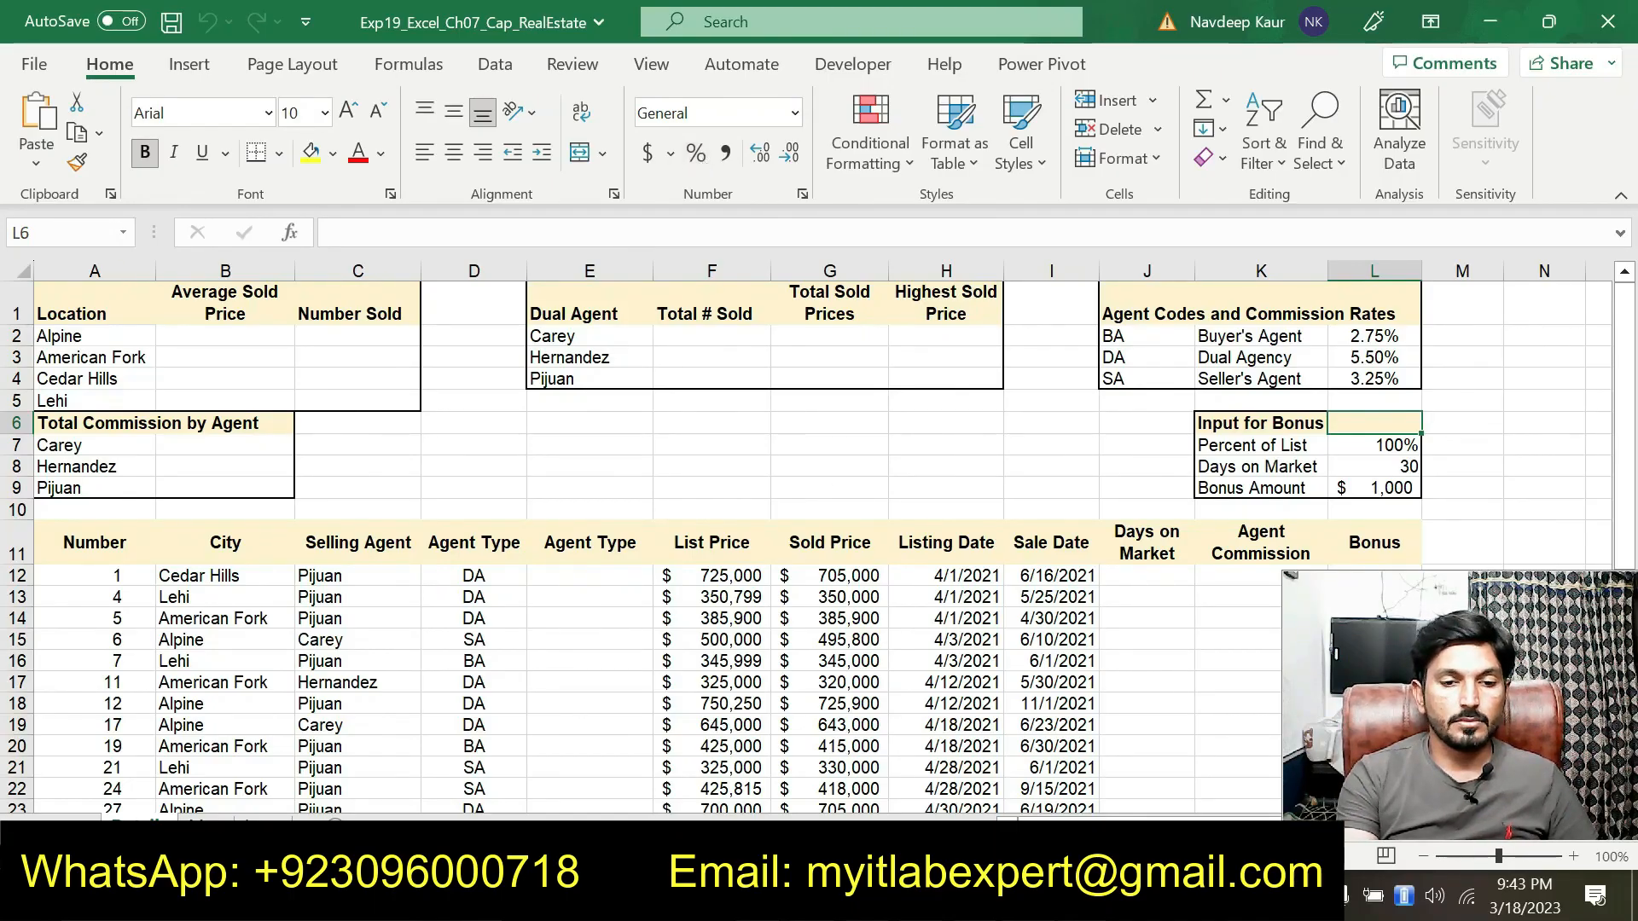
Highlight the Excel file name in step 1 of the instructions document
key("alt+Tab")
scroll(822, 529, "up", 1)
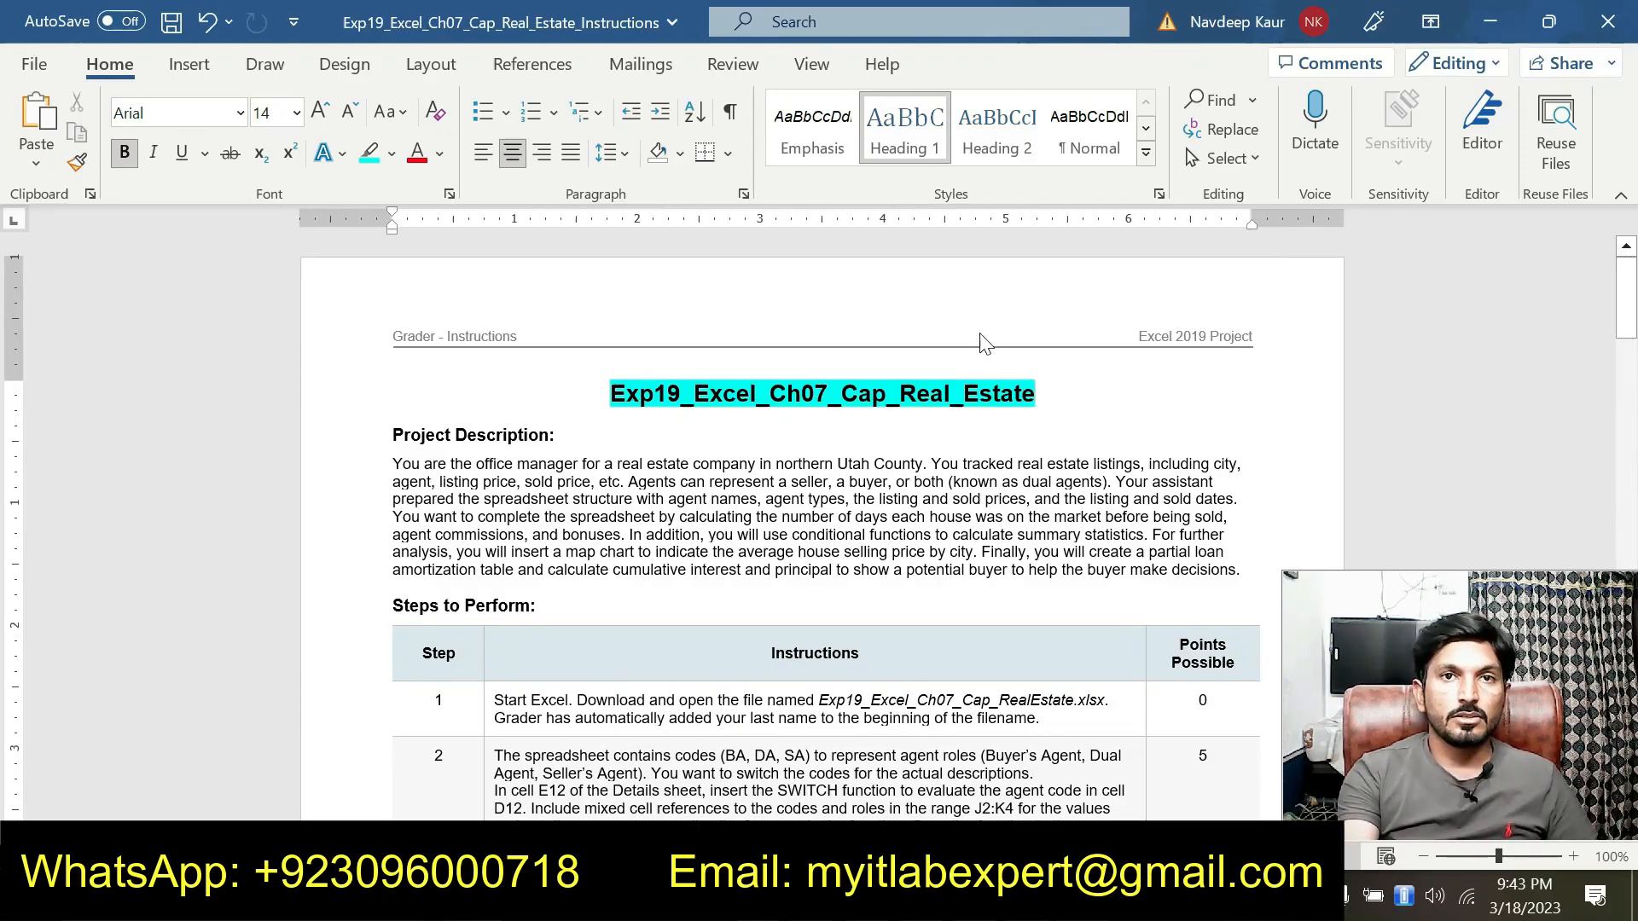
left_click_drag(817, 701, 1103, 703)
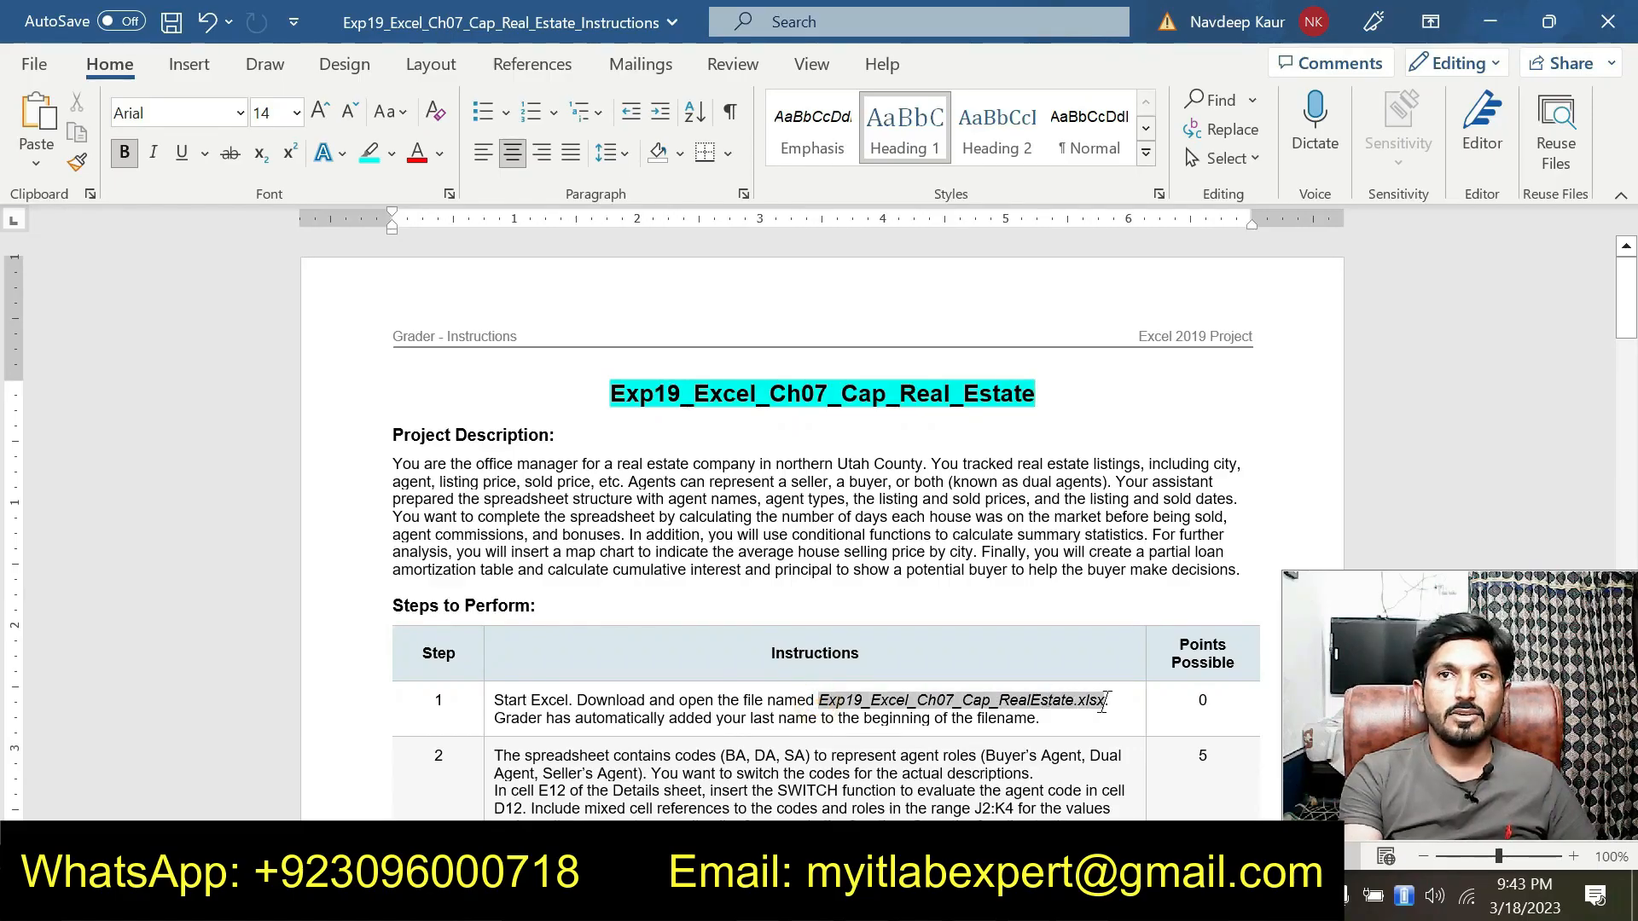
left_click(1051, 658)
scroll(1052, 656, "down", 1)
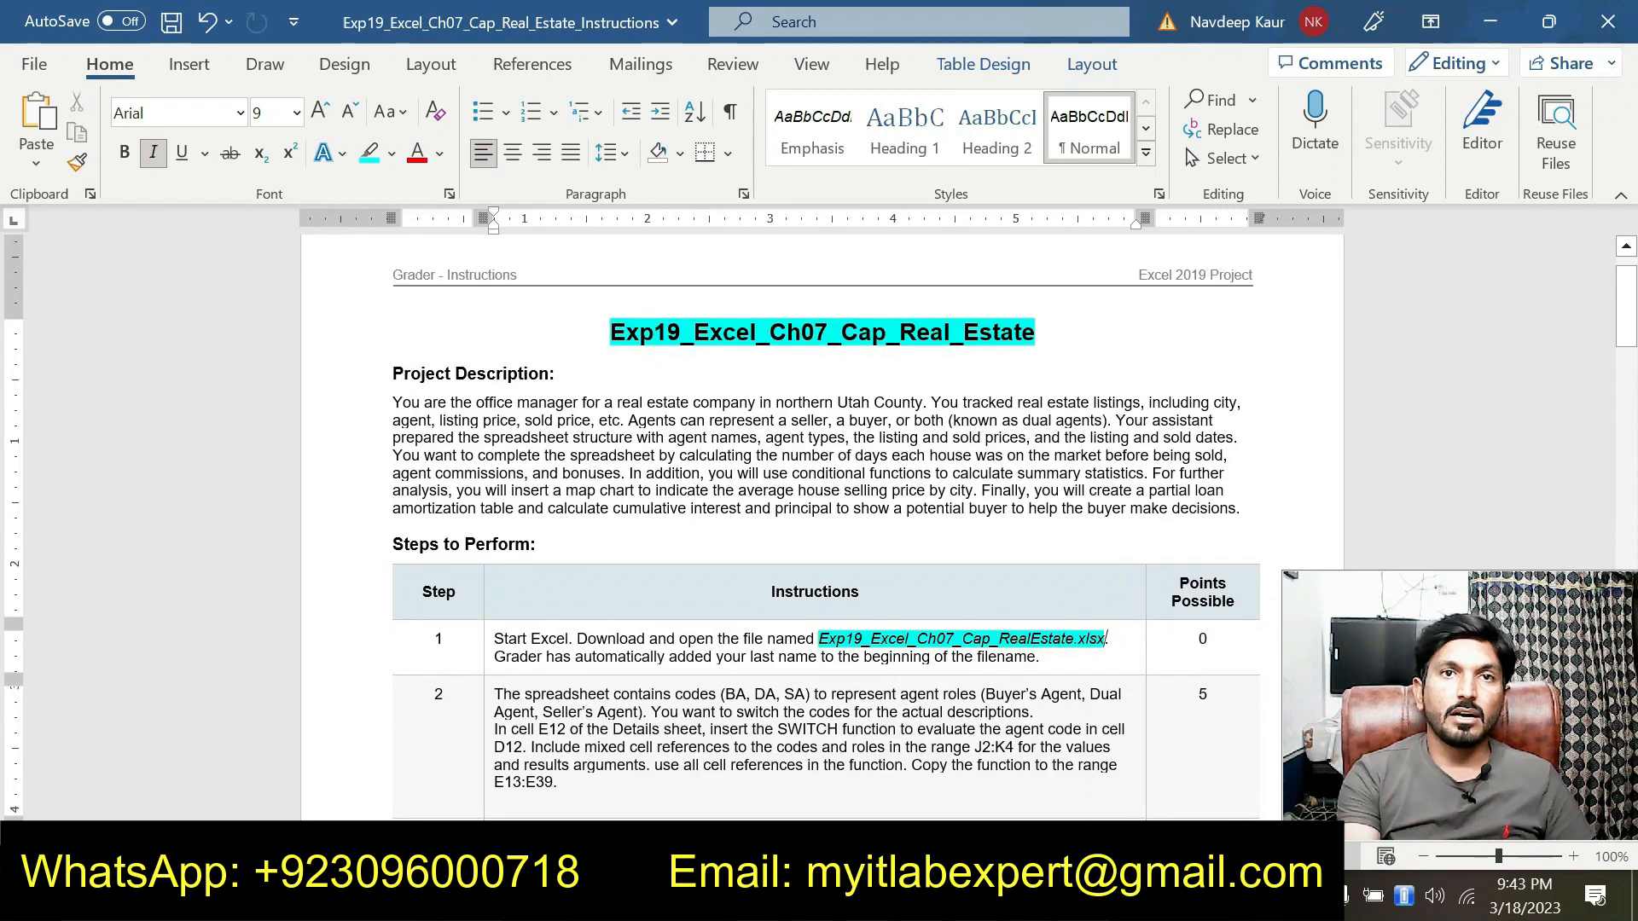
Remove the highlight from the file name in step 1 of the instructions
key("alt+Tab")
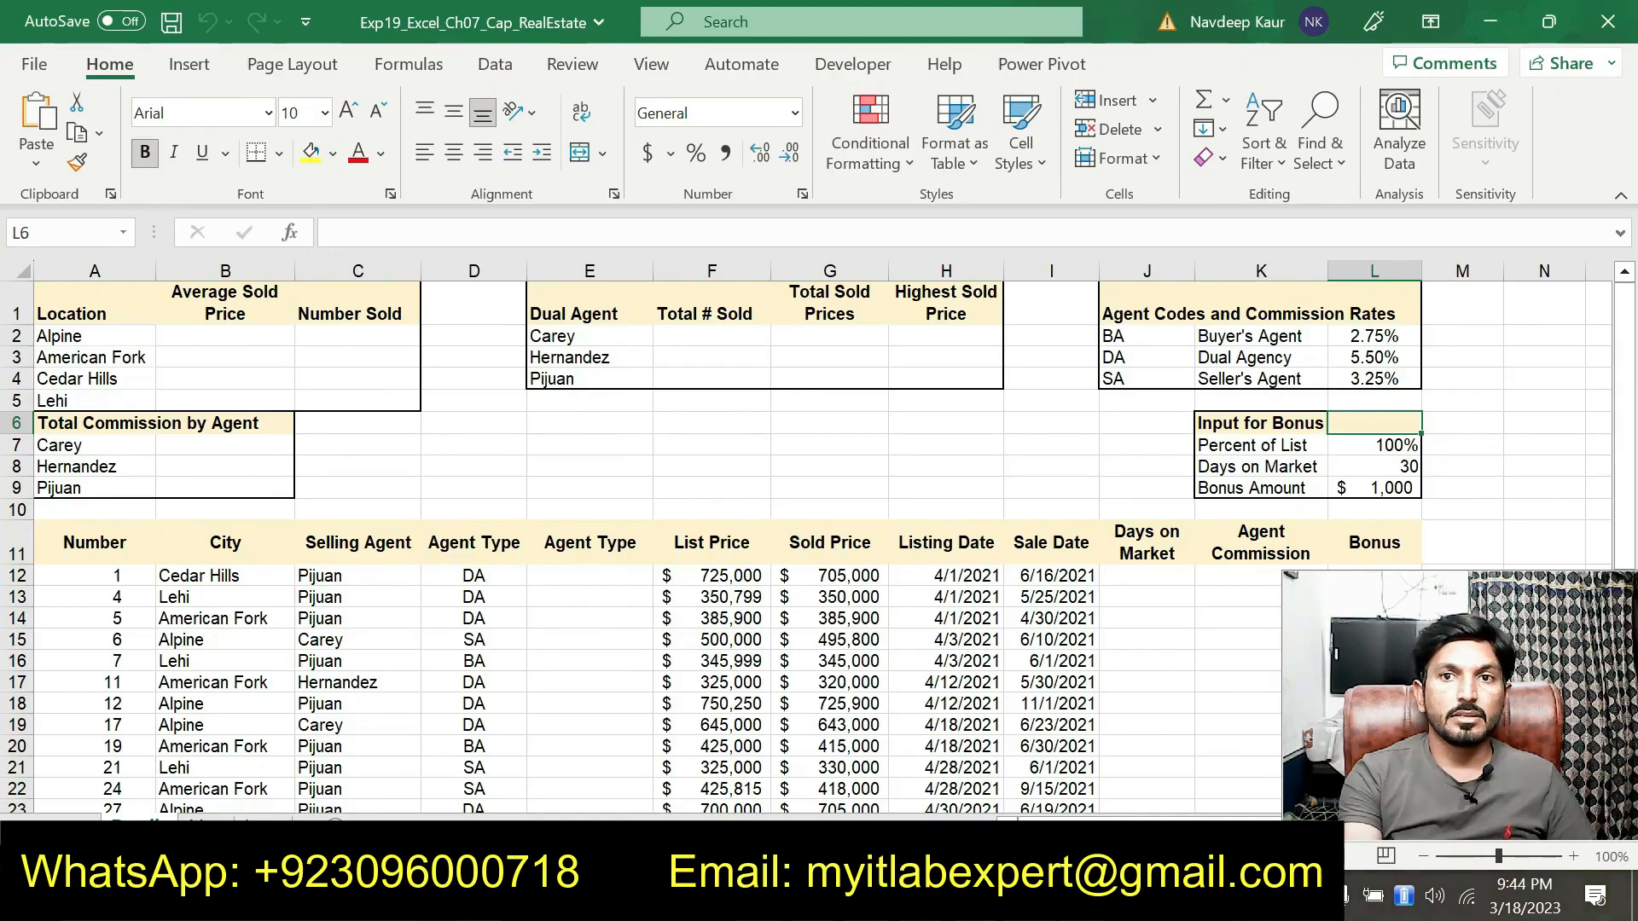
left_click(767, 896)
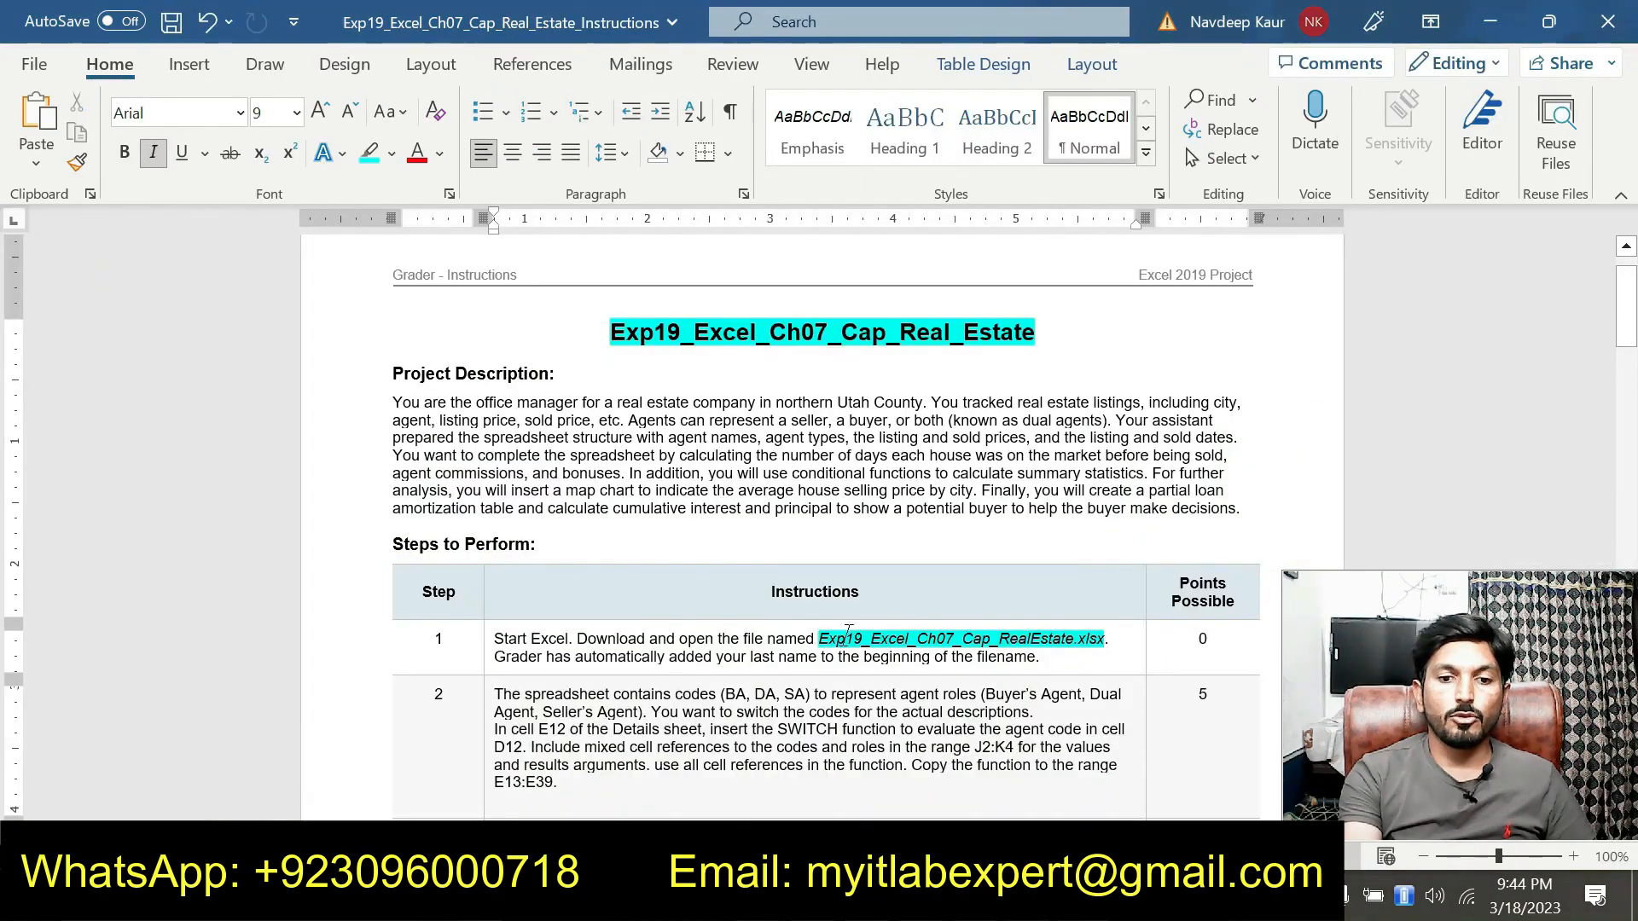
left_click_drag(818, 639, 1095, 639)
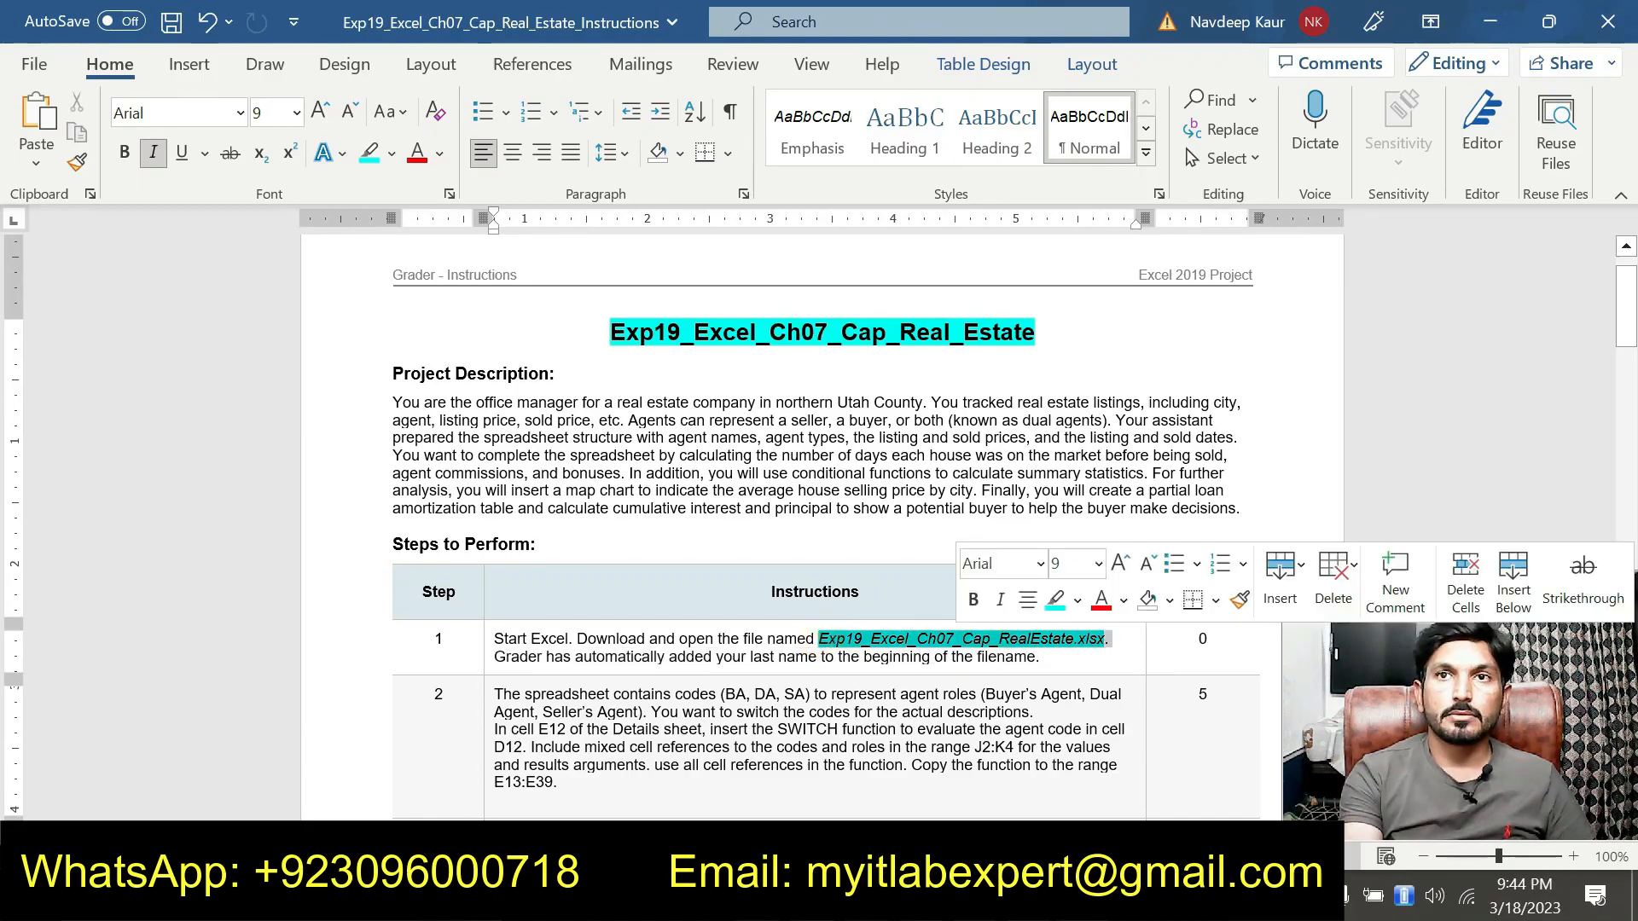
scroll(1060, 597, "down", 3)
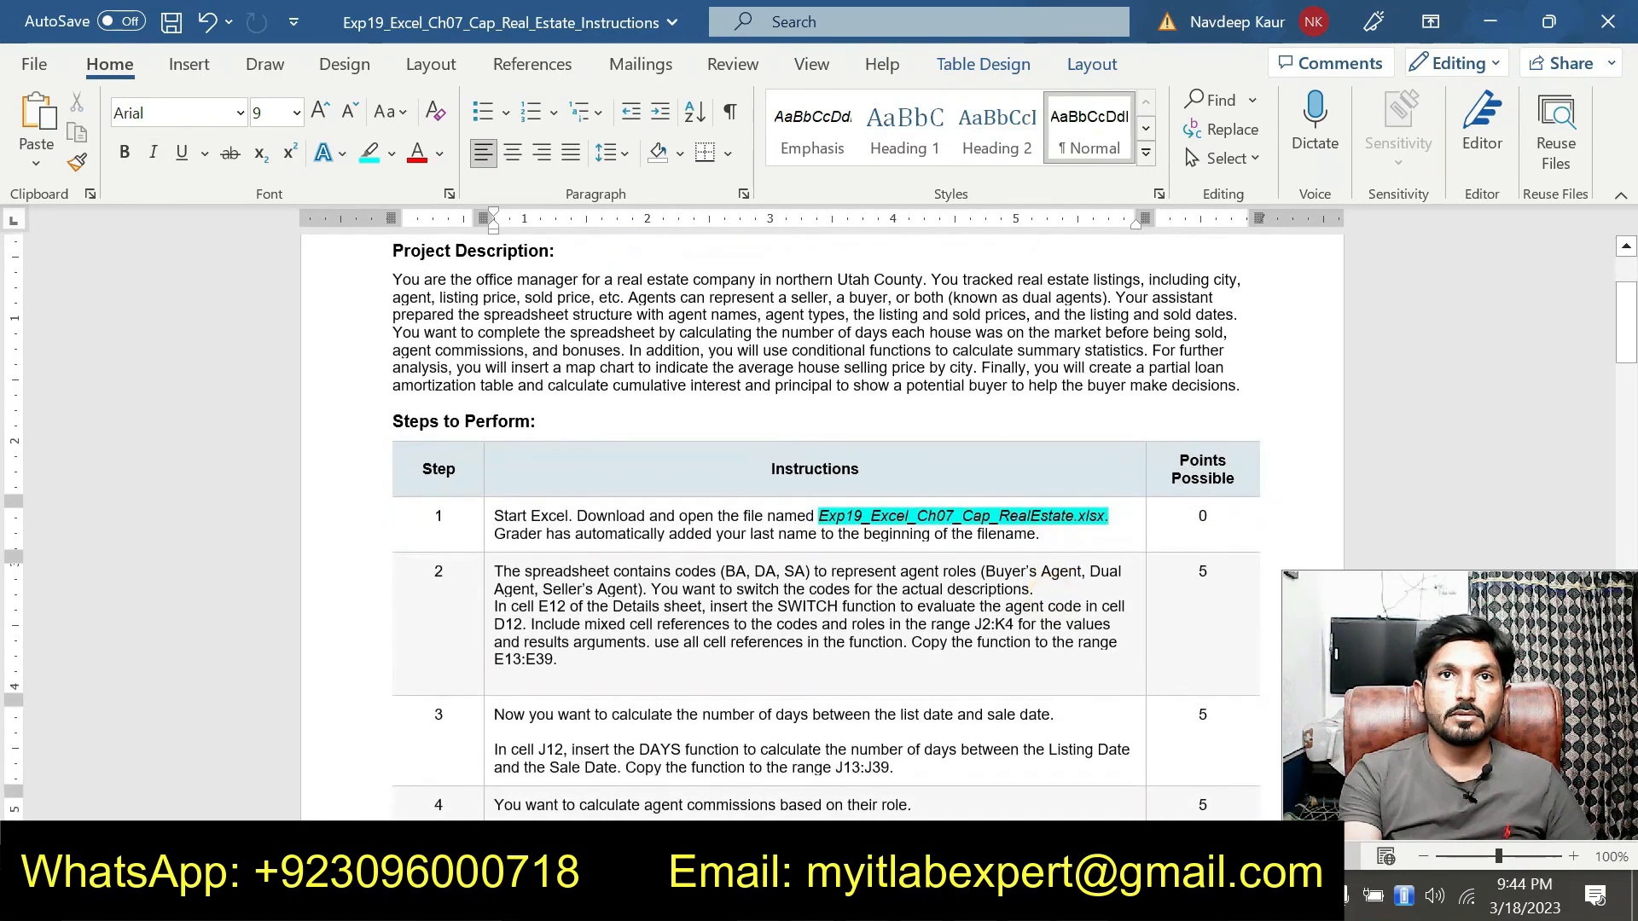
left_click_drag(819, 515, 1105, 512)
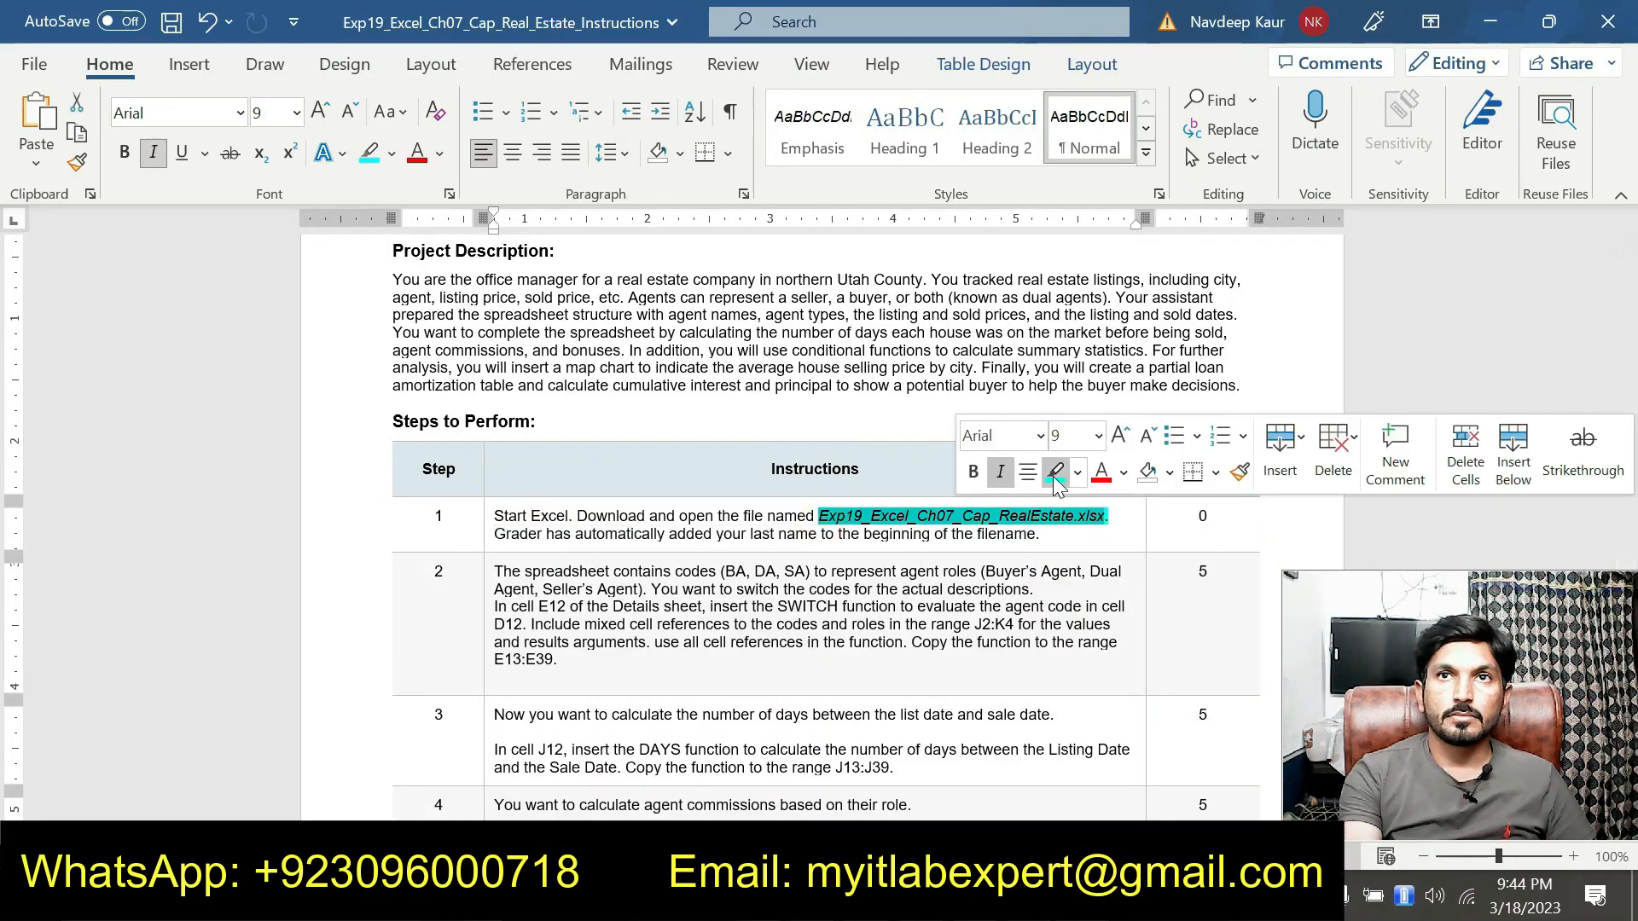
left_click(1053, 476)
scroll(819, 512, "down", 1)
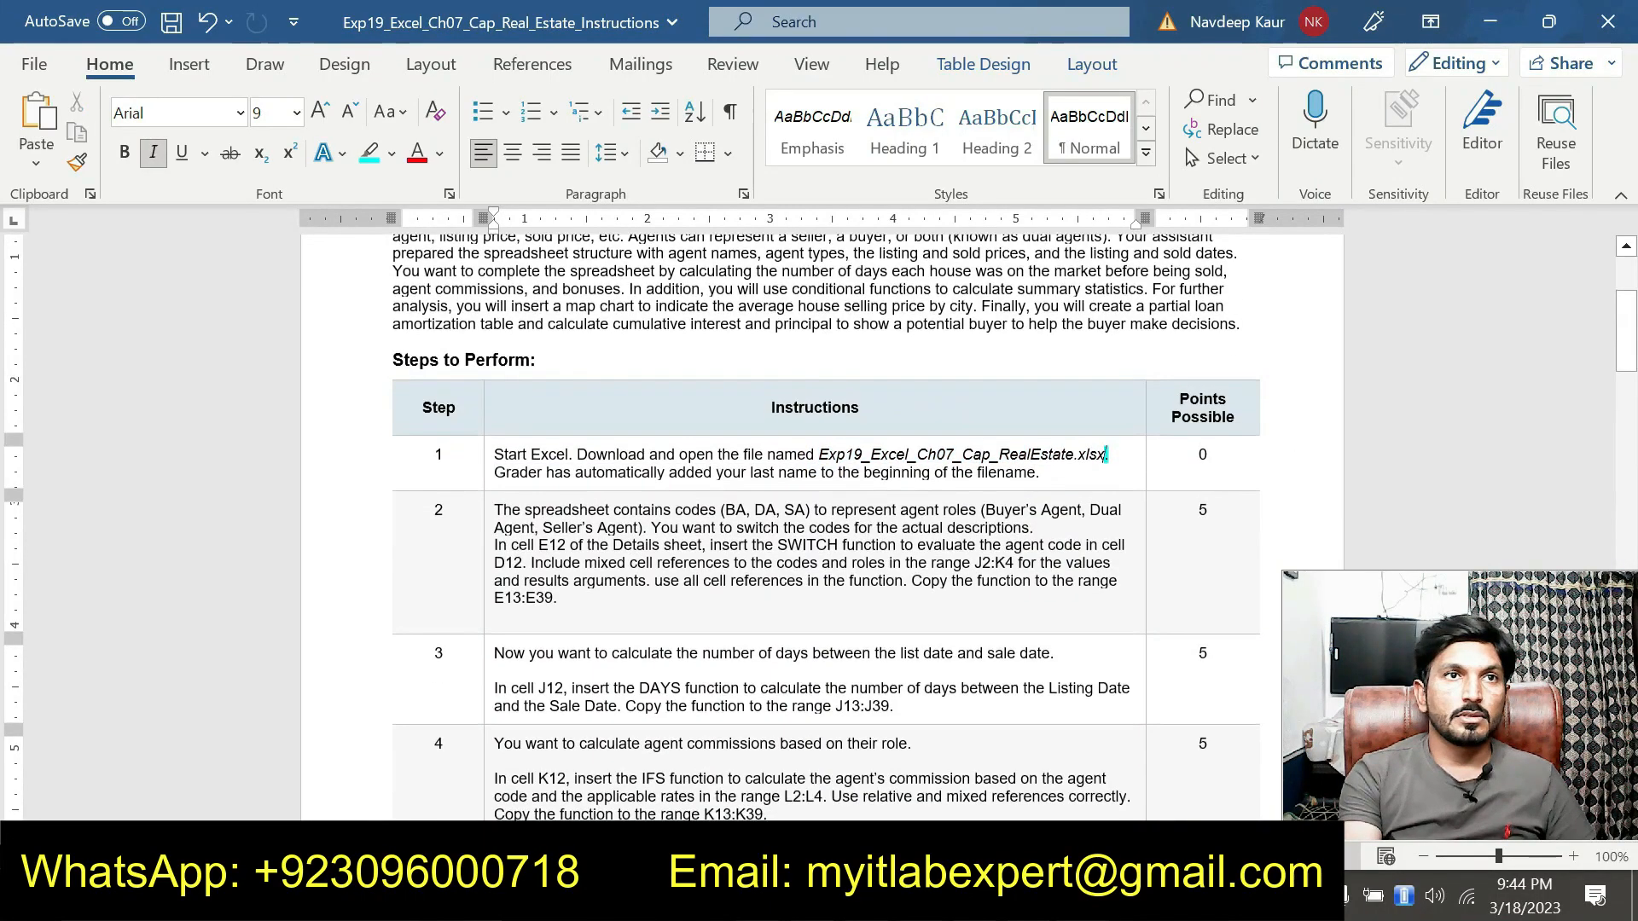
Highlight the full instruction text of step 2 in the instructions document
triple_click(496, 512)
left_click(687, 557)
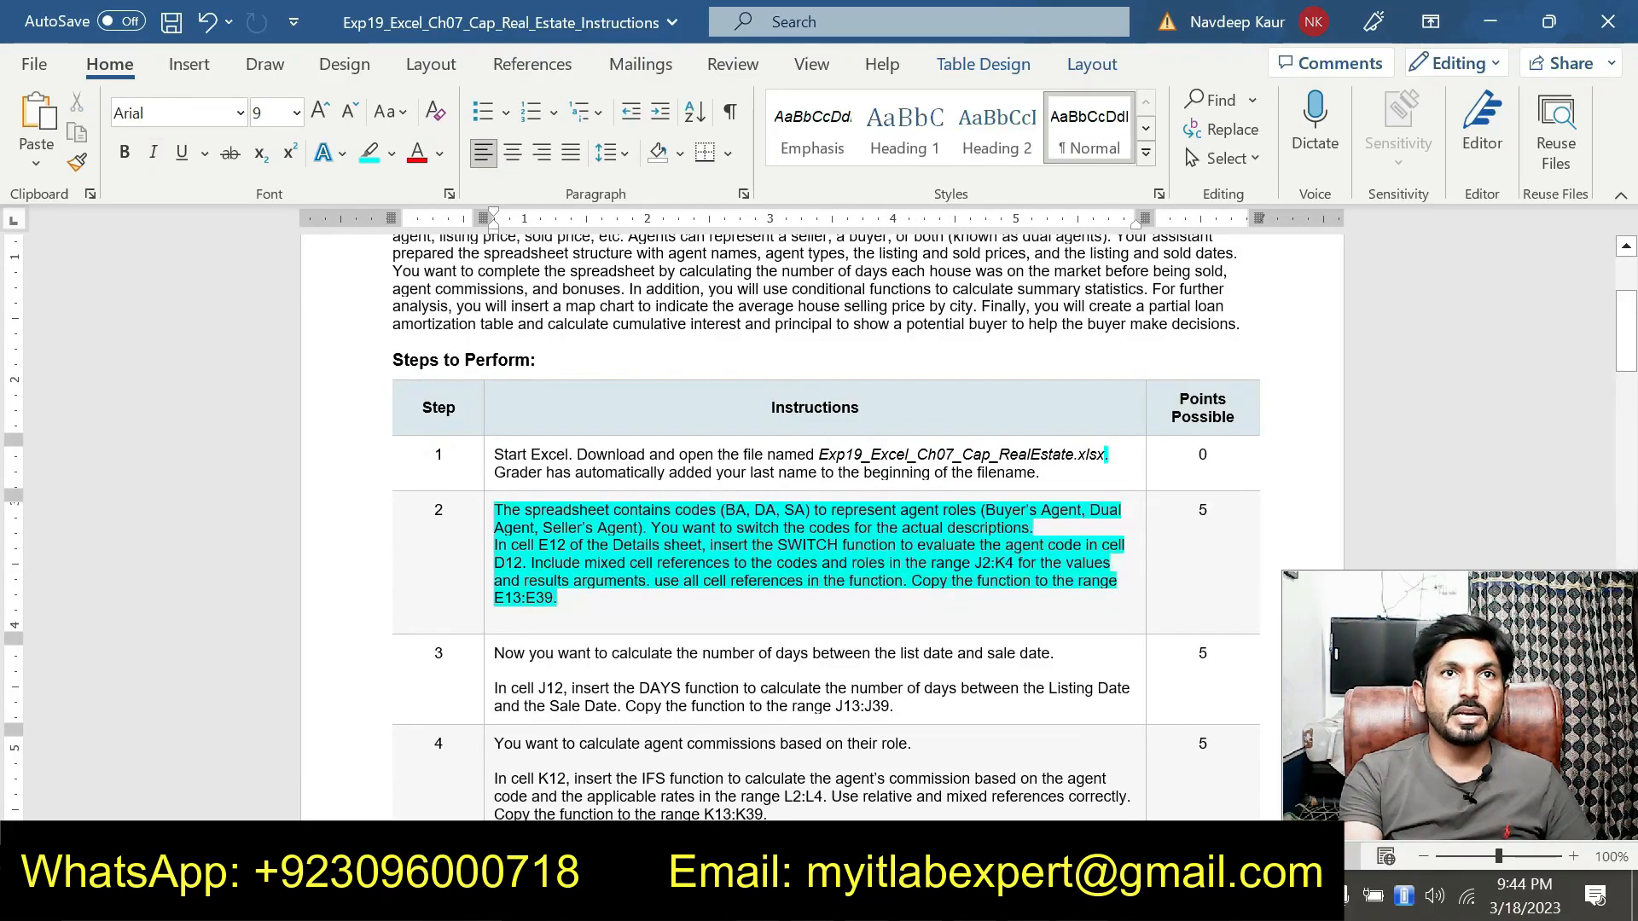
scroll(546, 597, "up", 1)
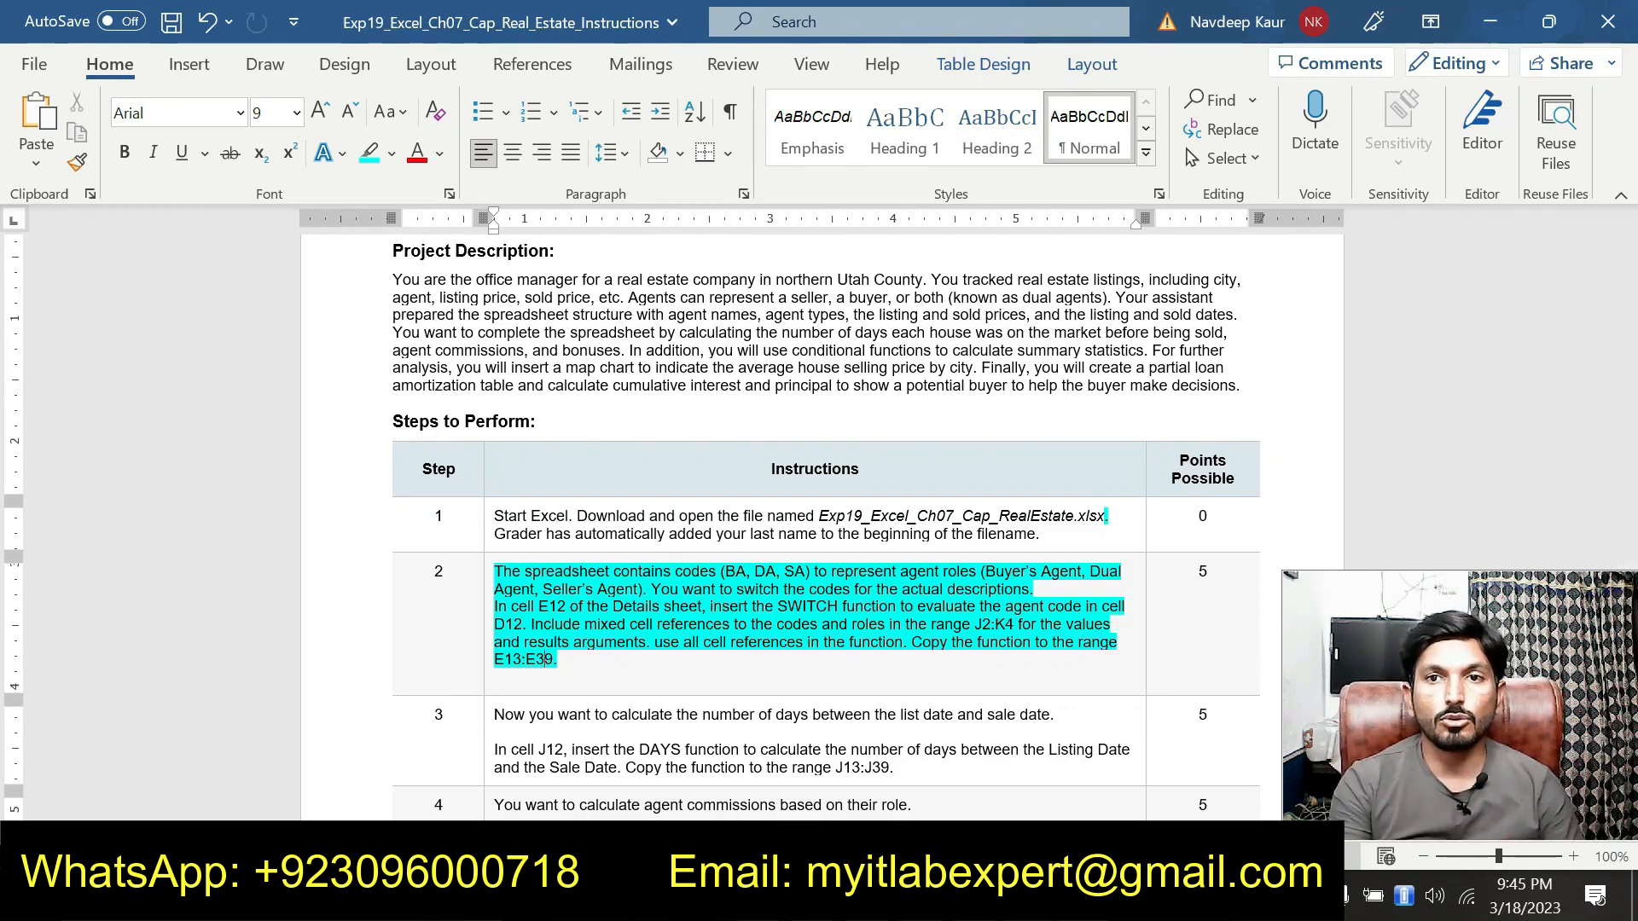
In cell E12, start a SWITCH function, open its Function Arguments, and set the Expression to D12
left_click(1030, 896)
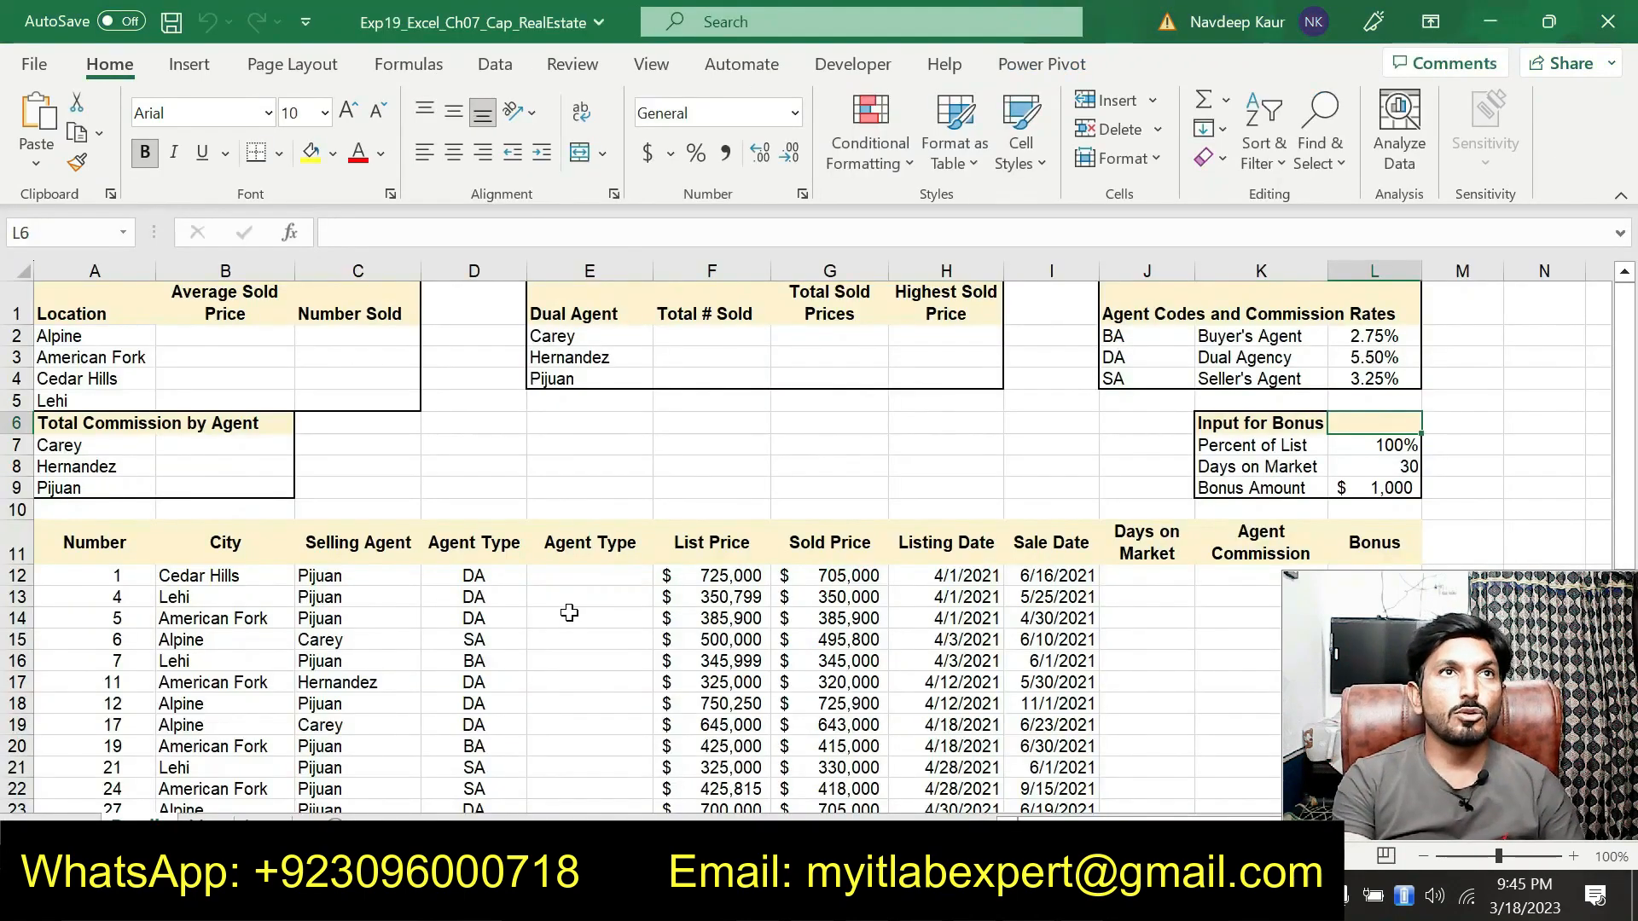
left_click(587, 573)
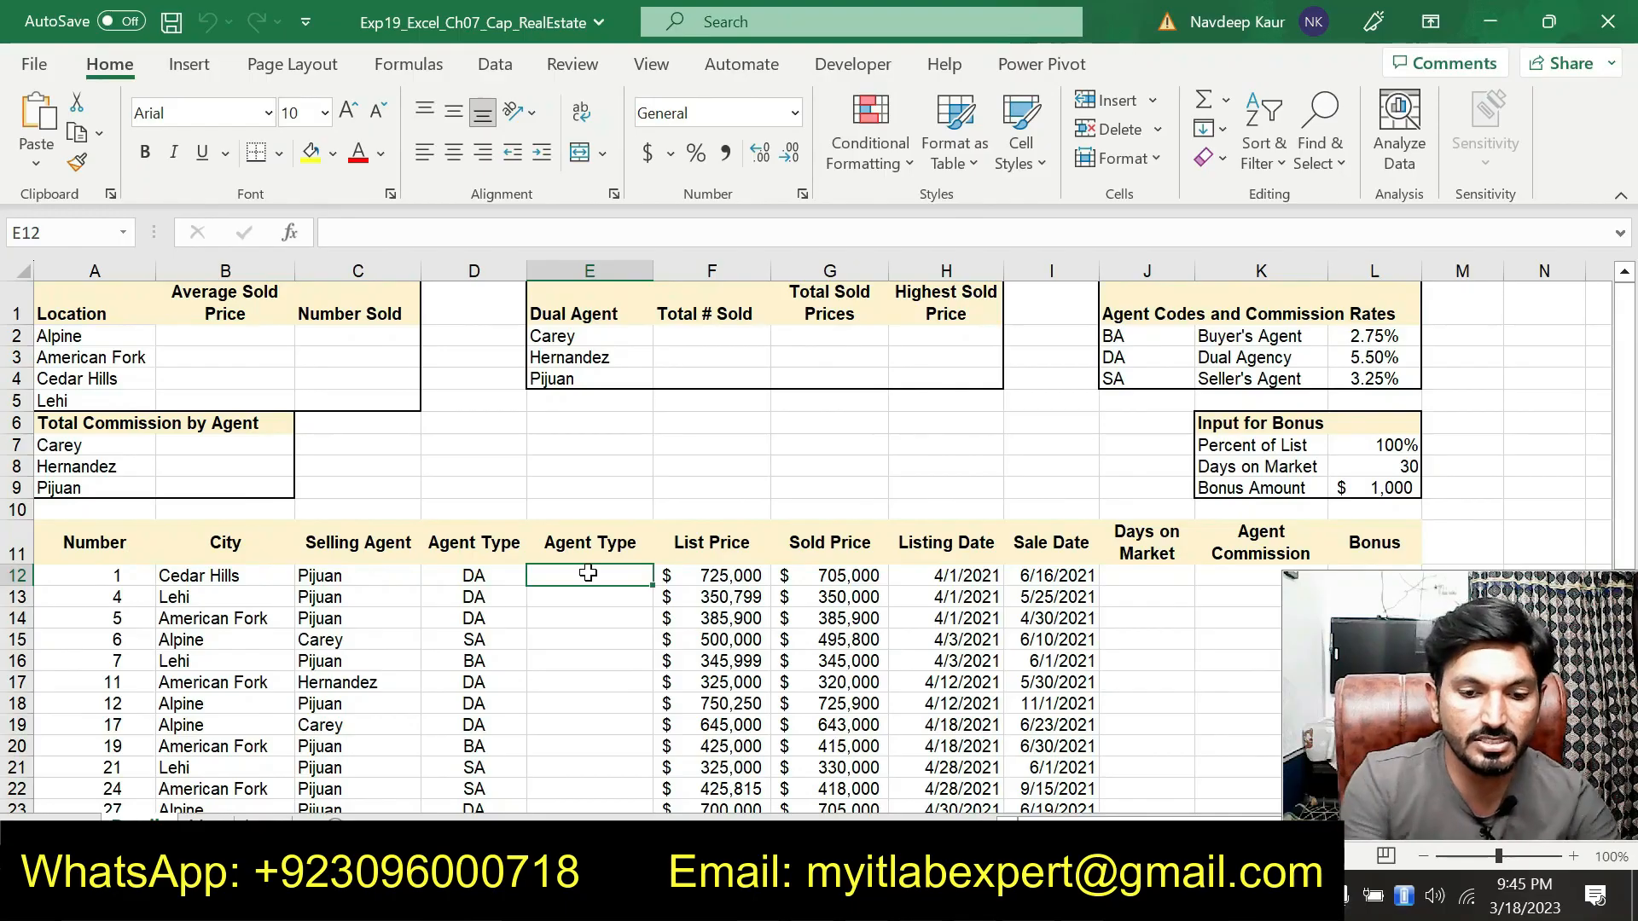
type("=")
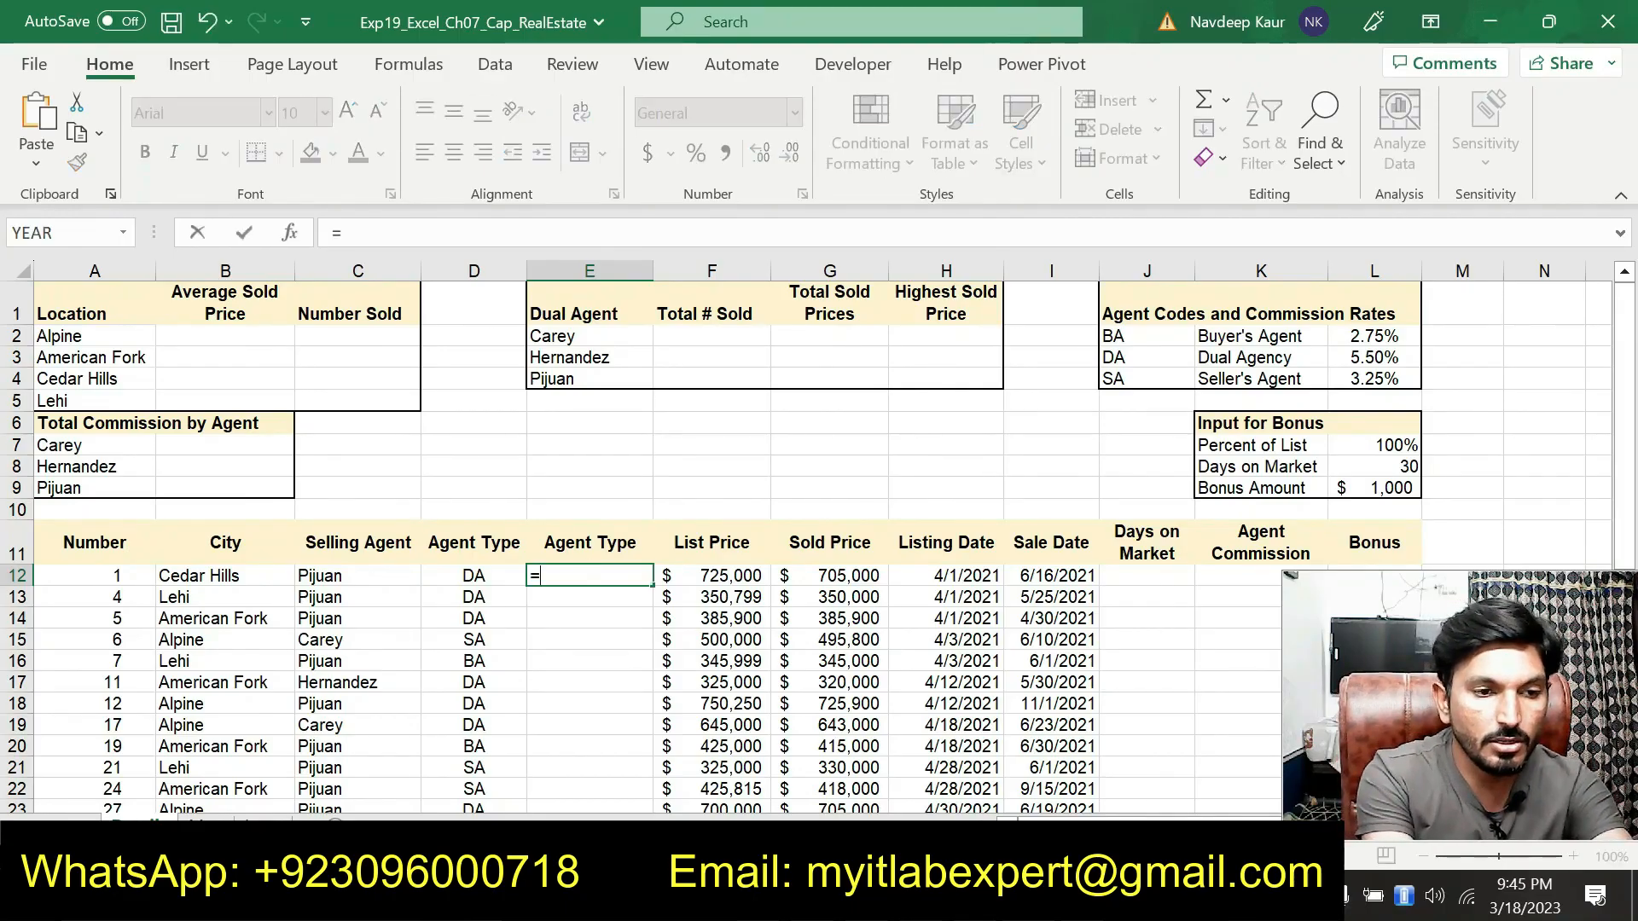
type("SWI")
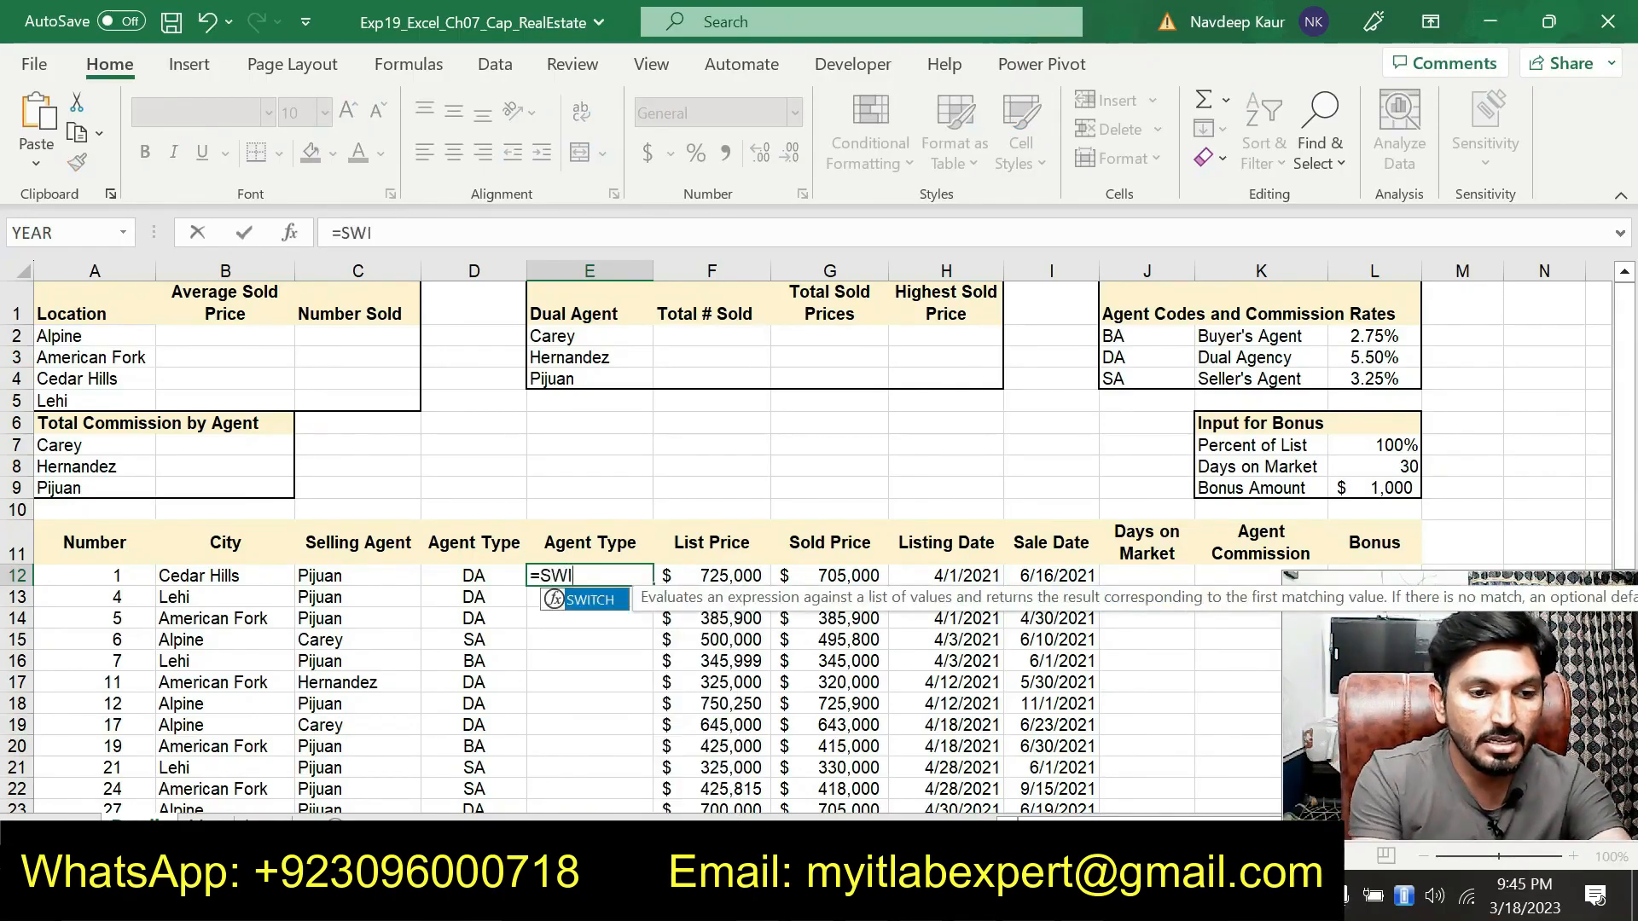
double_click(585, 601)
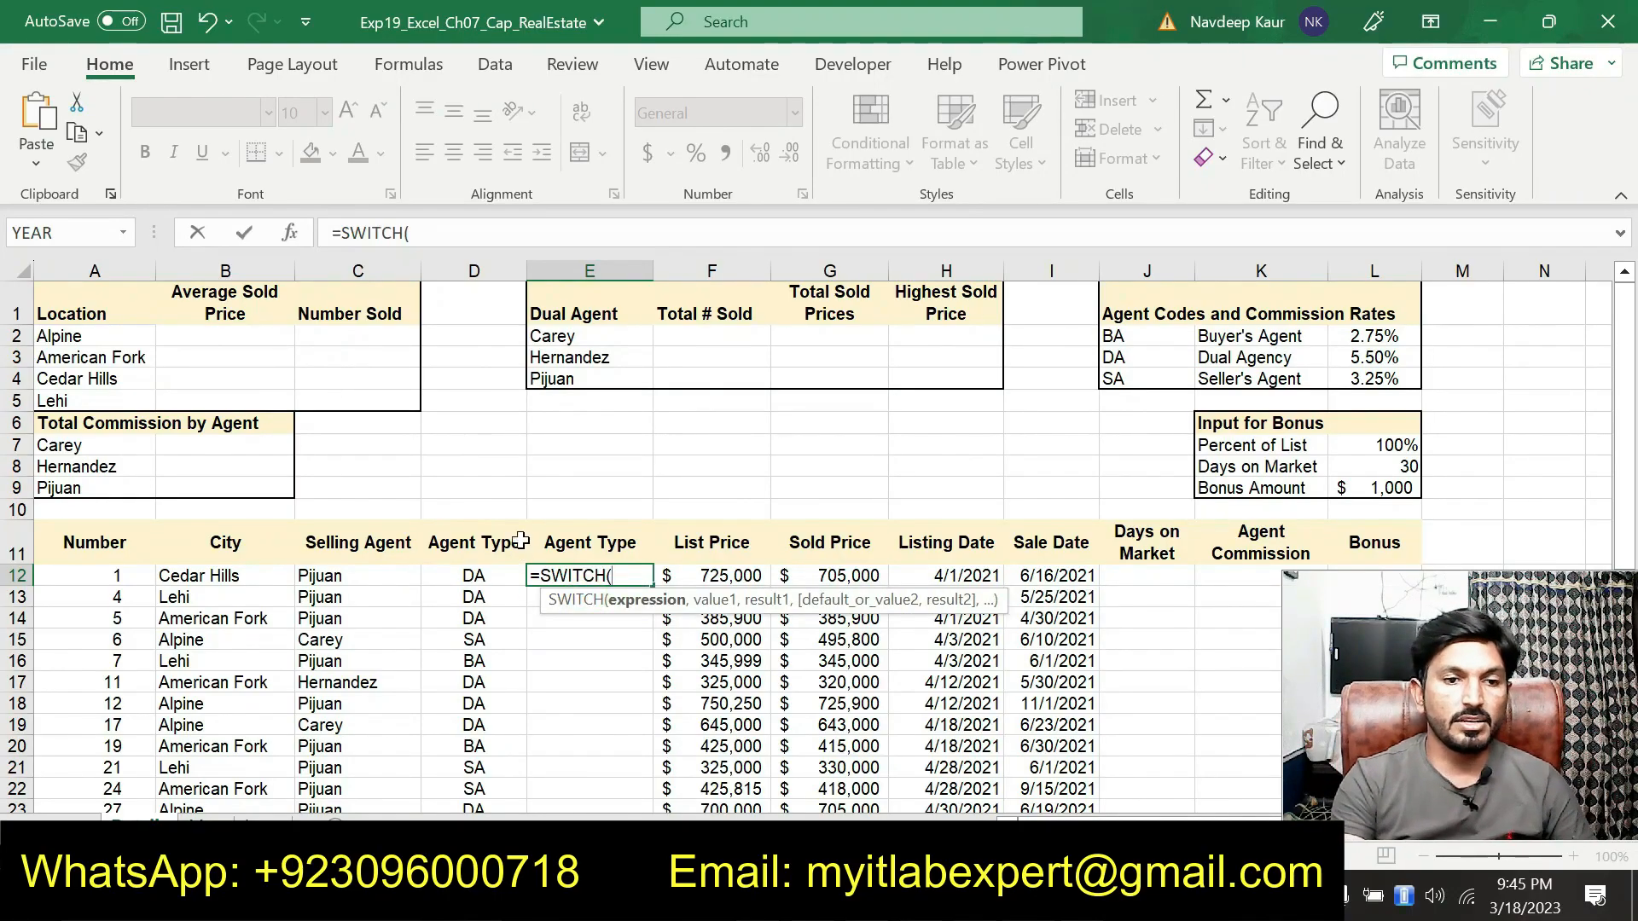
left_click(291, 238)
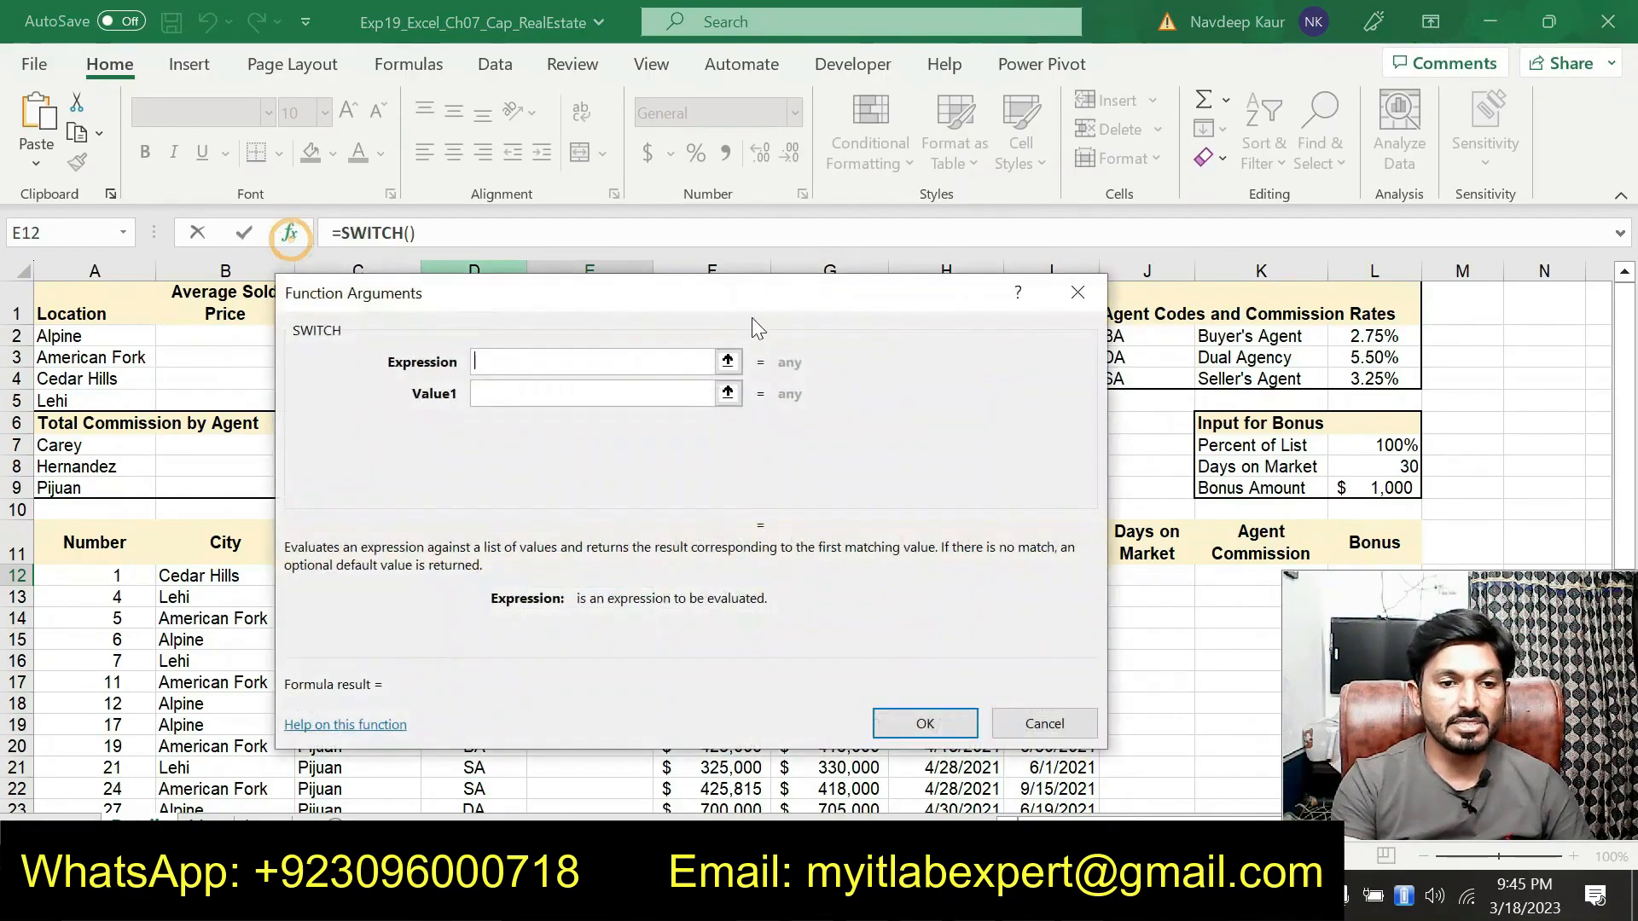
left_click_drag(700, 299, 1116, 189)
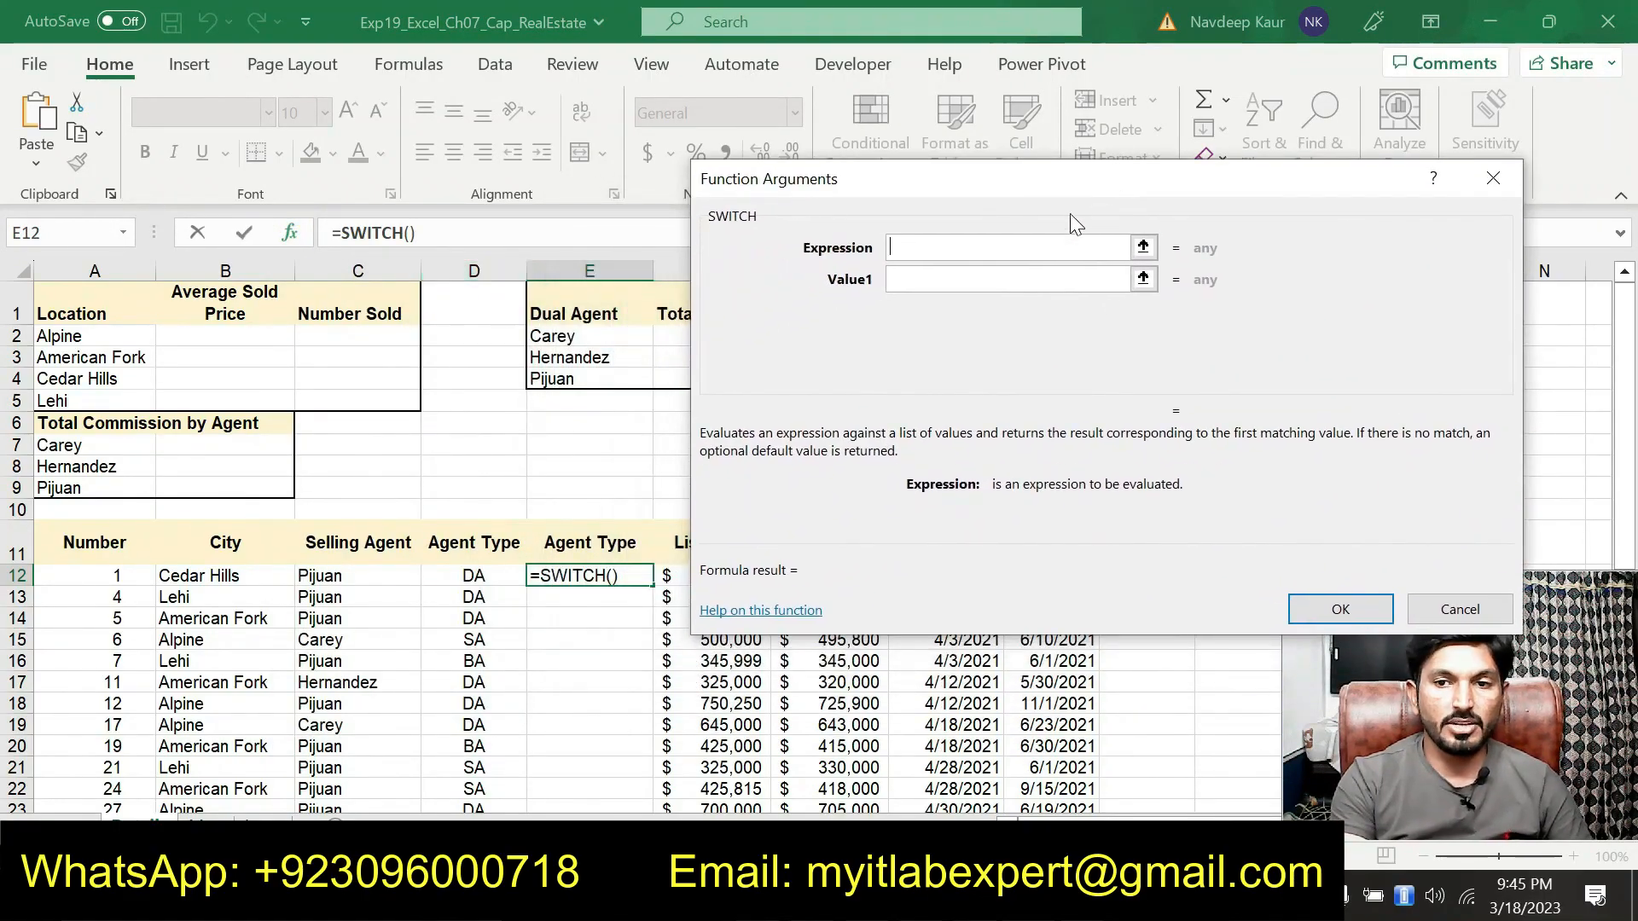
left_click(473, 582)
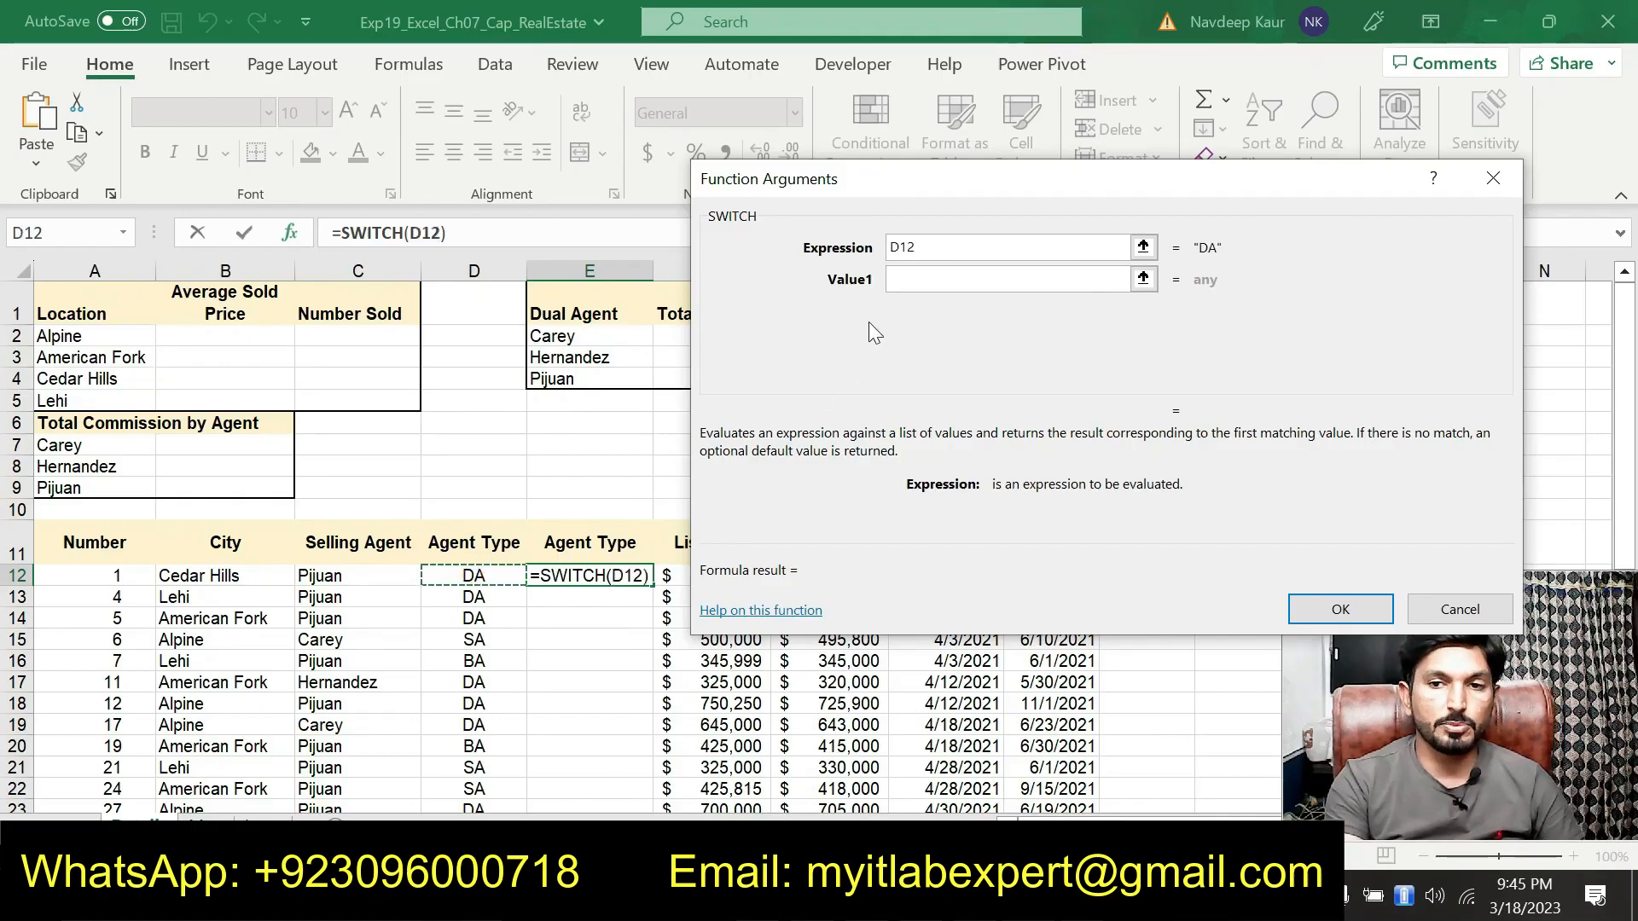
Set the SWITCH Value1 argument to J$2
left_click(911, 279)
left_click_drag(958, 192, 437, 225)
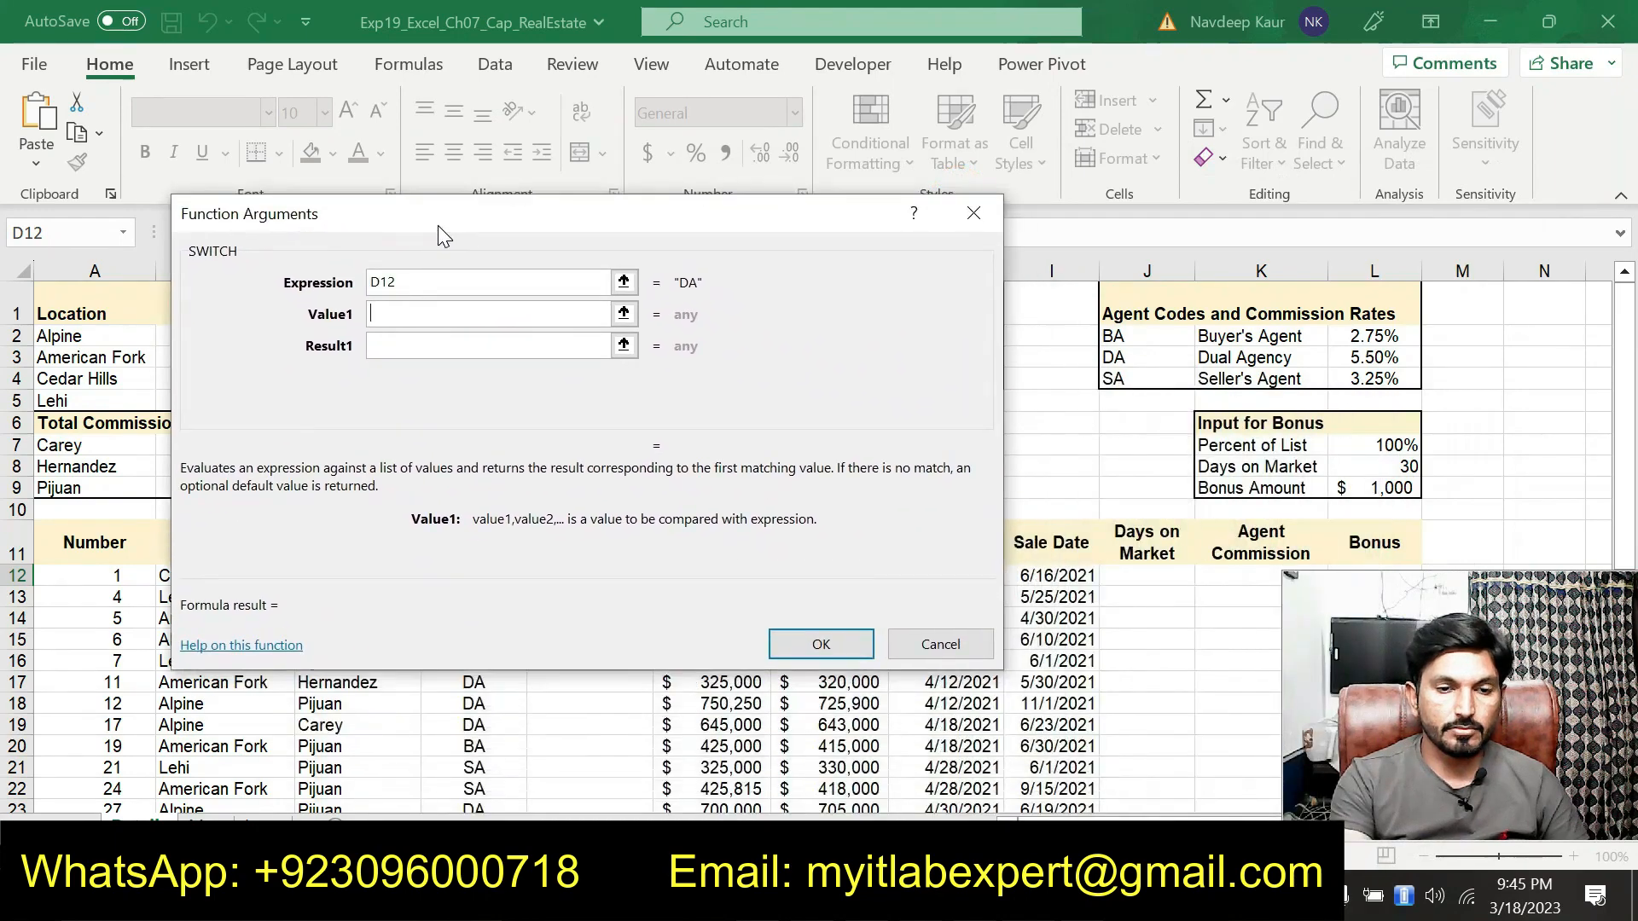
left_click(1120, 335)
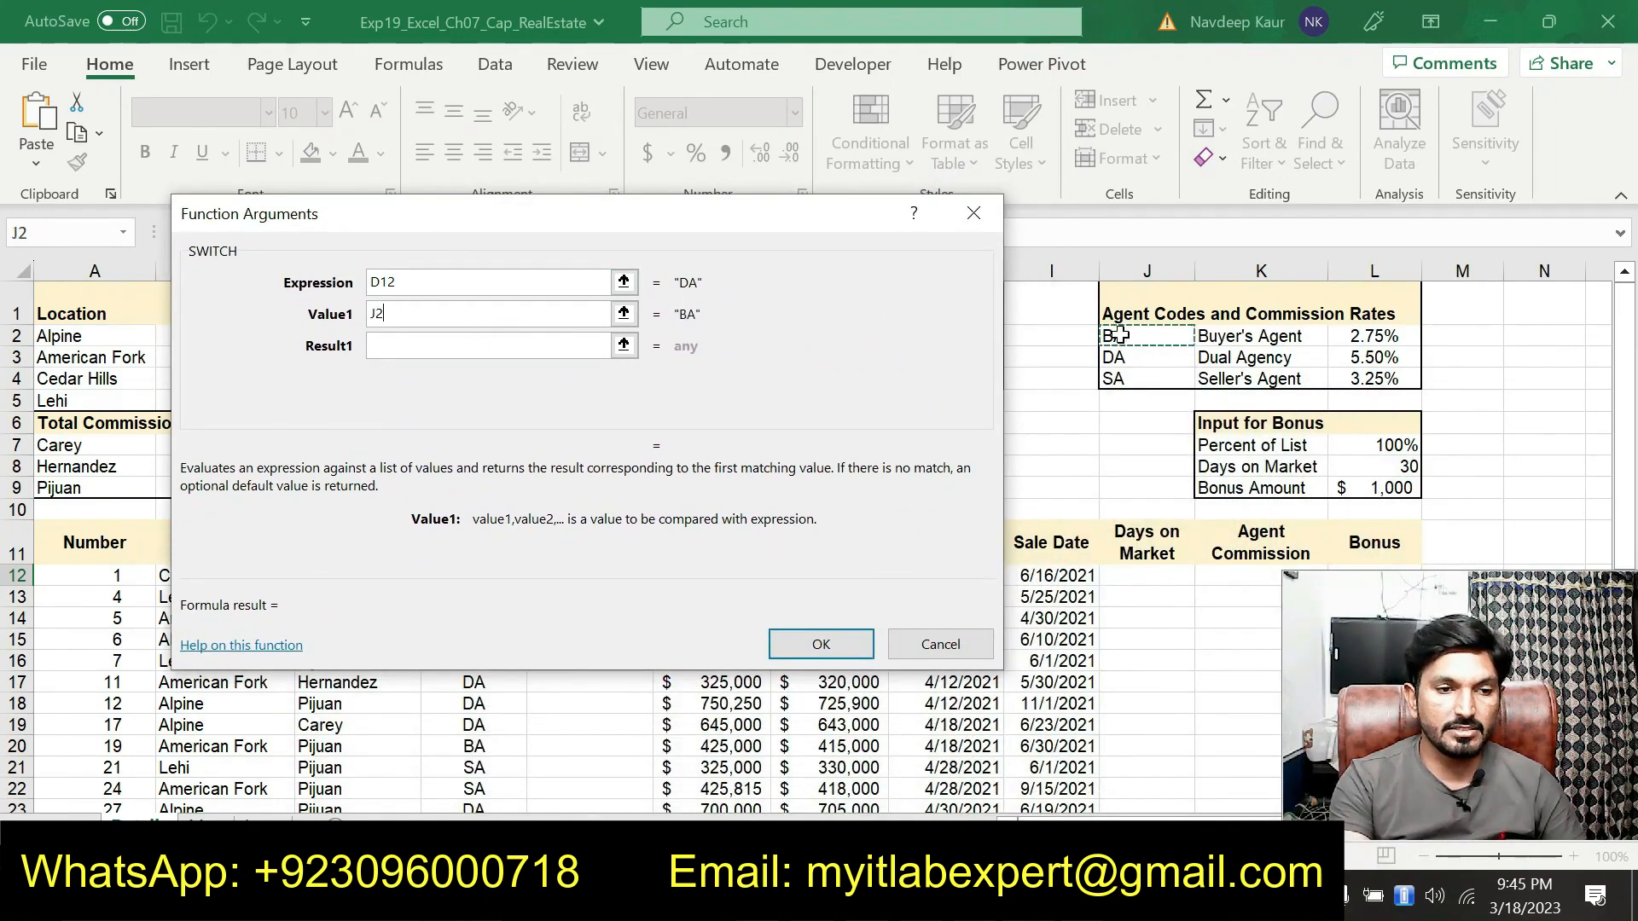
left_click(375, 320)
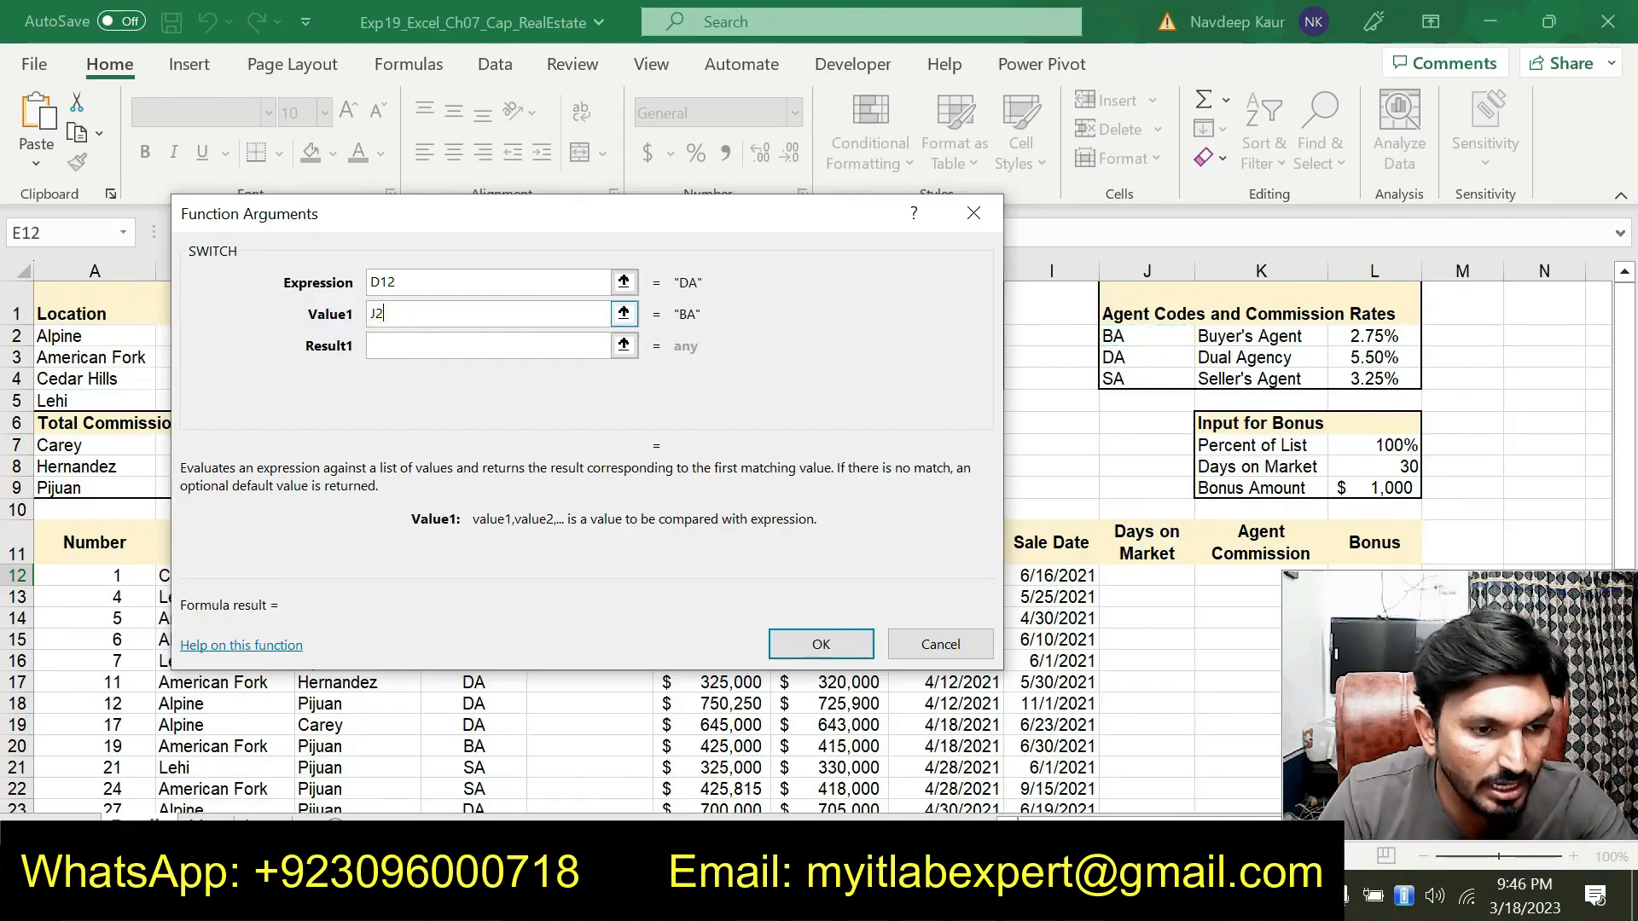
key("Tab")
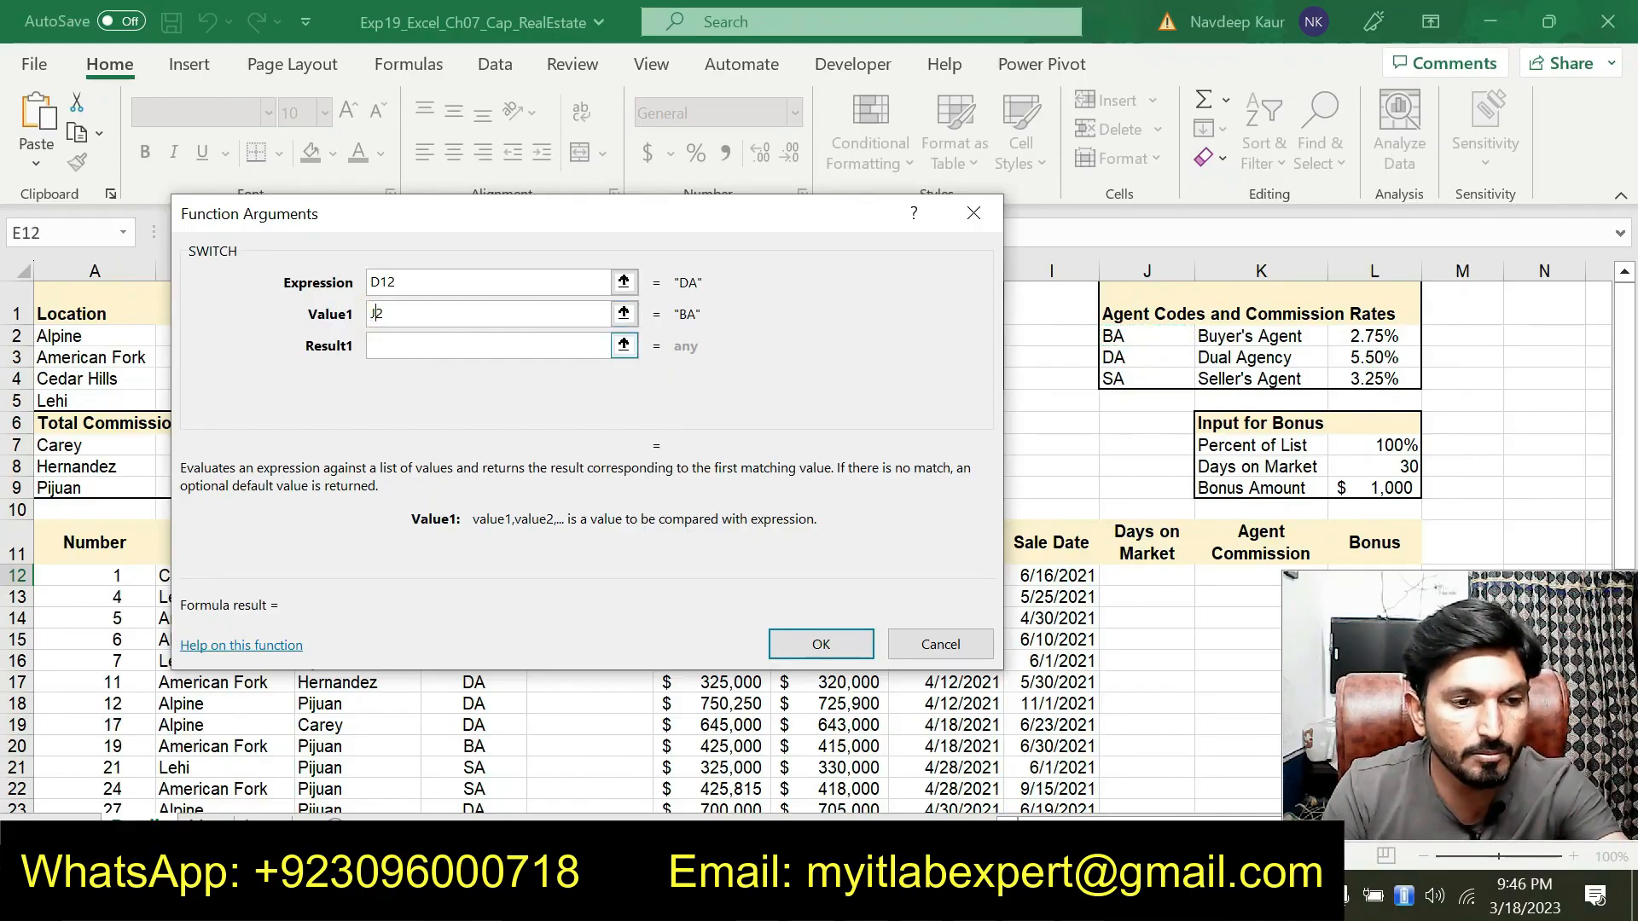
key("Tab")
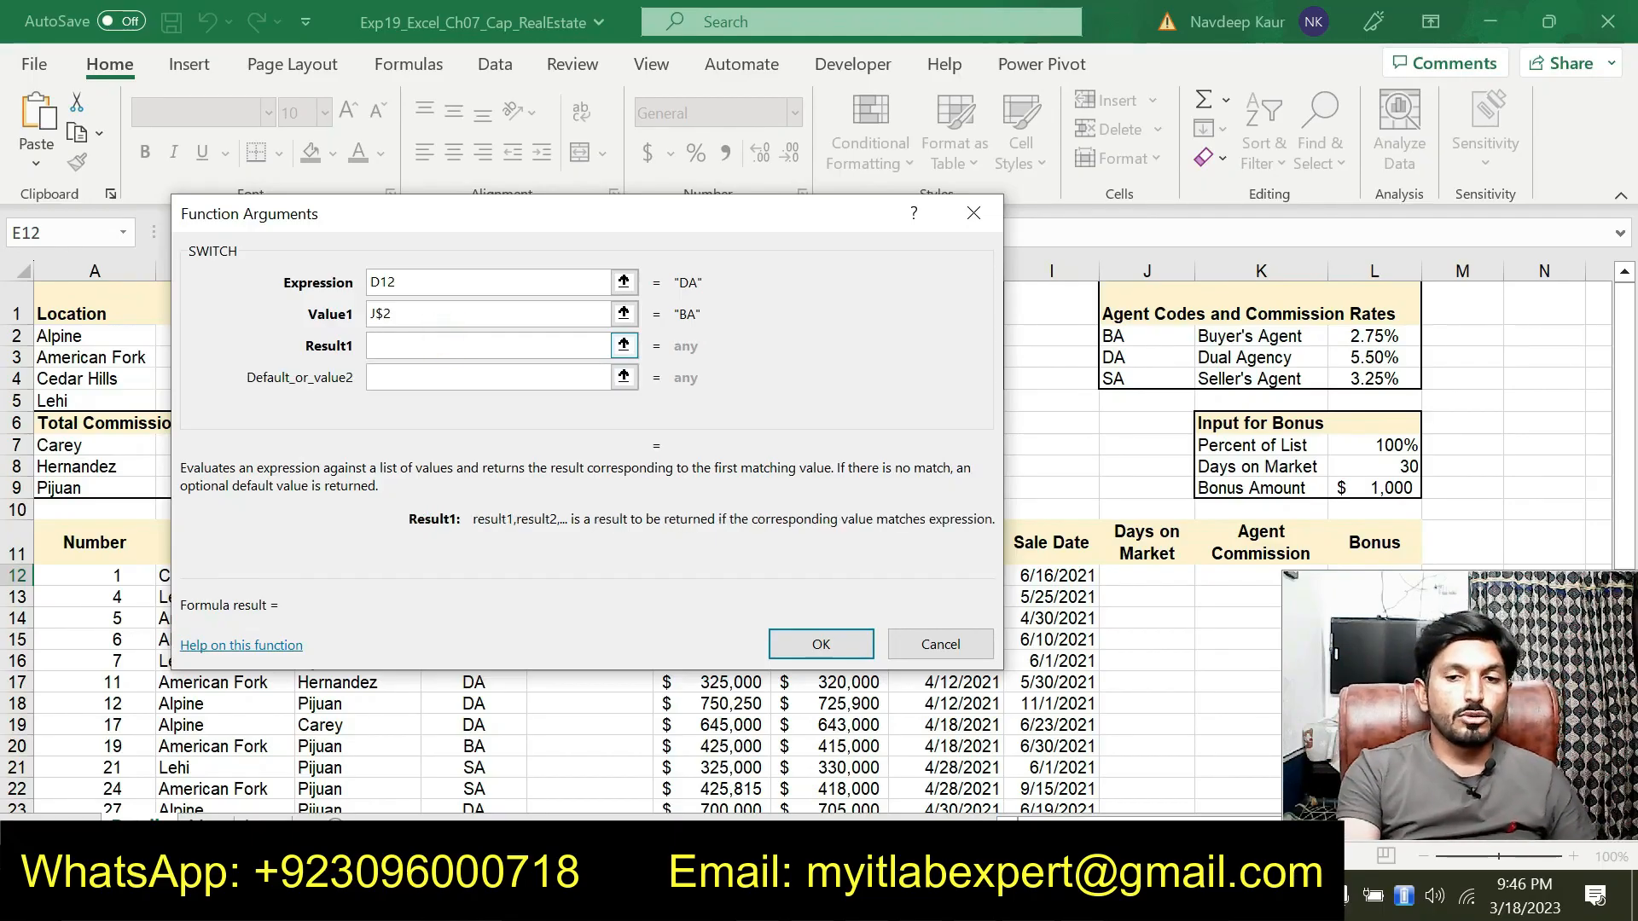
Set the SWITCH Result1 argument to K$2
left_click_drag(648, 231, 698, 271)
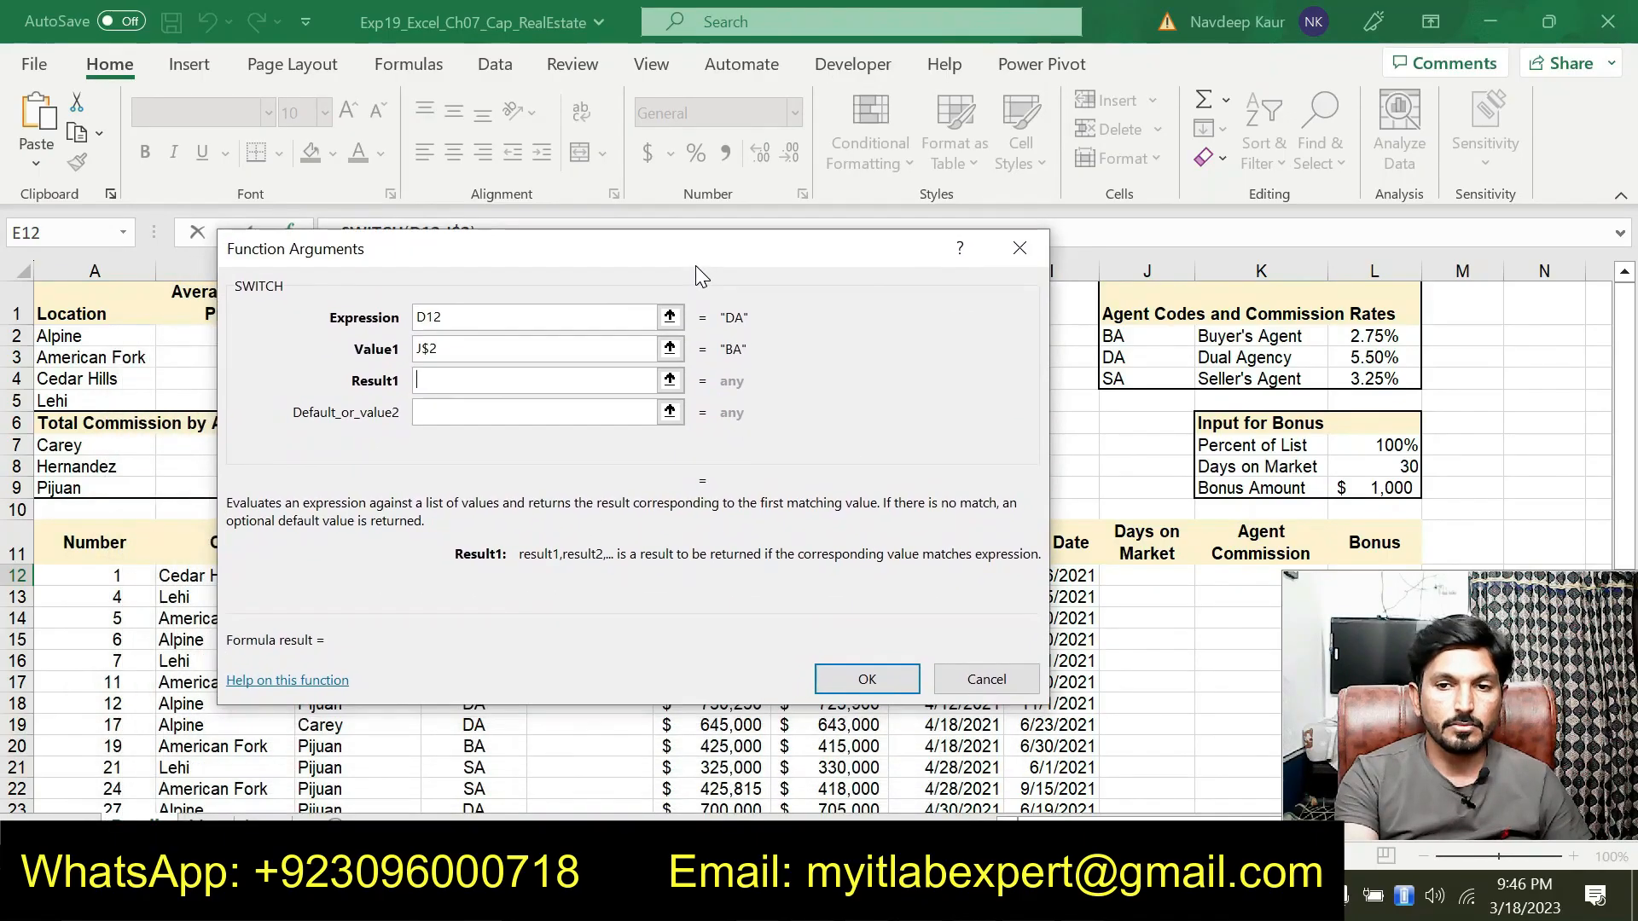
left_click(1236, 333)
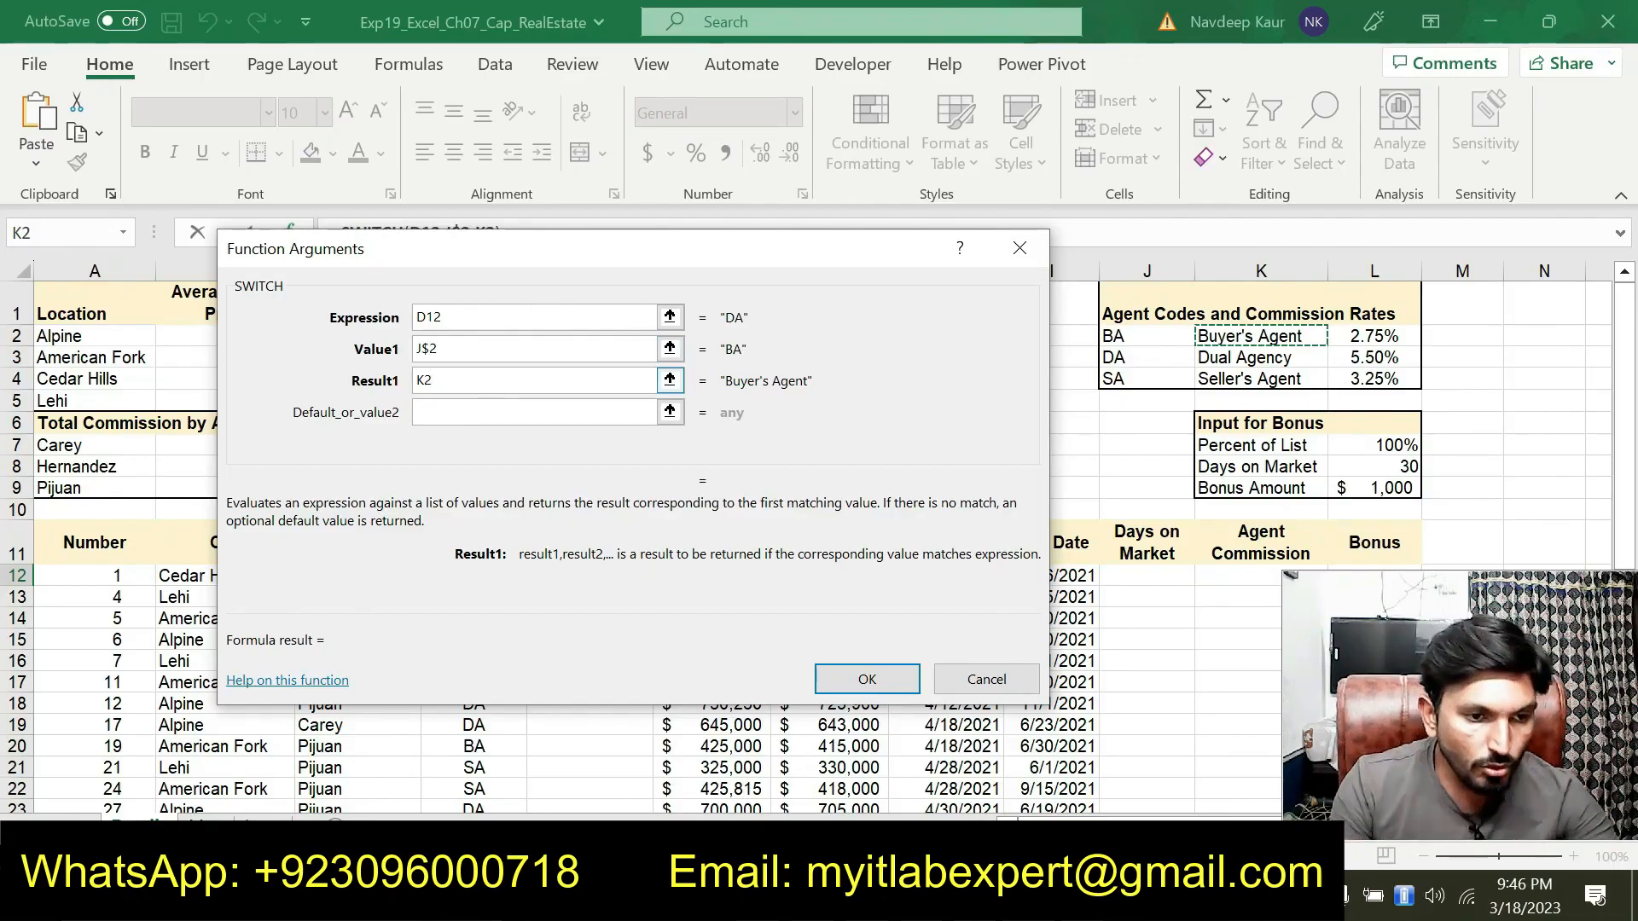
left_click(424, 381)
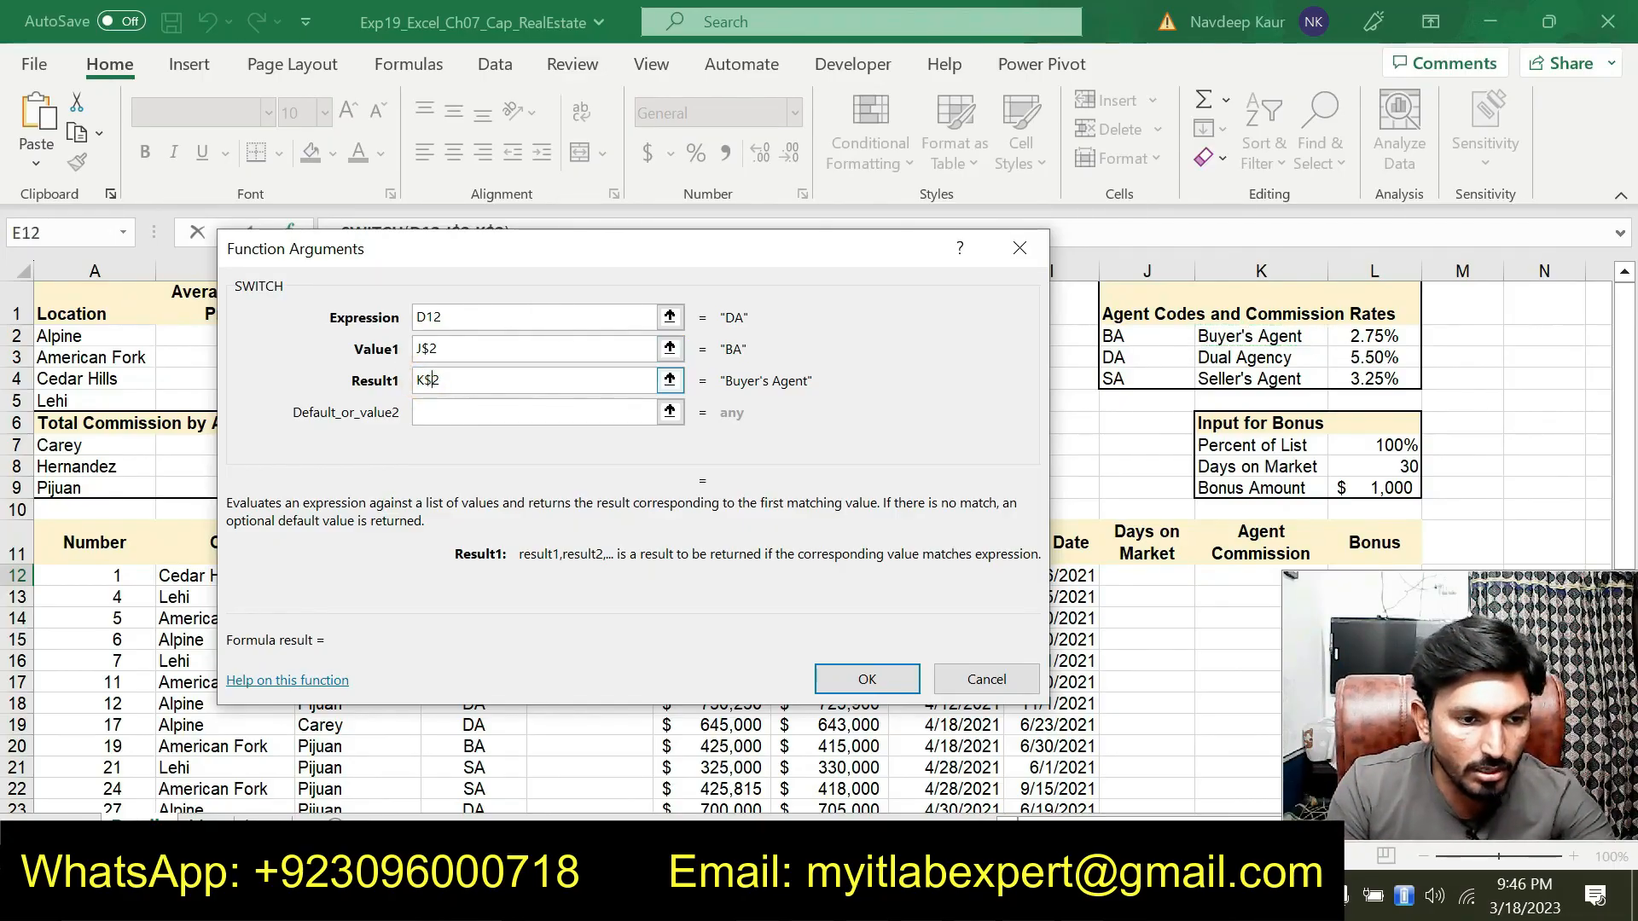
left_click(458, 412)
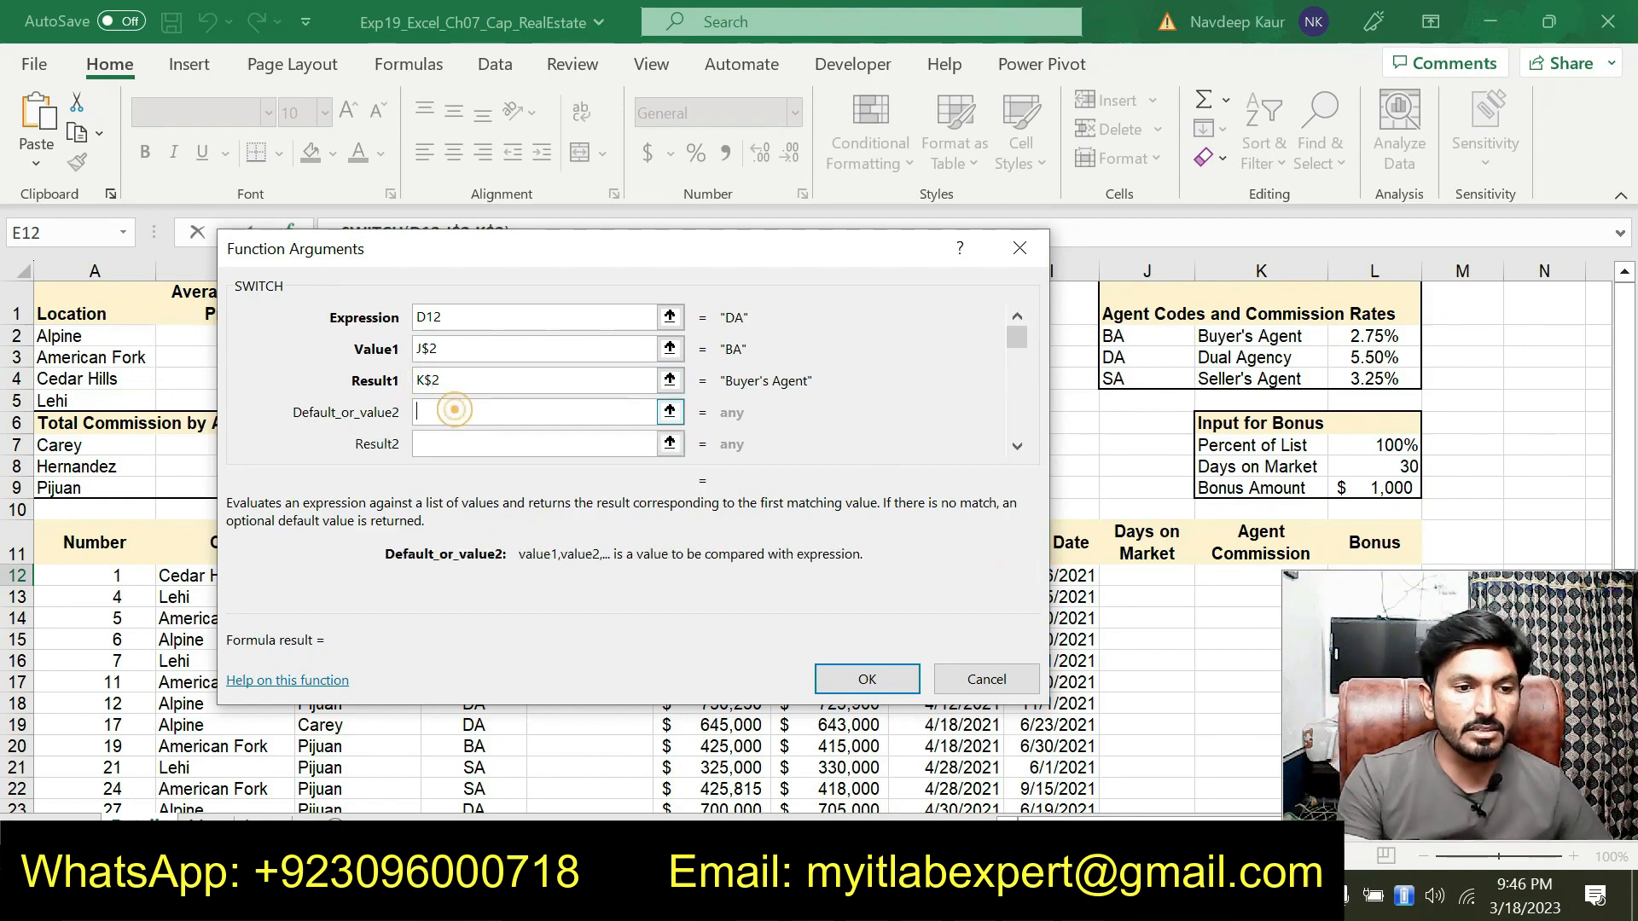
Enter J3$ as the Default_or_value2 argument of the SWITCH function
left_click_drag(607, 271, 537, 272)
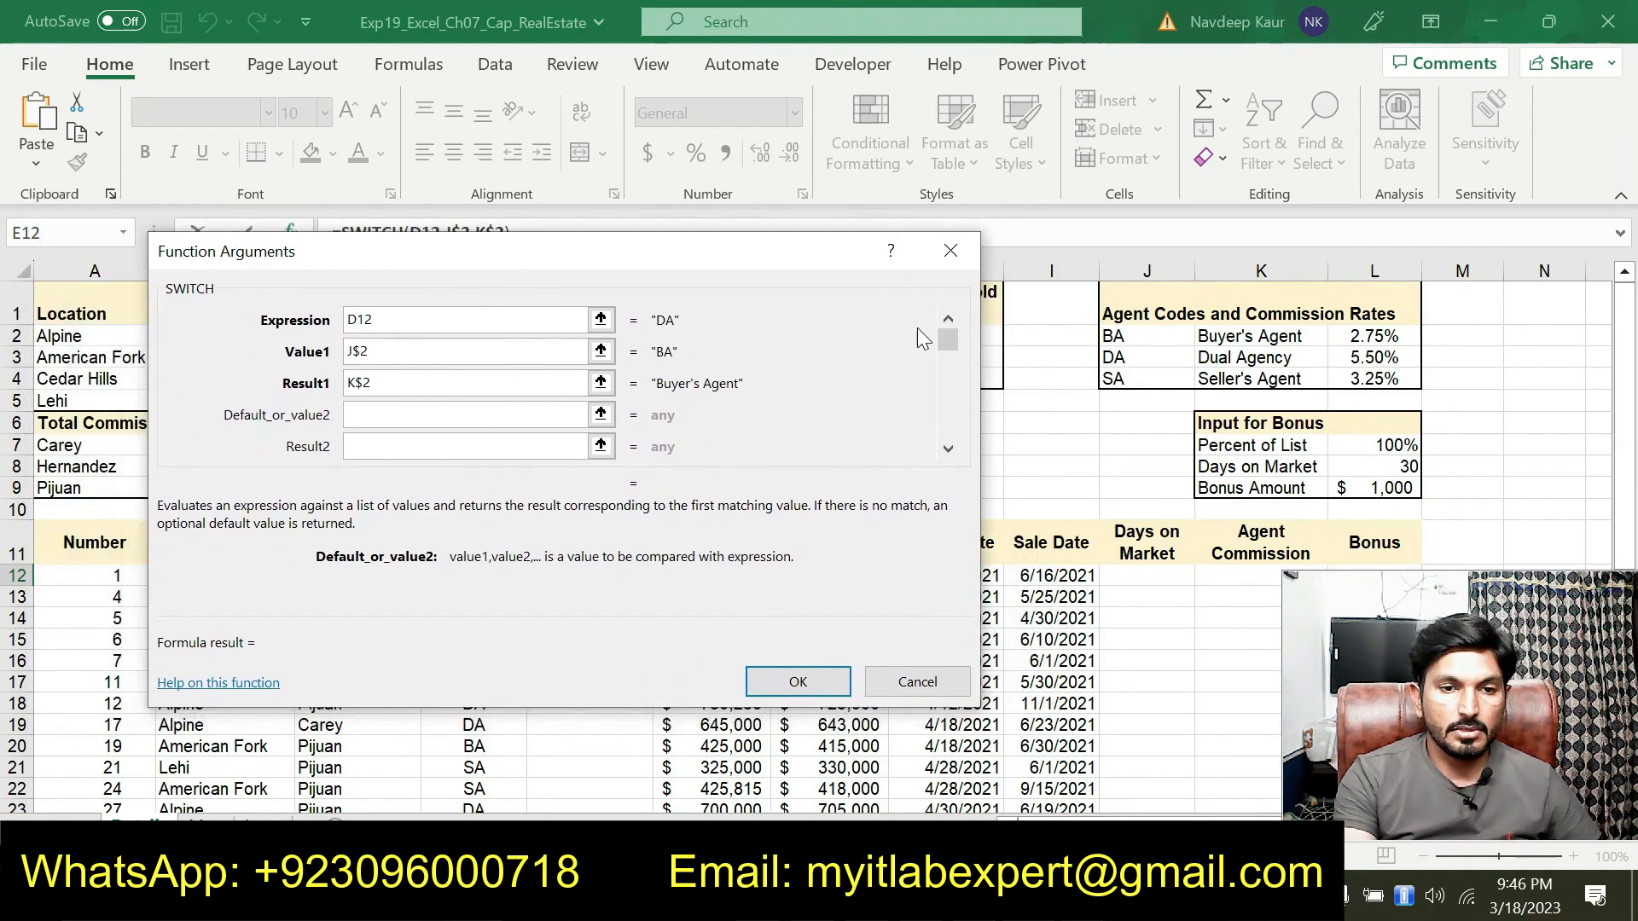
left_click(1098, 359)
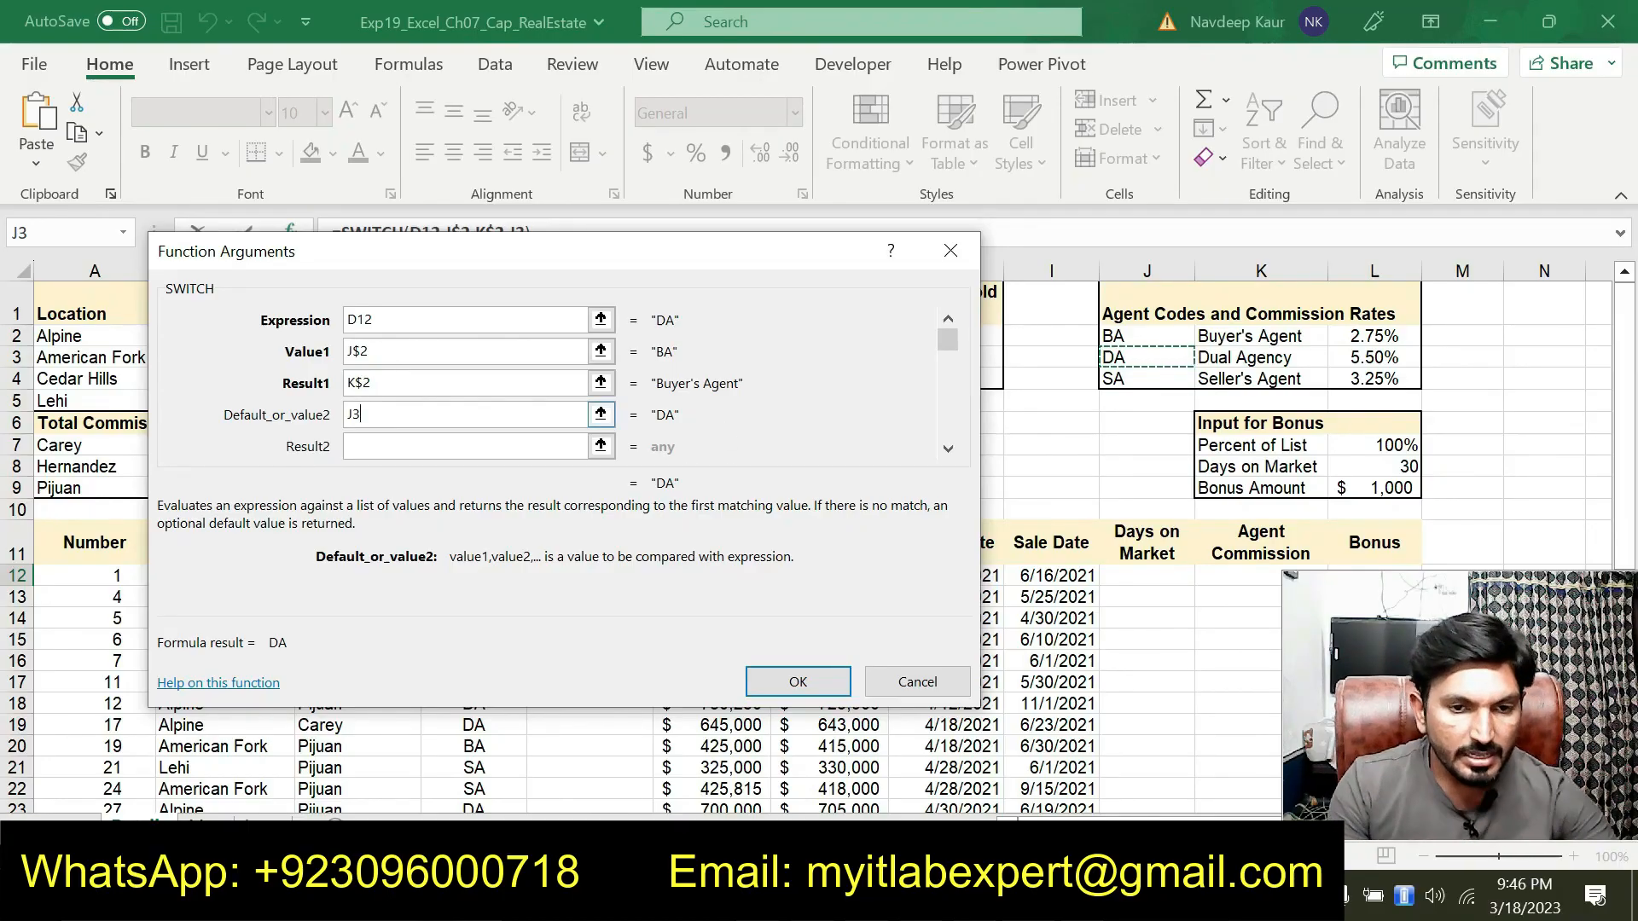
left_click(512, 415)
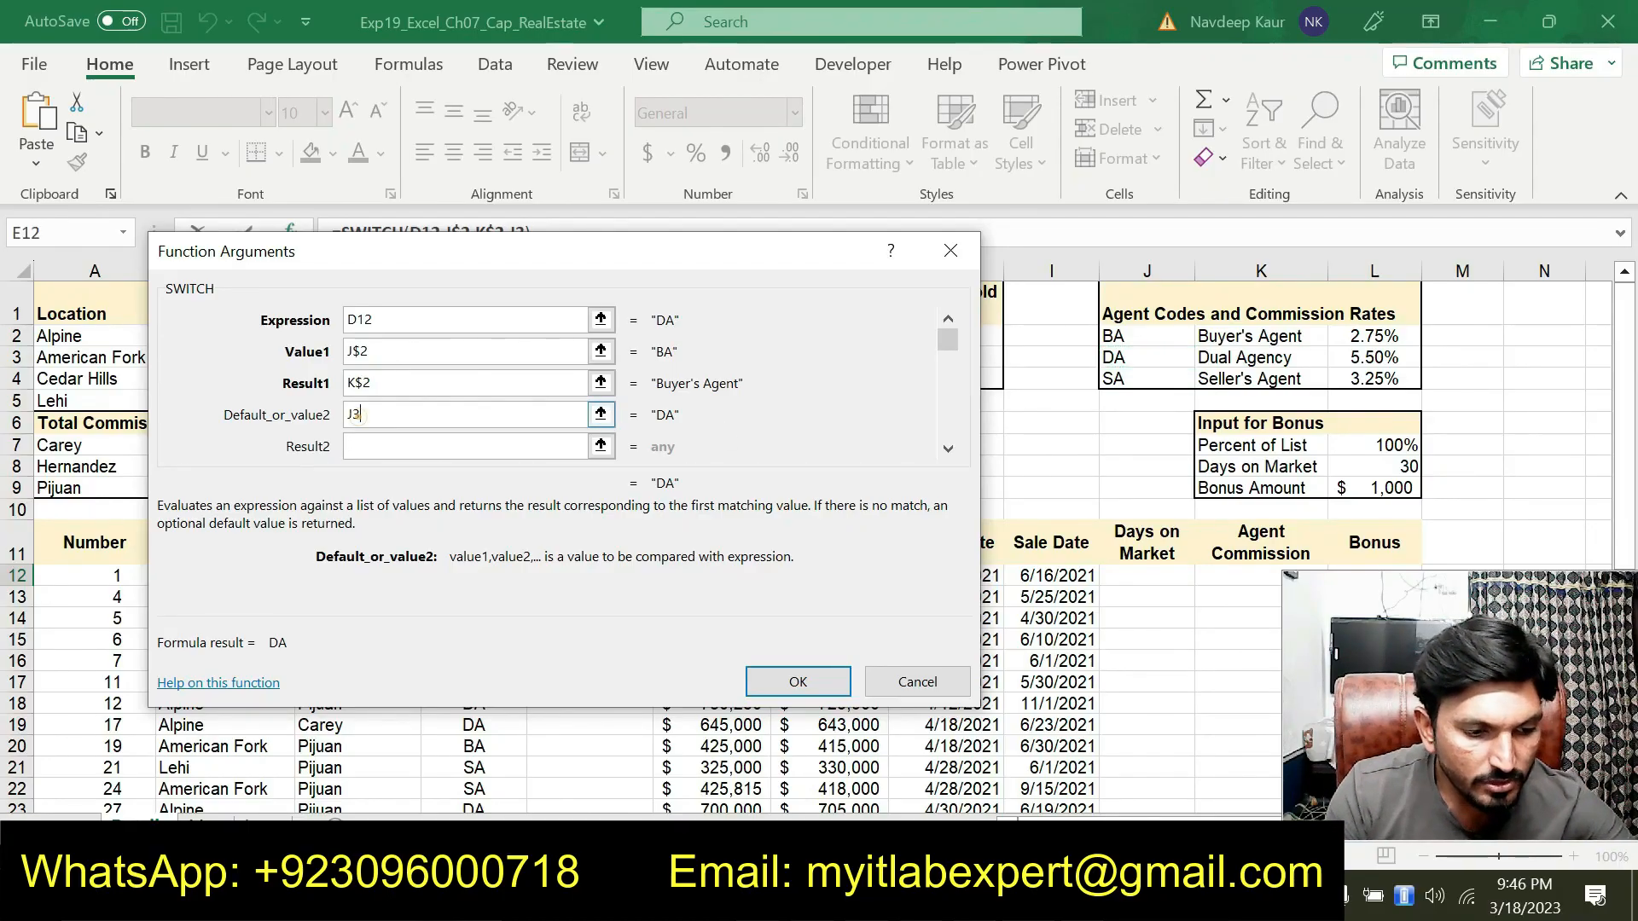
type("$")
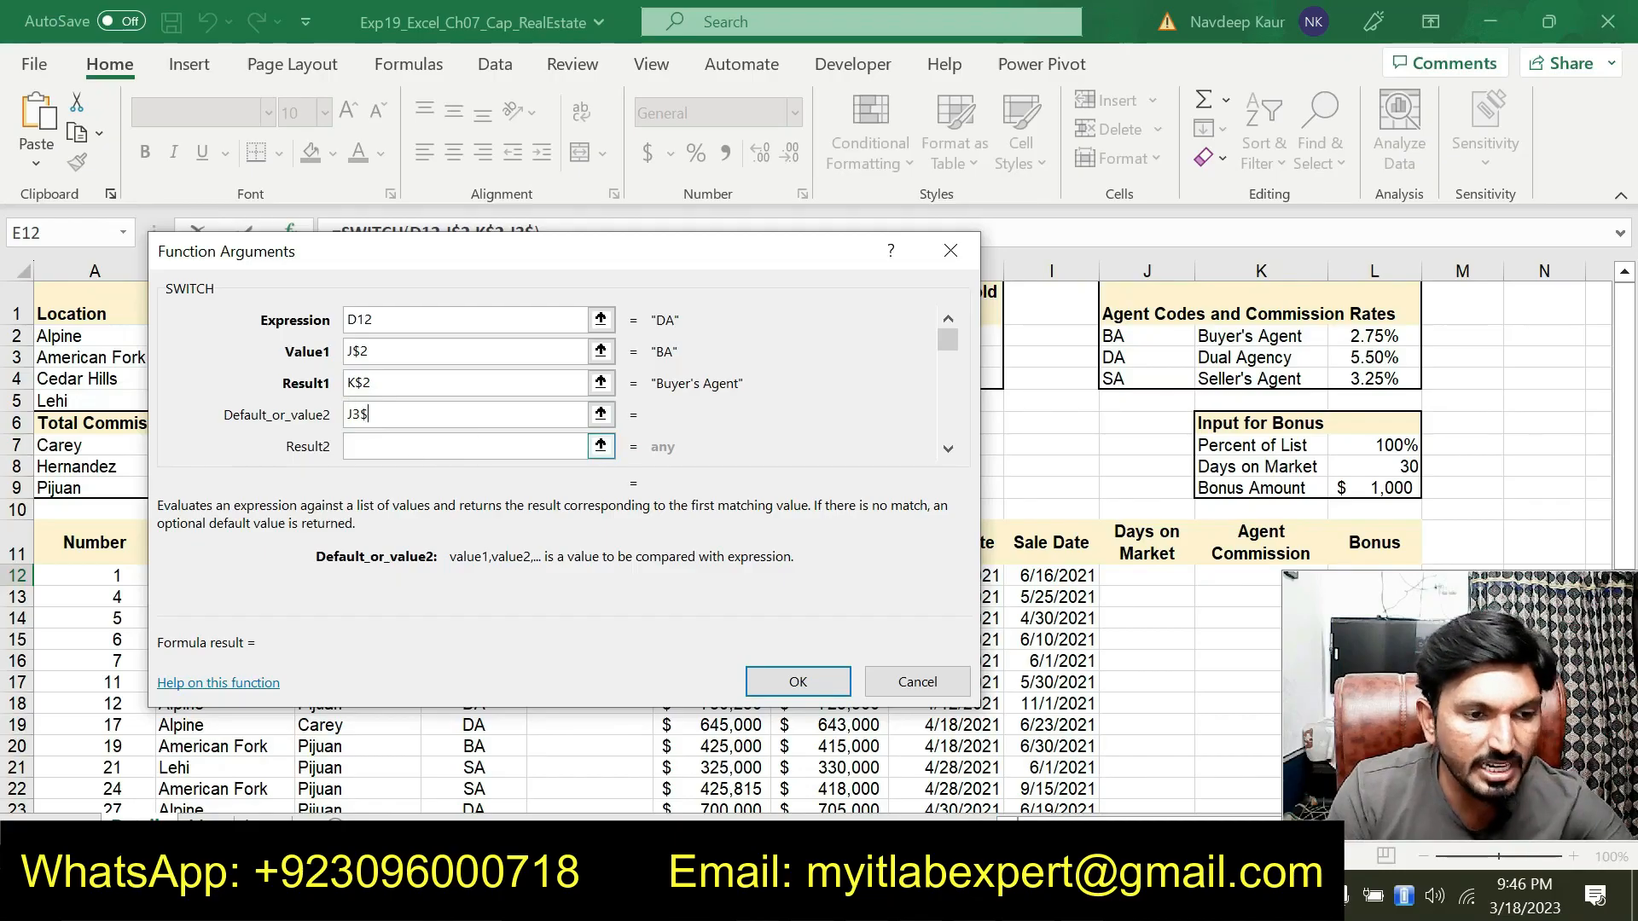
key("Tab")
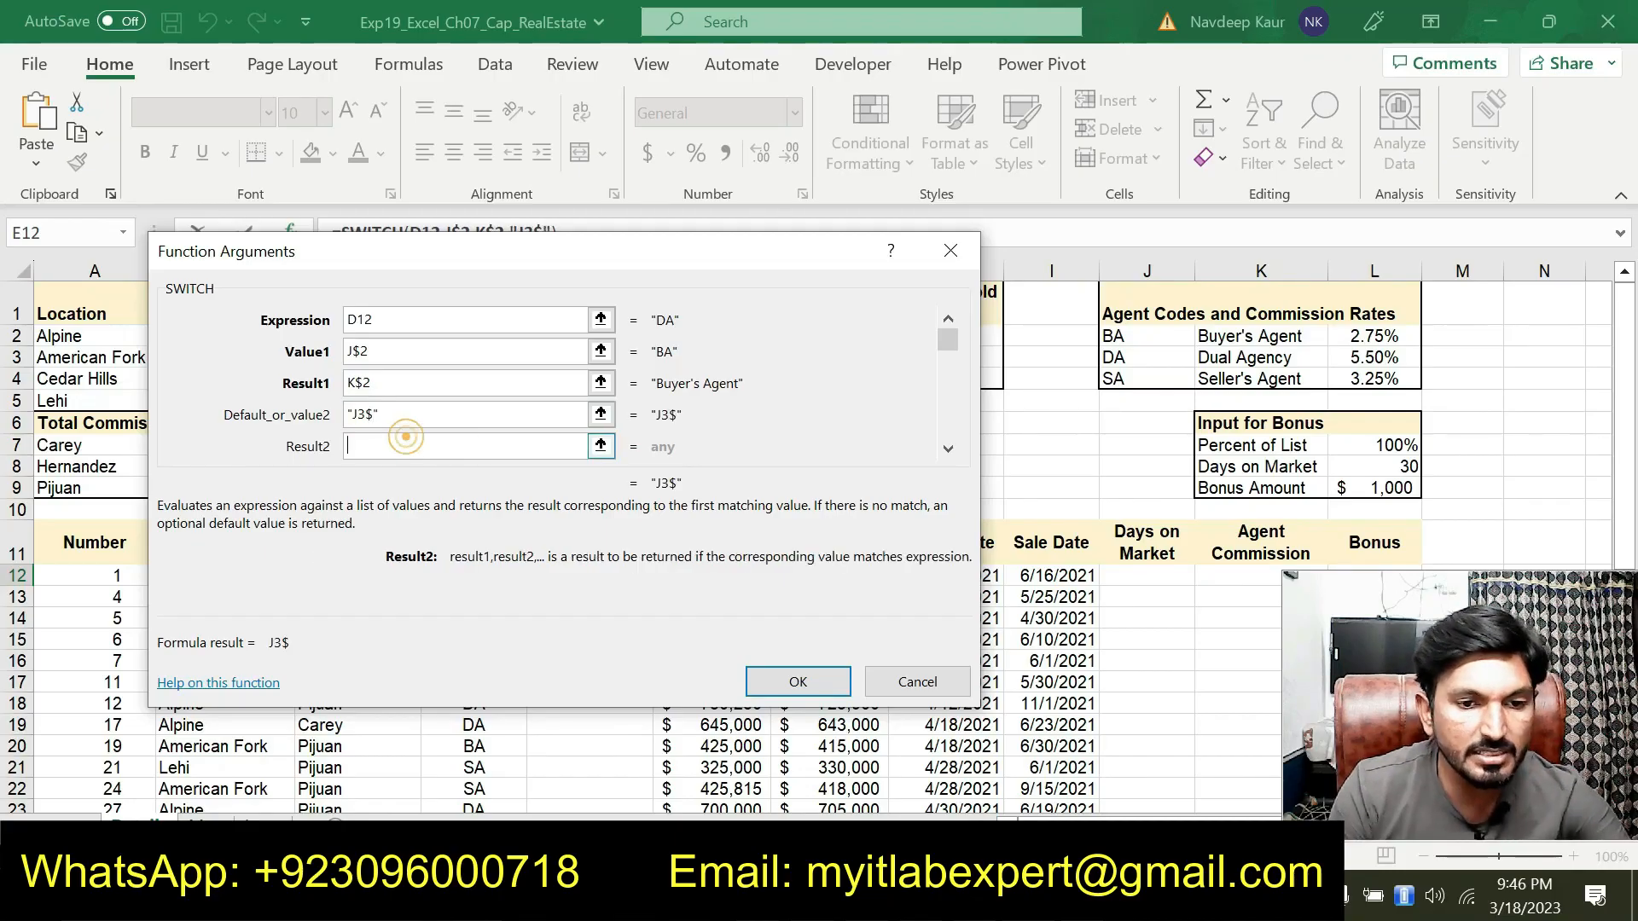
Set the SWITCH Result2 argument to K3 and correct the Default_or_value2 argument to J$3
left_click(1232, 360)
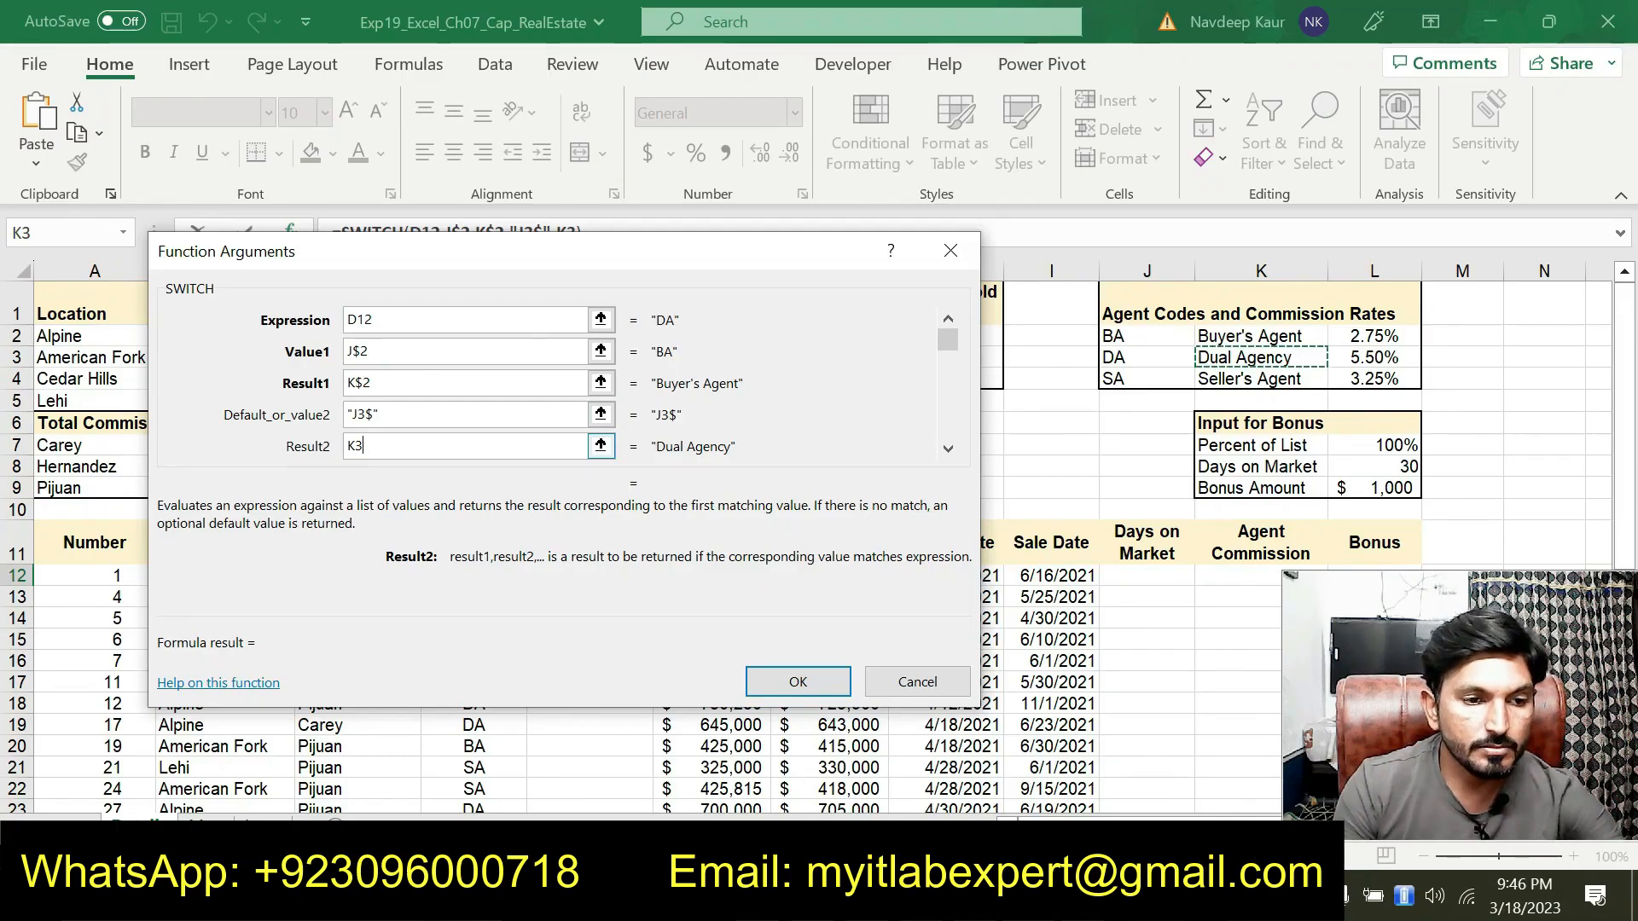
left_click(384, 414)
key("BackSpace")
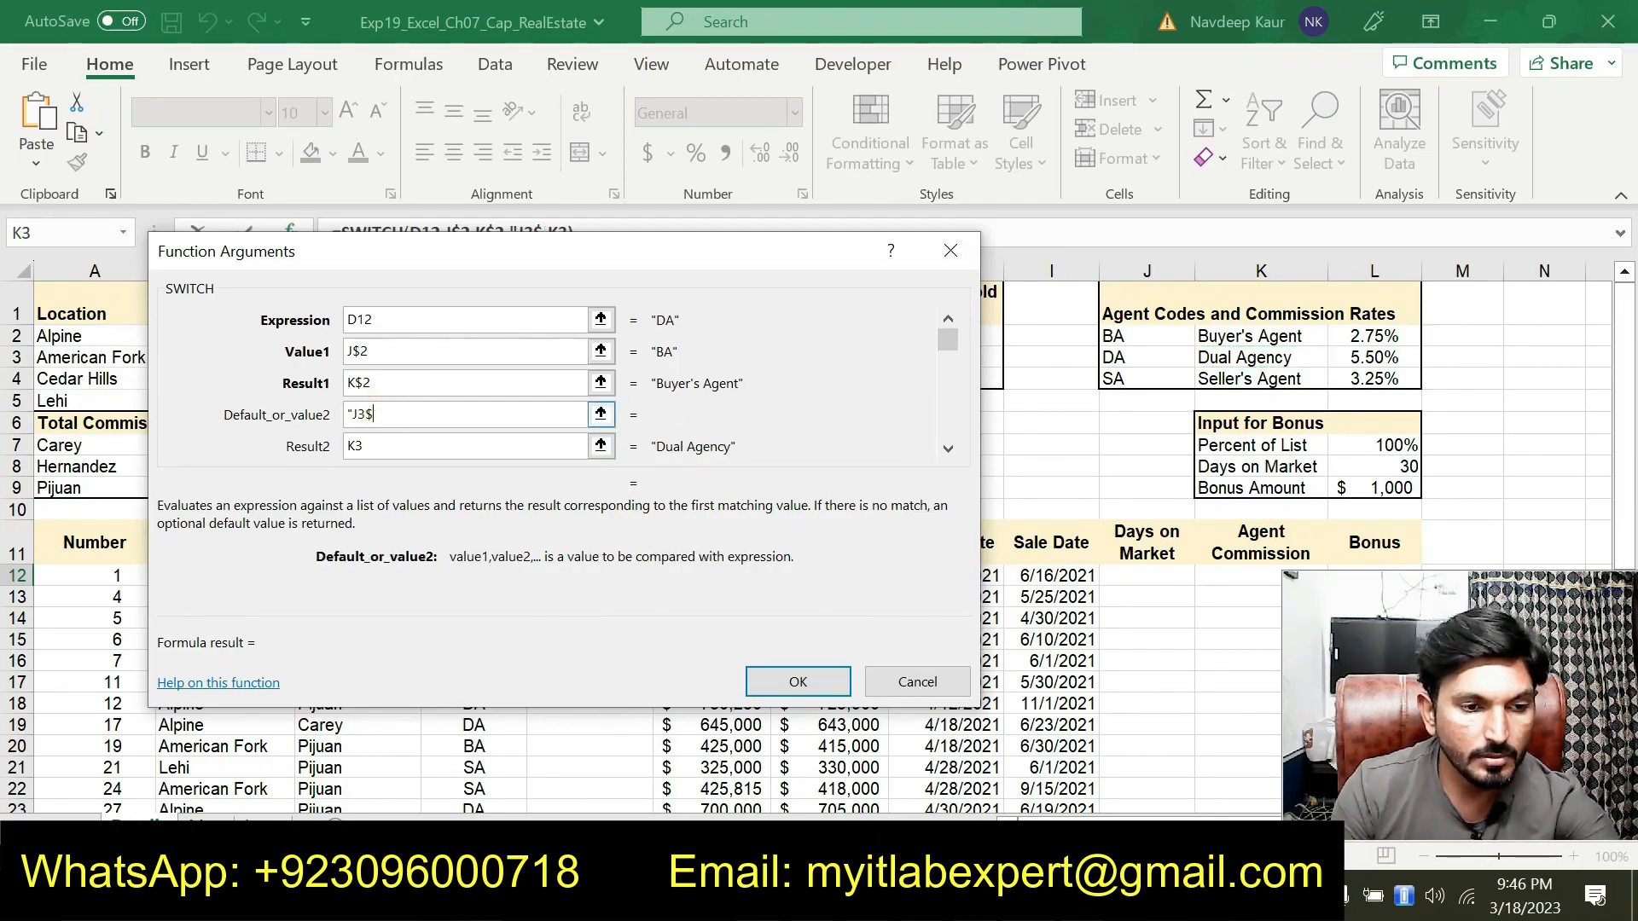
key("BackSpace")
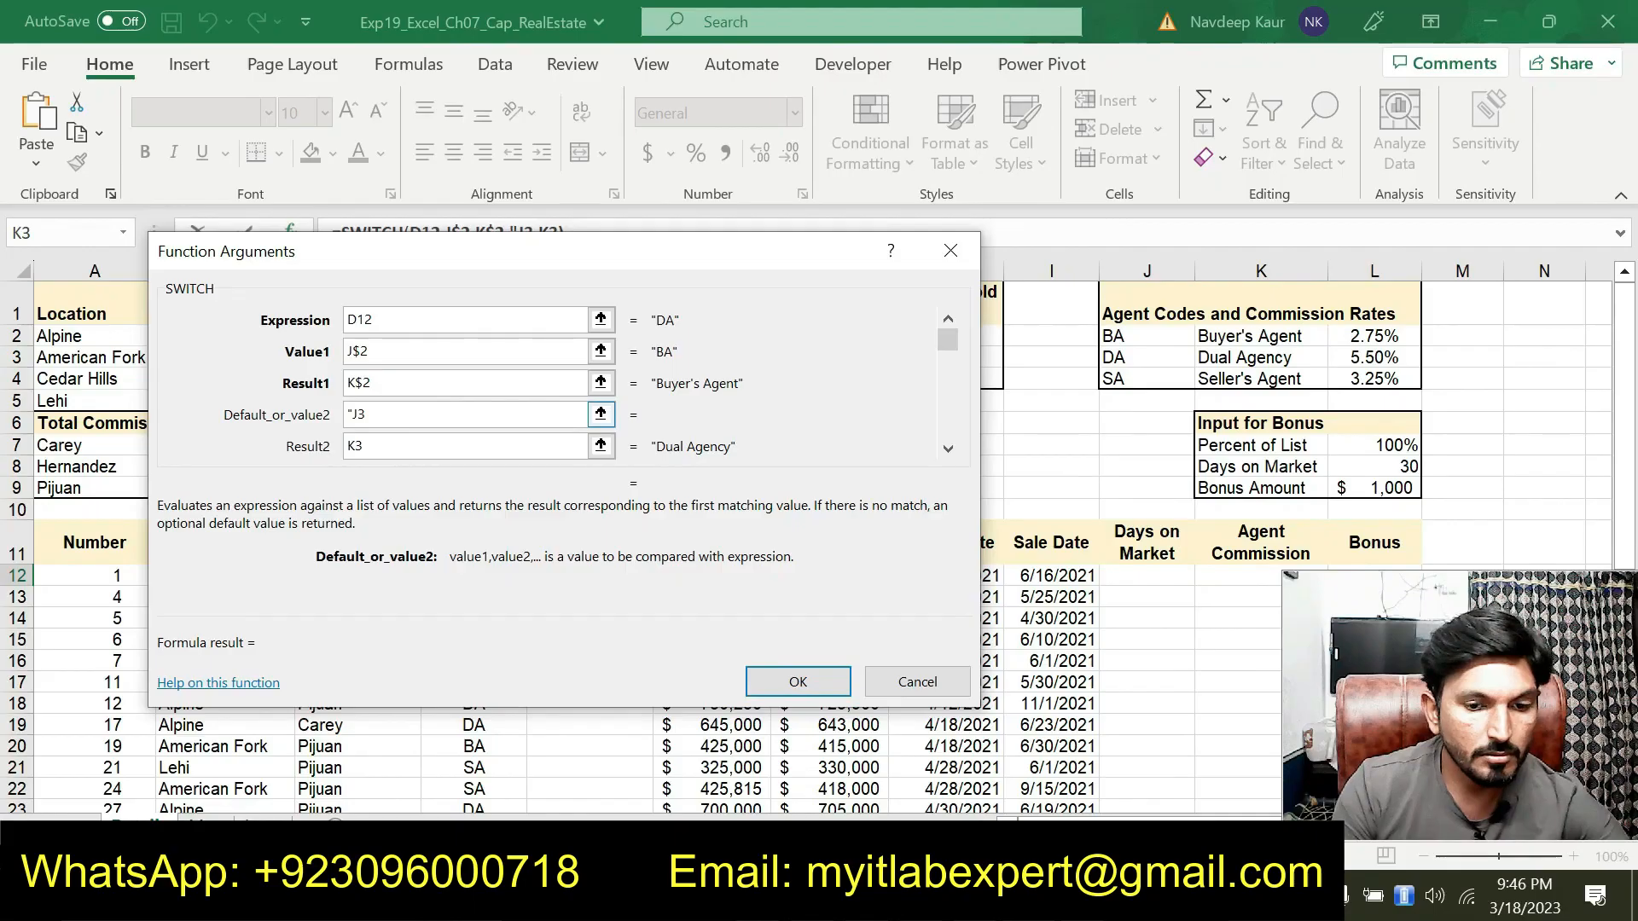
left_click(359, 413)
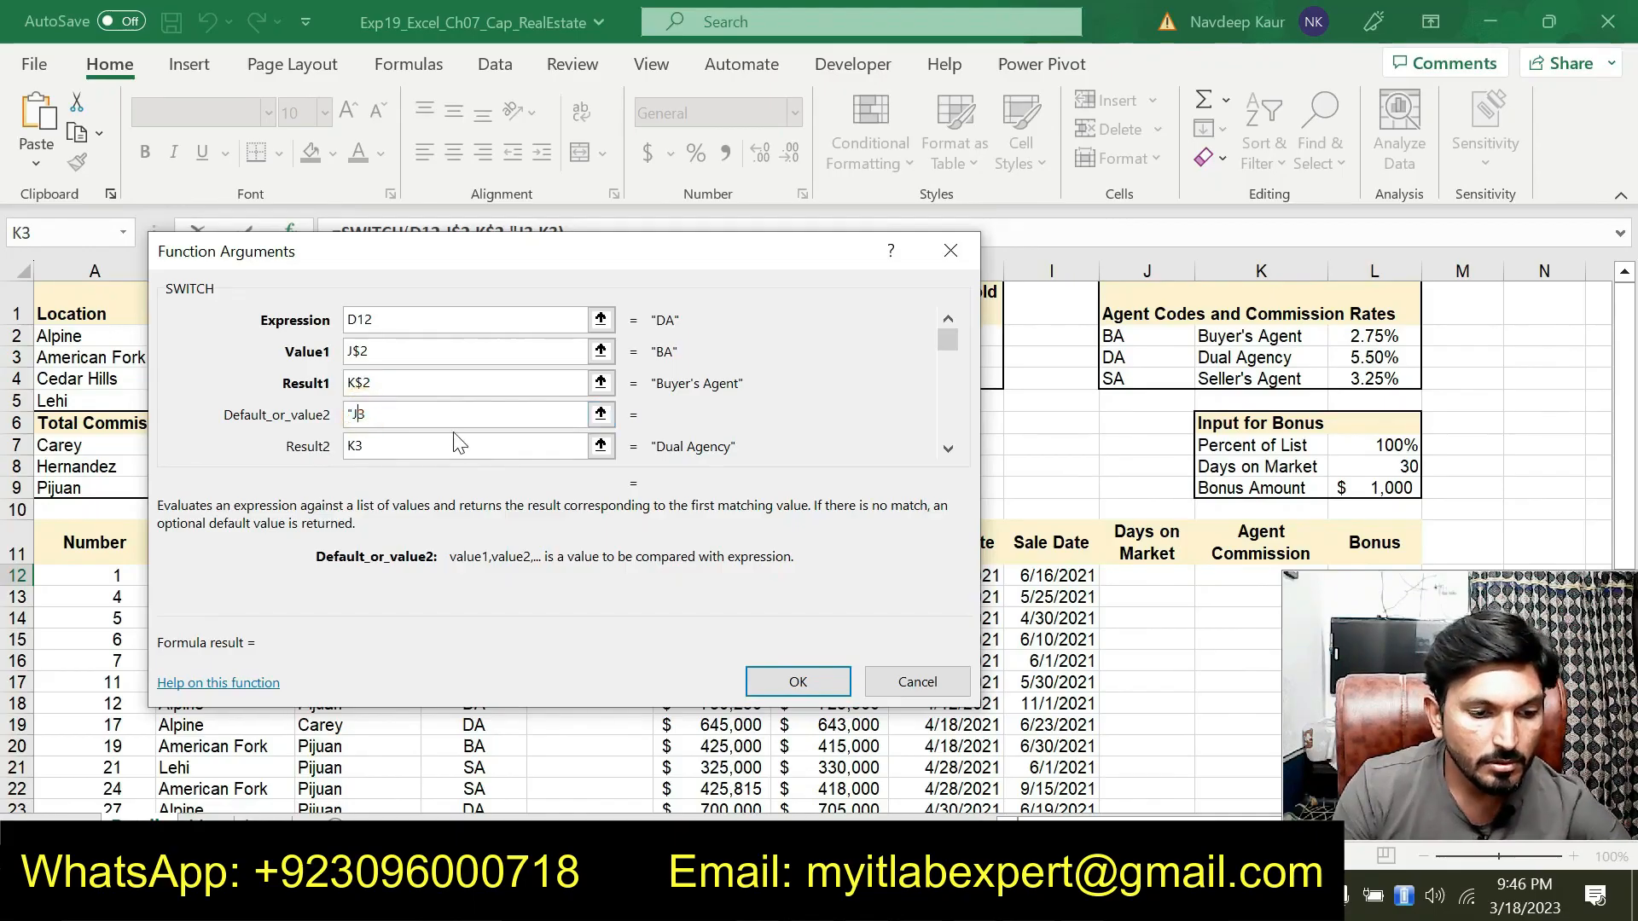
type("$")
left_click(350, 414)
key("BackSpace")
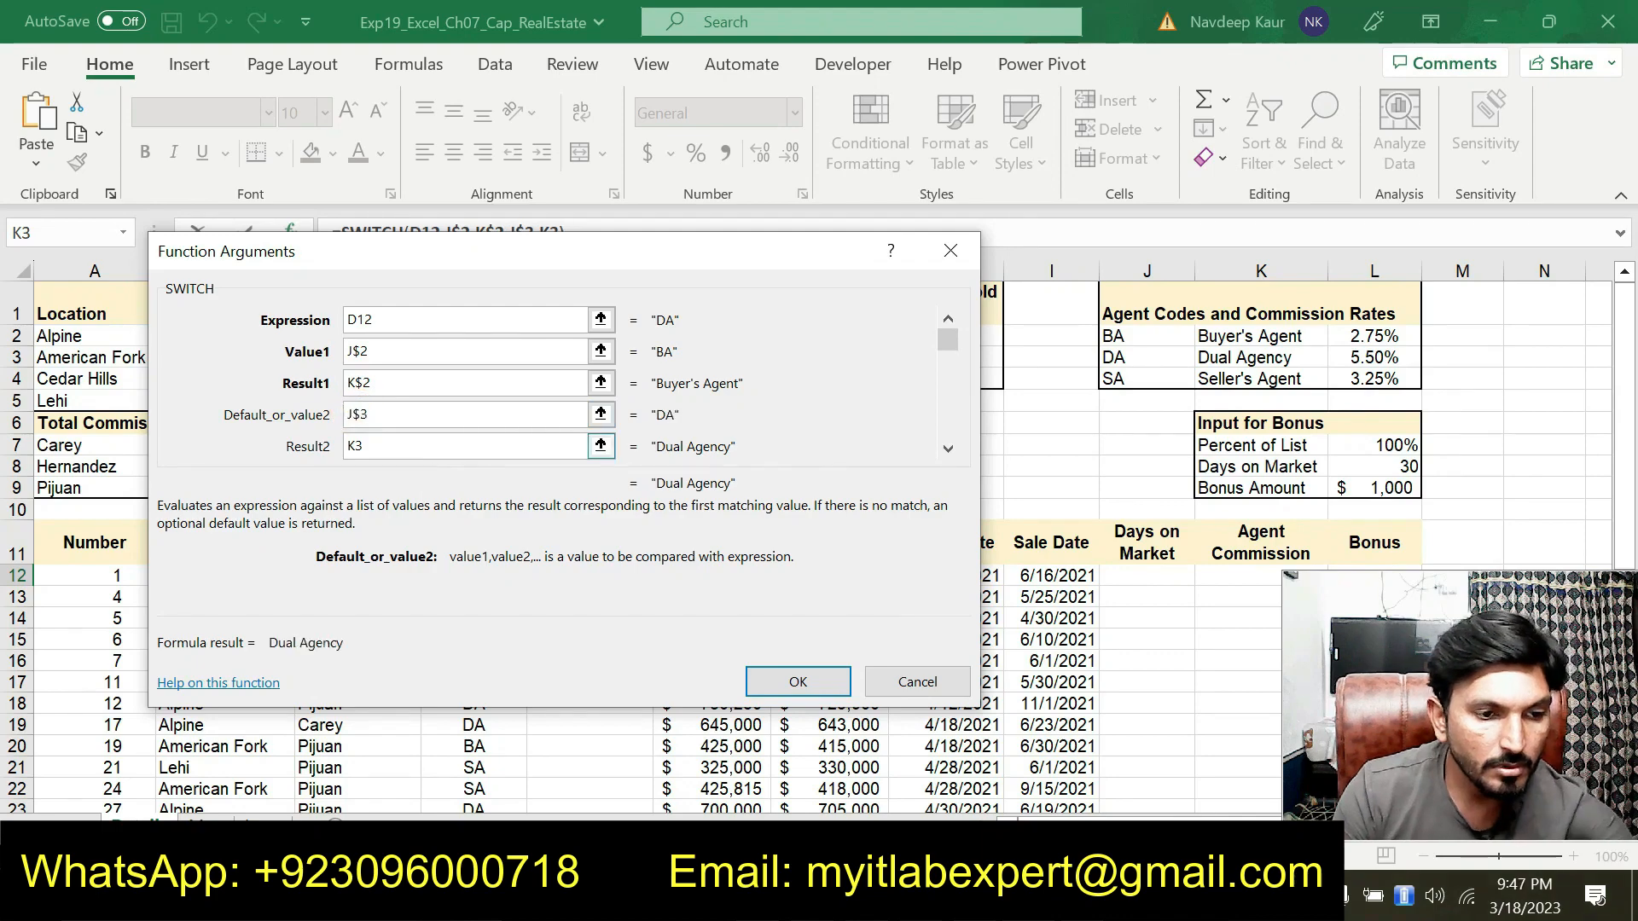
Change the Result2 argument to the mixed reference K$3
left_click(351, 446)
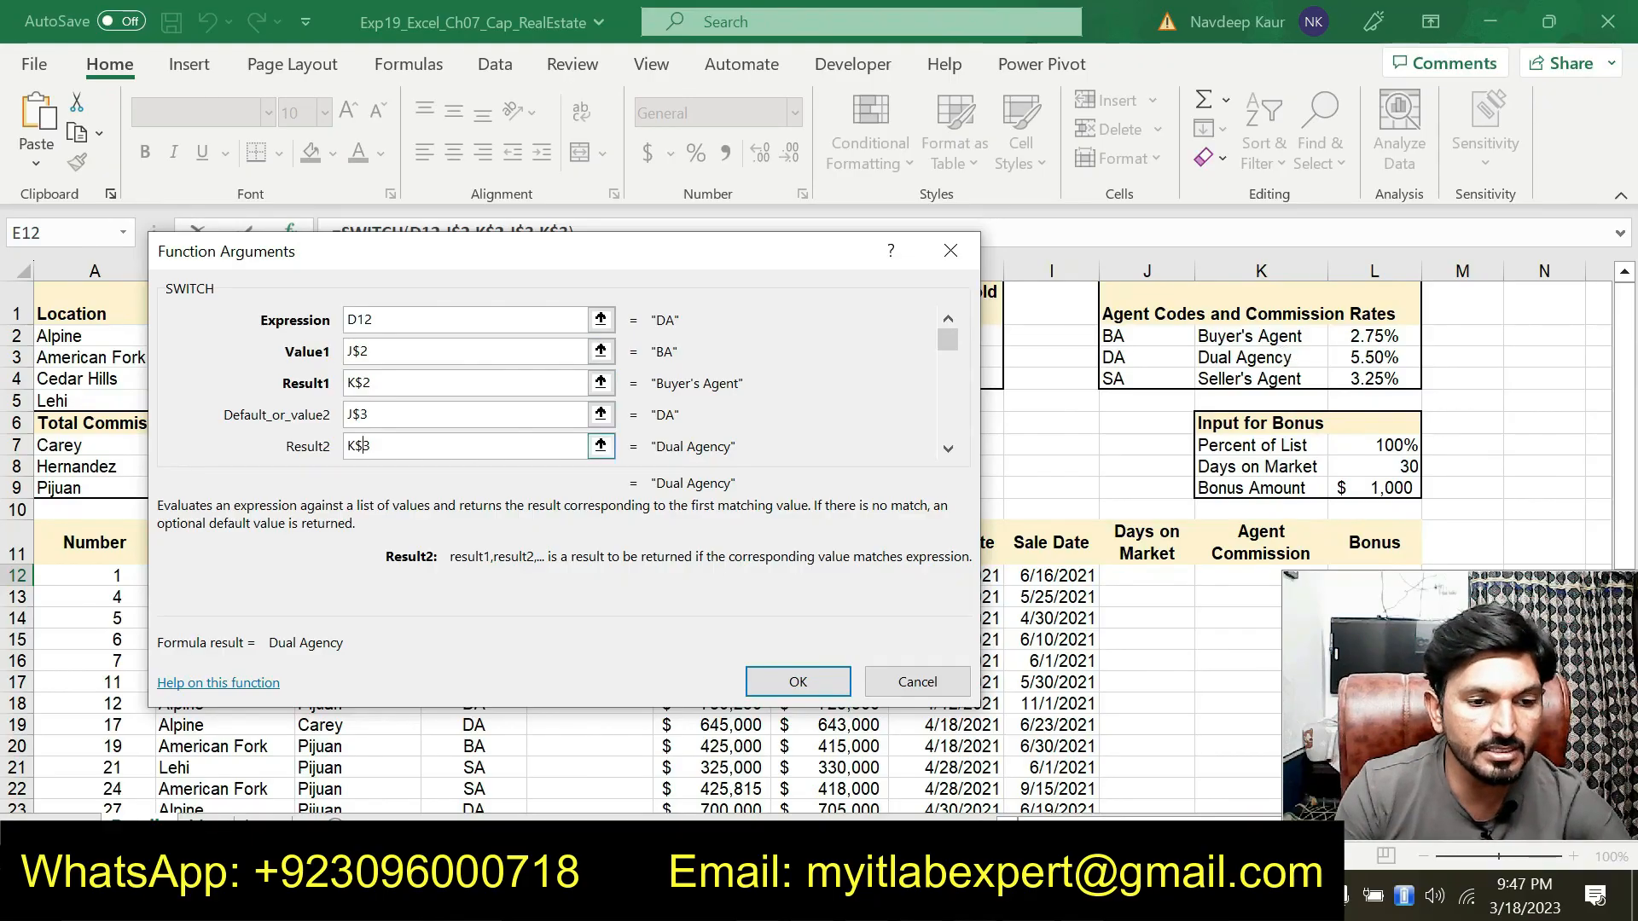
left_click(947, 449)
left_click(947, 450)
Set the SWITCH Default_or_value3 argument to J$4
left_click(1145, 379)
key("BackSpace")
key("BackSpace")
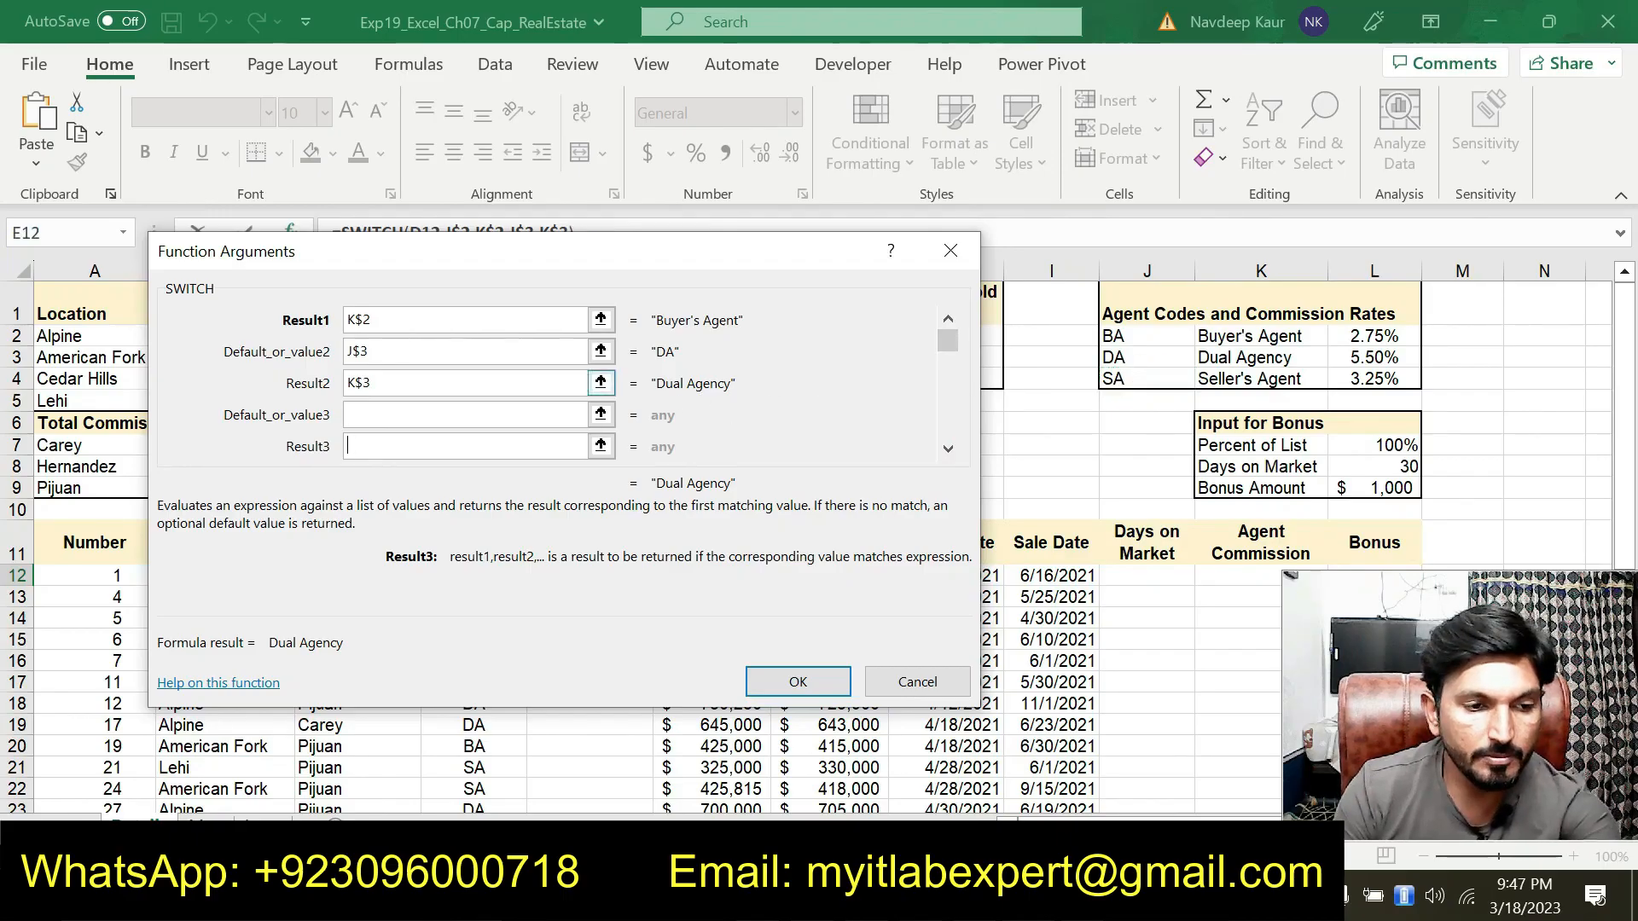
left_click(454, 418)
left_click(1145, 379)
key("Tab")
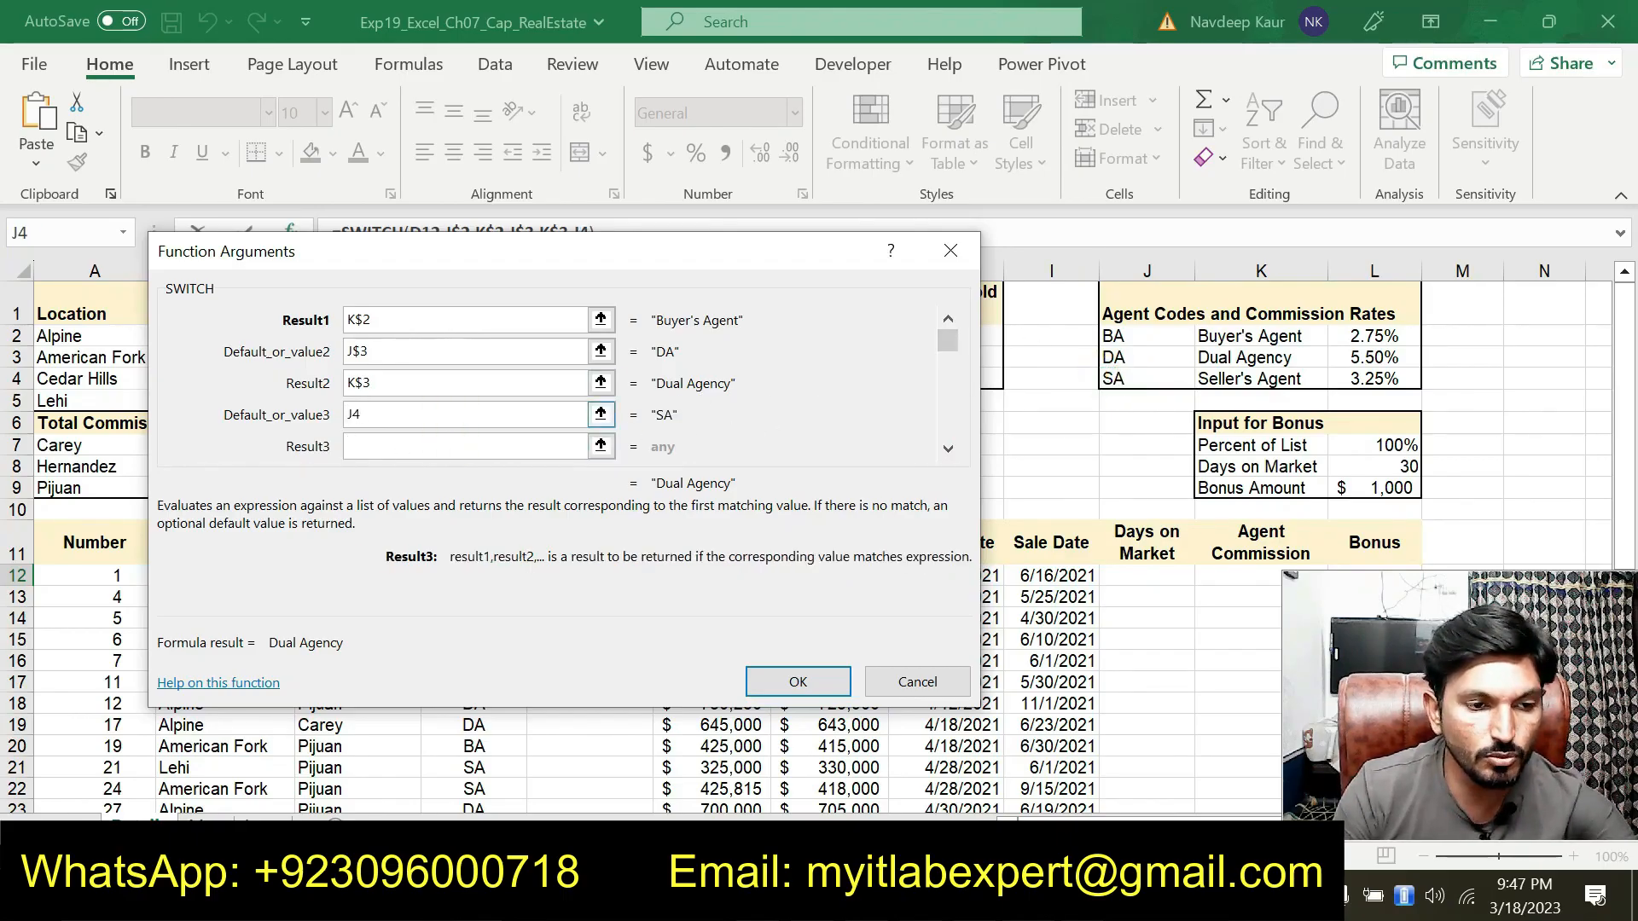
left_click(351, 414)
key("Right")
type("$")
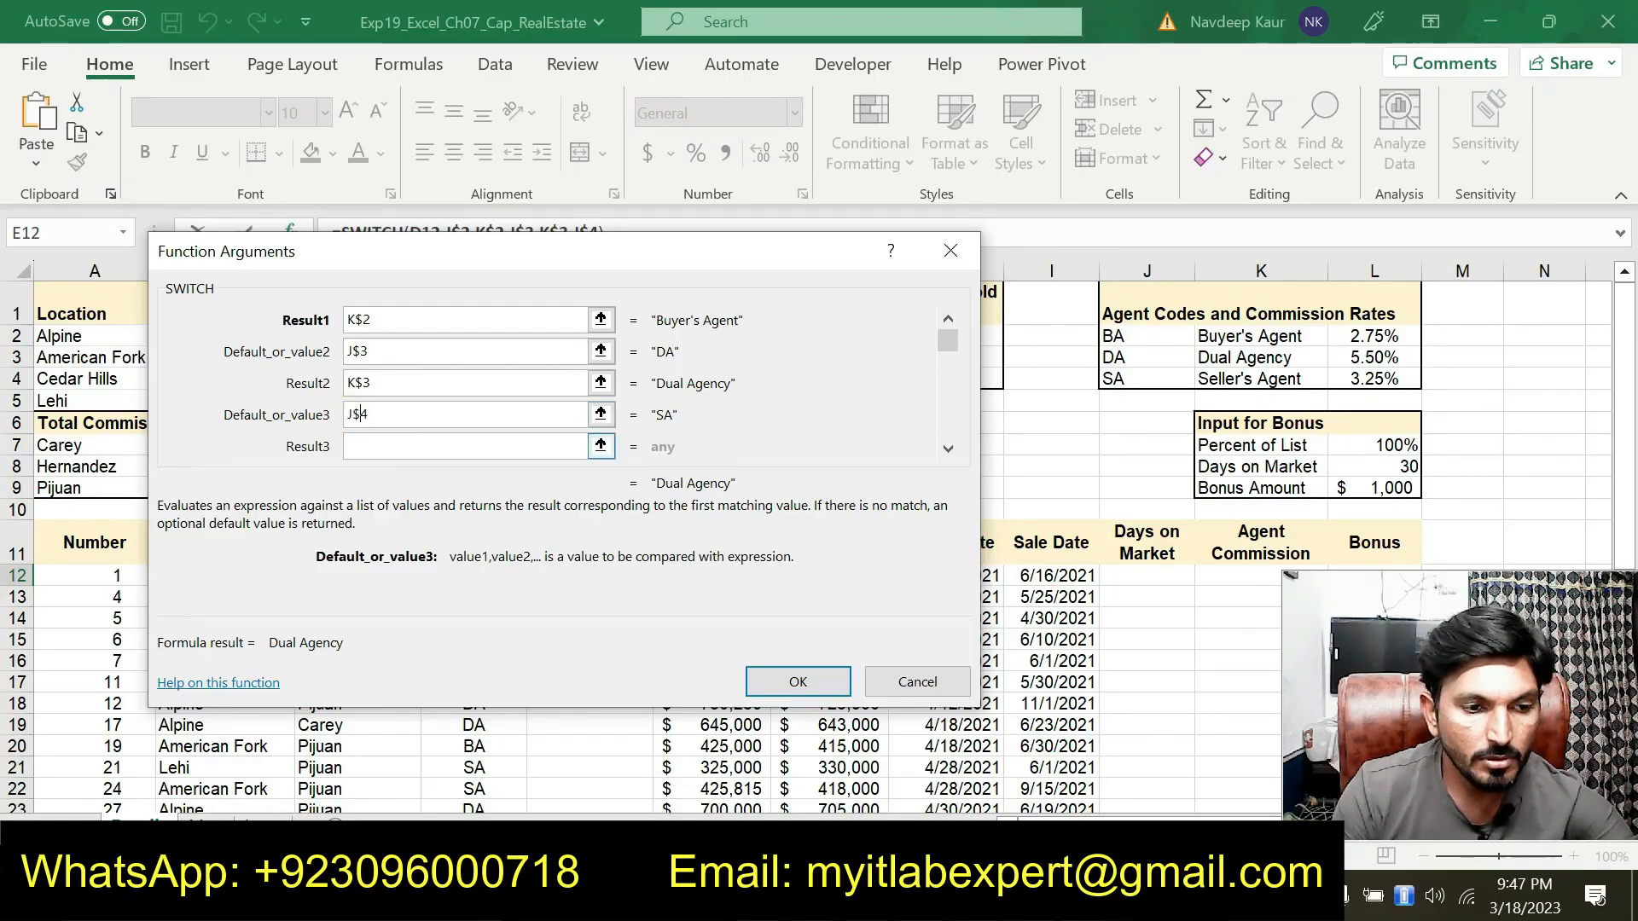
Set the Result3 argument to K$4 and finish the SWITCH function in E12
left_click(394, 437)
left_click(1233, 382)
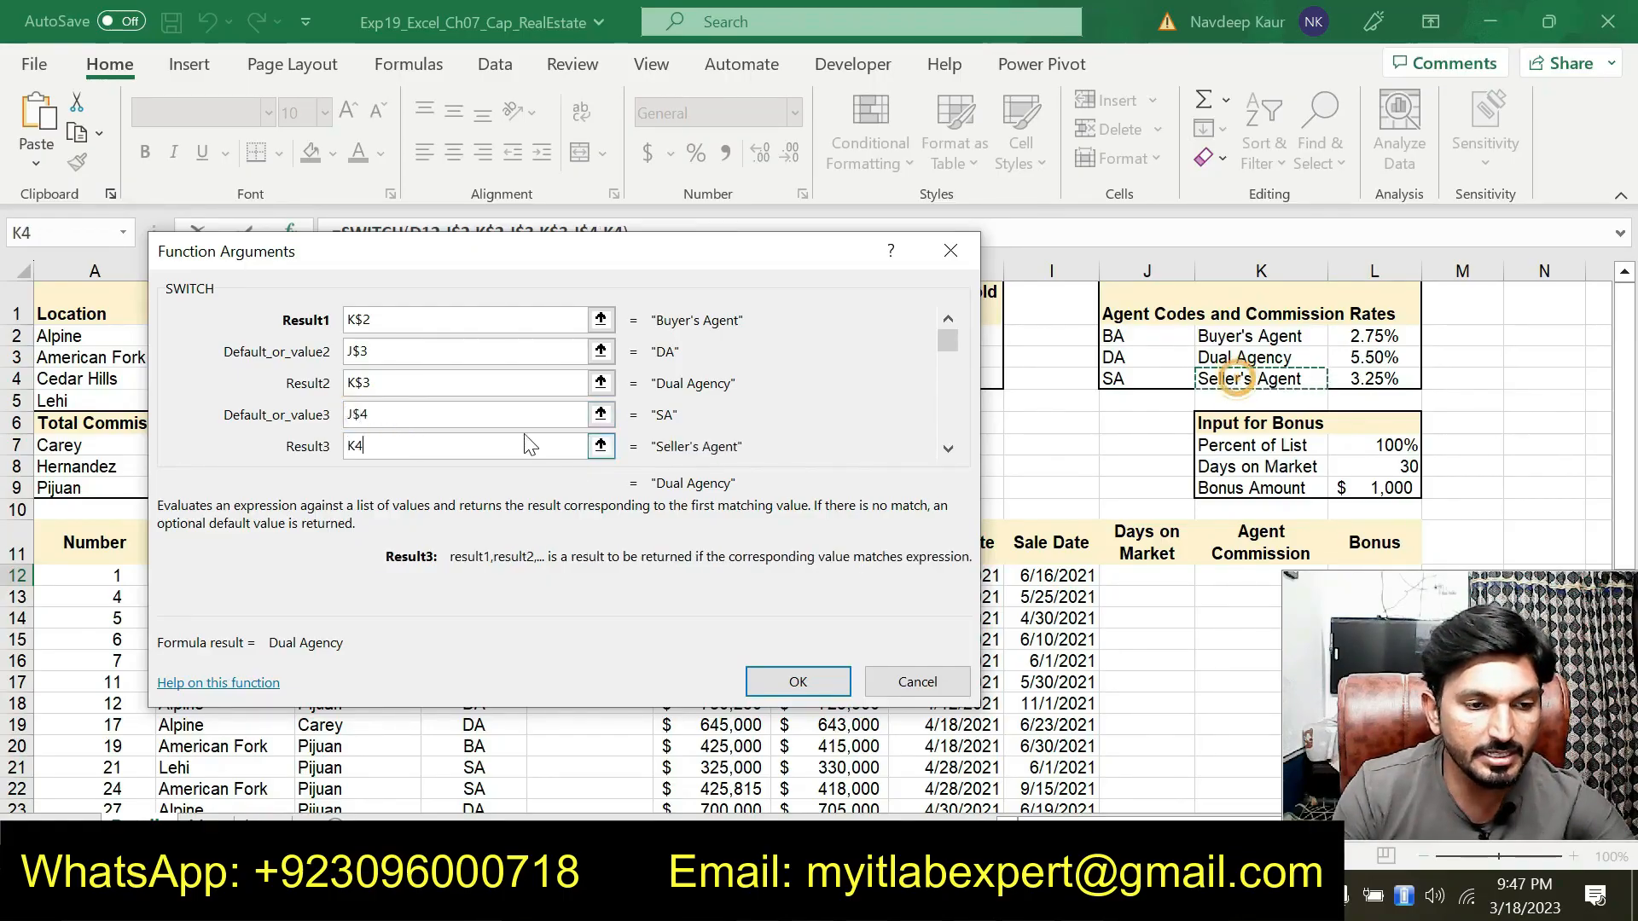
left_click(355, 446)
type("$")
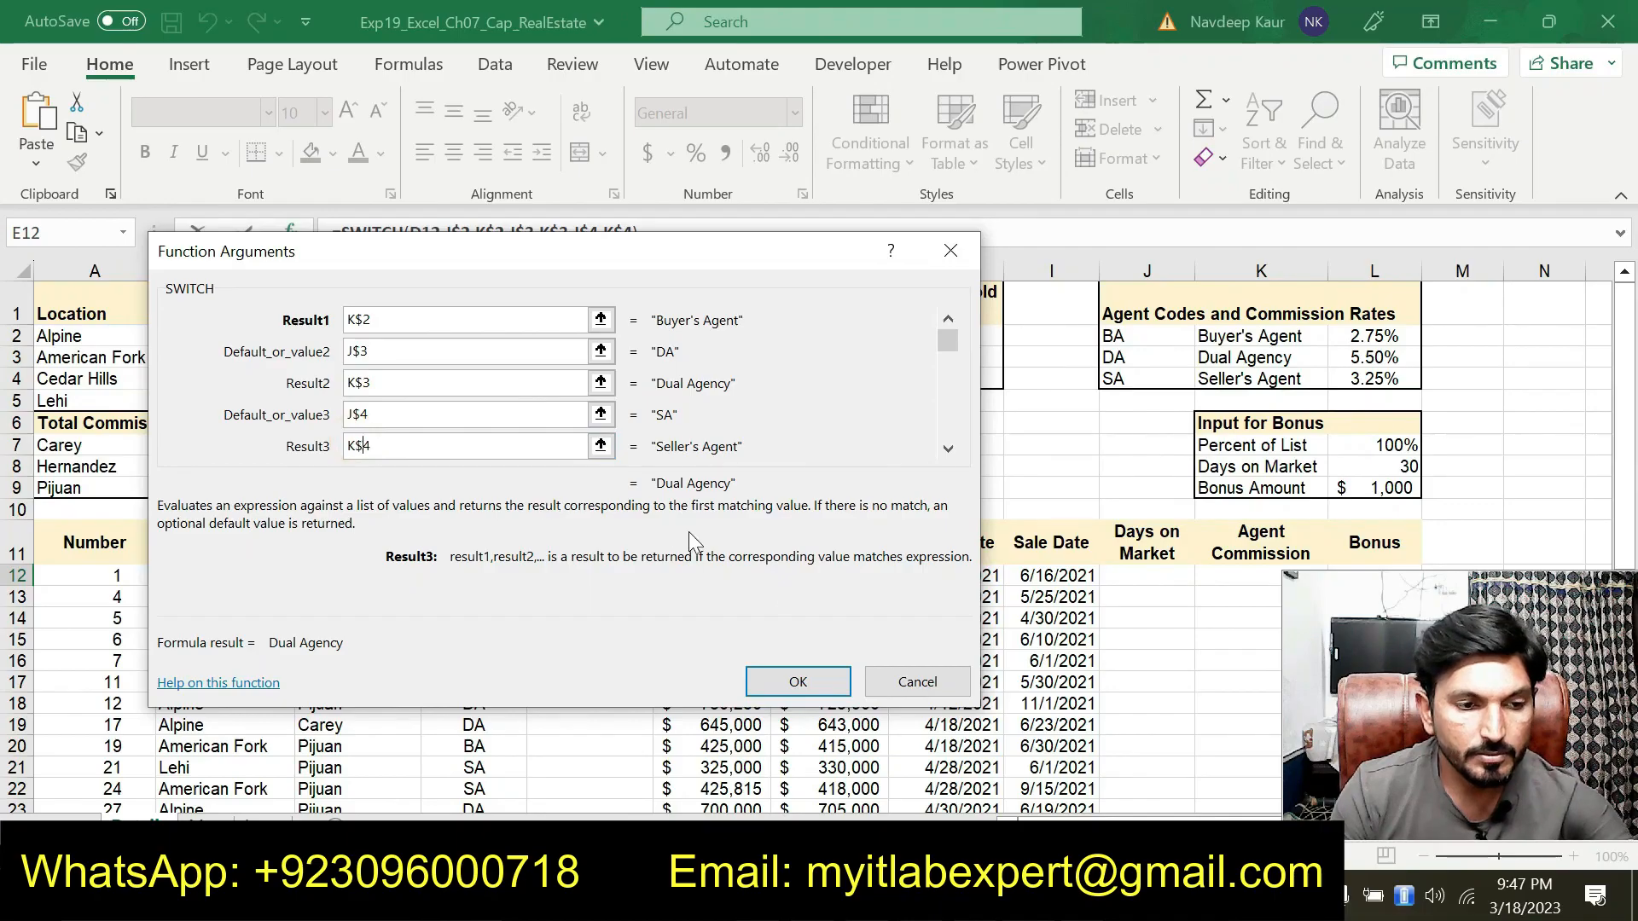
left_click(798, 682)
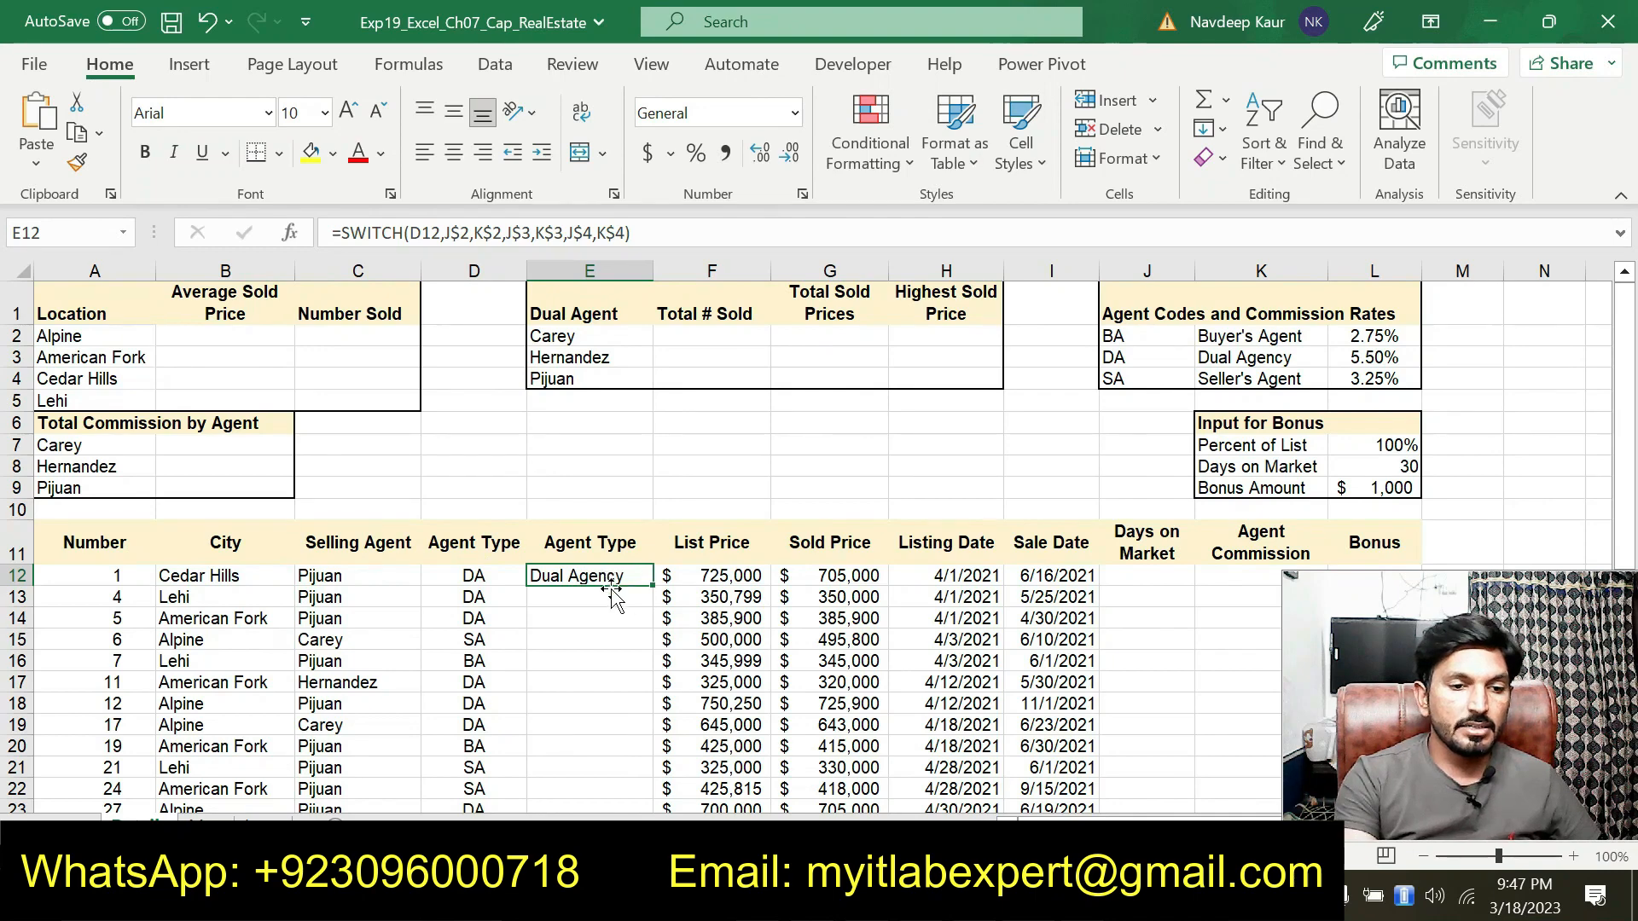
Copy the SWITCH formula from E12 down the Agent Type column through E39
key("alt+Tab")
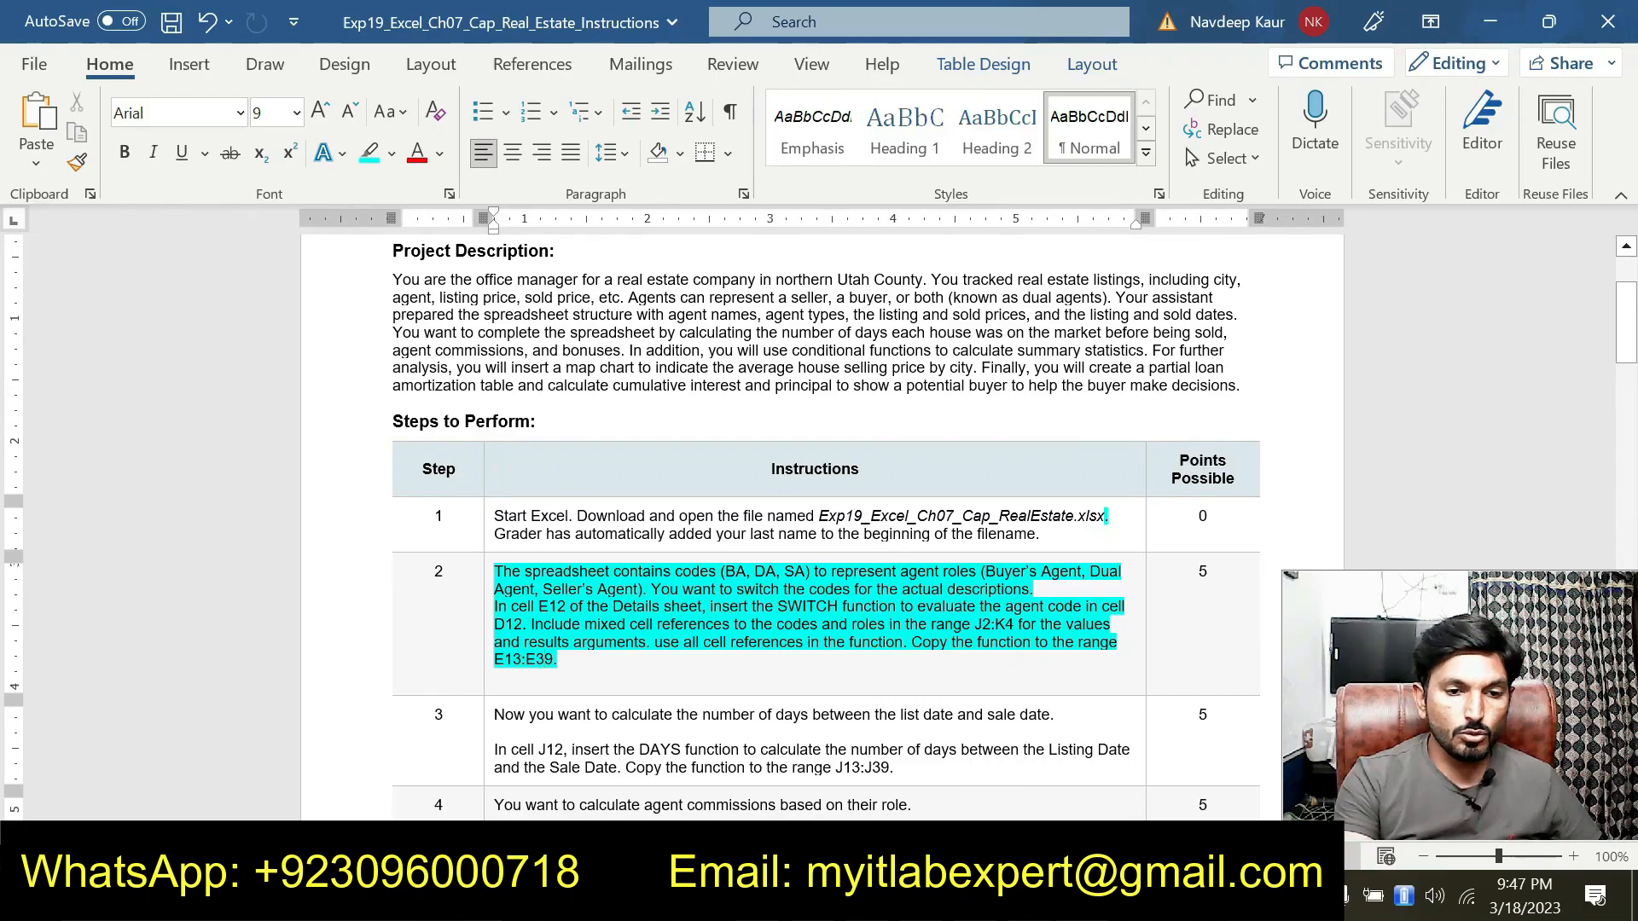
key("alt+Tab")
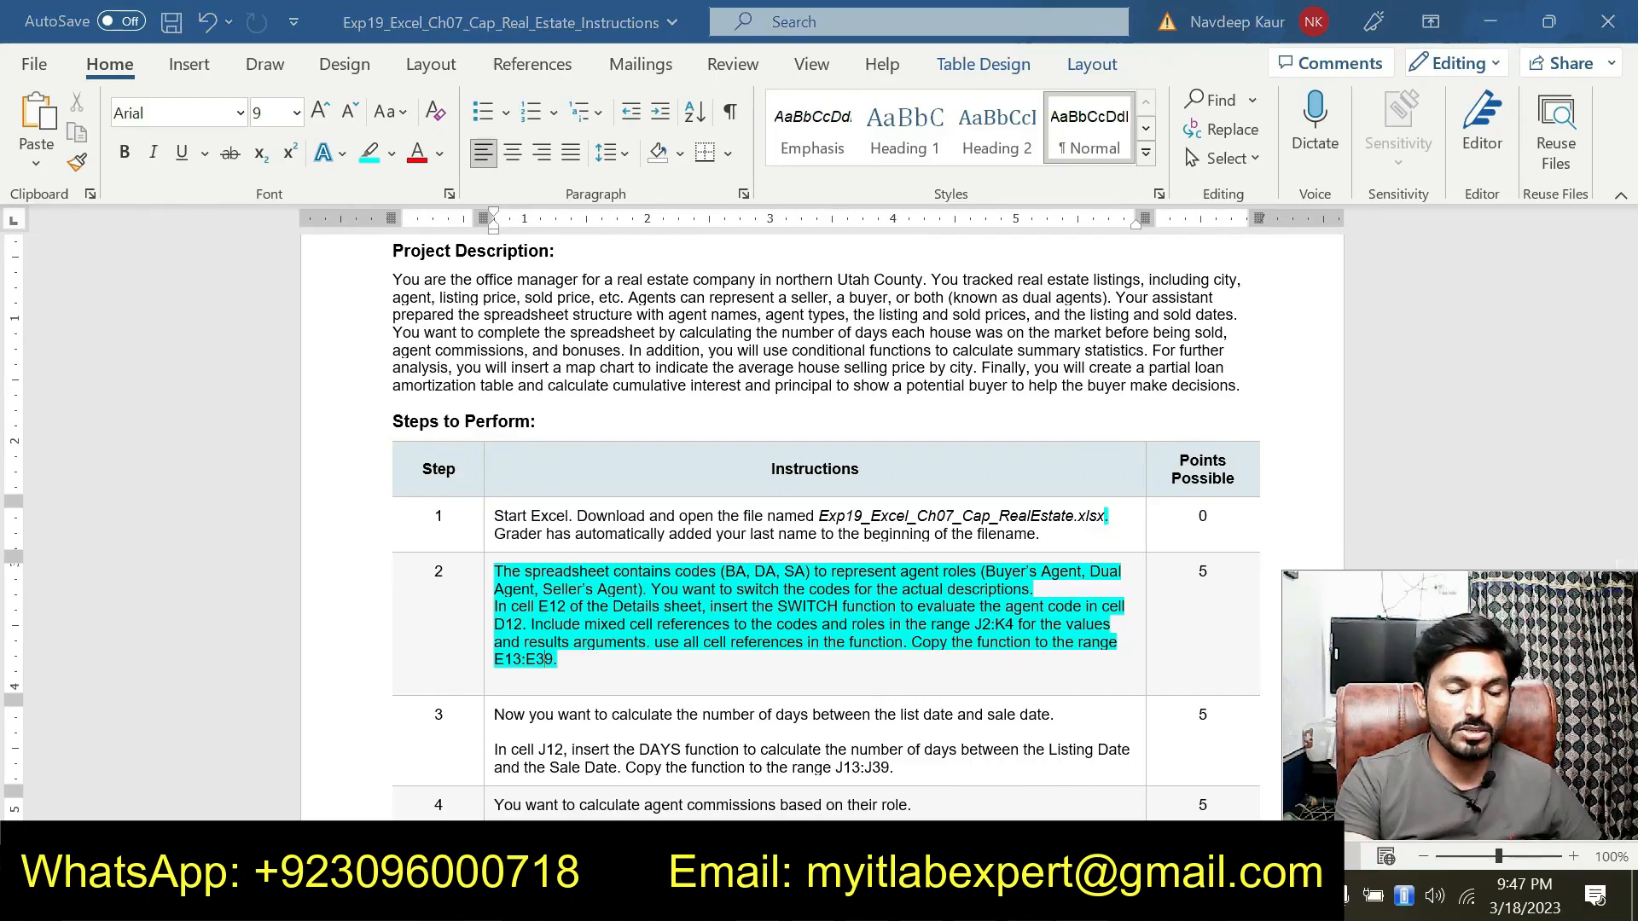
scroll(632, 474, "down", 1)
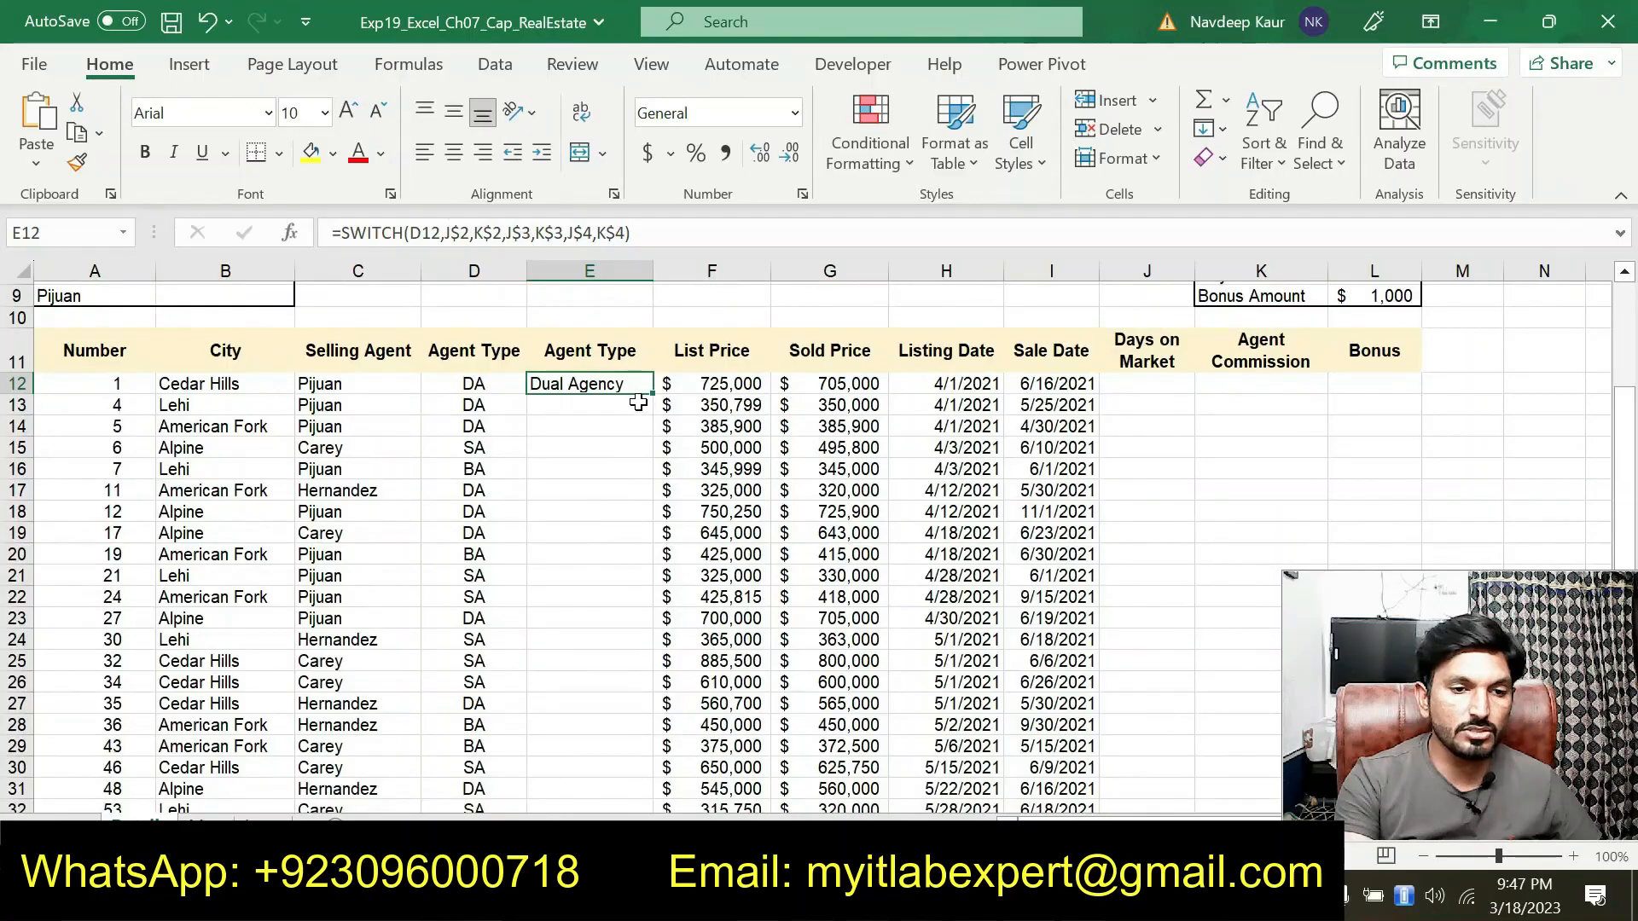
left_click_drag(650, 400, 607, 768)
scroll(529, 529, "up", 4)
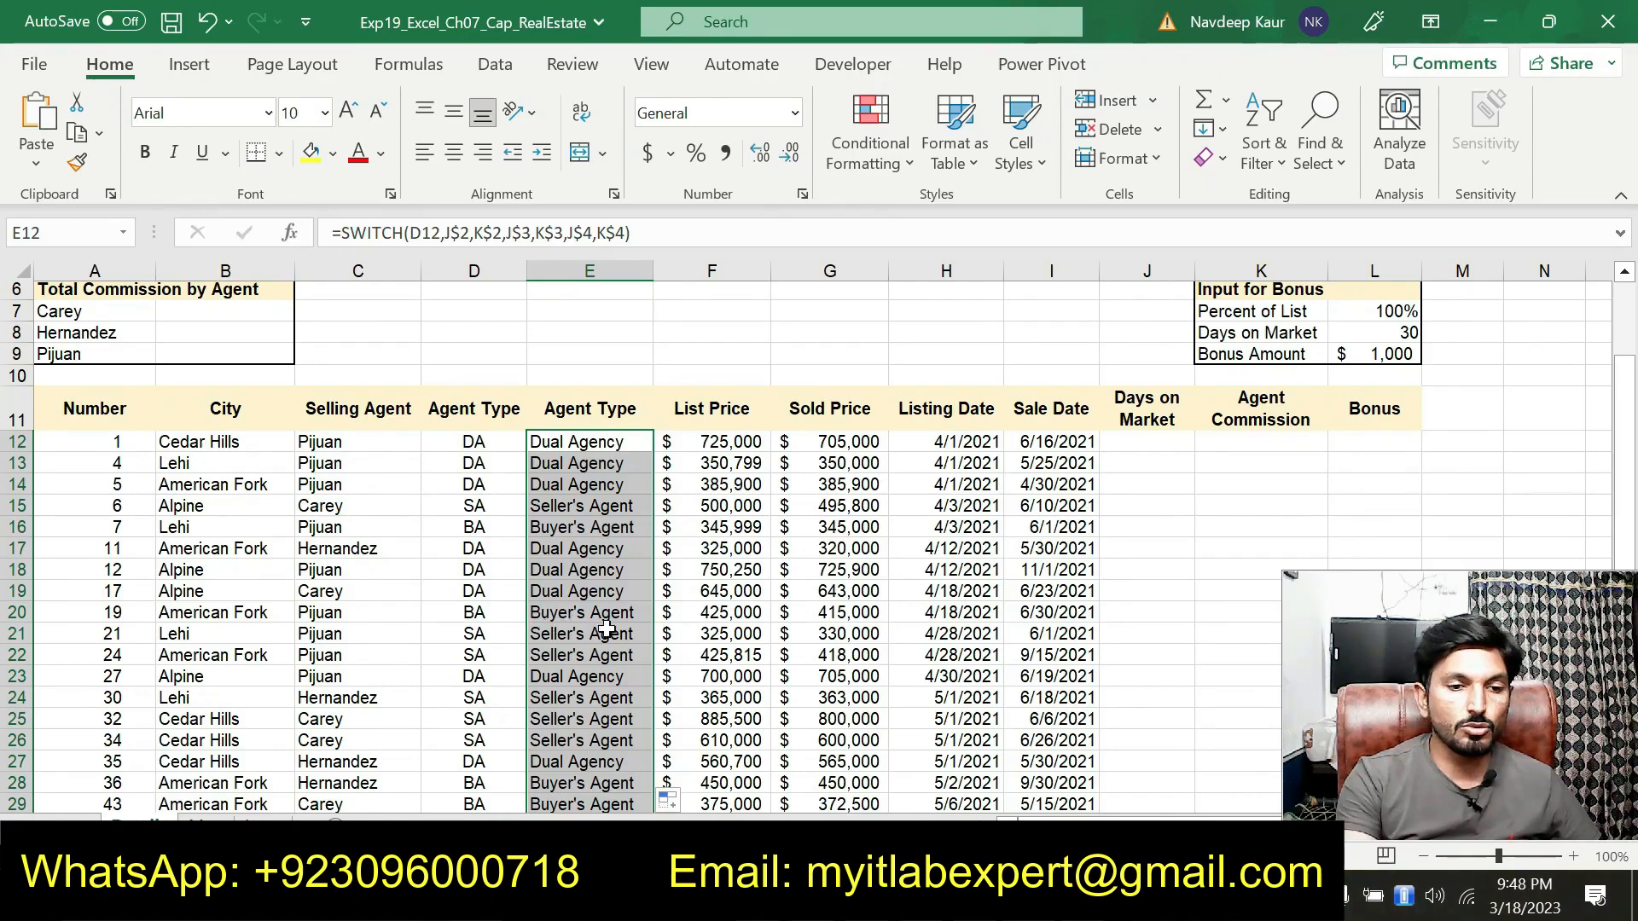
In the instructions document, remove the highlight from step 2 and highlight step 3's DAYS instruction
key("alt+Tab")
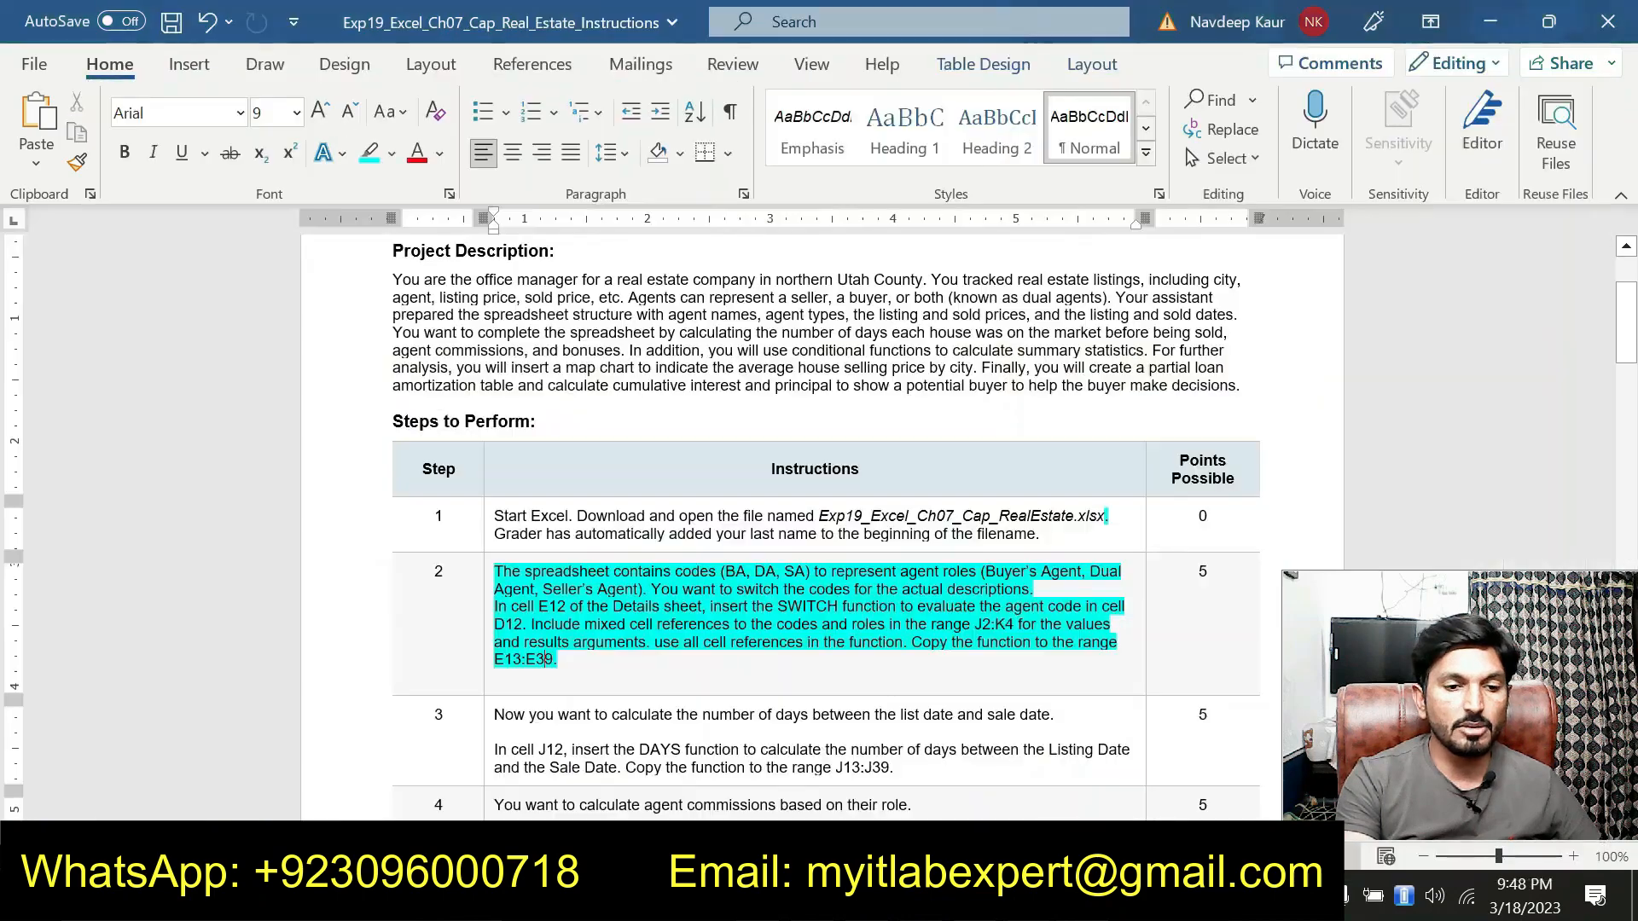
left_click_drag(599, 674, 488, 572)
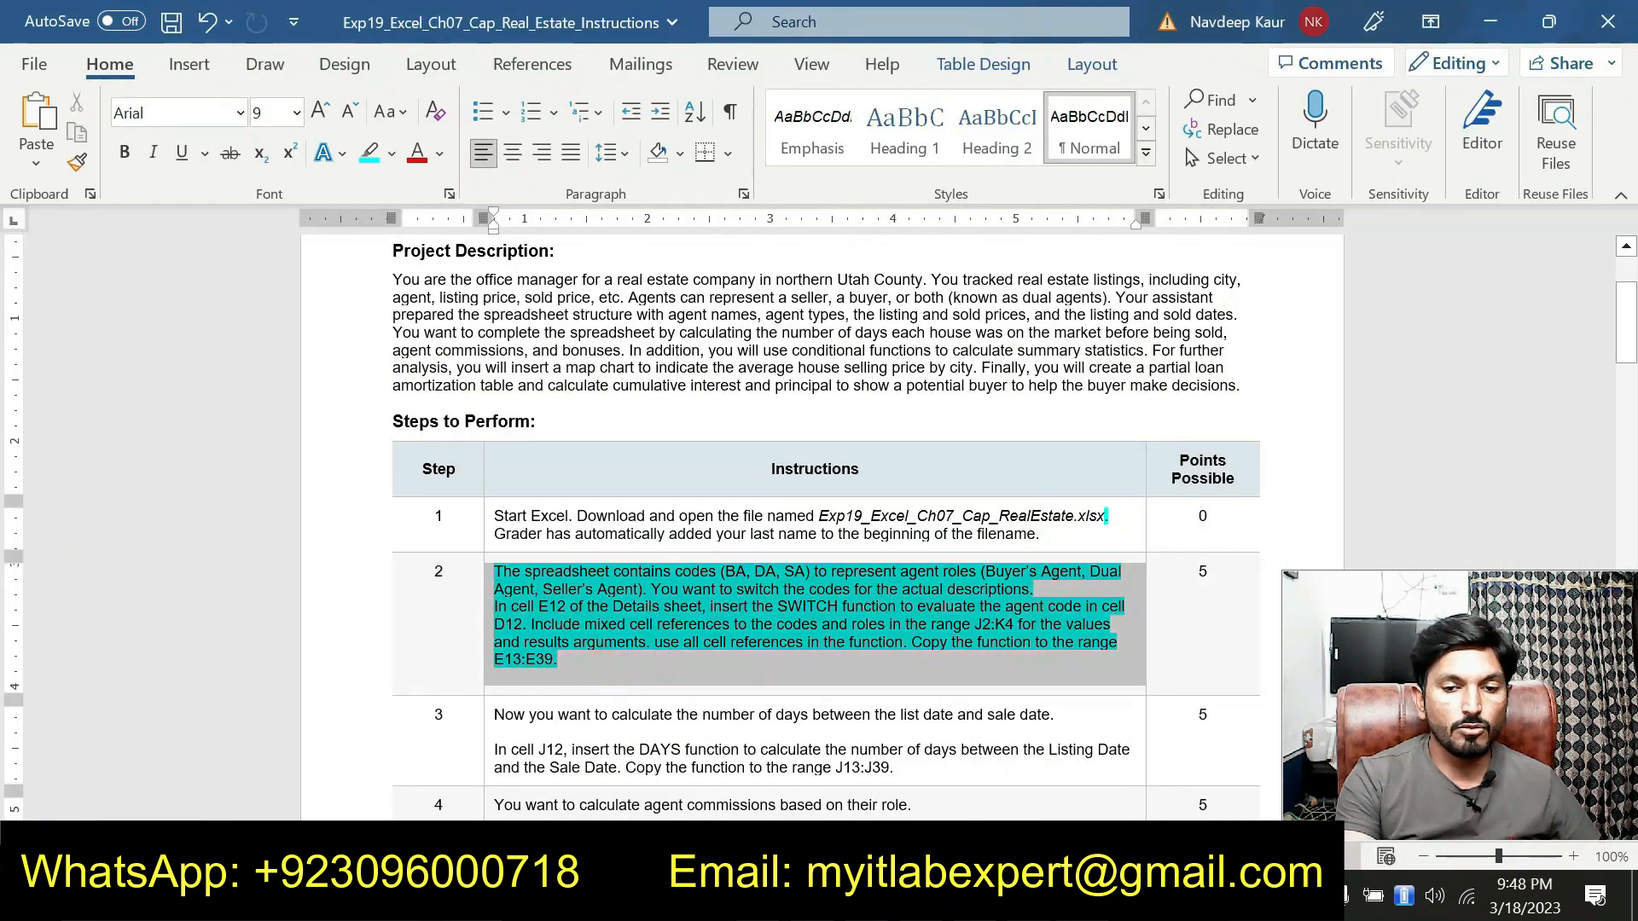
left_click(579, 667)
left_click_drag(578, 666, 604, 565)
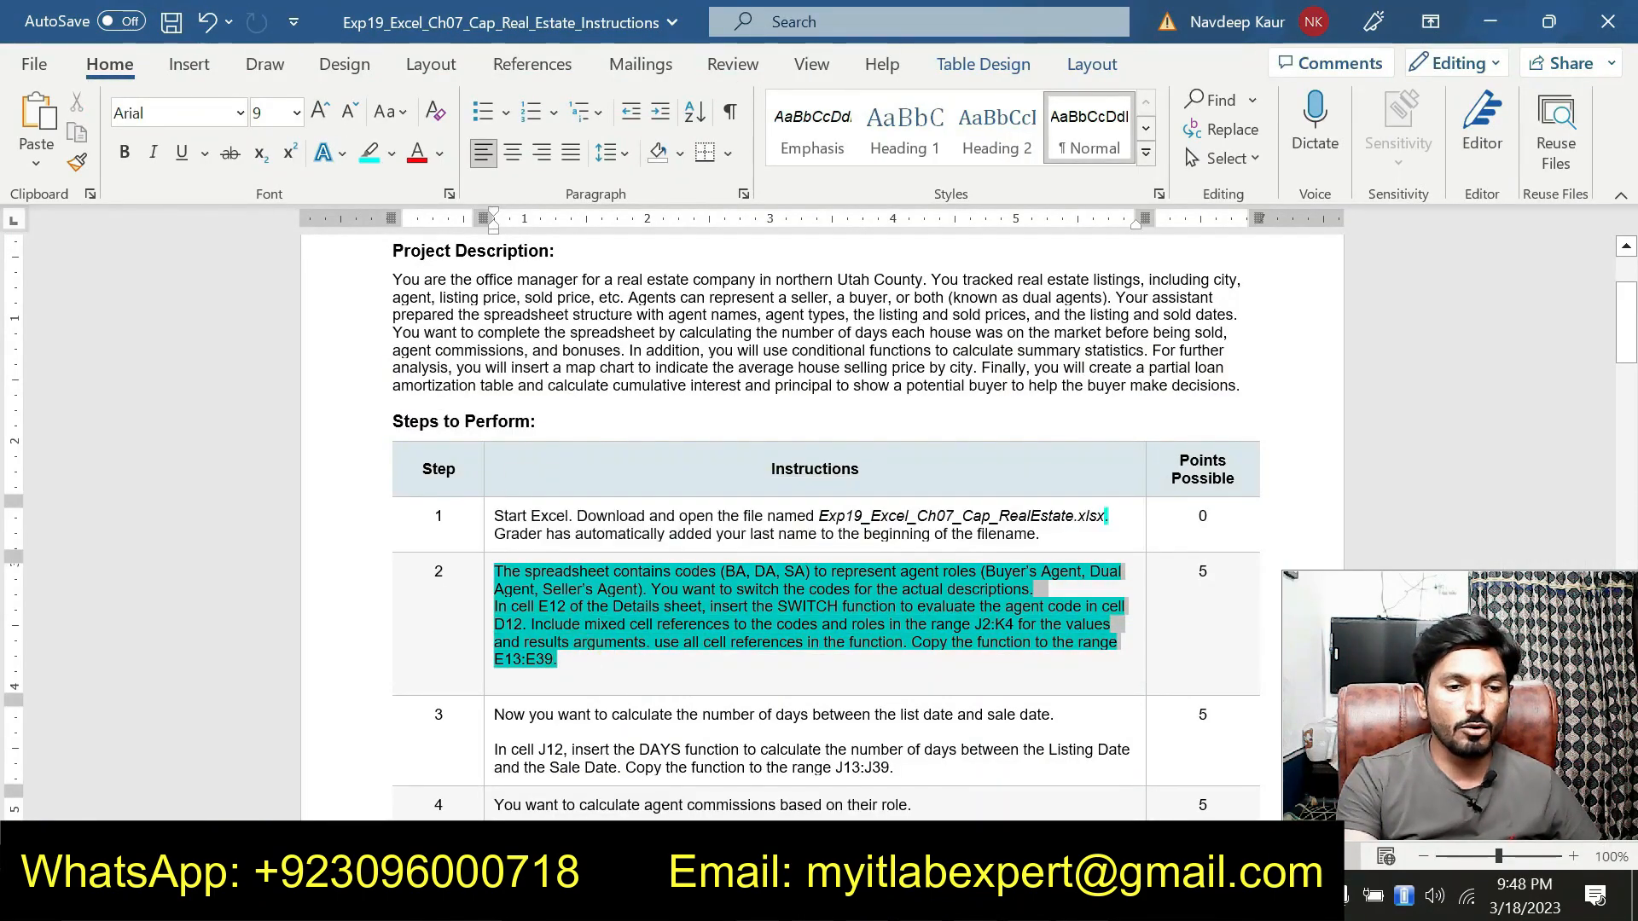
key("Left")
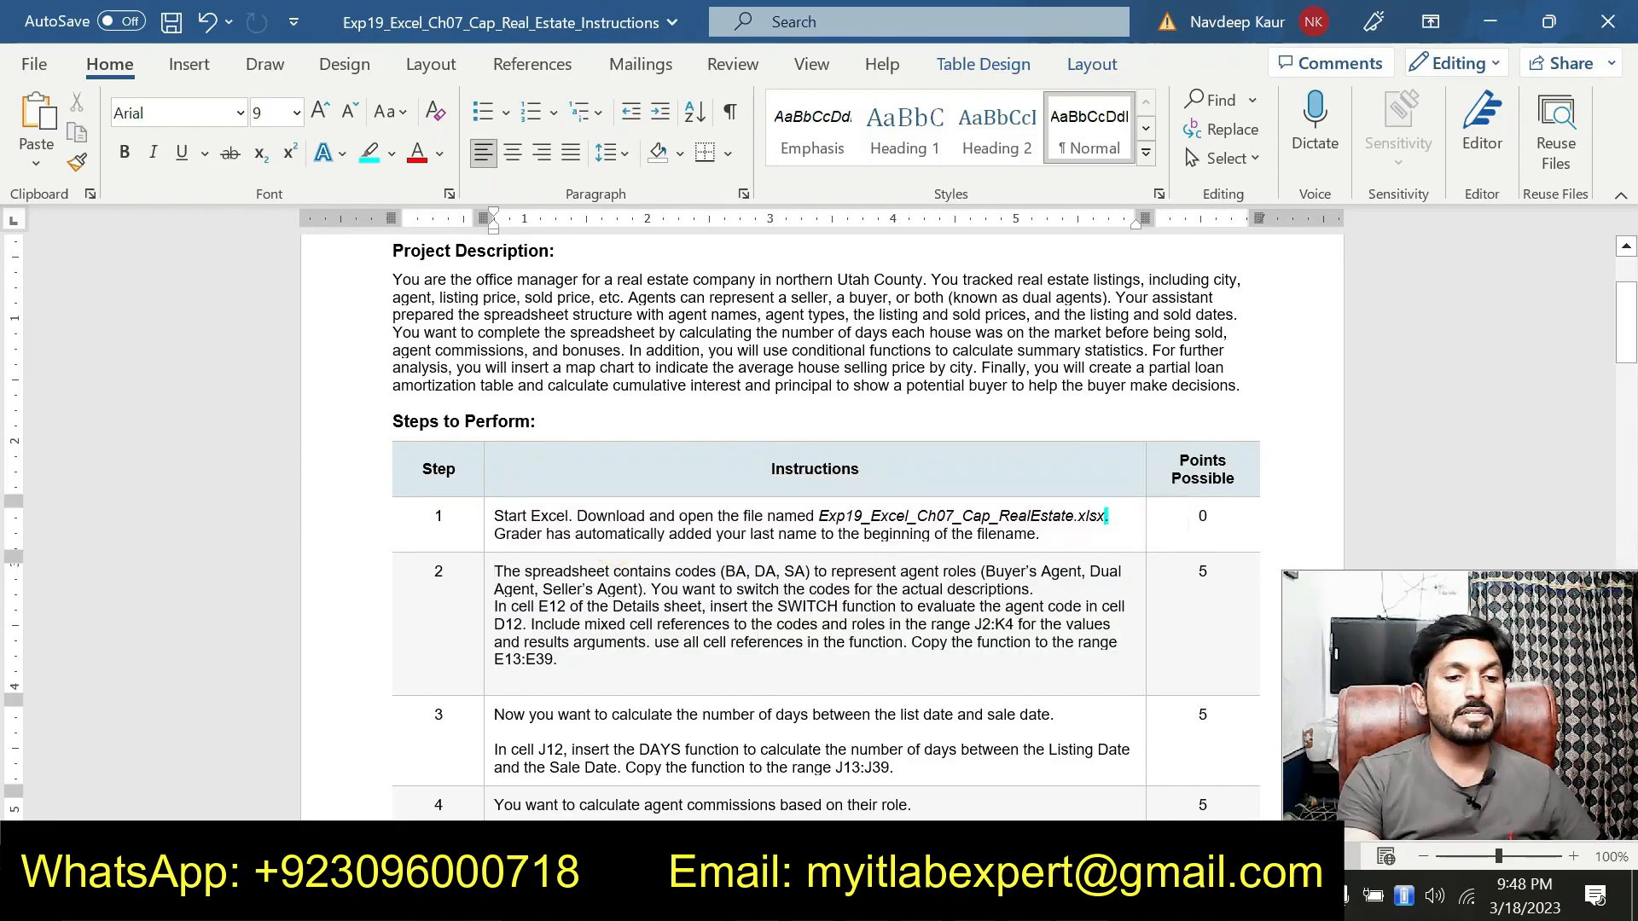
scroll(606, 559, "down", 2)
scroll(820, 525, "down", 1)
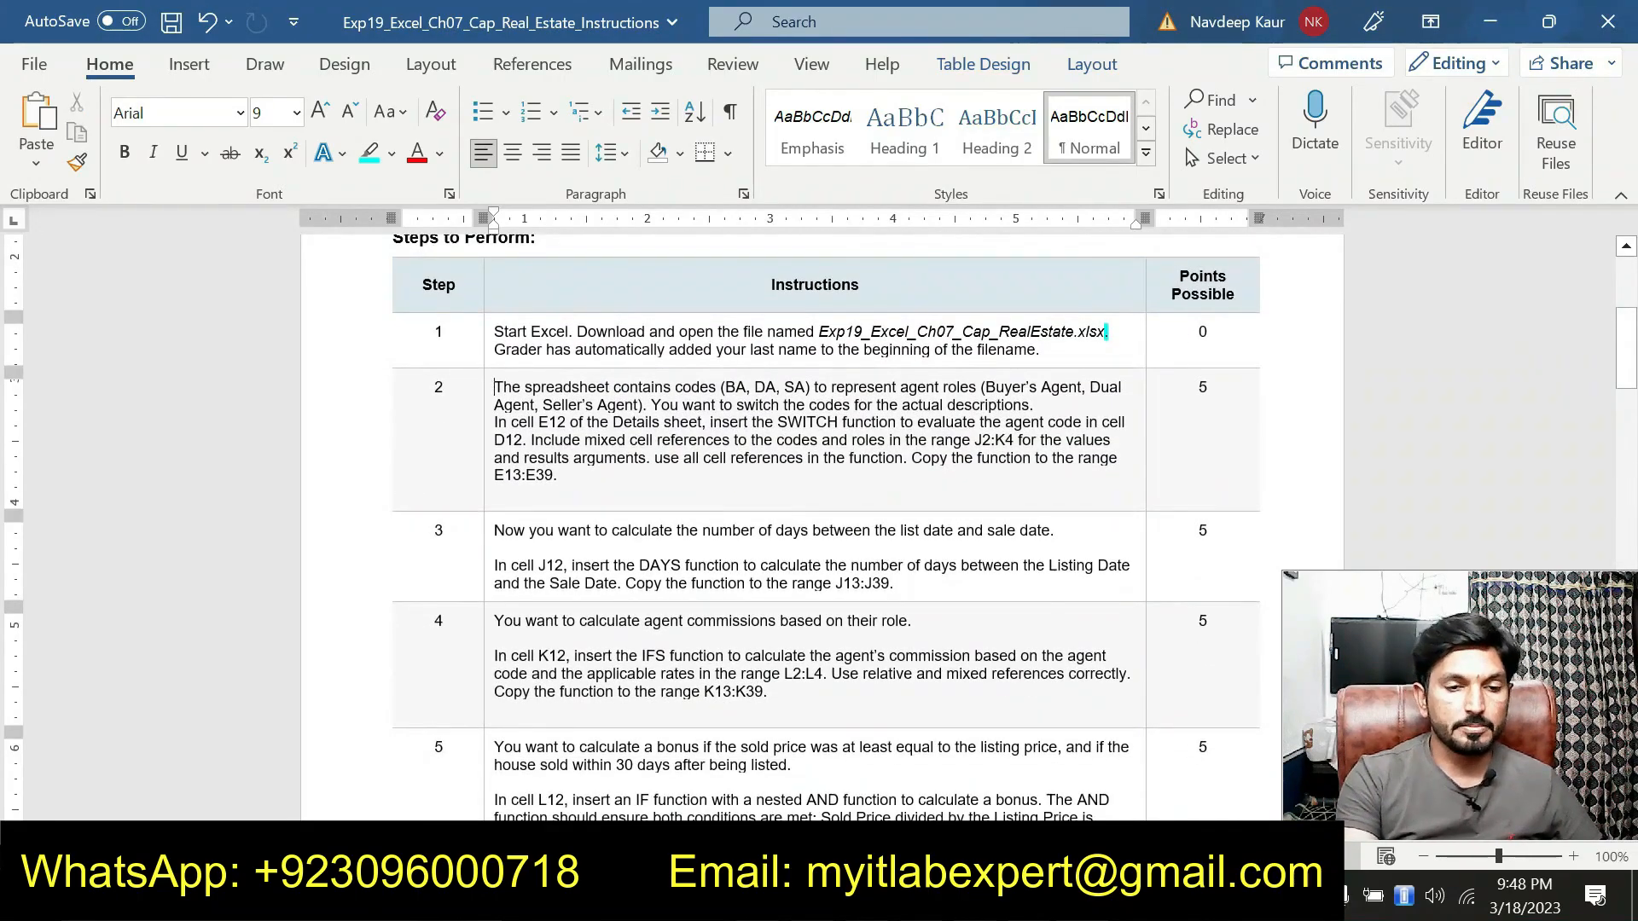
left_click_drag(896, 584, 503, 550)
left_click(597, 527)
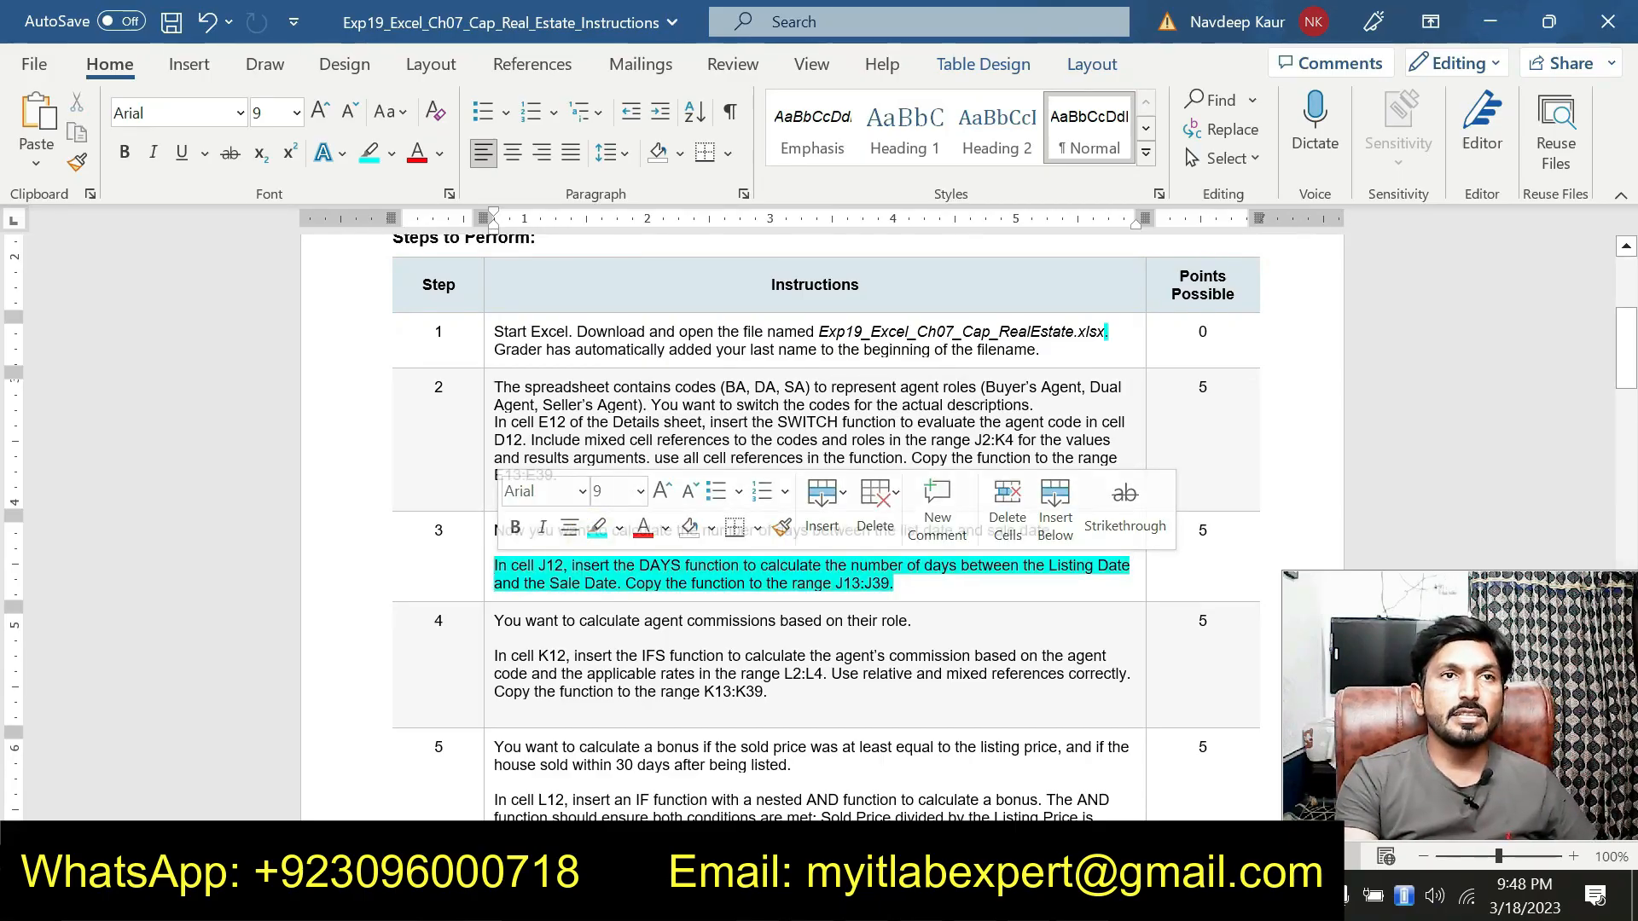
left_click(560, 576)
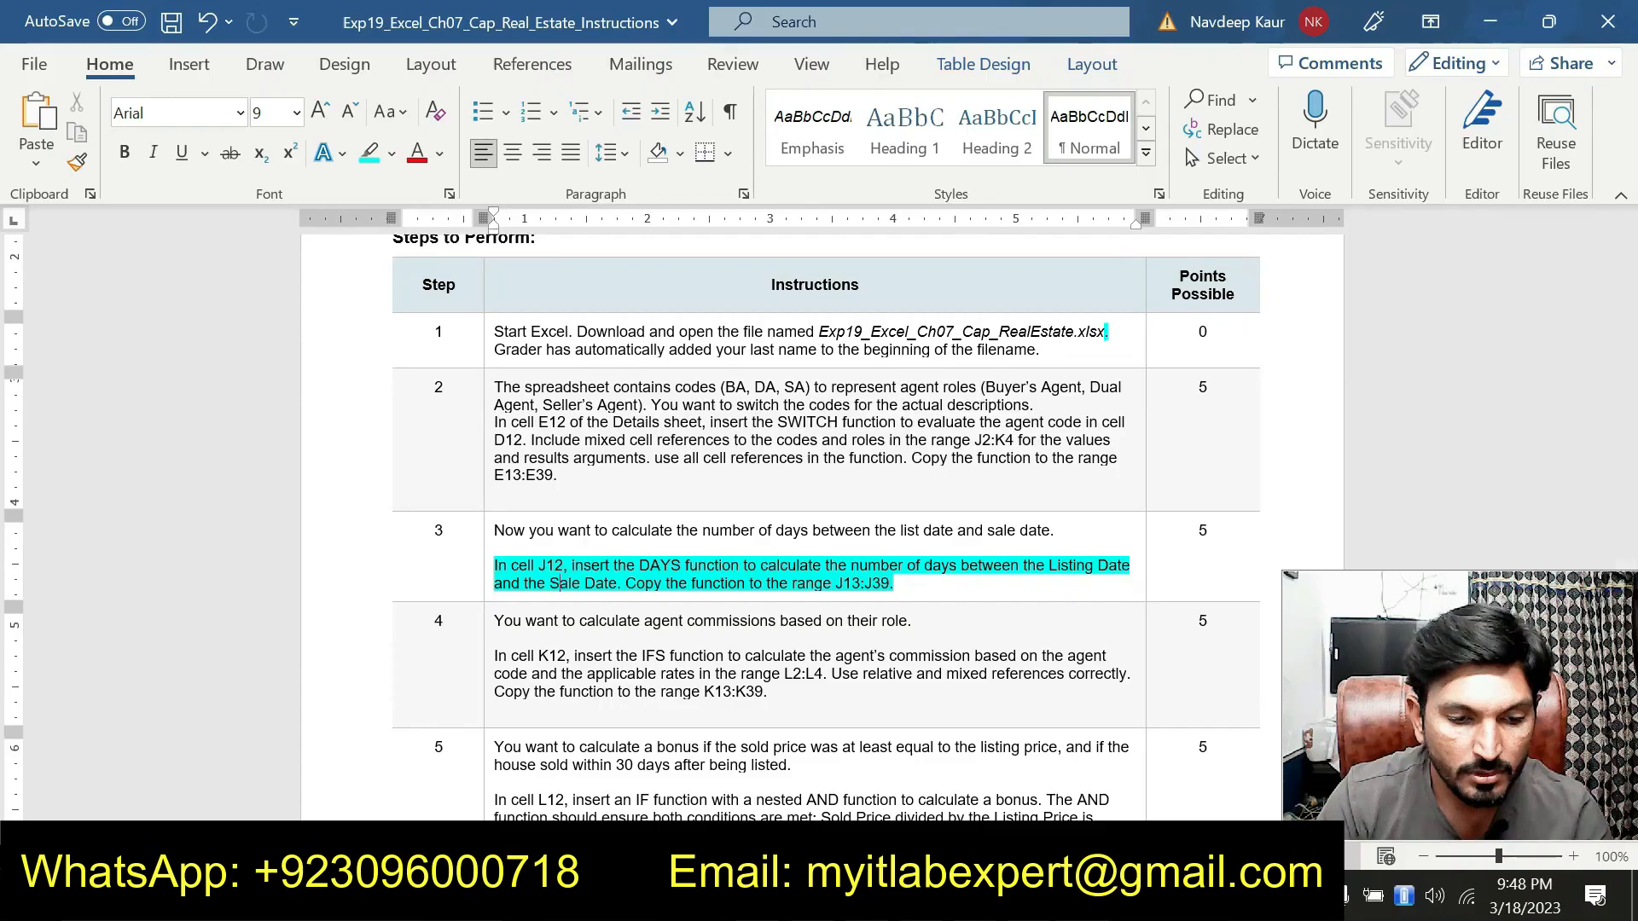
In J12, insert a DAYS function with End_date I12 and Start_date H12
key("alt+Tab")
left_click(1146, 442)
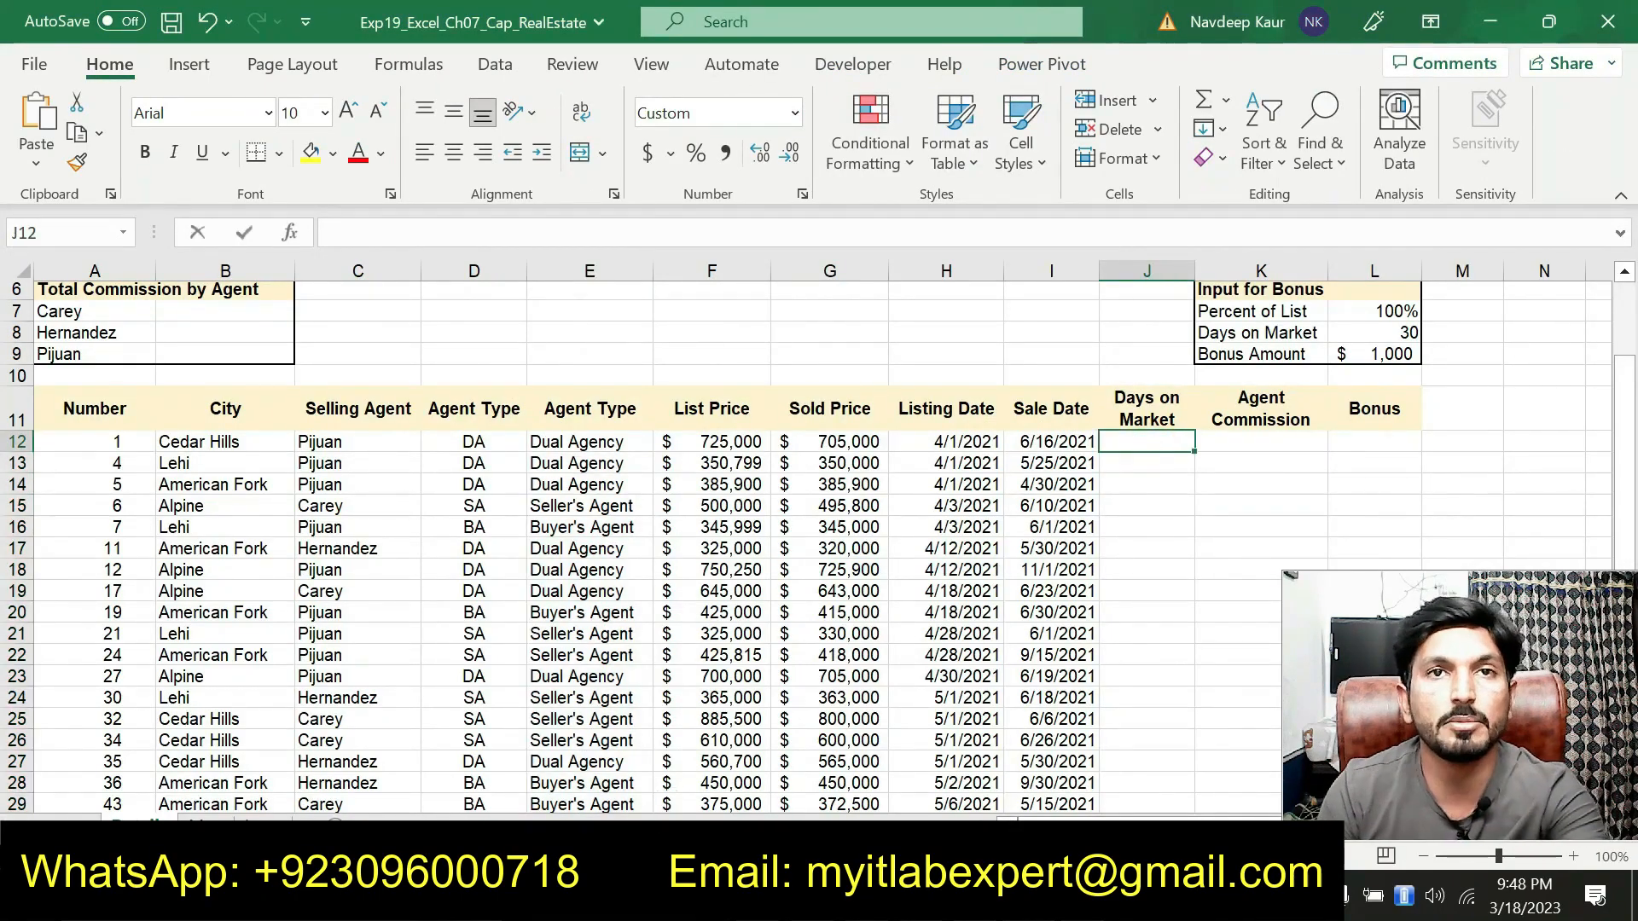
type("=DA")
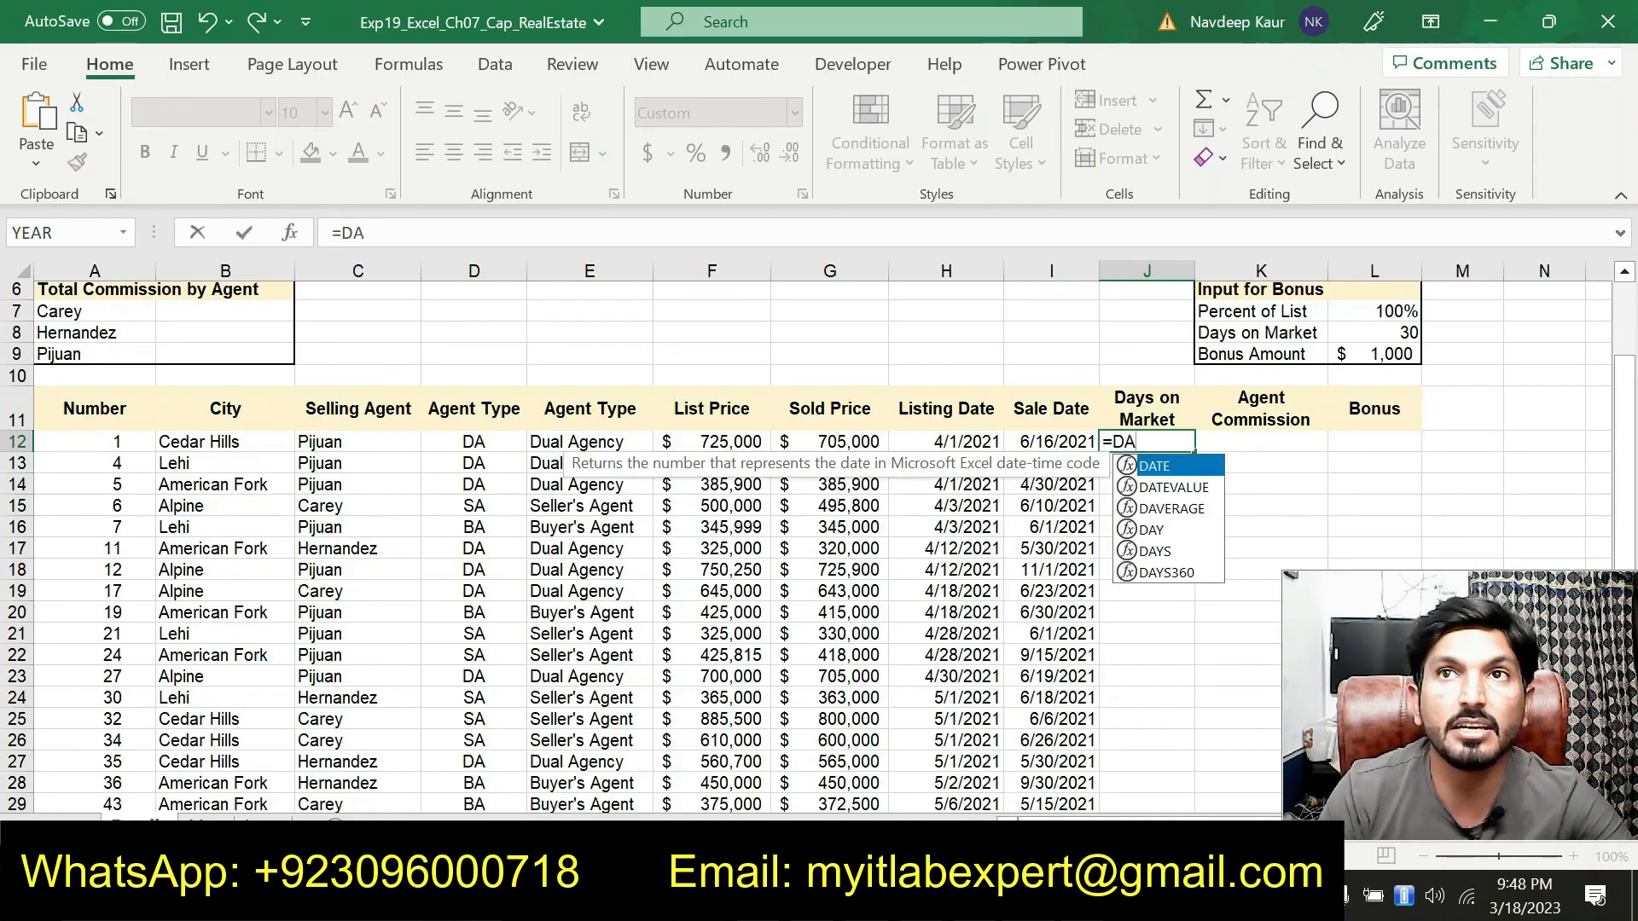
double_click(1158, 547)
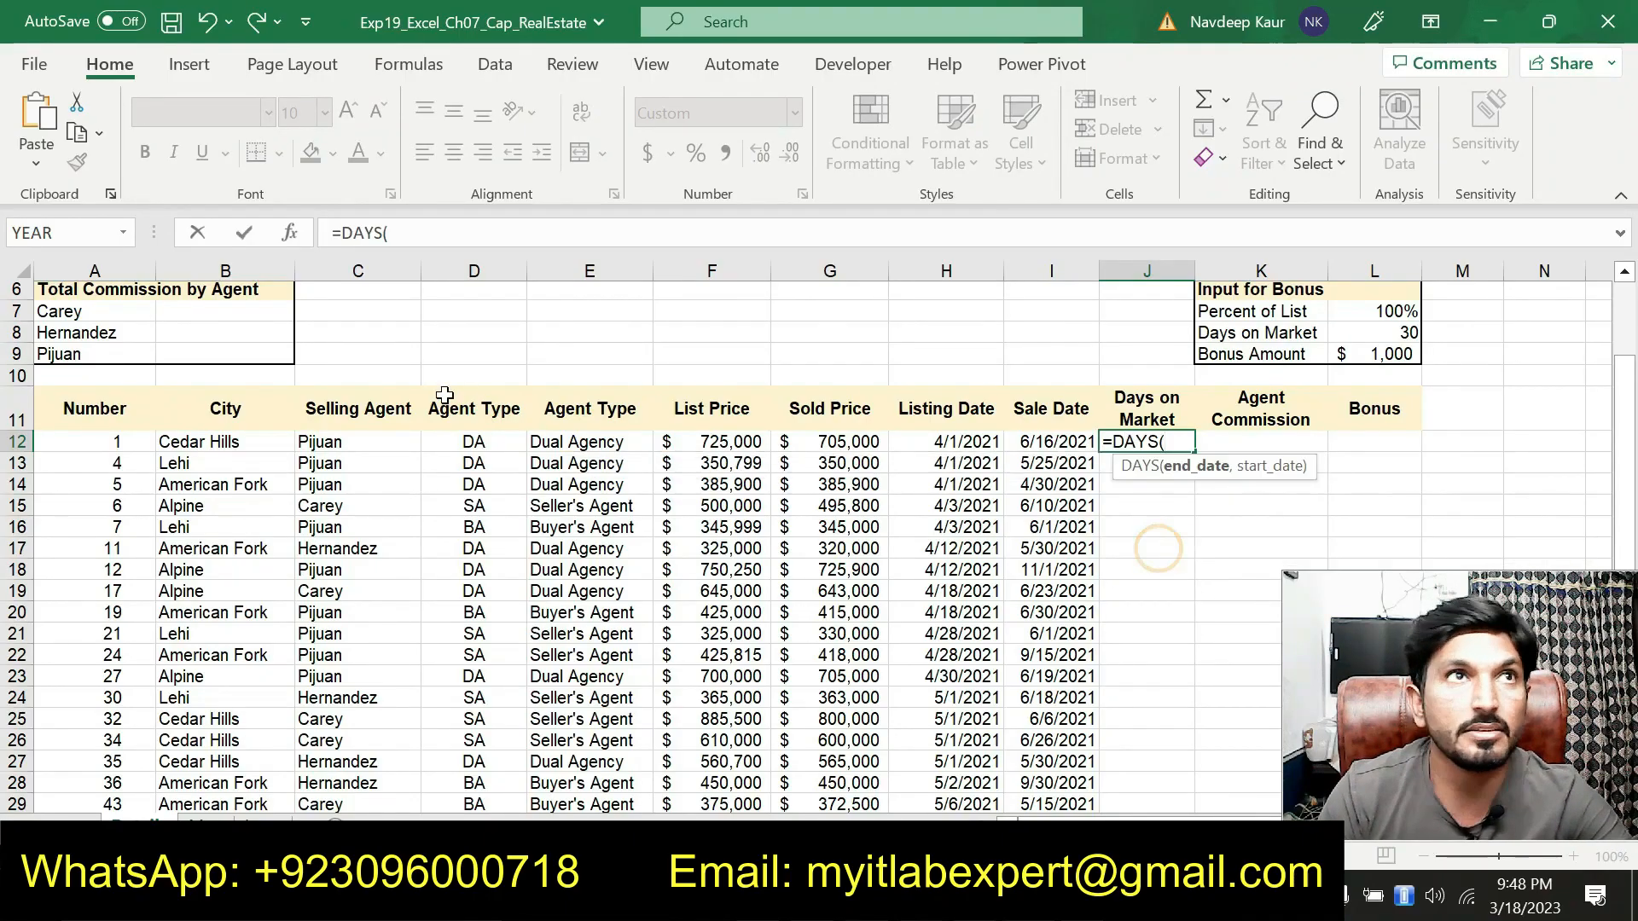
left_click(291, 236)
left_click_drag(769, 315, 795, 252)
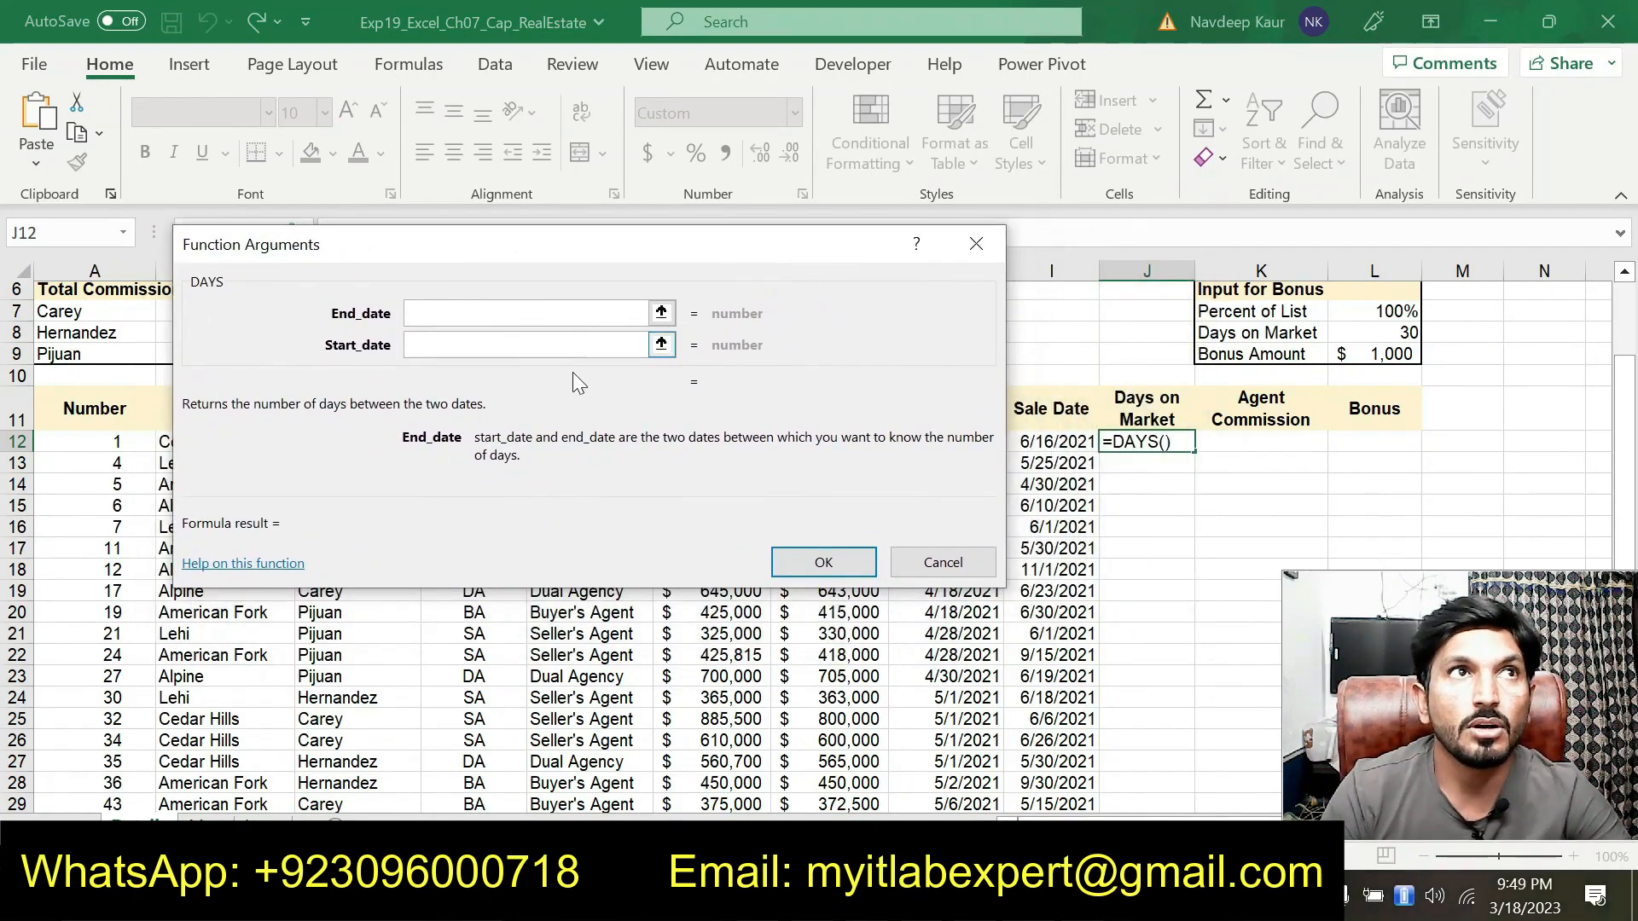
left_click_drag(609, 244, 658, 533)
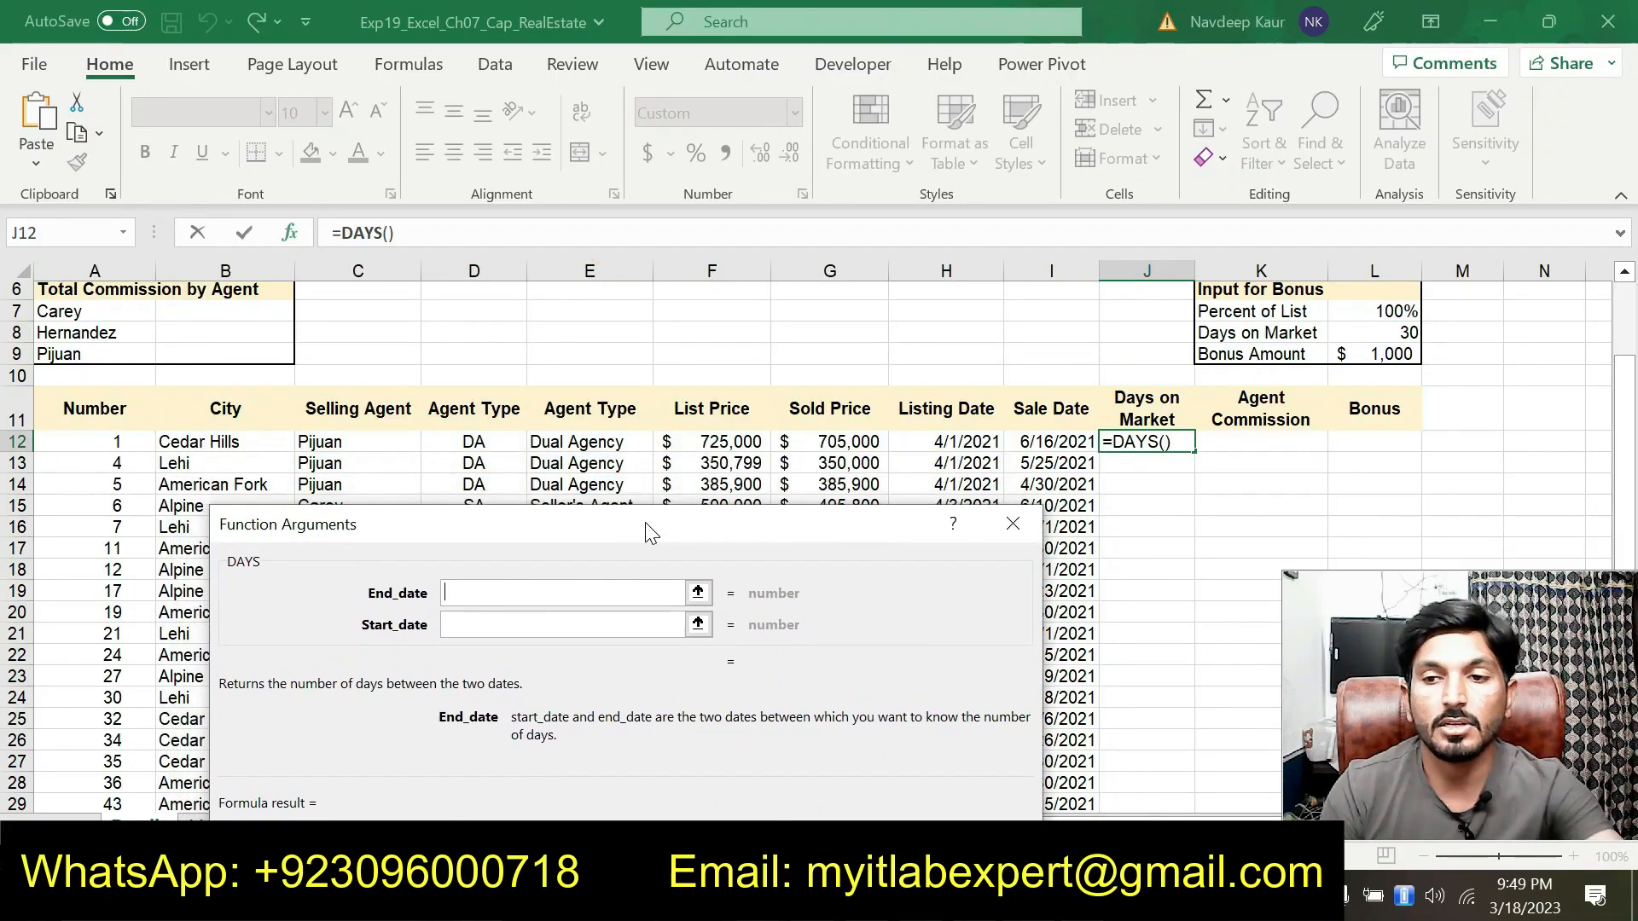
left_click(1049, 442)
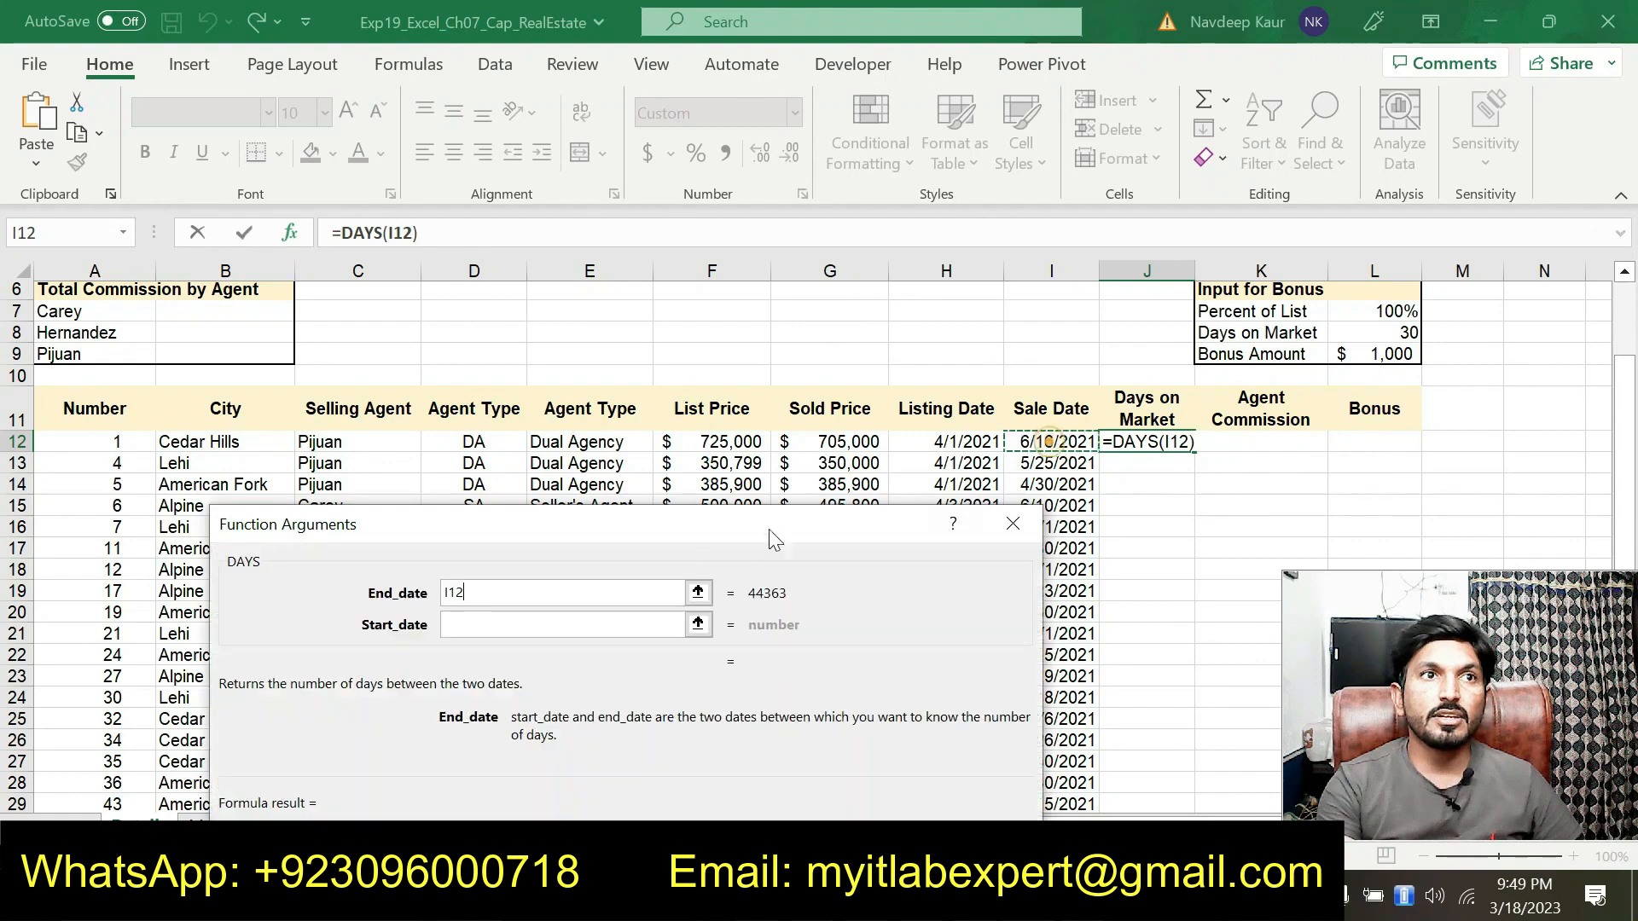
left_click(542, 622)
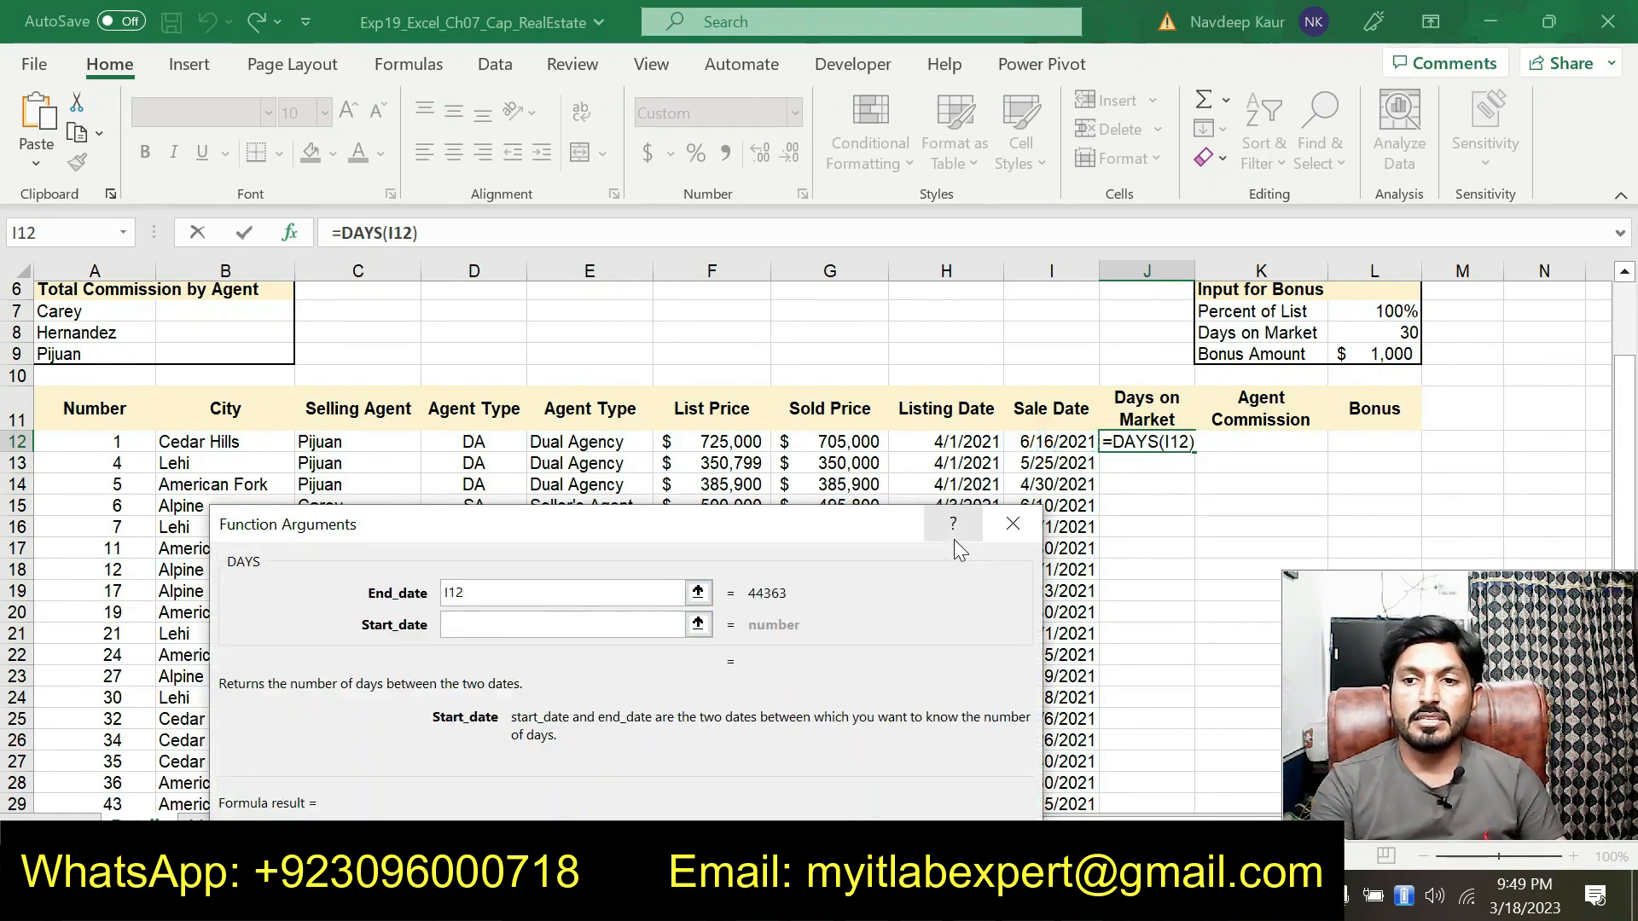
left_click(954, 447)
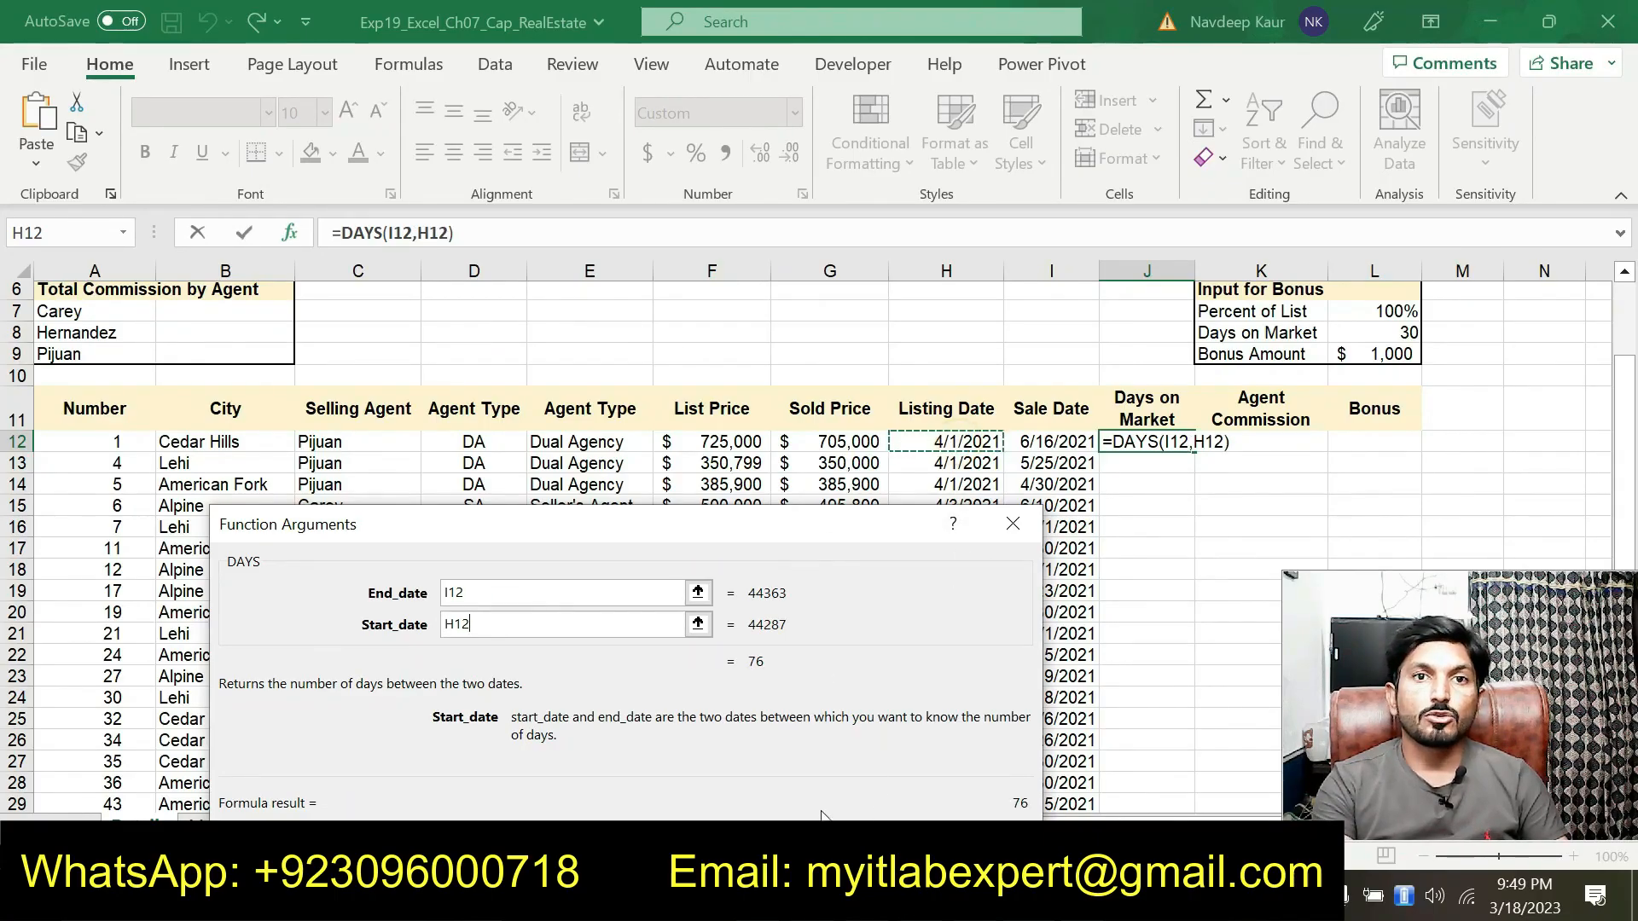
key("Return")
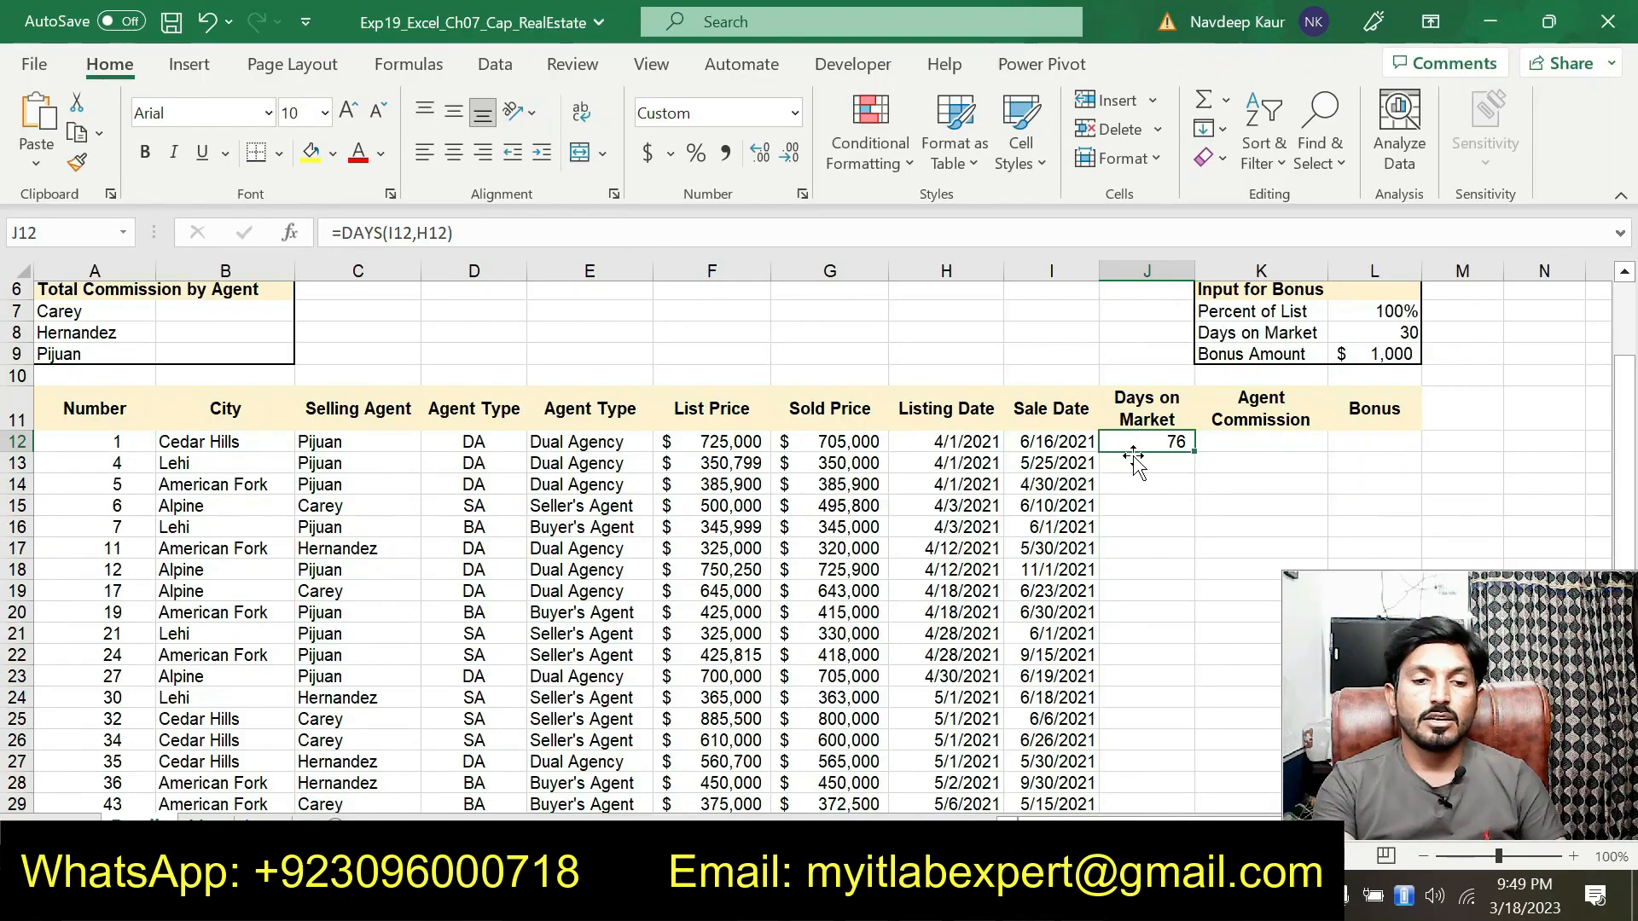
Copy the DAYS formula from J12 down the Days on Market column through J39
left_click_drag(1176, 452, 1195, 823)
left_click_drag(1179, 765, 1177, 758)
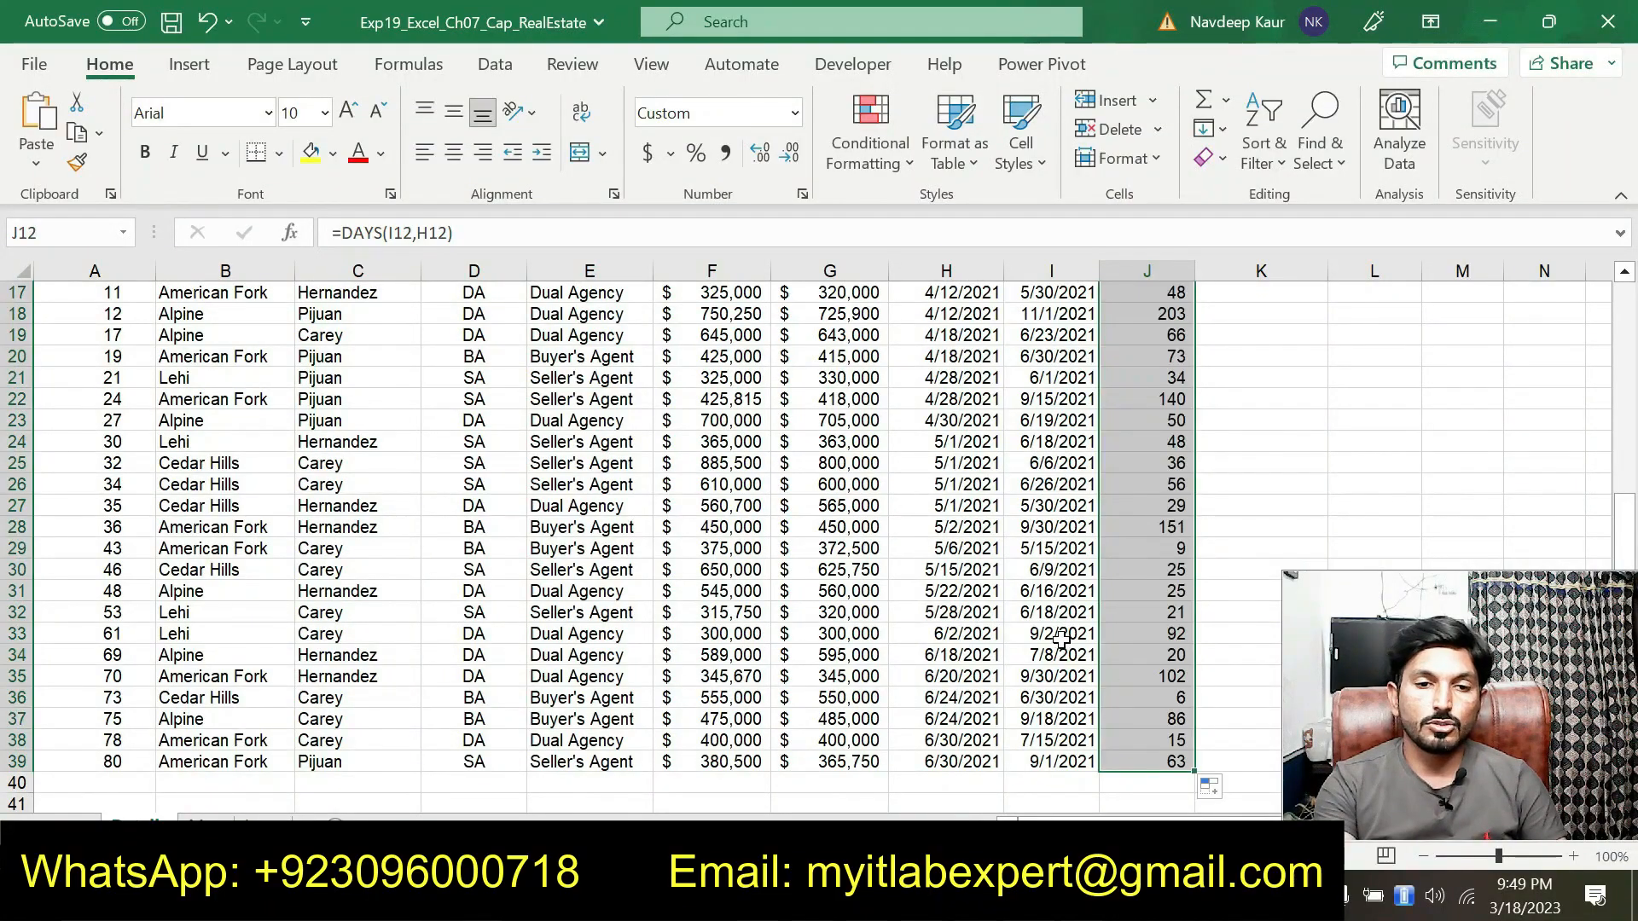
scroll(1062, 640, "up", 3)
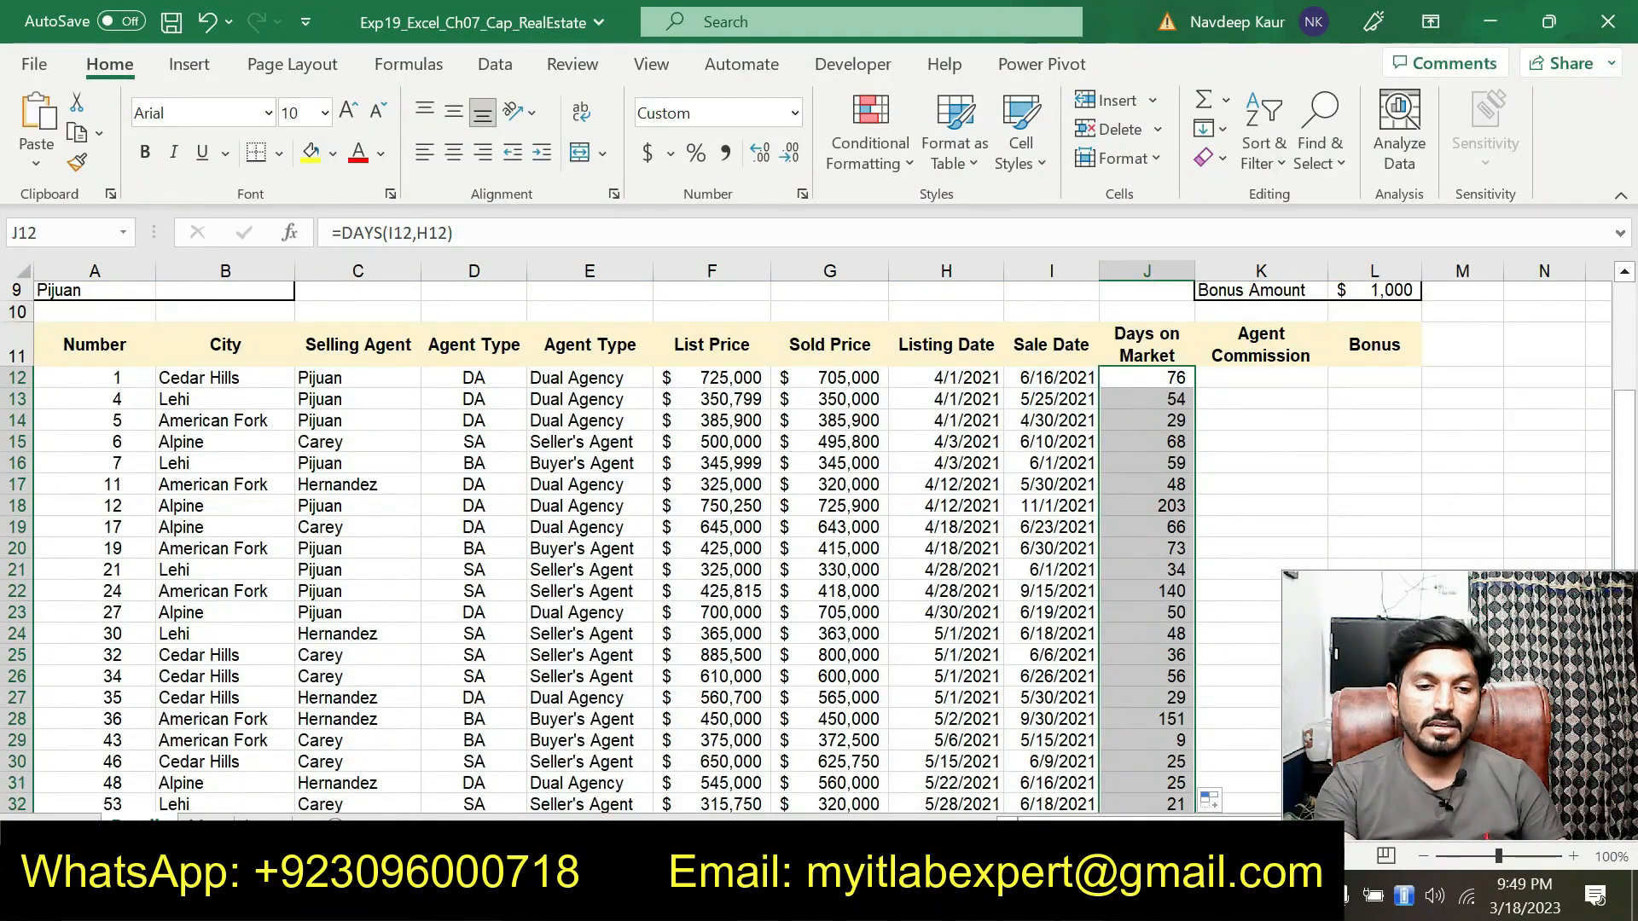
key("alt+Tab")
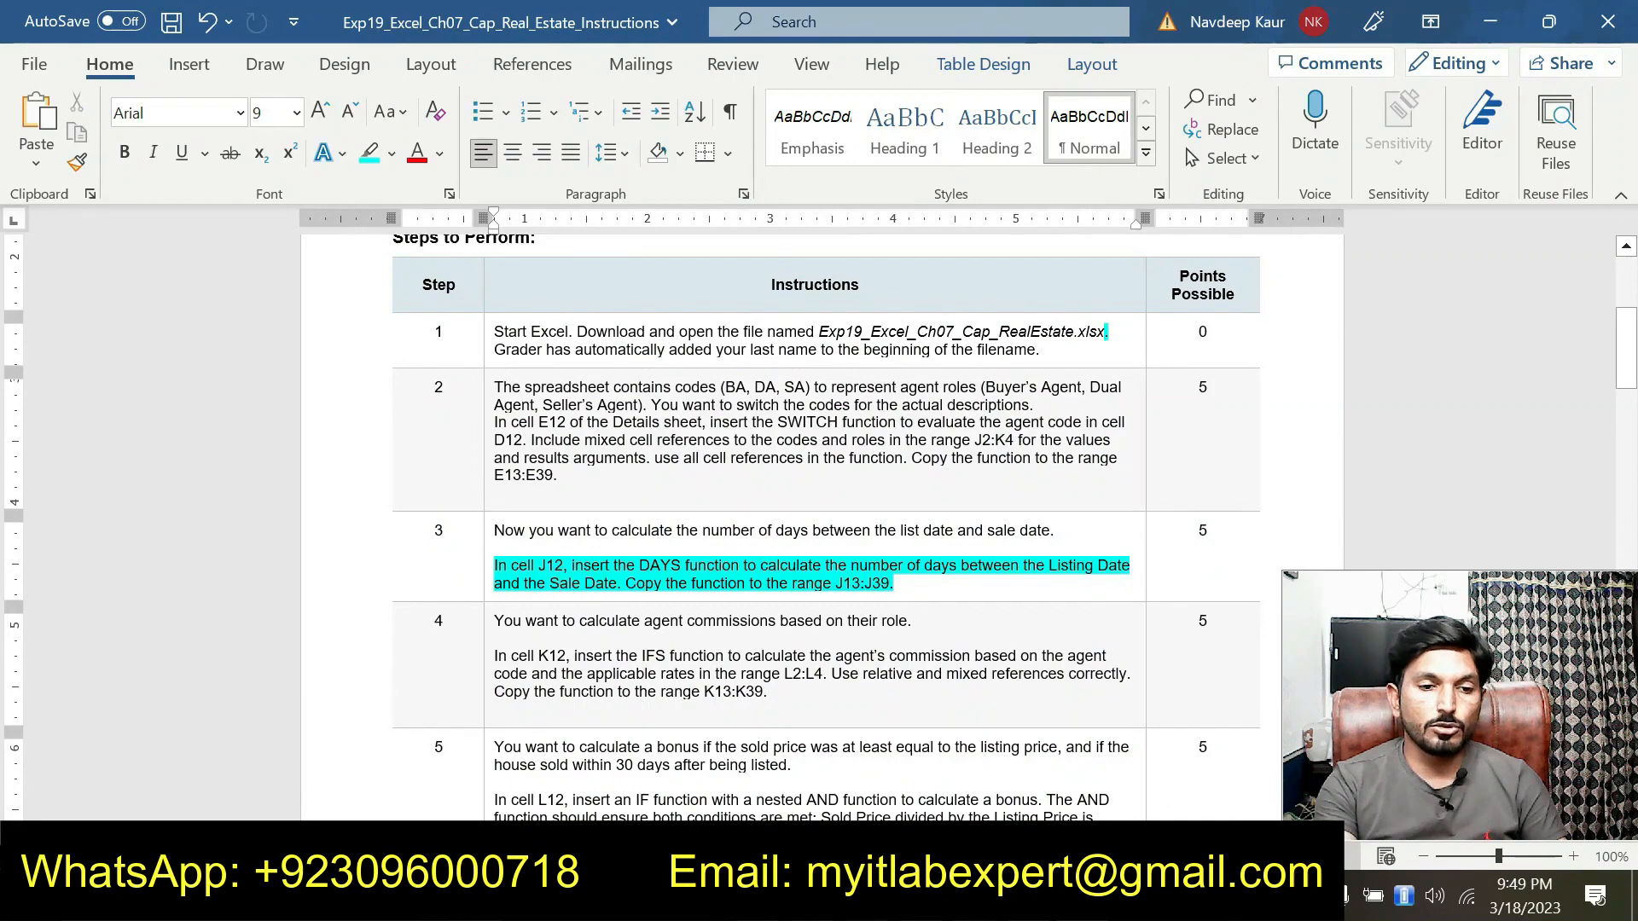
In the instructions document, remove the highlight from step 3 and highlight step 4's IFS commission instruction
left_click_drag(894, 583, 494, 568)
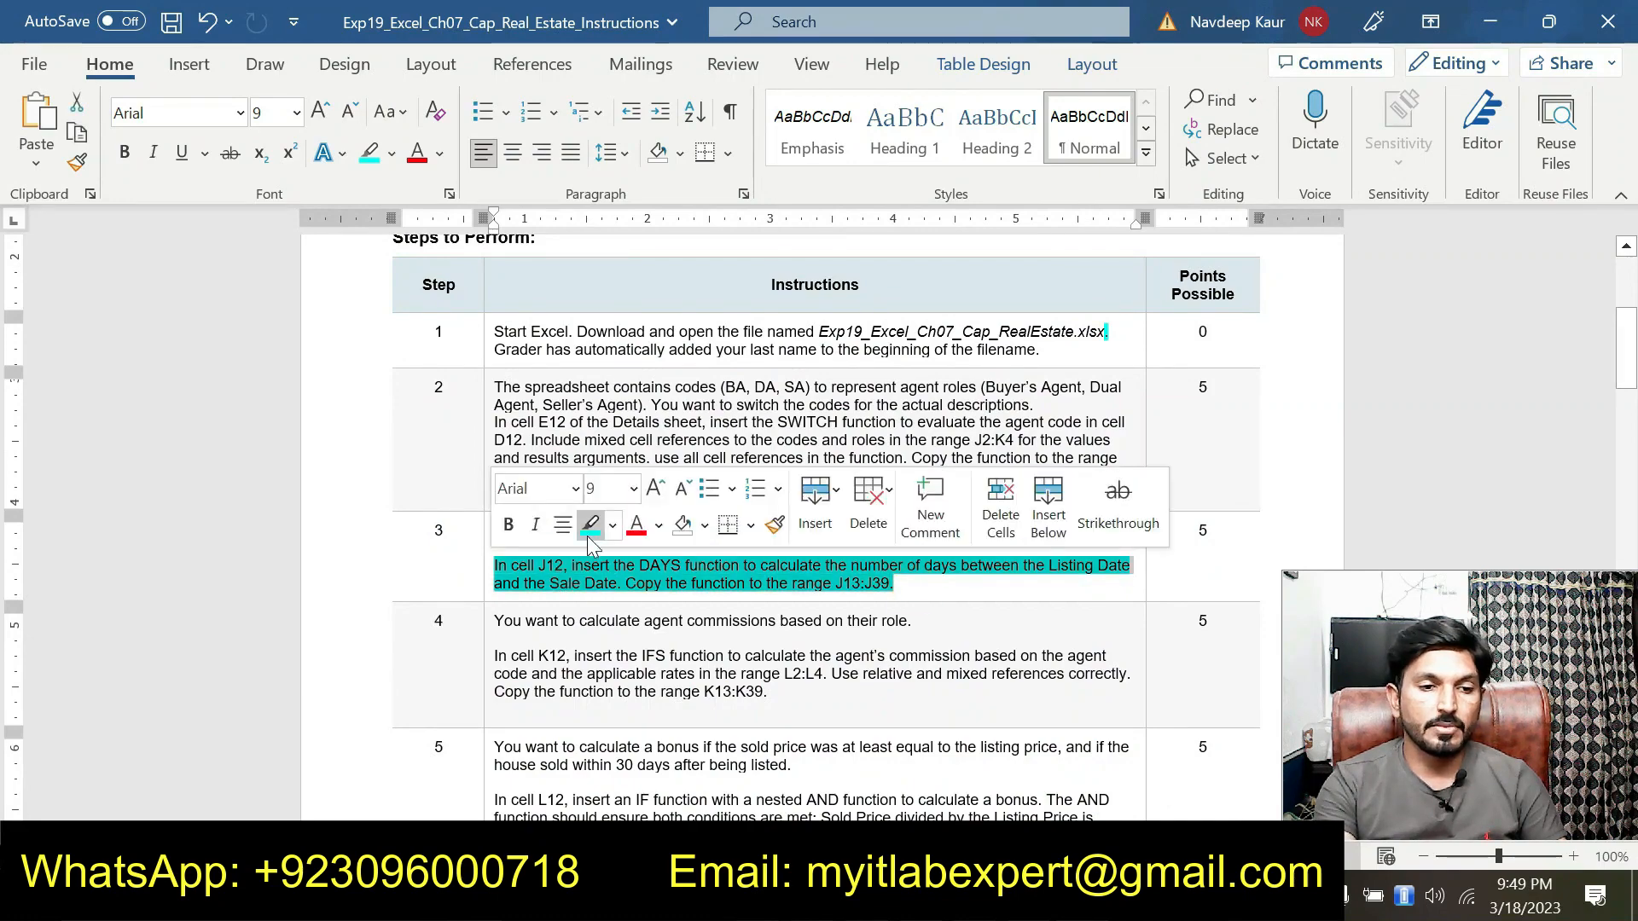
left_click(585, 523)
scroll(842, 606, "down", 2)
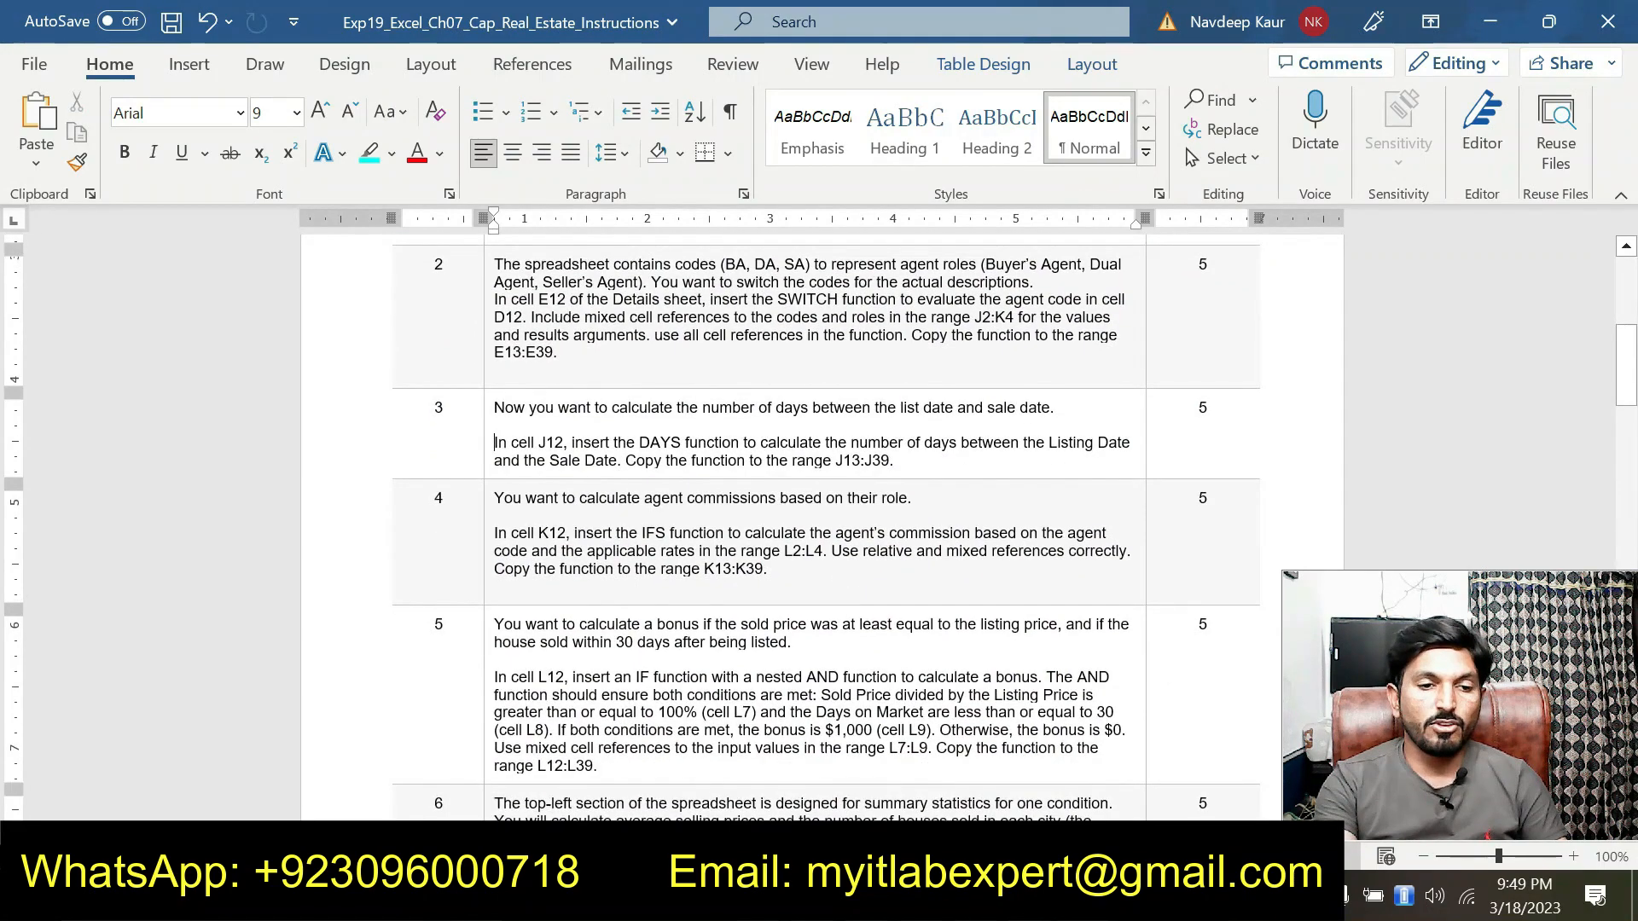
left_click_drag(819, 583, 597, 543)
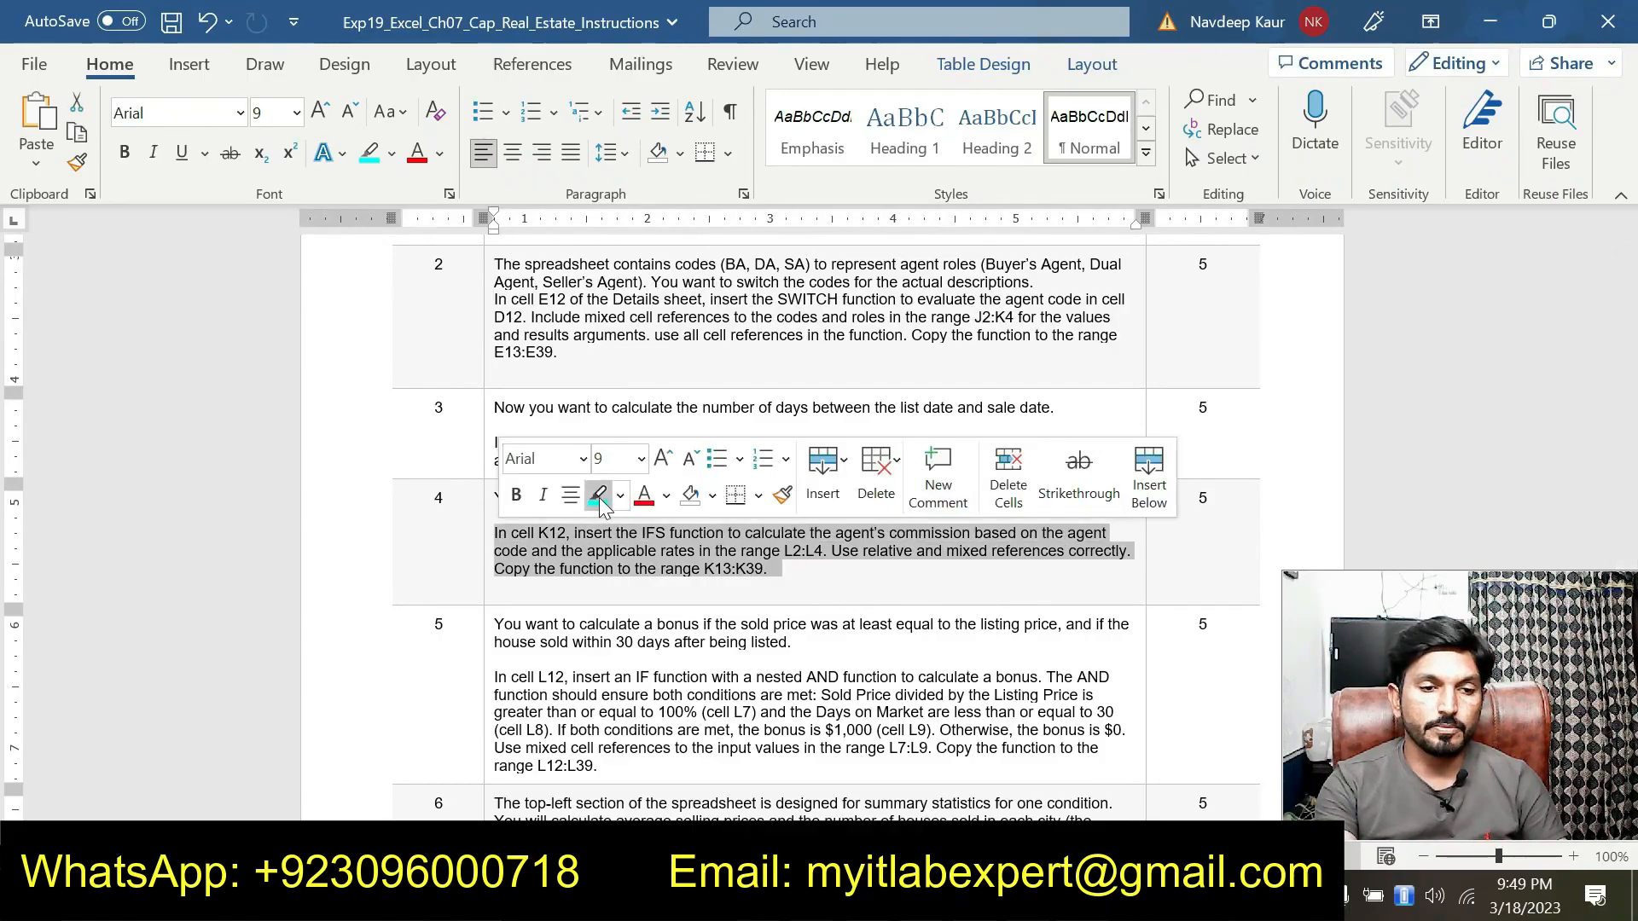
left_click(598, 495)
left_click(830, 576)
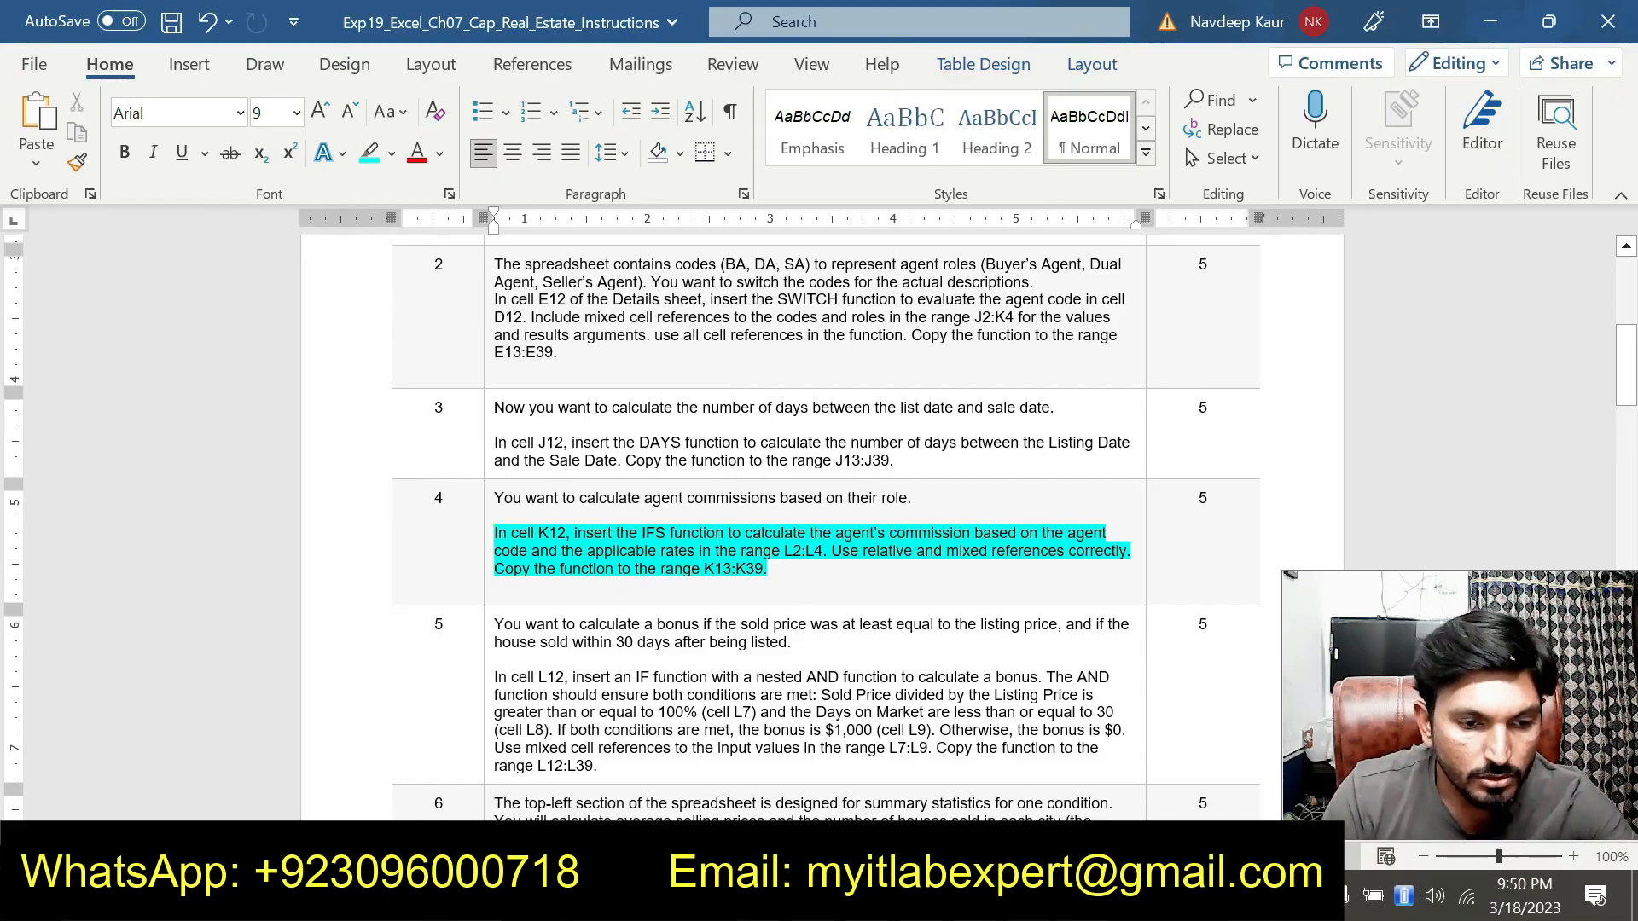
In K12, start an IFS function and open its Function Arguments dialog
left_click(995, 713)
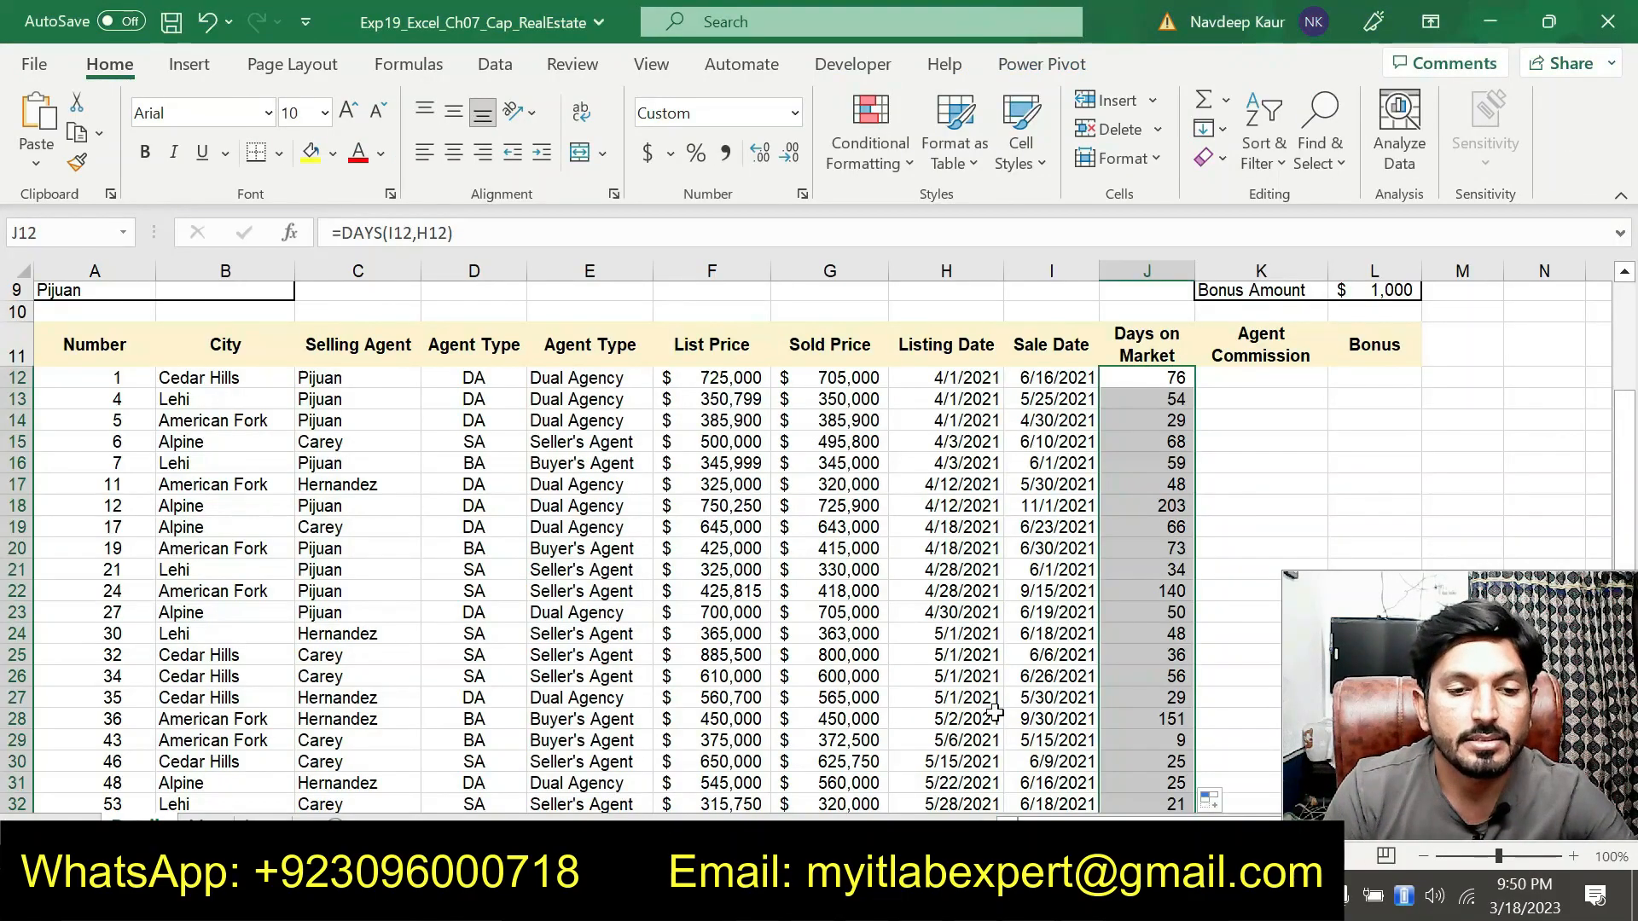
left_click(1245, 378)
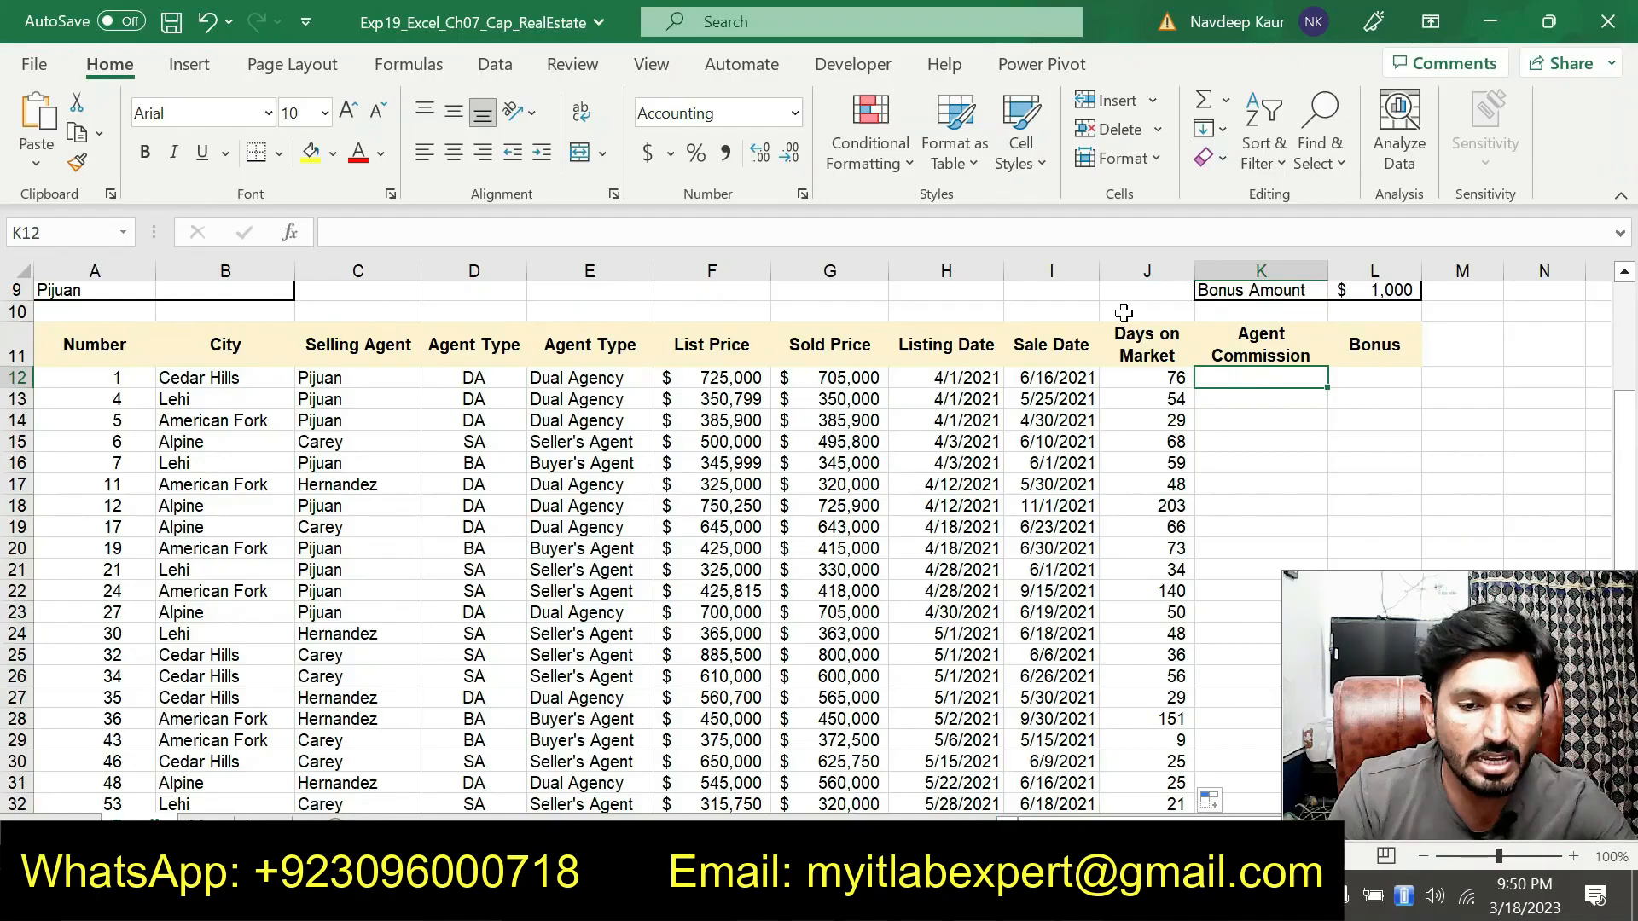
type("=I")
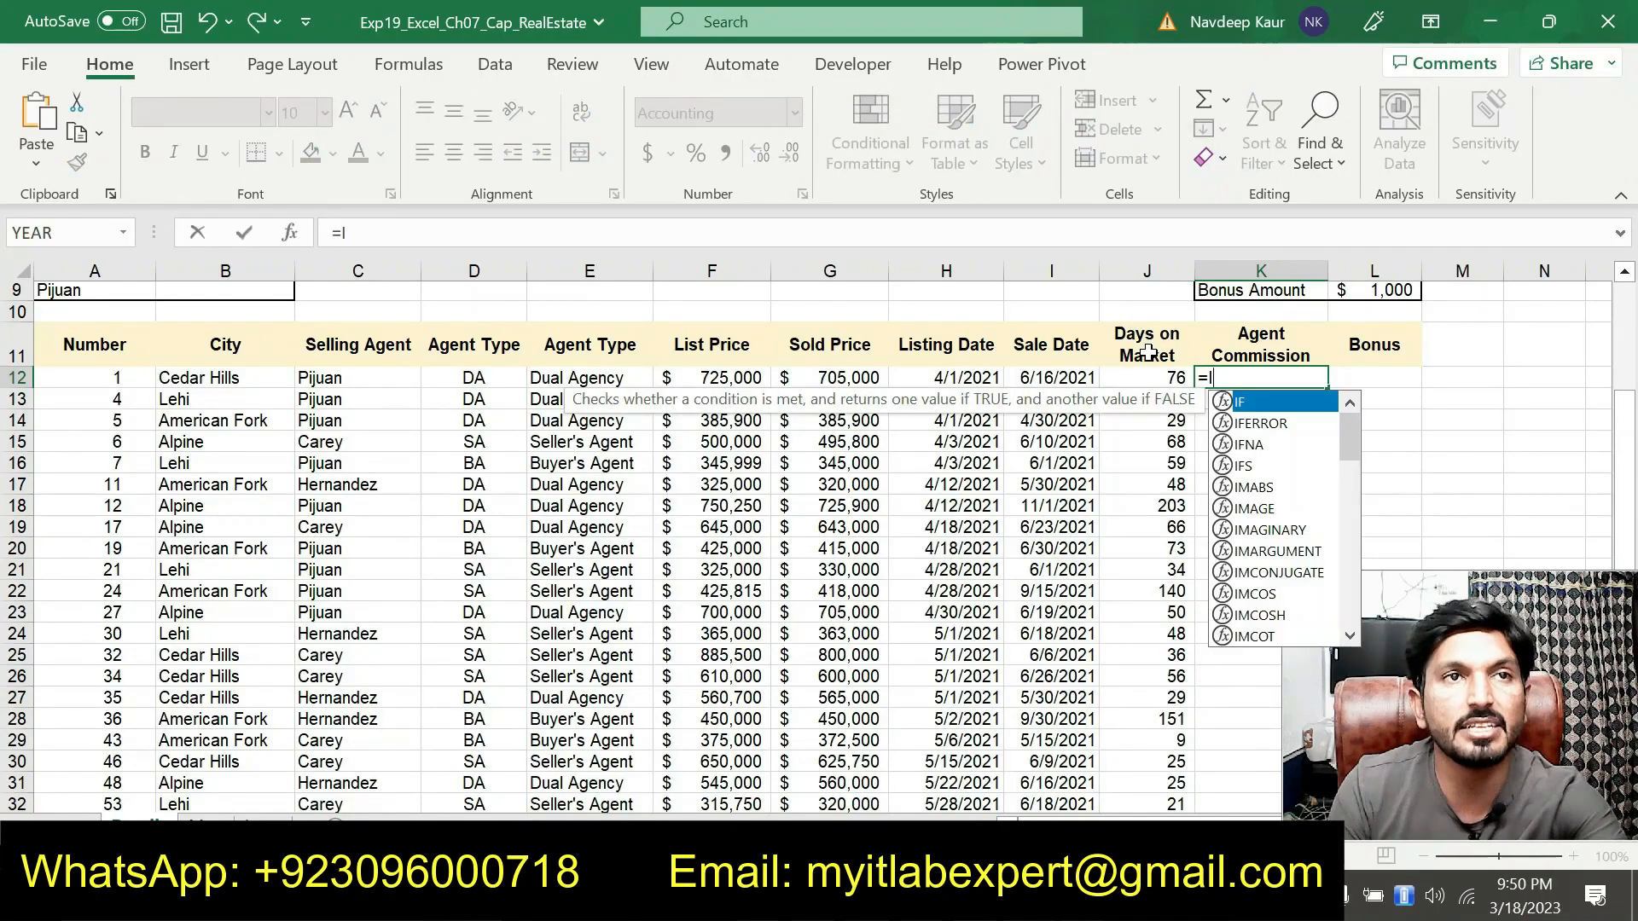
type("S")
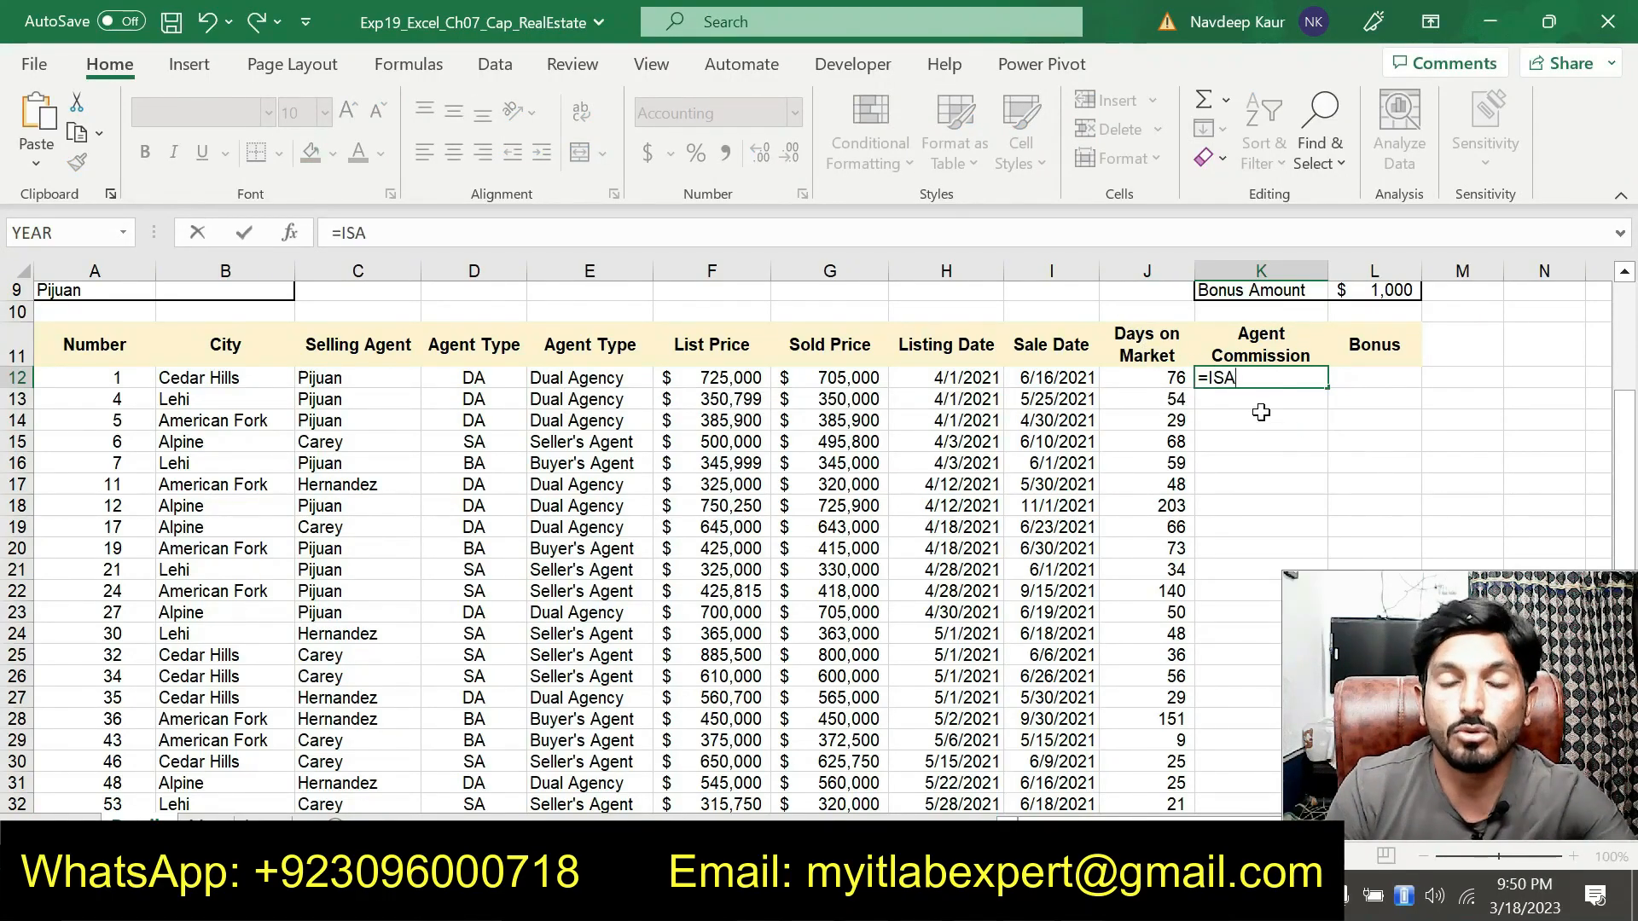
key("BackSpace")
type("FS")
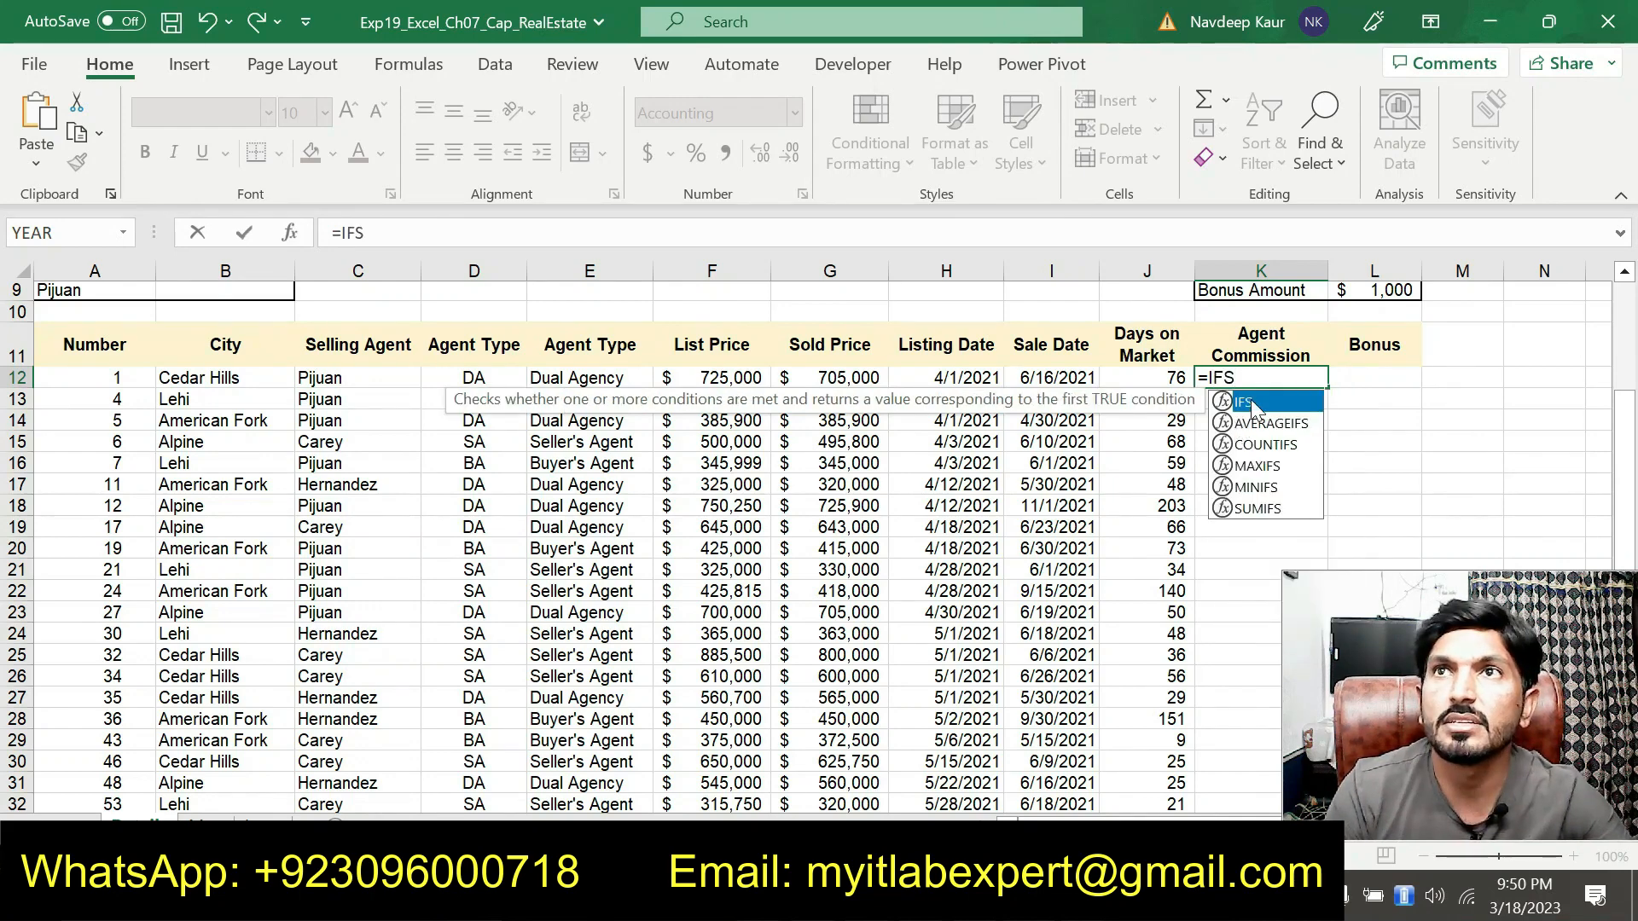
double_click(1251, 400)
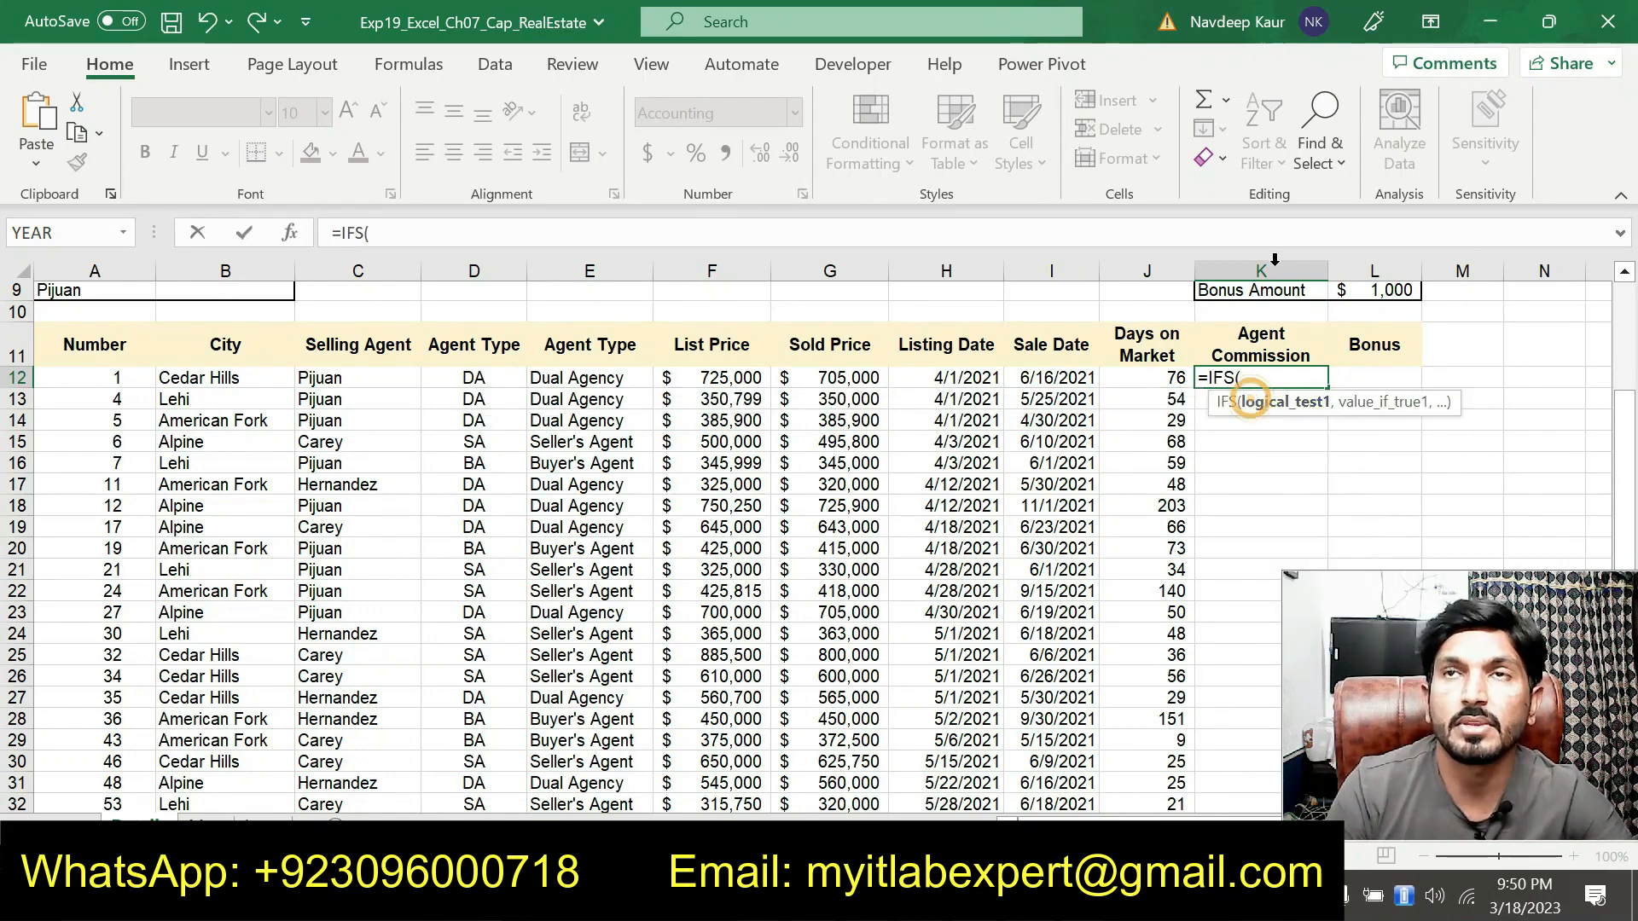
left_click(295, 239)
left_click_drag(638, 442, 778, 404)
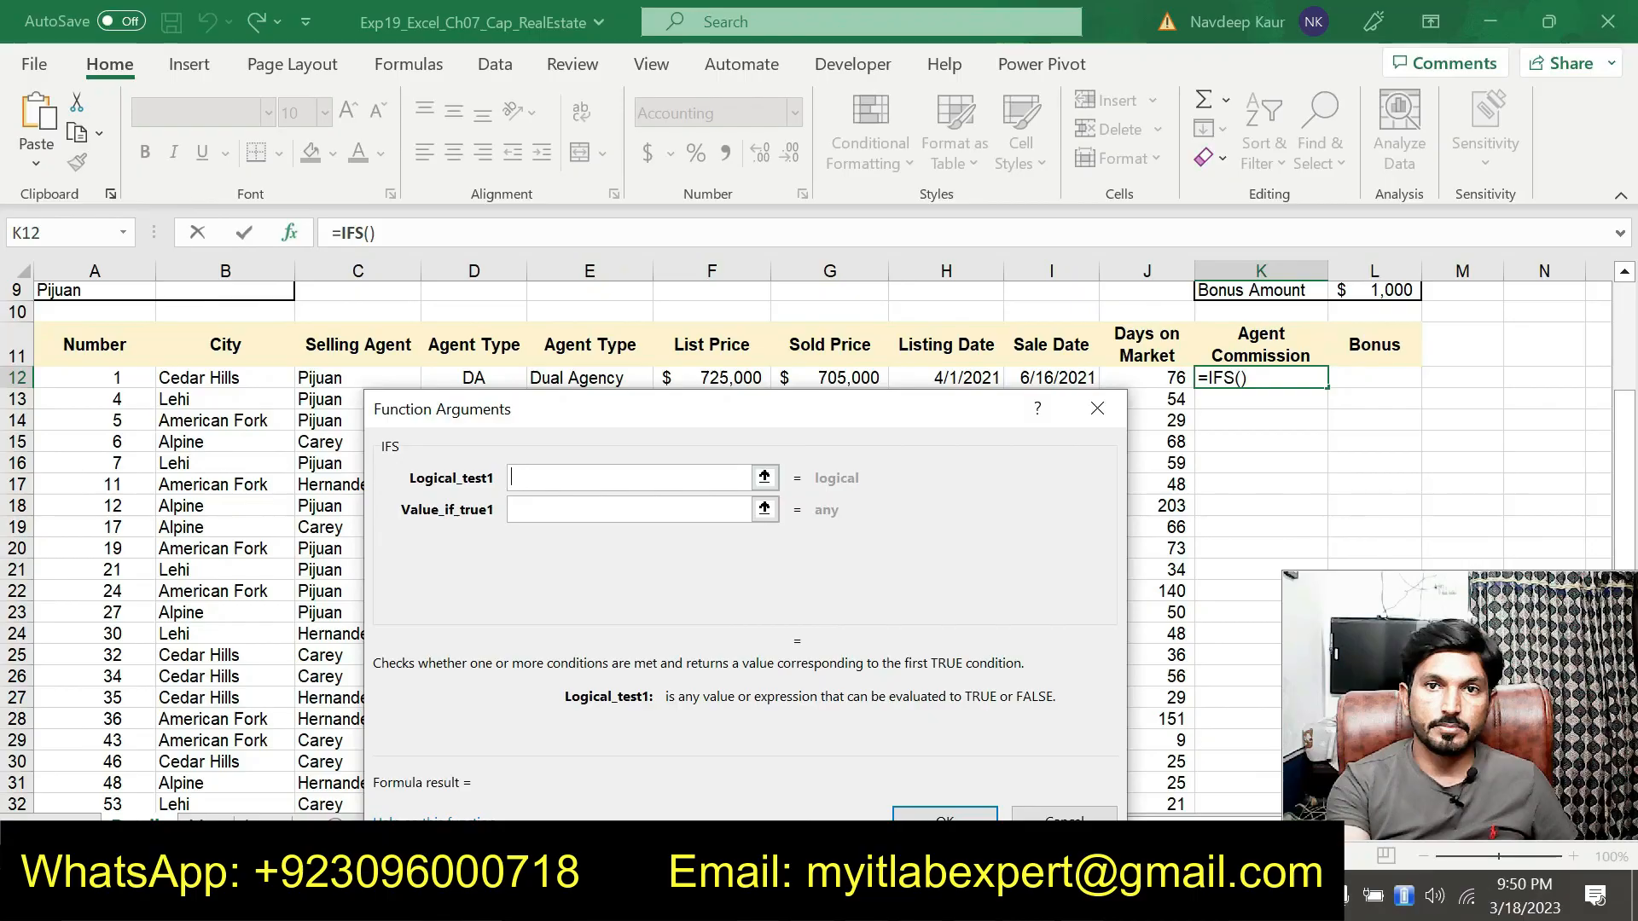
After reviewing the step 4 instructions, set the IFS Logical_test1 to D12=J$2
key("alt+Tab")
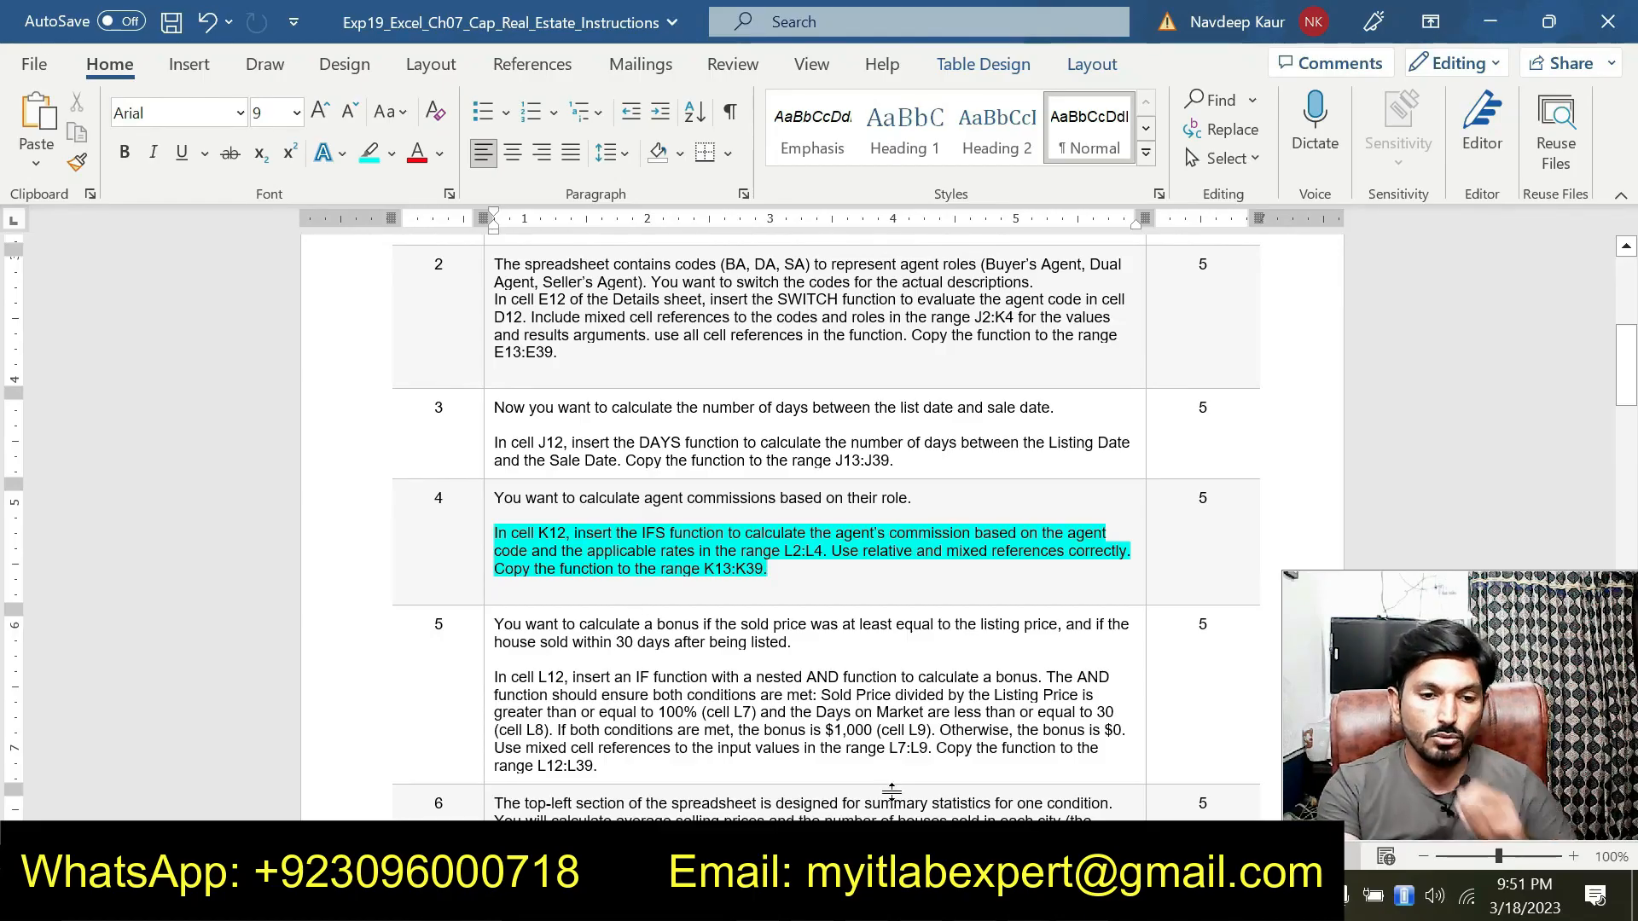
left_click(888, 895)
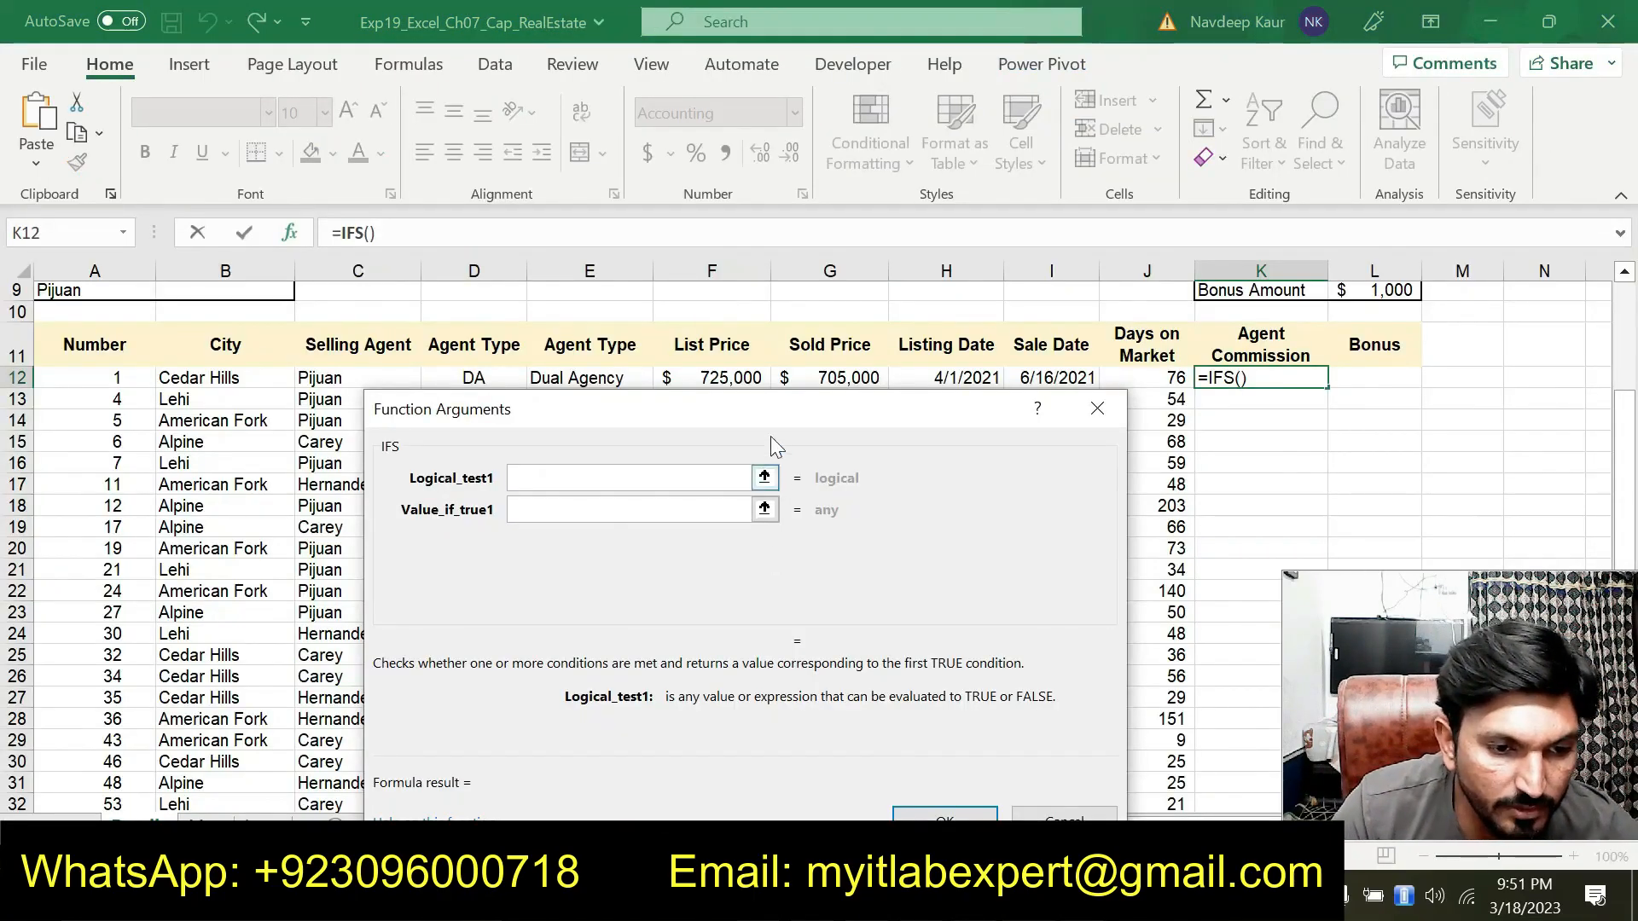
left_click_drag(770, 437, 741, 492)
left_click(484, 381)
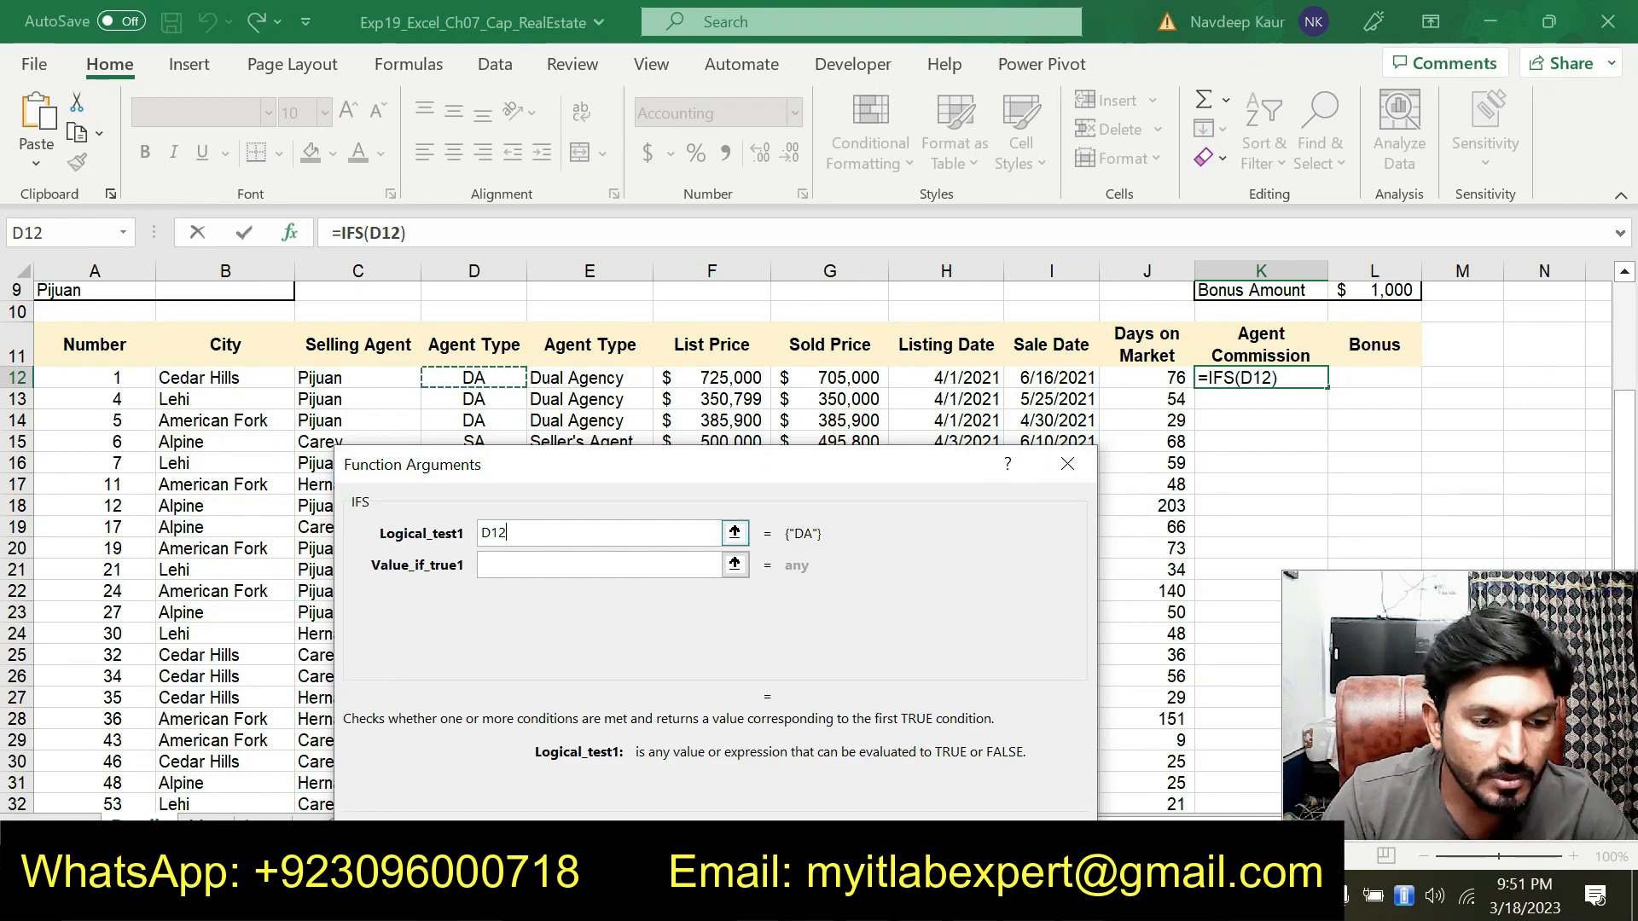
type("=")
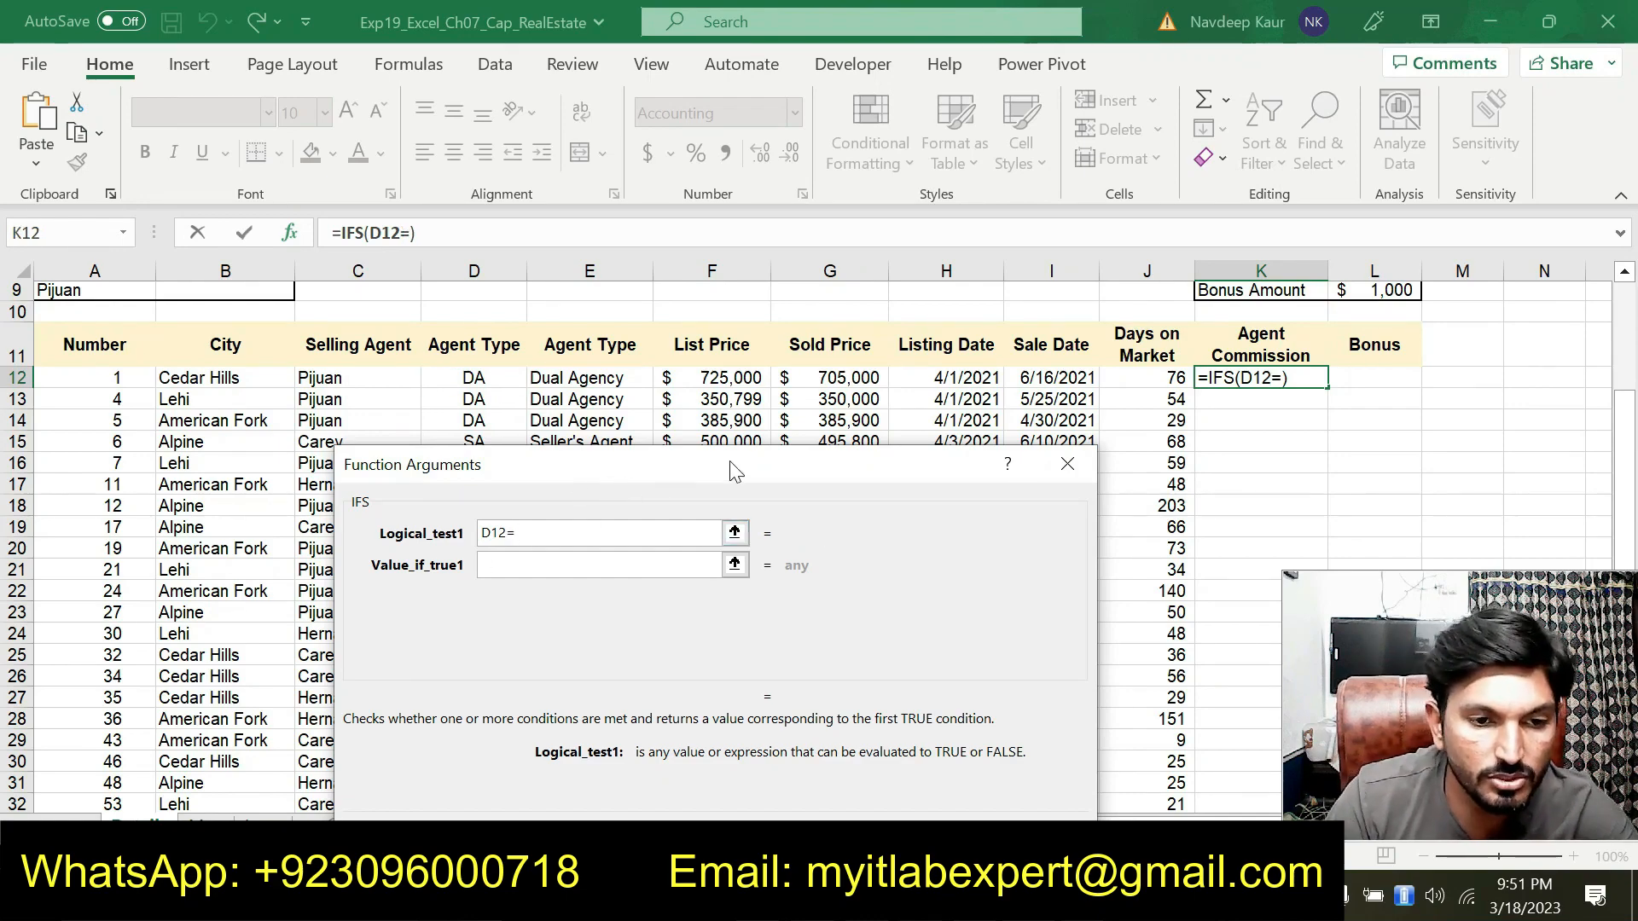
scroll(1118, 389, "up", 3)
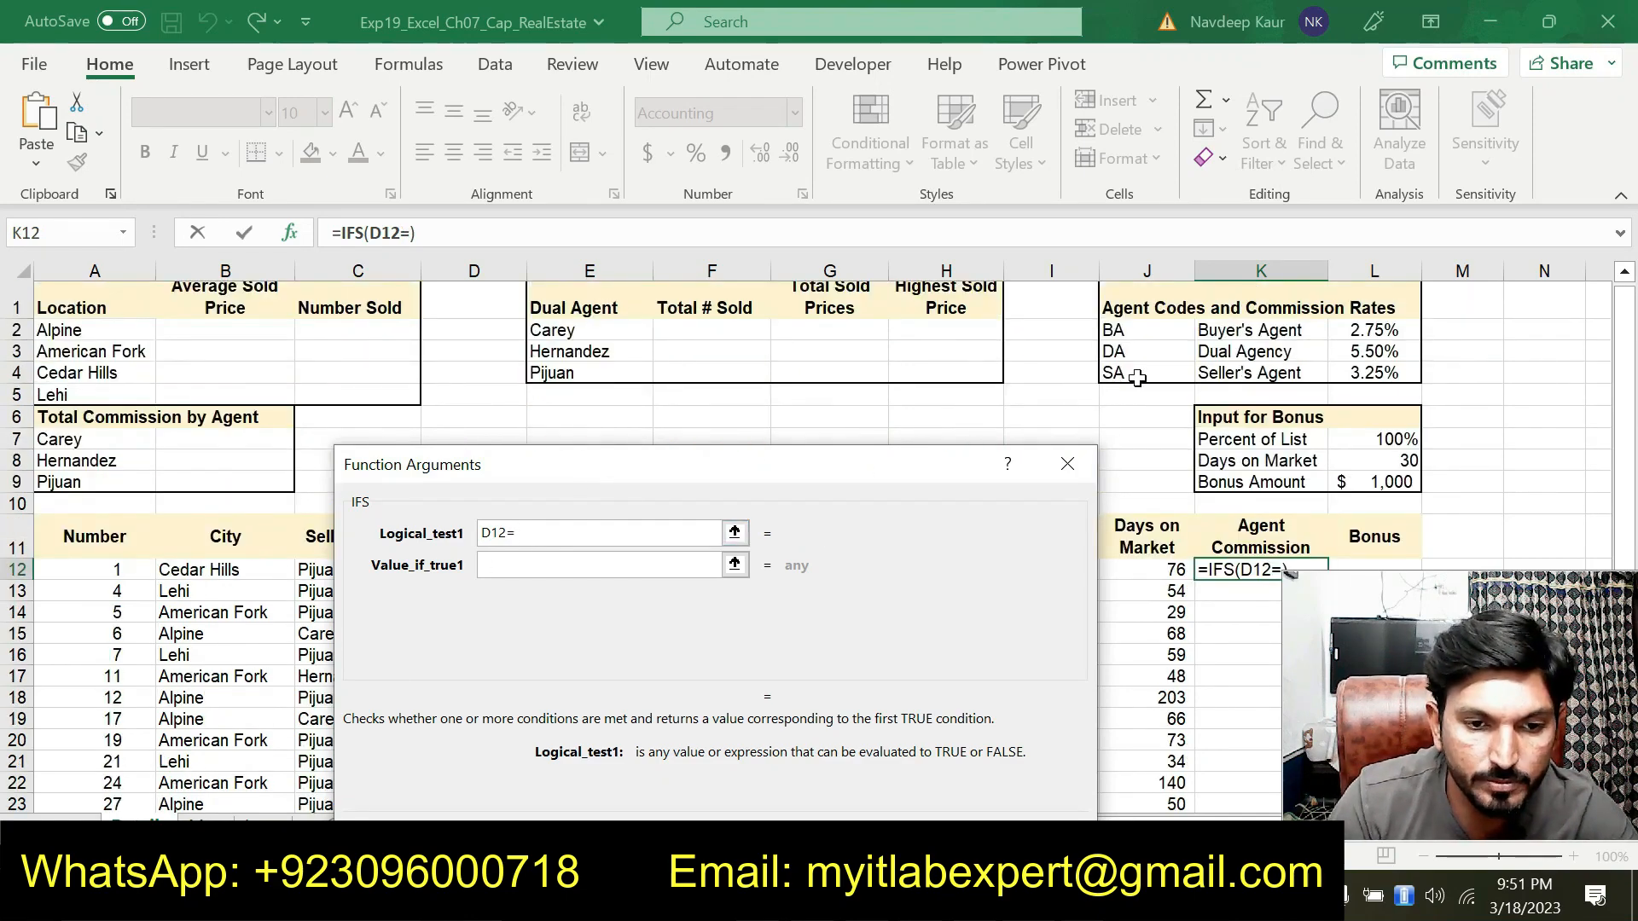
left_click(1143, 330)
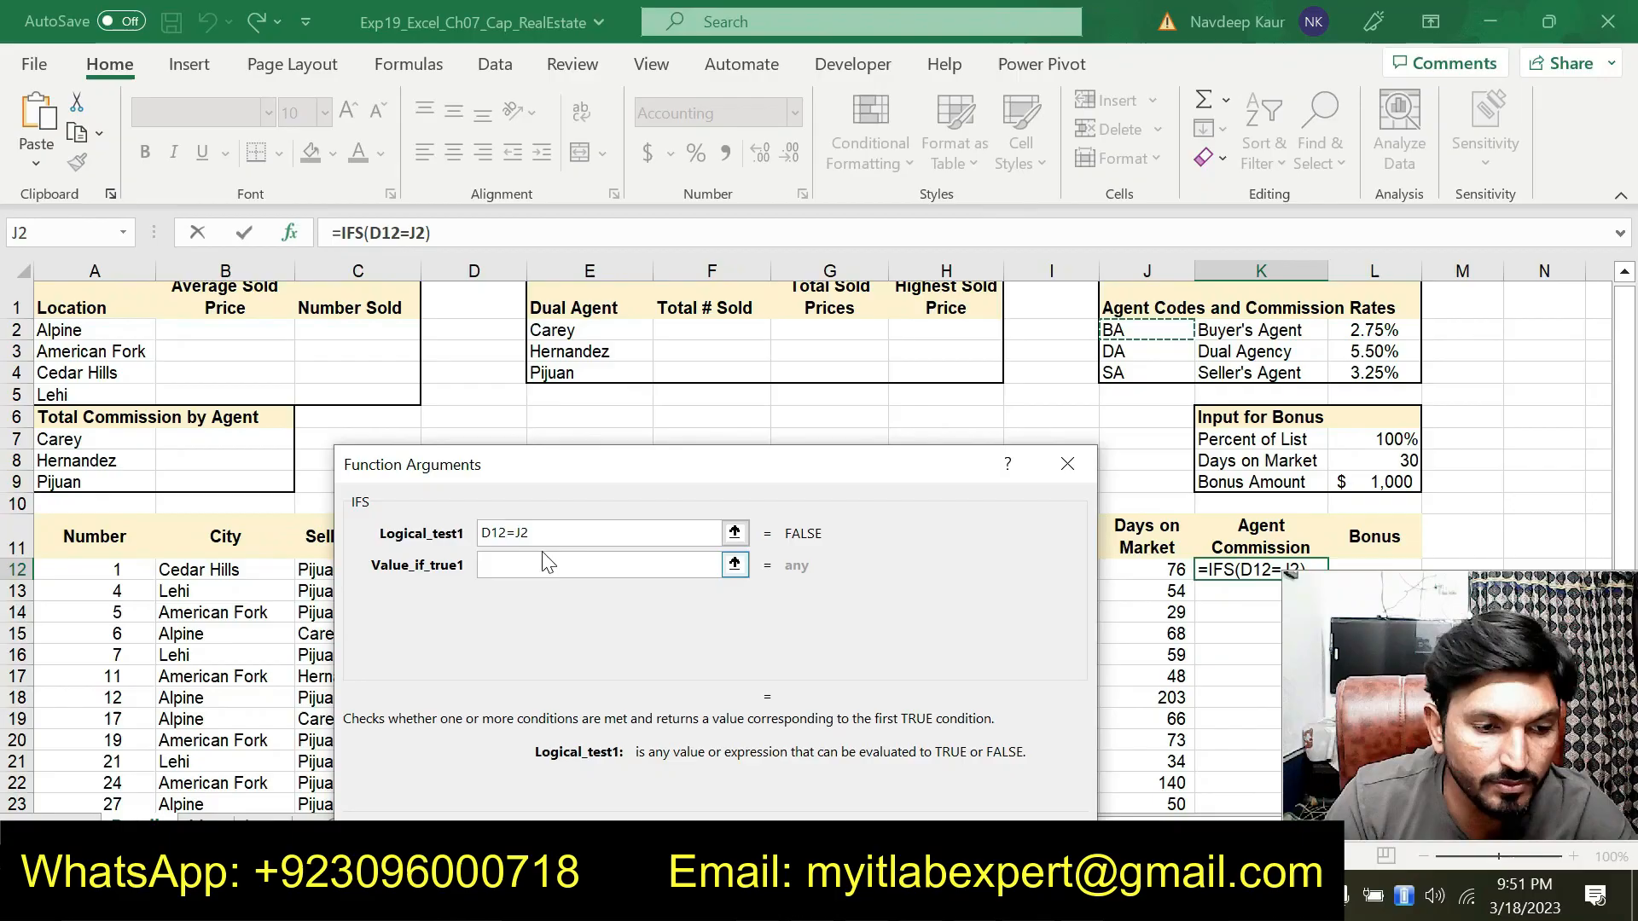
left_click(521, 532)
type("$")
left_click(569, 574)
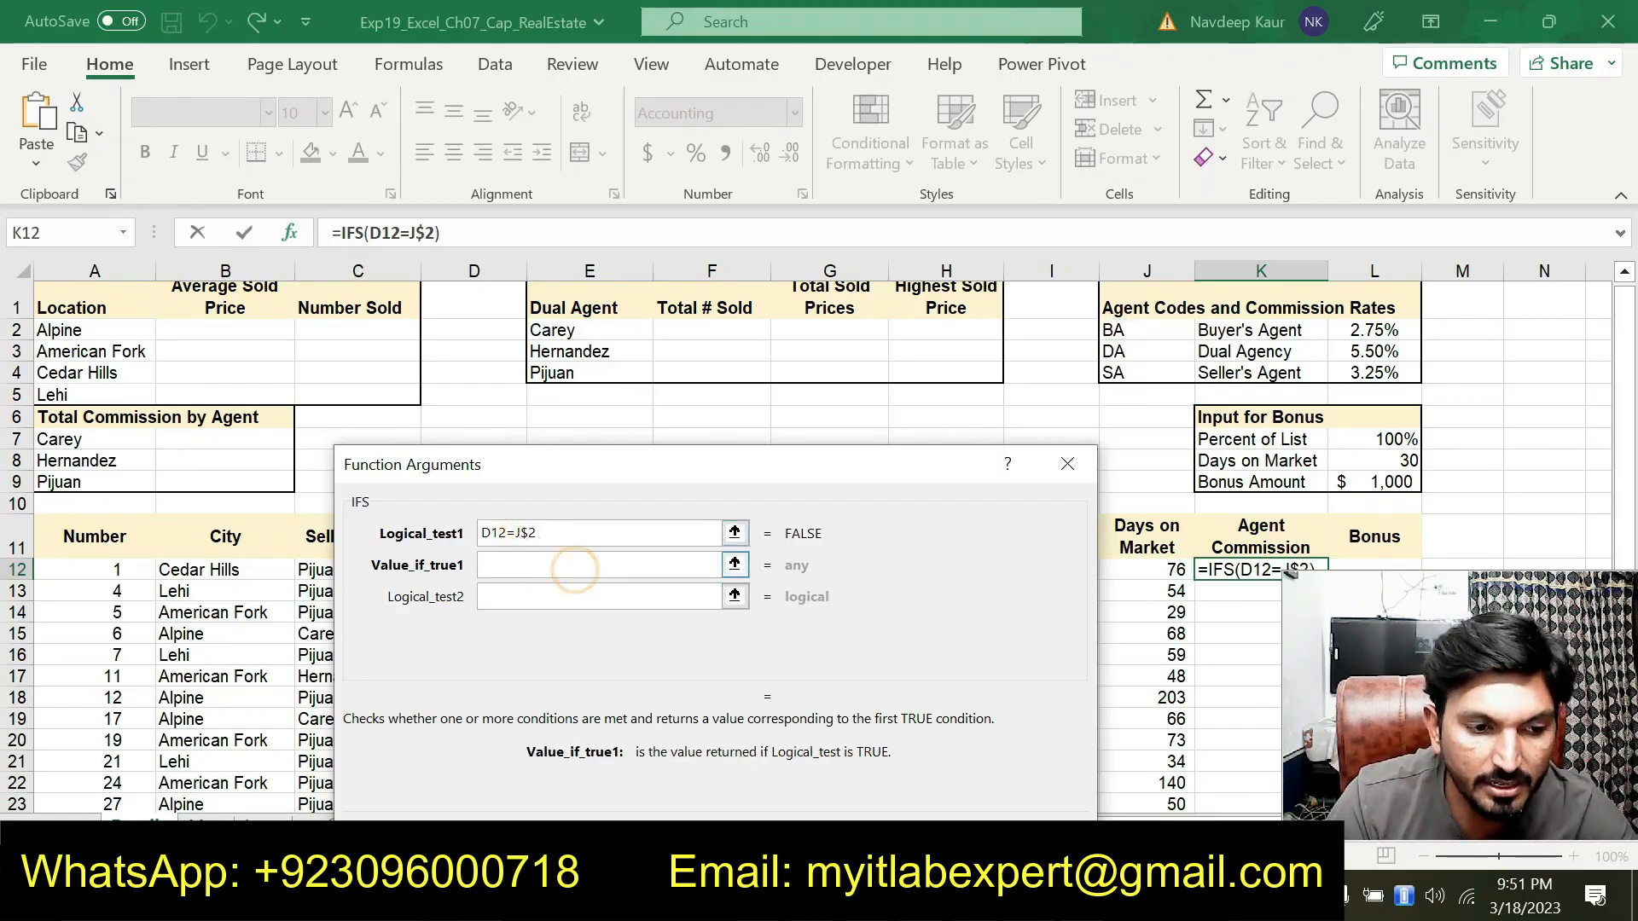
Set Value_if_true1 to G*12*L$2, multiplying the sold price by the Buyer's Agent rate
left_click_drag(771, 474, 640, 453)
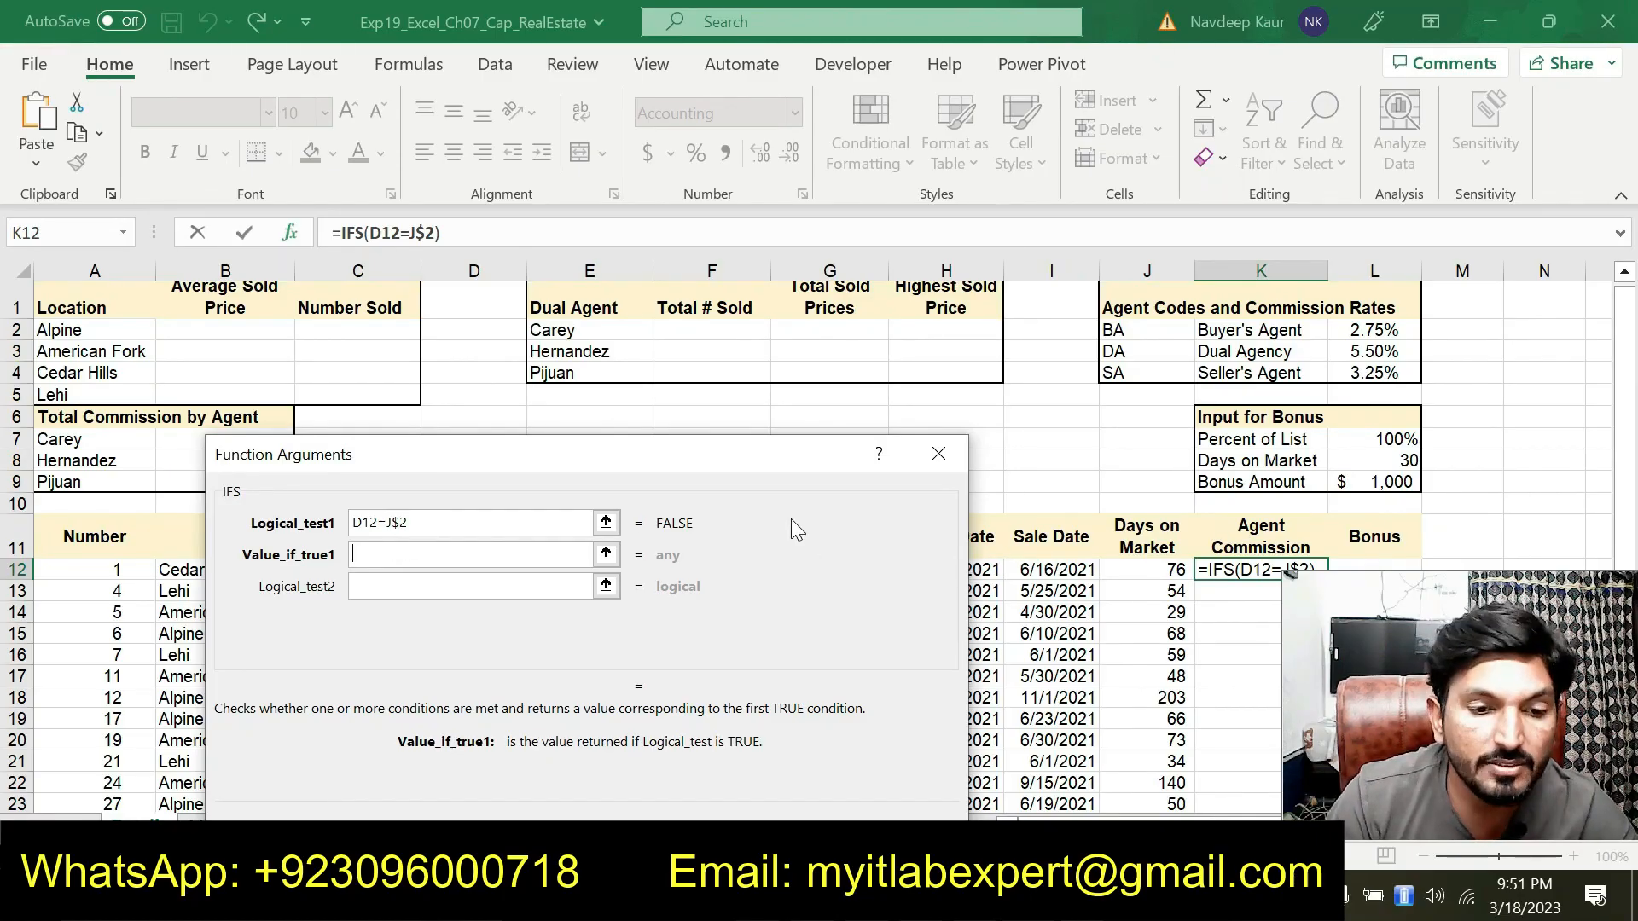
left_click_drag(725, 468, 746, 644)
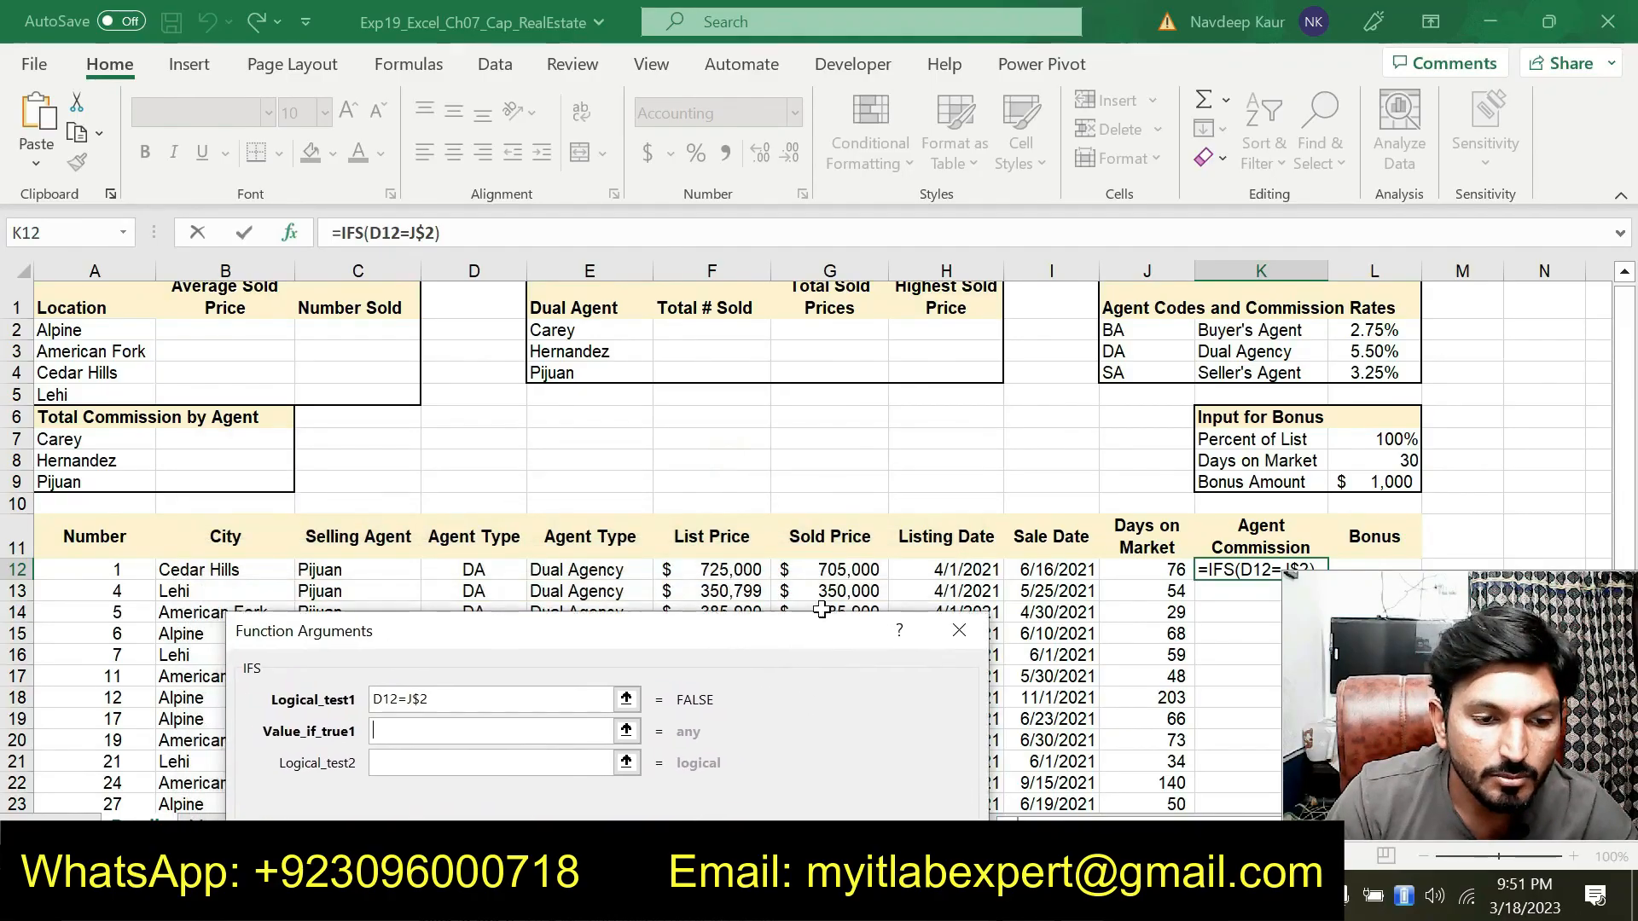
left_click(860, 570)
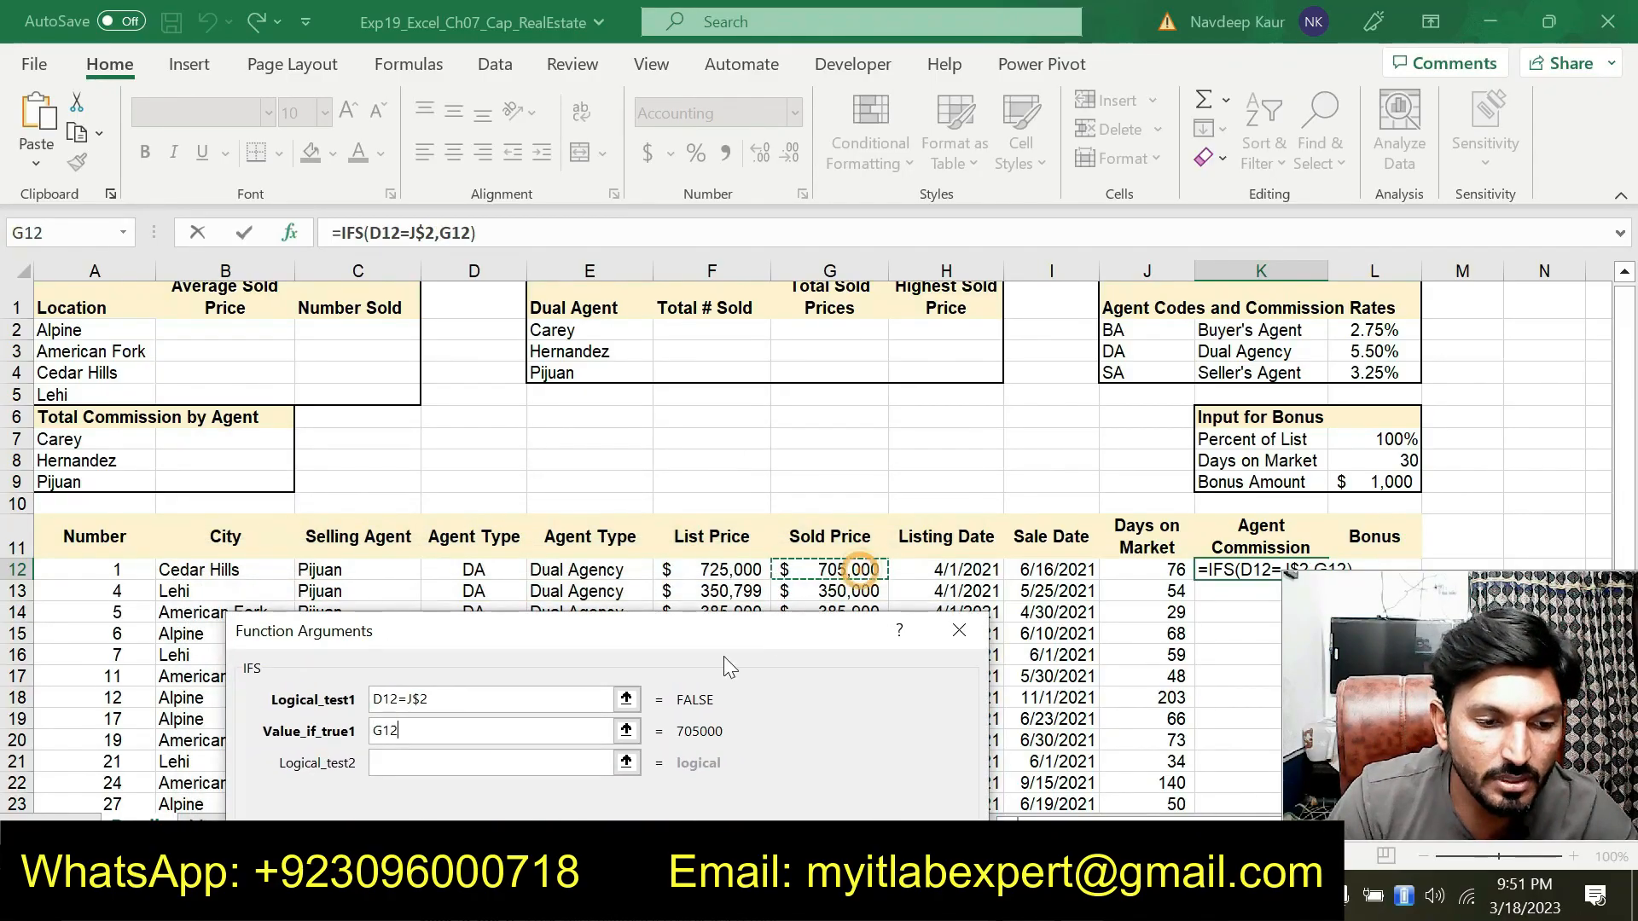
left_click(384, 736)
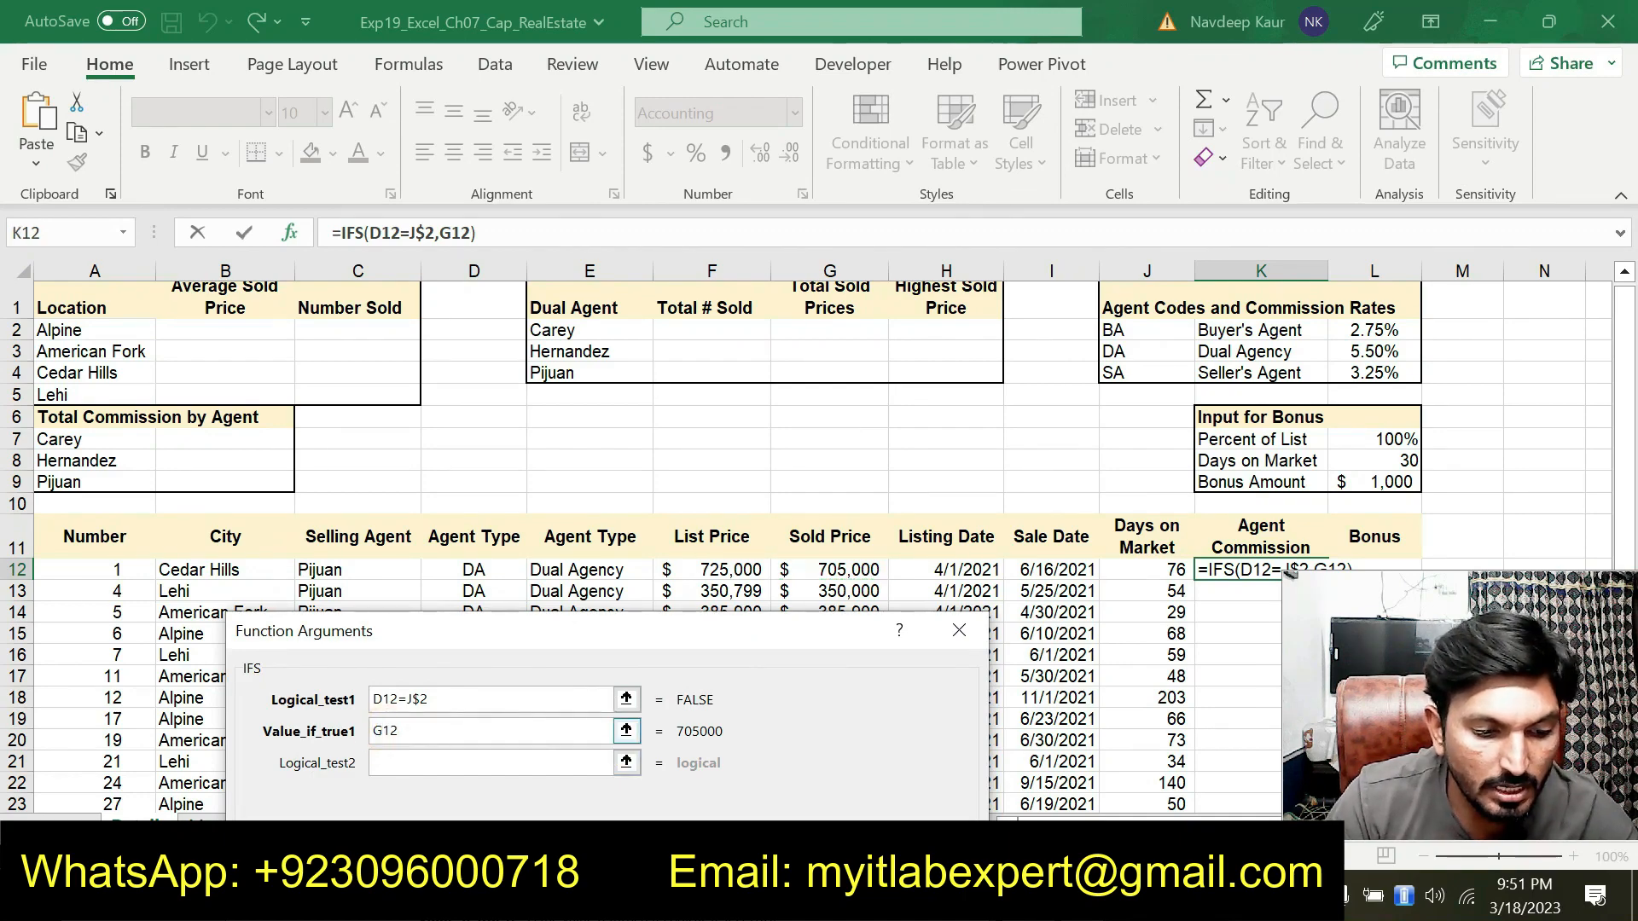
type("*")
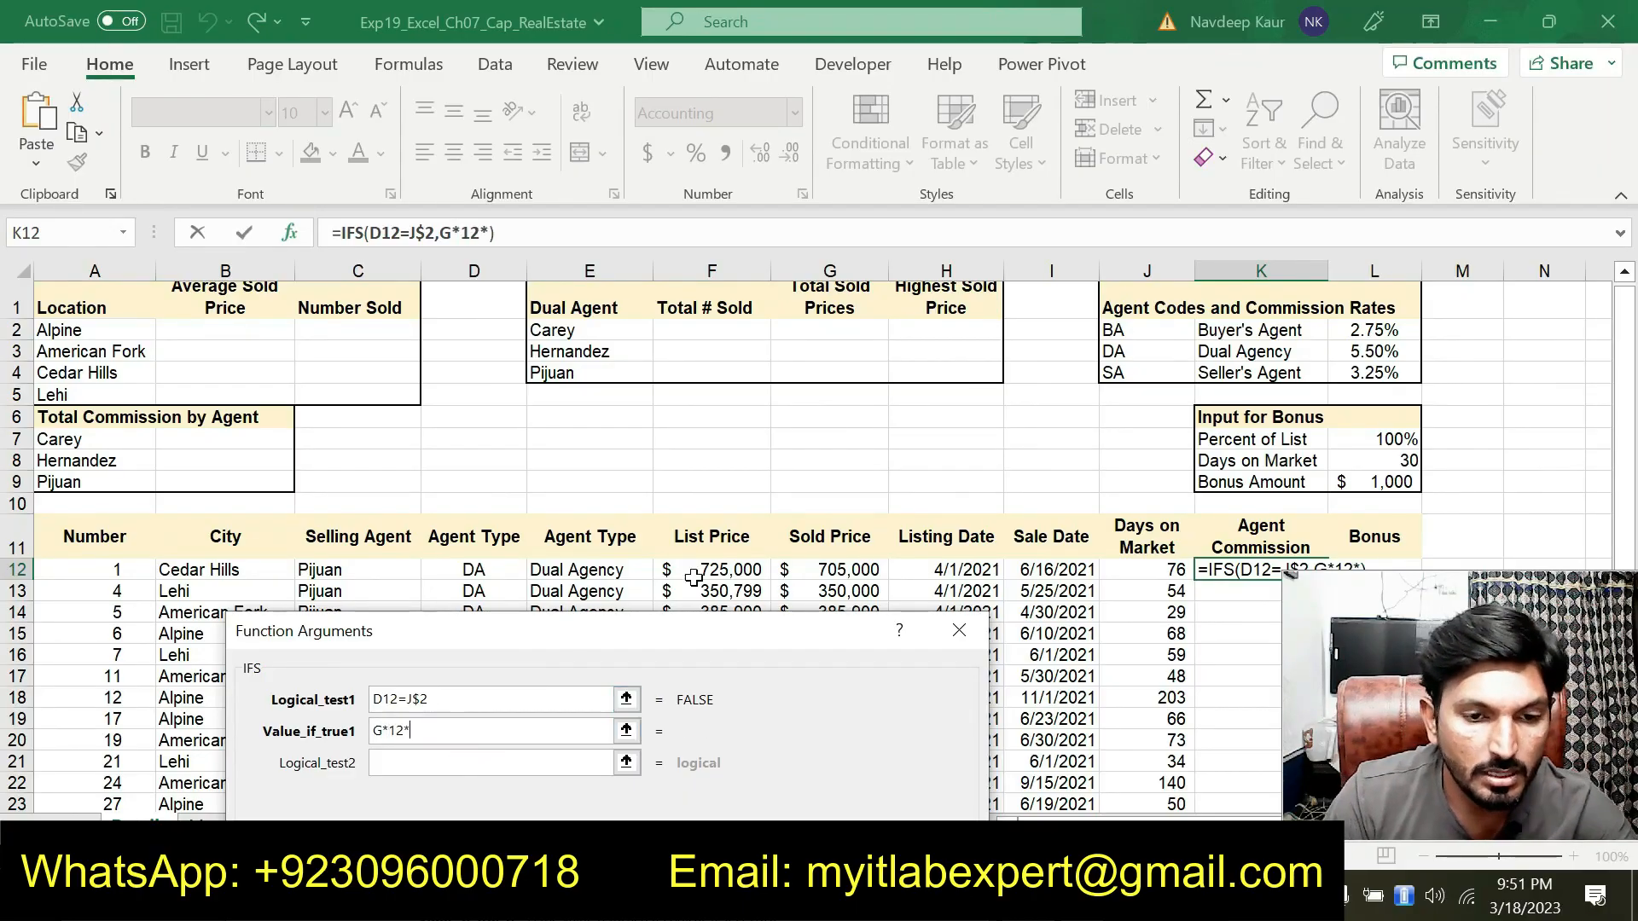
left_click(1365, 332)
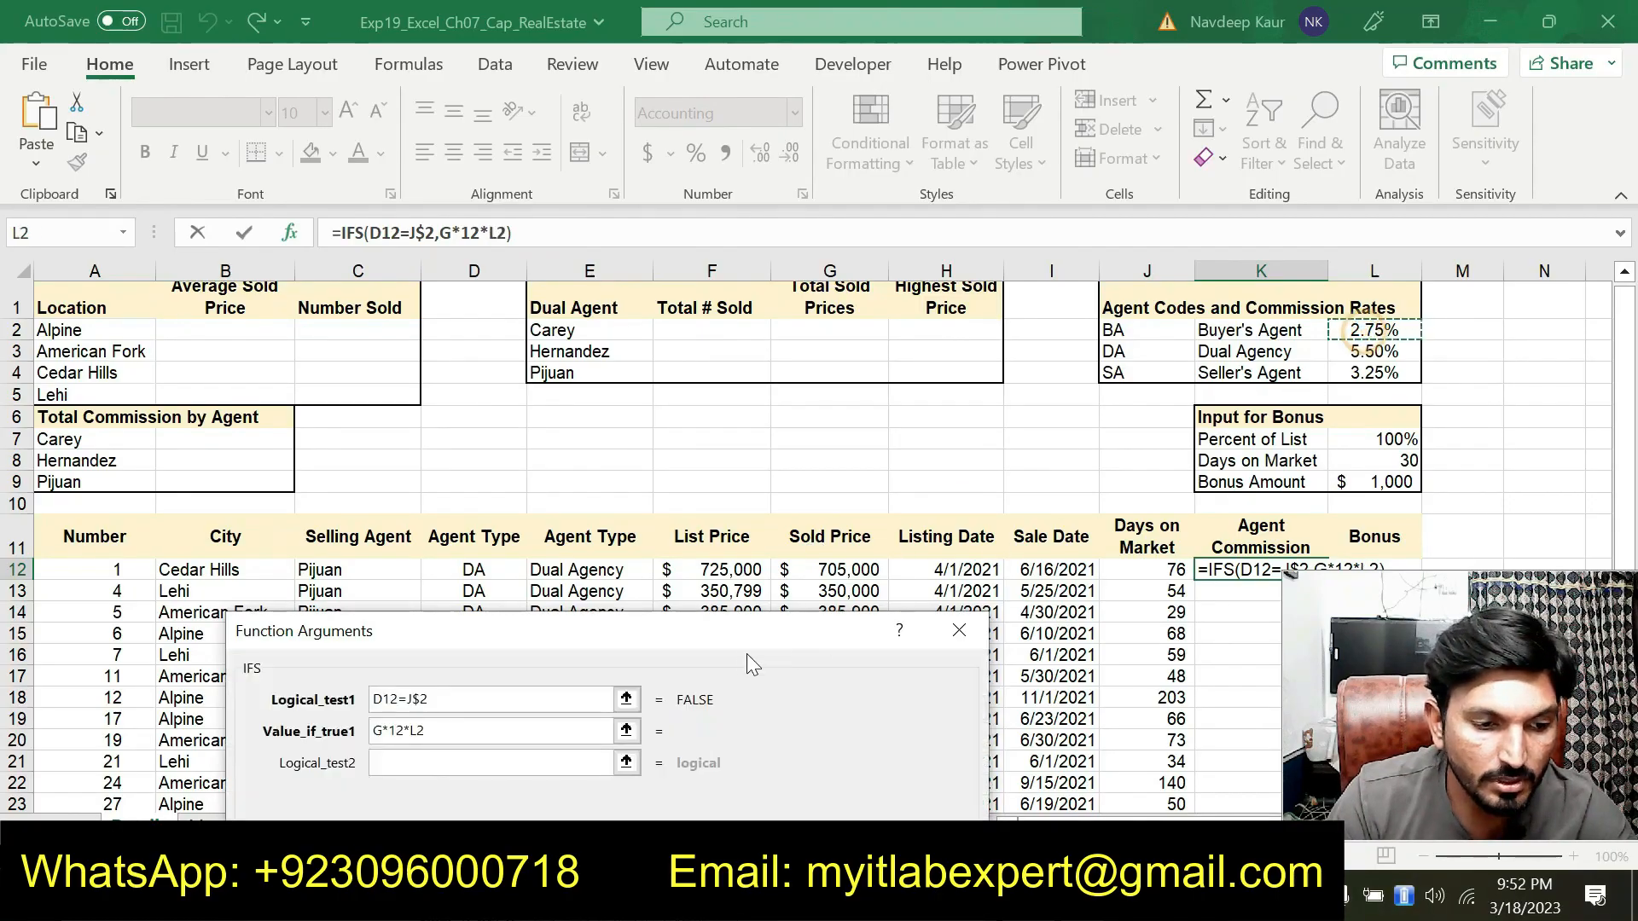
key("Tab")
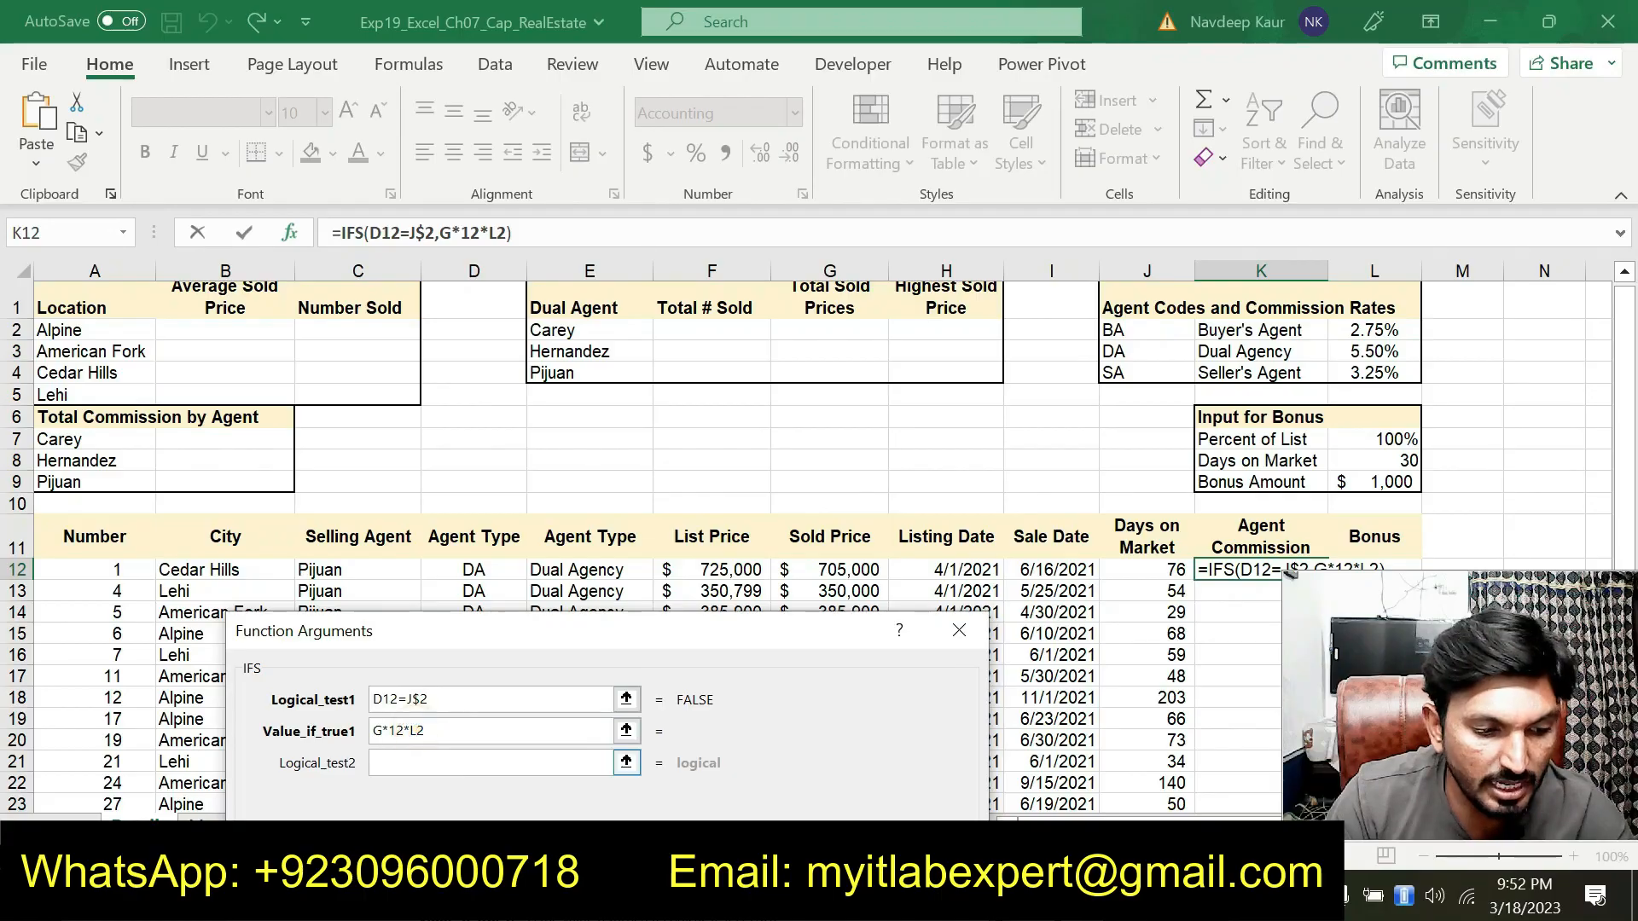
type("$")
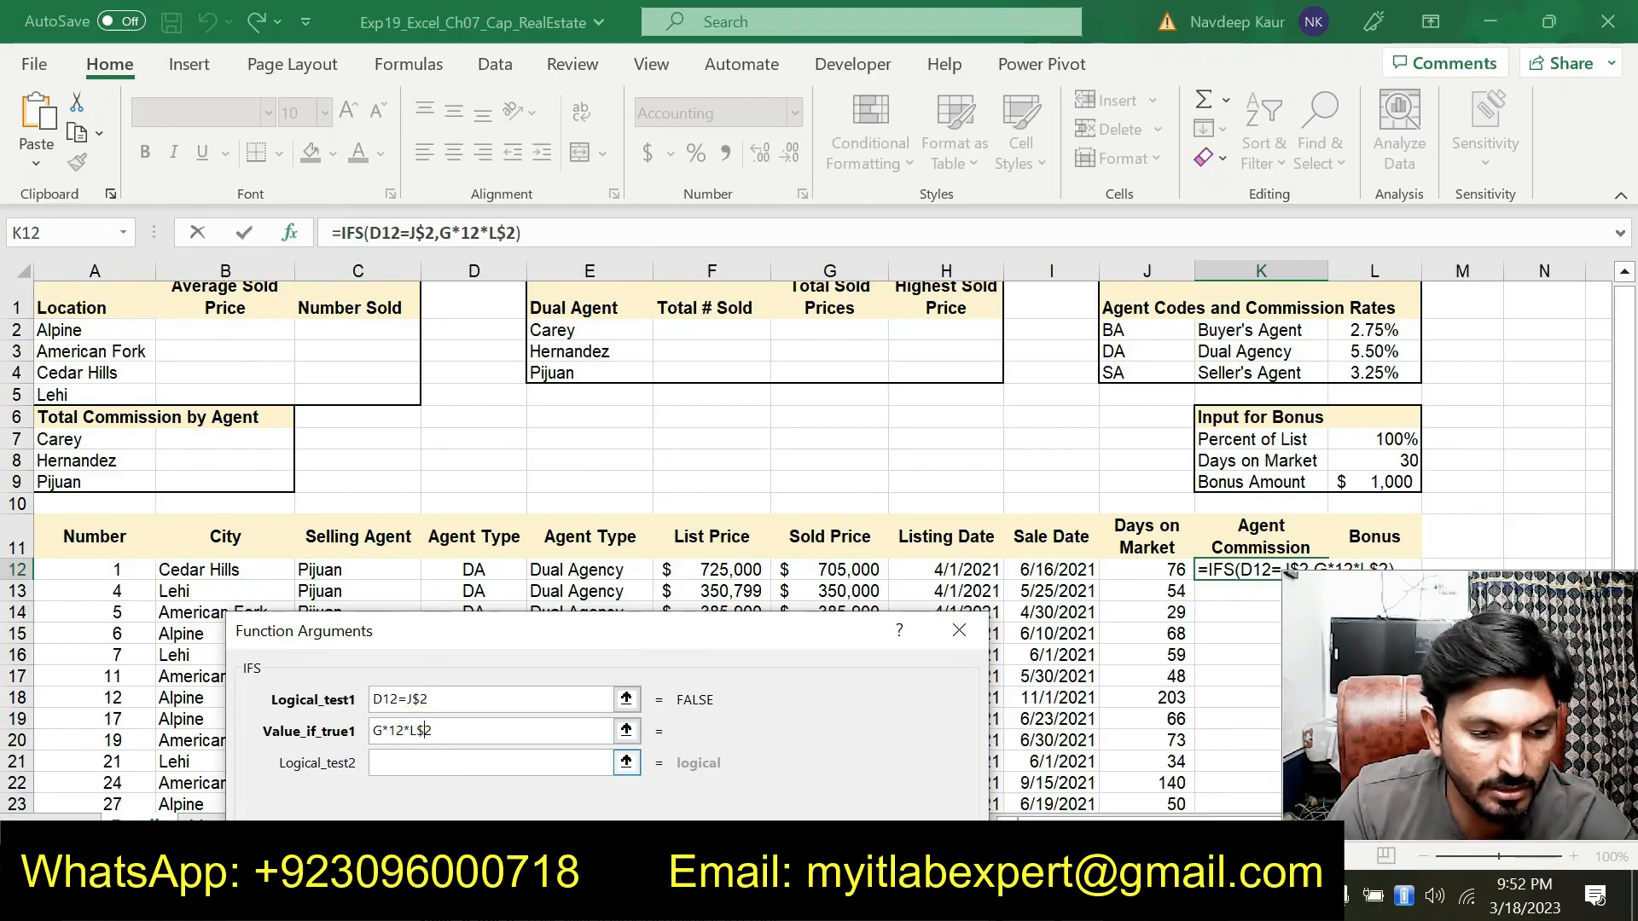
Set Logical_test2 to D12=J$3
left_click_drag(503, 671, 698, 661)
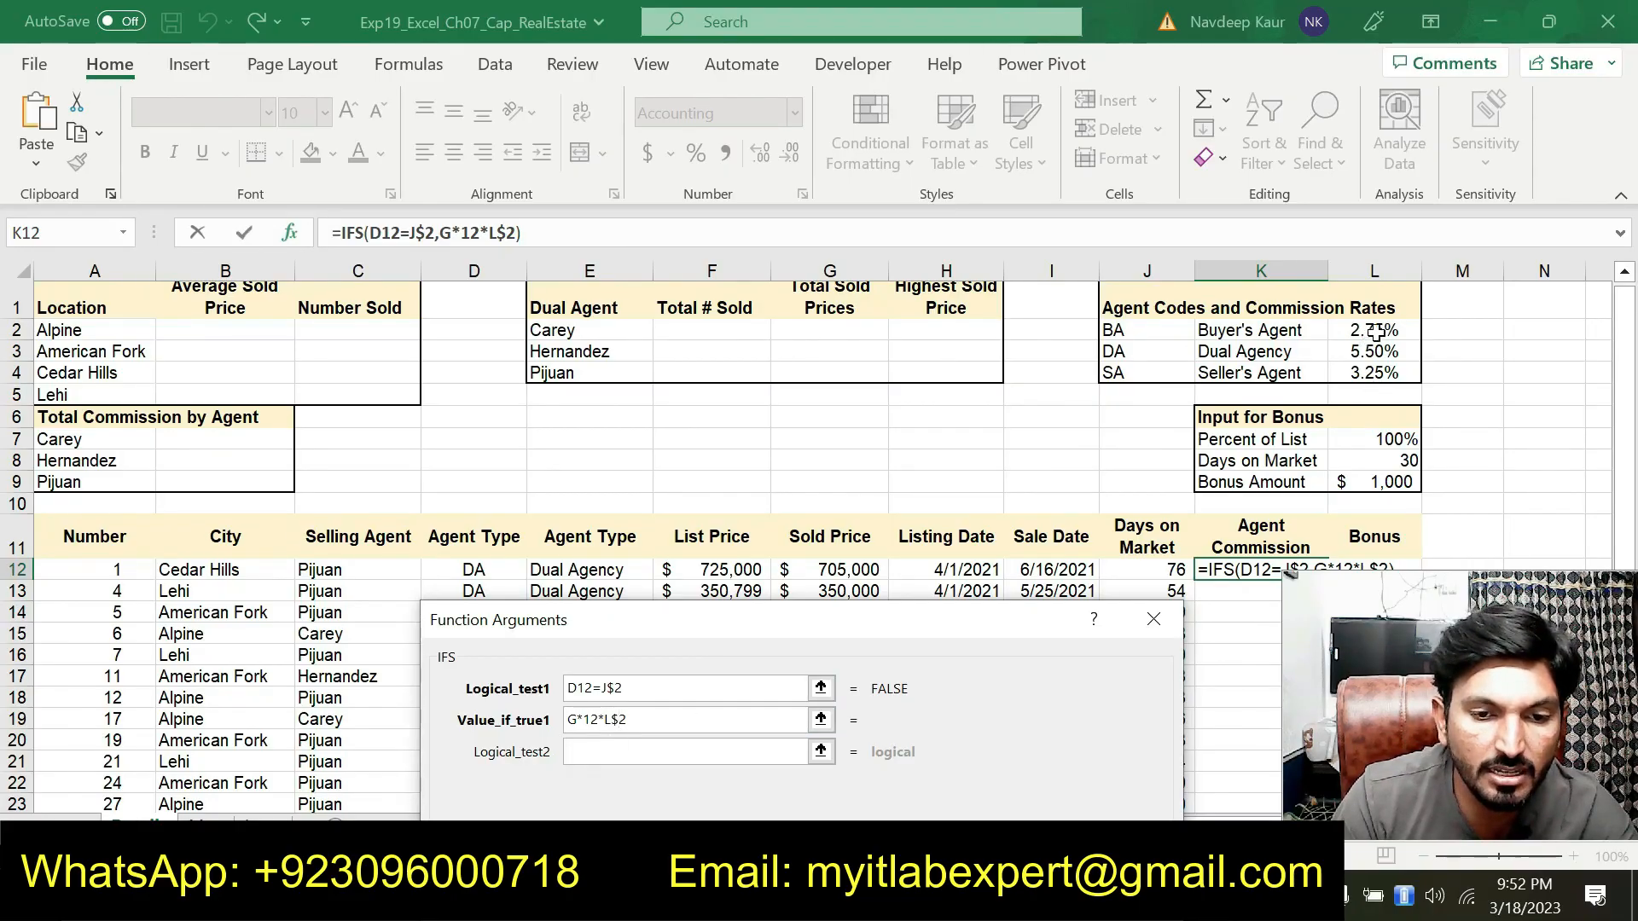
left_click_drag(799, 621, 769, 327)
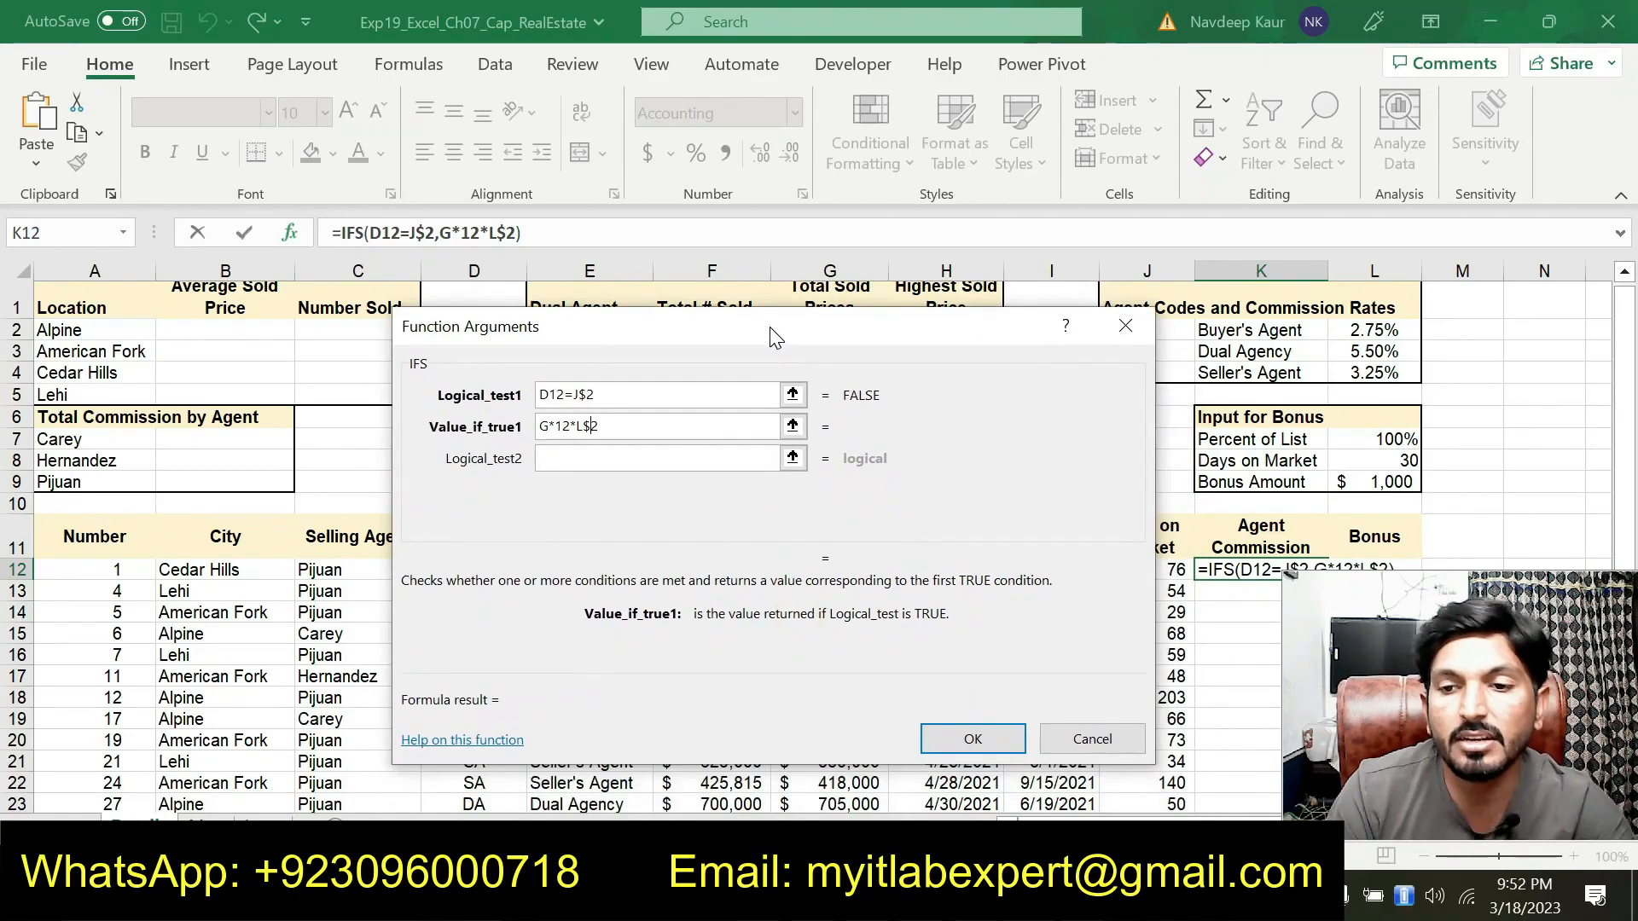
left_click(628, 461)
left_click_drag(709, 351, 717, 641)
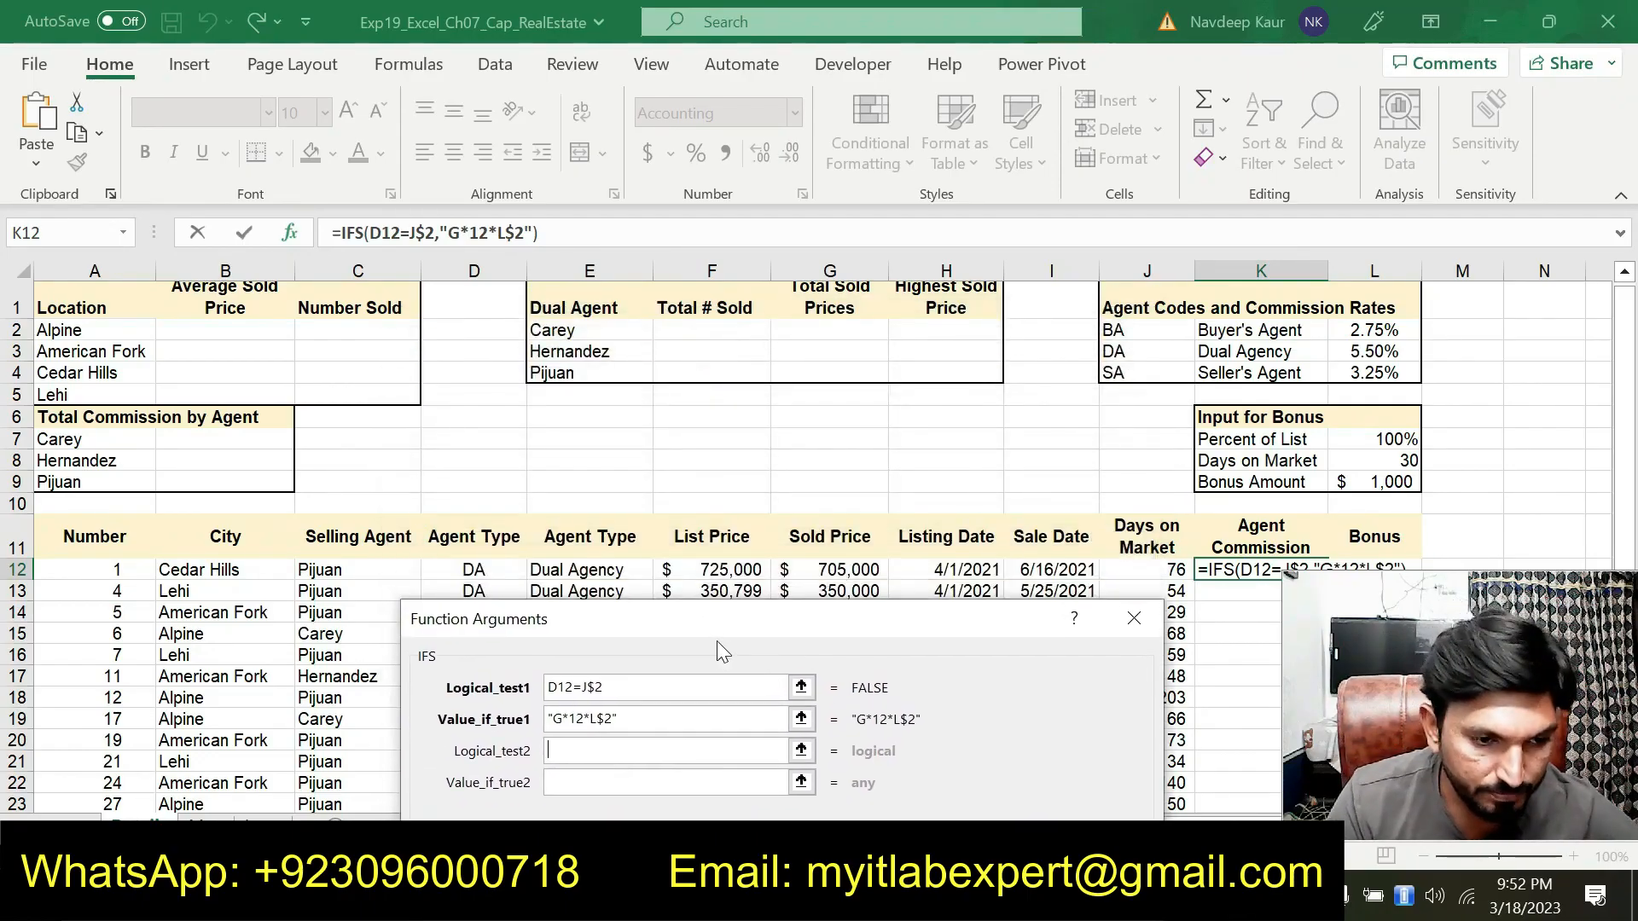
left_click(484, 571)
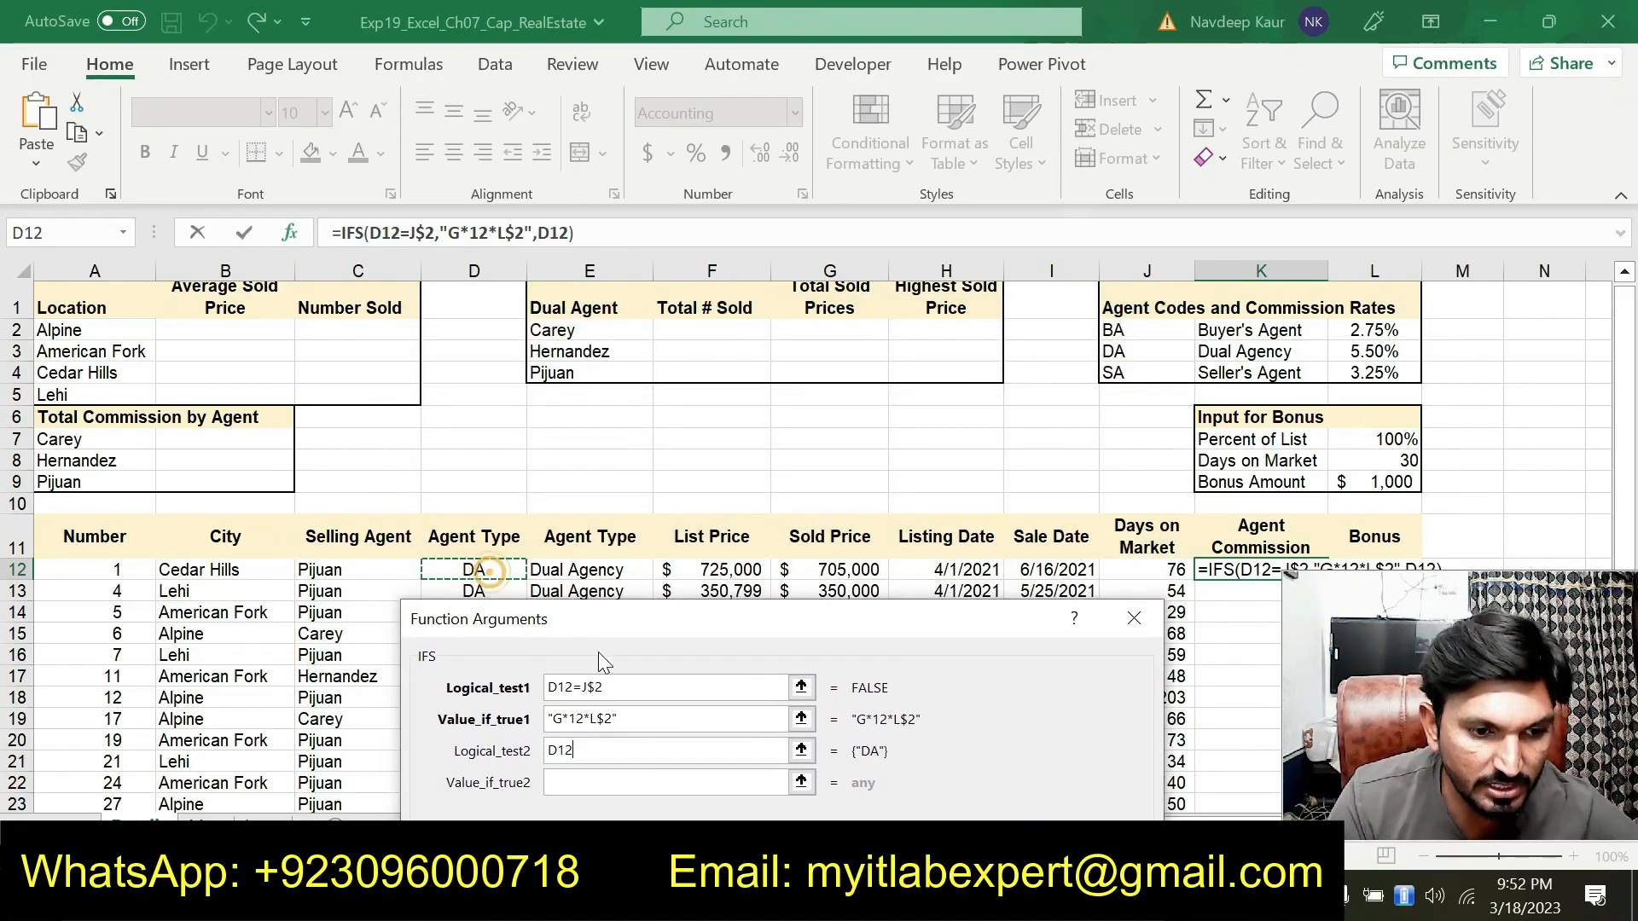
type("=")
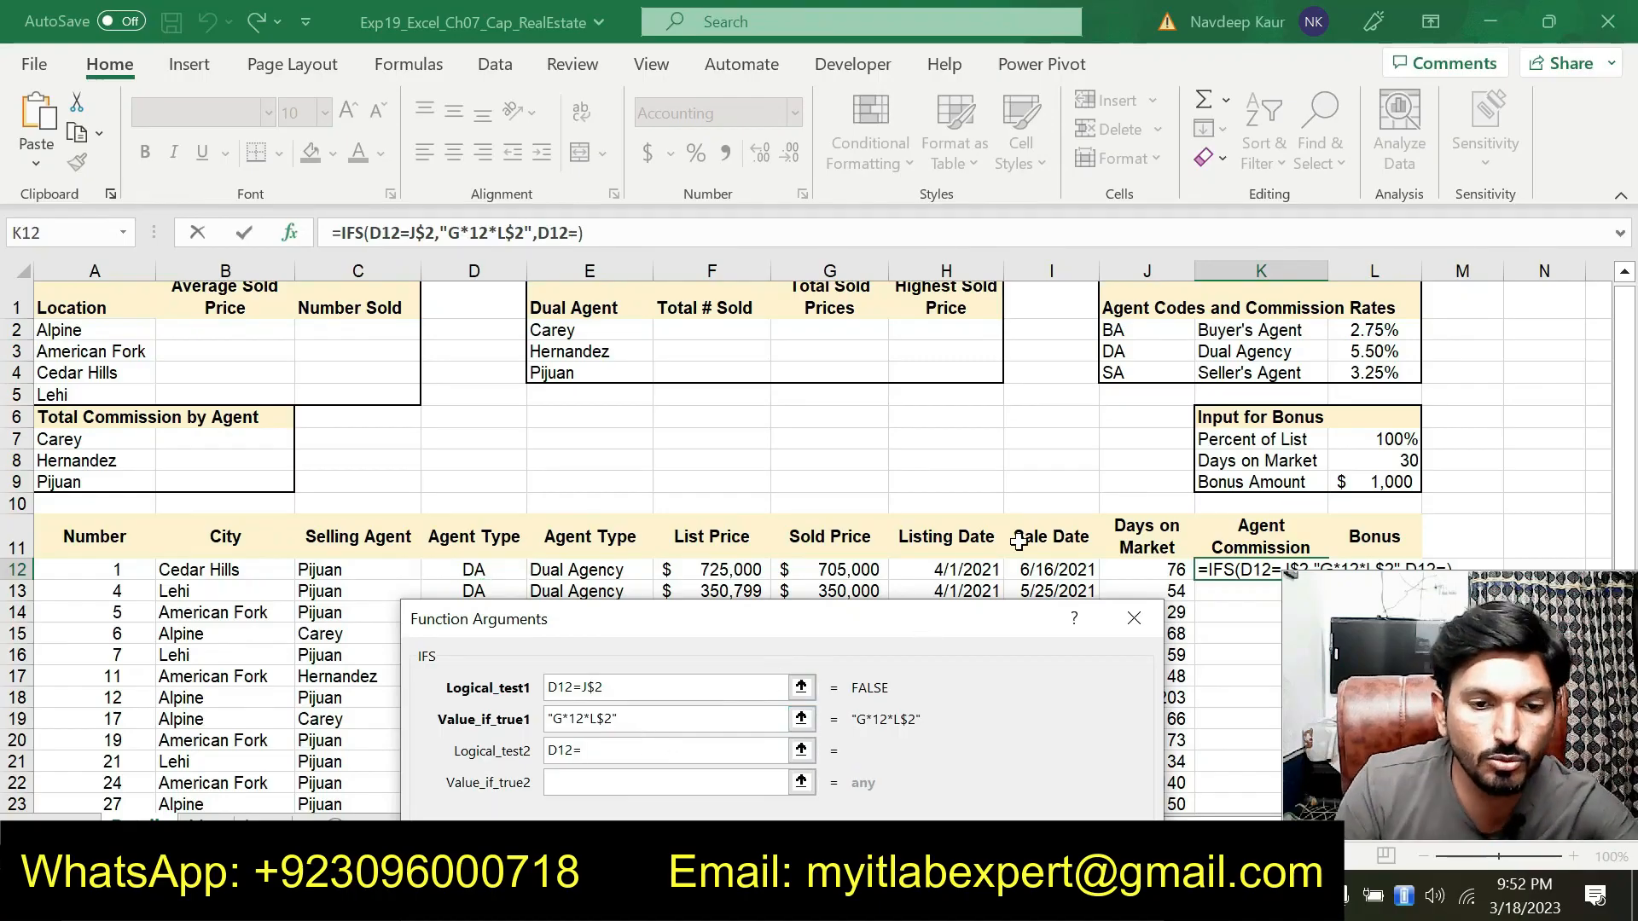
left_click(1142, 348)
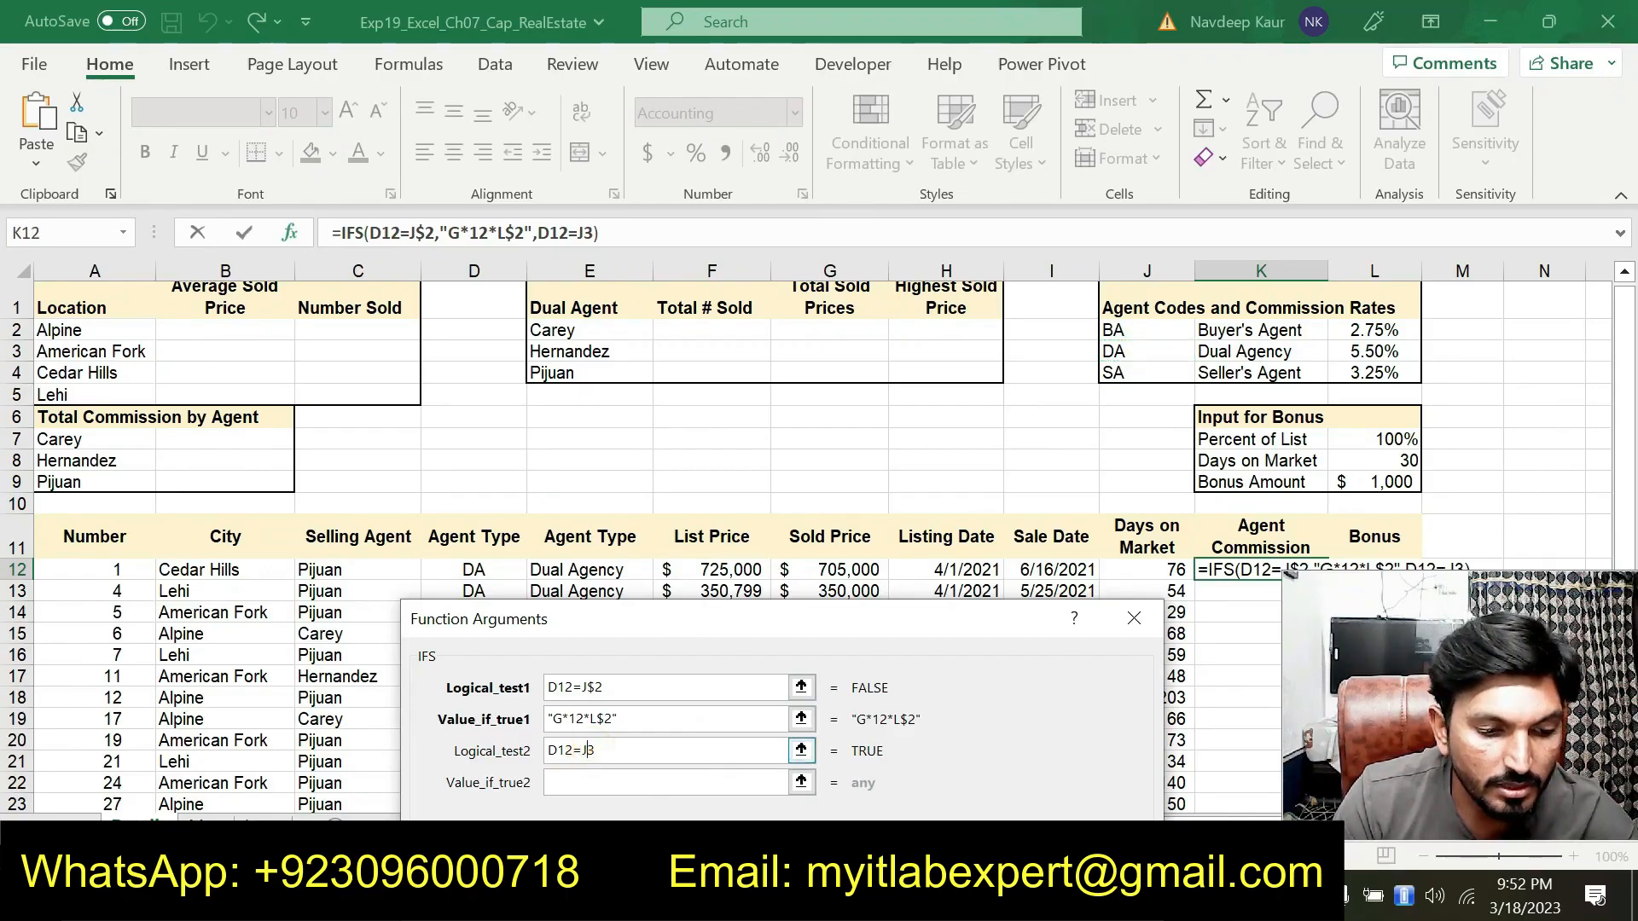
type("$")
Set Value_if_true2 to G$12*L$3, multiplying the sold price by the Dual Agency rate
left_click(596, 781)
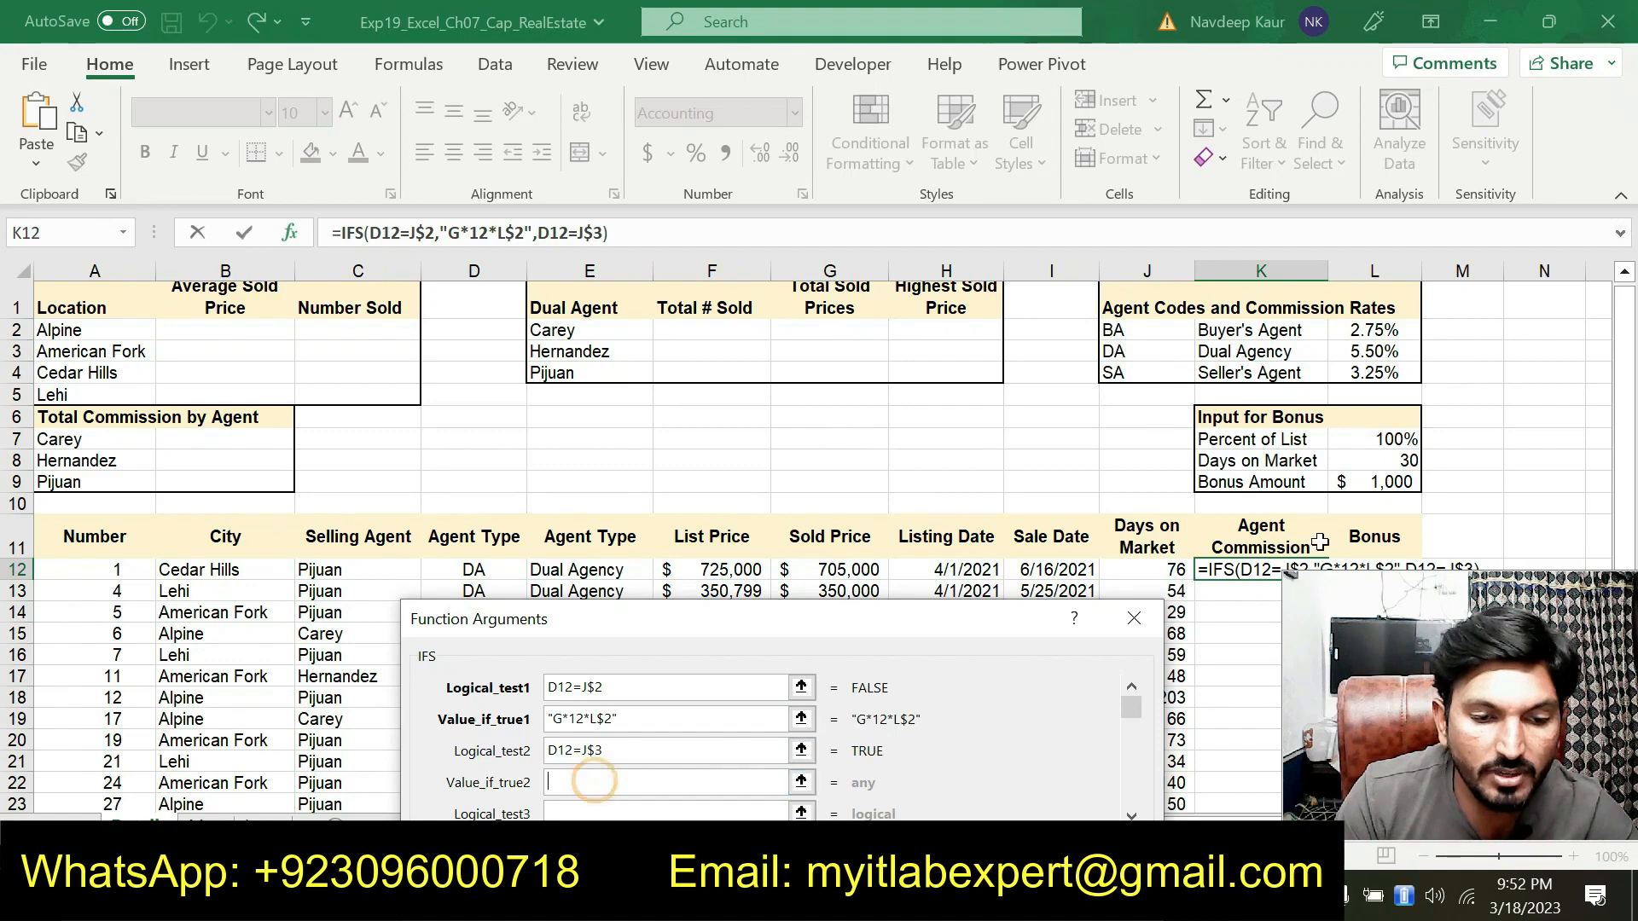
left_click(821, 572)
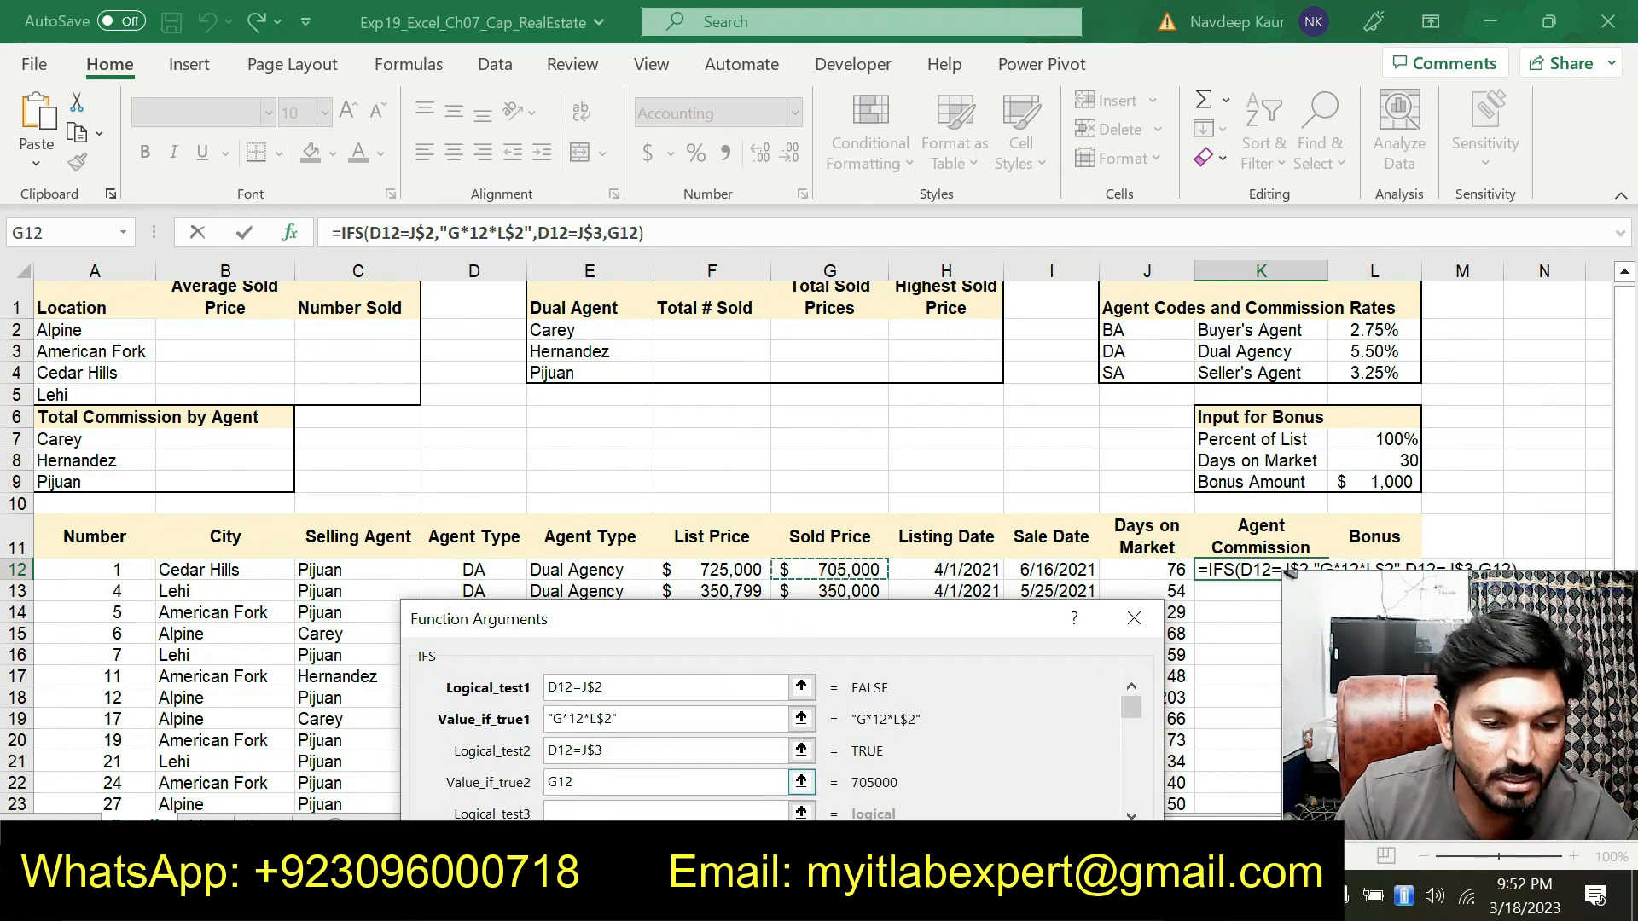
left_click(560, 783)
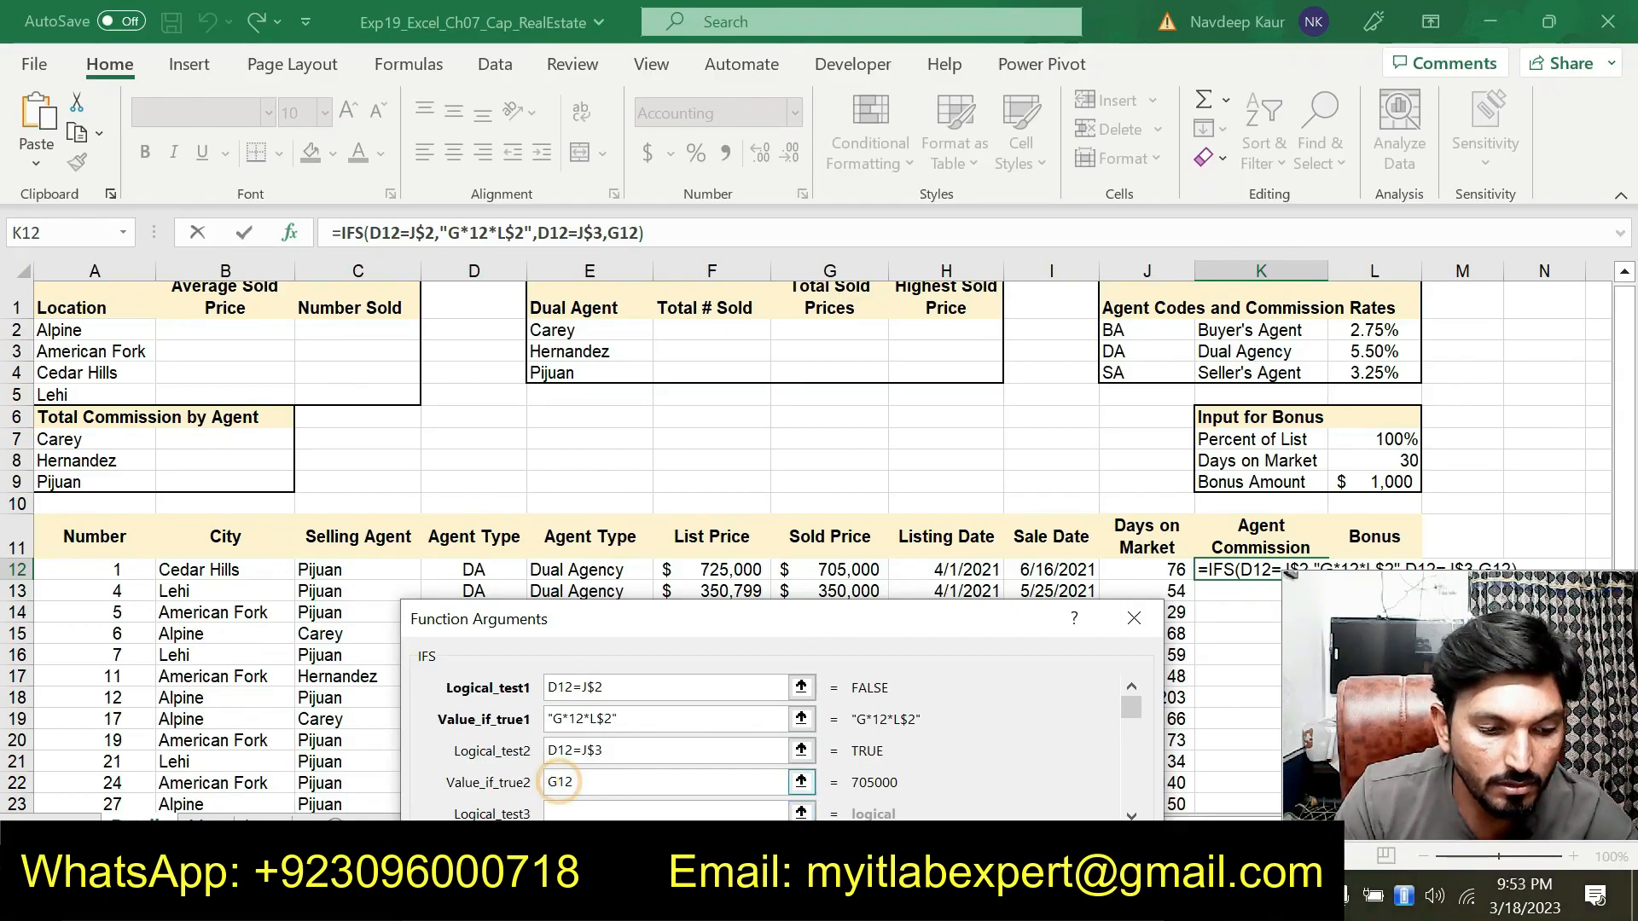
type("$")
left_click(637, 783)
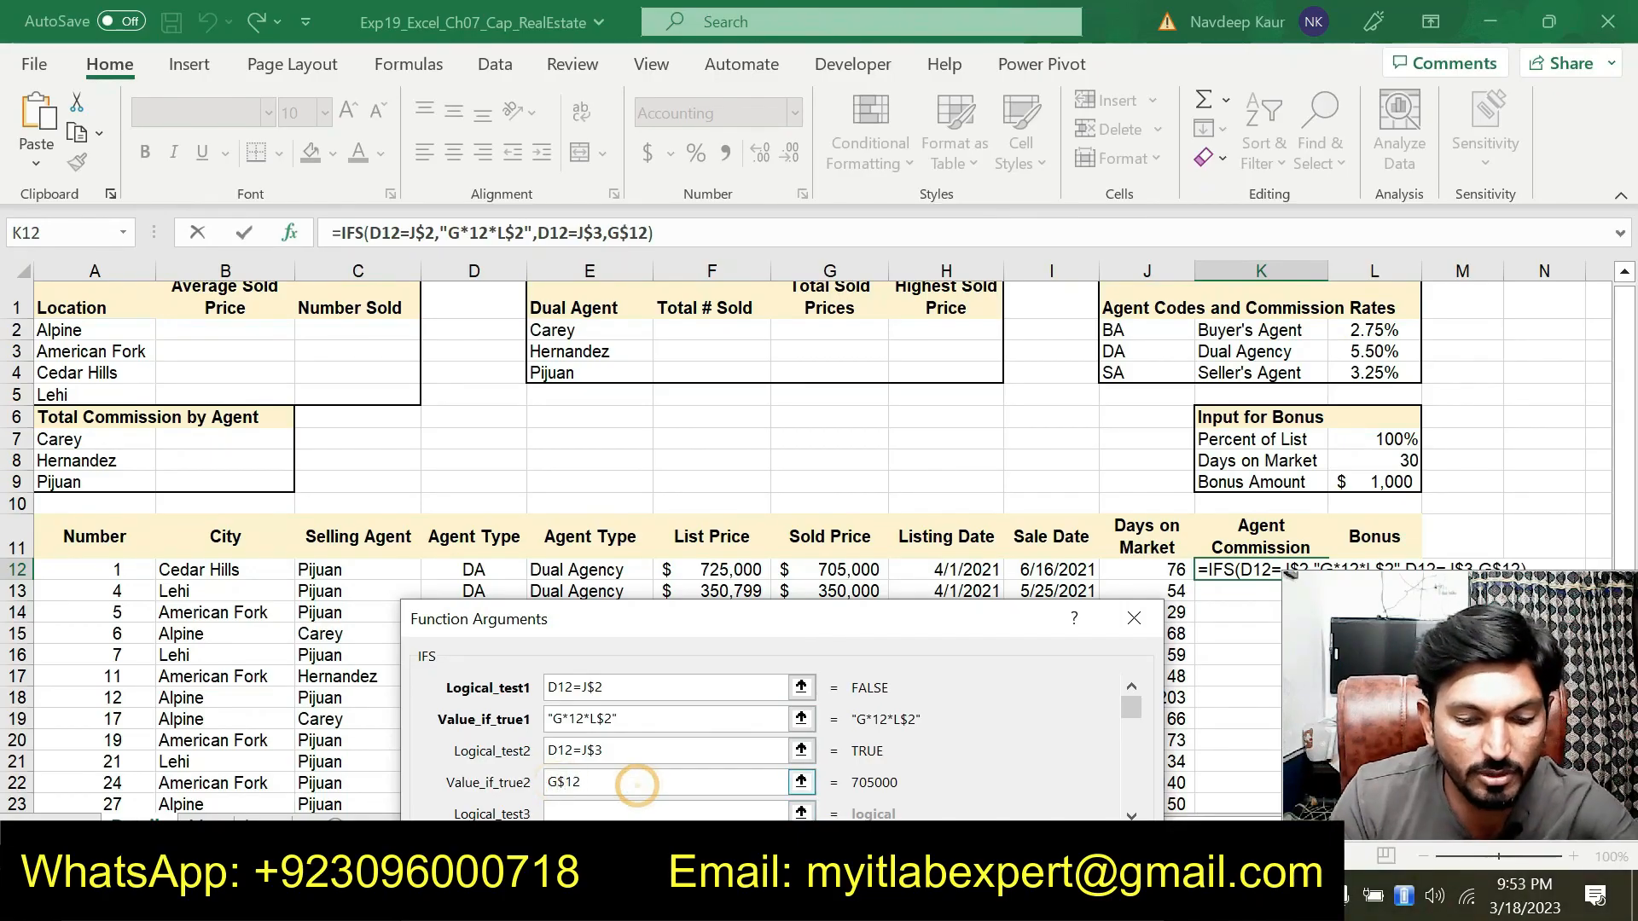
type("*")
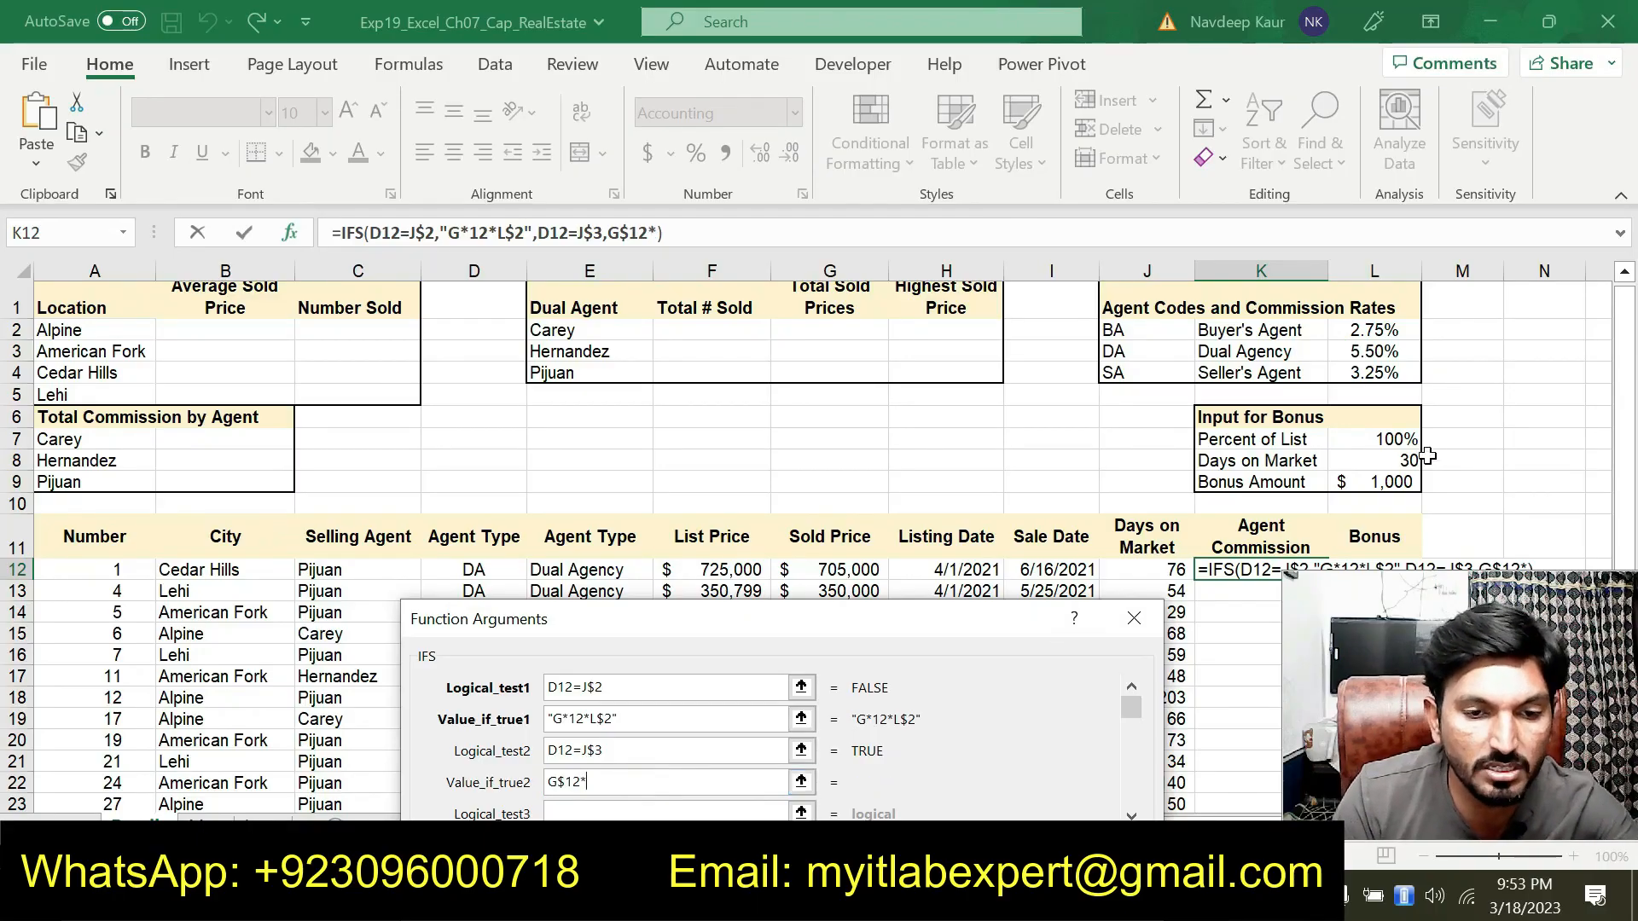
left_click(1380, 350)
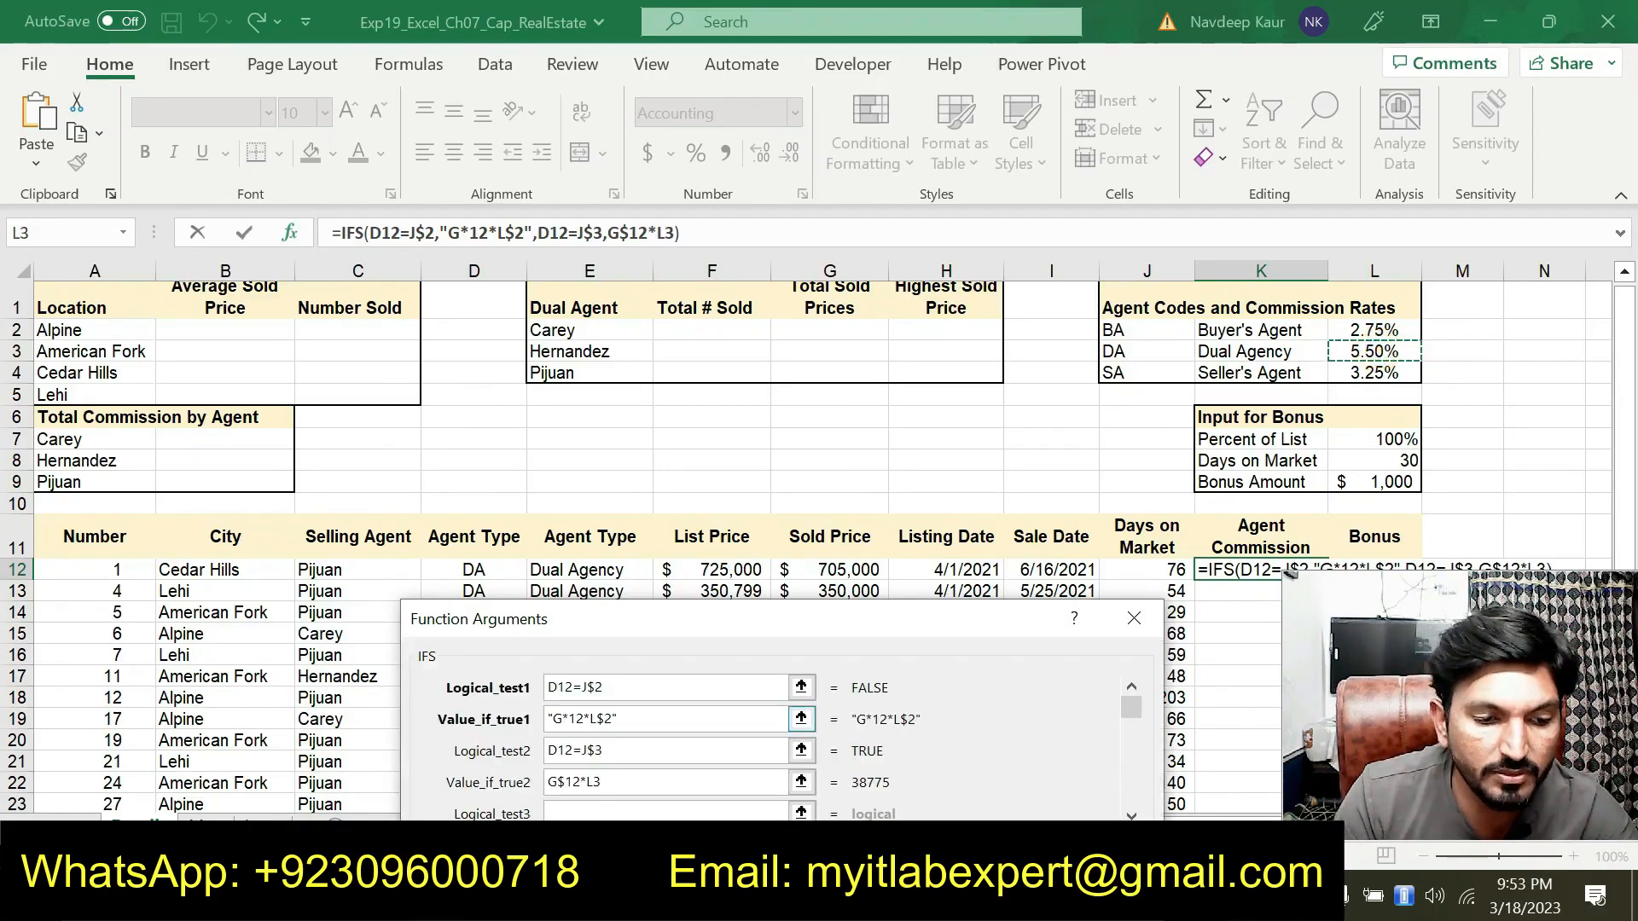
left_click(596, 783)
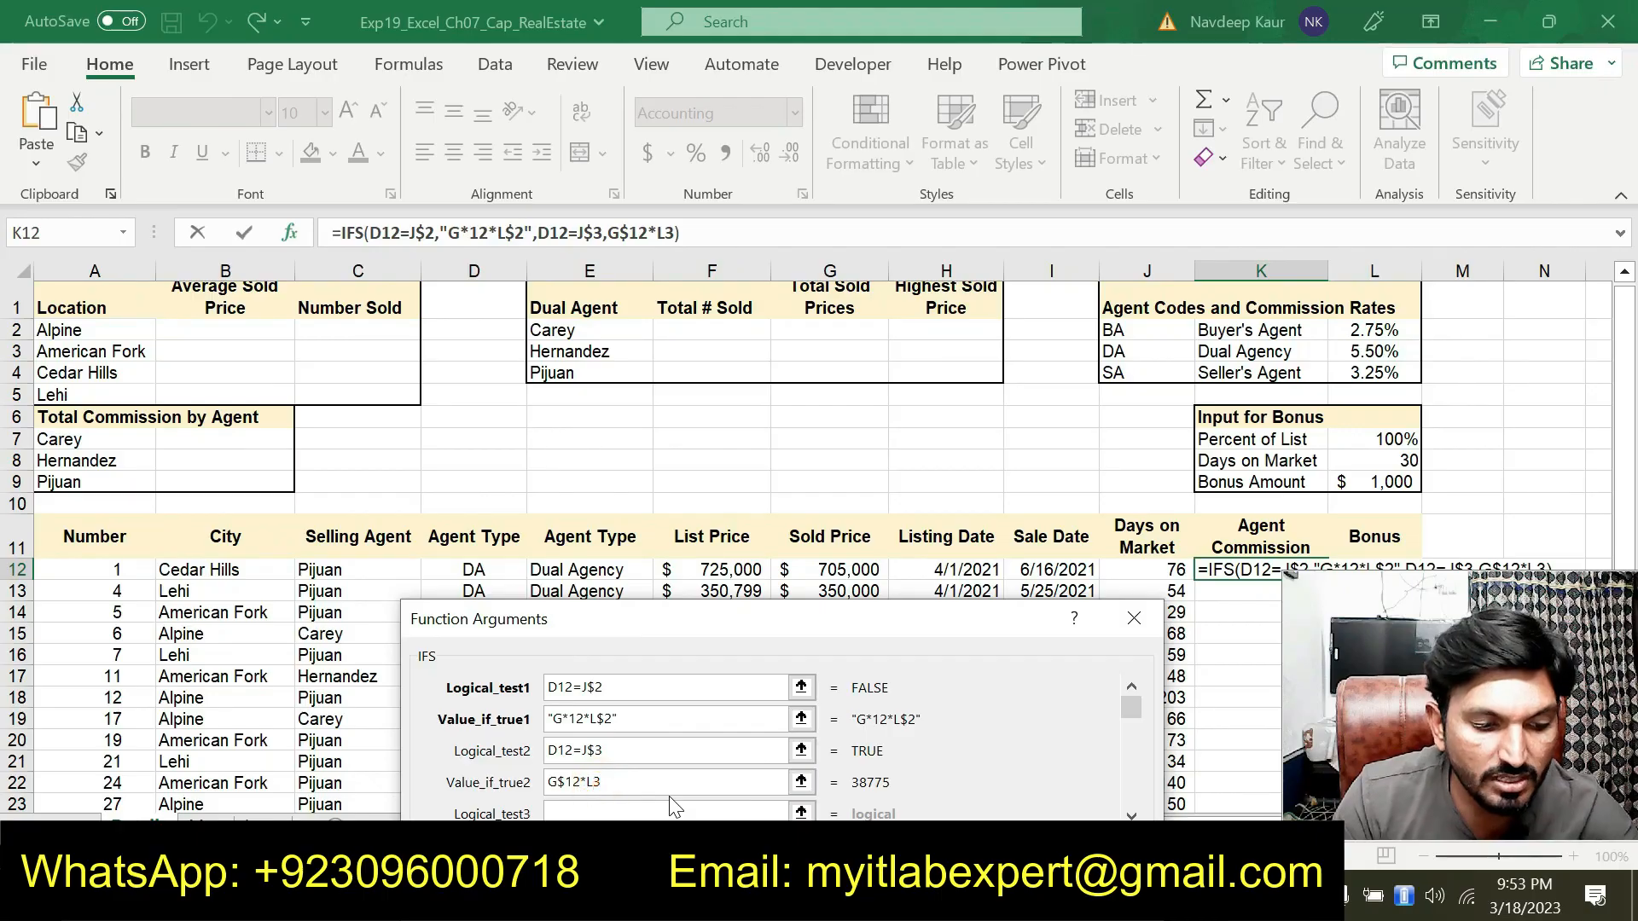
type("$")
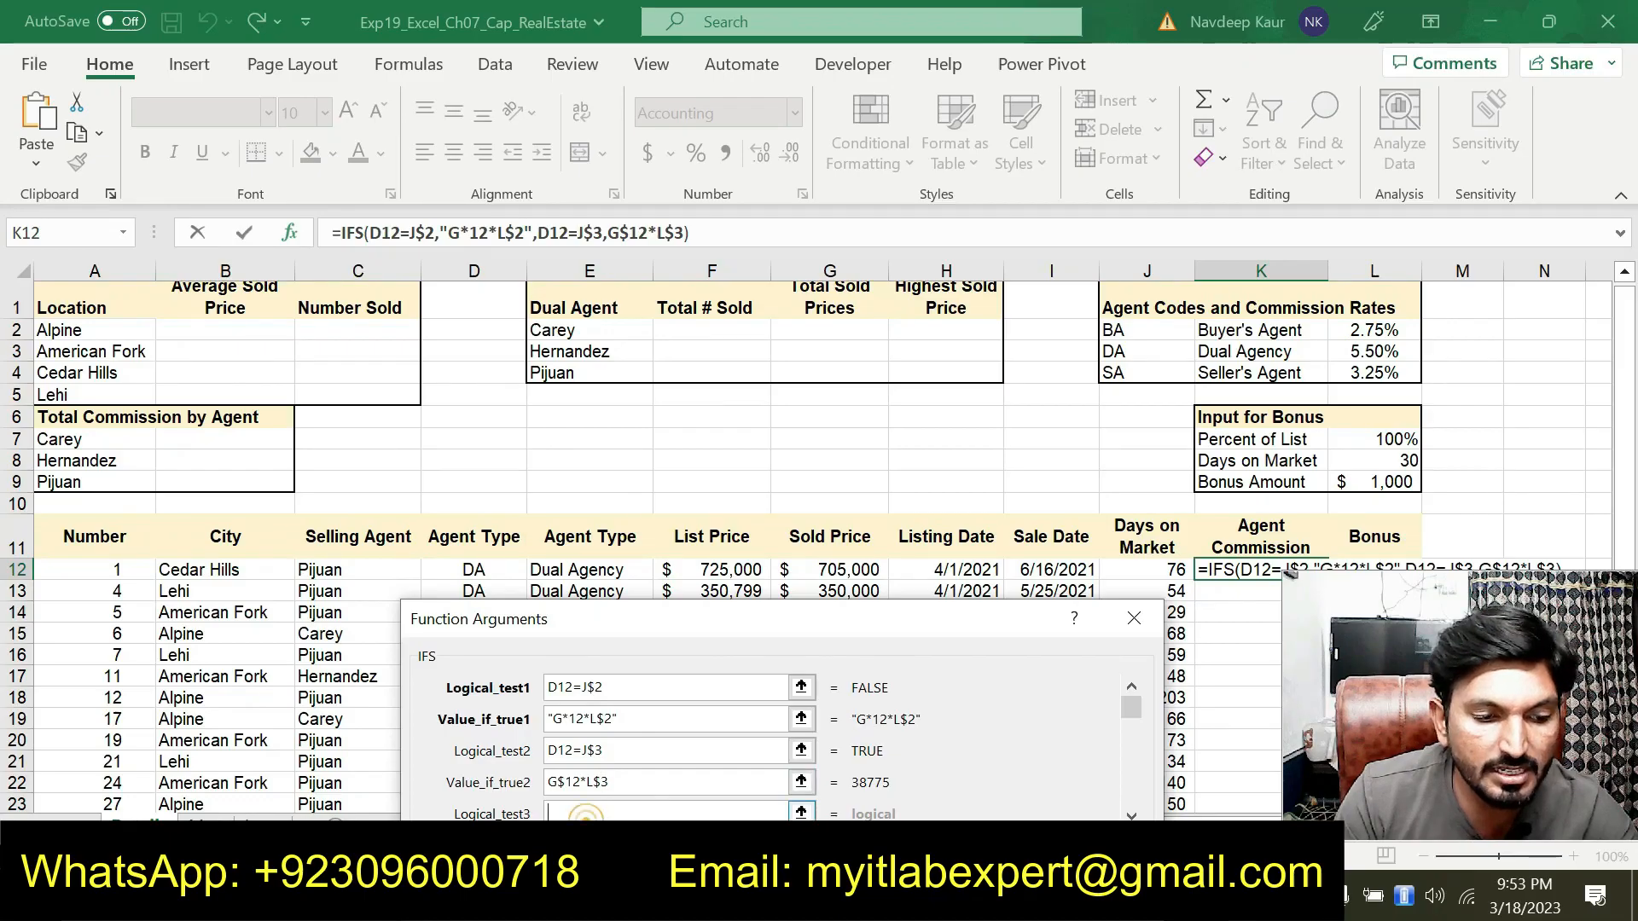
Set Logical_test3 to D12=J$4 for the Seller's Agent code
left_click(473, 569)
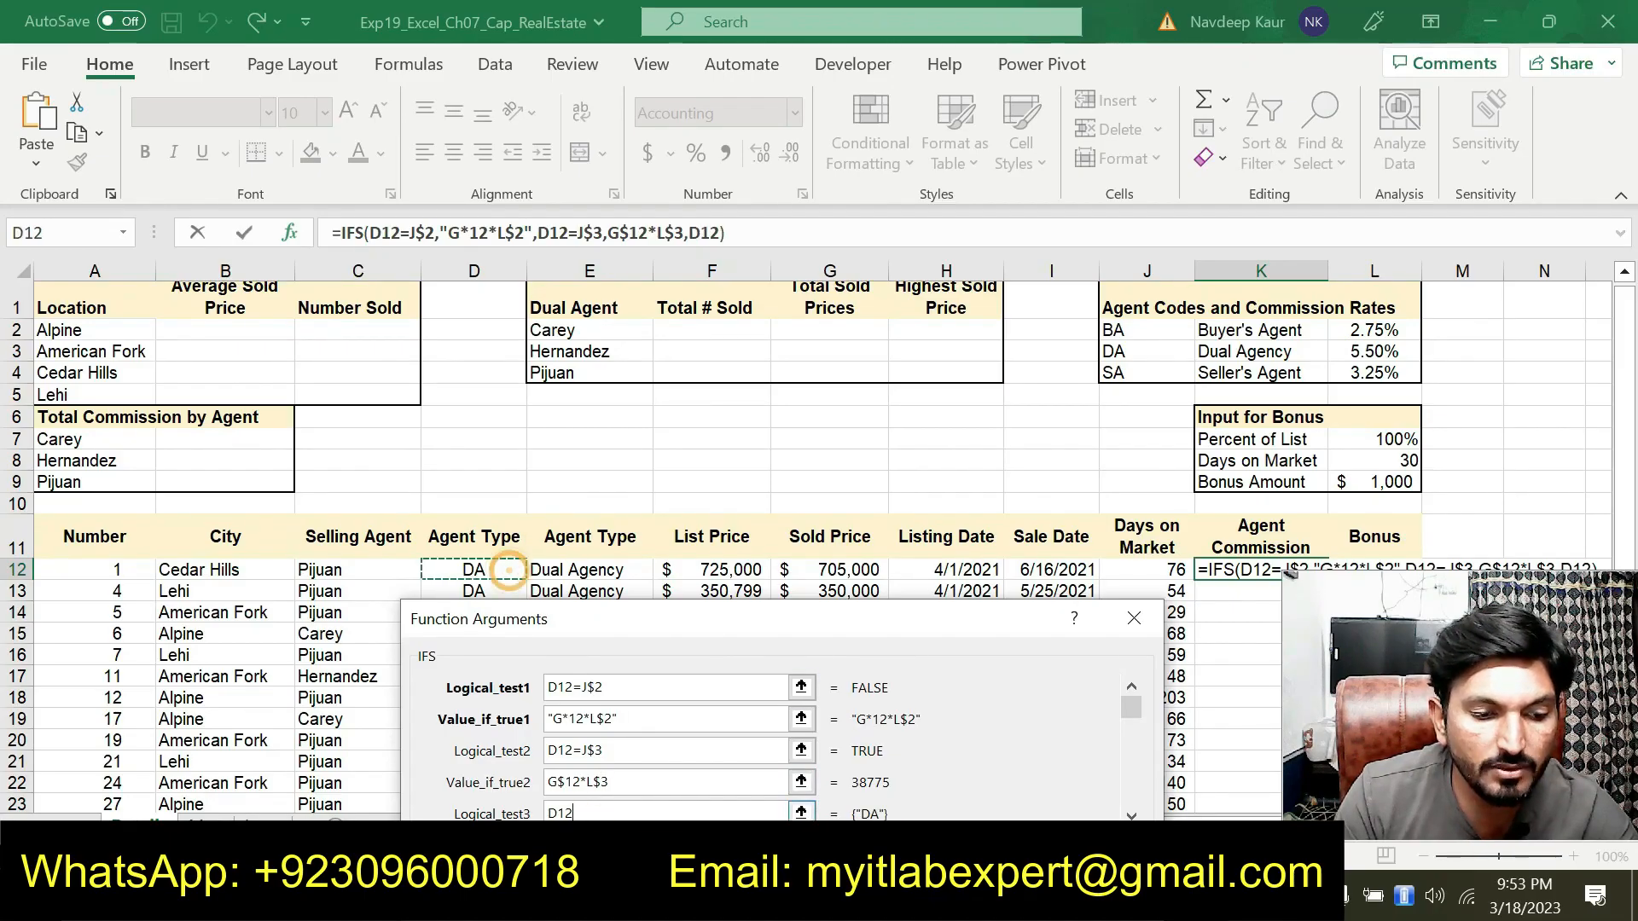
type("=")
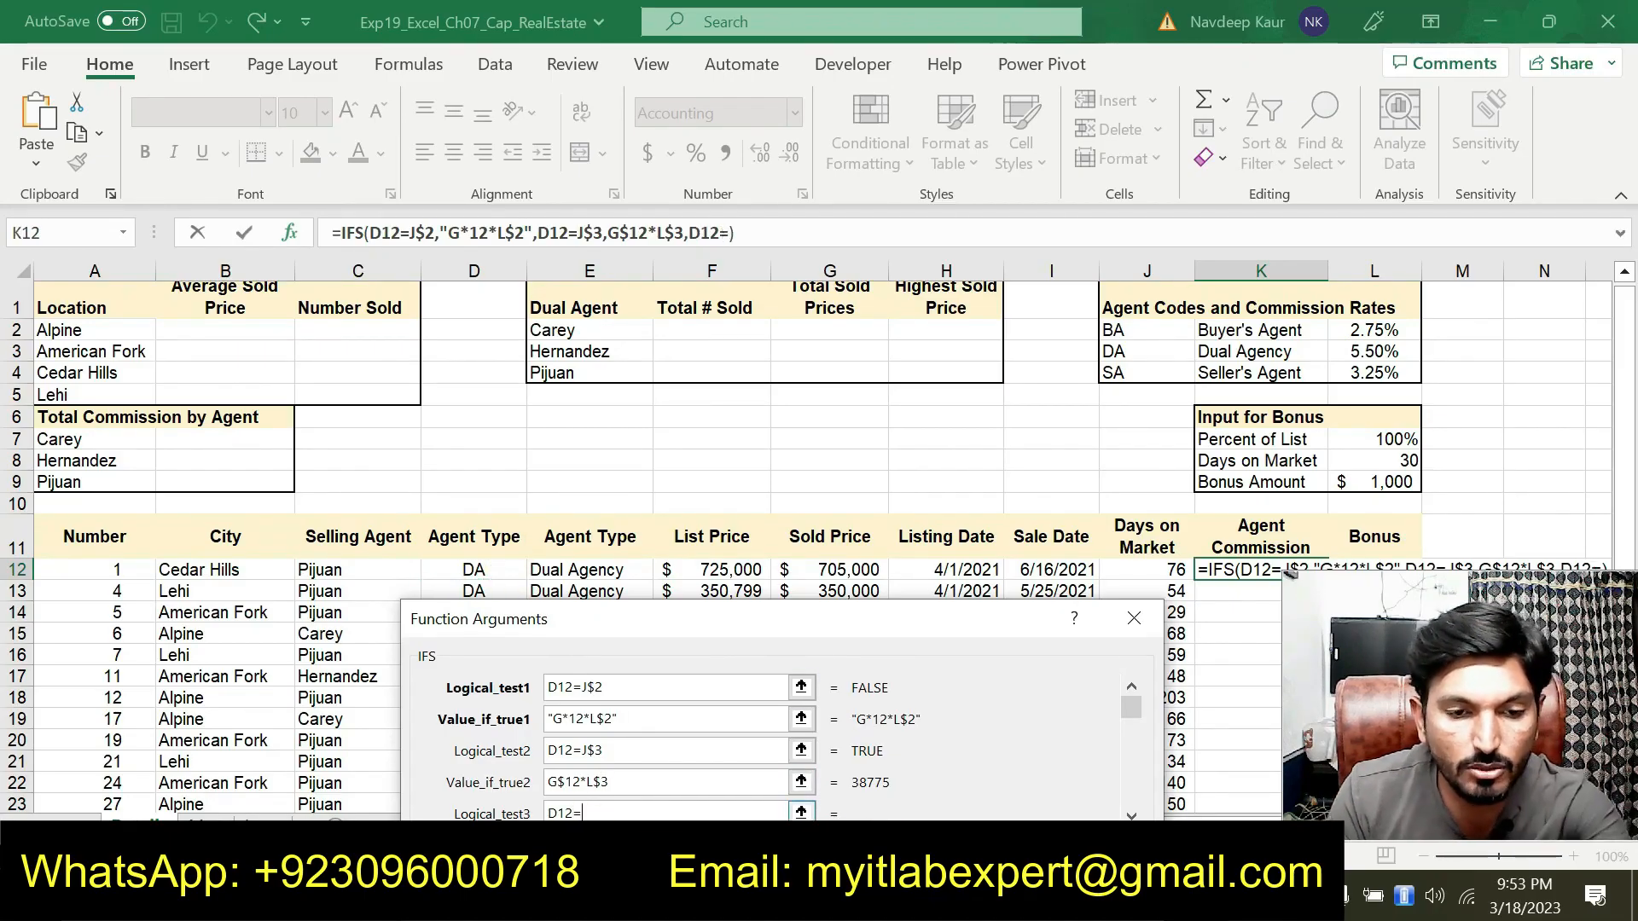
left_click(1114, 375)
left_click(588, 813)
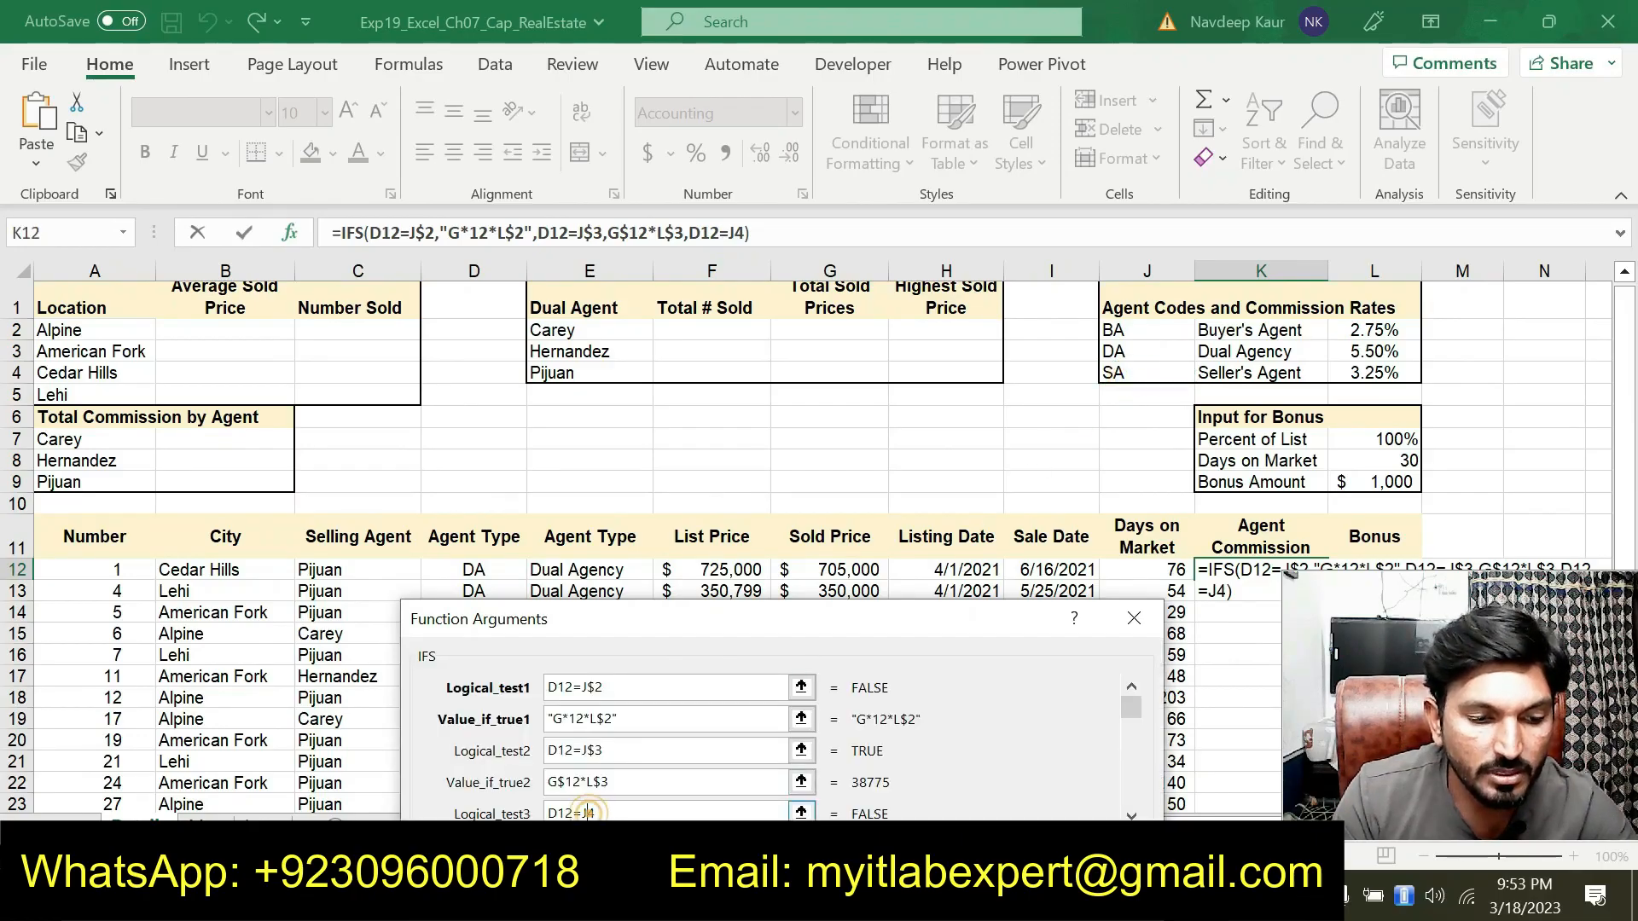
type("$")
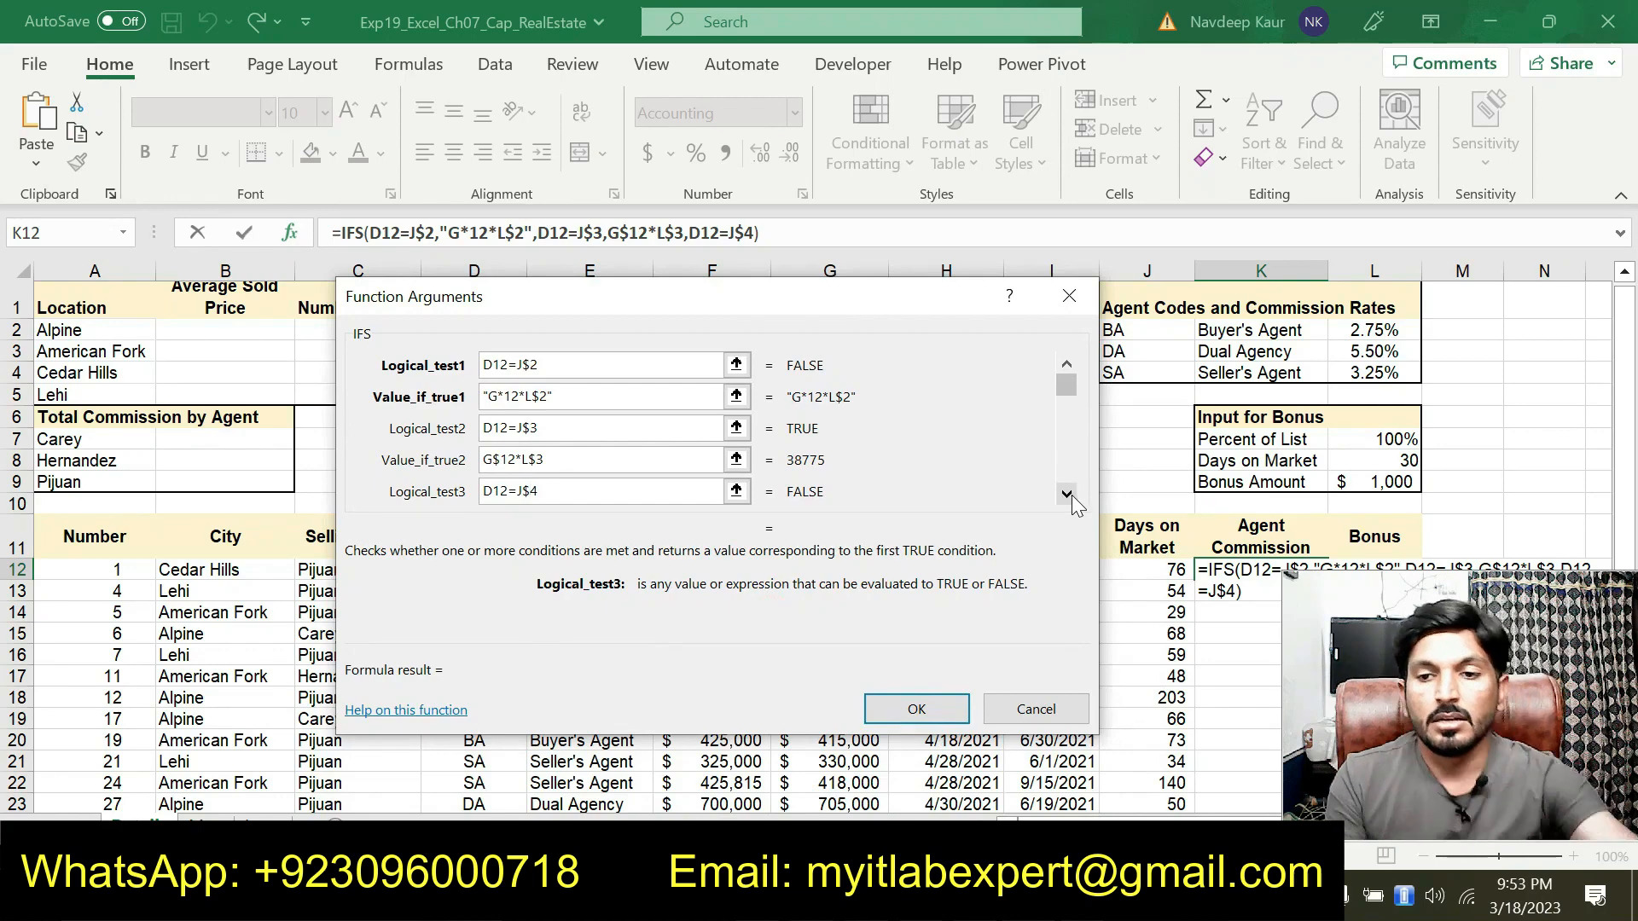
Set Value_if_true3 to G$12*L$4 using the Seller's Agent rate and finish the IFS function
left_click(1068, 495)
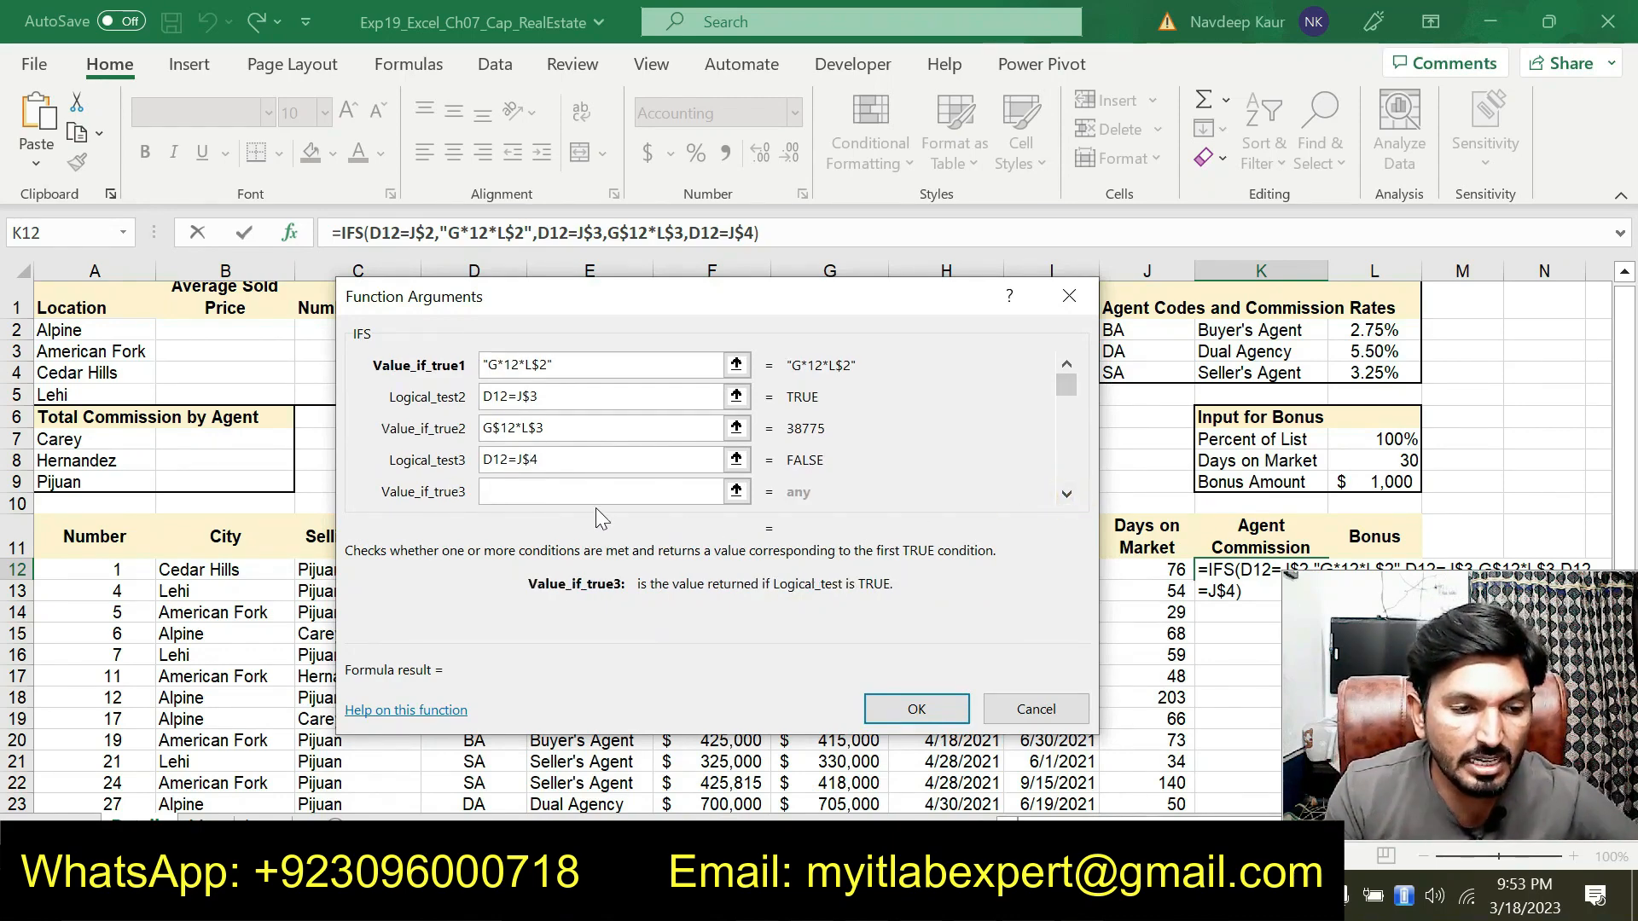
left_click_drag(645, 310, 666, 522)
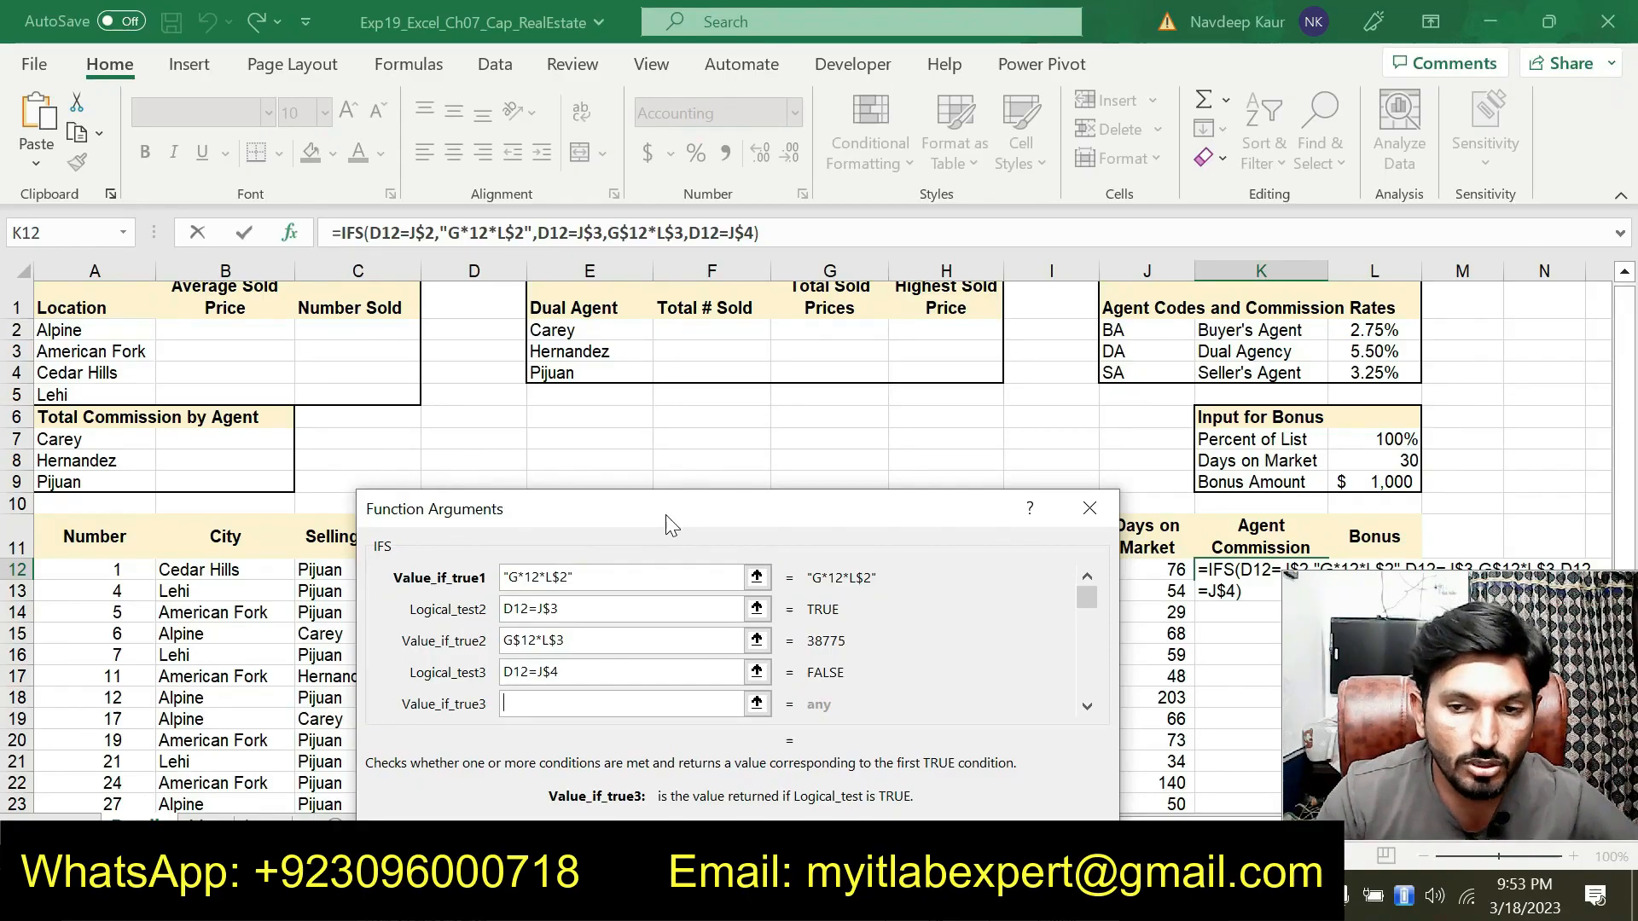
left_click_drag(589, 510, 603, 639)
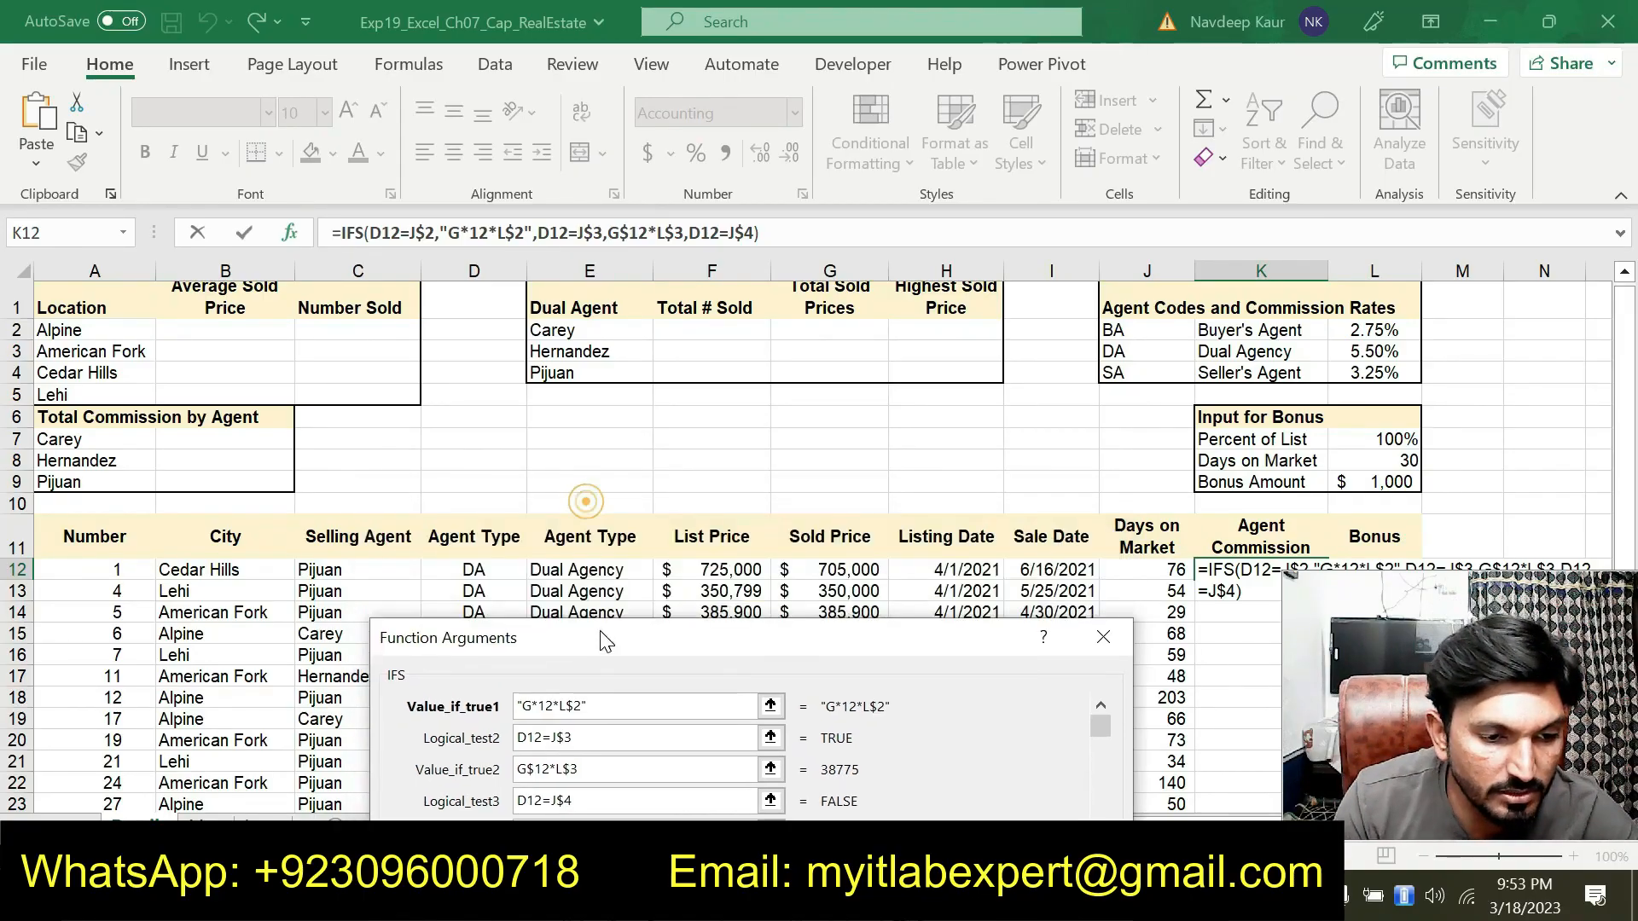
left_click(841, 572)
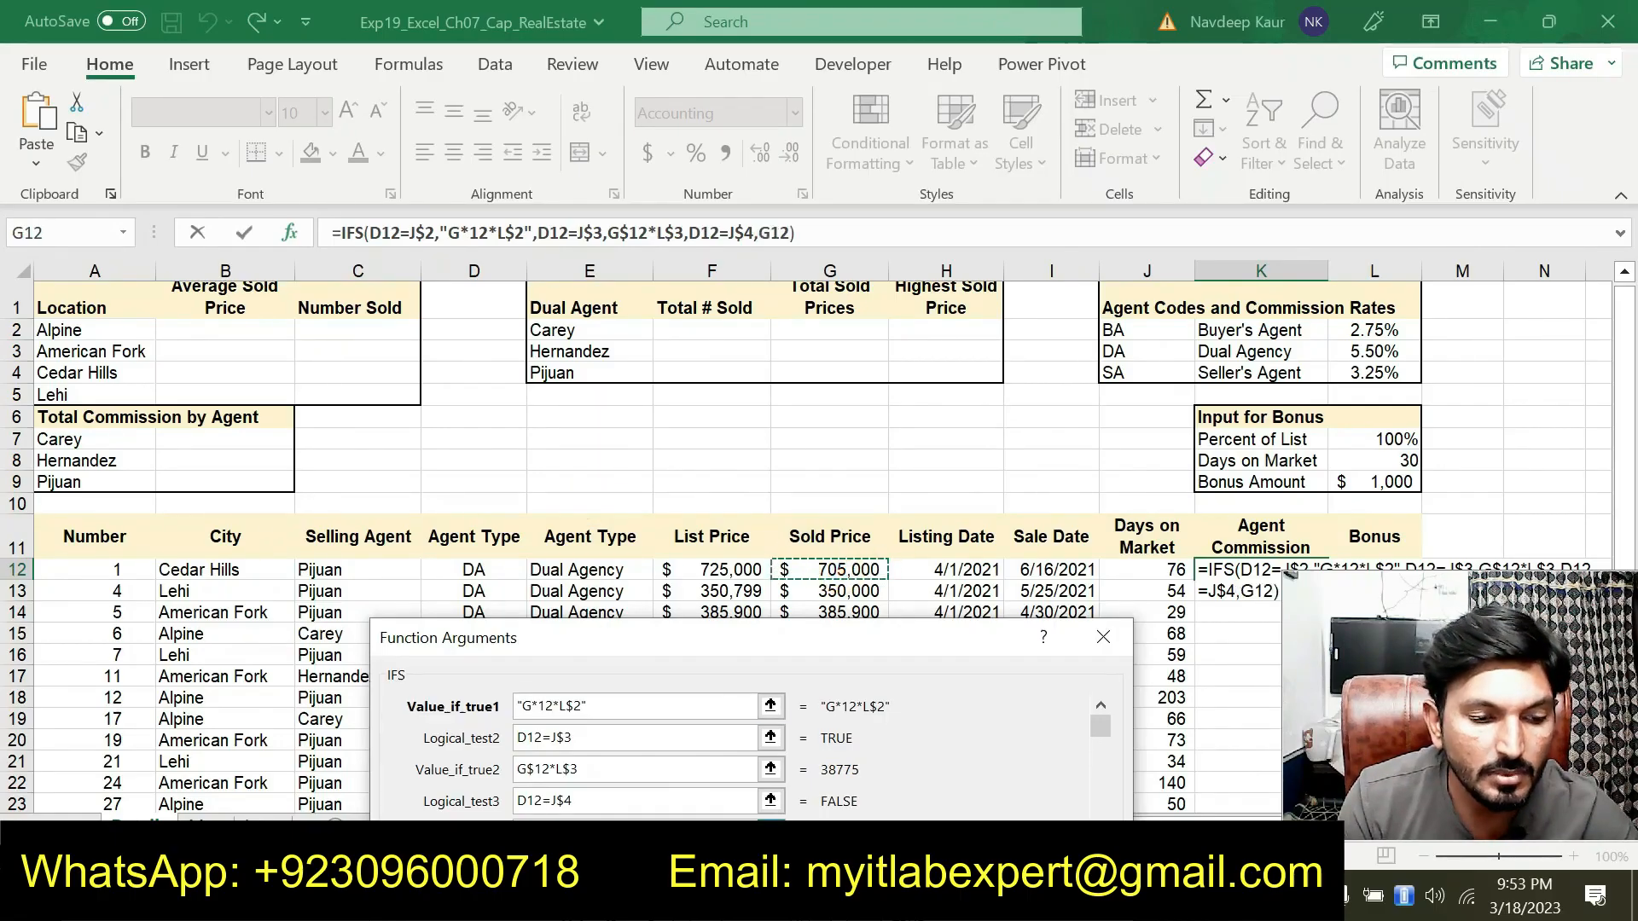
left_click(527, 831)
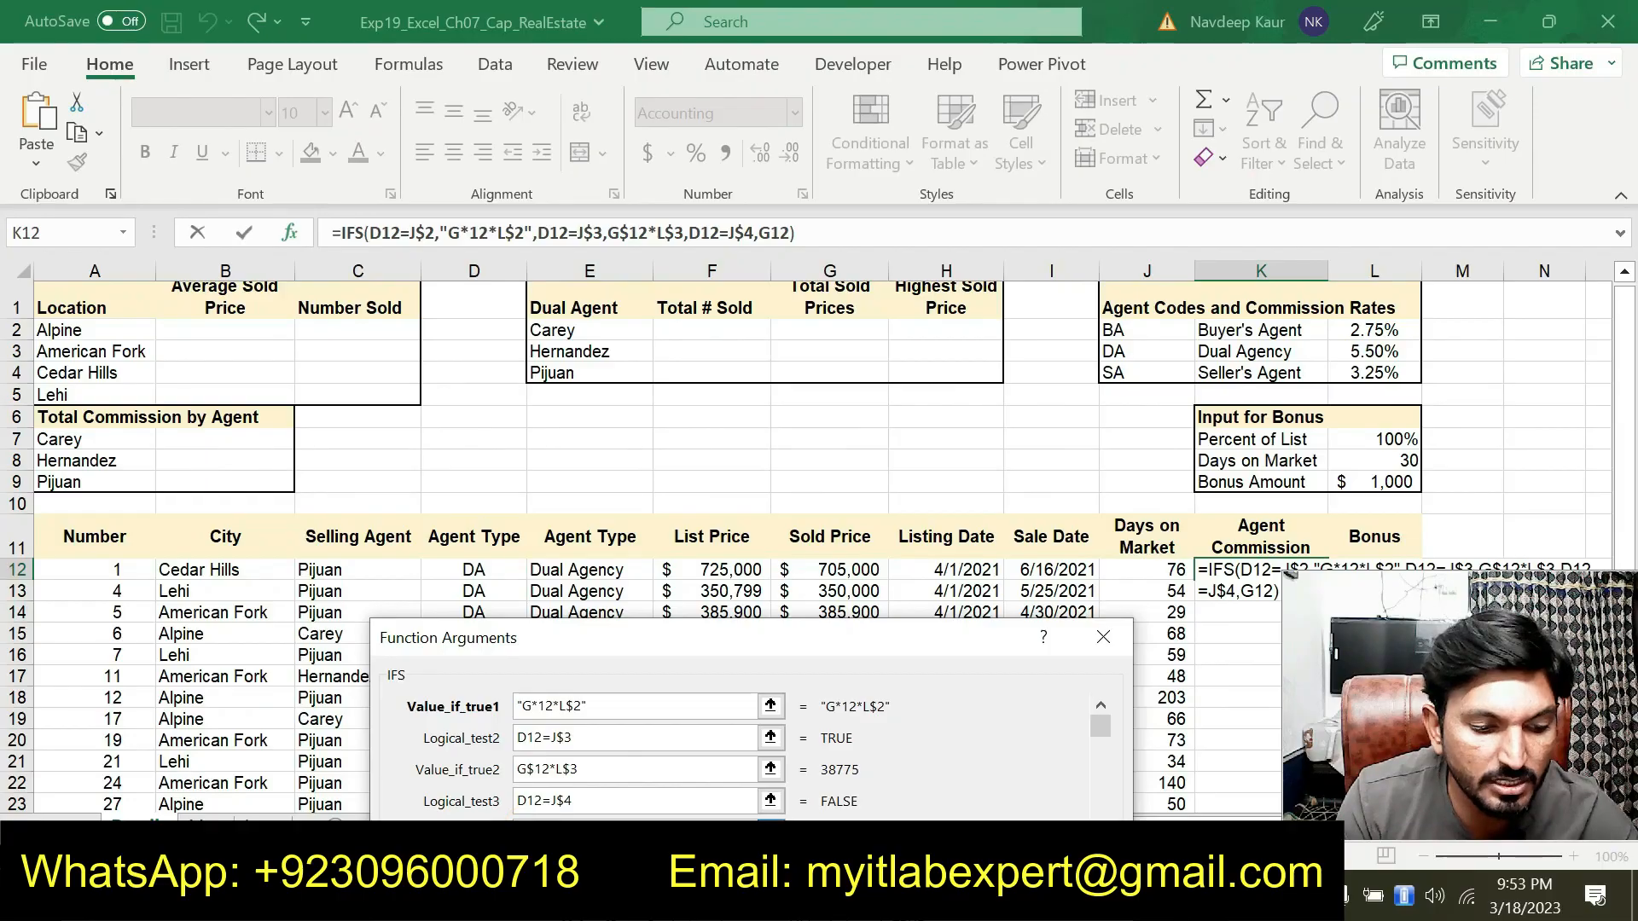
type("$12*")
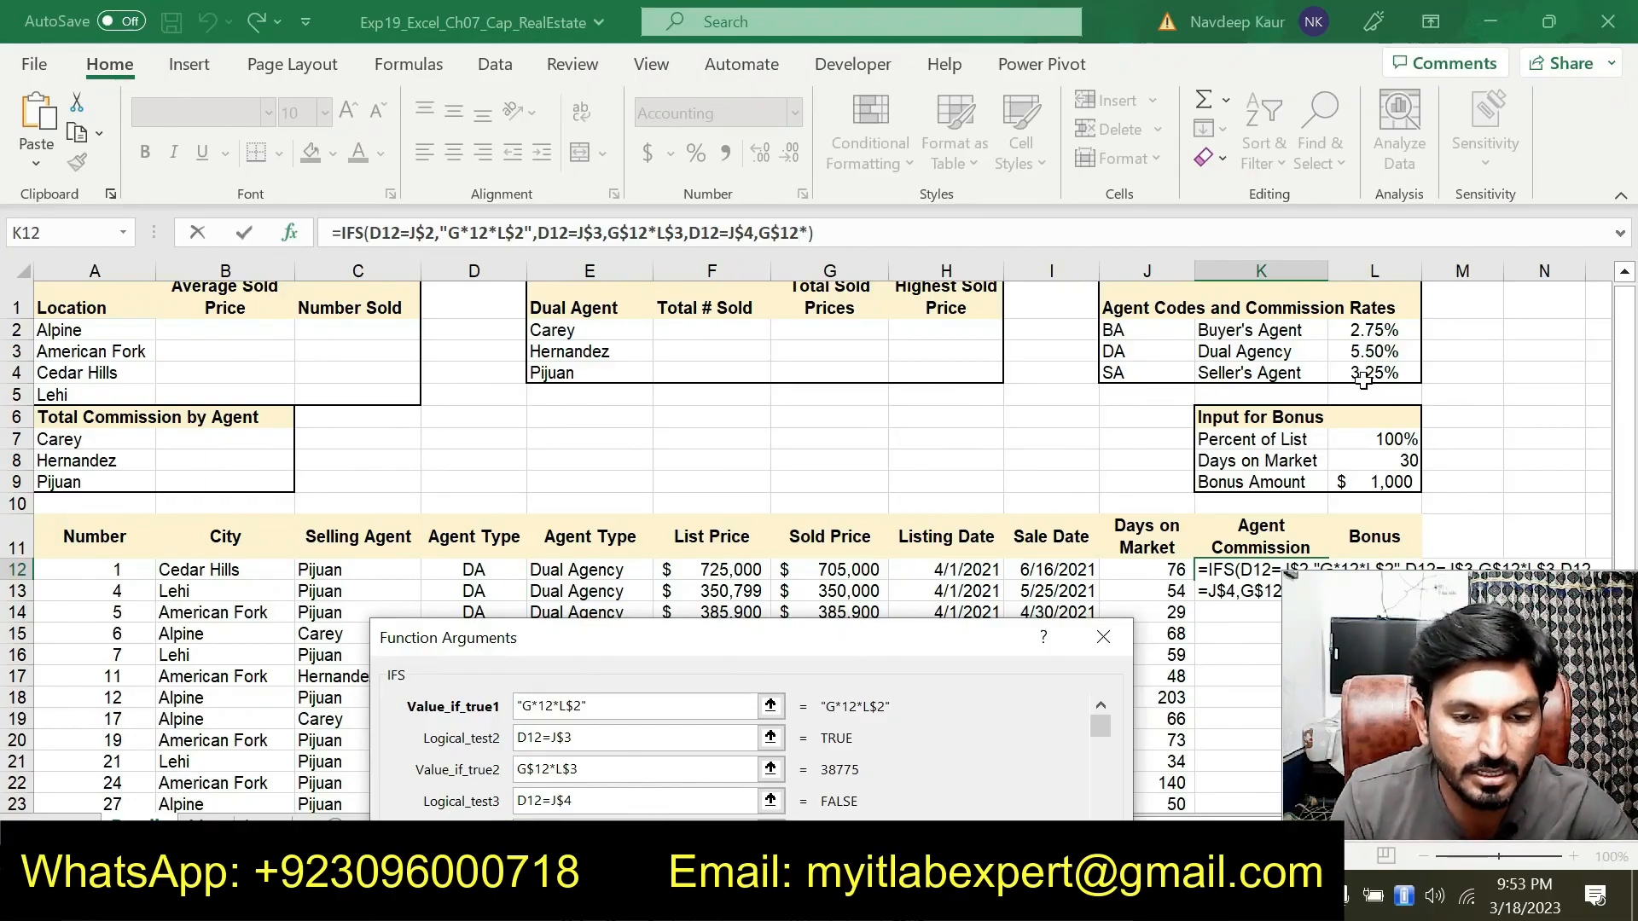
left_click(1364, 376)
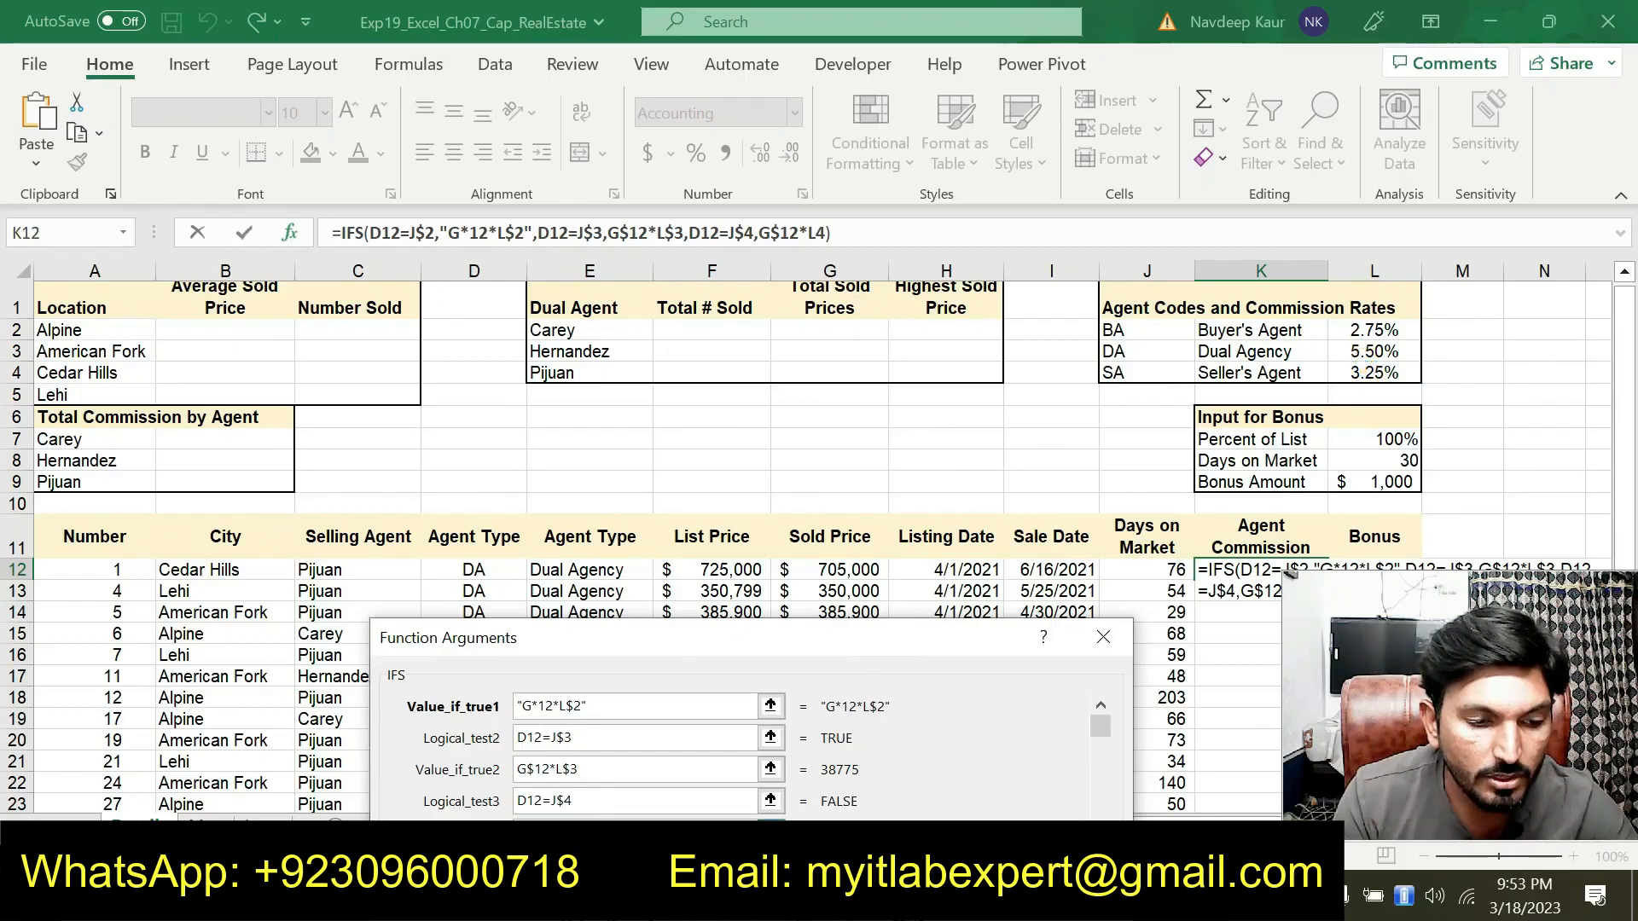
left_click(563, 832)
type("$")
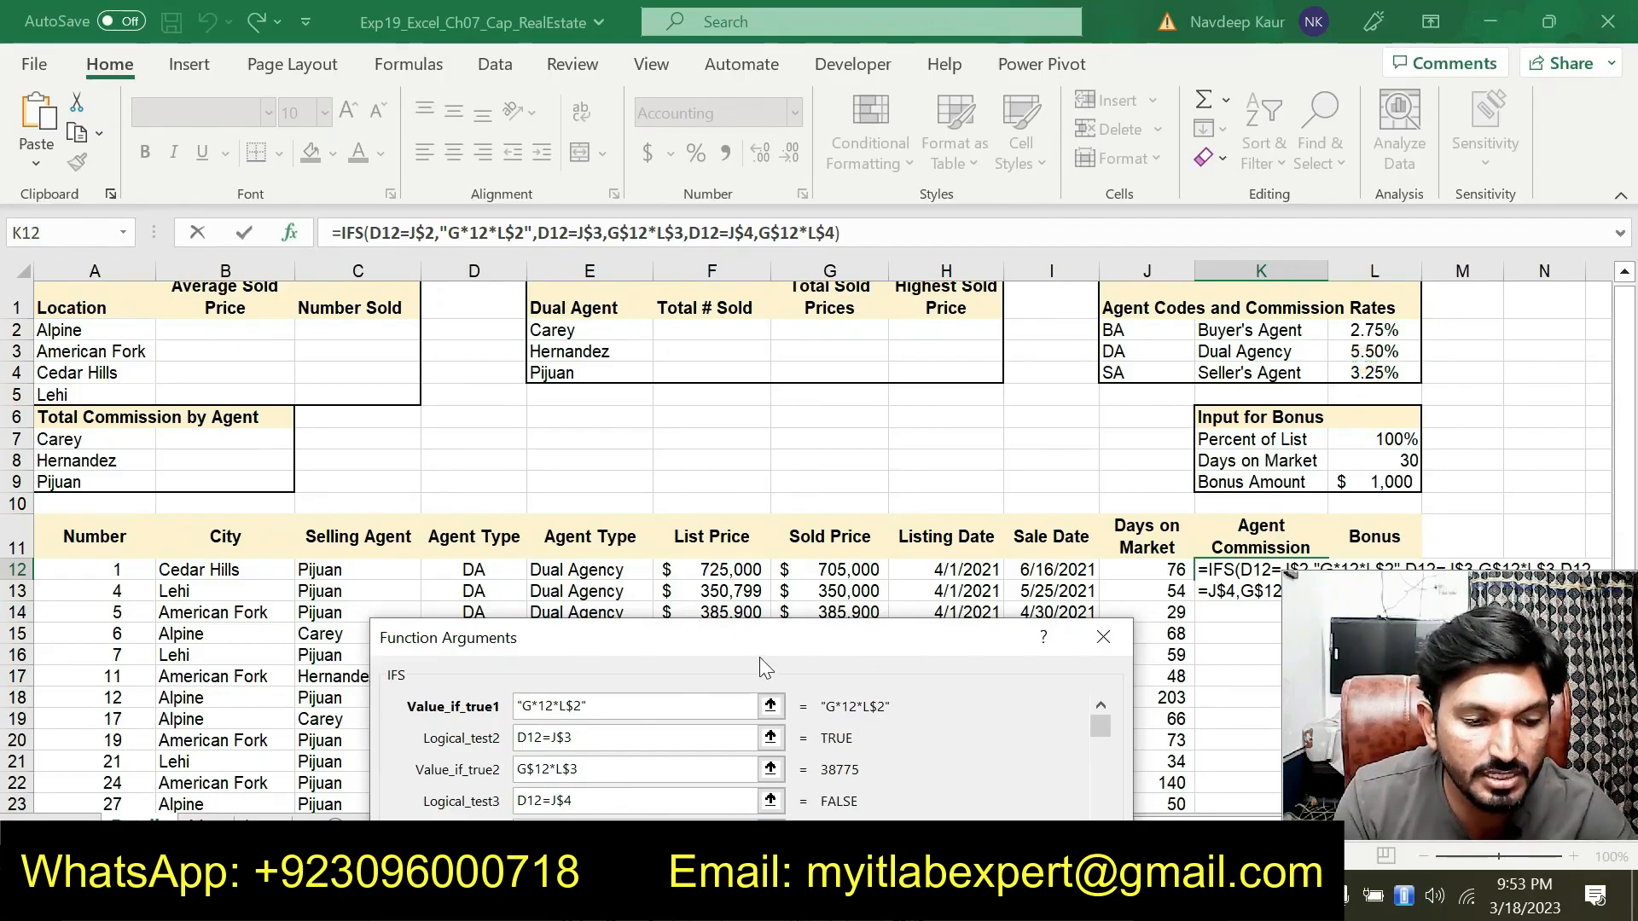
left_click_drag(761, 648, 795, 375)
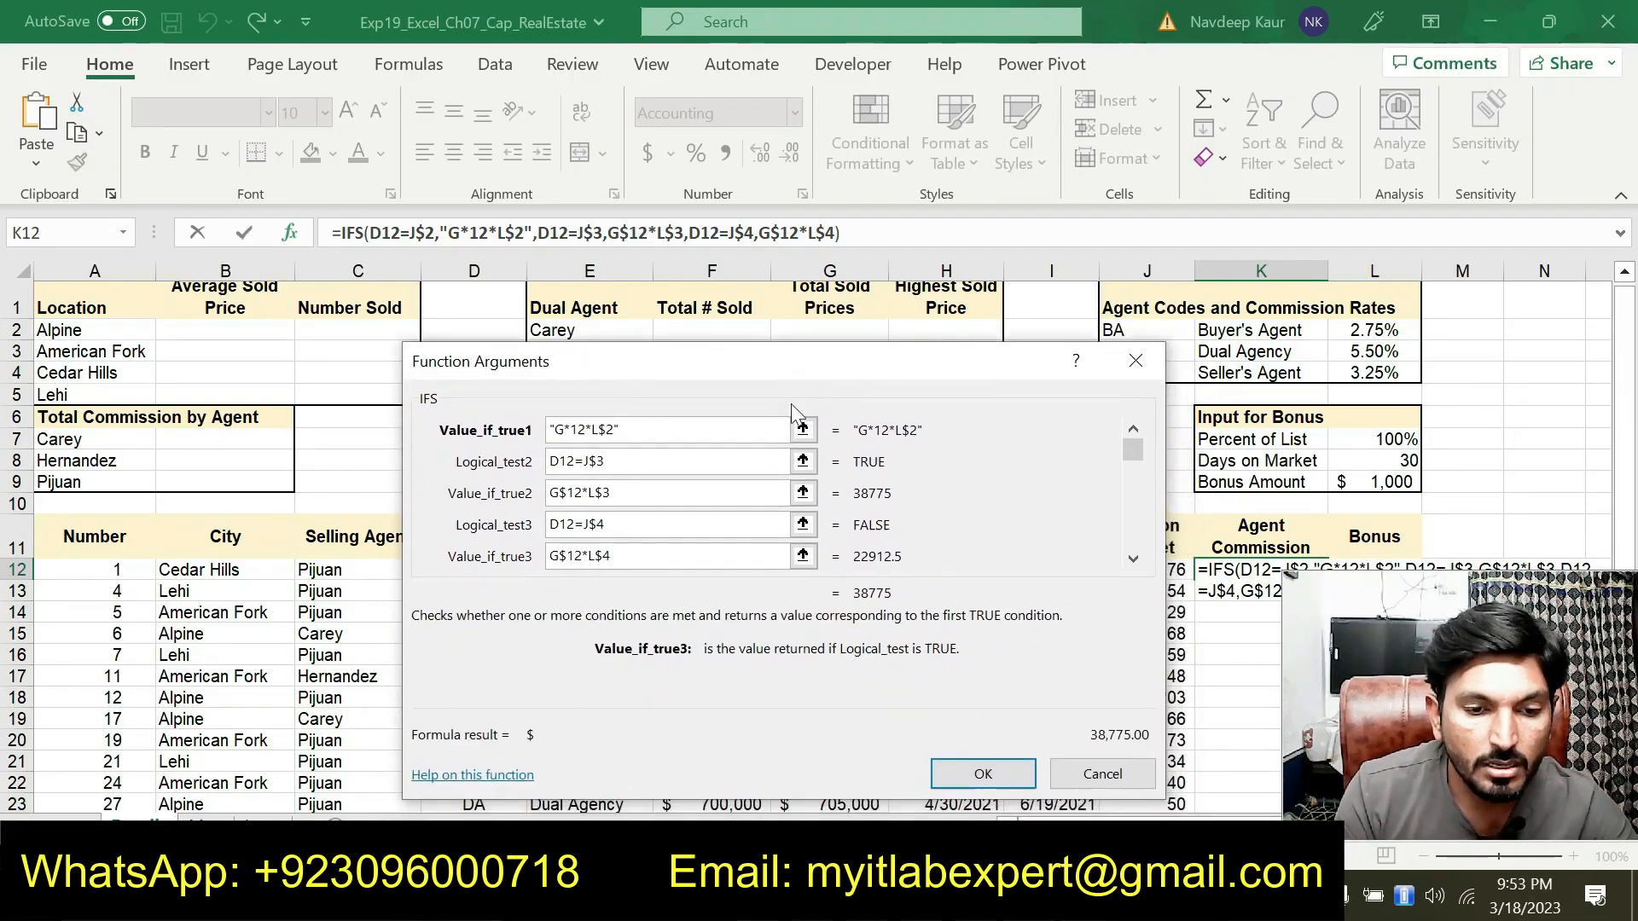
left_click(978, 774)
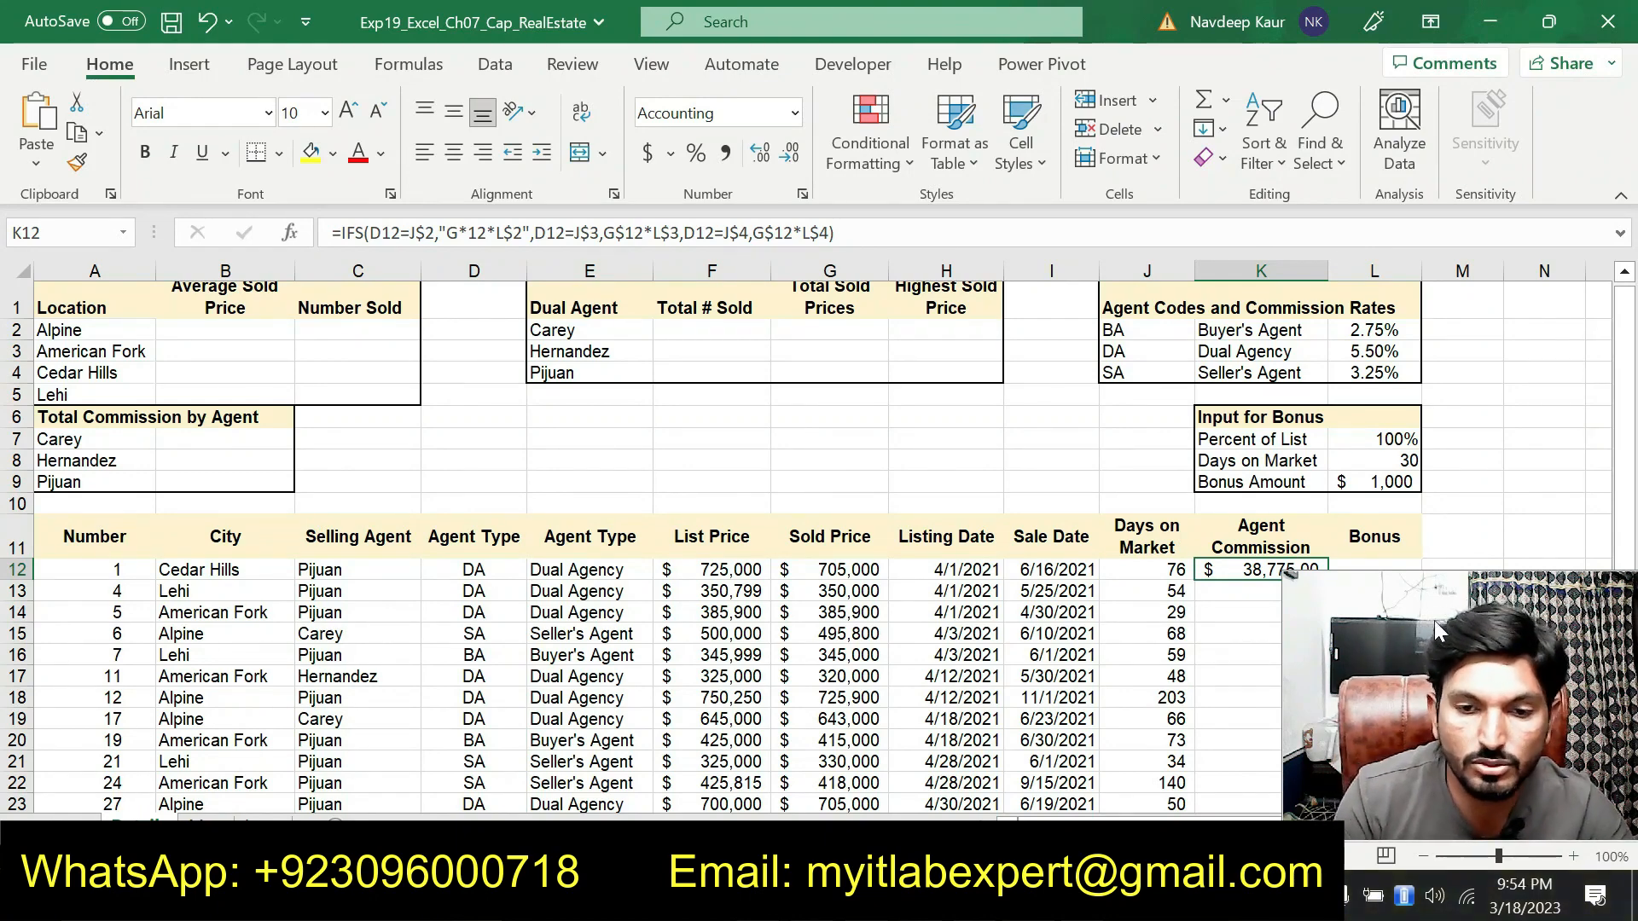
Copy the K12 commission formula down the Agent Commission column
scroll(762, 529, "down", 2)
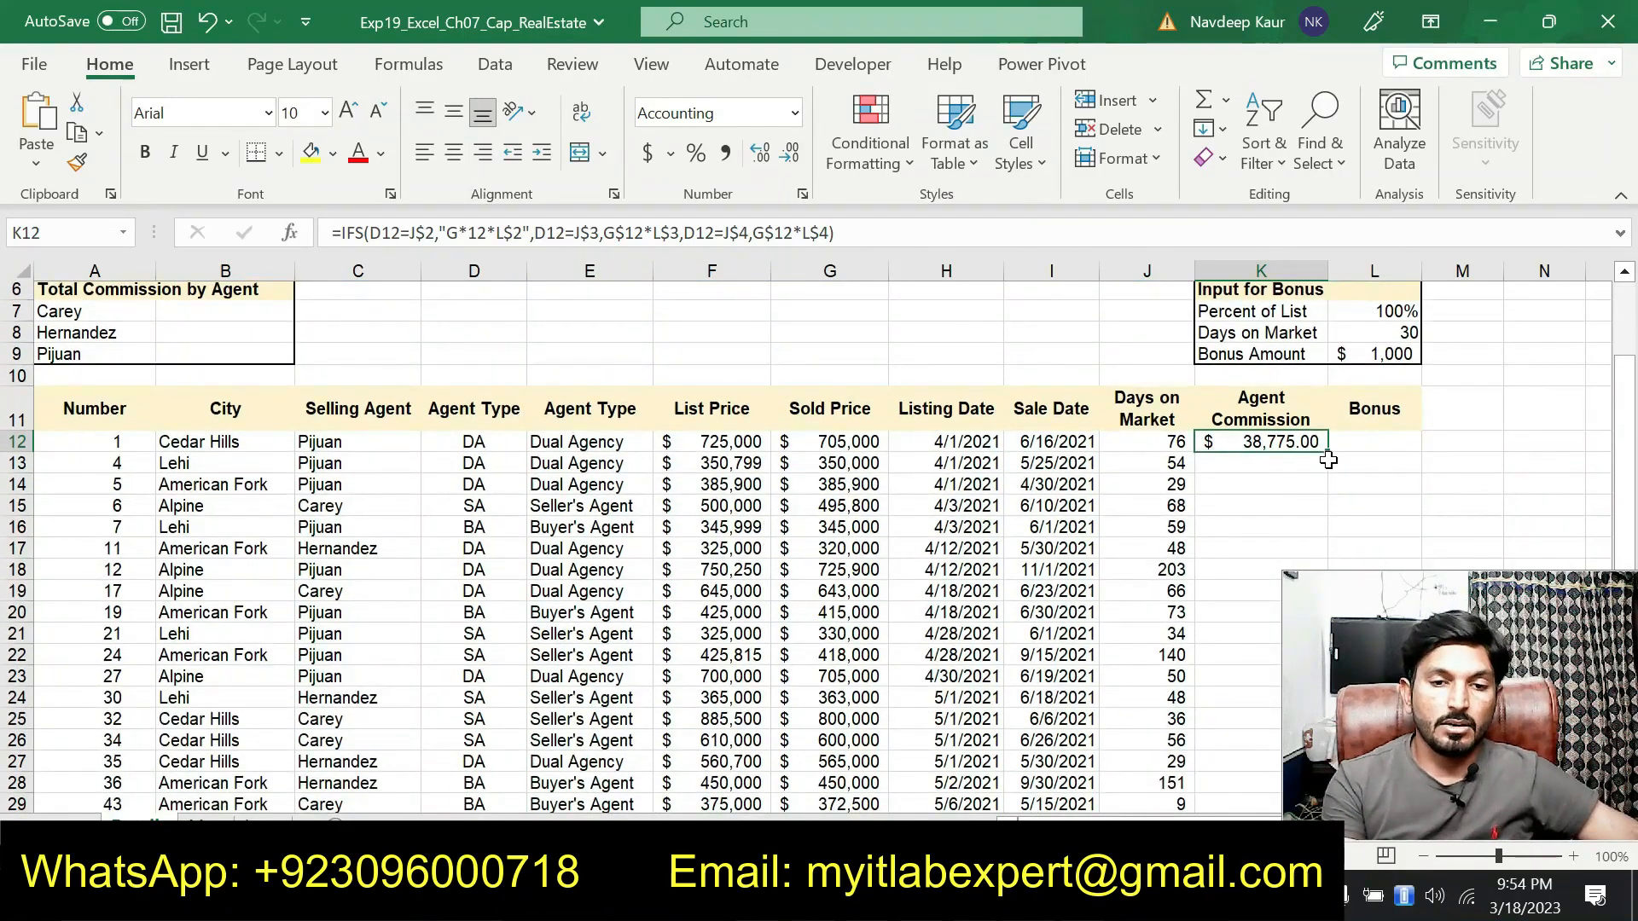
left_click_drag(1328, 460, 1254, 772)
scroll(965, 608, "up", 4)
scroll(964, 607, "up", 1)
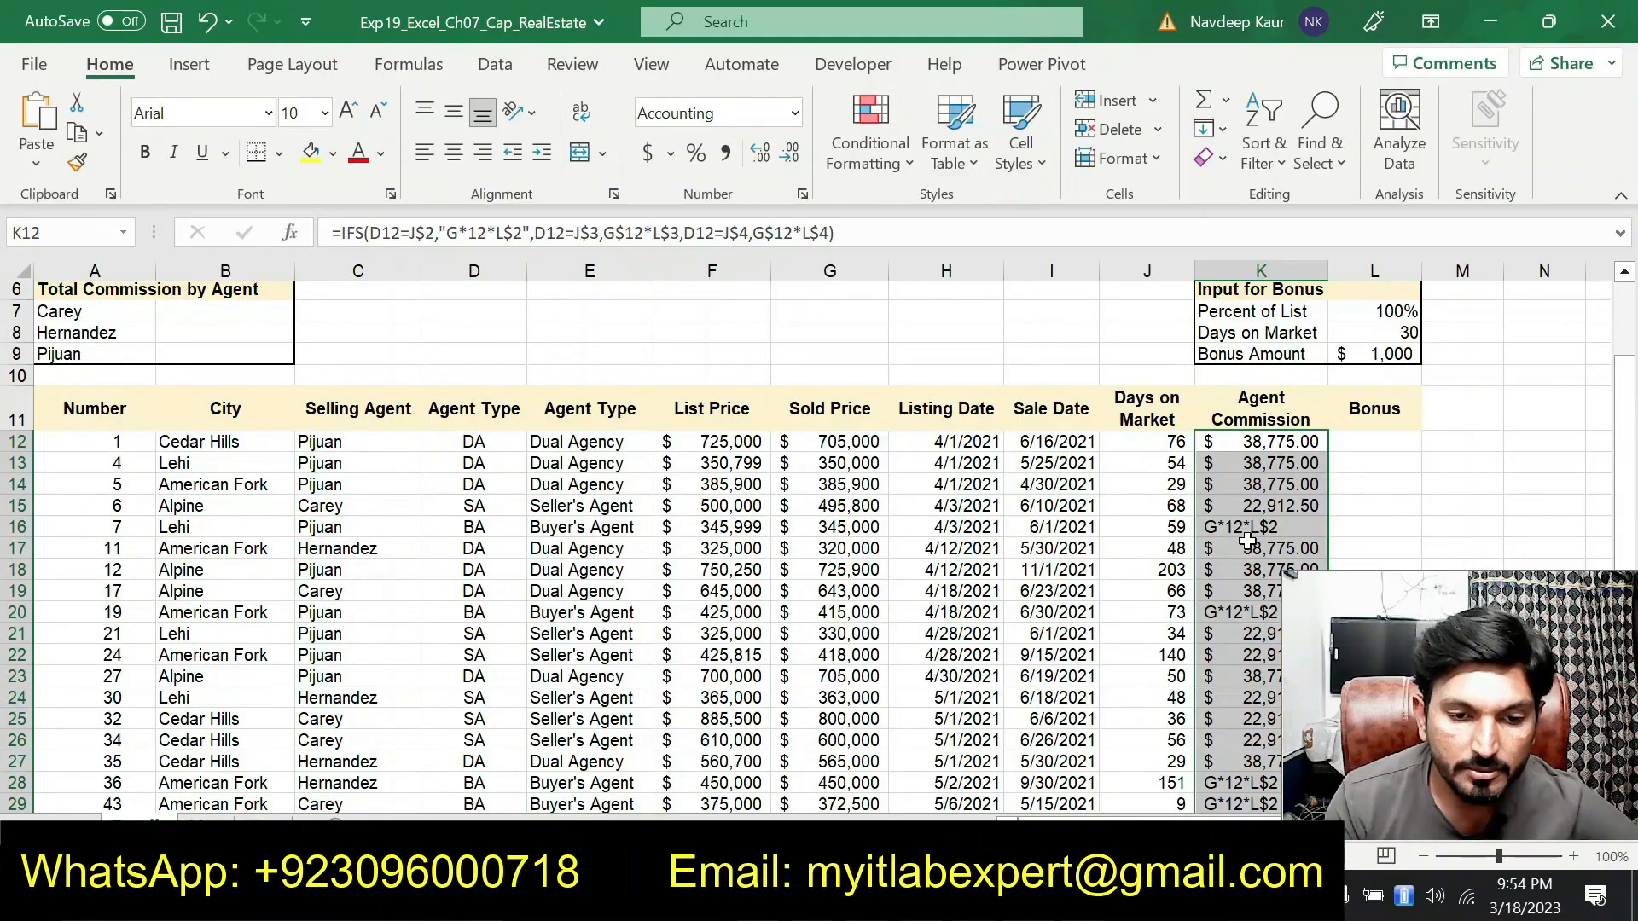
Reopen K12's IFS arguments and correct Value_if_true1 to G$12*L$2 without quotes
key("F2")
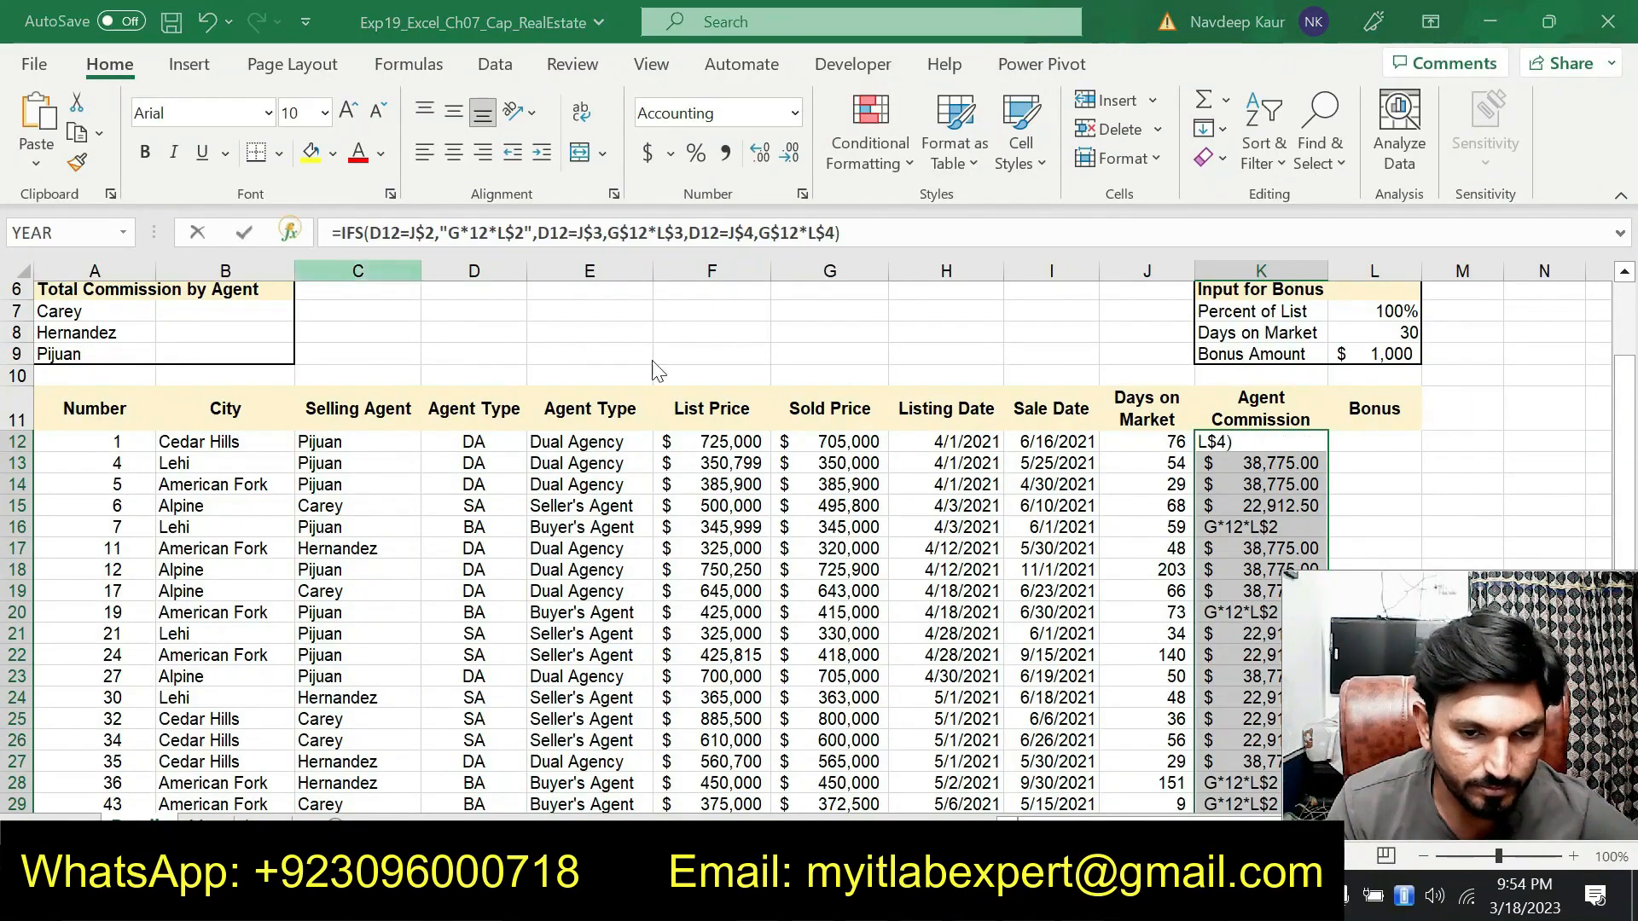
left_click(290, 233)
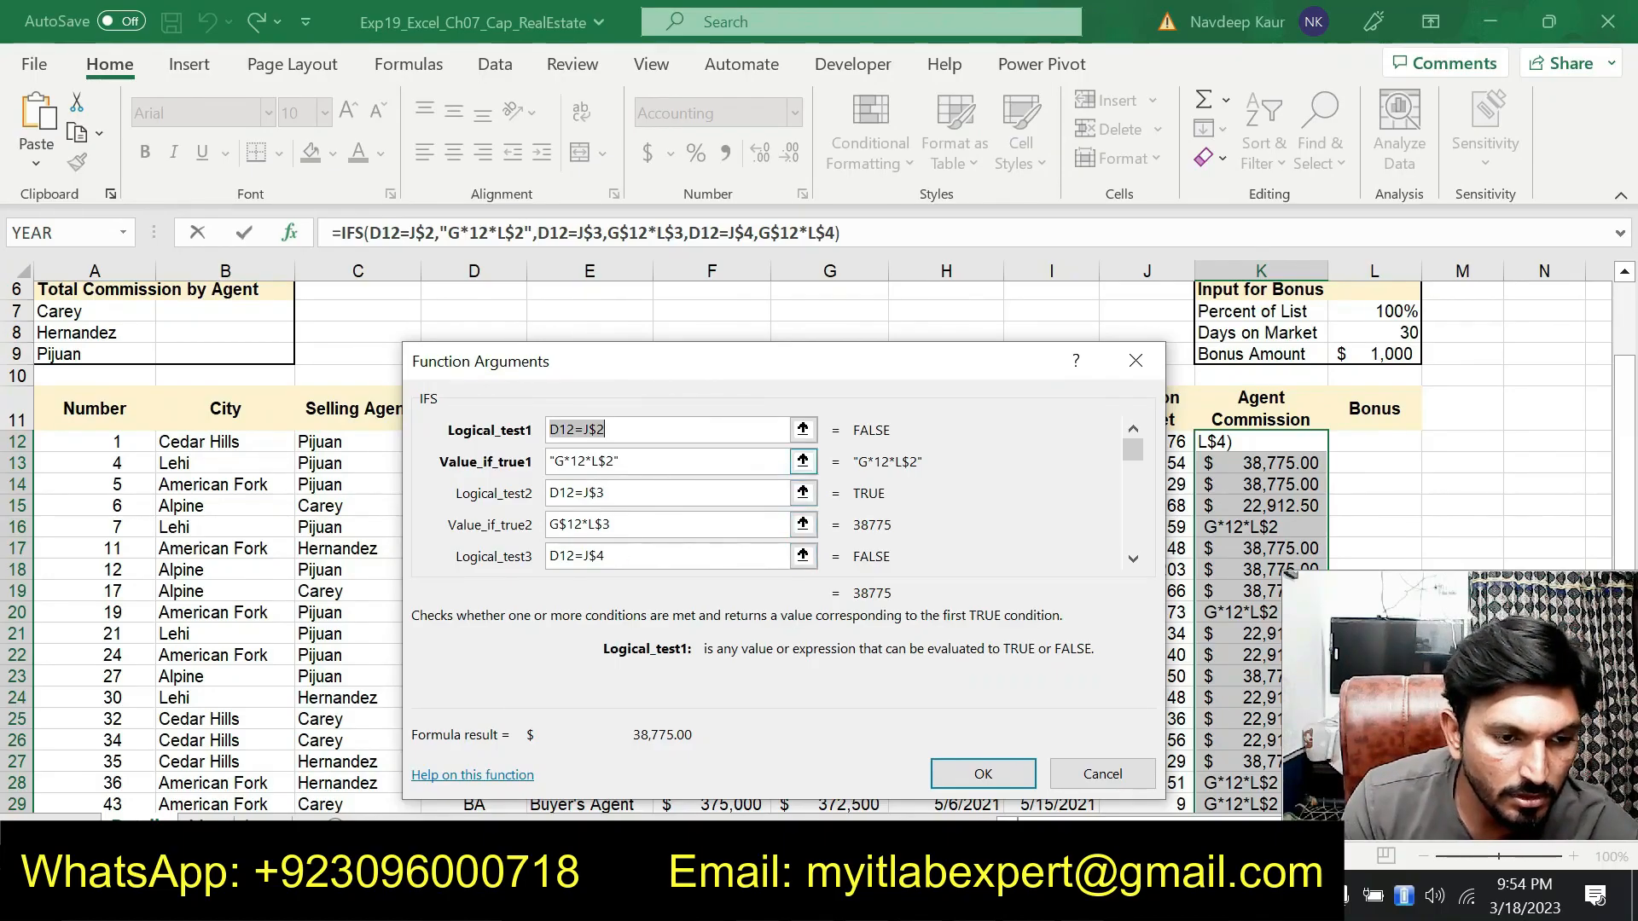
left_click(570, 462)
key("BackSpace")
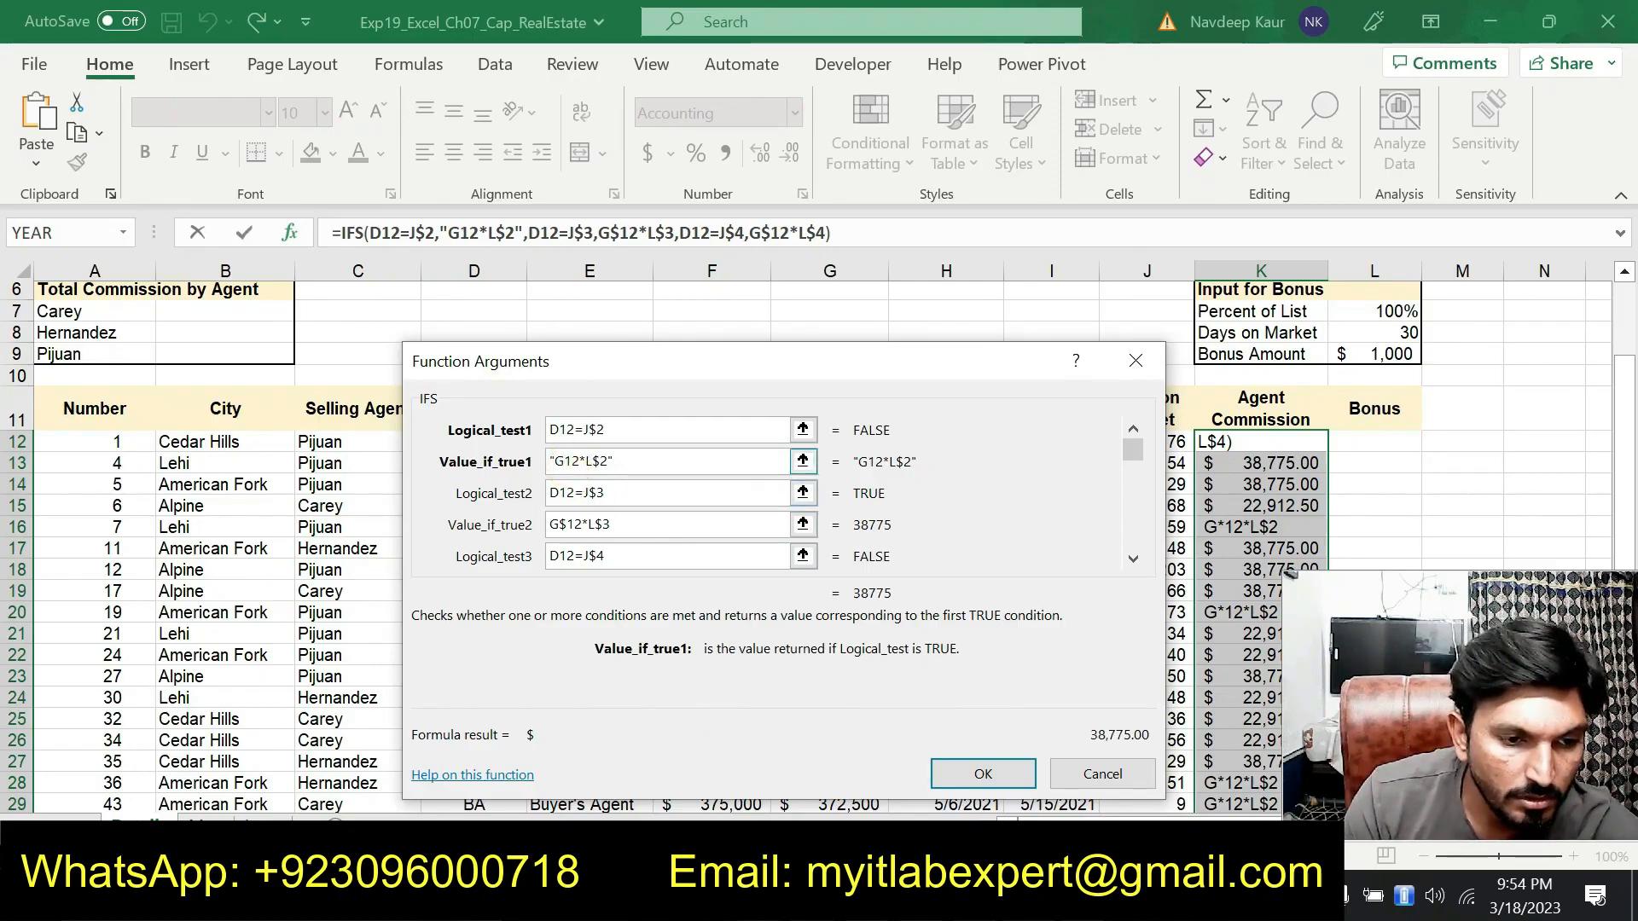
left_click(552, 462)
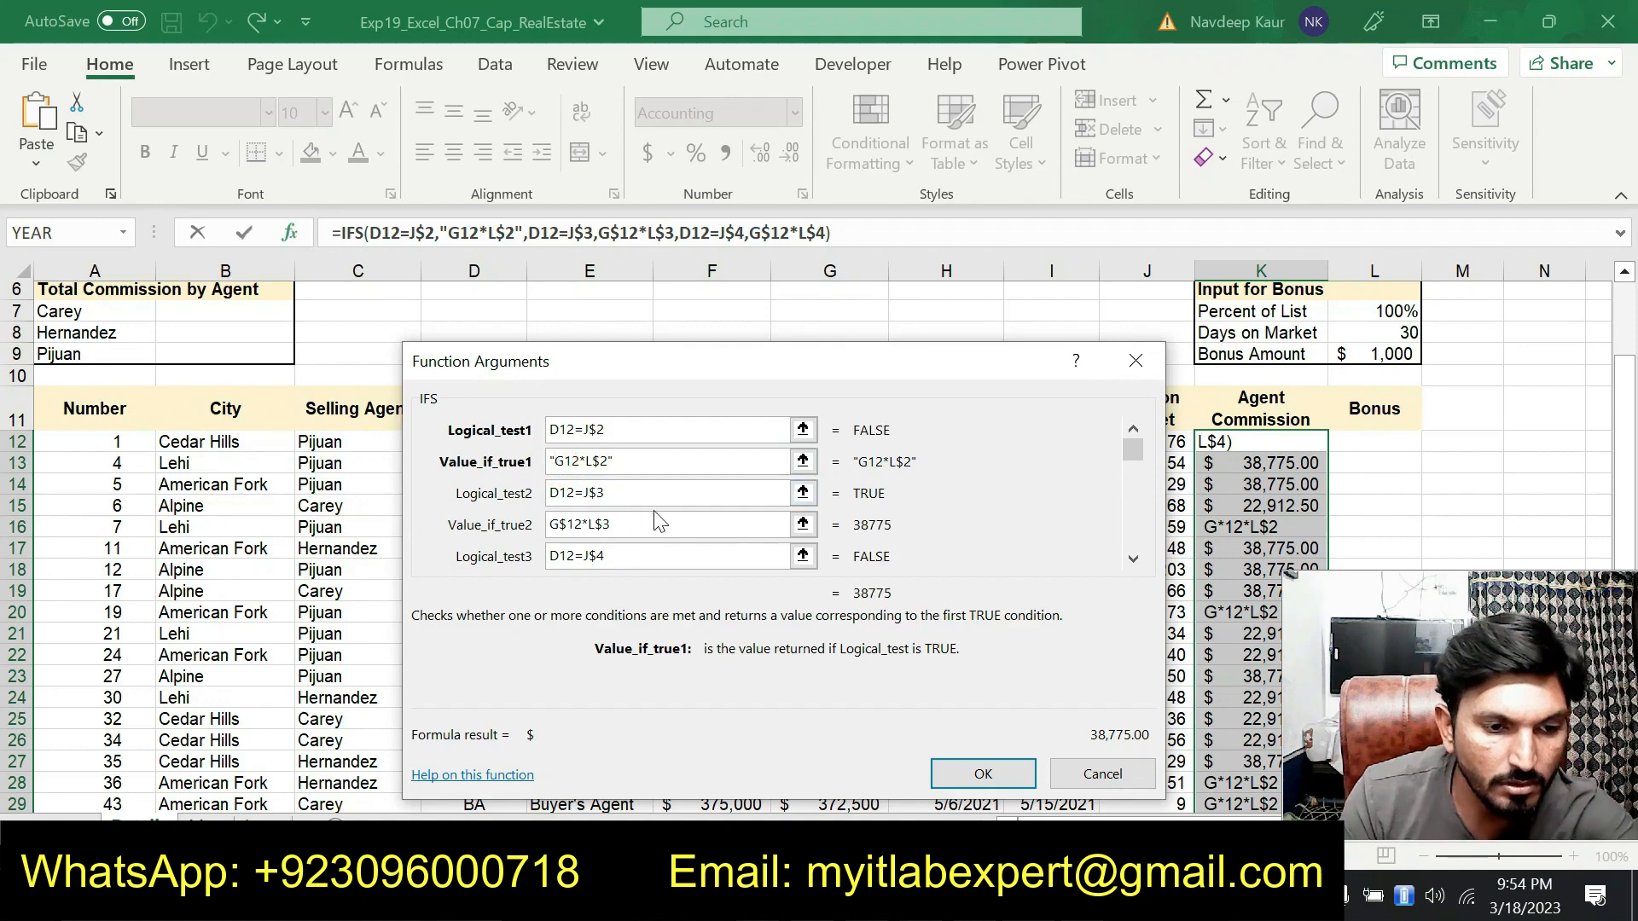
key("BackSpace")
left_click(646, 461)
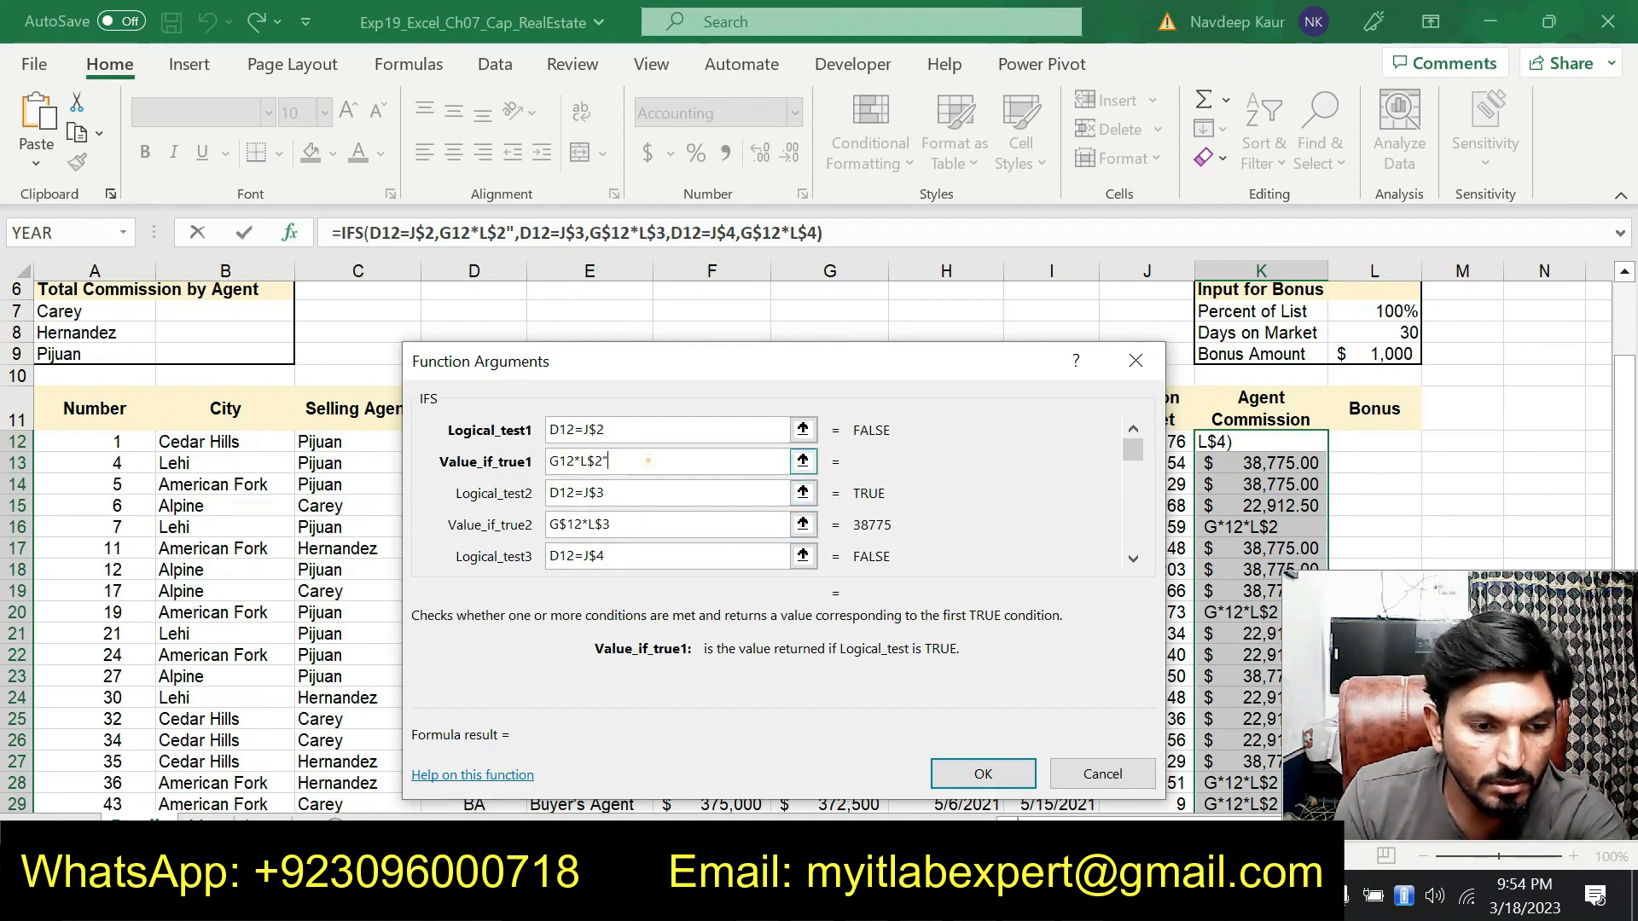
key("BackSpace")
left_click(559, 462)
type("$")
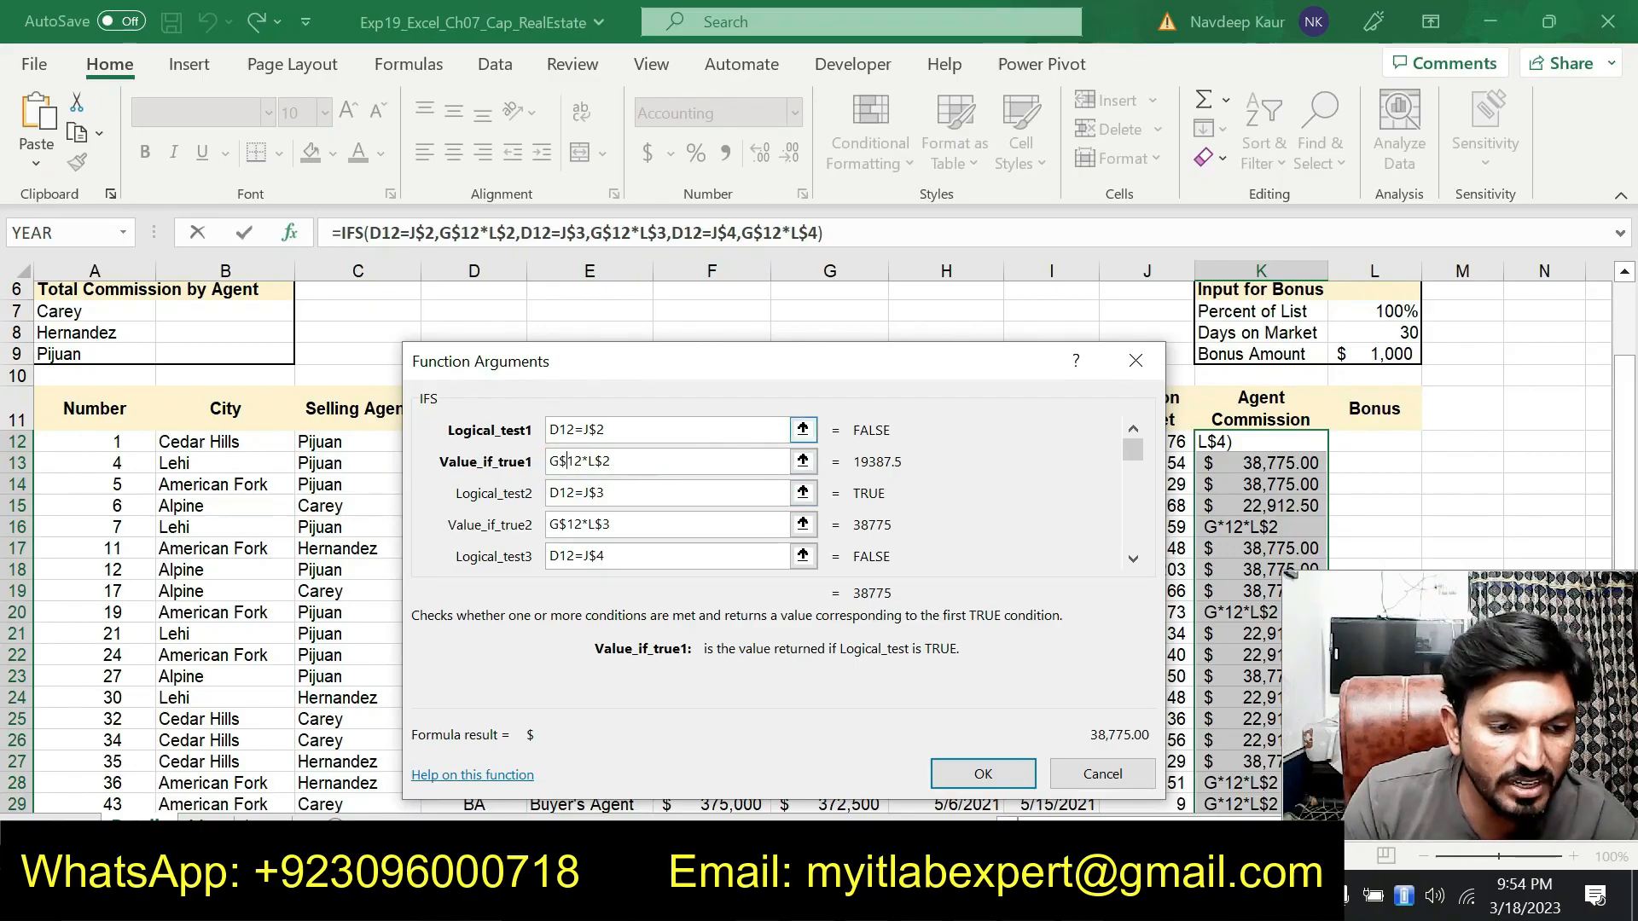
left_click_drag(621, 410, 604, 565)
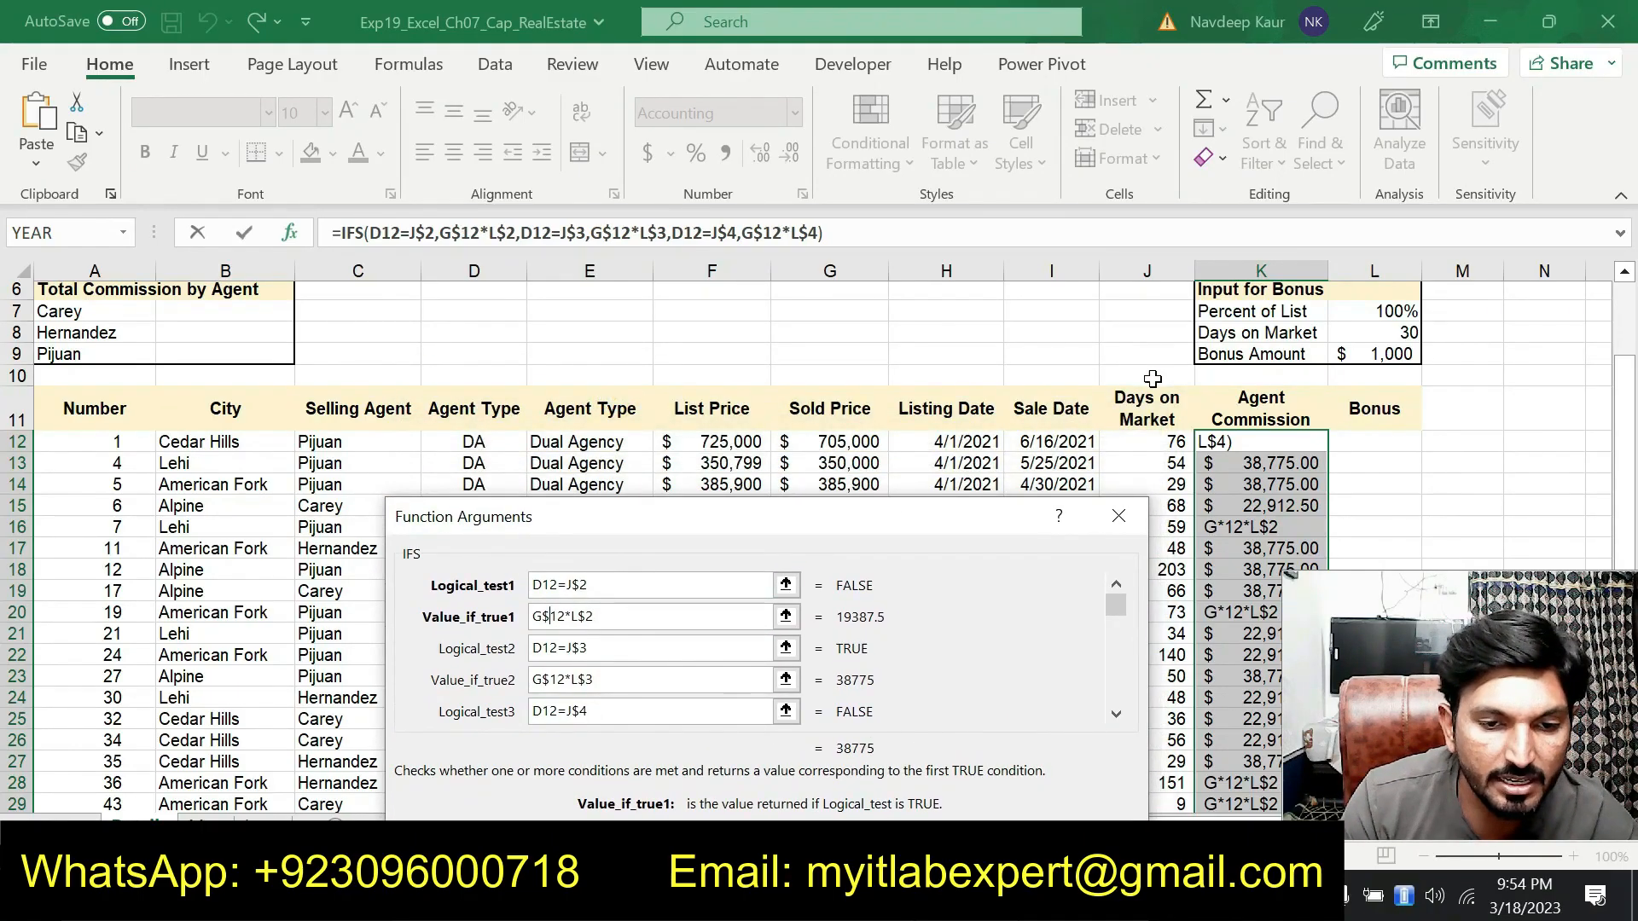
scroll(1183, 364, "up", 2)
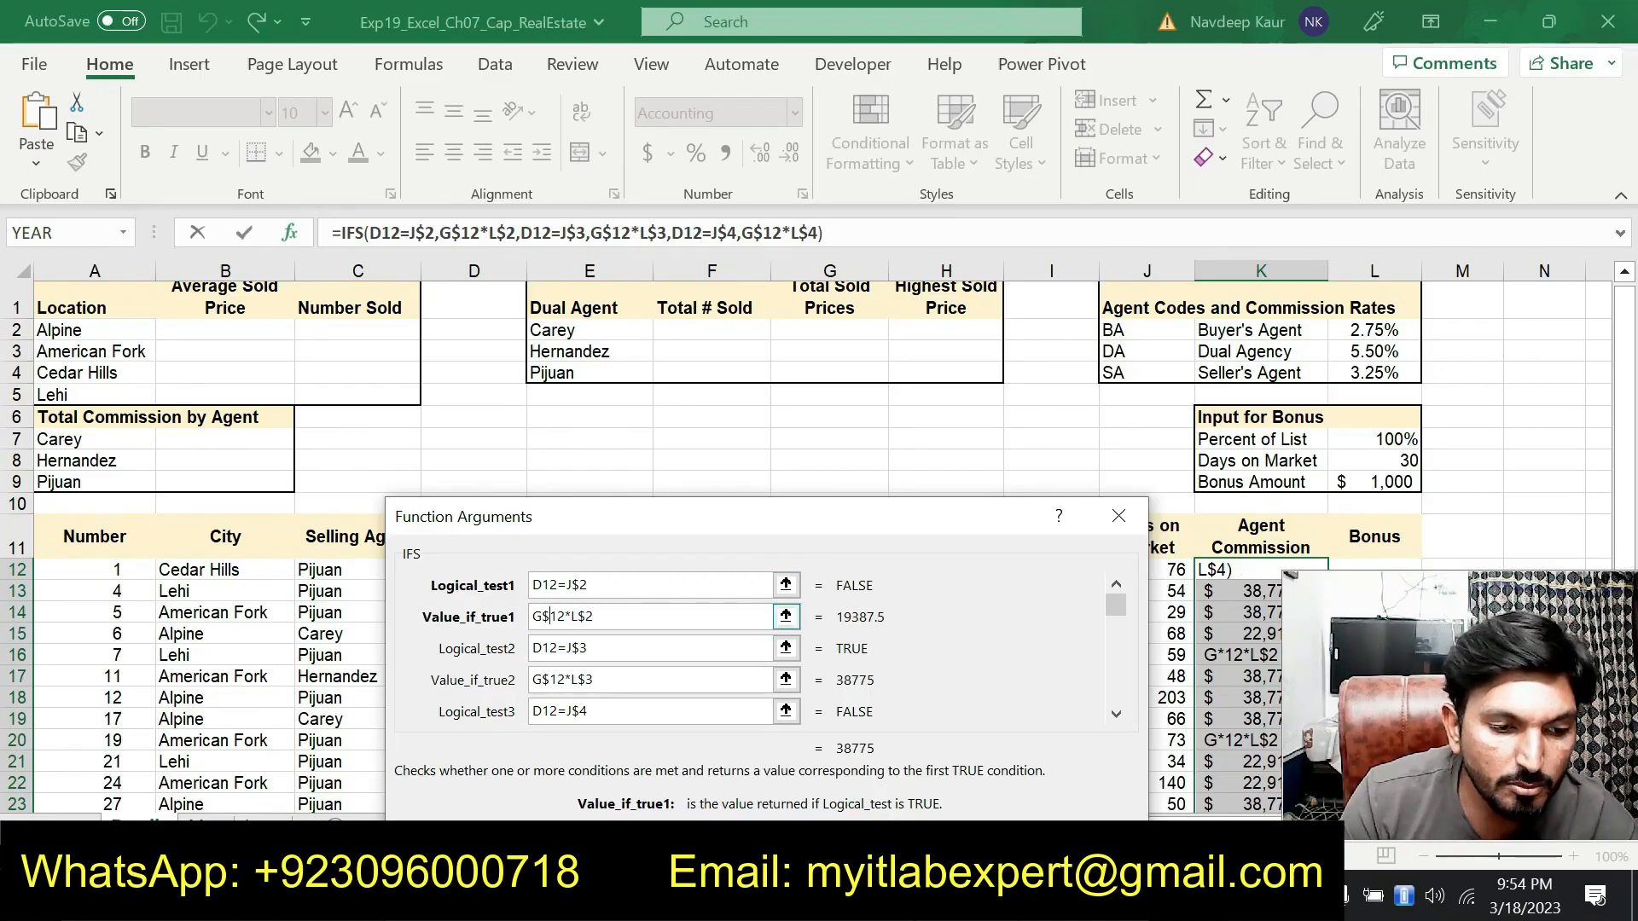
left_click_drag(657, 538, 628, 643)
scroll(631, 512, "down", 1)
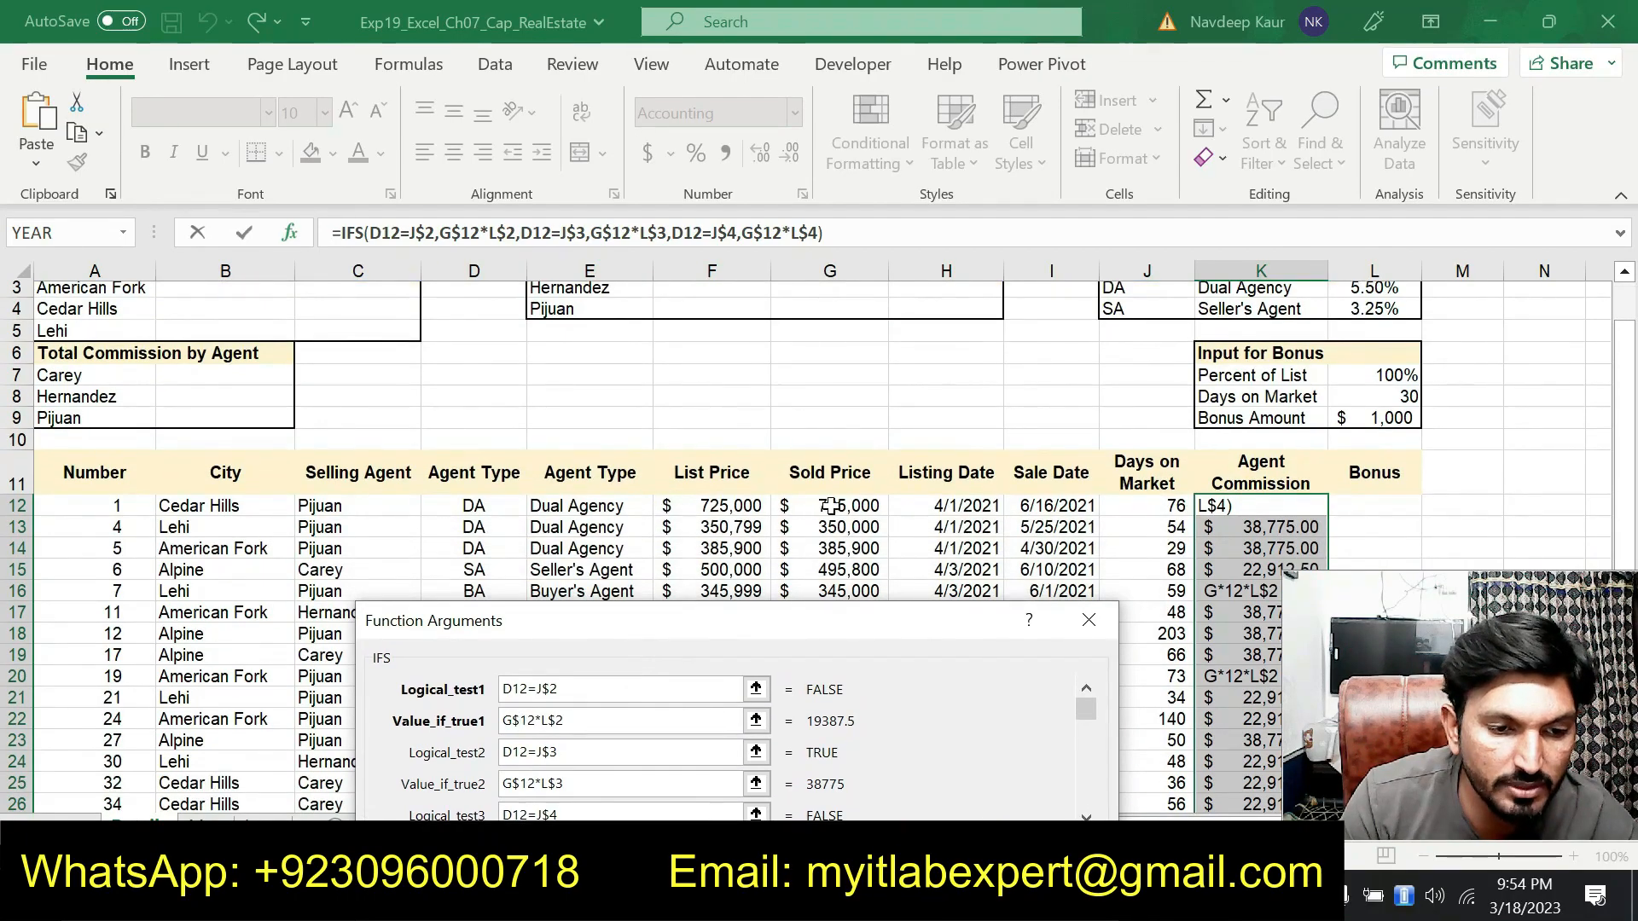
scroll(1152, 418, "up", 1)
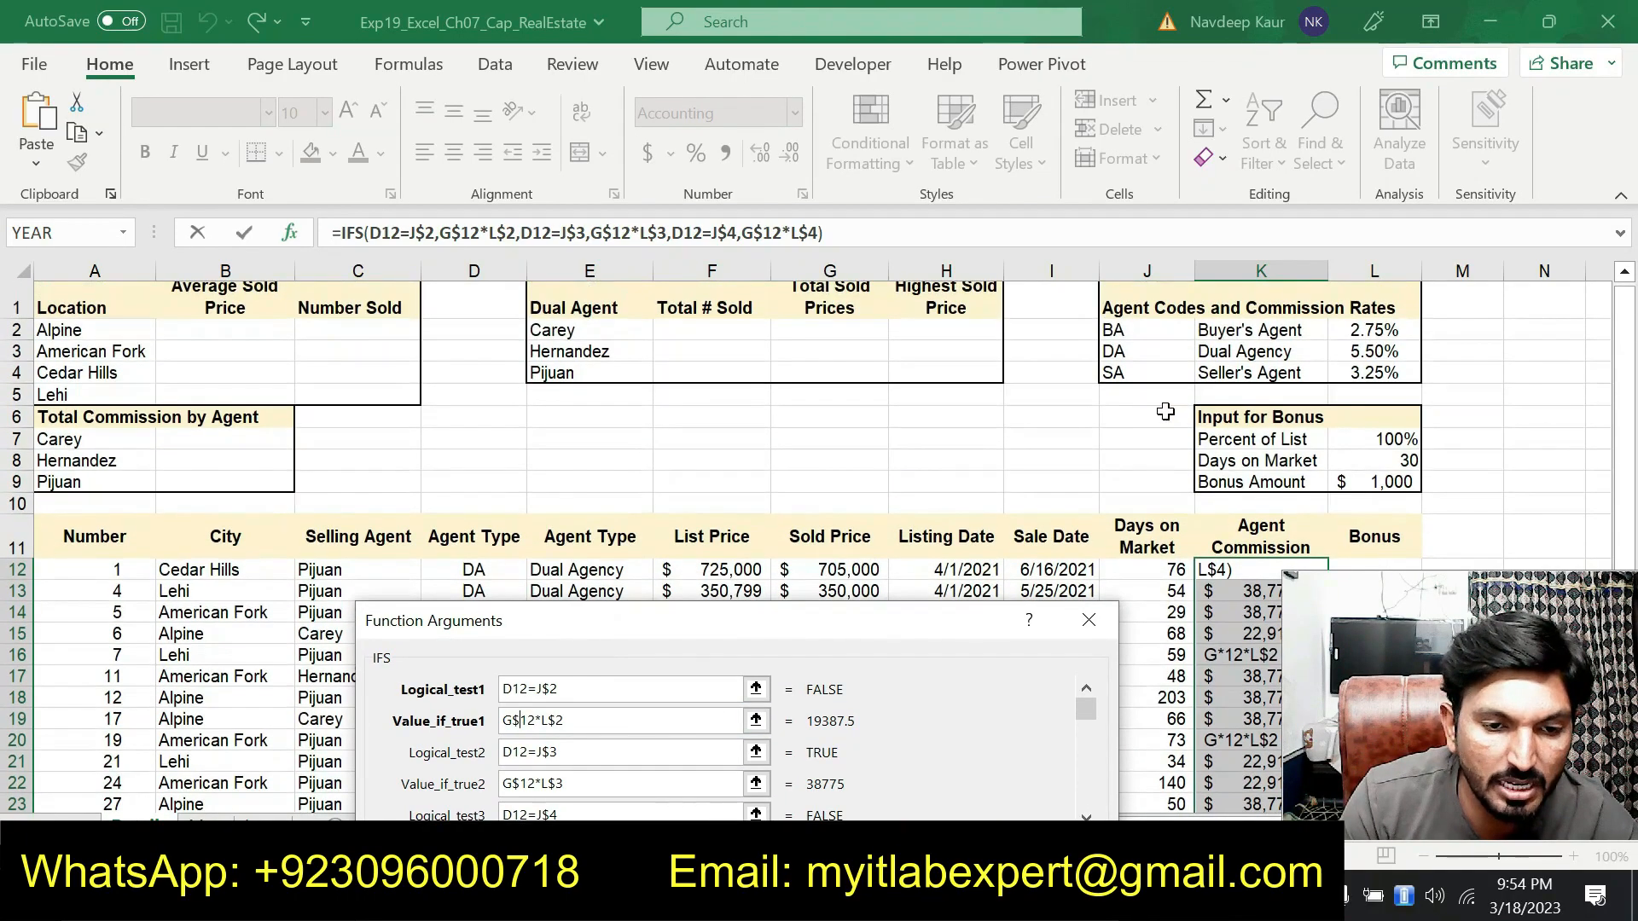
left_click(515, 721)
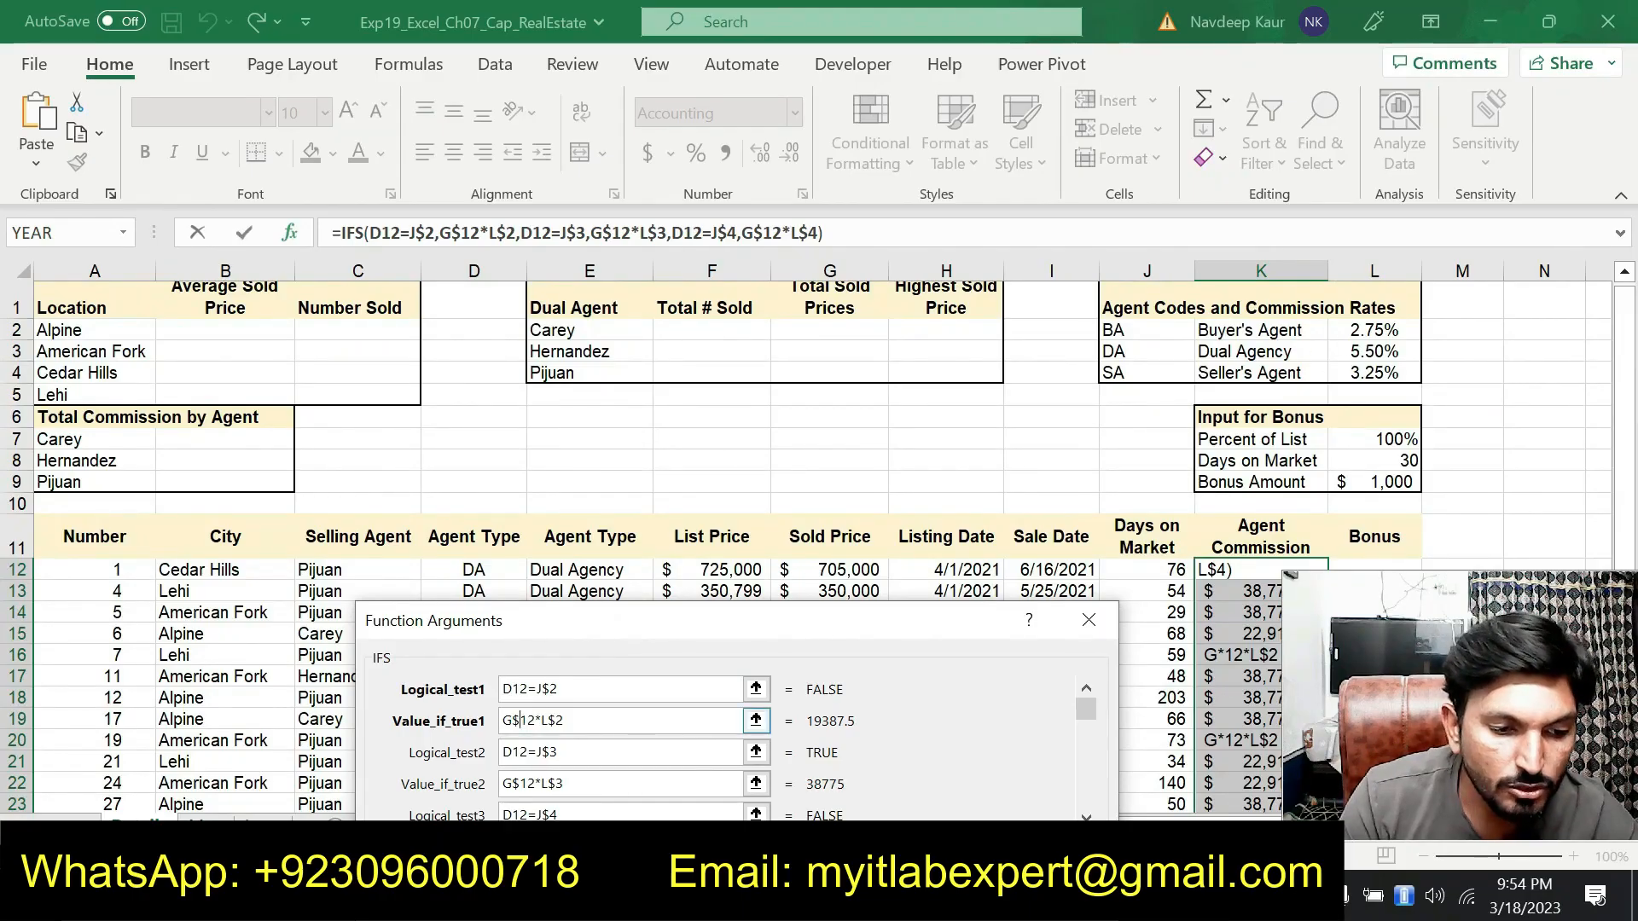
Confirm the corrected IFS commission formula in K12 and copy it down the Agent Commission column to K39
left_click(583, 755)
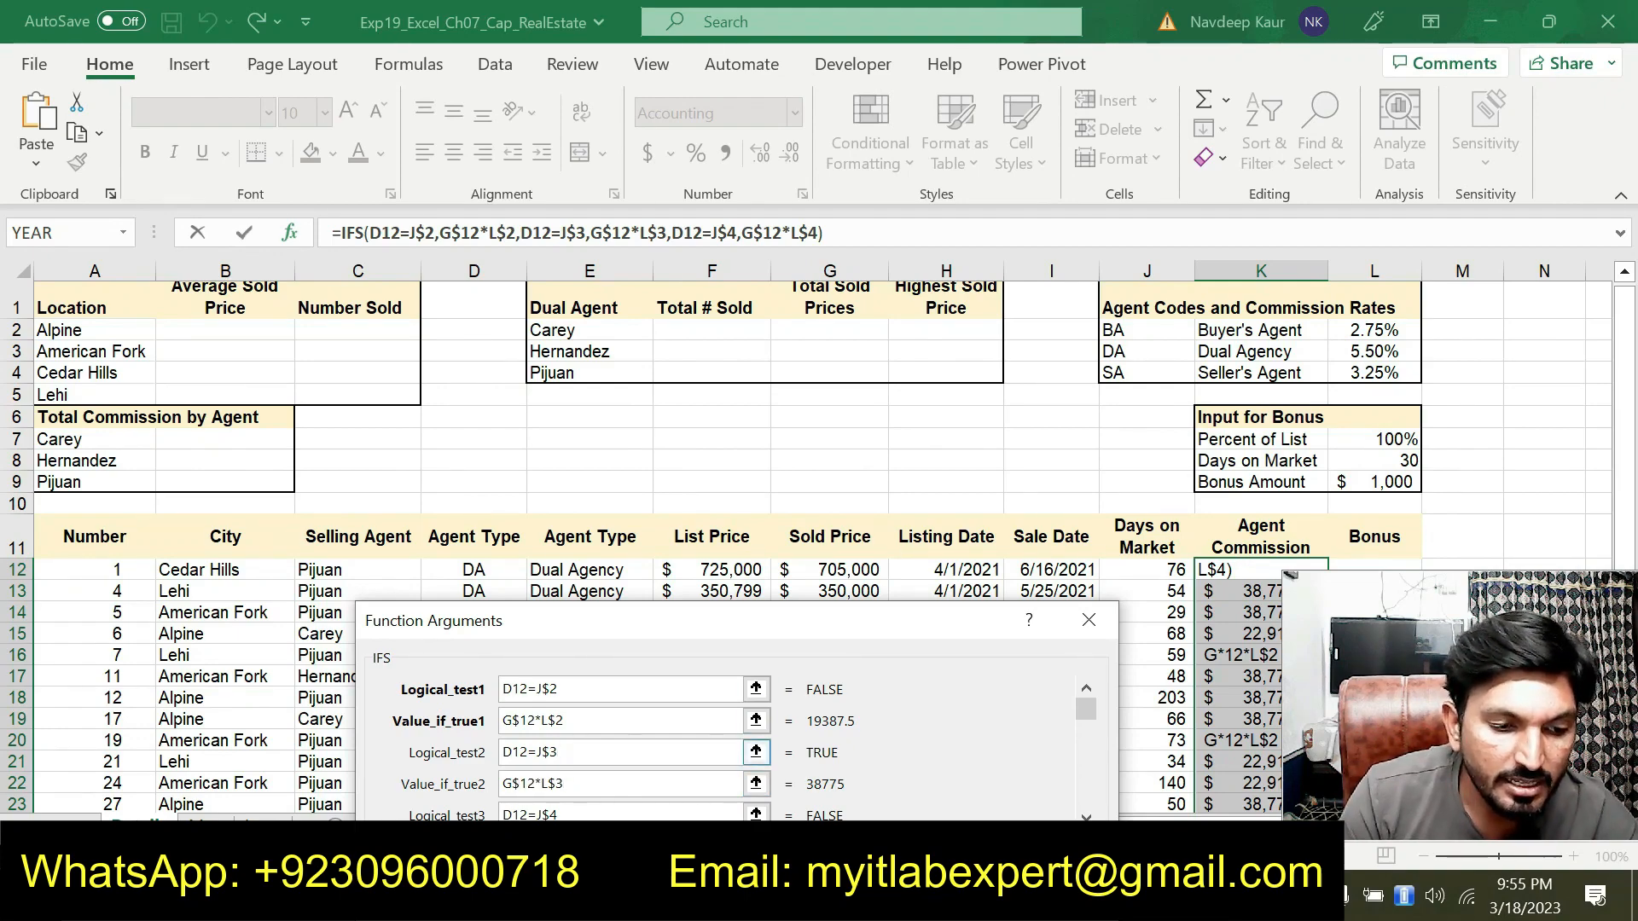
left_click(524, 787)
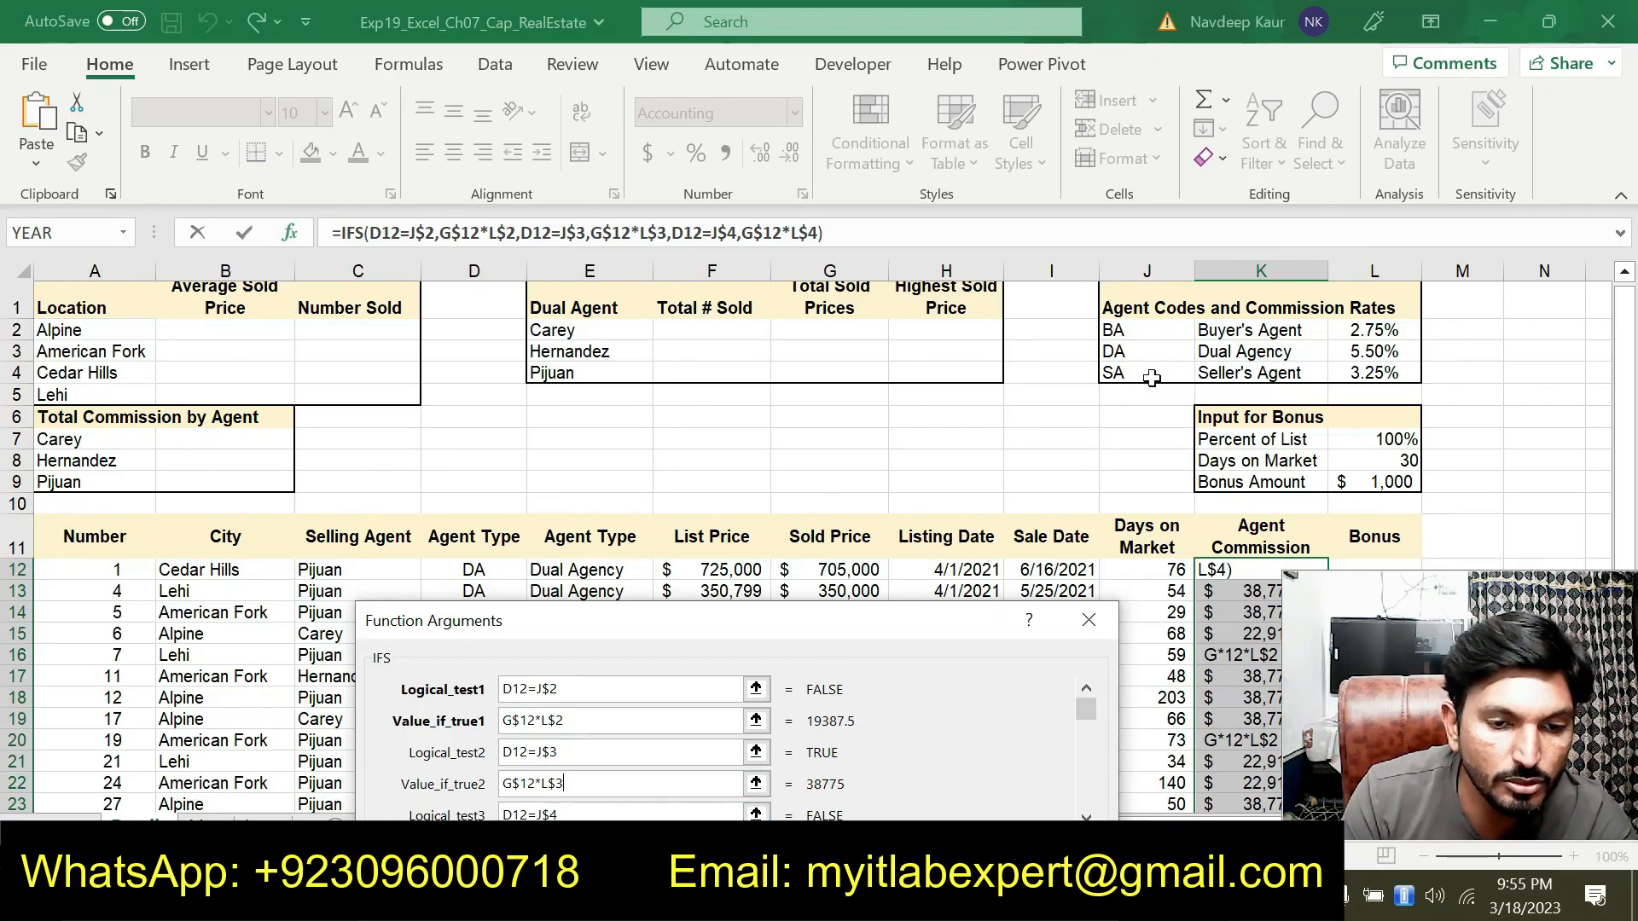
left_click_drag(835, 624, 813, 389)
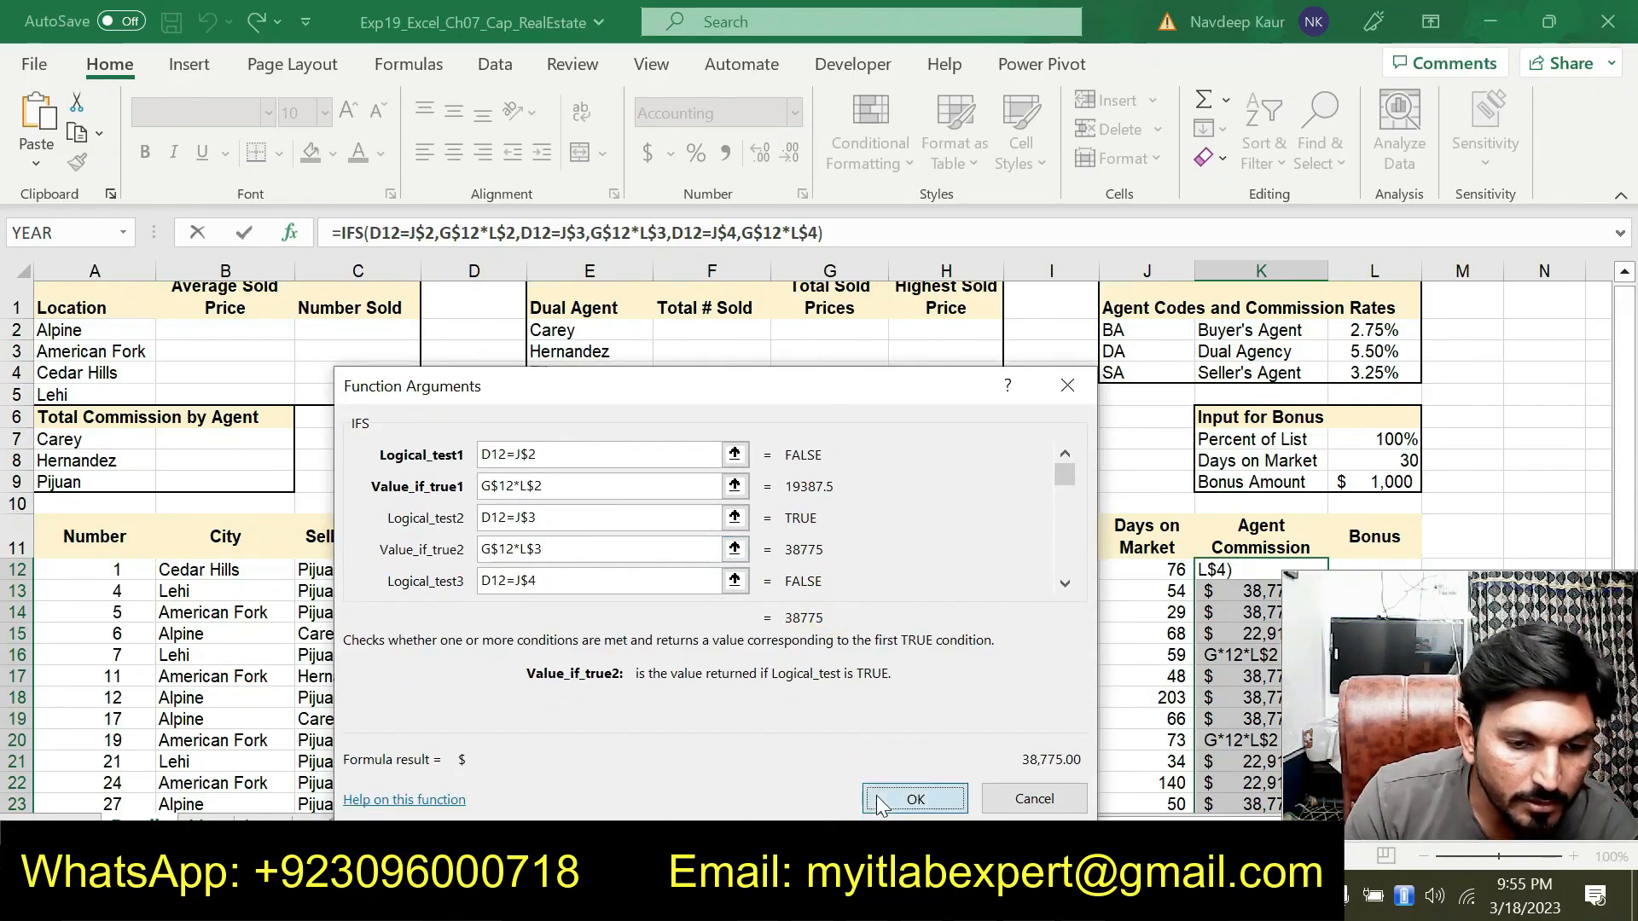
left_click(916, 799)
scroll(1094, 510, "down", 2)
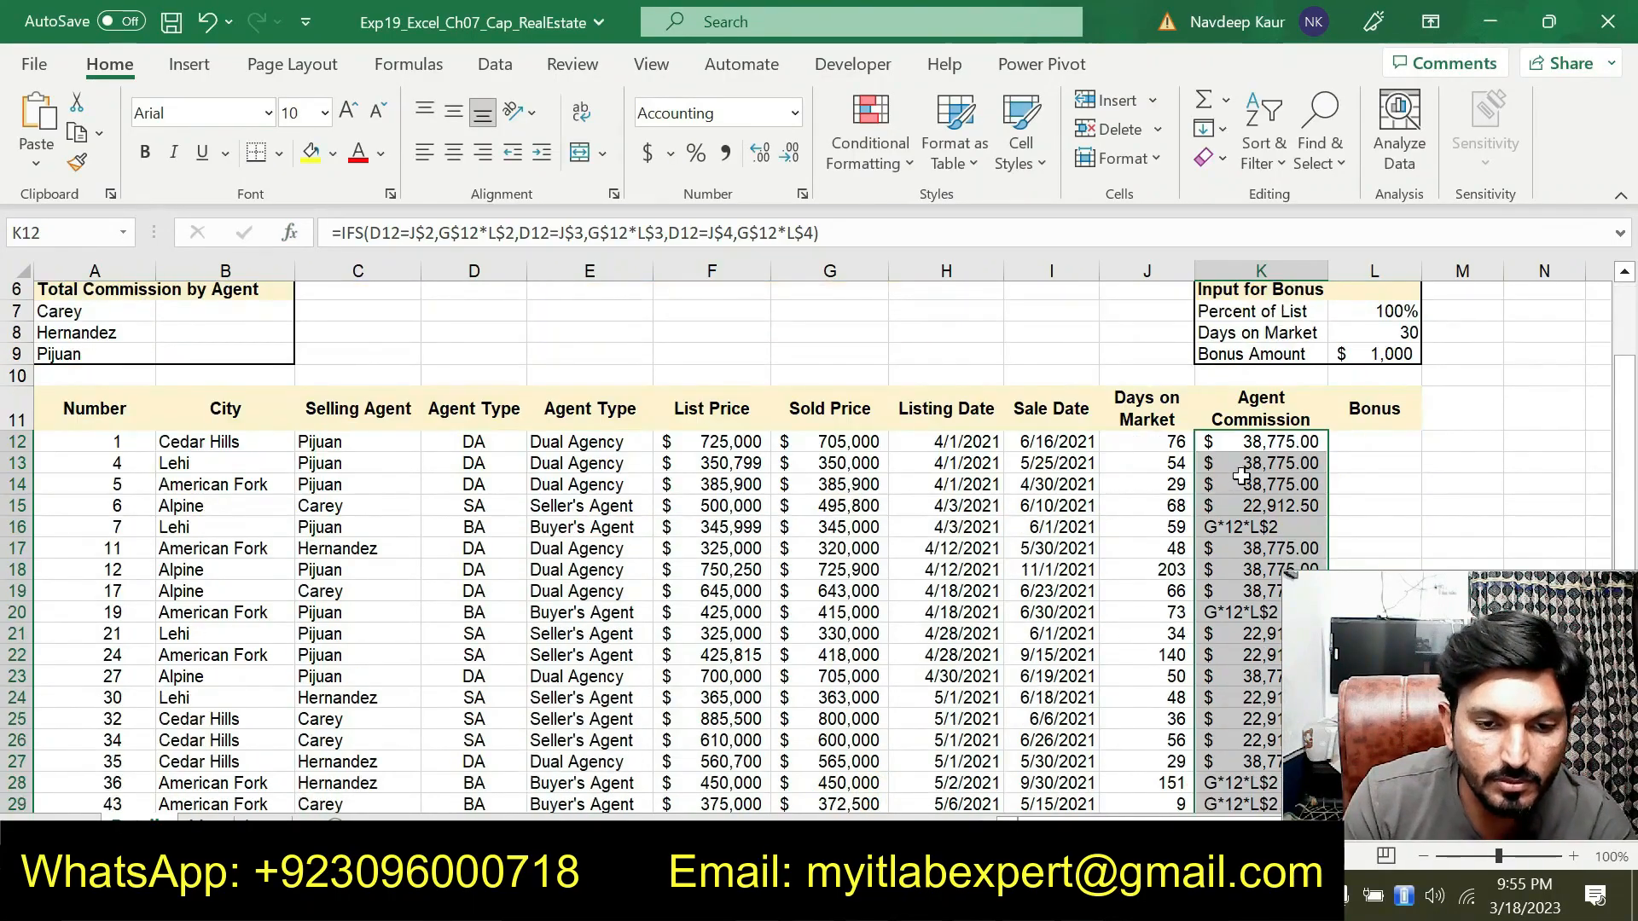
left_click(1263, 445)
left_click_drag(1320, 445, 1213, 769)
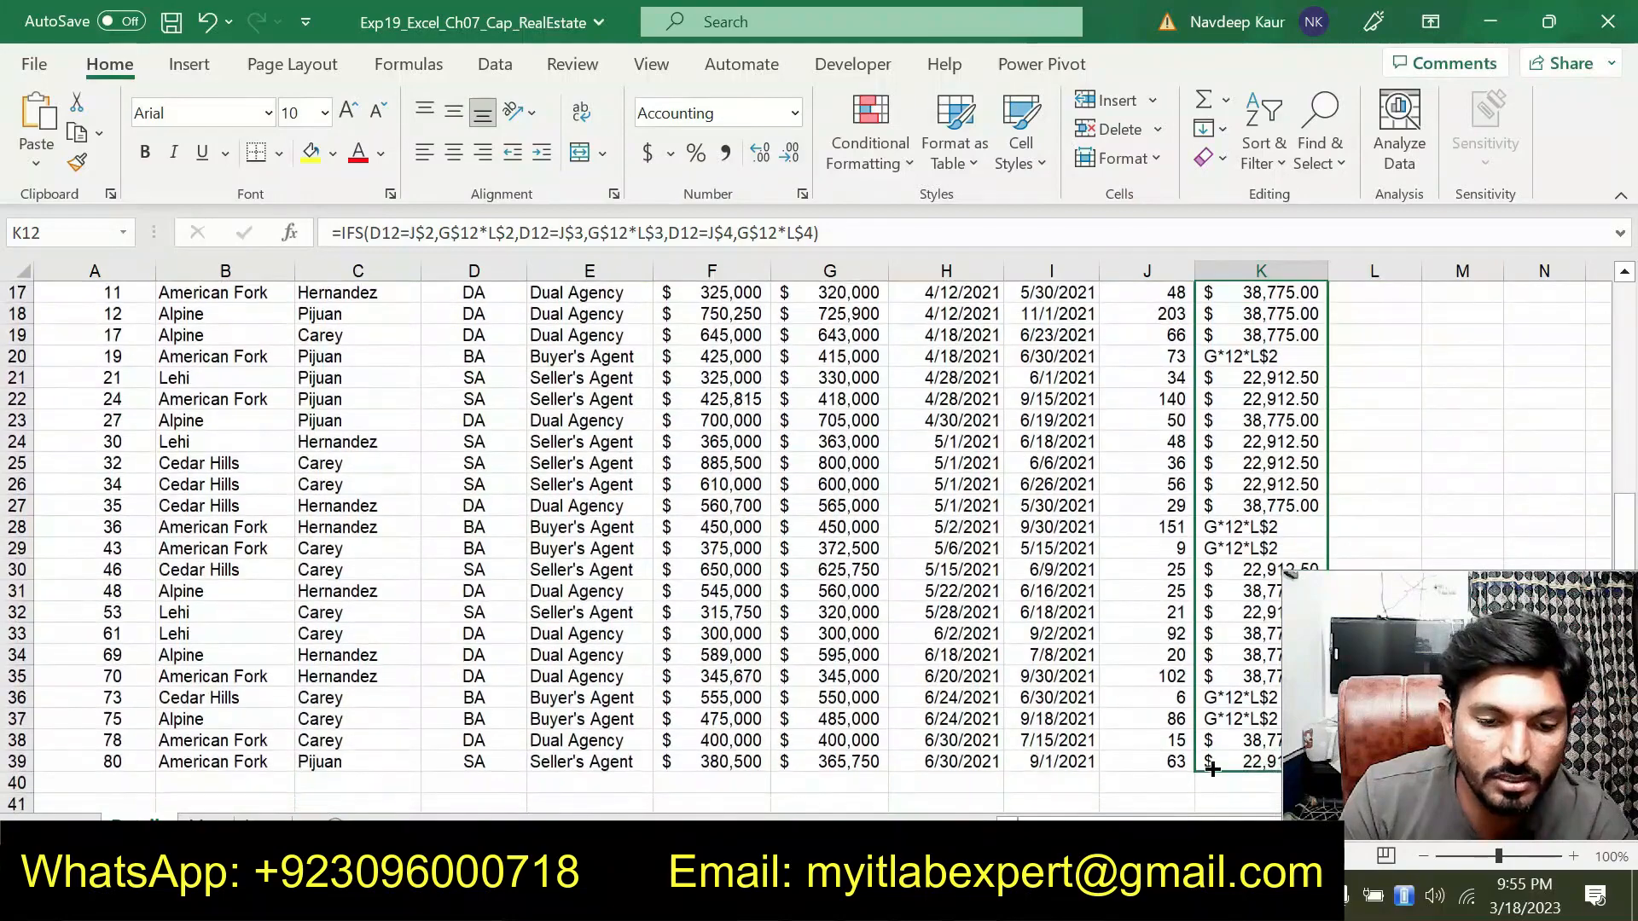
scroll(1069, 631, "up", 2)
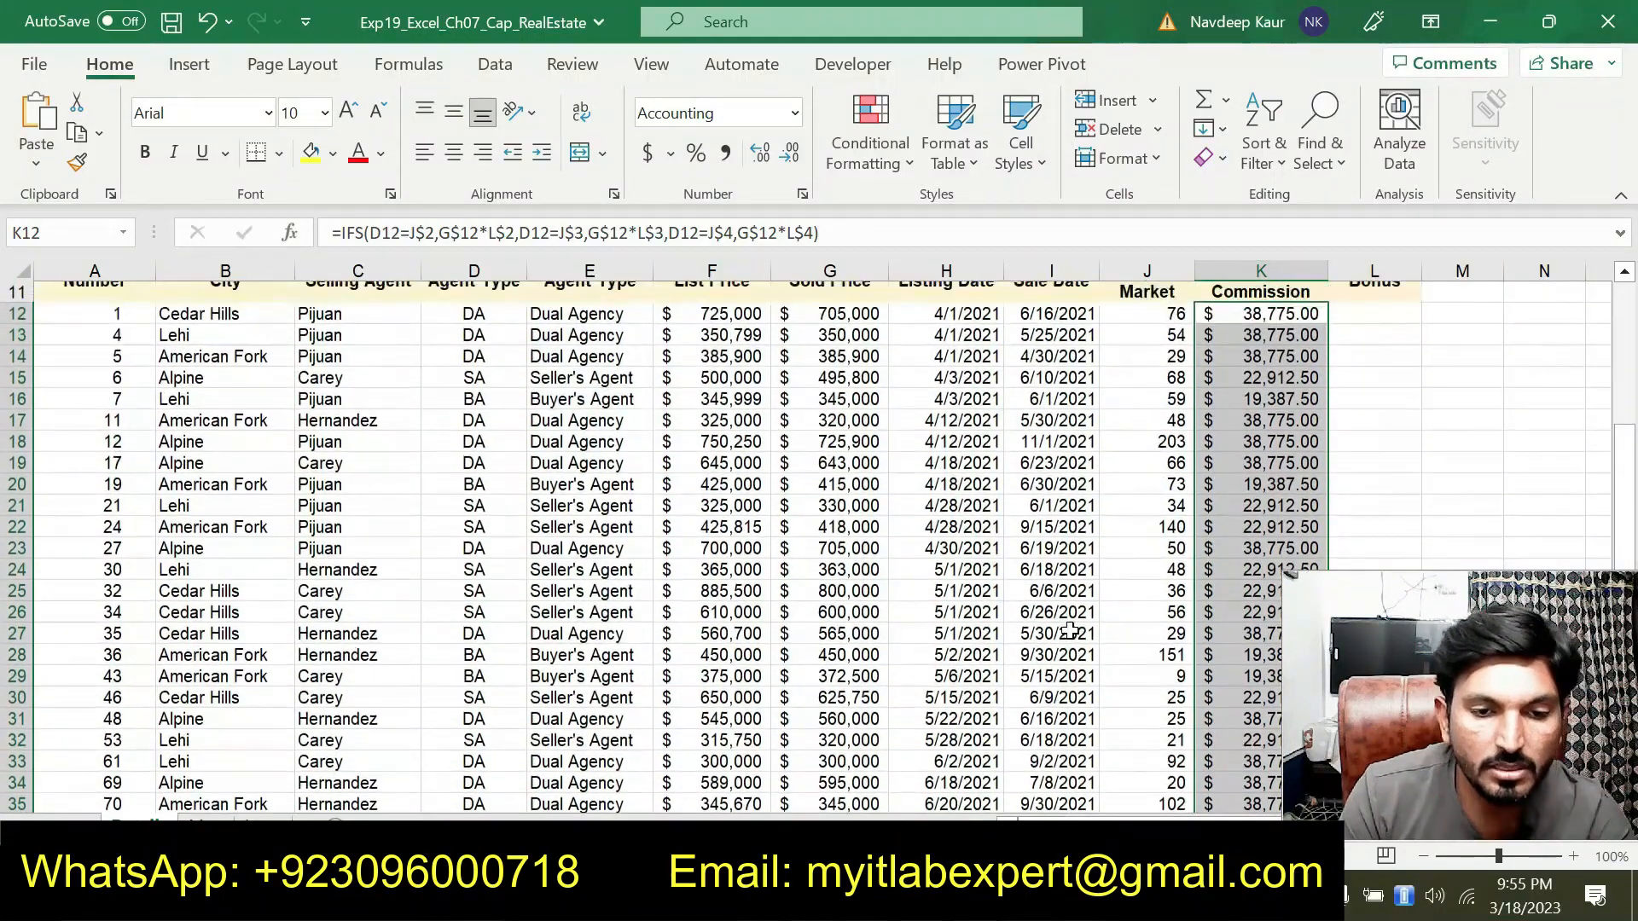
In the instructions document, remove the highlight from step 4 and highlight the step 5 bonus instructions
left_click(819, 895)
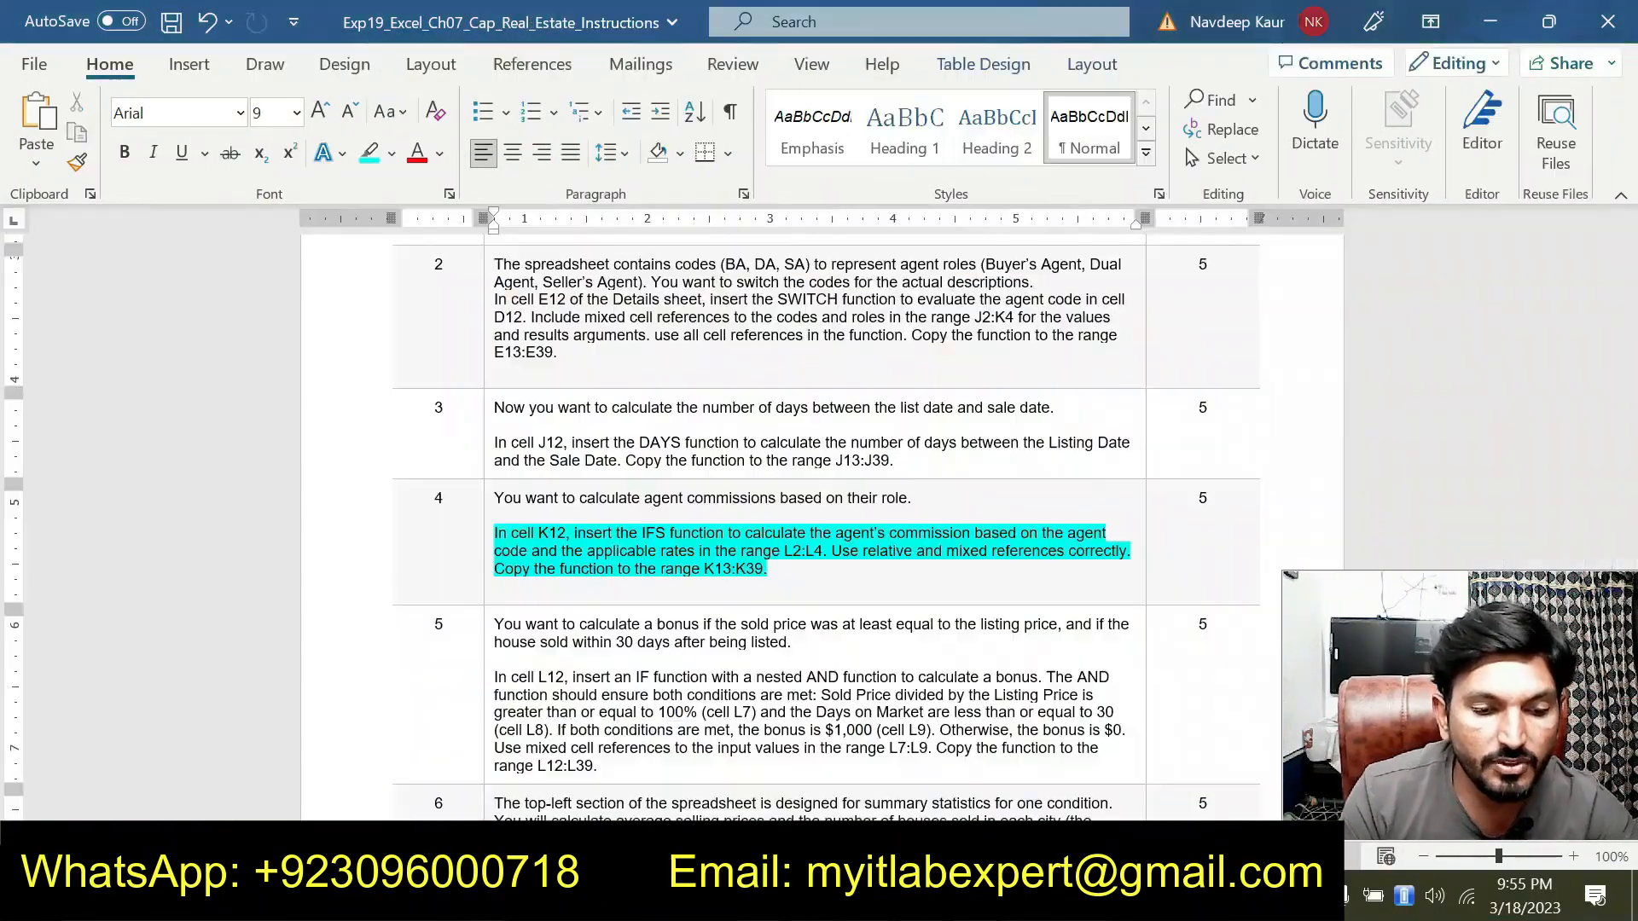
left_click_drag(807, 570, 495, 534)
left_click(599, 476)
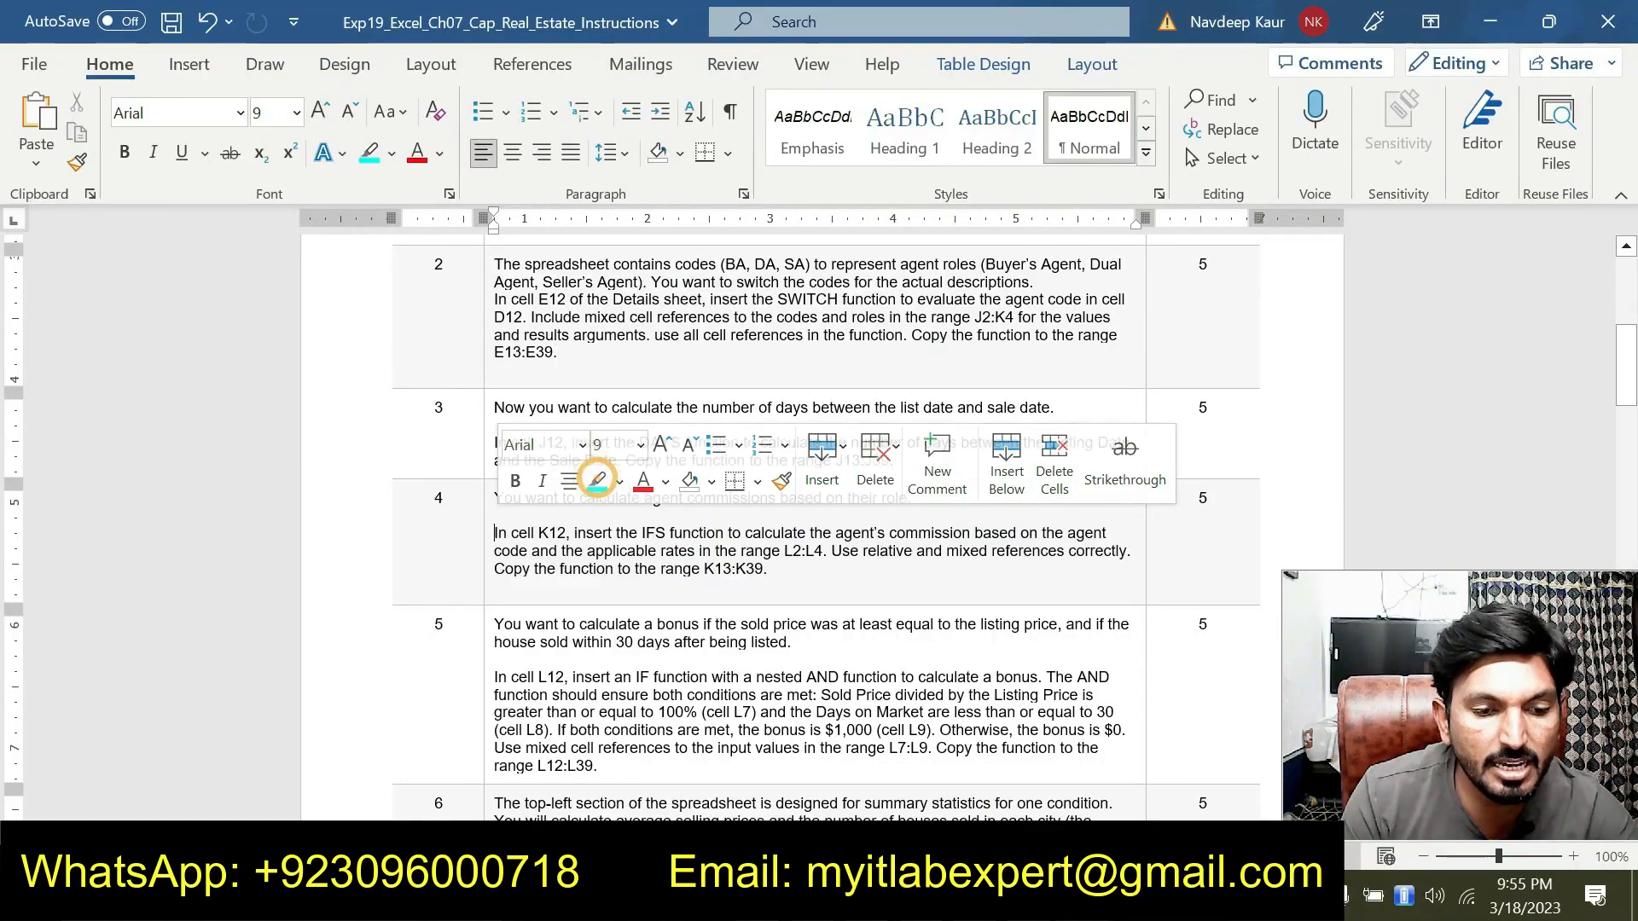
key("Left")
scroll(819, 512, "down", 2)
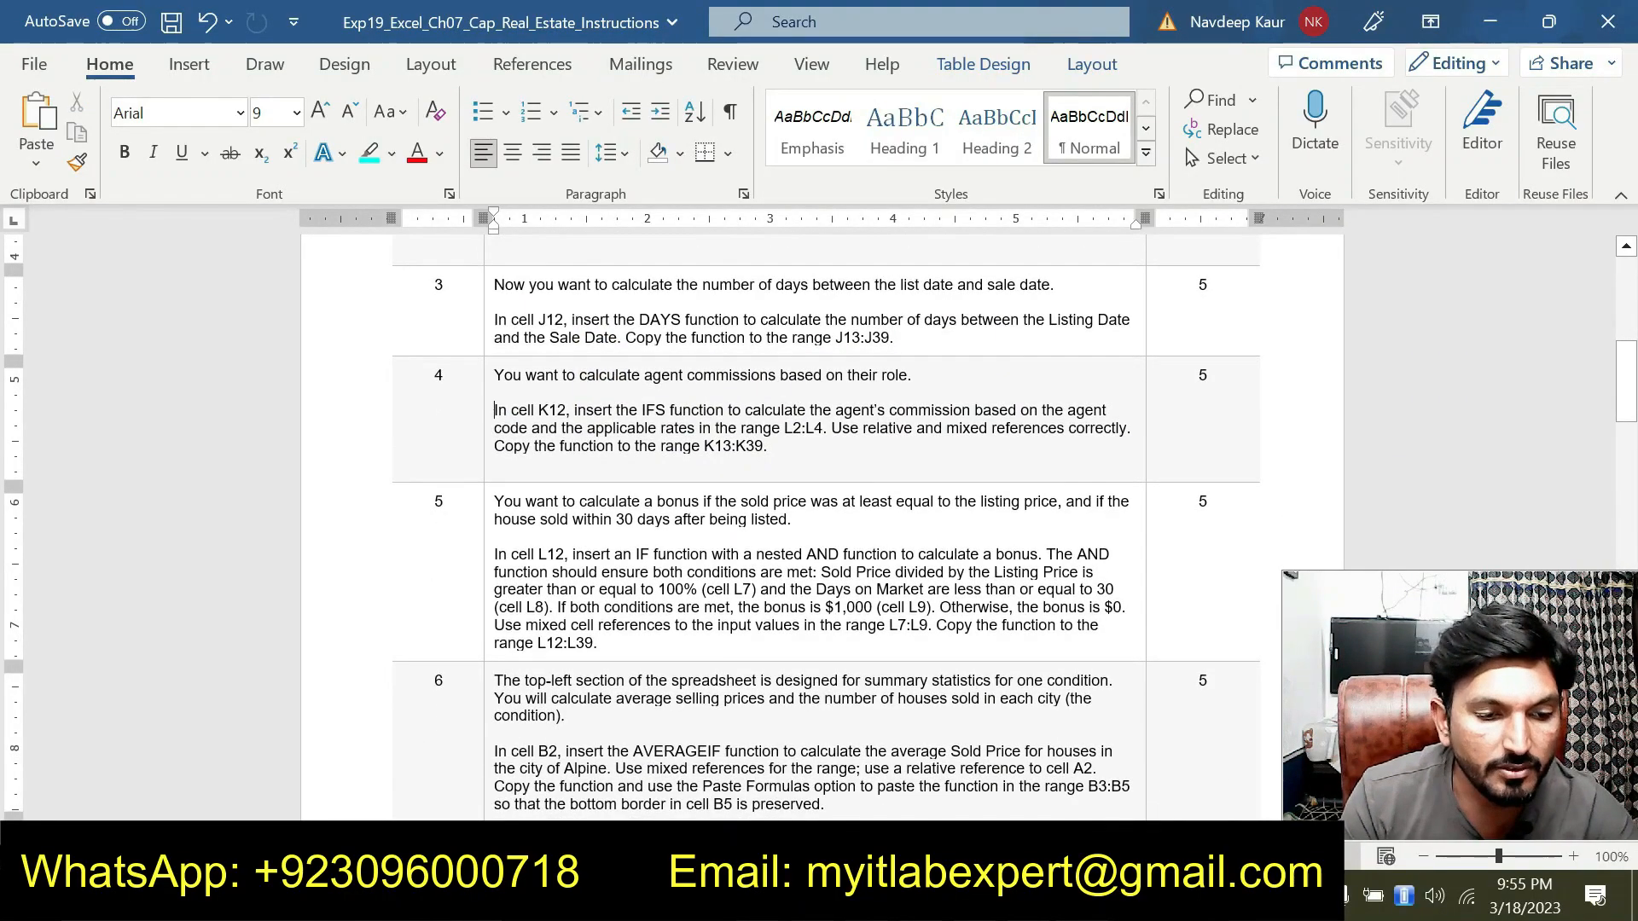
left_click_drag(599, 645, 494, 554)
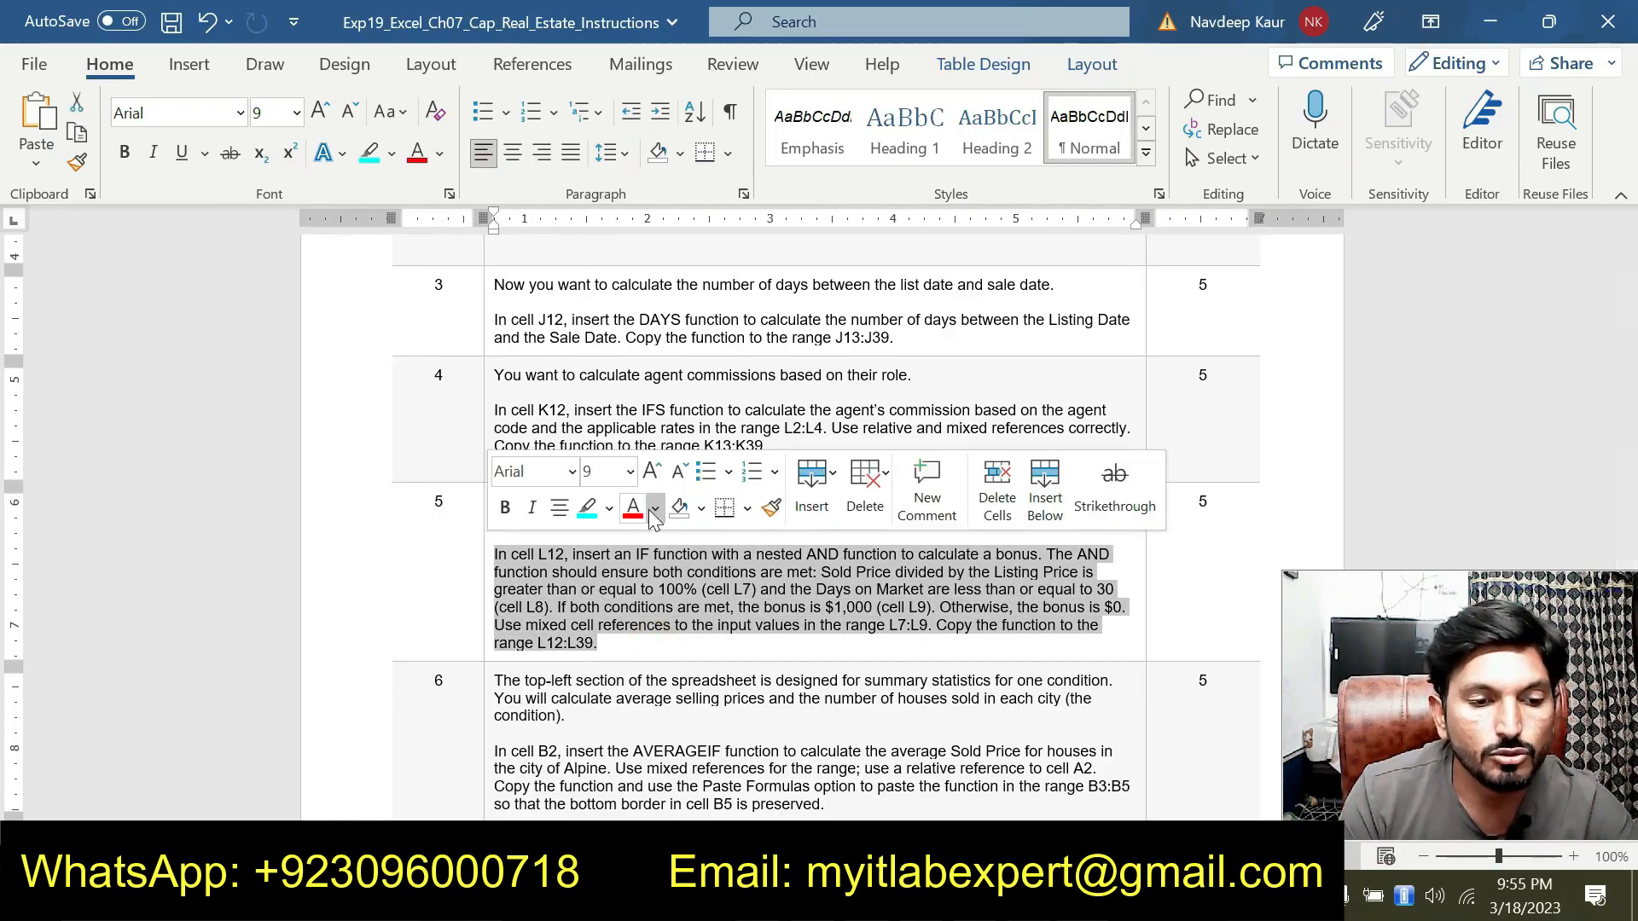
left_click(587, 505)
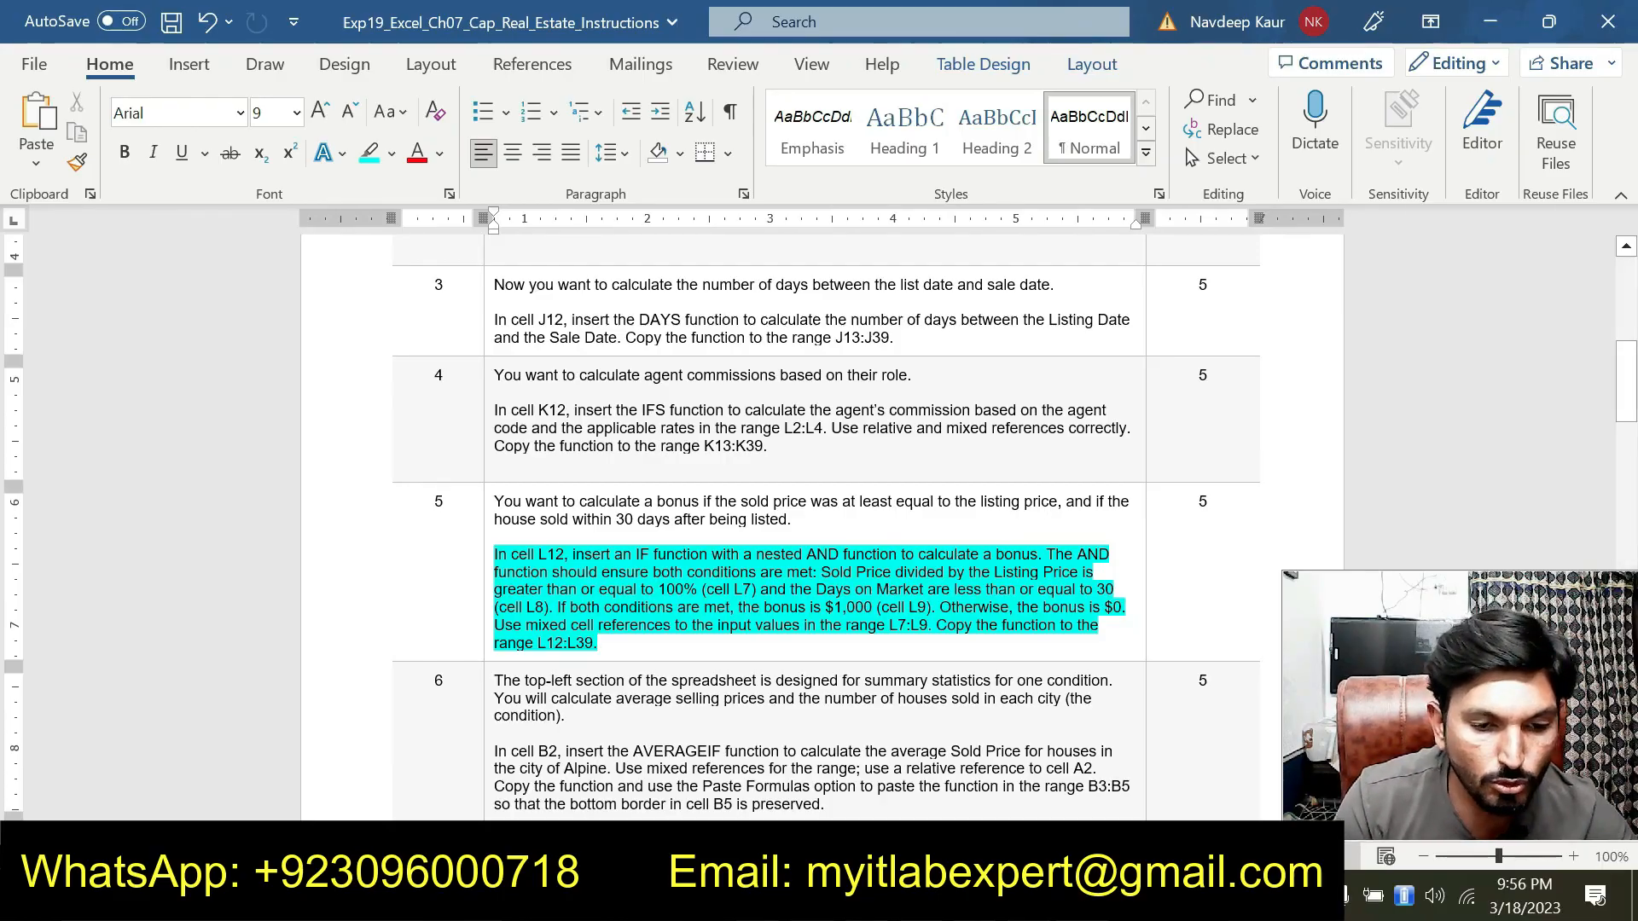
key("alt+Tab")
Start an IF function in L12 and begin a nested AND function in its Logical_test argument
scroll(1229, 505, "up", 2)
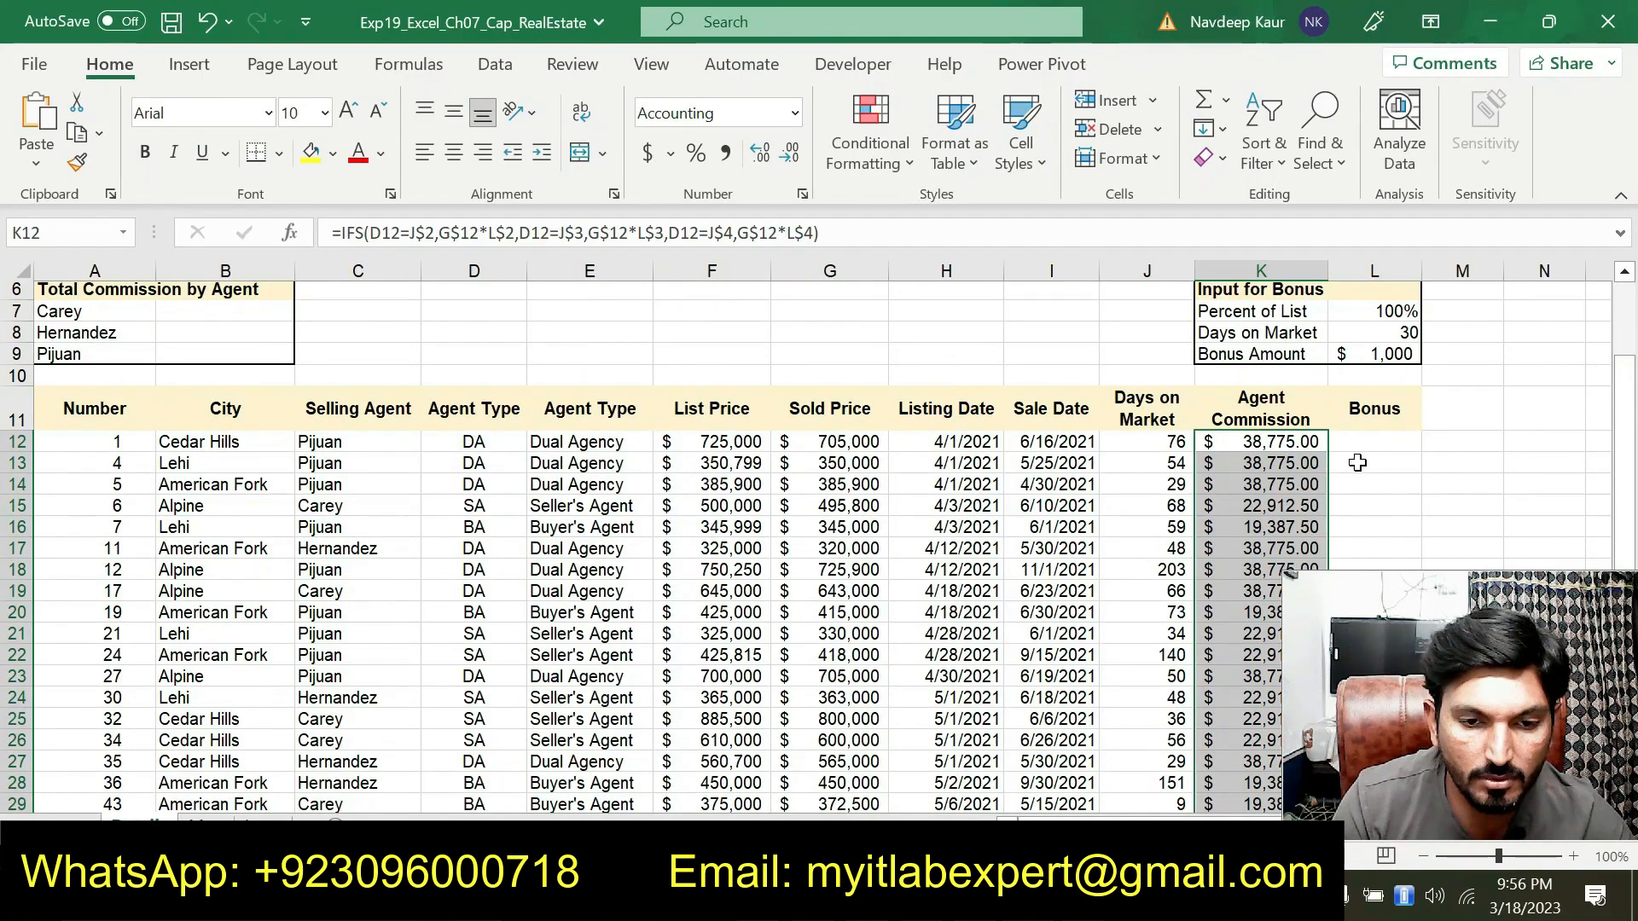
left_click(1365, 442)
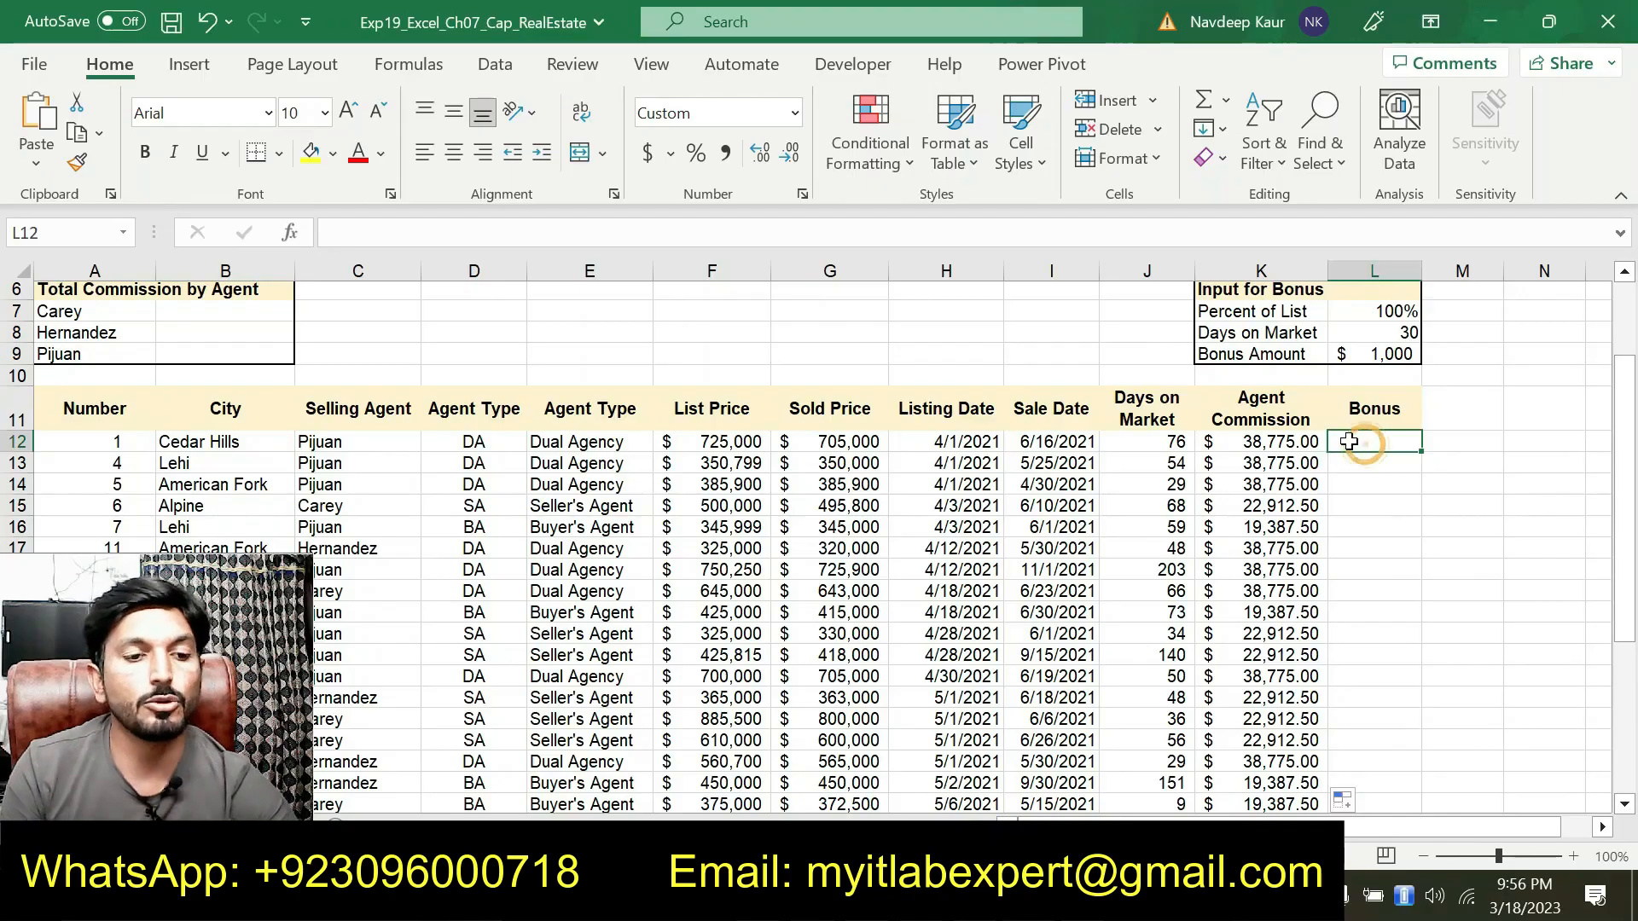
type("=IF")
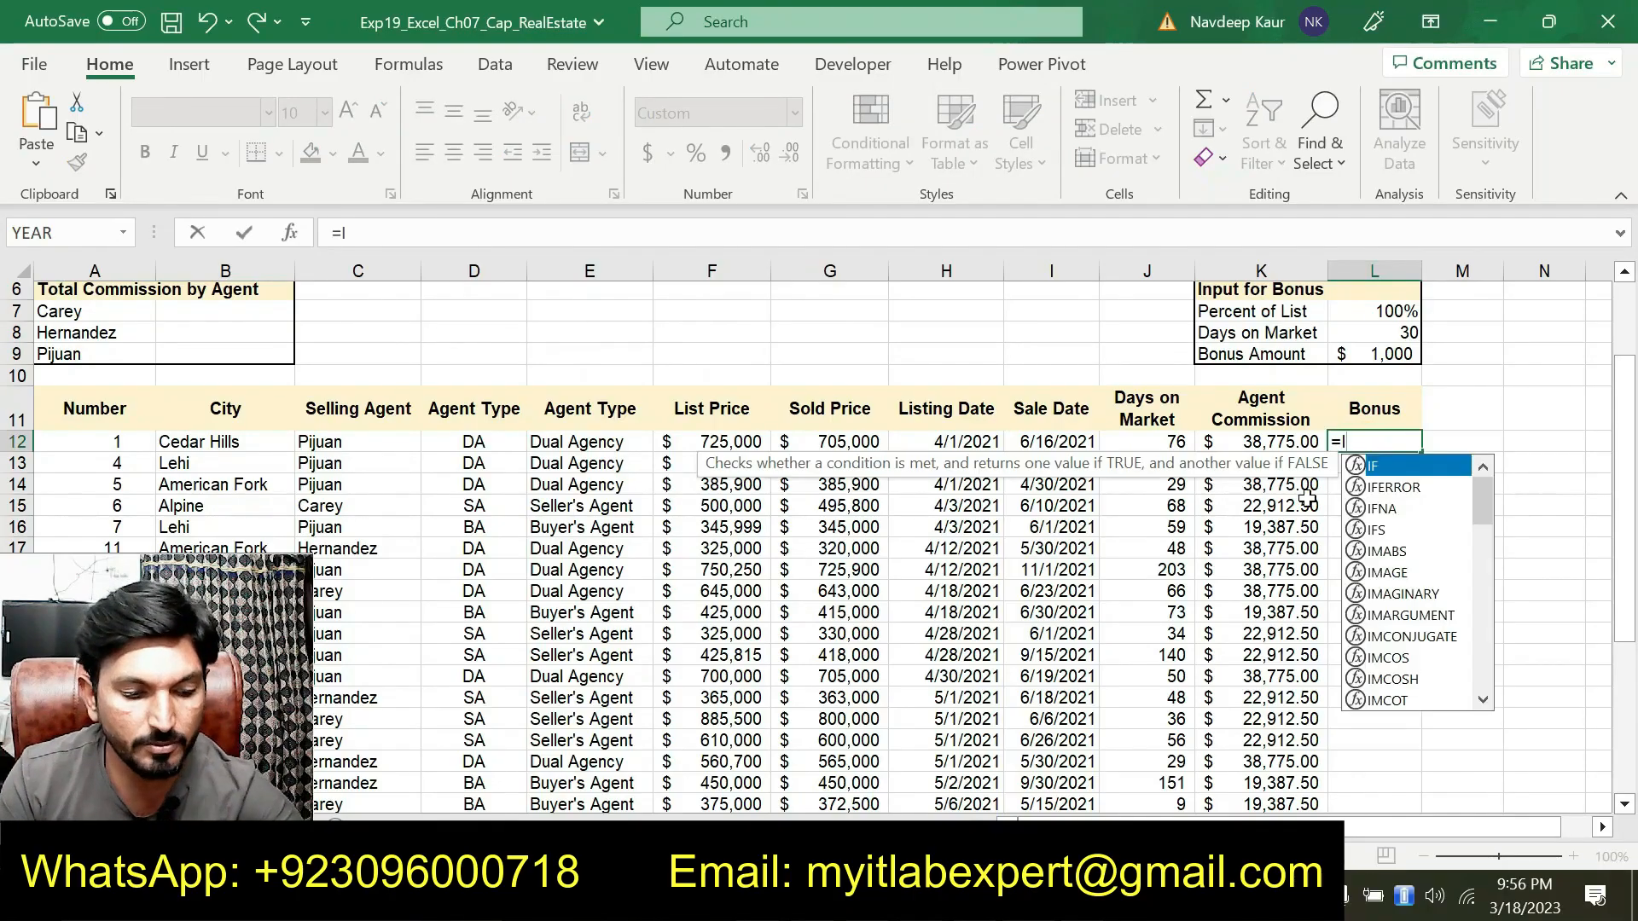
double_click(1385, 471)
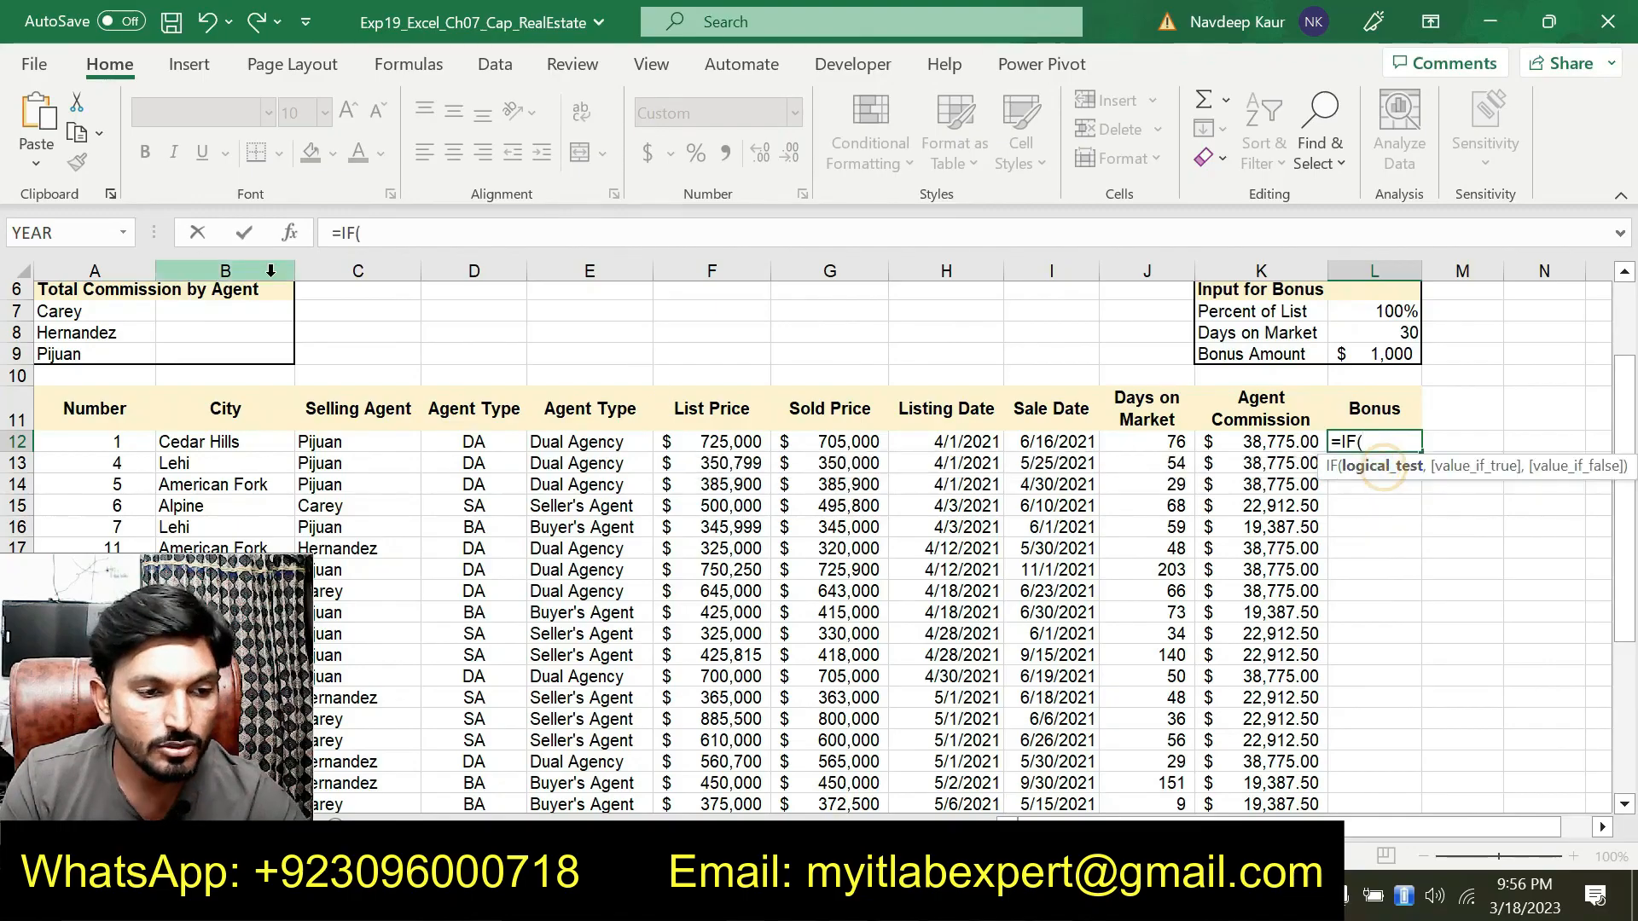
key("ctrl+a")
left_click_drag(845, 430, 1188, 382)
type("AND(")
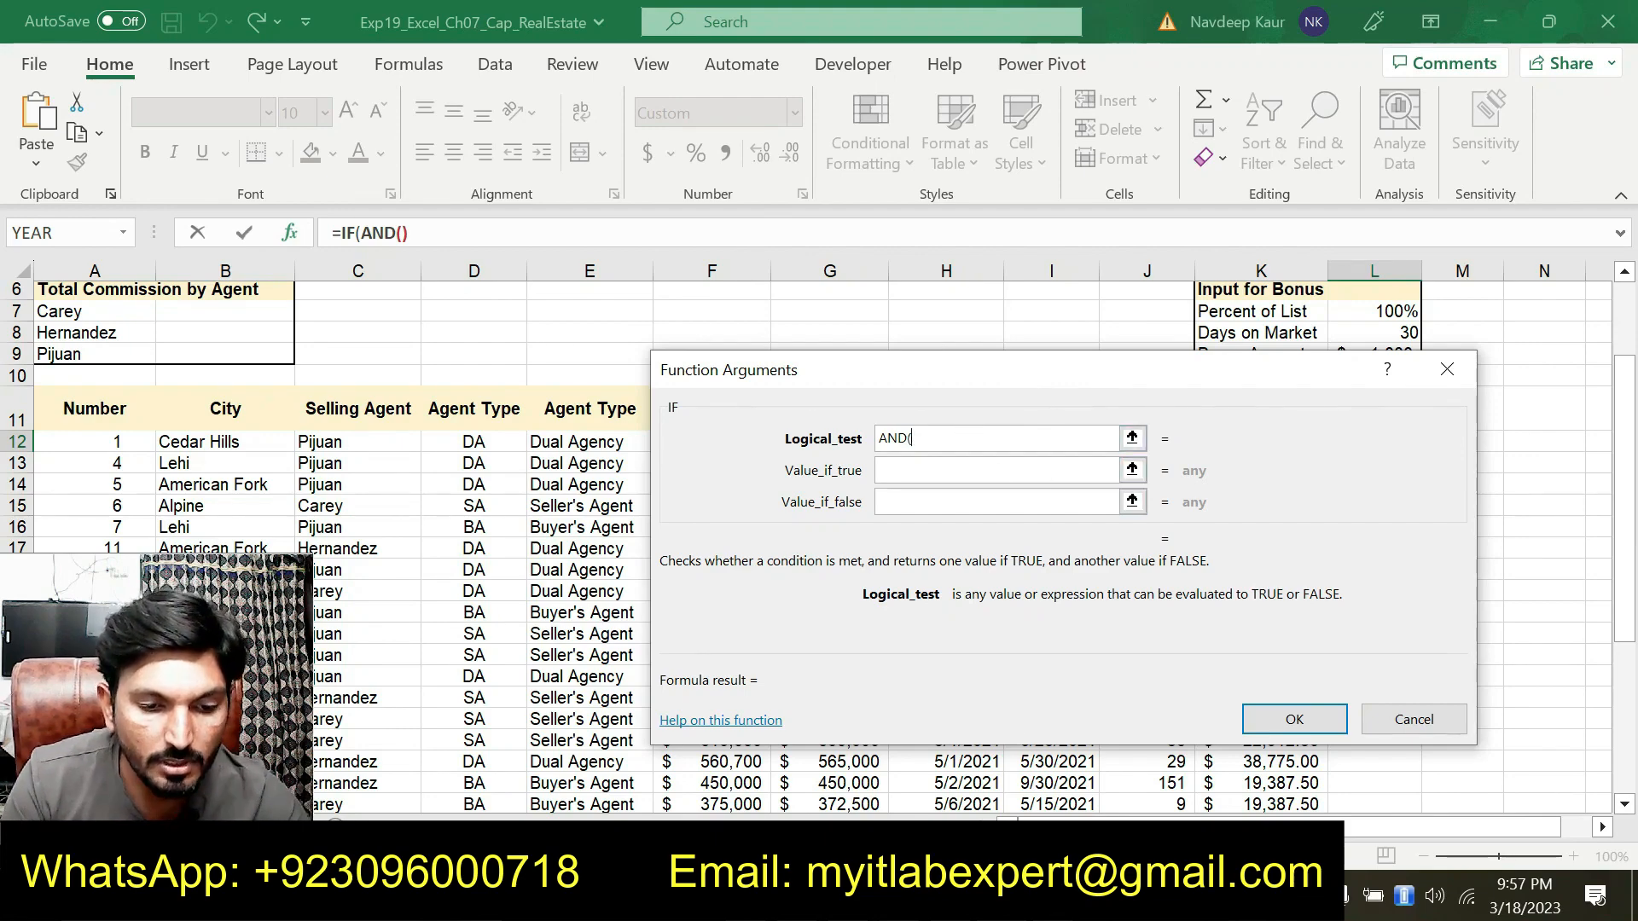
Enter G12/F12>L$7 as the AND function's first condition, comparing Sold Price over List Price with the percent input
left_click(1053, 896)
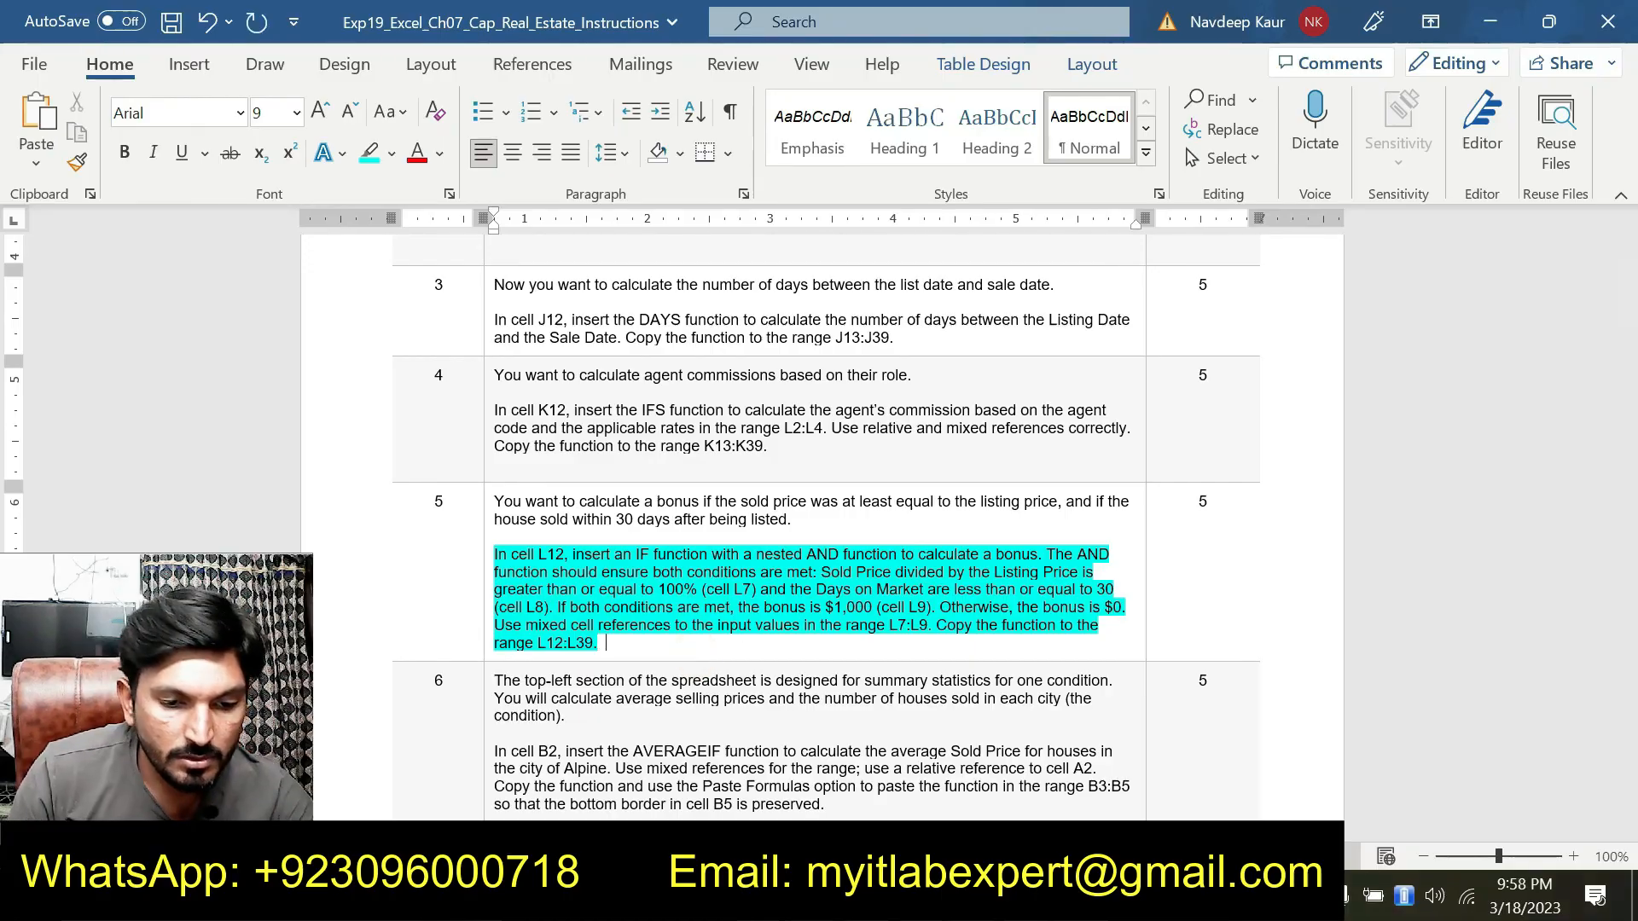
key("alt+Tab")
left_click_drag(920, 379, 828, 490)
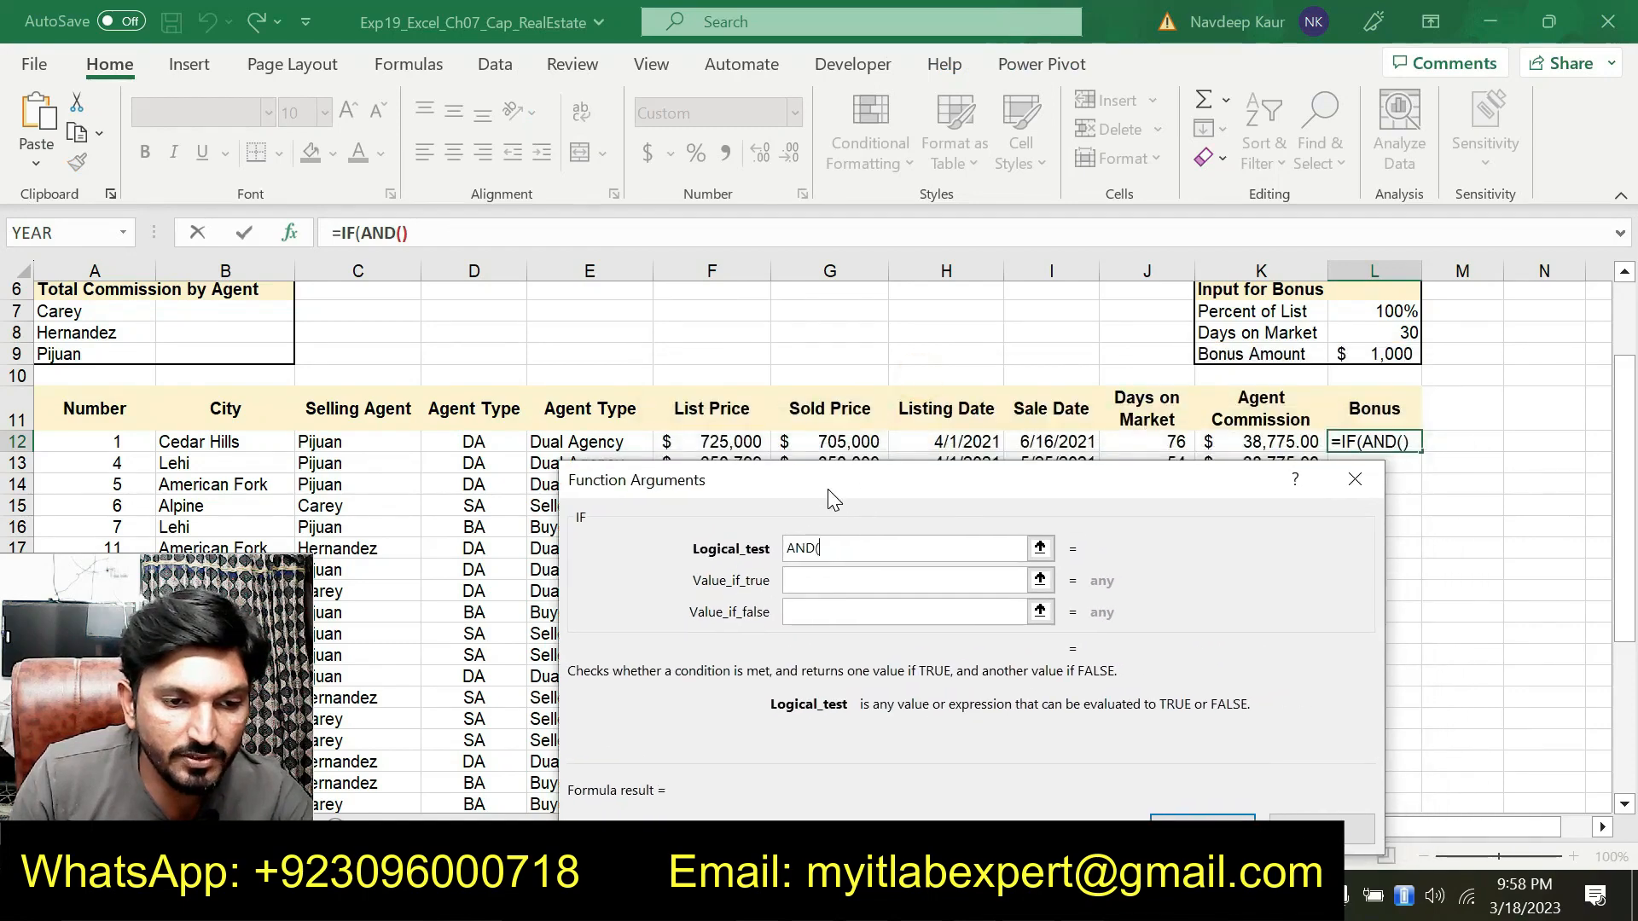
left_click(848, 436)
type("/")
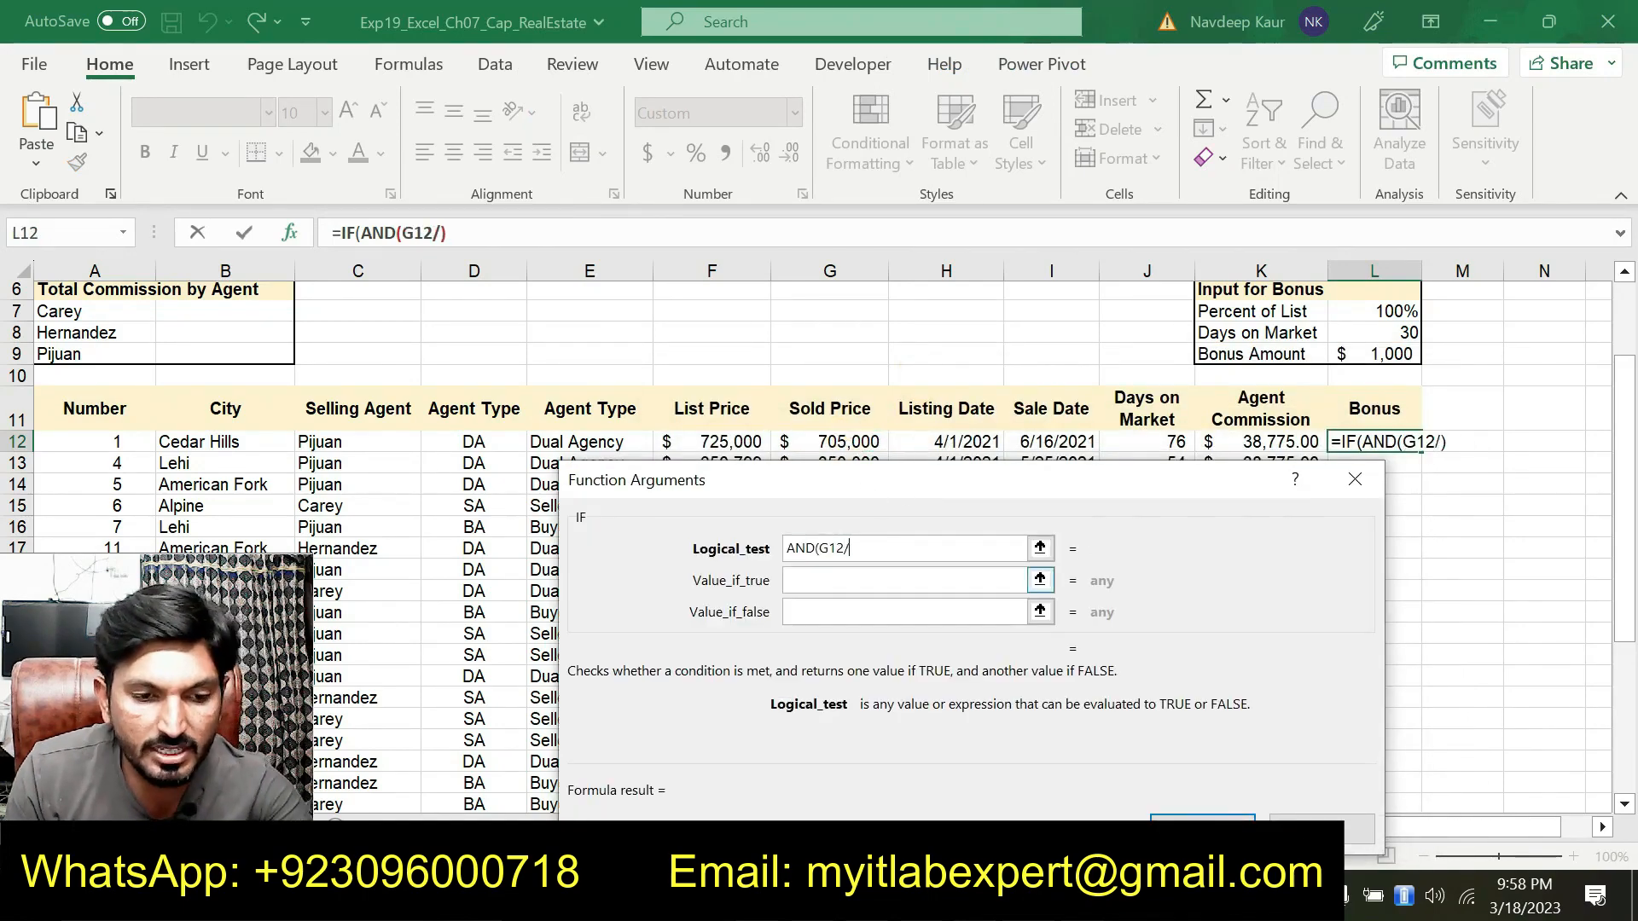
left_click(966, 447)
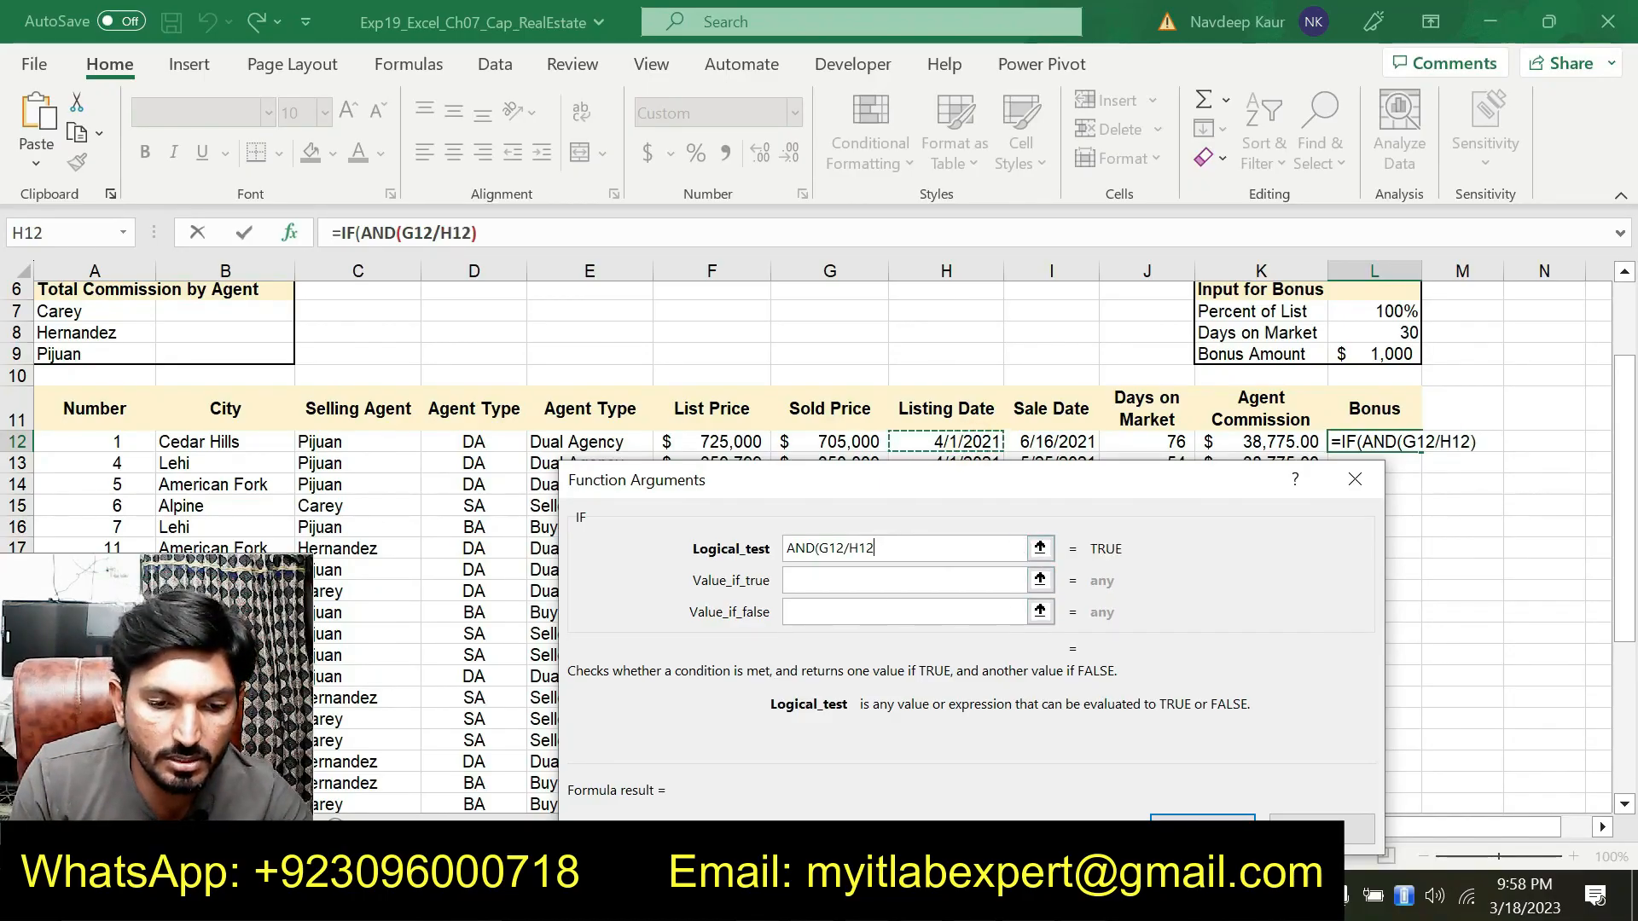
key("alt+Tab")
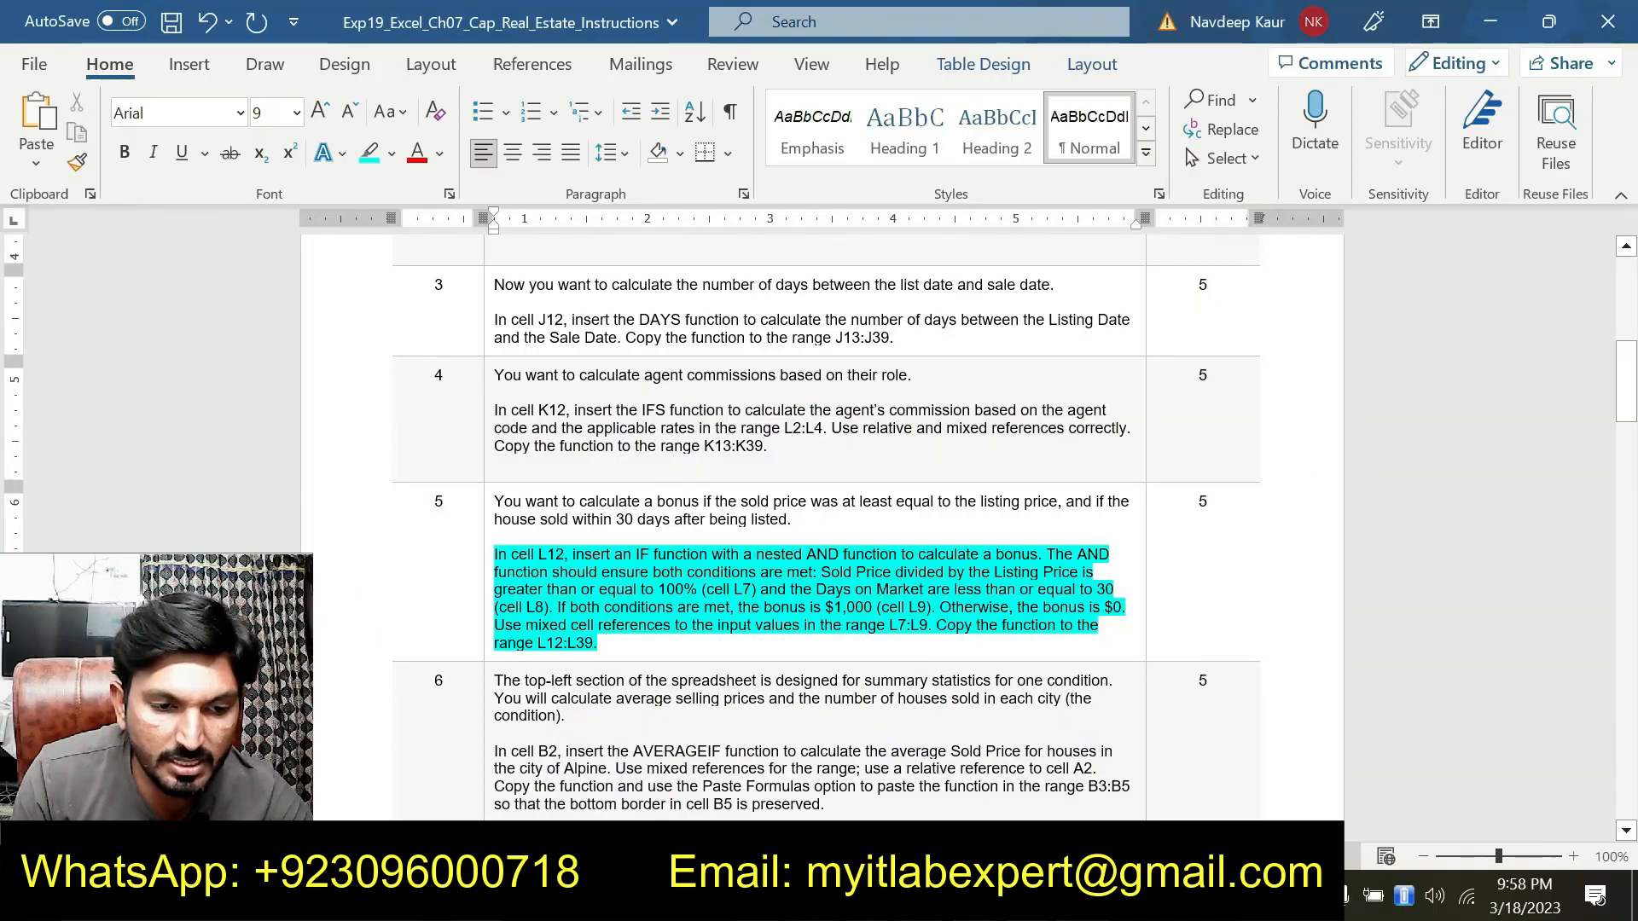
left_click(1081, 897)
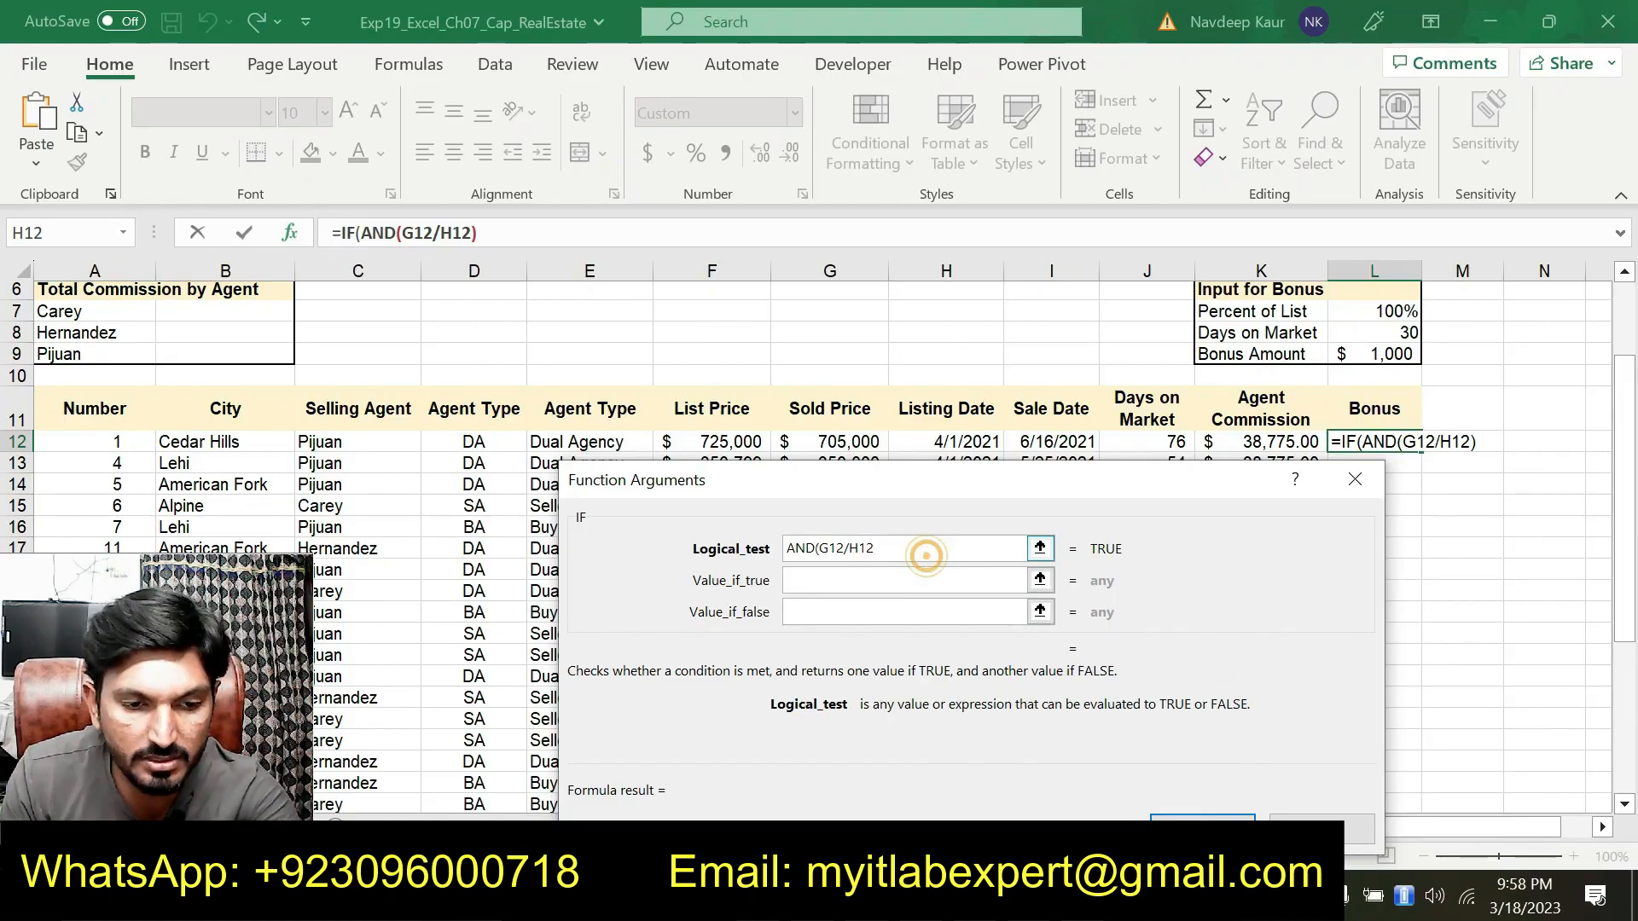
key("BackSpace")
key("BackSpace")
key("BackSpace")
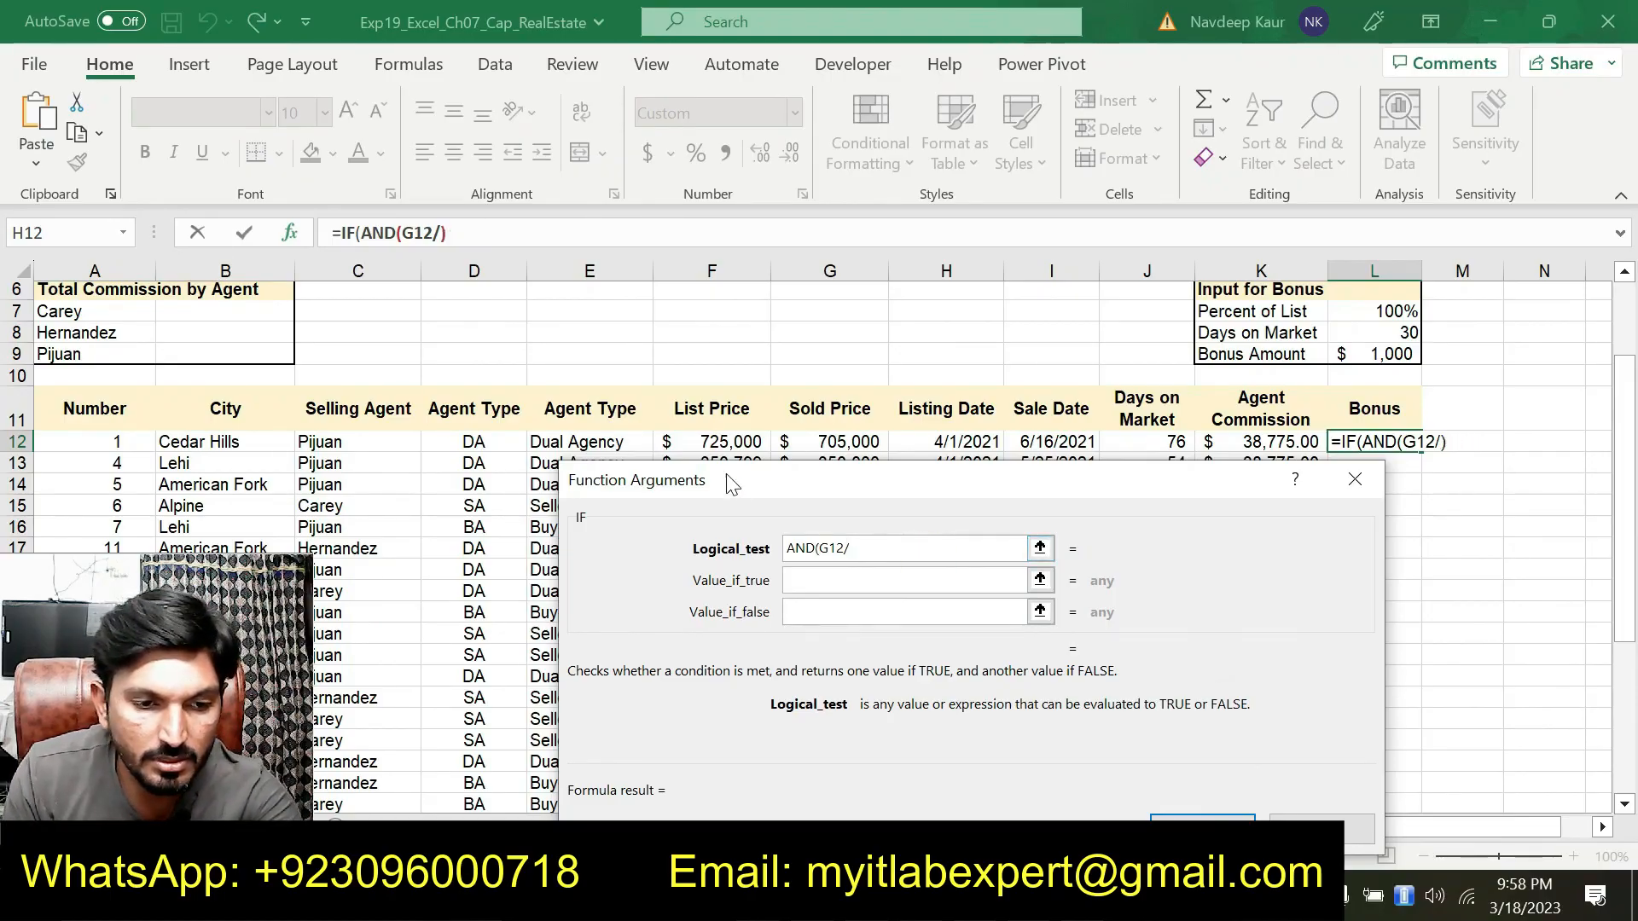
left_click(726, 441)
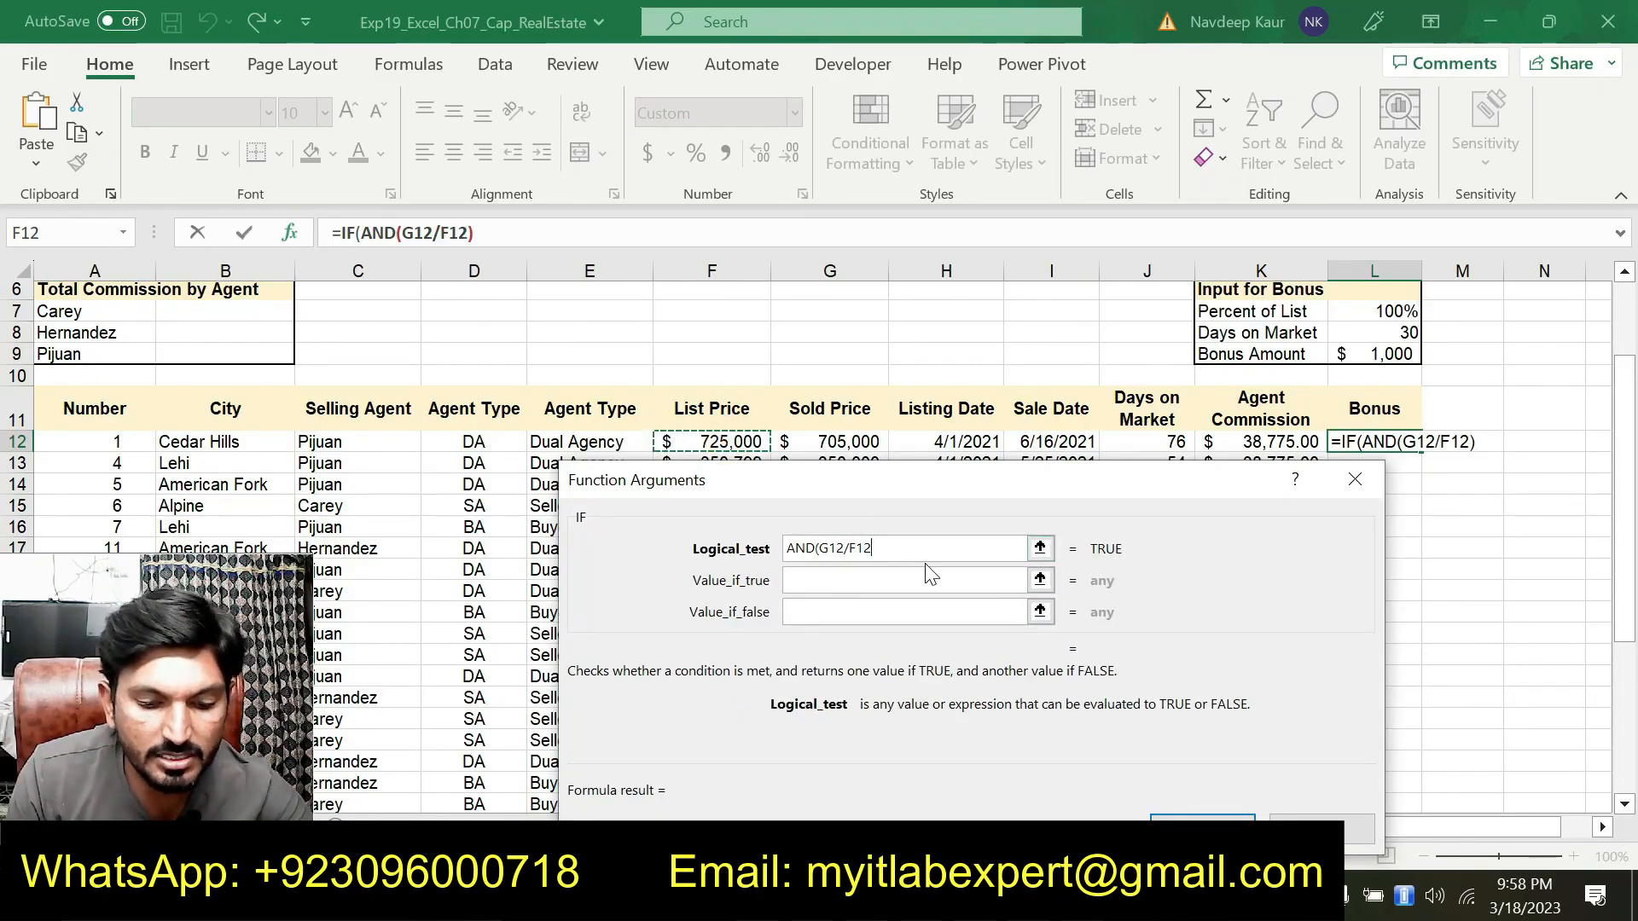
type(">")
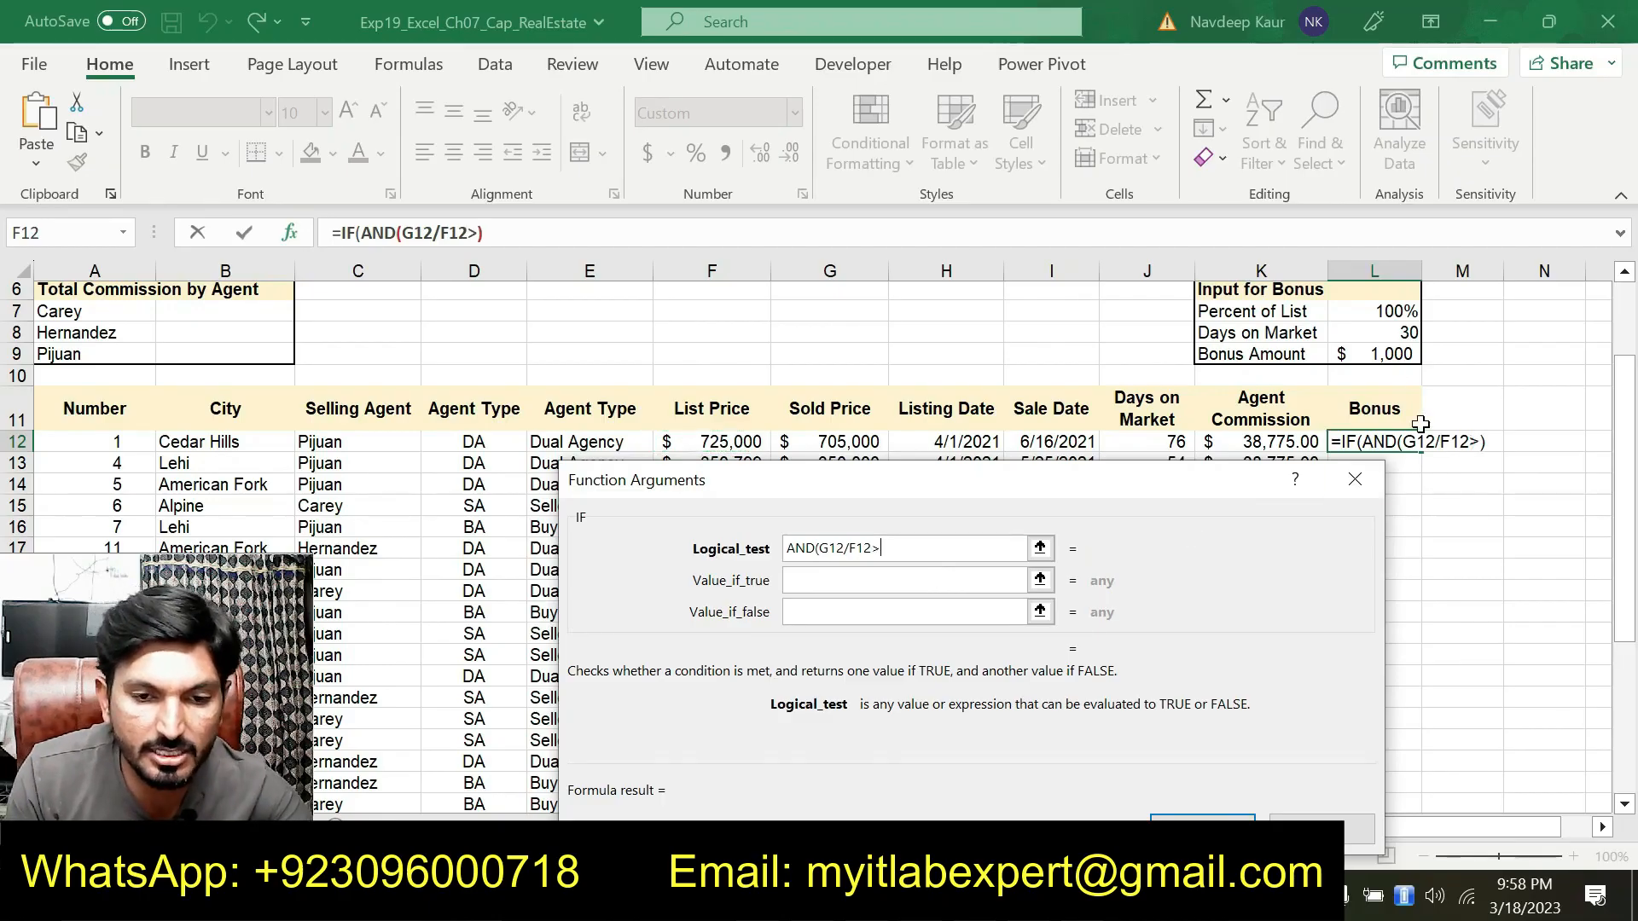
left_click(1388, 314)
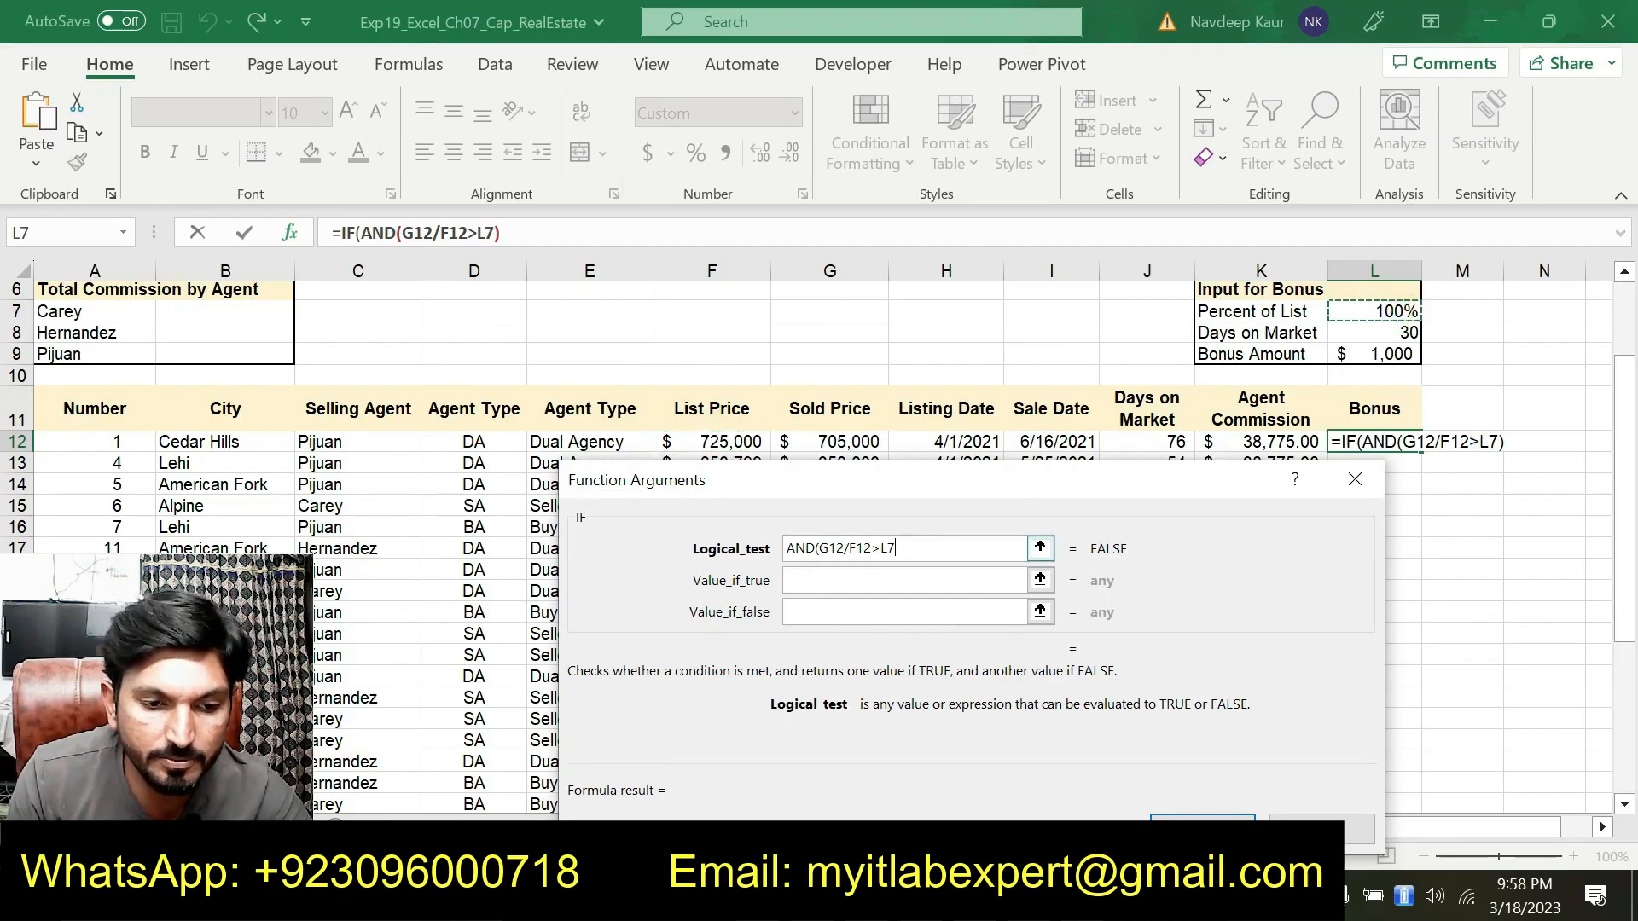
left_click(889, 547)
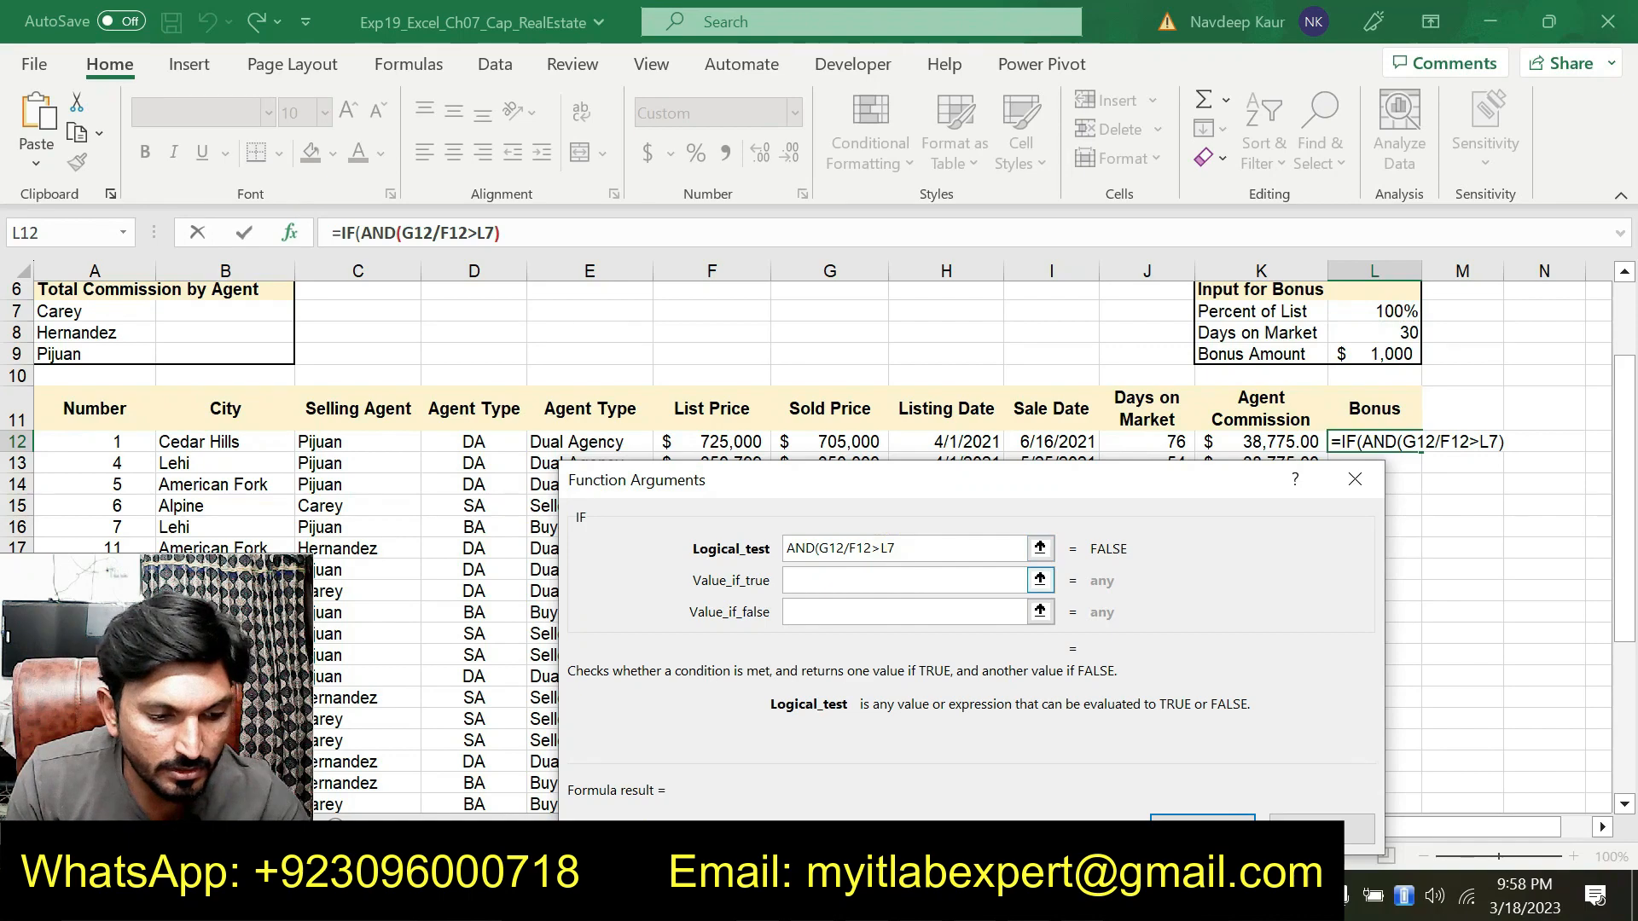
type("$7,")
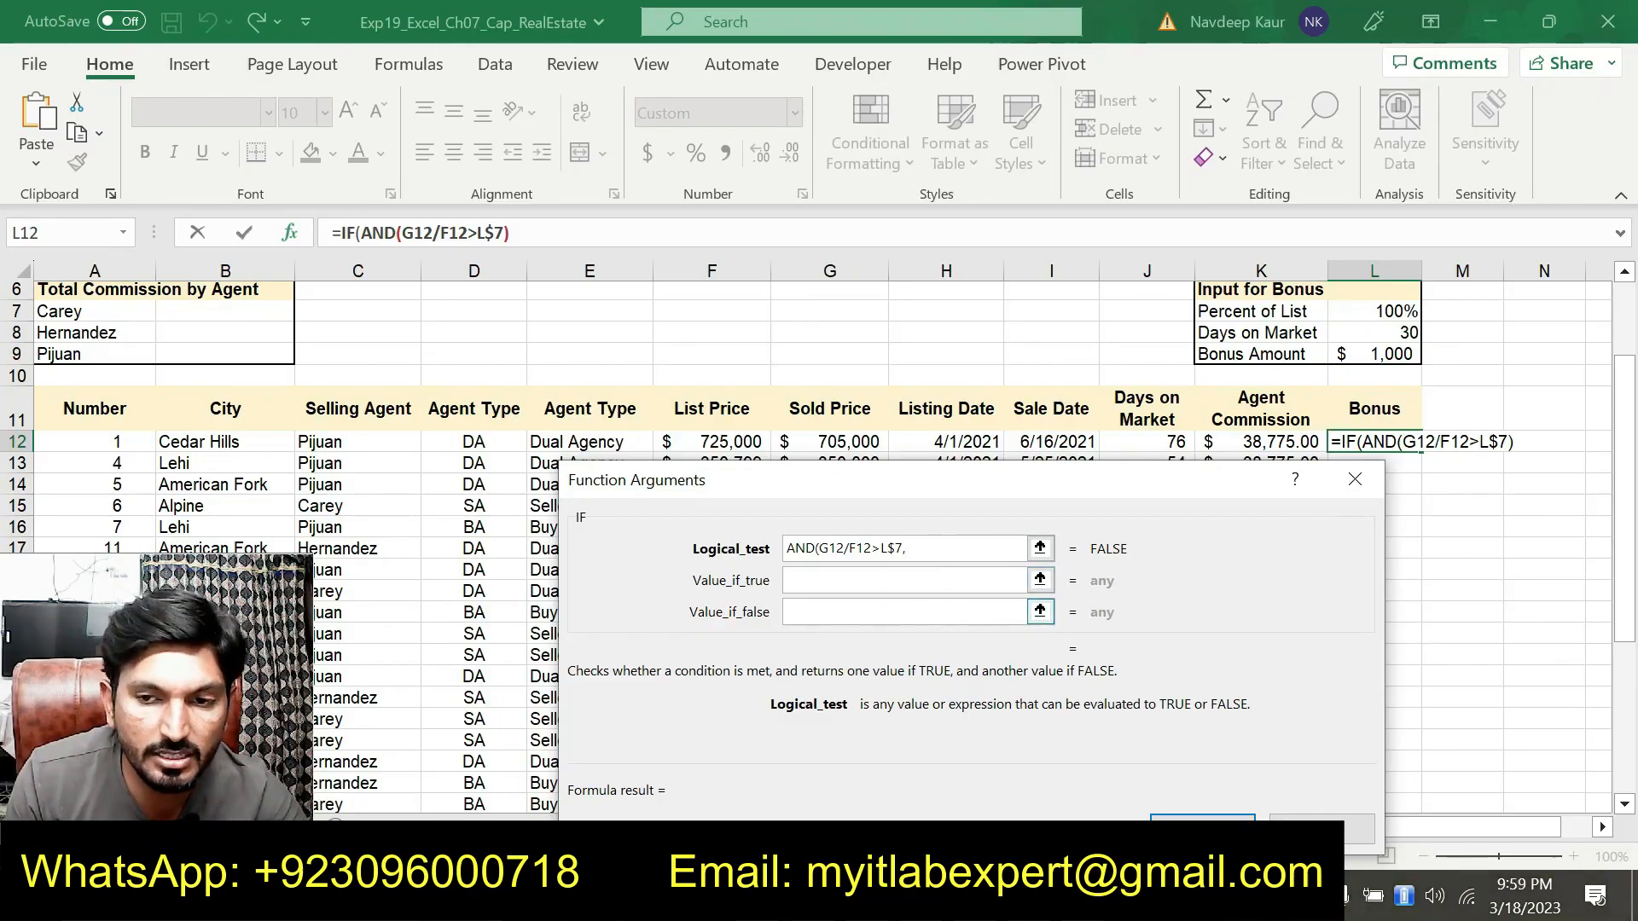
Add J12<=L$8 as the AND function's second condition, comparing Days on Market with the days input, and close the AND
key("alt+Tab")
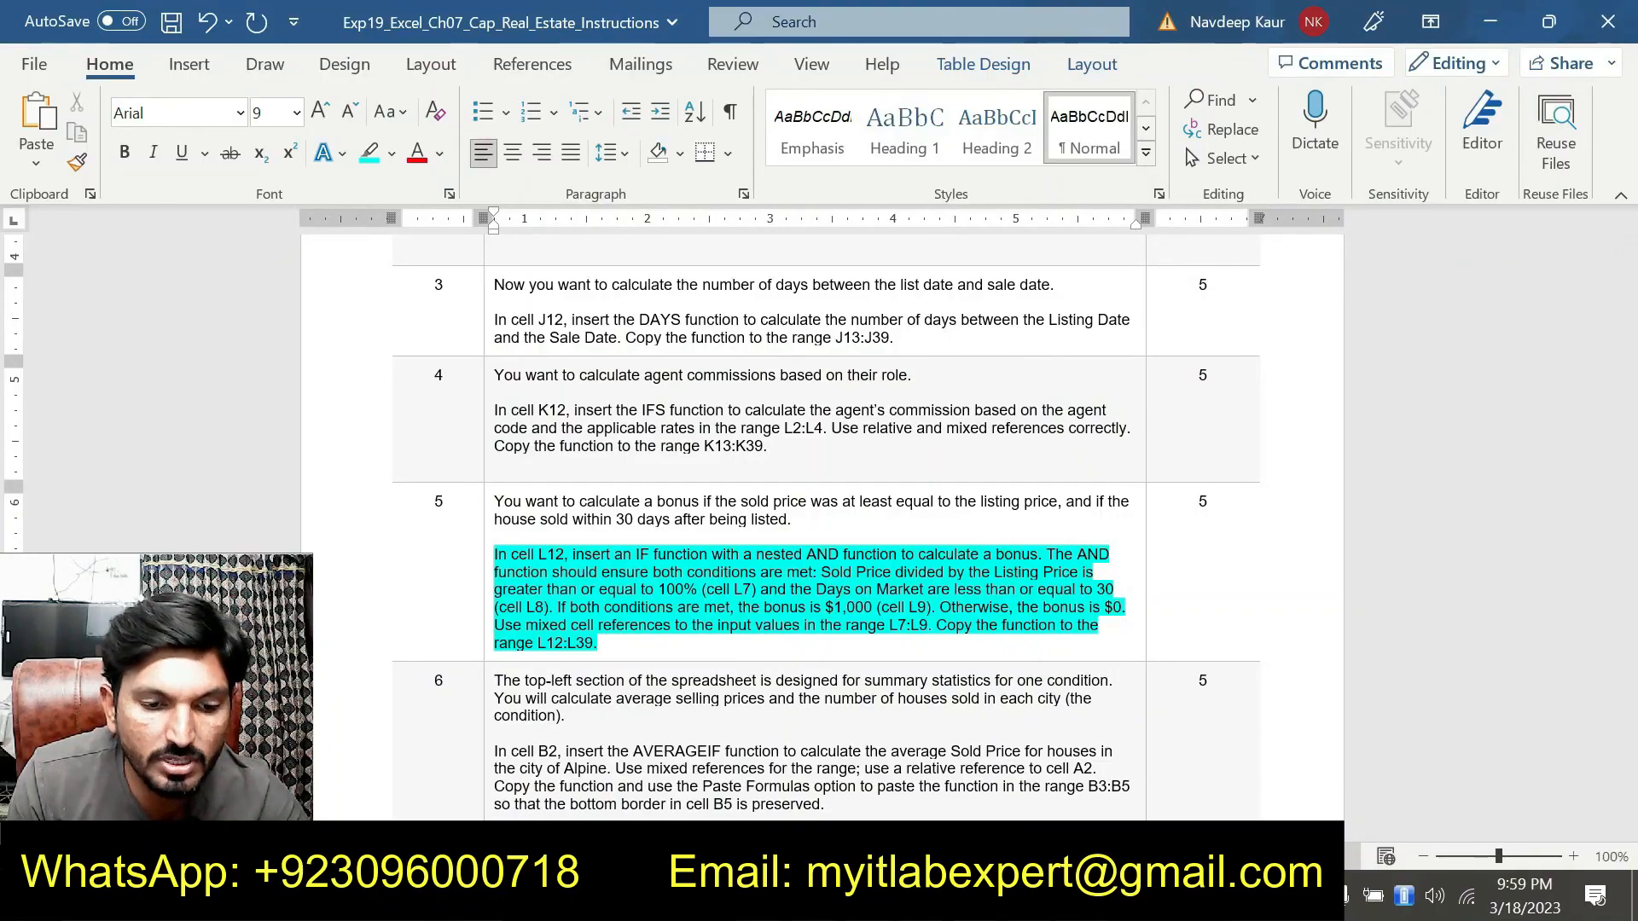
key("alt+Tab")
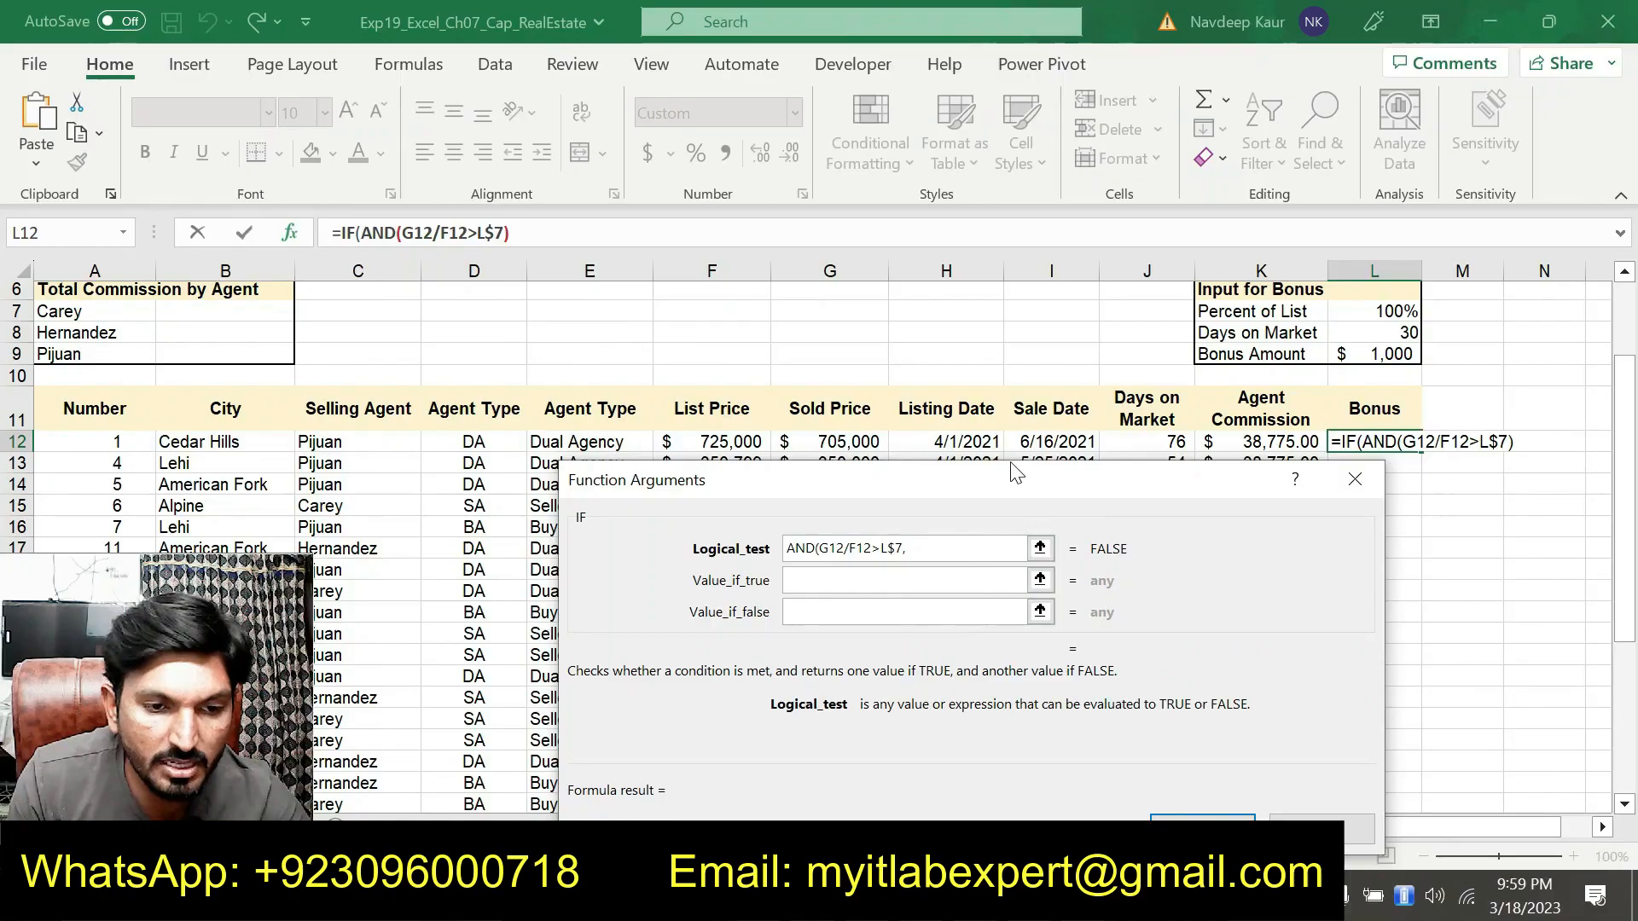
left_click(1157, 435)
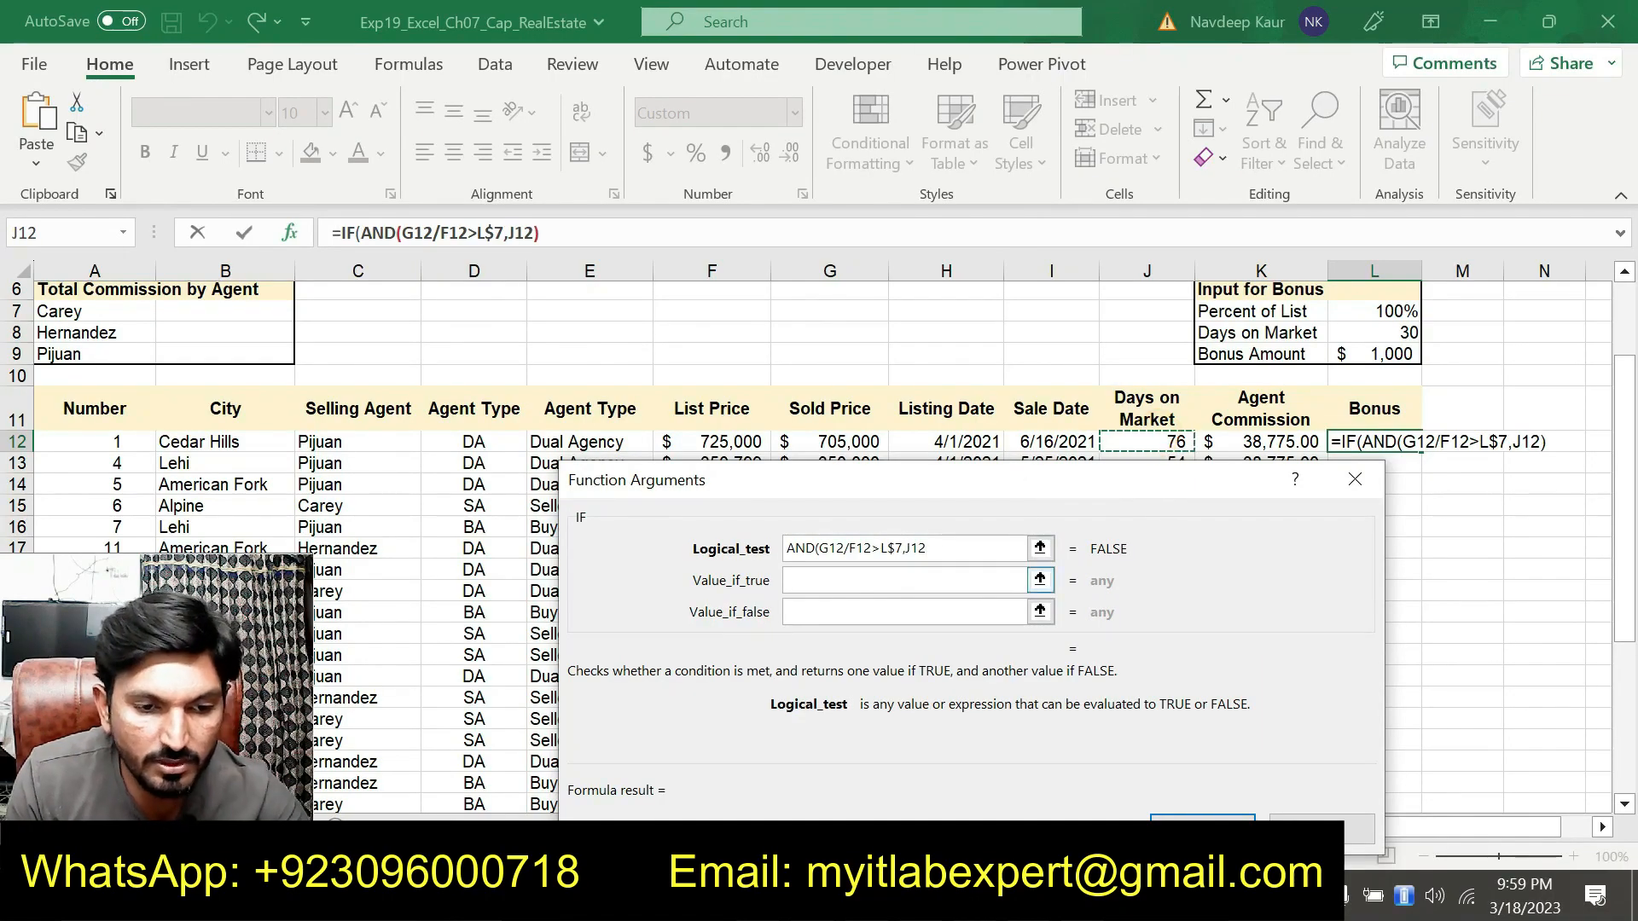
key("alt+Tab")
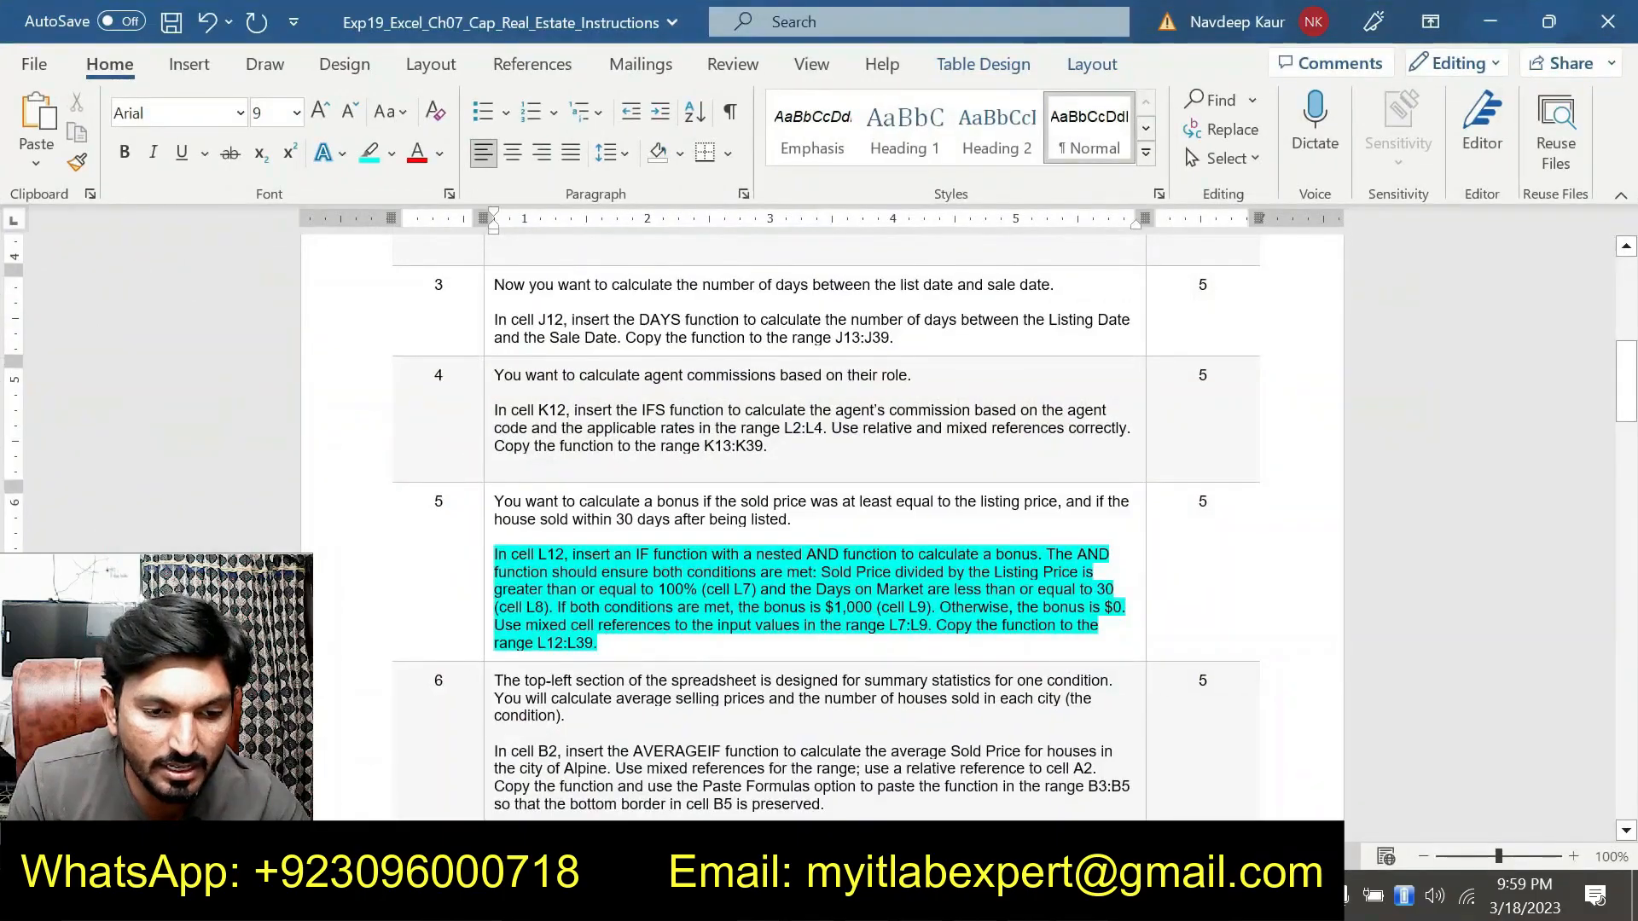
key("alt+Tab")
type("<")
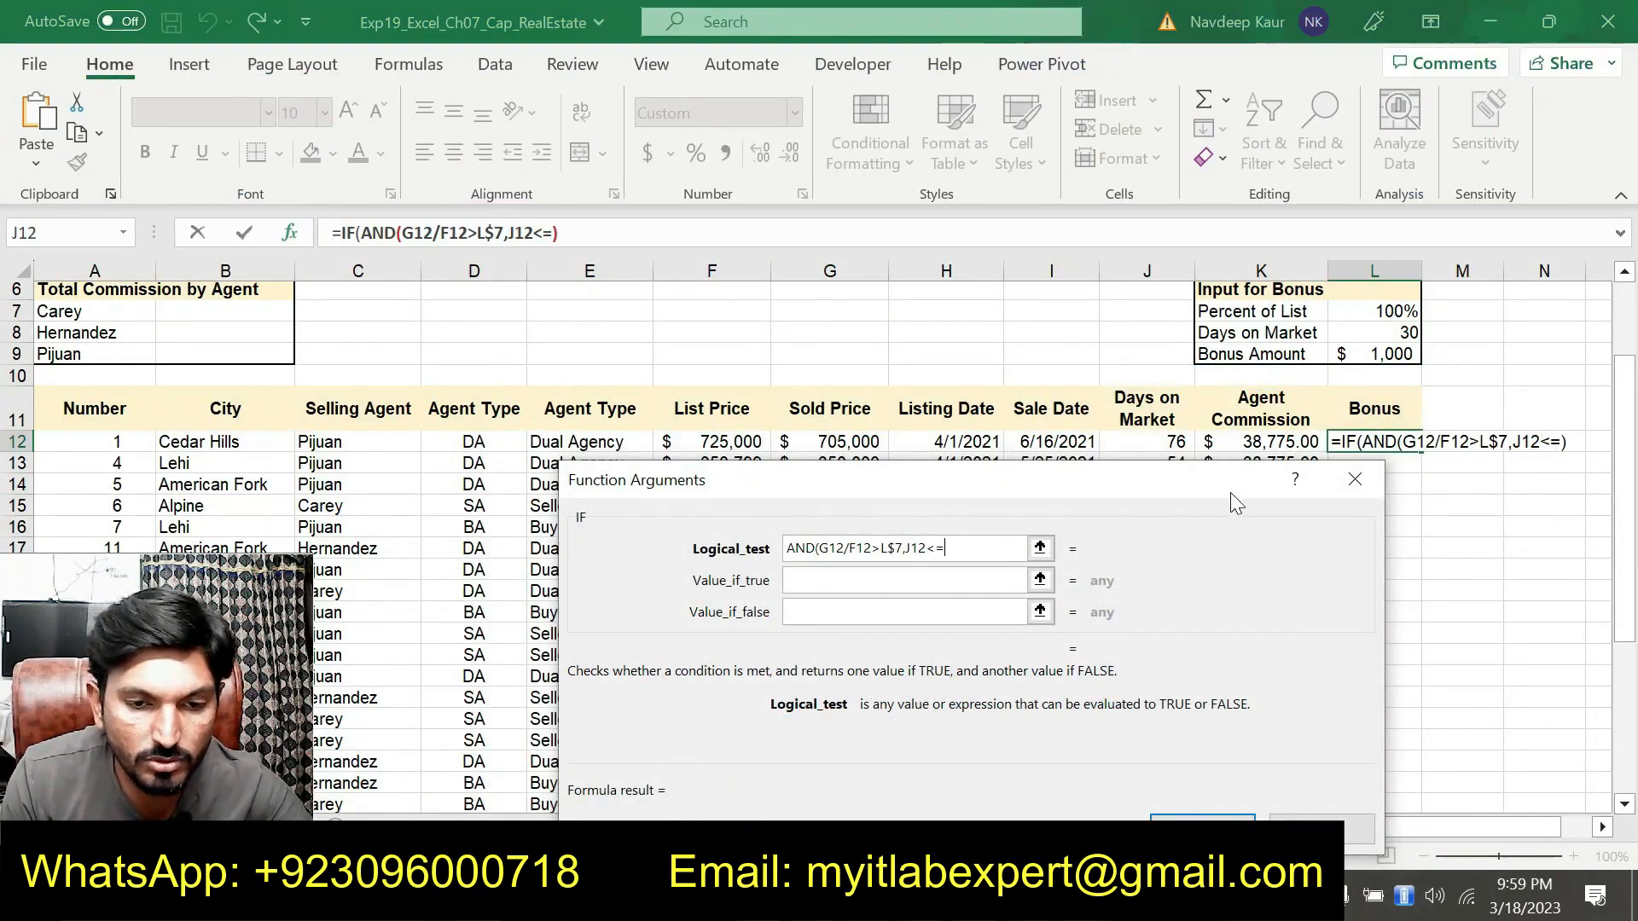
type("=")
left_click(1378, 337)
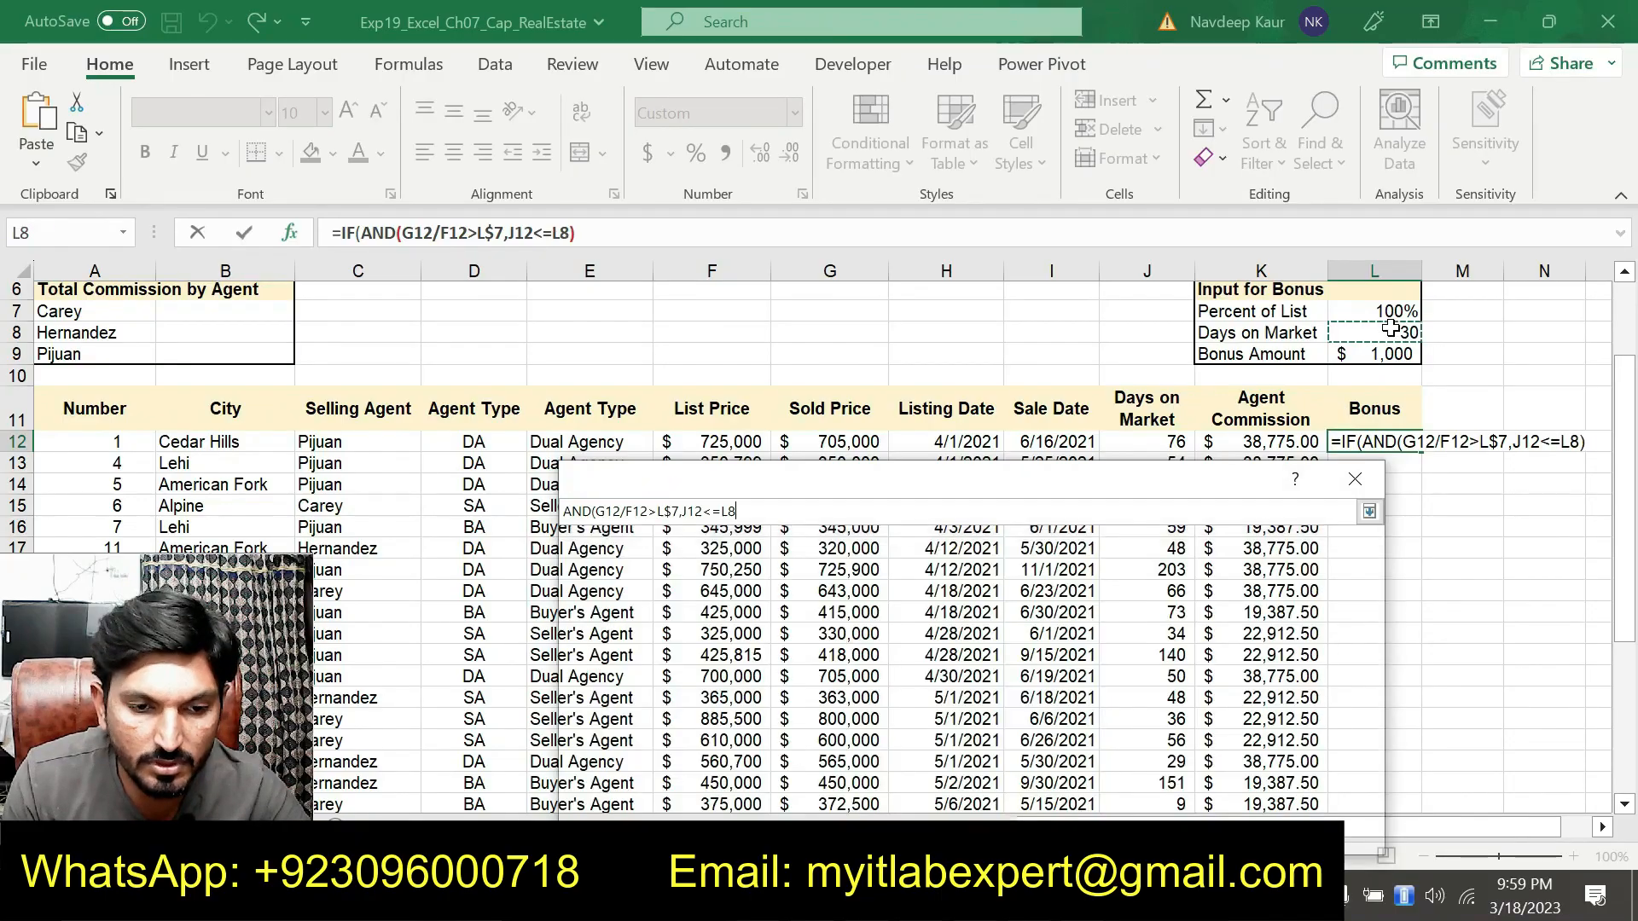
left_click(956, 551)
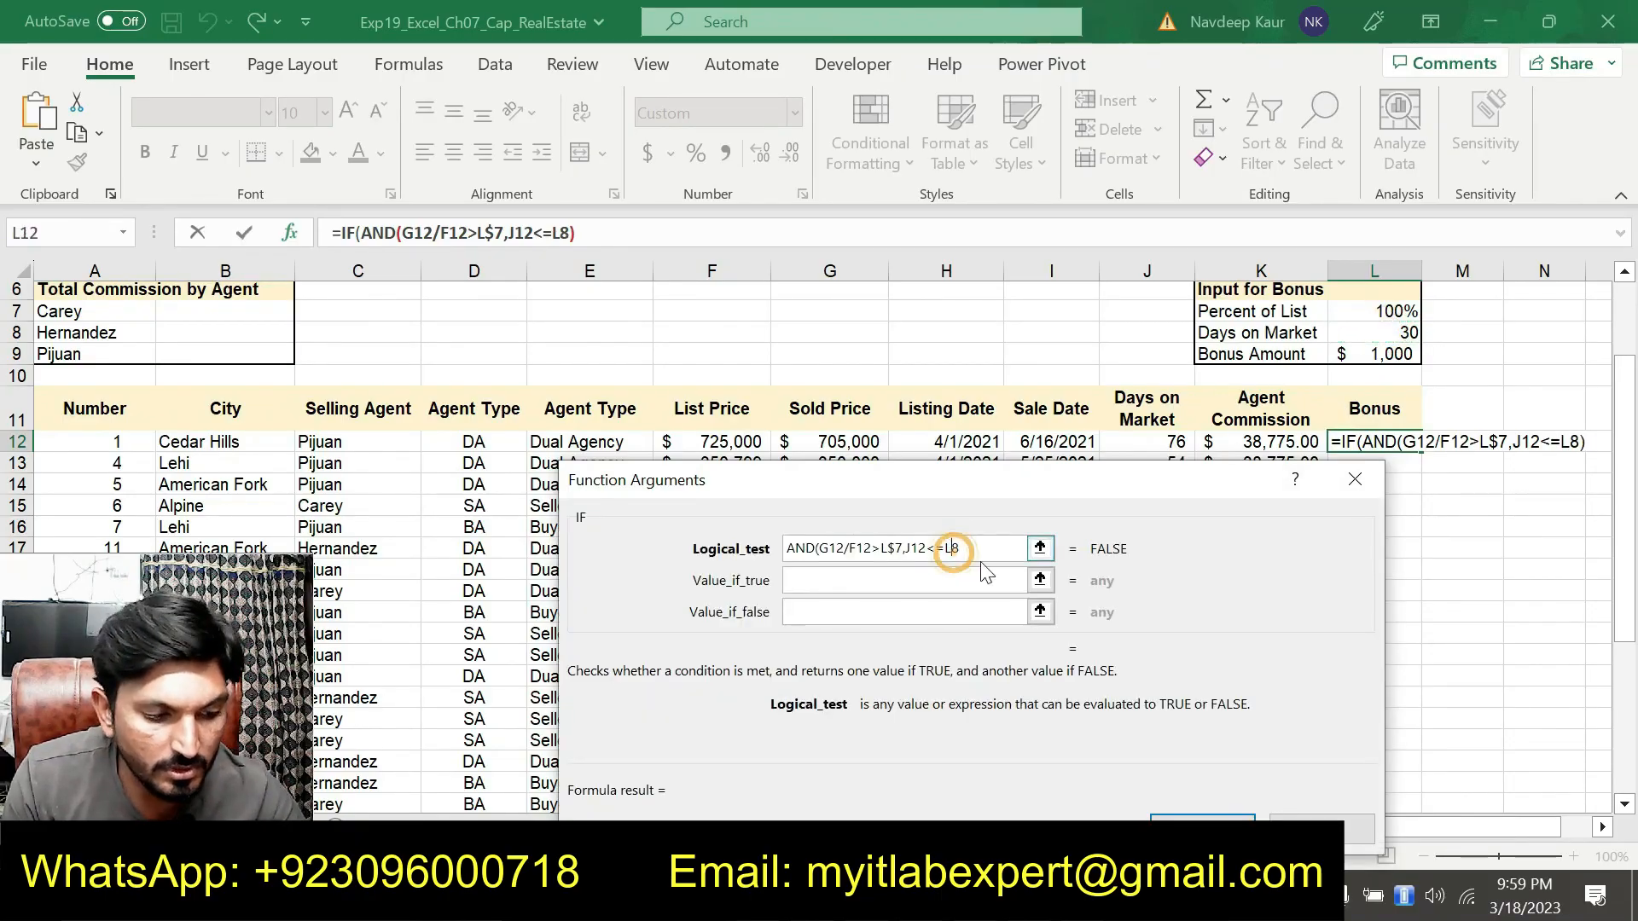
type("$")
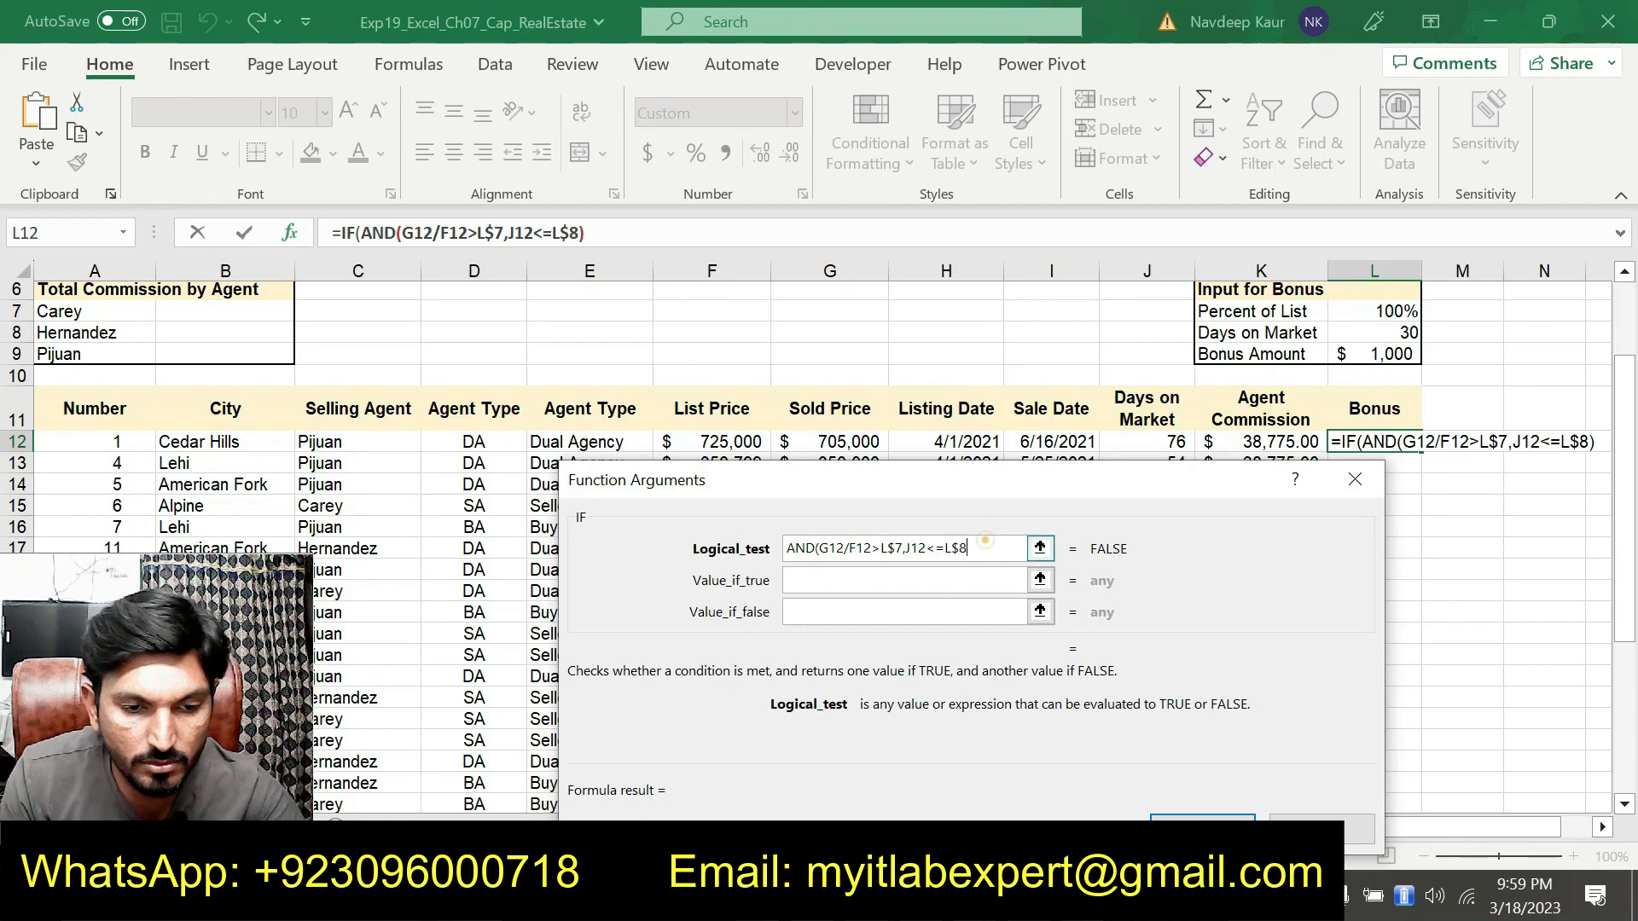
left_click(981, 548)
type(")")
Set the IF's Value_if_true to L$9 and Value_if_false to 0, then finish the bonus formula in L12
left_click(891, 591)
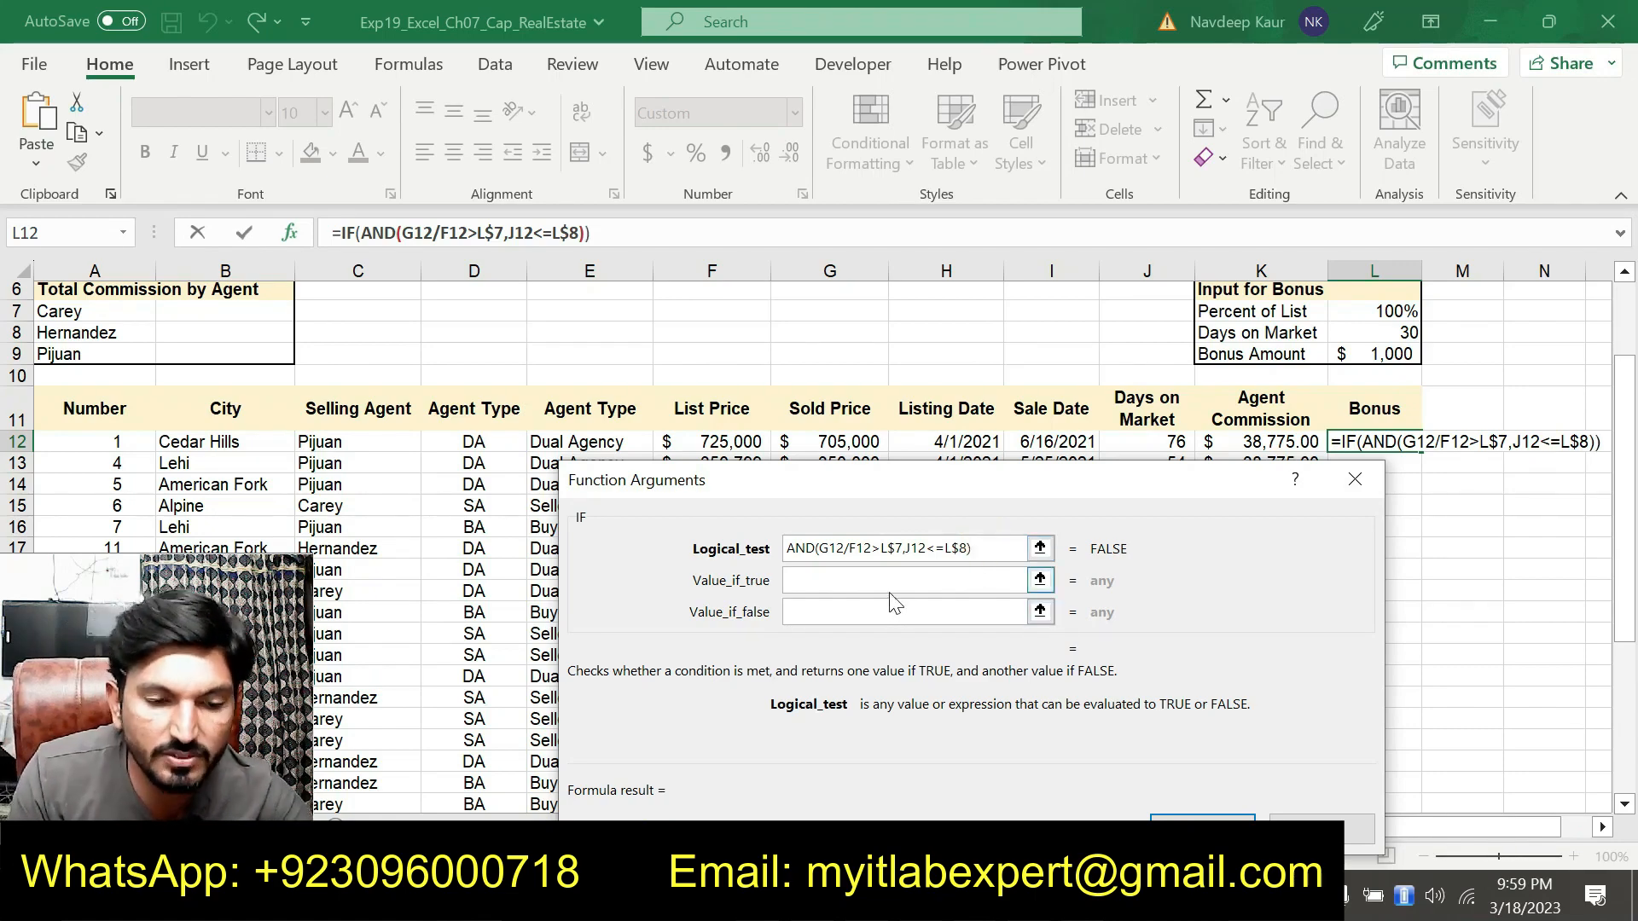
left_click(892, 592)
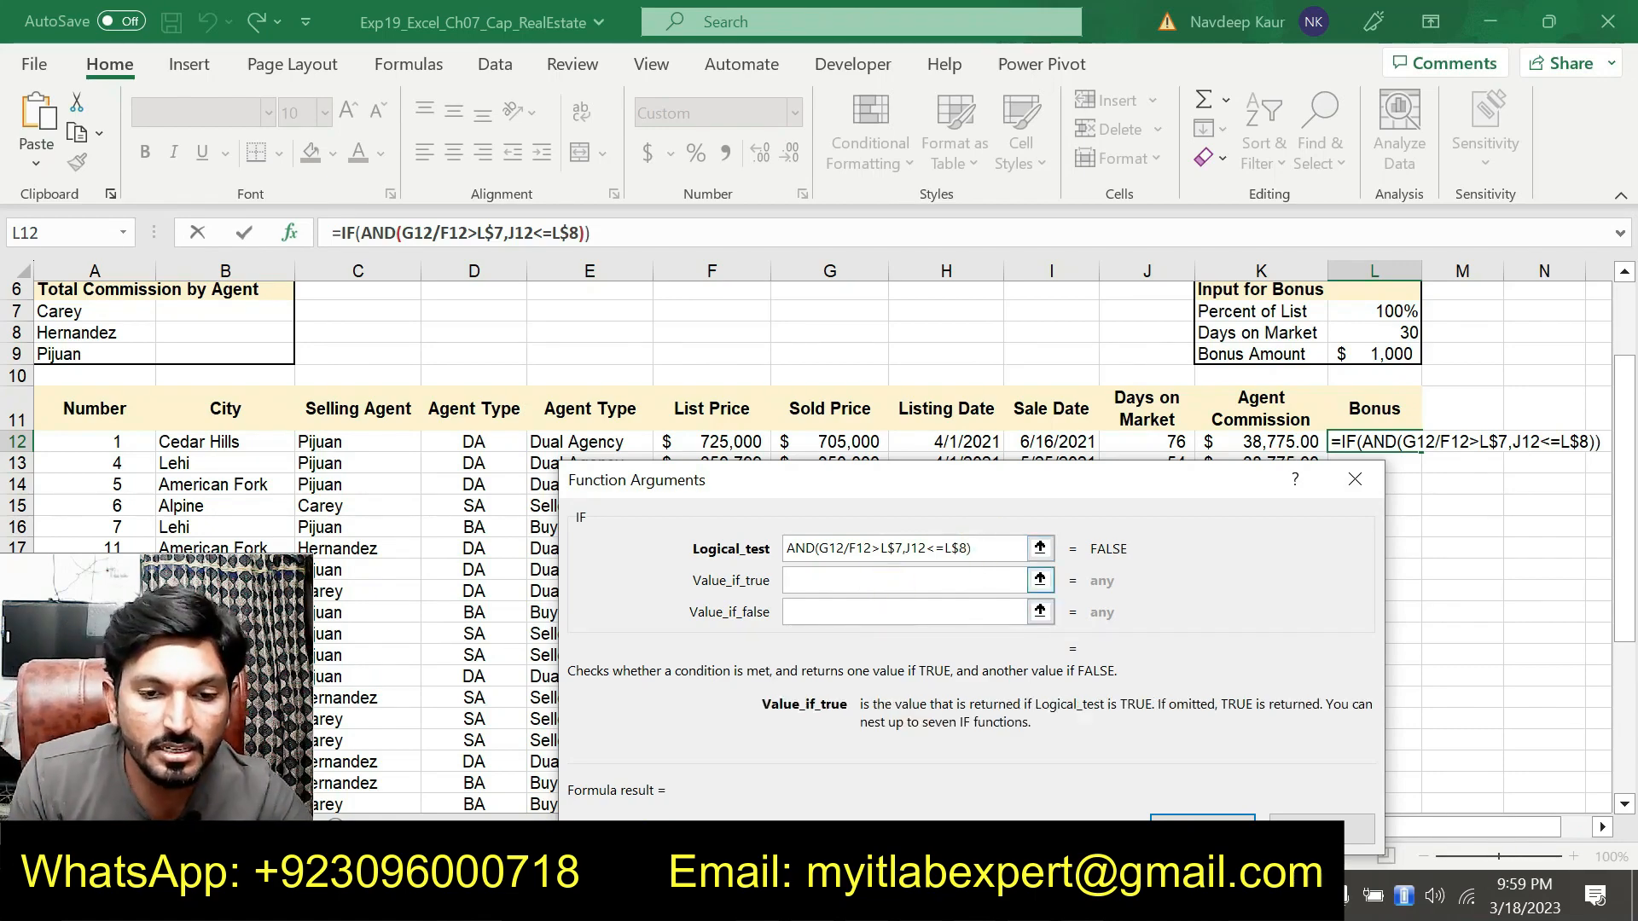
left_click(1346, 358)
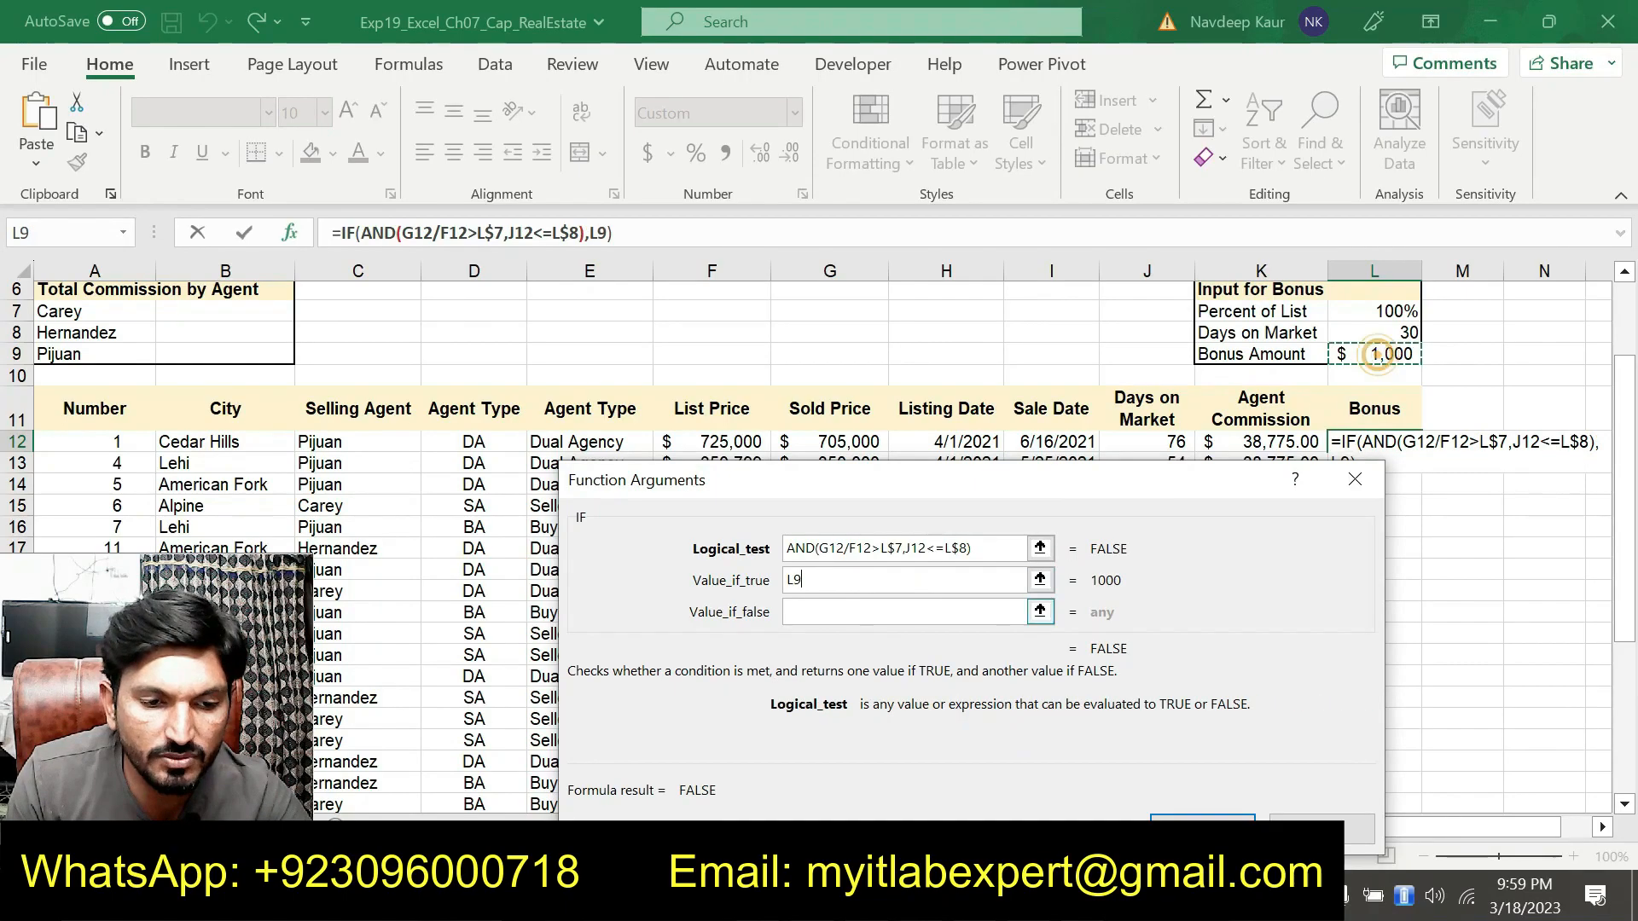
left_click(794, 580)
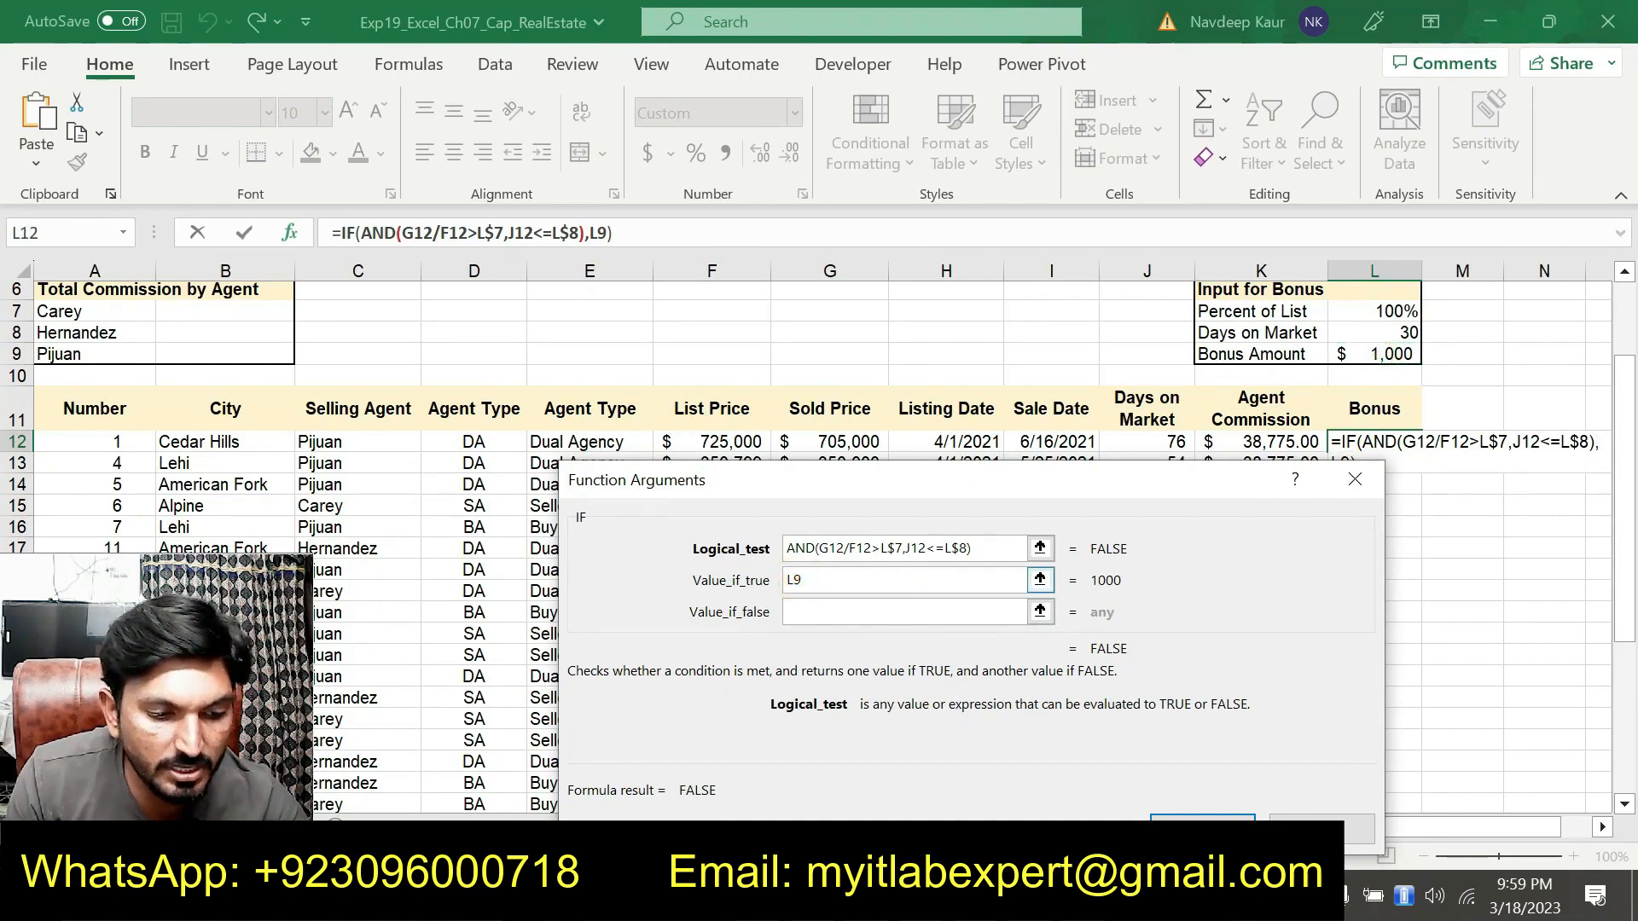
key("Tab")
type("0")
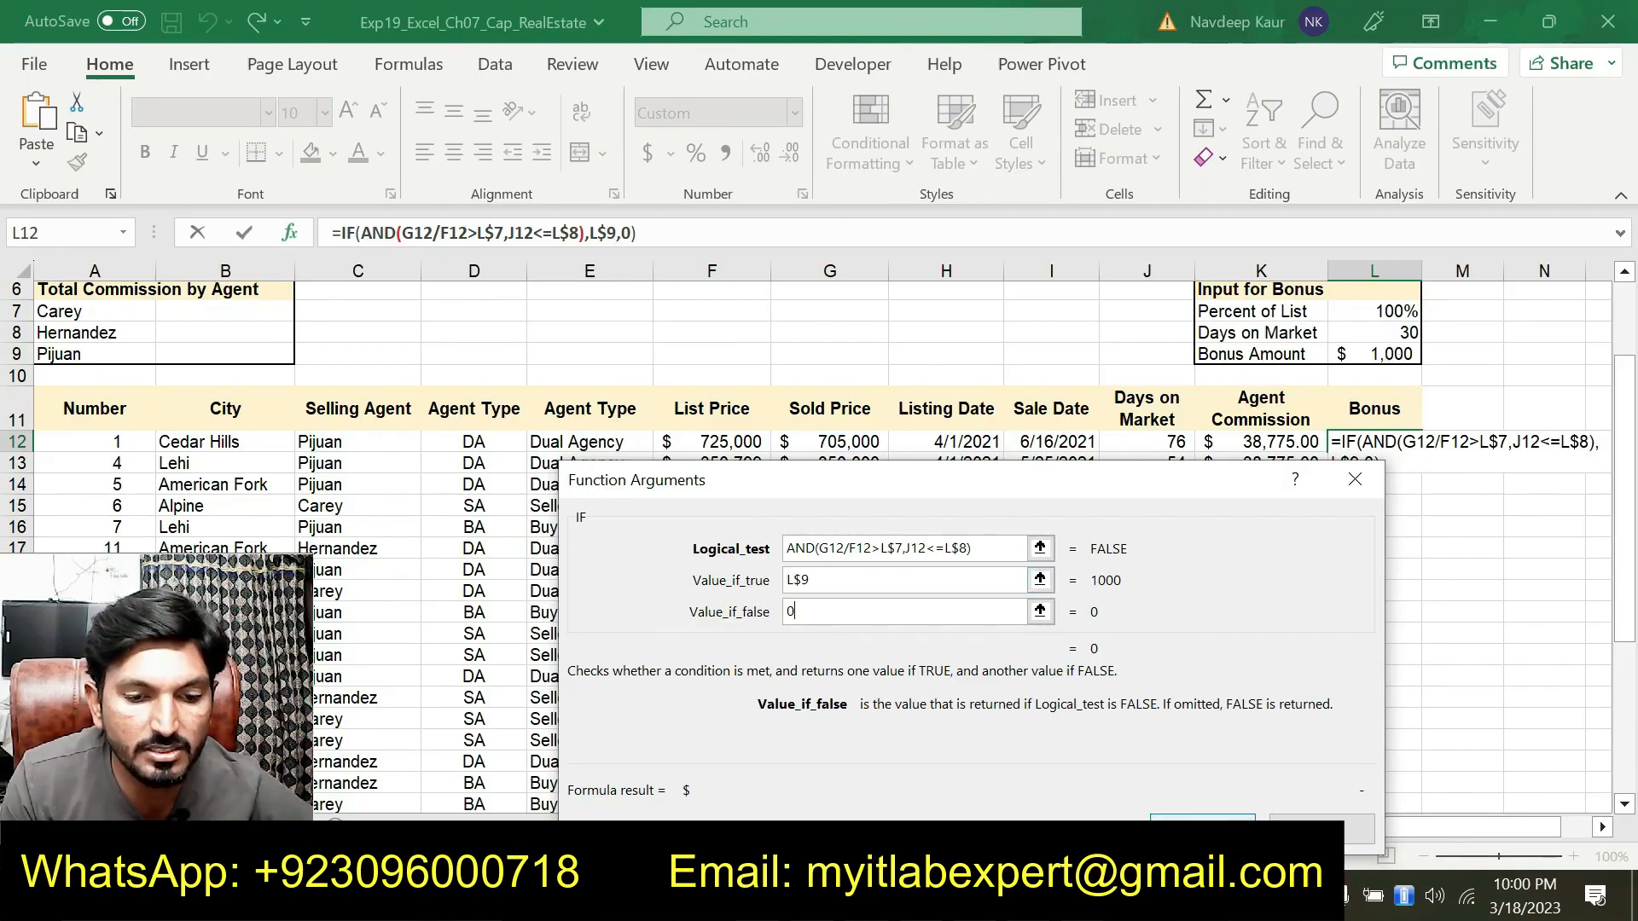
key("Return")
Copy the bonus formula from L12 down the Bonus column to L39
left_click(1382, 441)
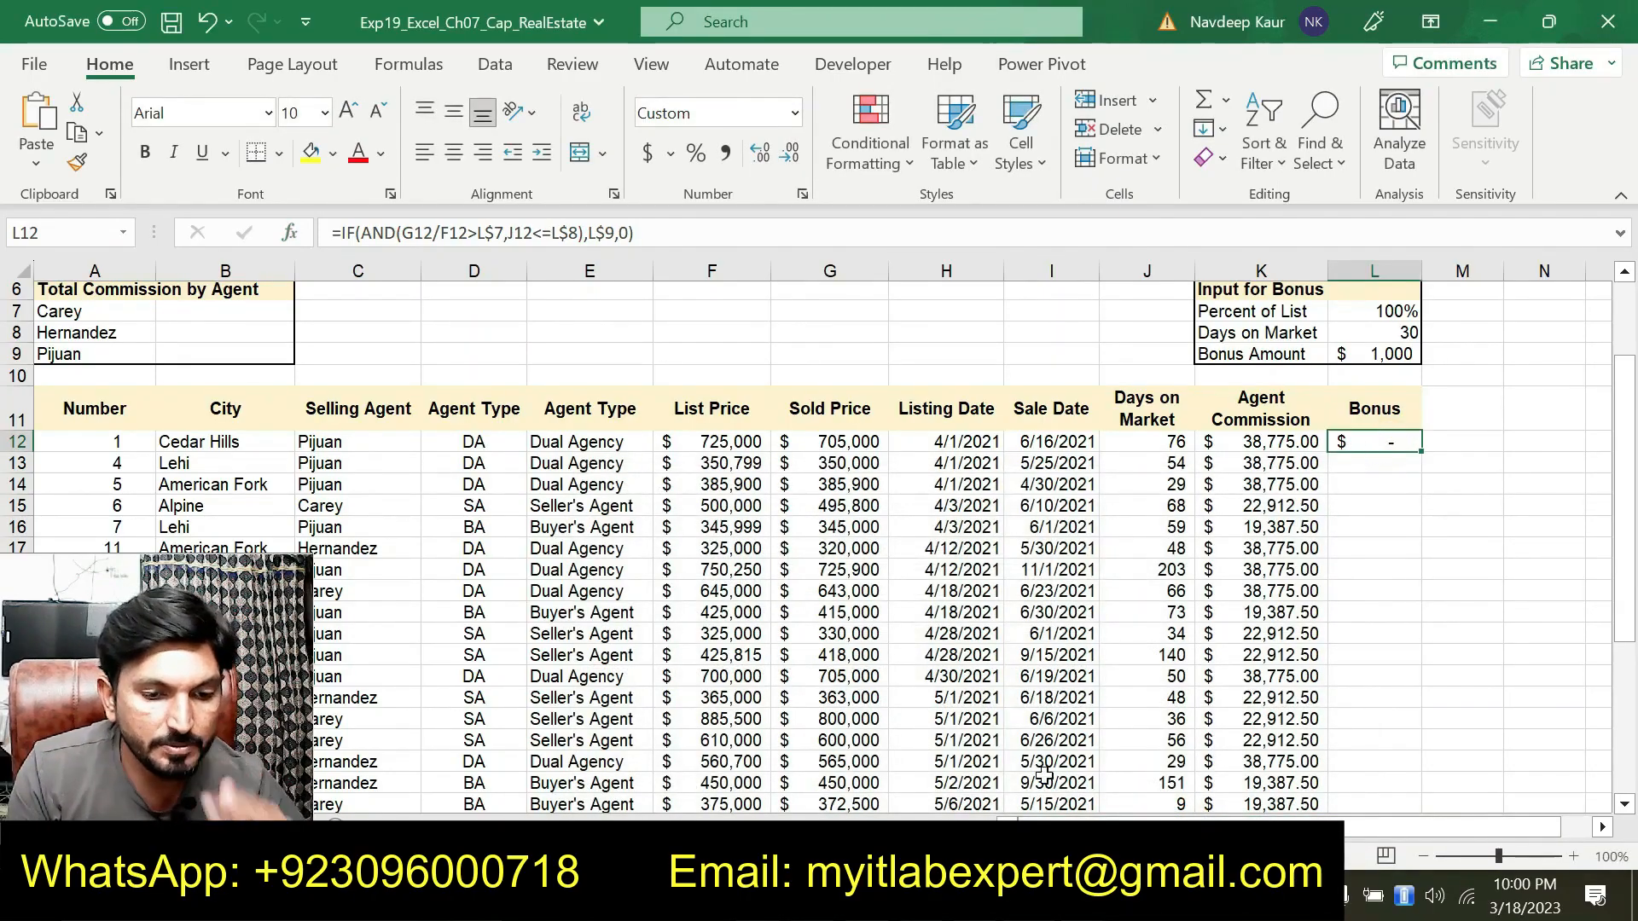
key("alt+Tab")
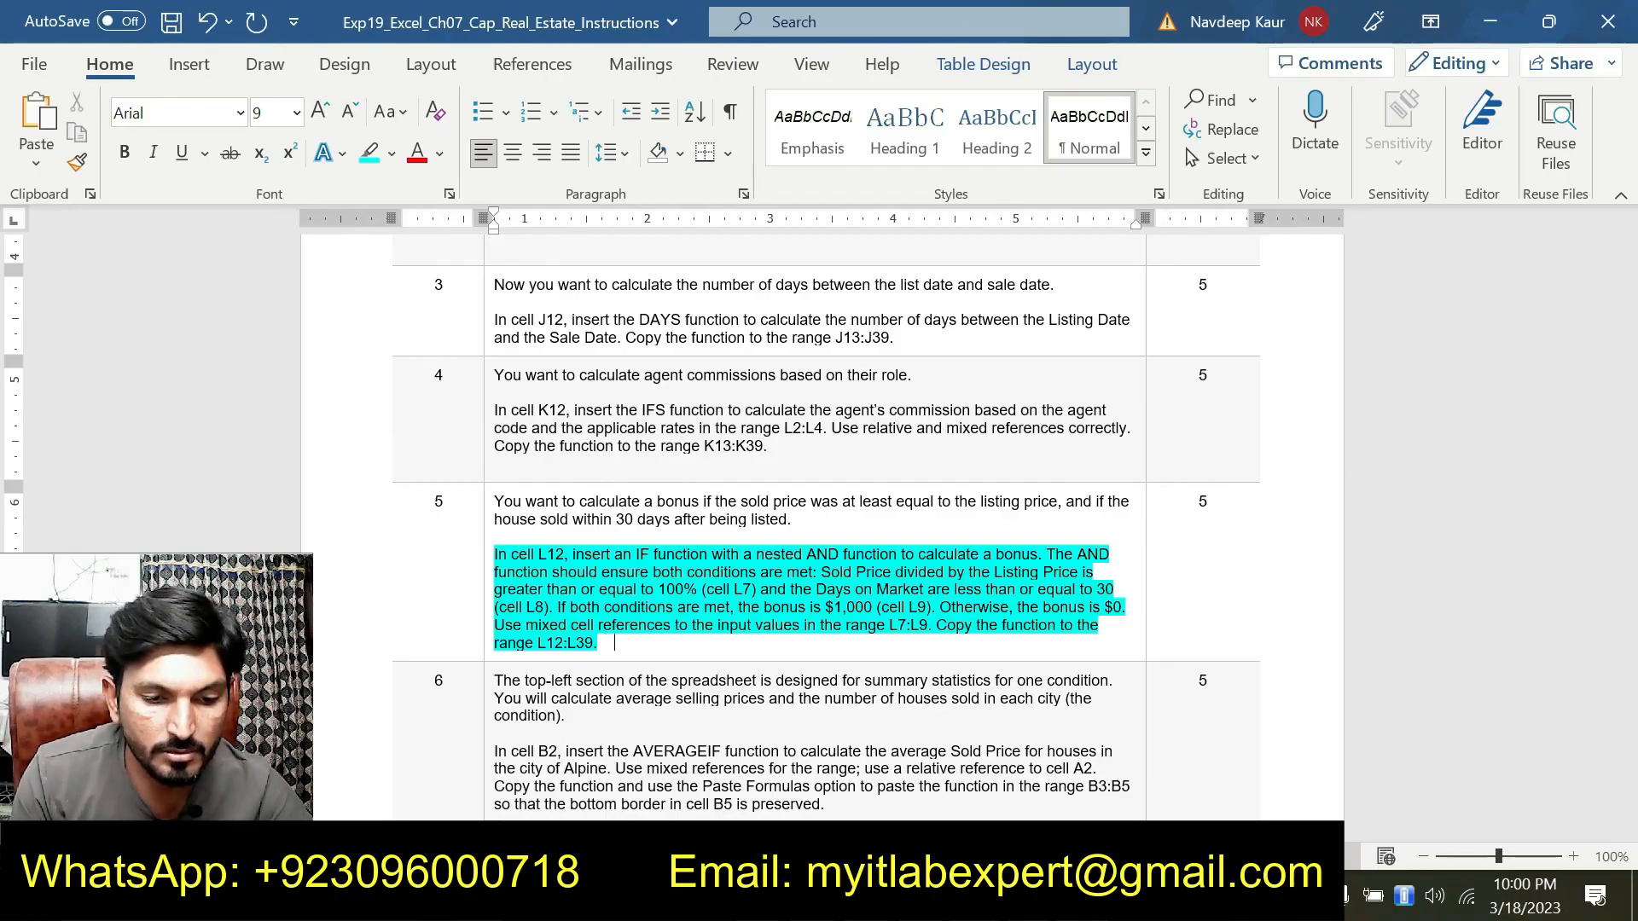
key("alt+Tab")
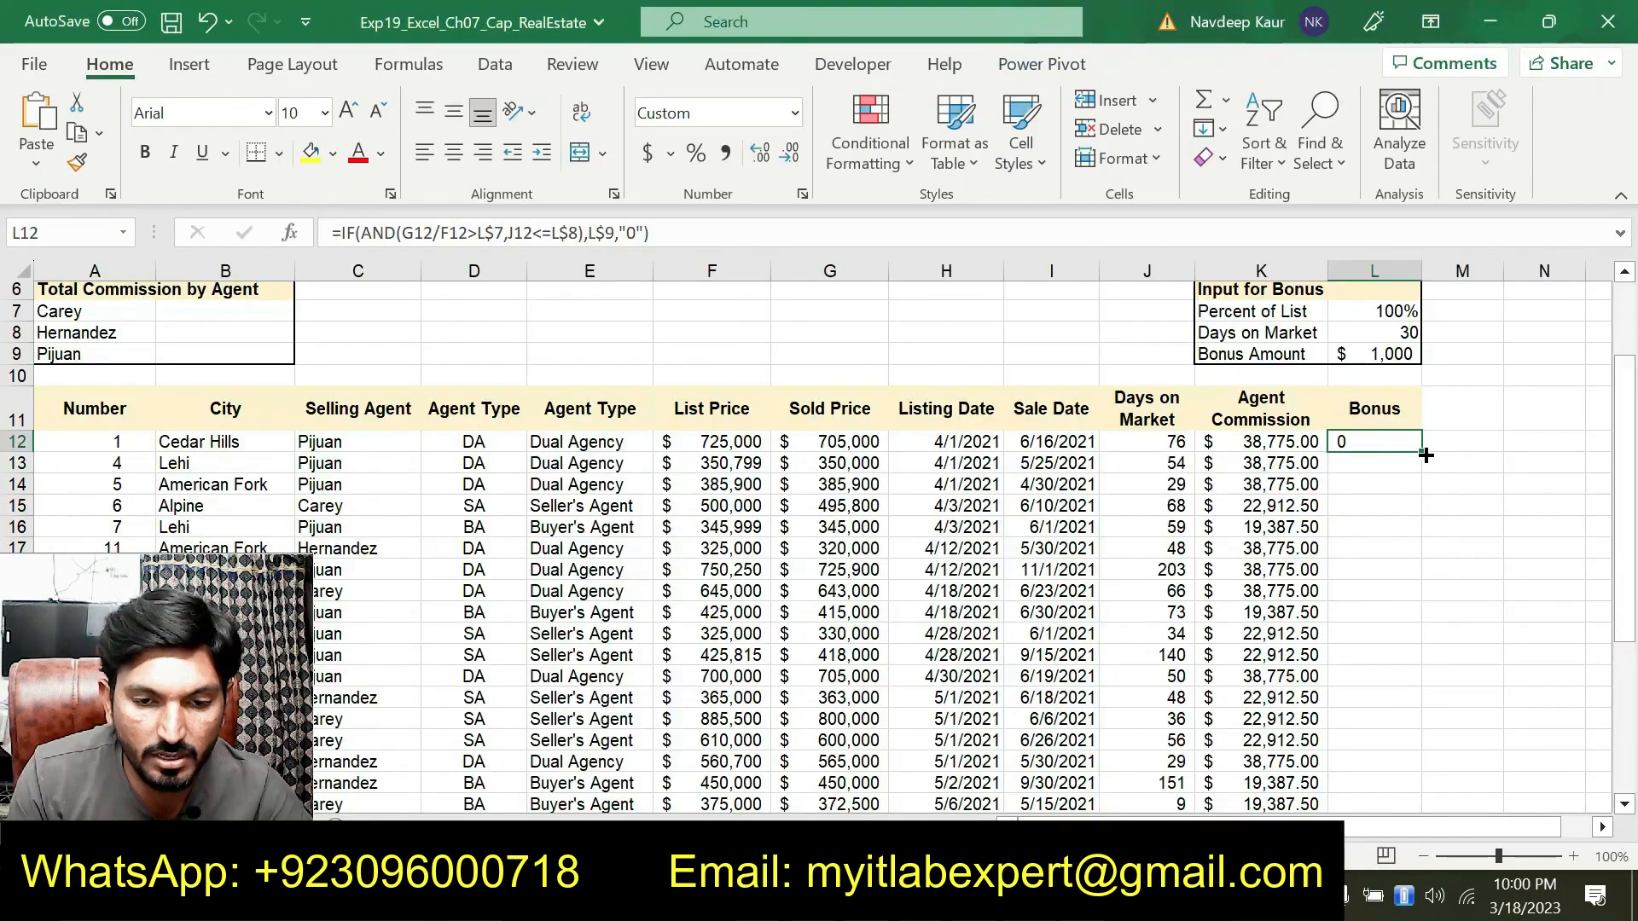
left_click_drag(1426, 452, 1403, 763)
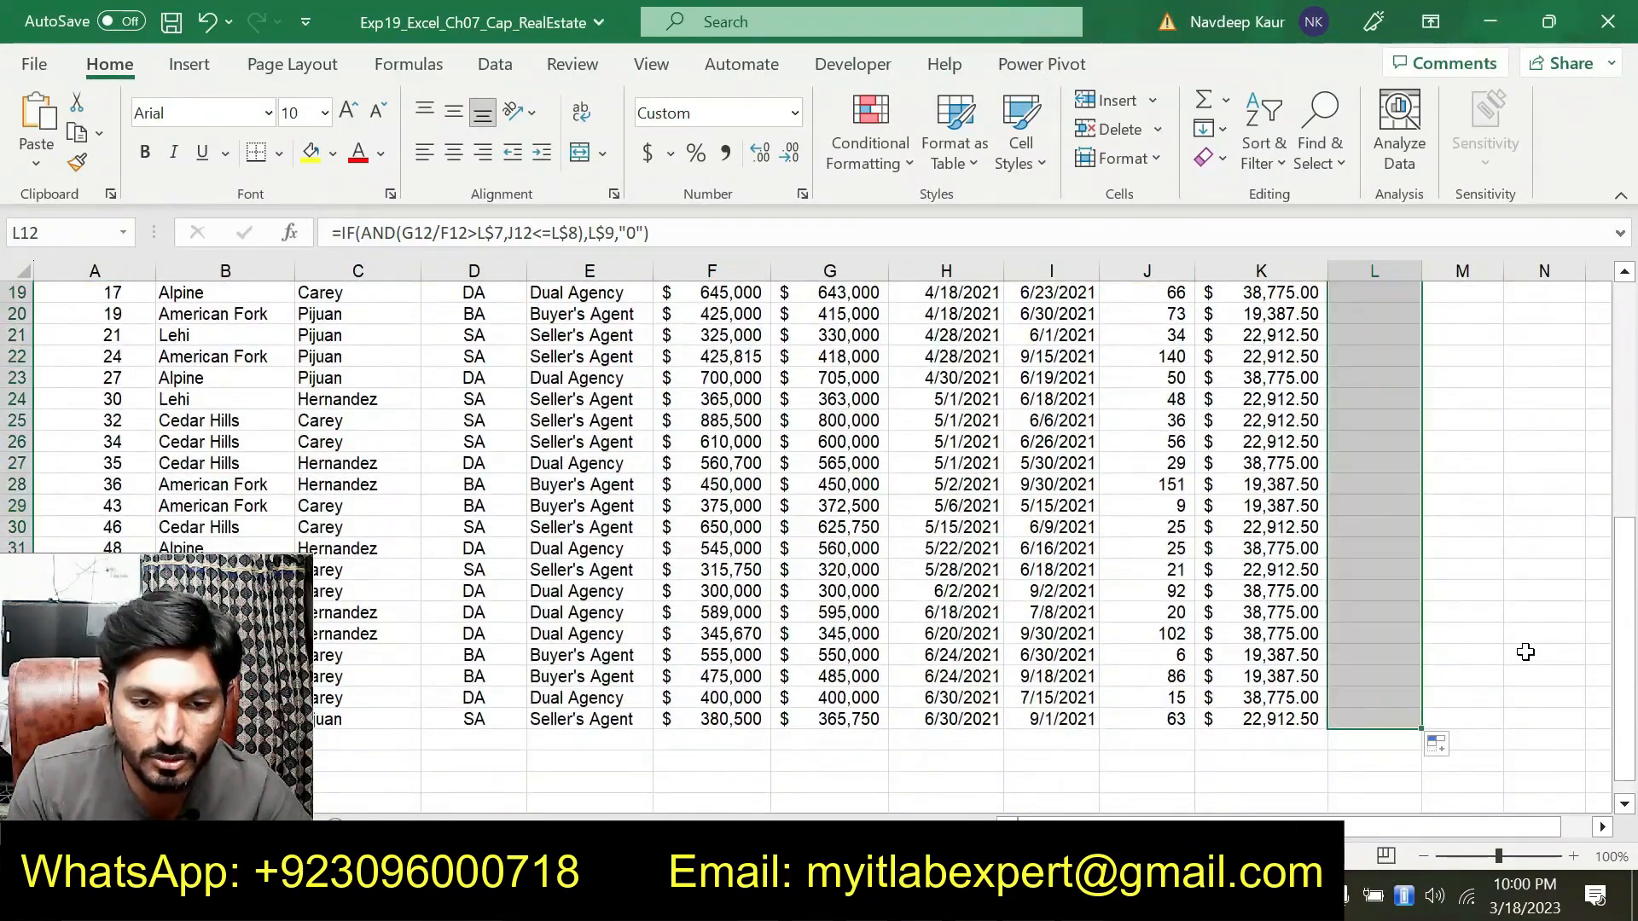
scroll(1525, 652, "up", 5)
scroll(1488, 652, "down", 3)
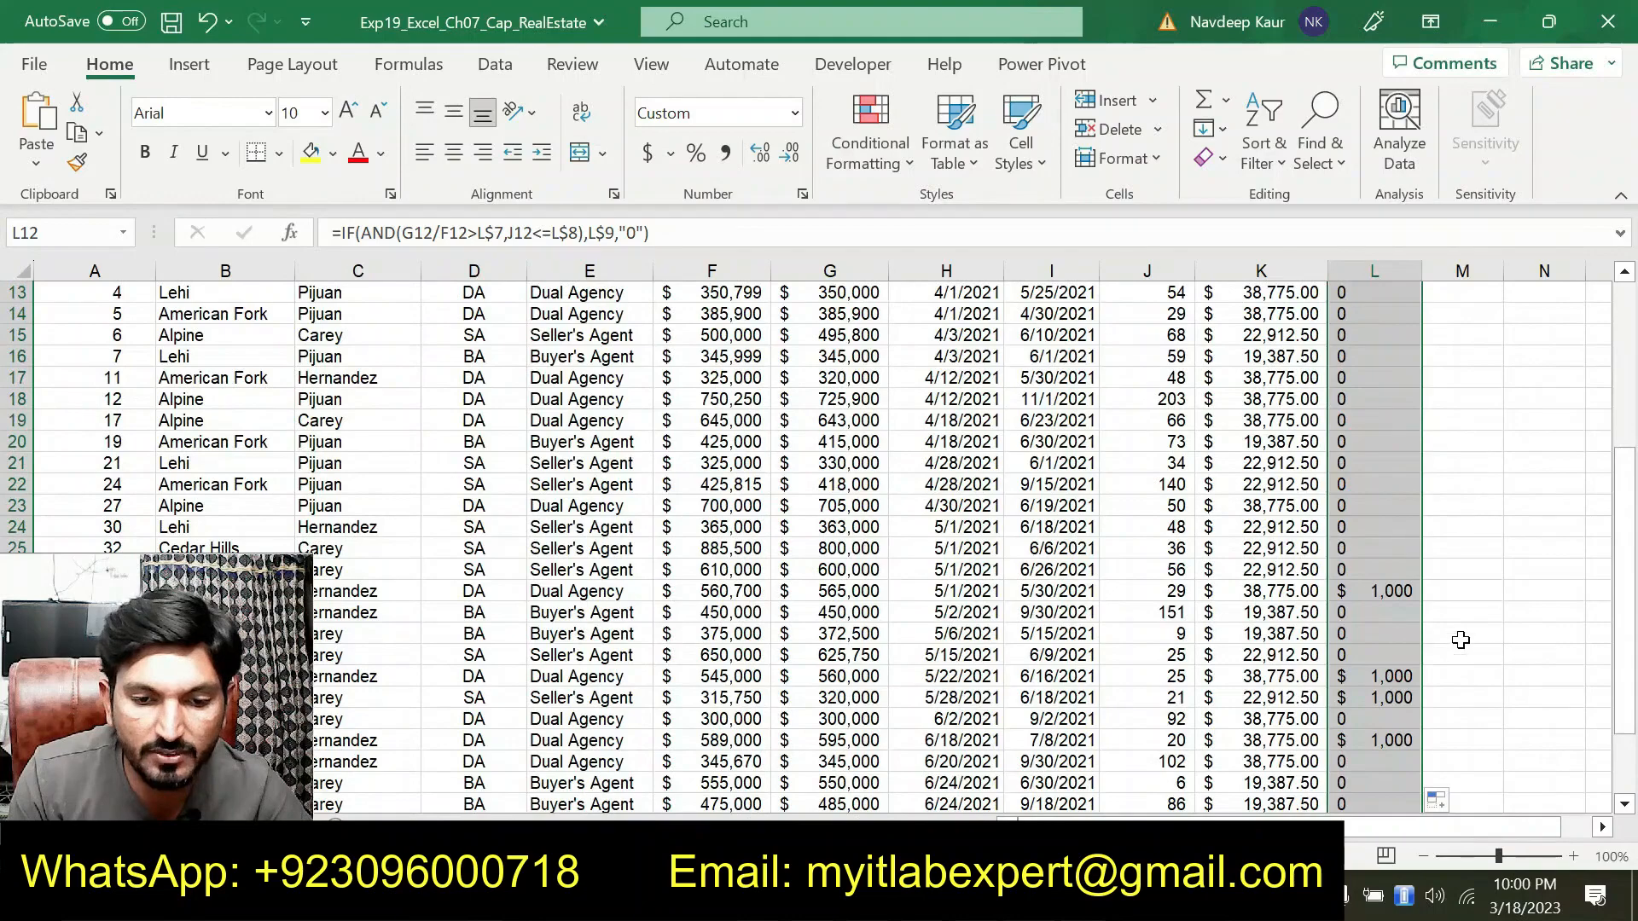
scroll(1392, 664, "down", 1)
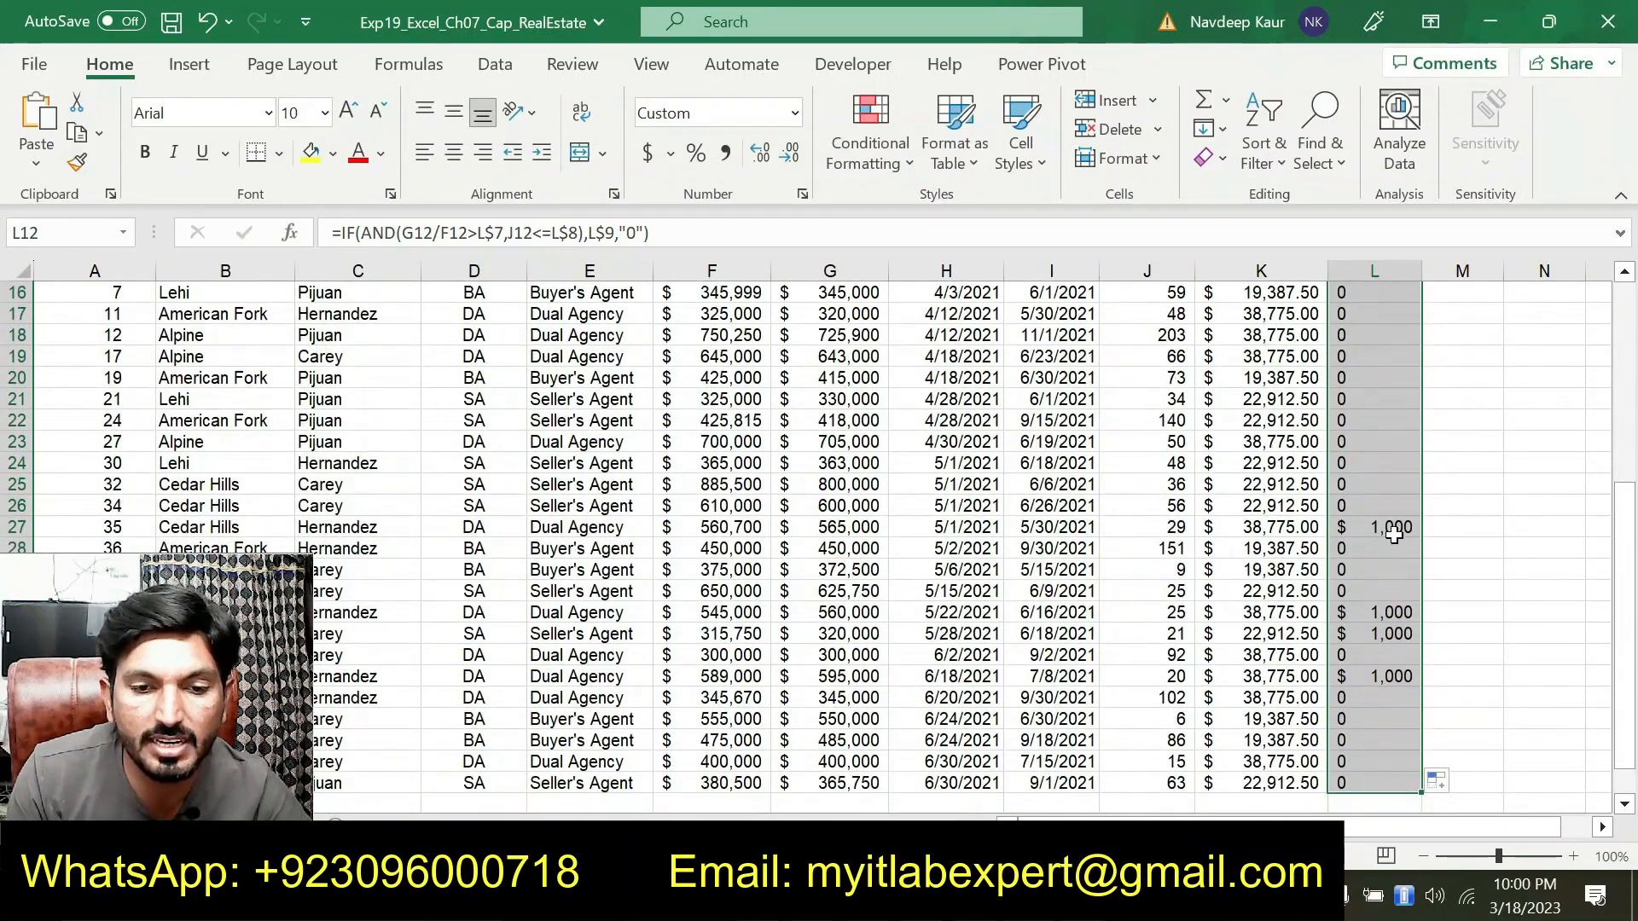
scroll(1396, 533, "up", 5)
scroll(1383, 540, "down", 4)
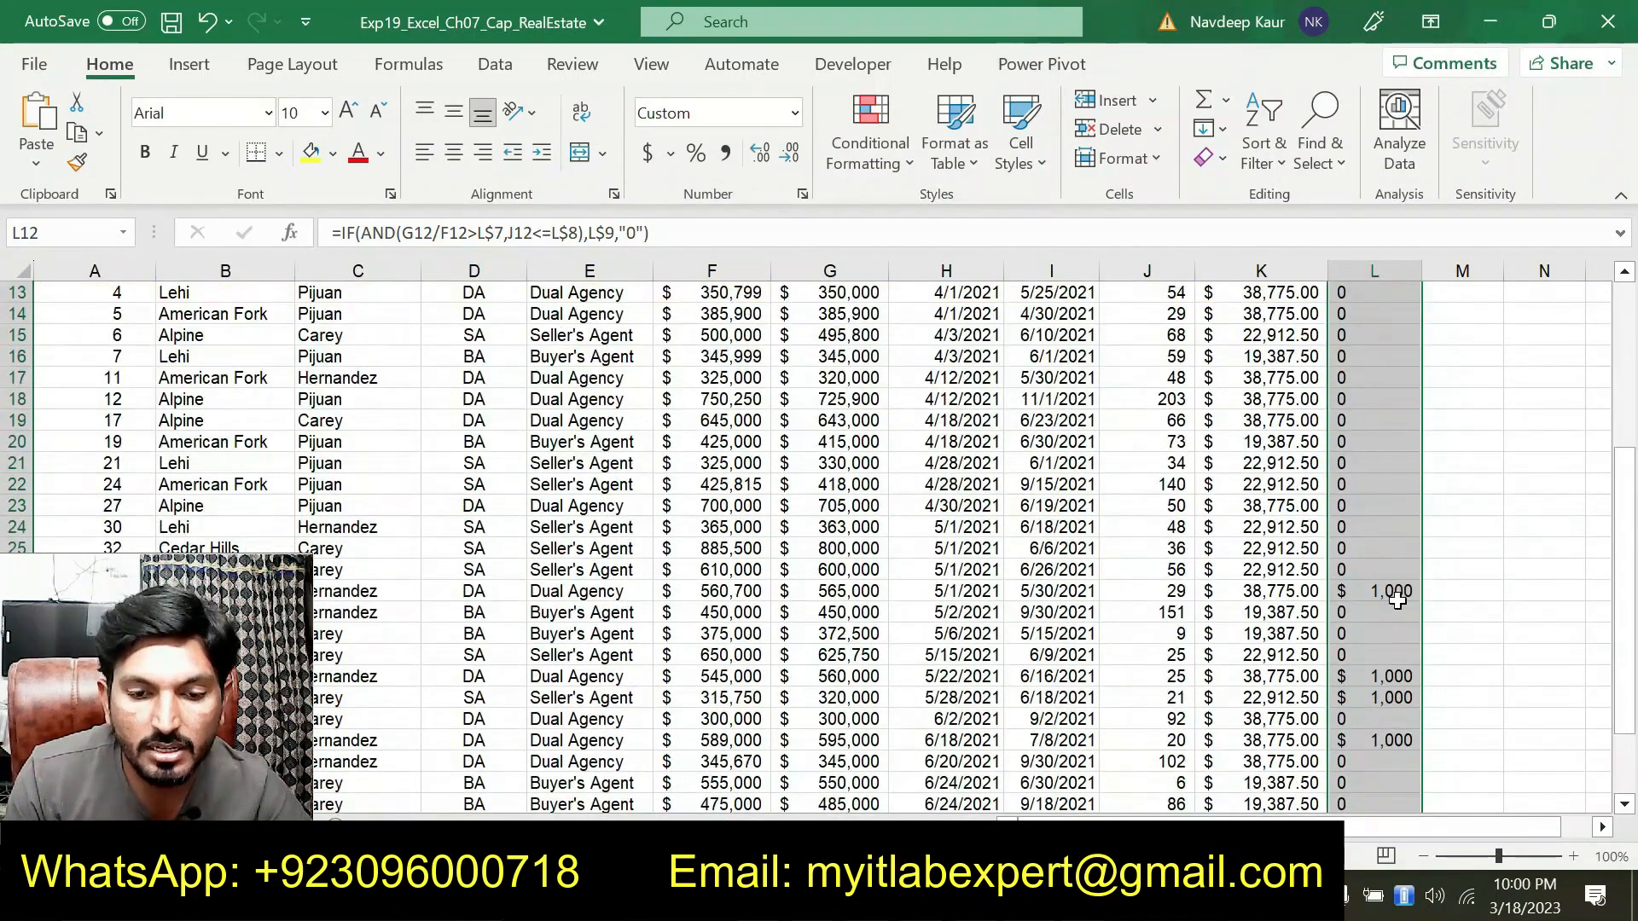
scroll(1385, 642, "up", 2)
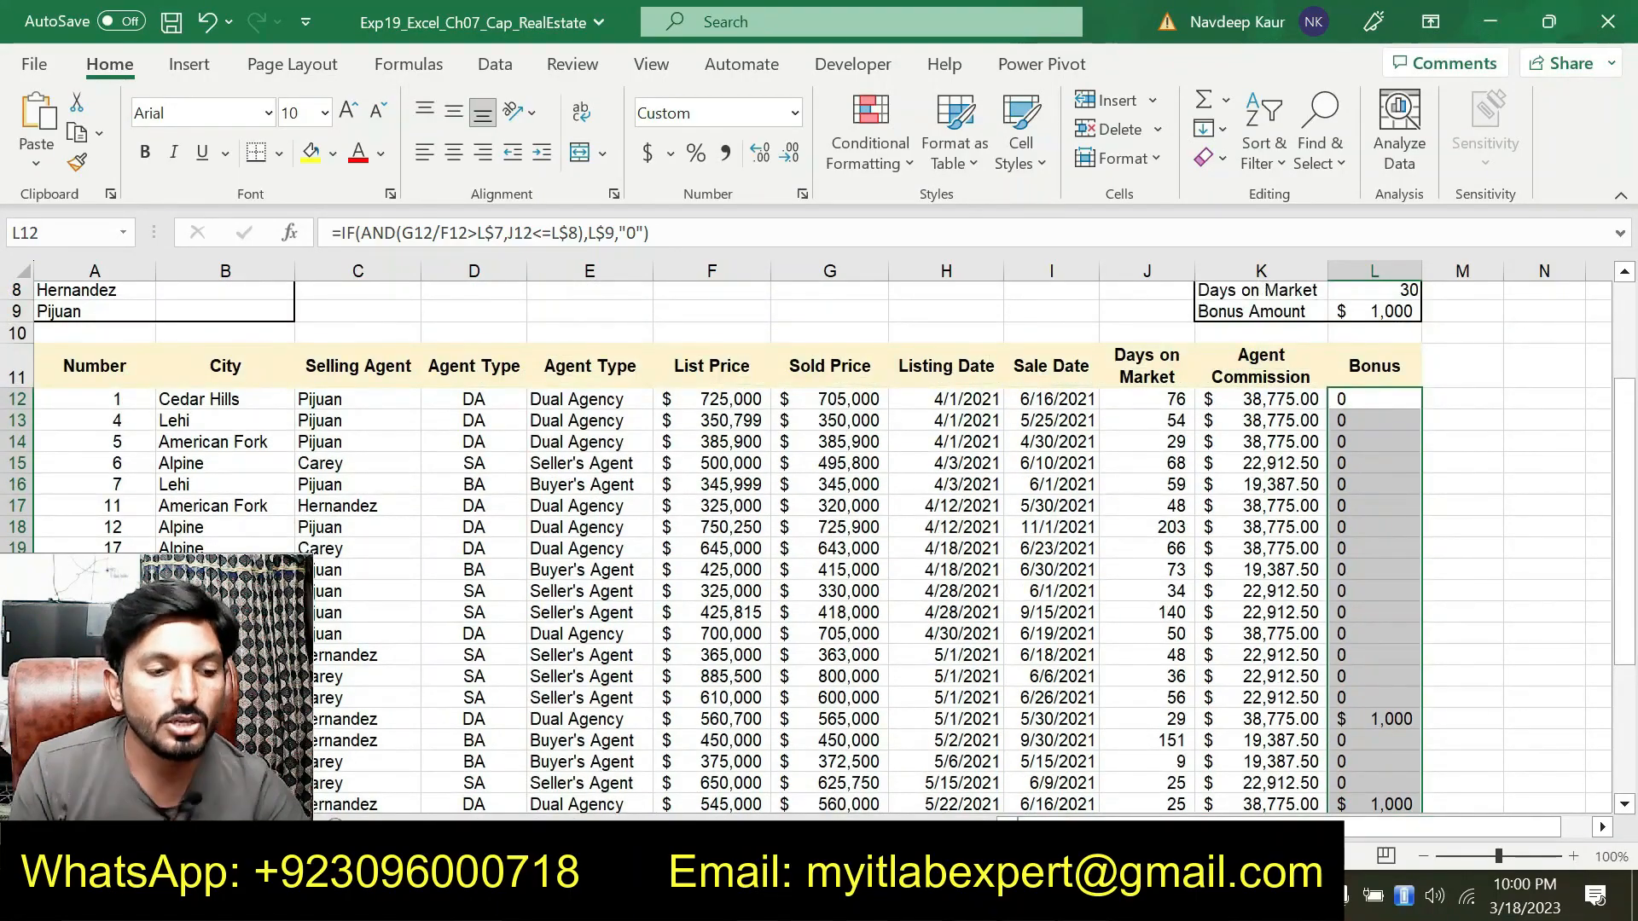
In the instructions document, remove the highlight from the step 5 bonus instructions
left_click(1080, 895)
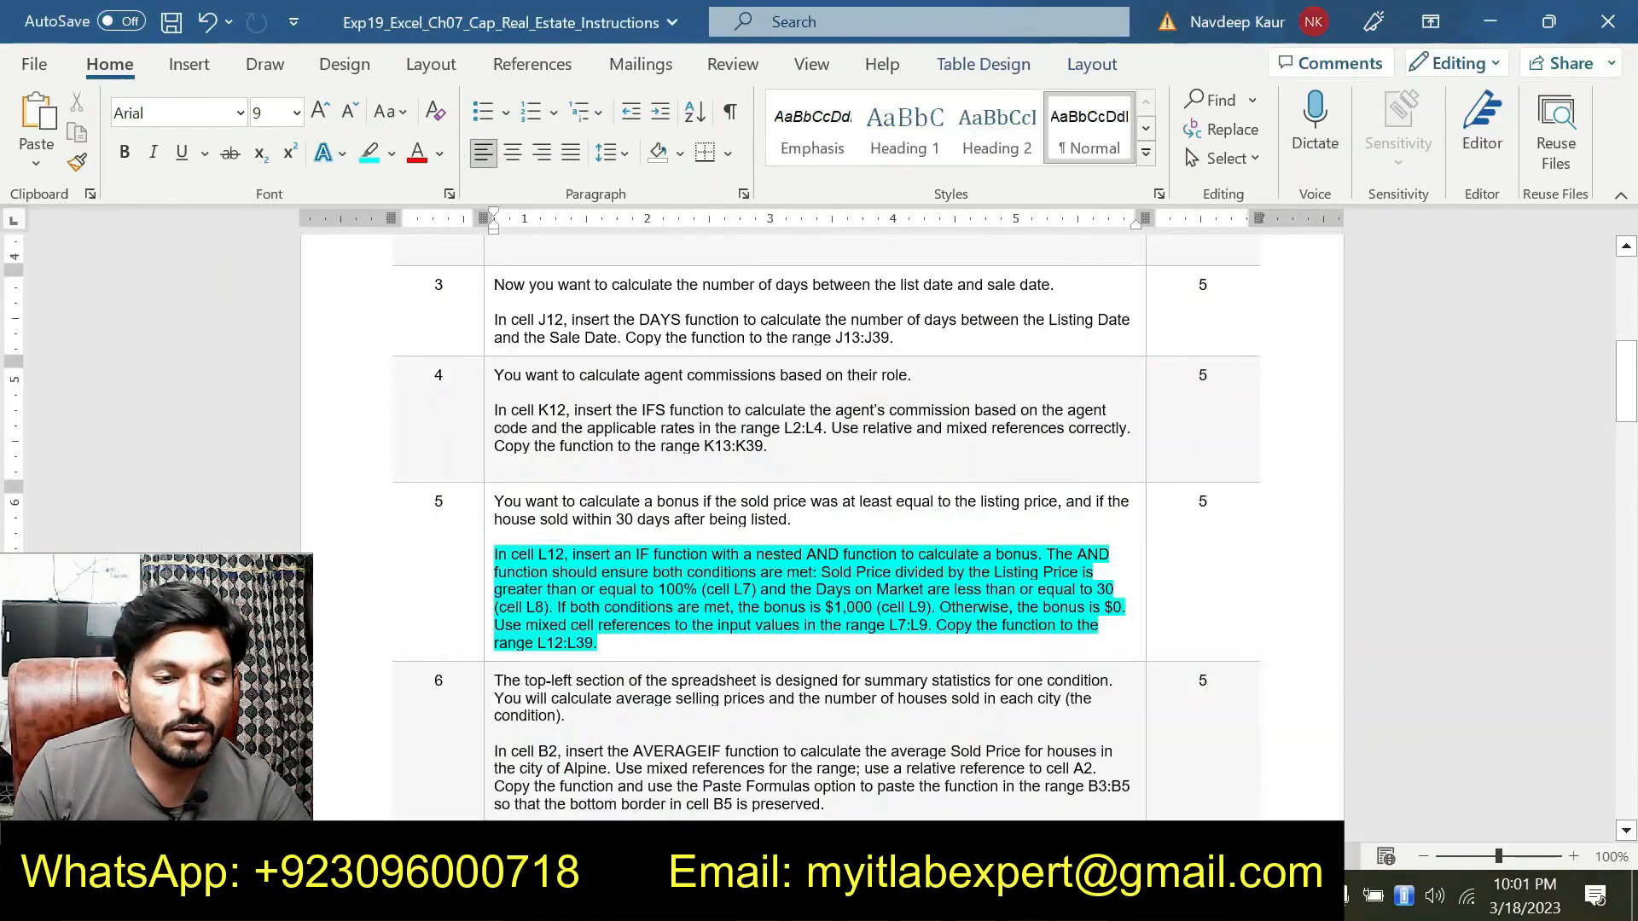
scroll(614, 581, "down", 1)
left_click_drag(671, 564, 495, 491)
left_click(603, 467)
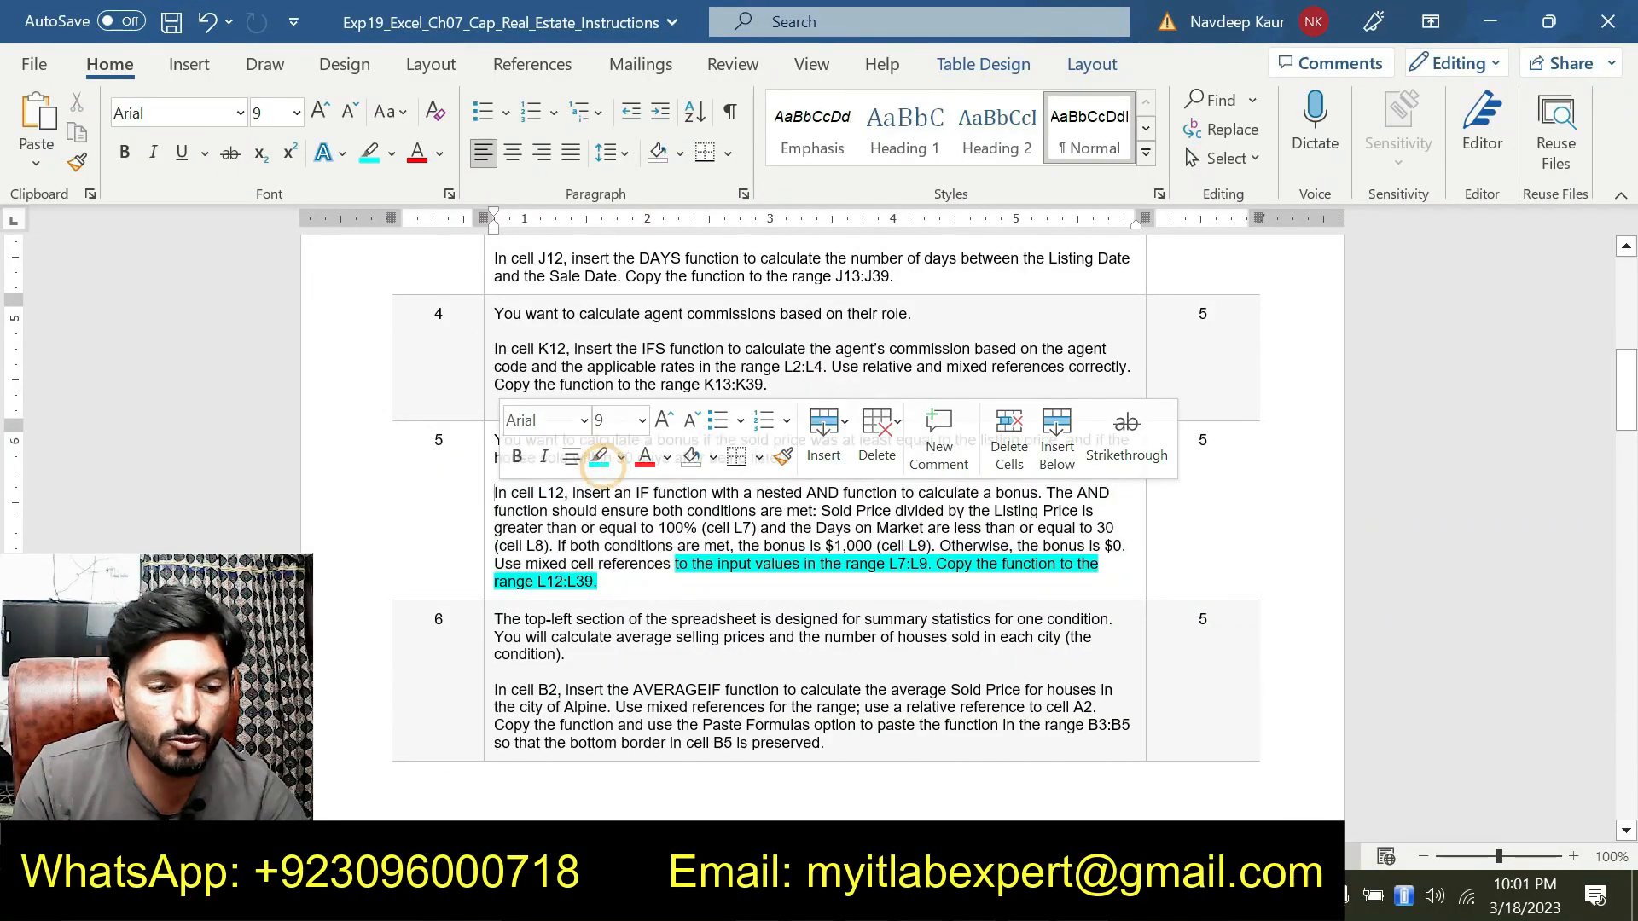
left_click(611, 581)
left_click_drag(611, 581, 675, 564)
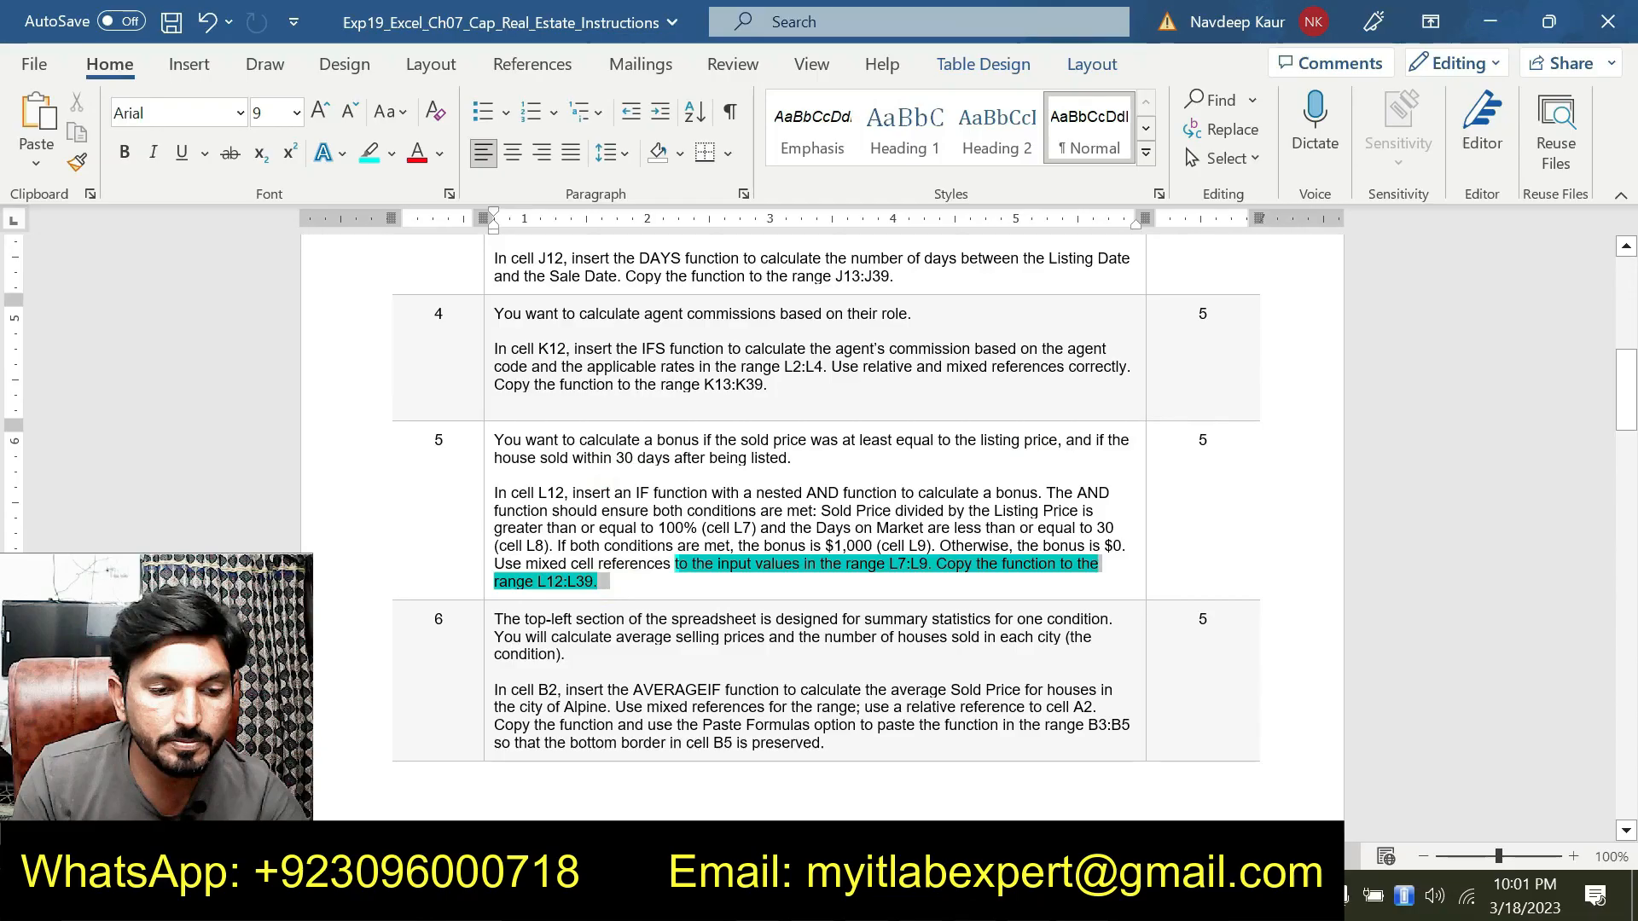
left_click(775, 520)
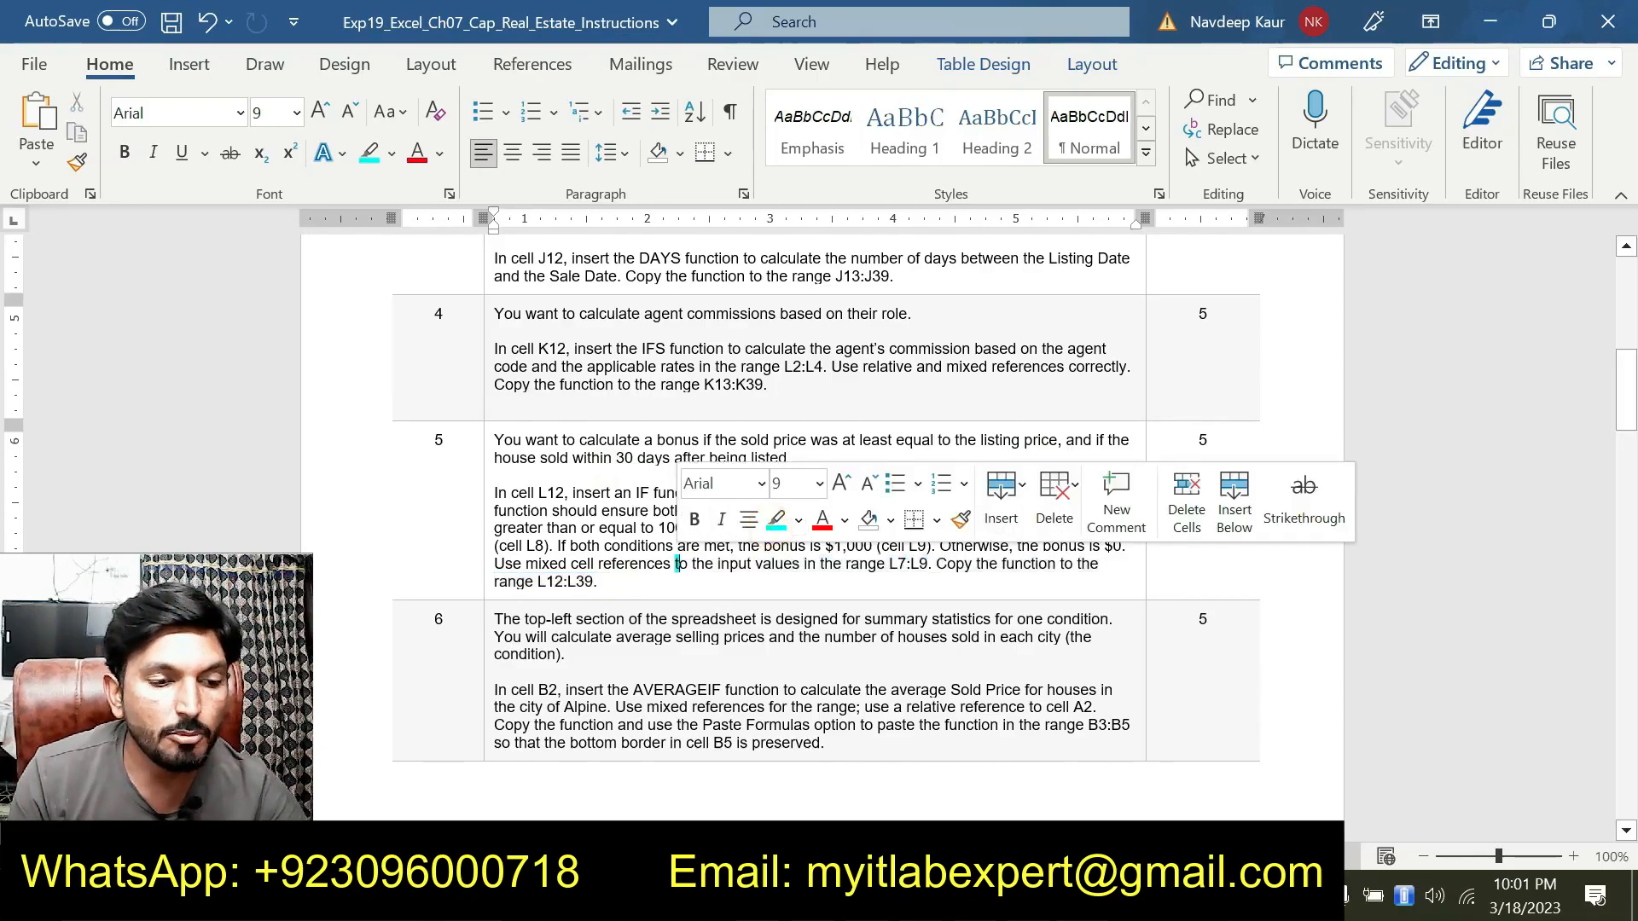
Highlight the step 6 AVERAGEIF instructions for cell B2
scroll(826, 512, "down", 2)
scroll(825, 512, "down", 3)
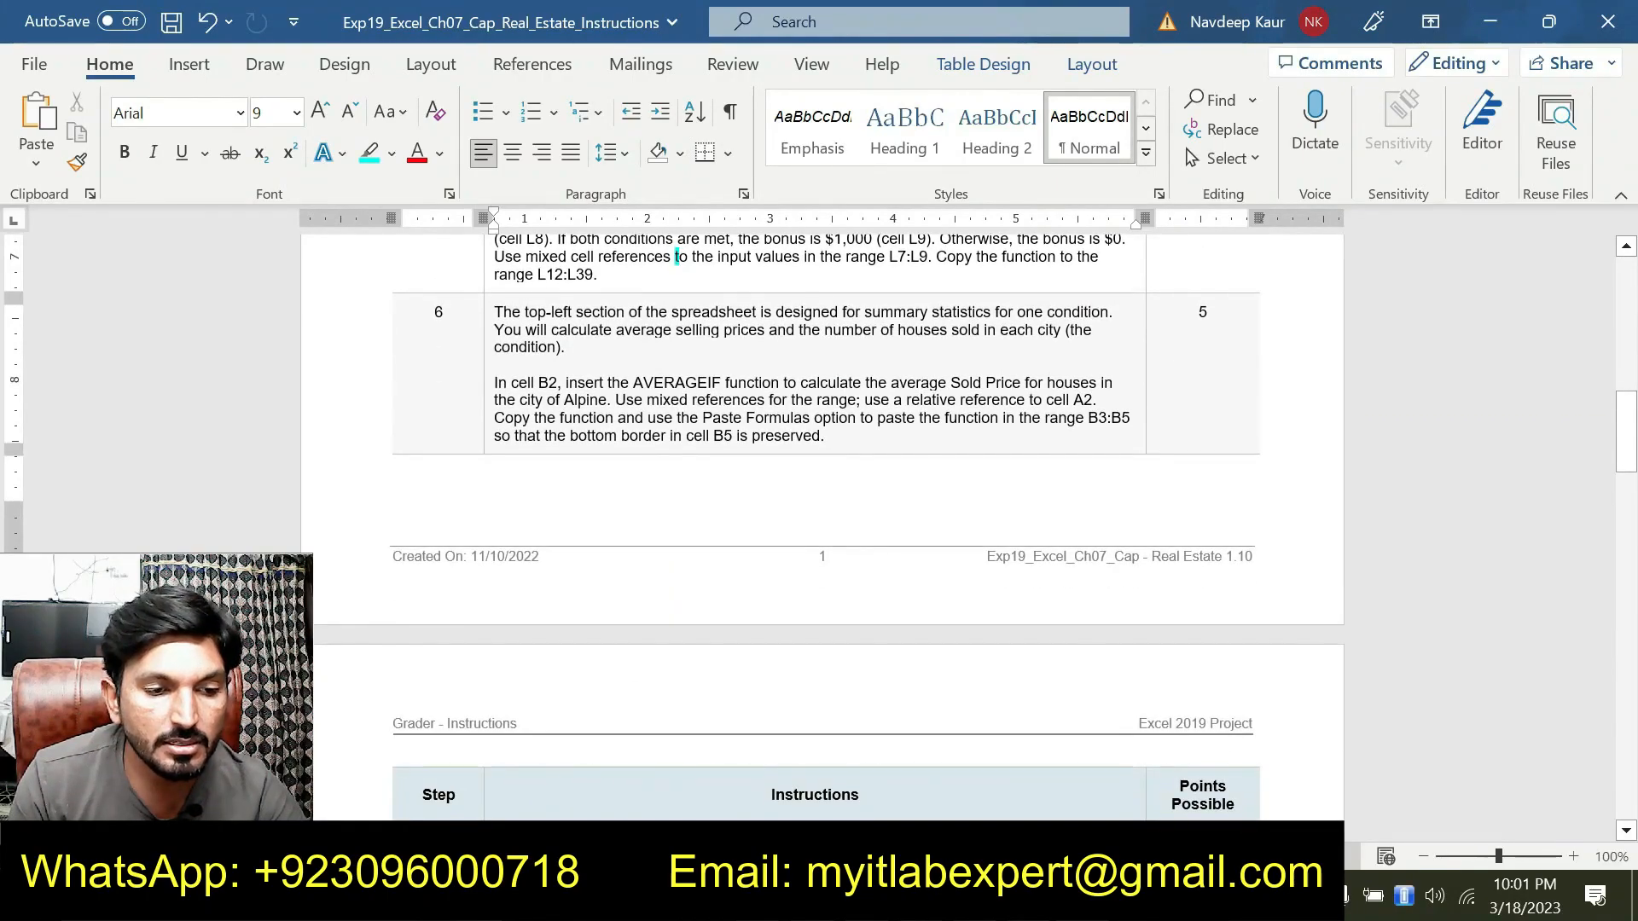
left_click(493, 389)
left_click(802, 422)
left_click_drag(834, 439, 496, 383)
left_click(591, 345)
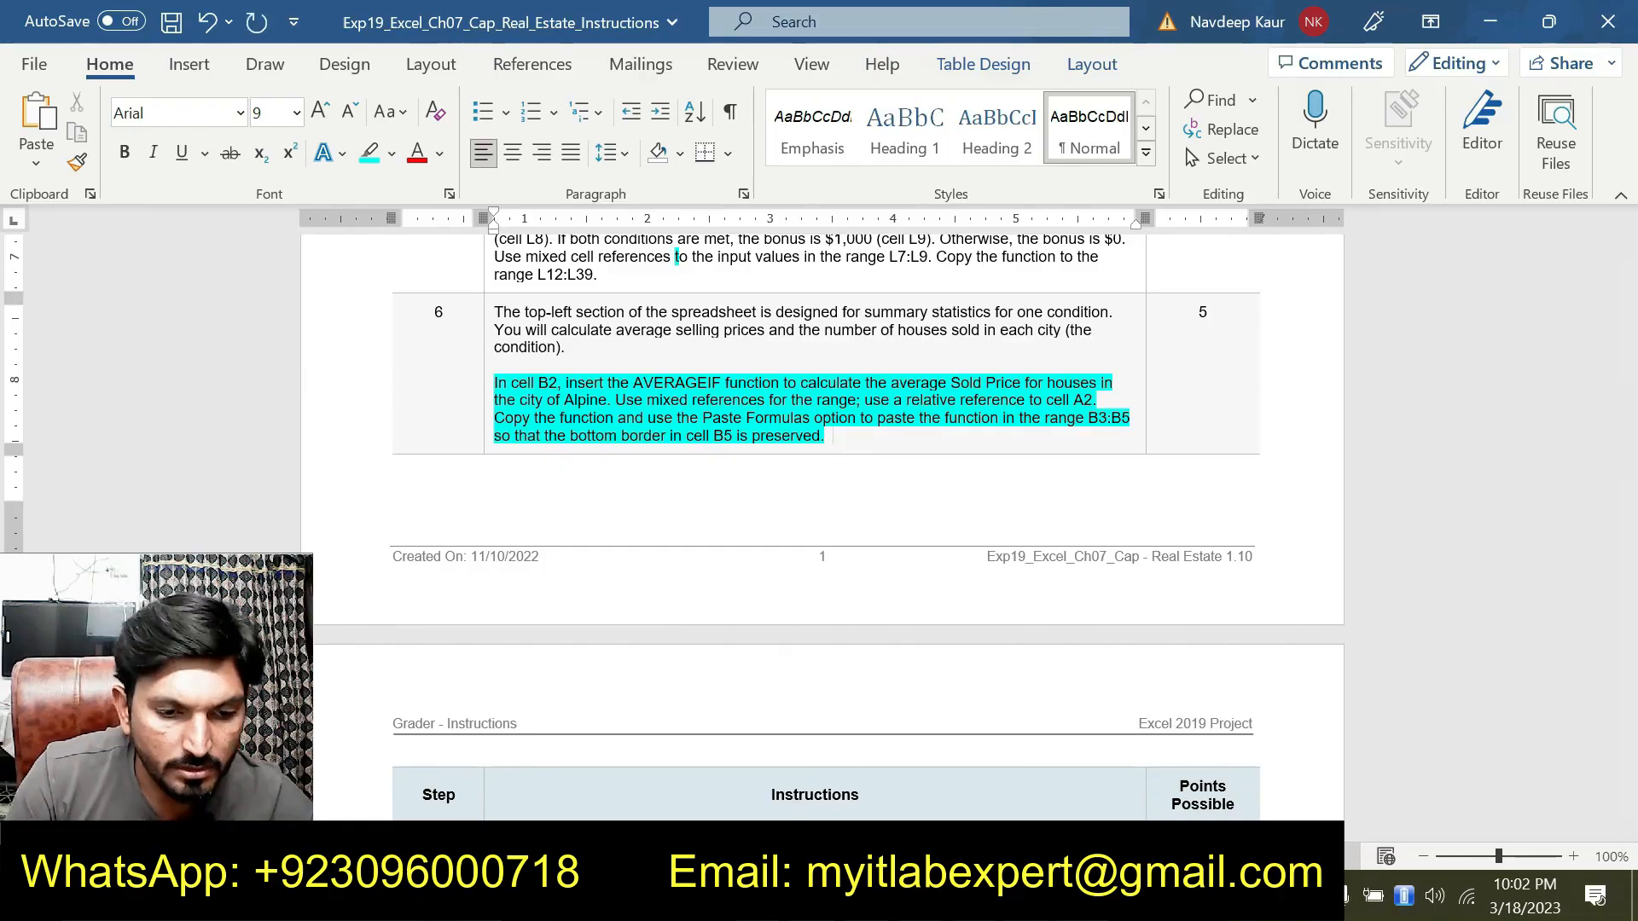
Start an AVERAGEIF function in B2 and open its Function Arguments dialog
key("alt+Tab")
scroll(352, 356, "up", 3)
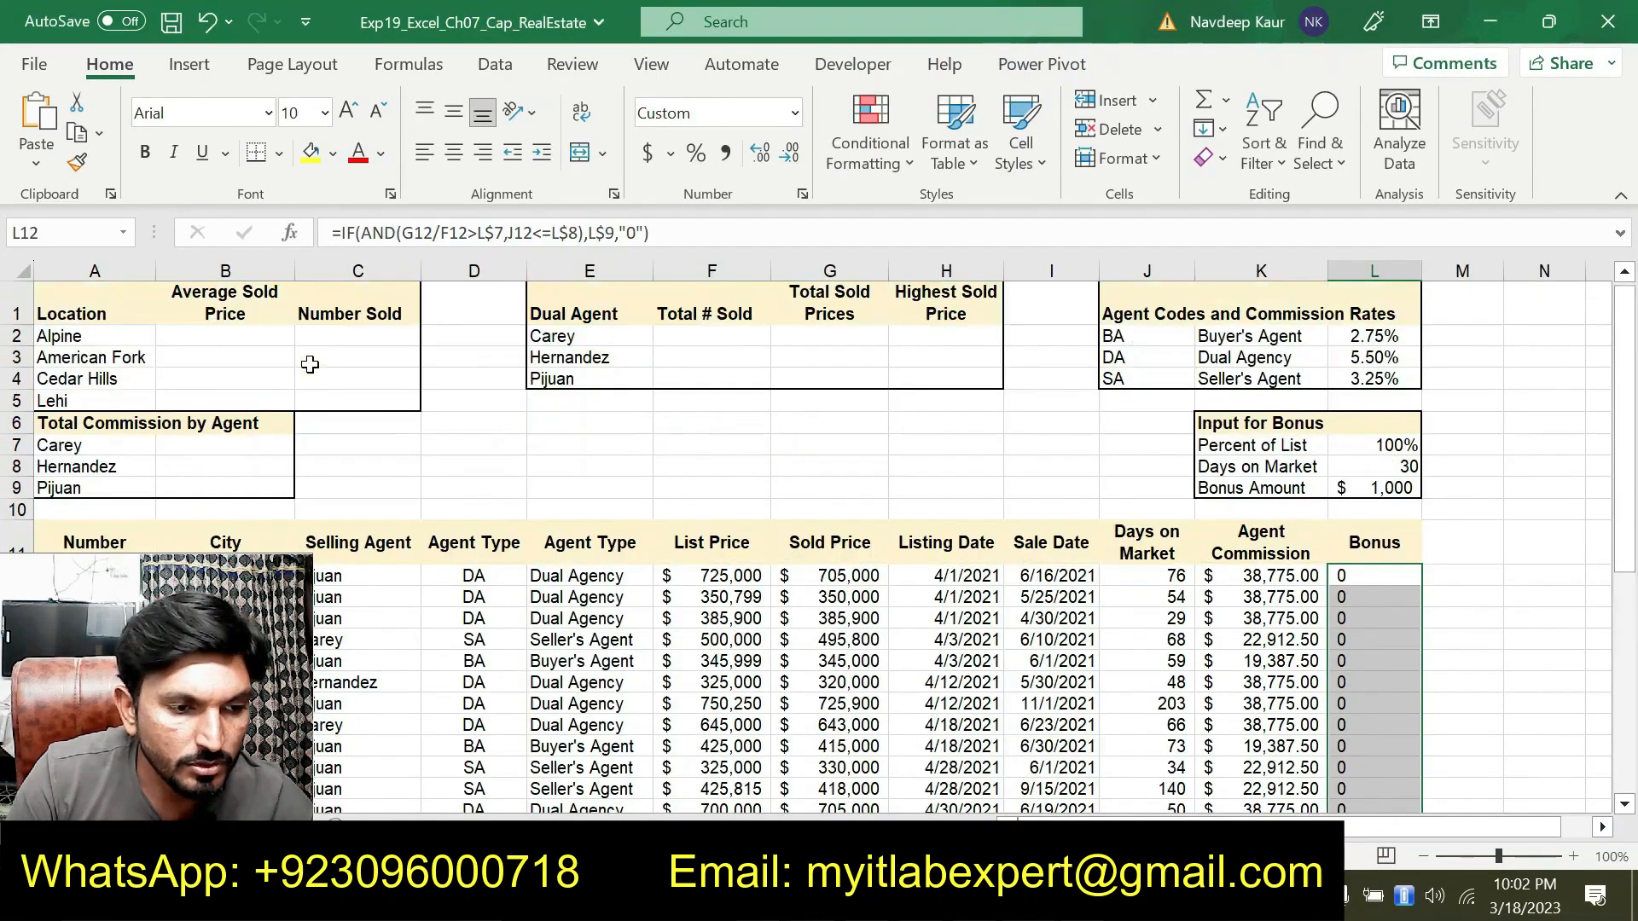
left_click(226, 347)
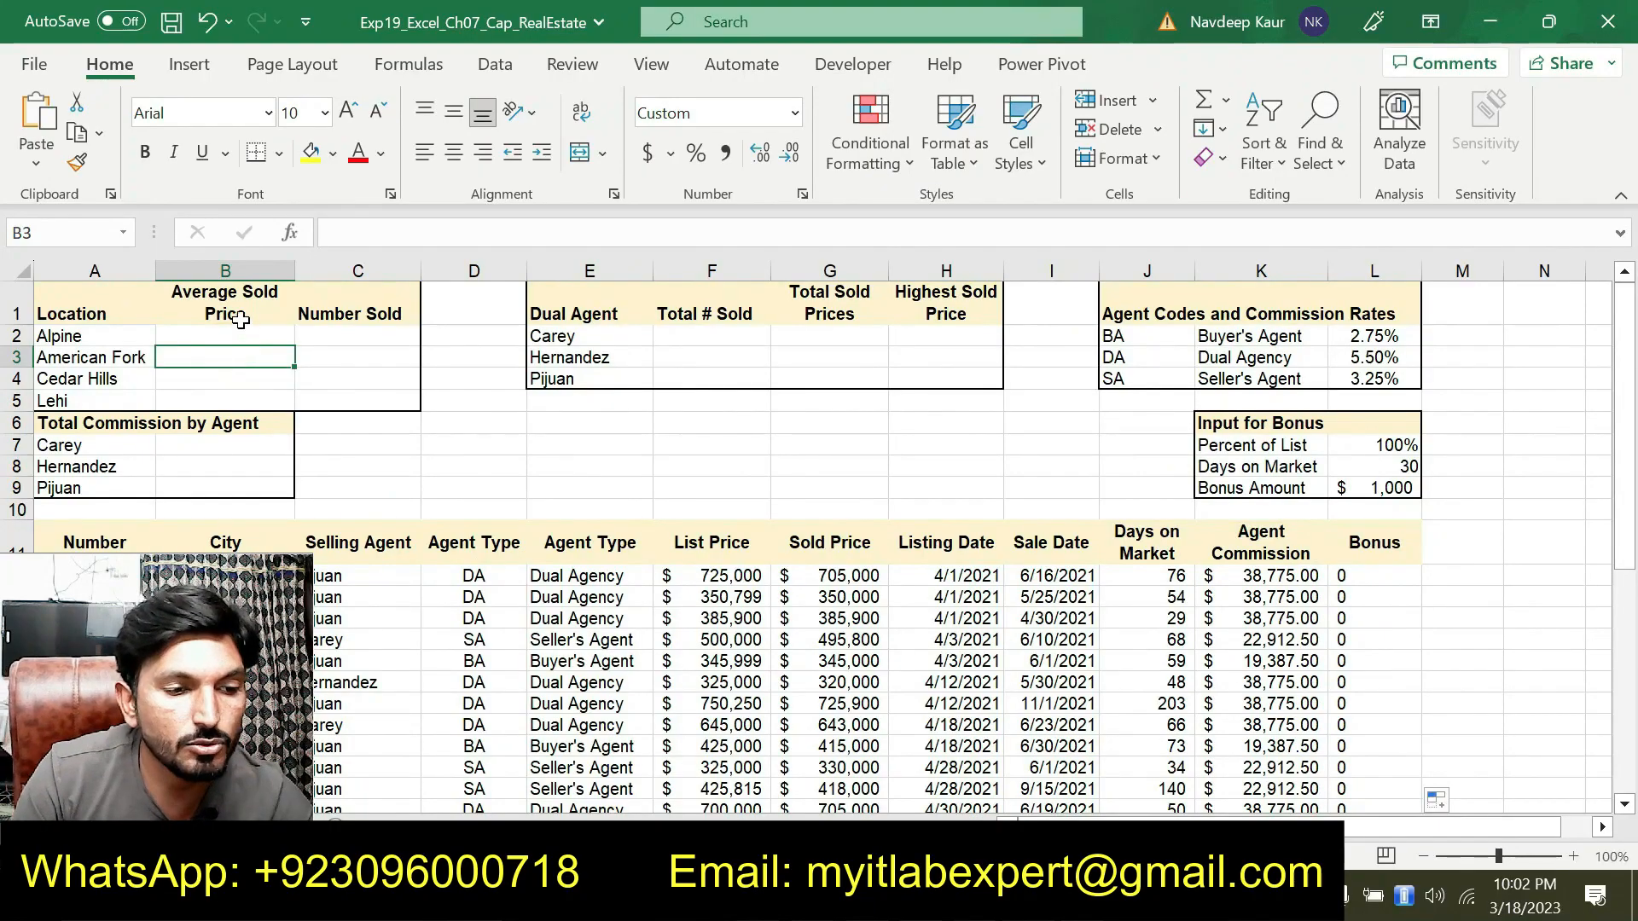
left_click(236, 336)
left_click(401, 232)
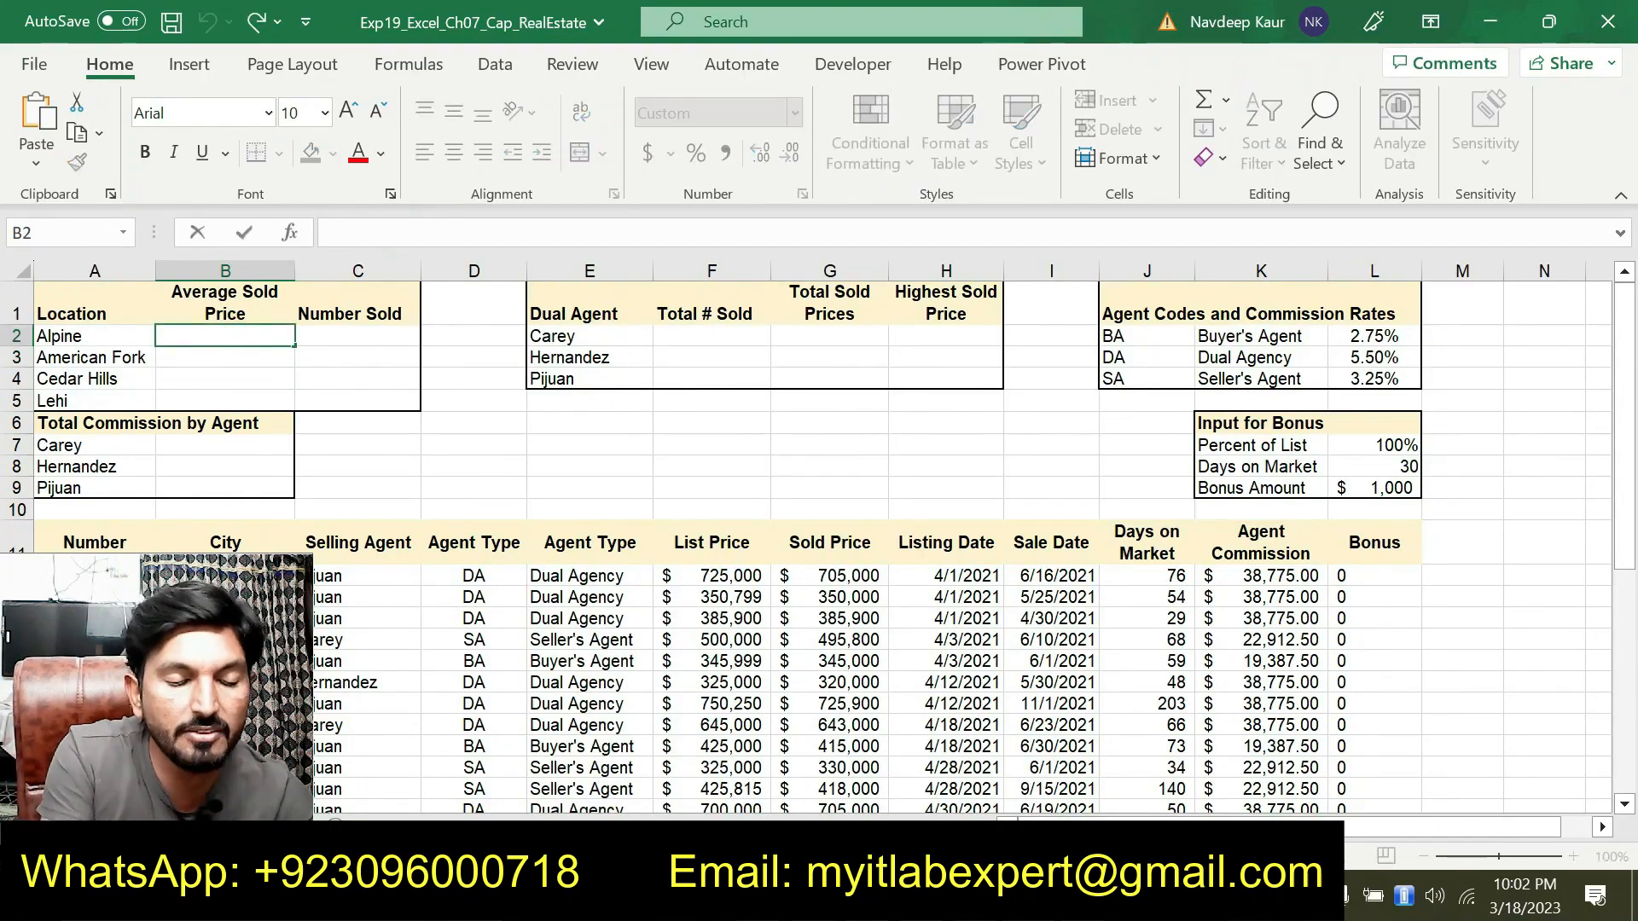
type("=")
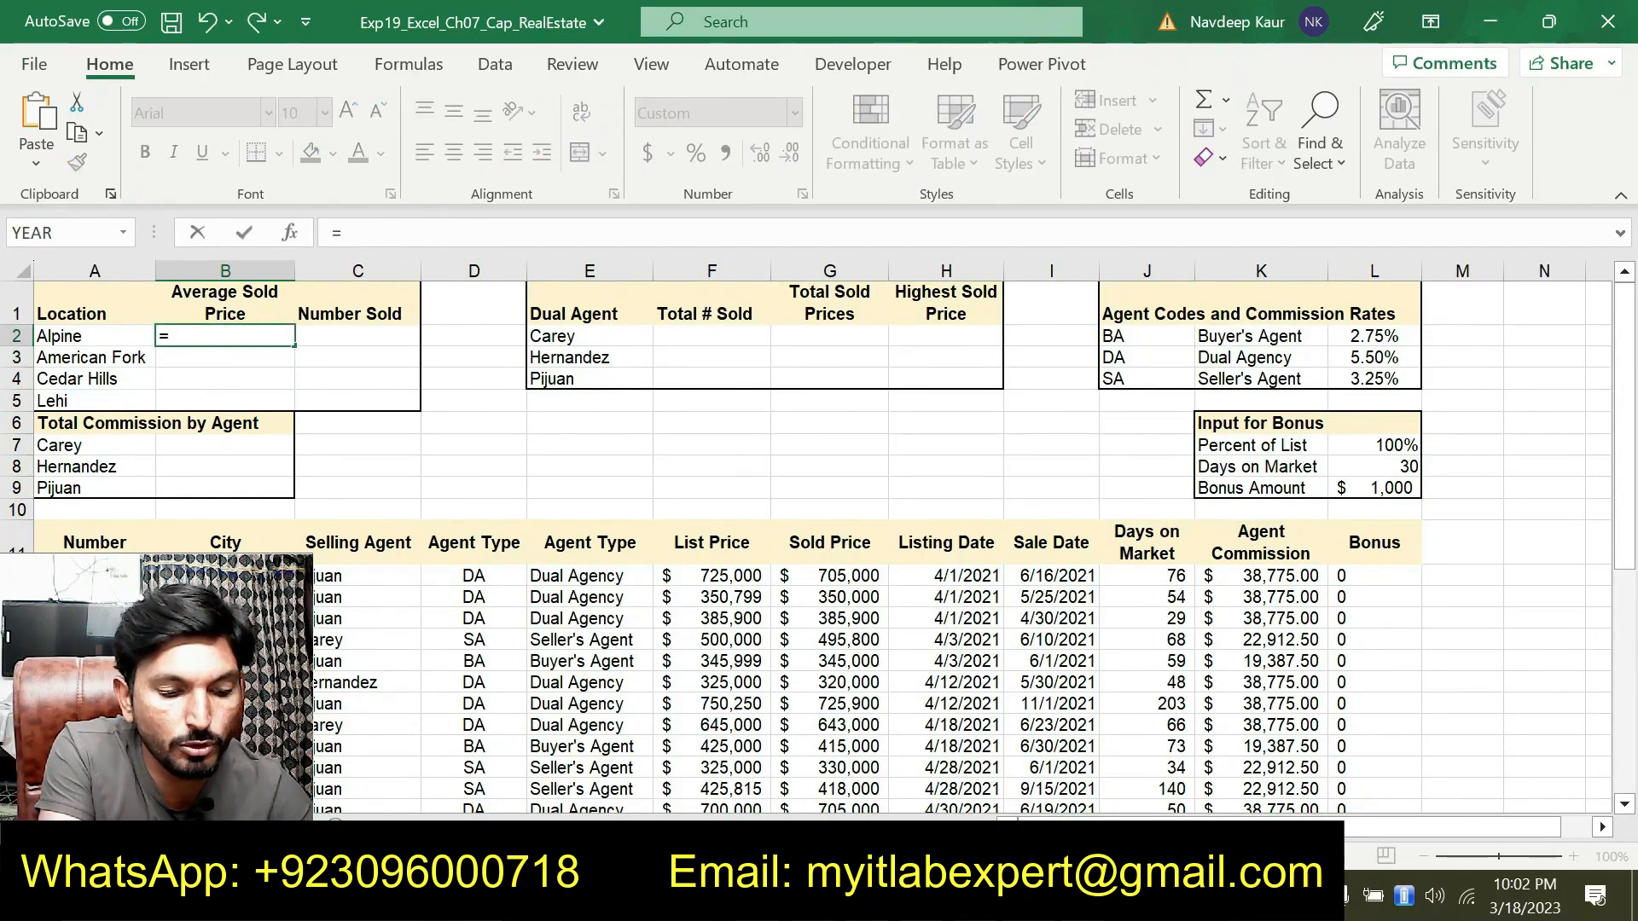
type("AVE")
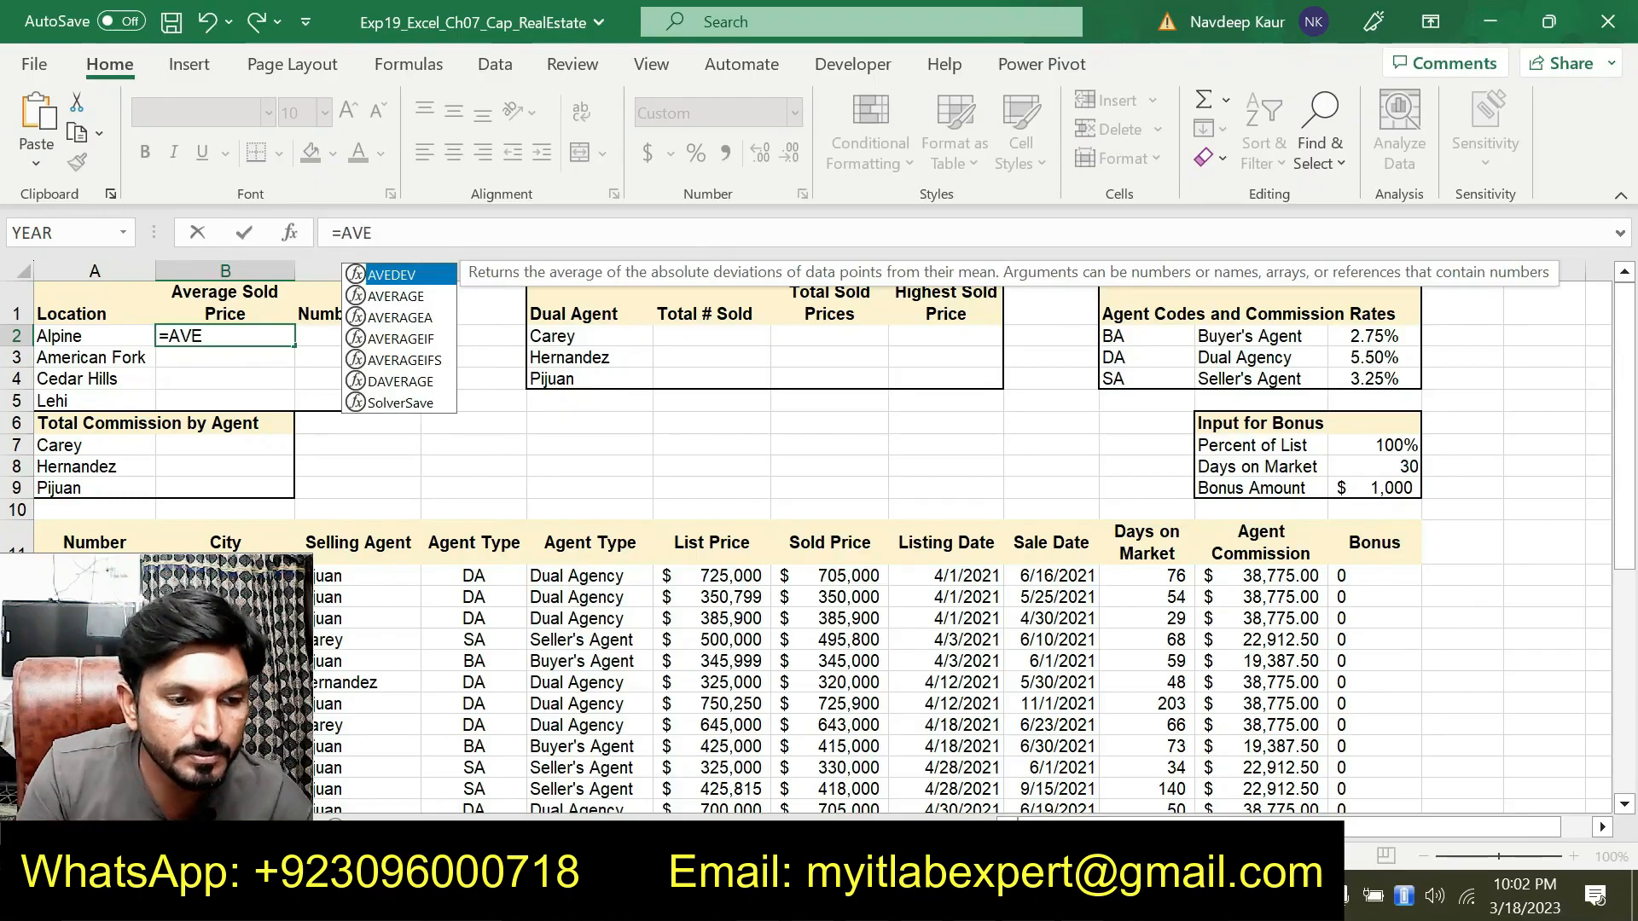
double_click(421, 339)
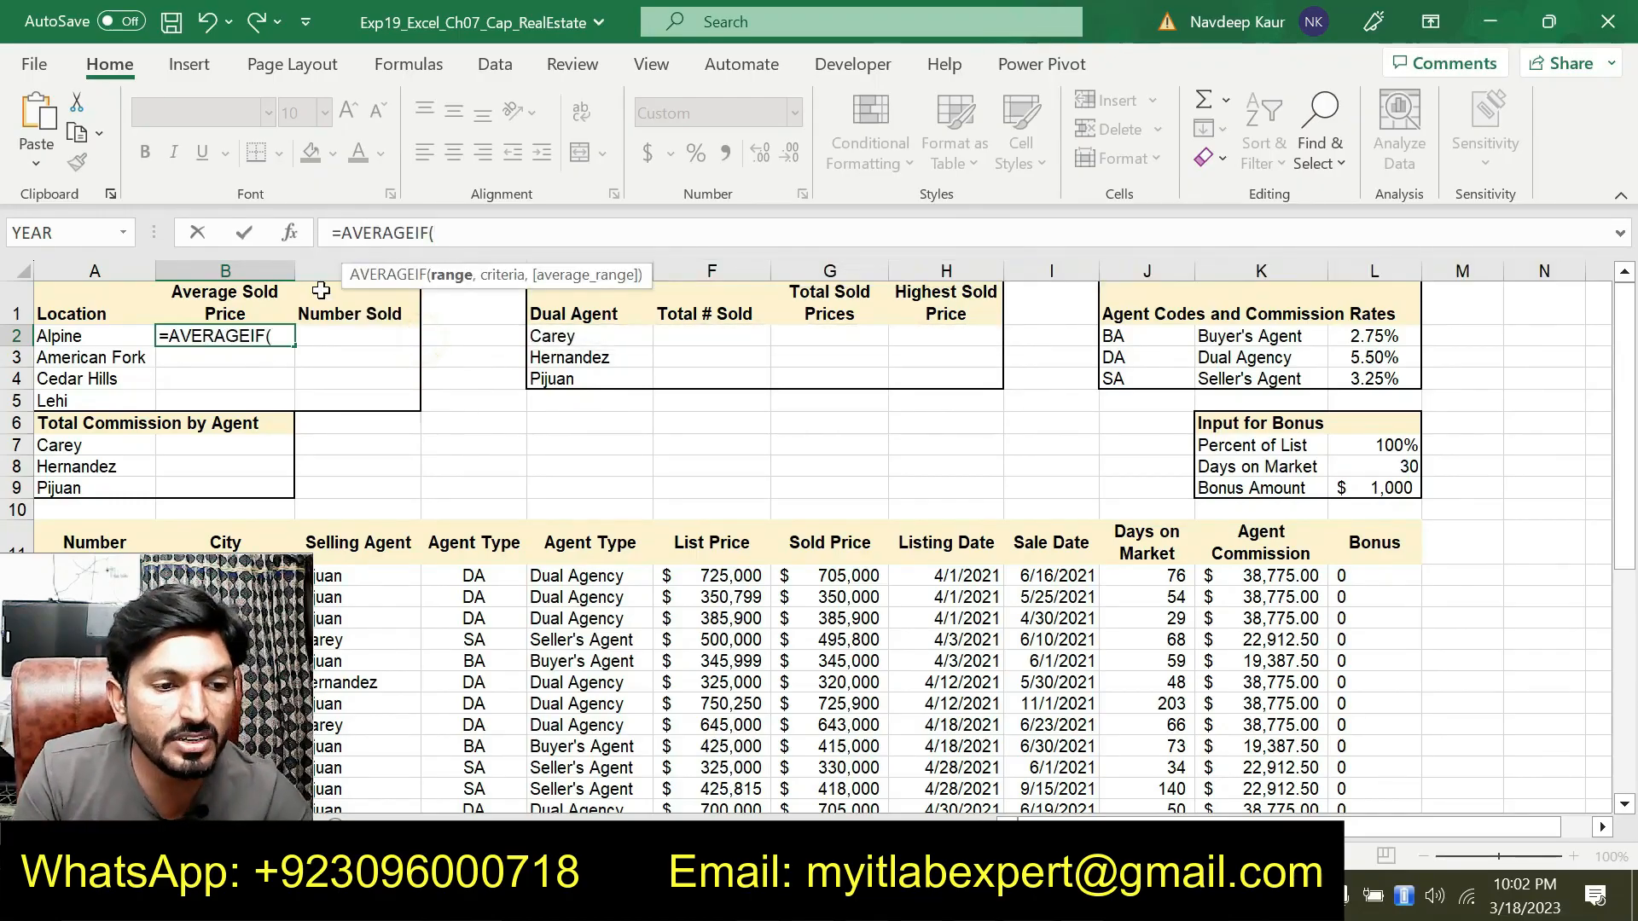
left_click(291, 233)
left_click_drag(719, 481, 555, 196)
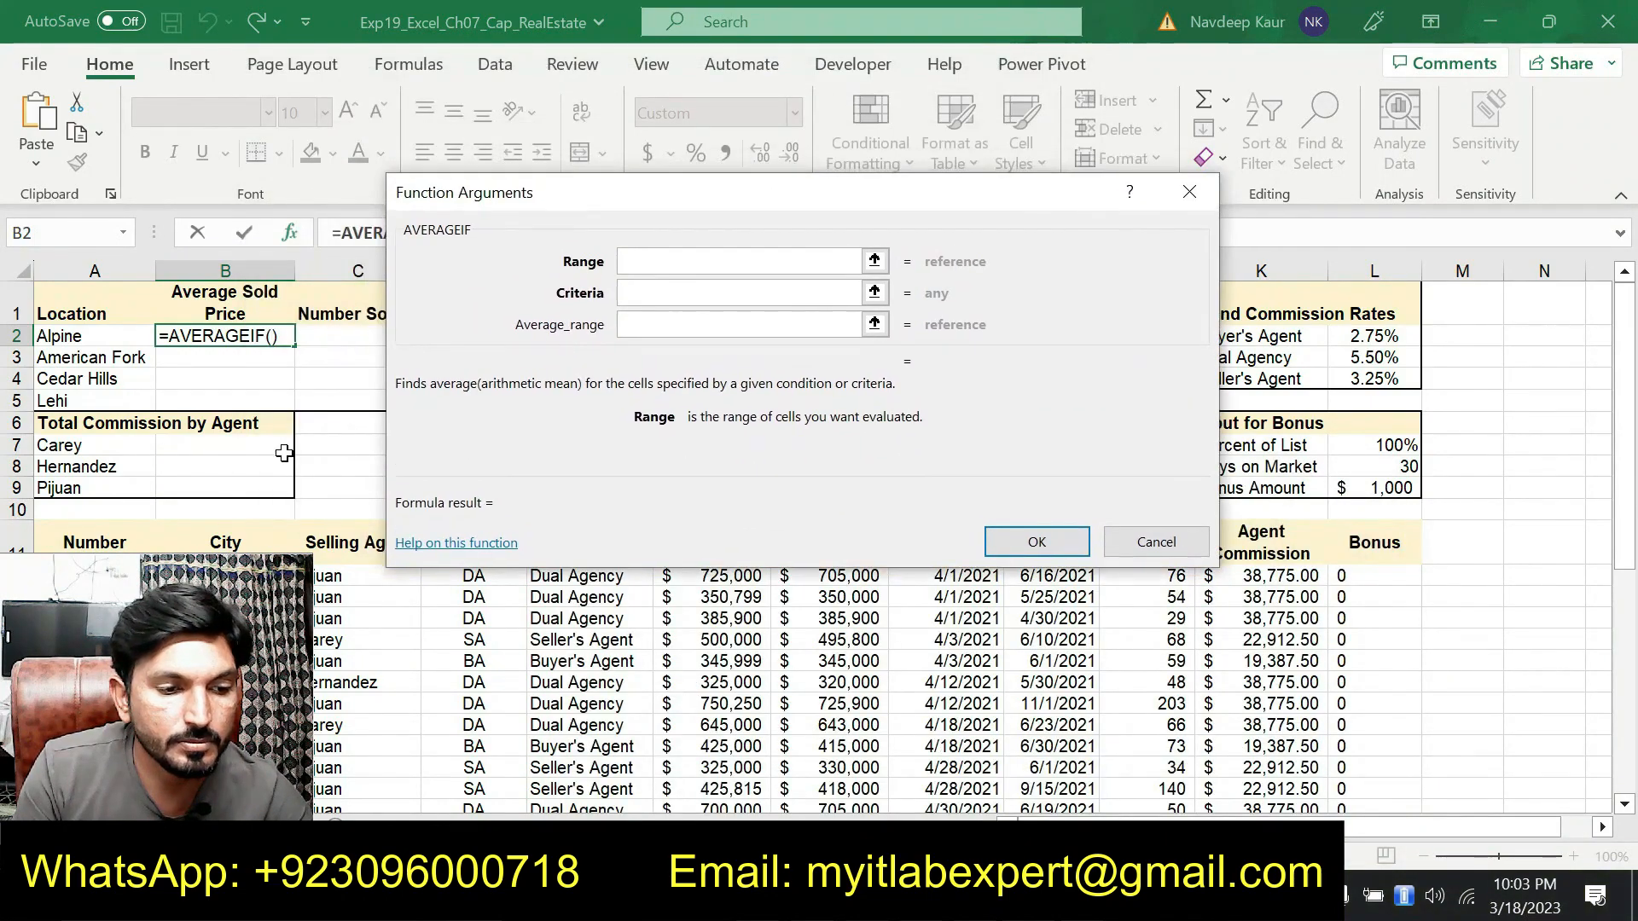
left_click(341, 898)
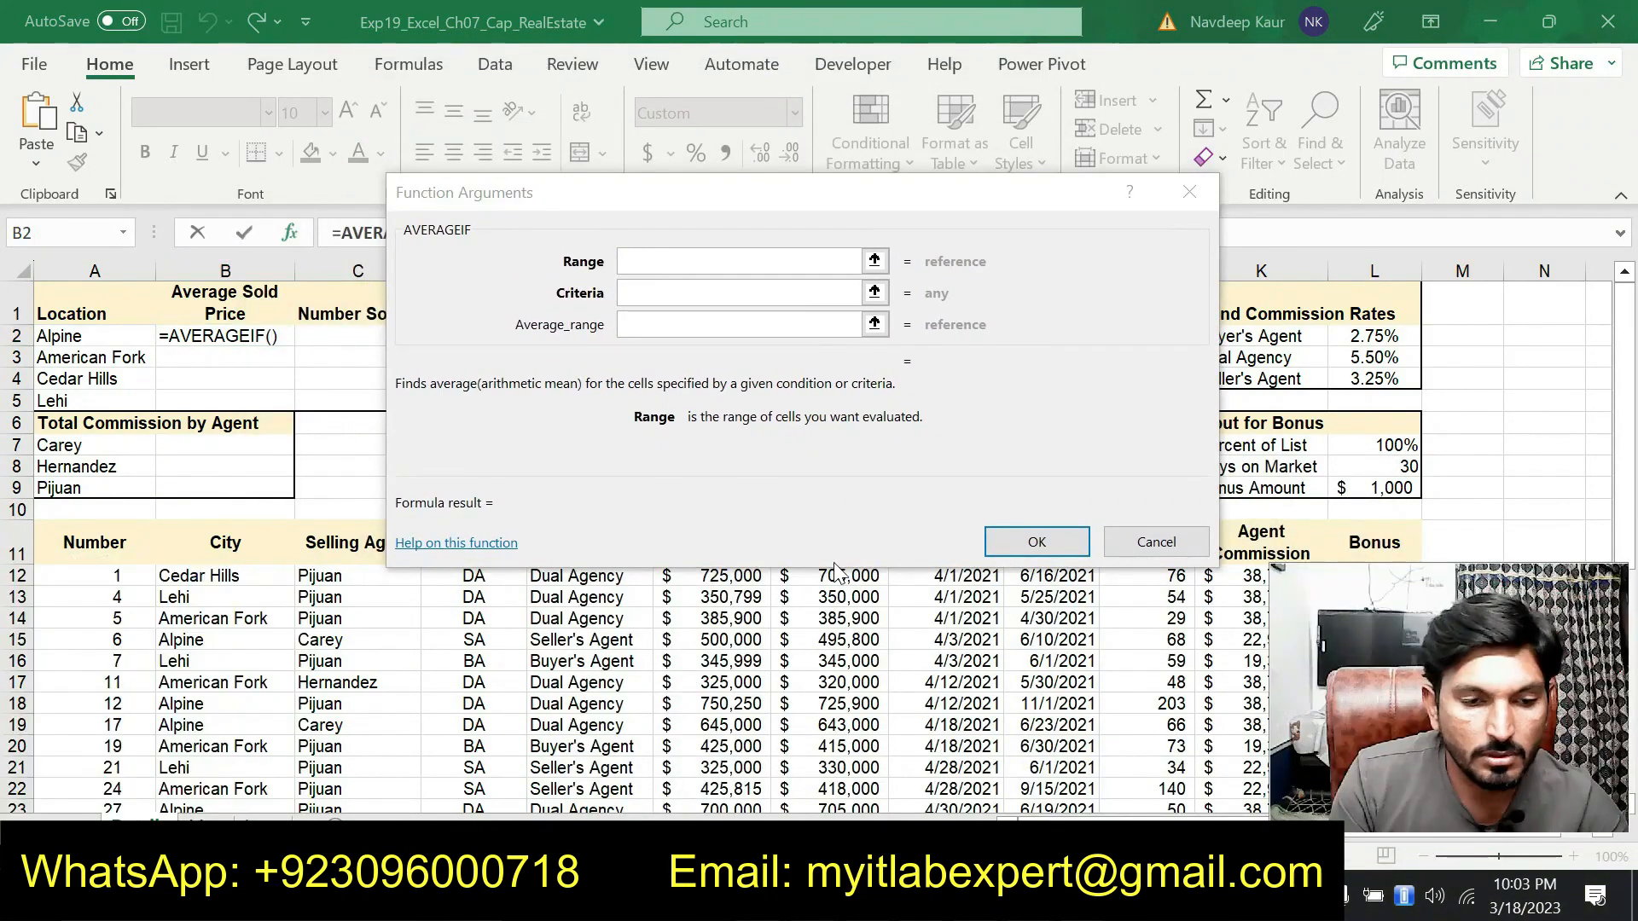
Set the AVERAGEIF Range argument to the City column as the mixed reference B$12:B$39
left_click(435, 399)
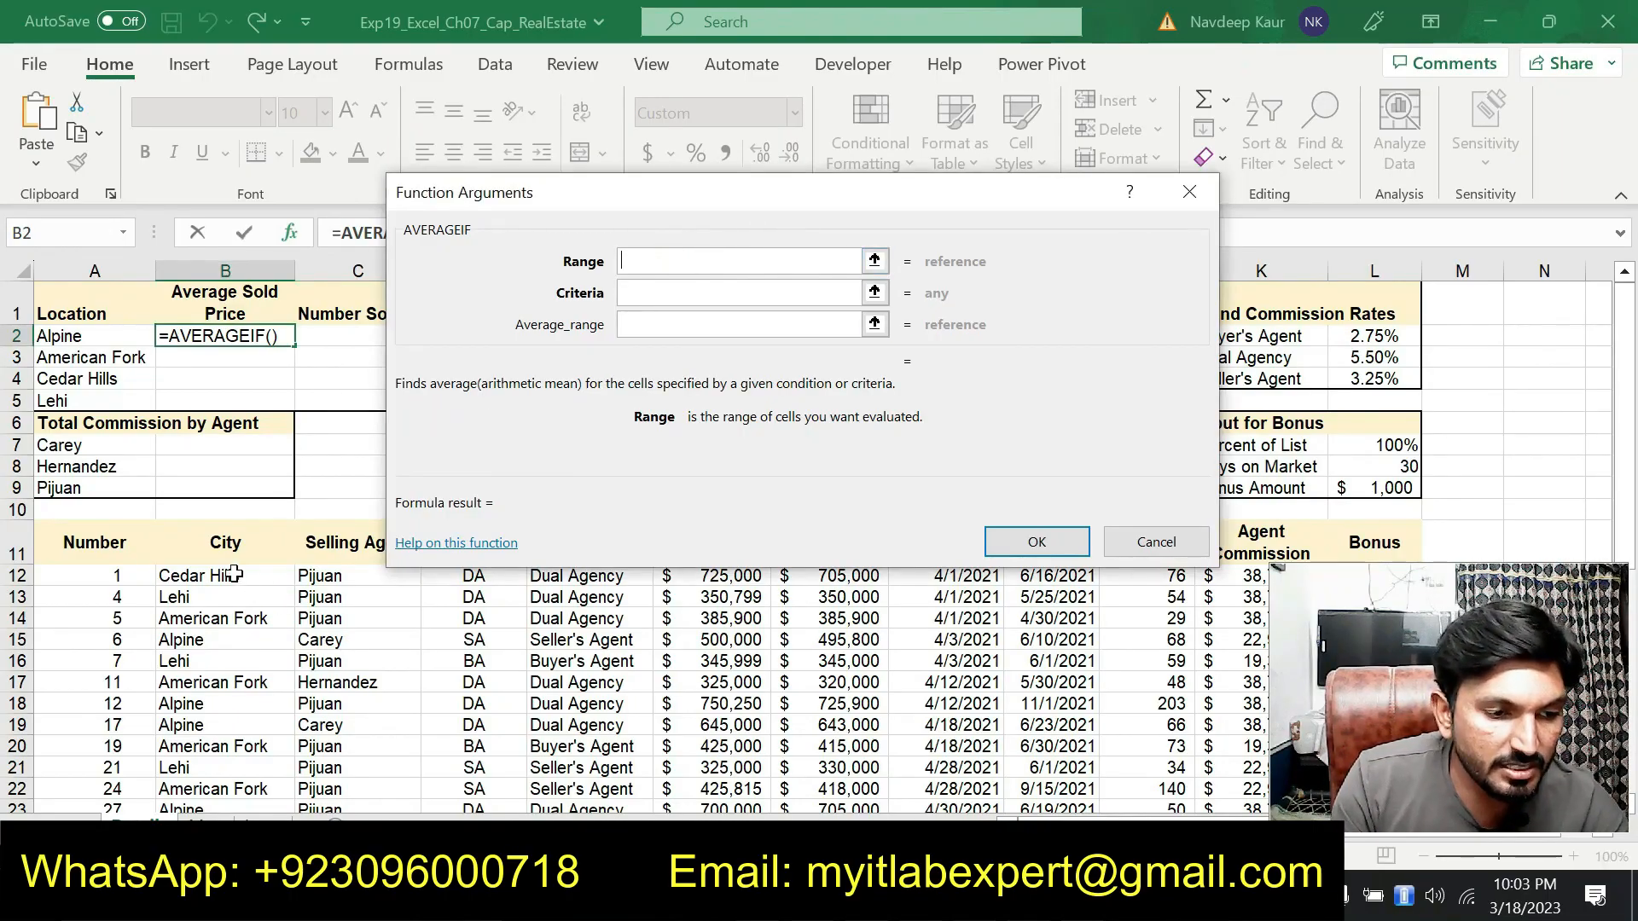
left_click_drag(227, 575, 227, 760)
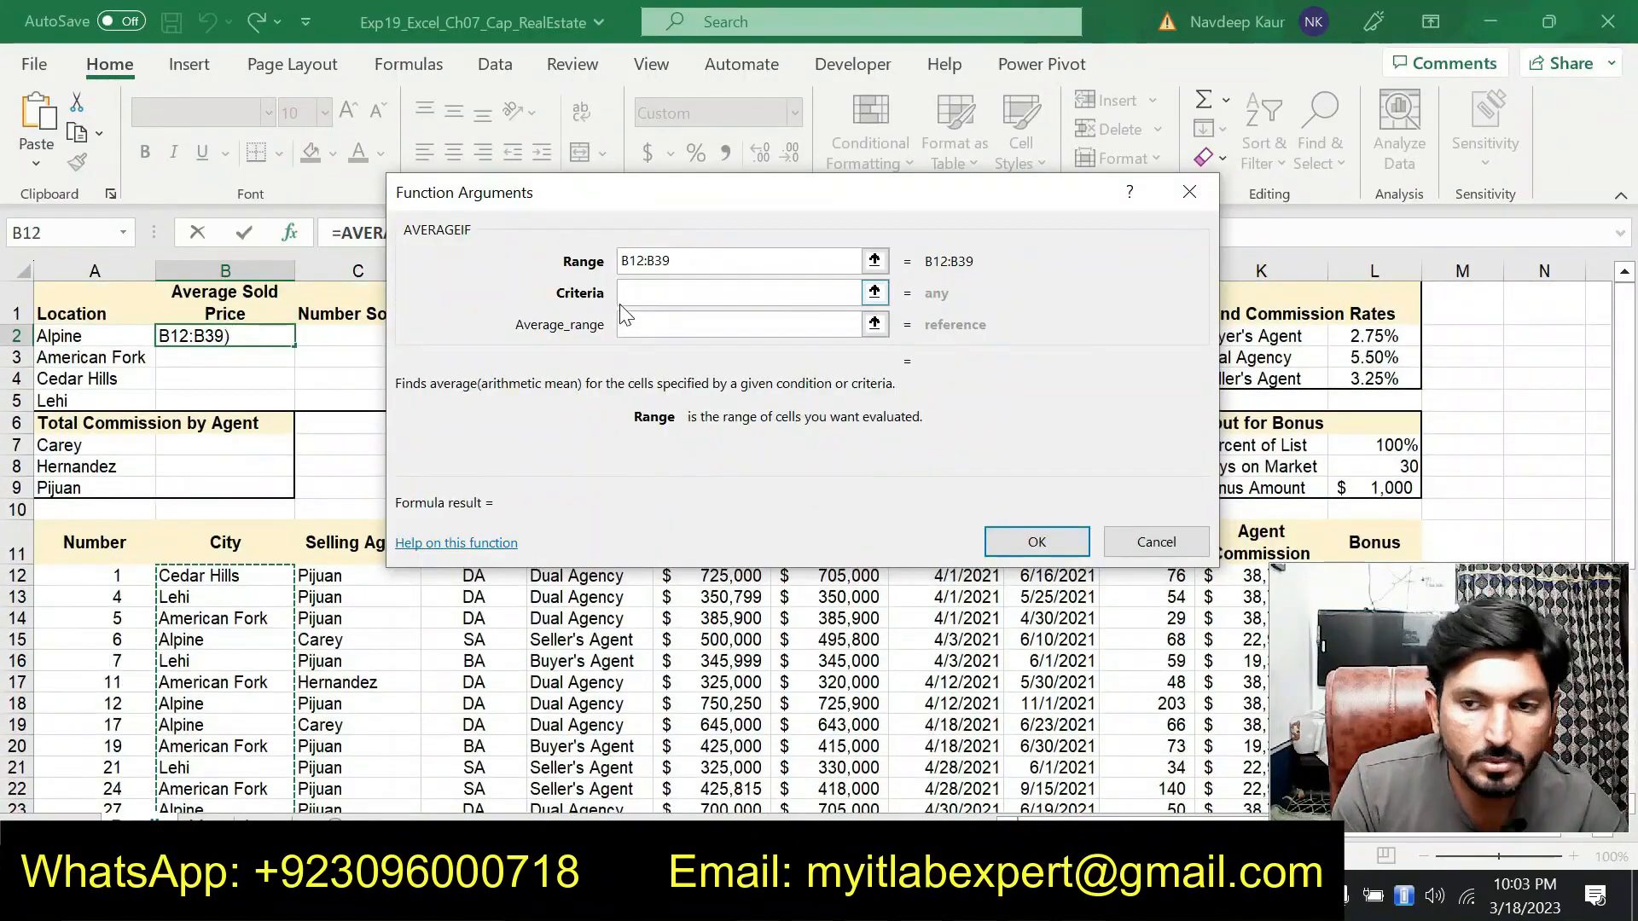
left_click(636, 263)
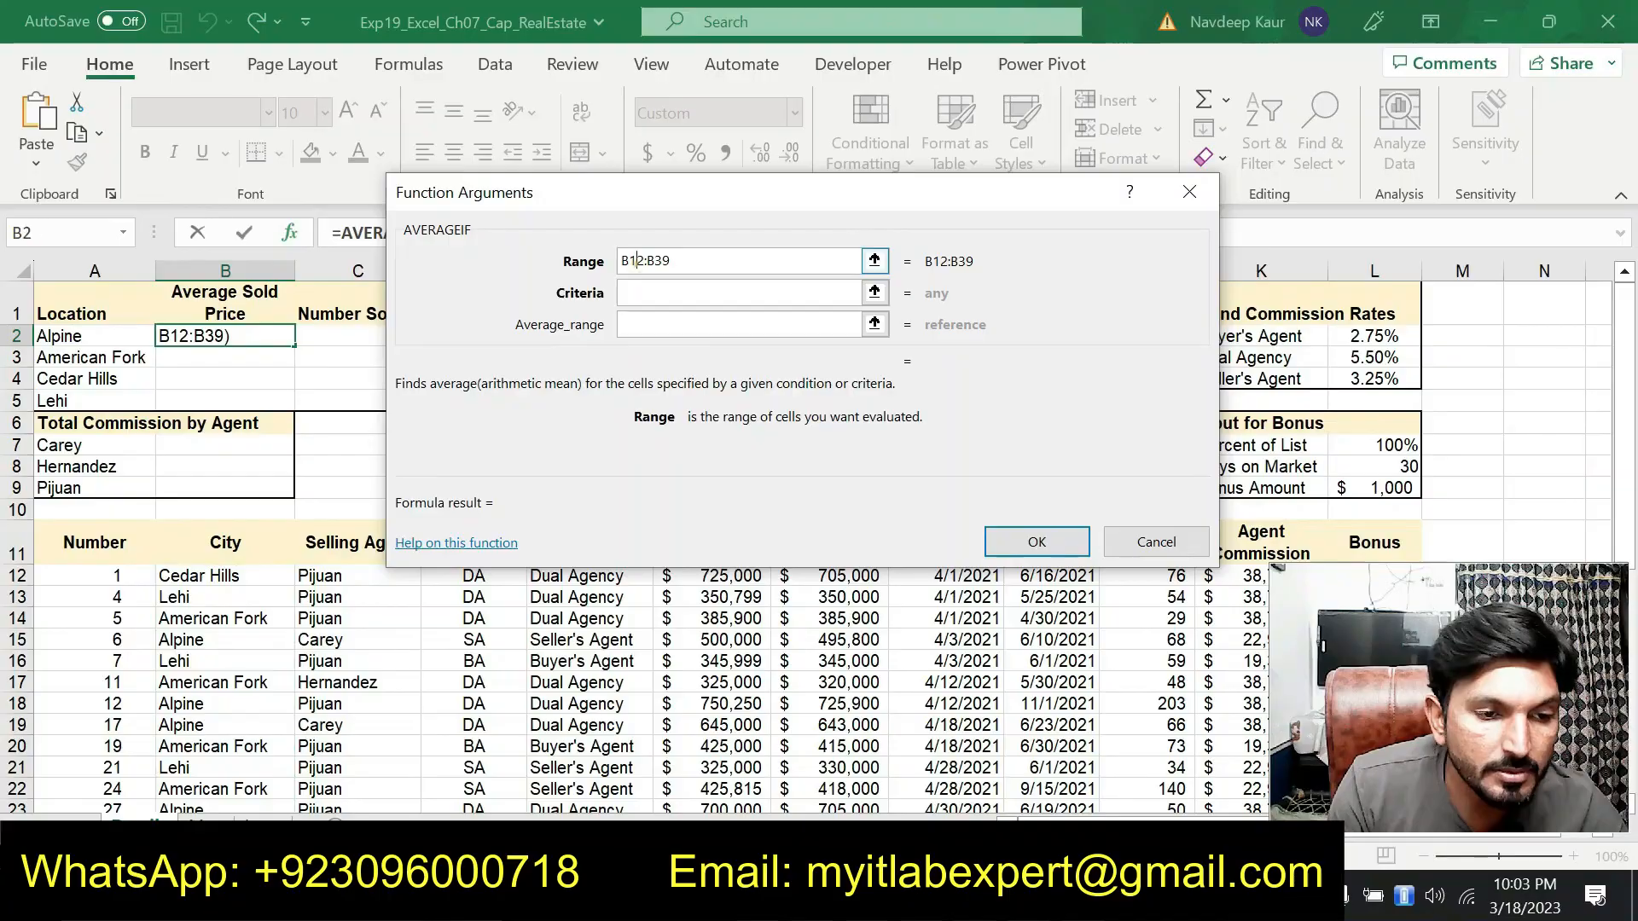
left_click(630, 262)
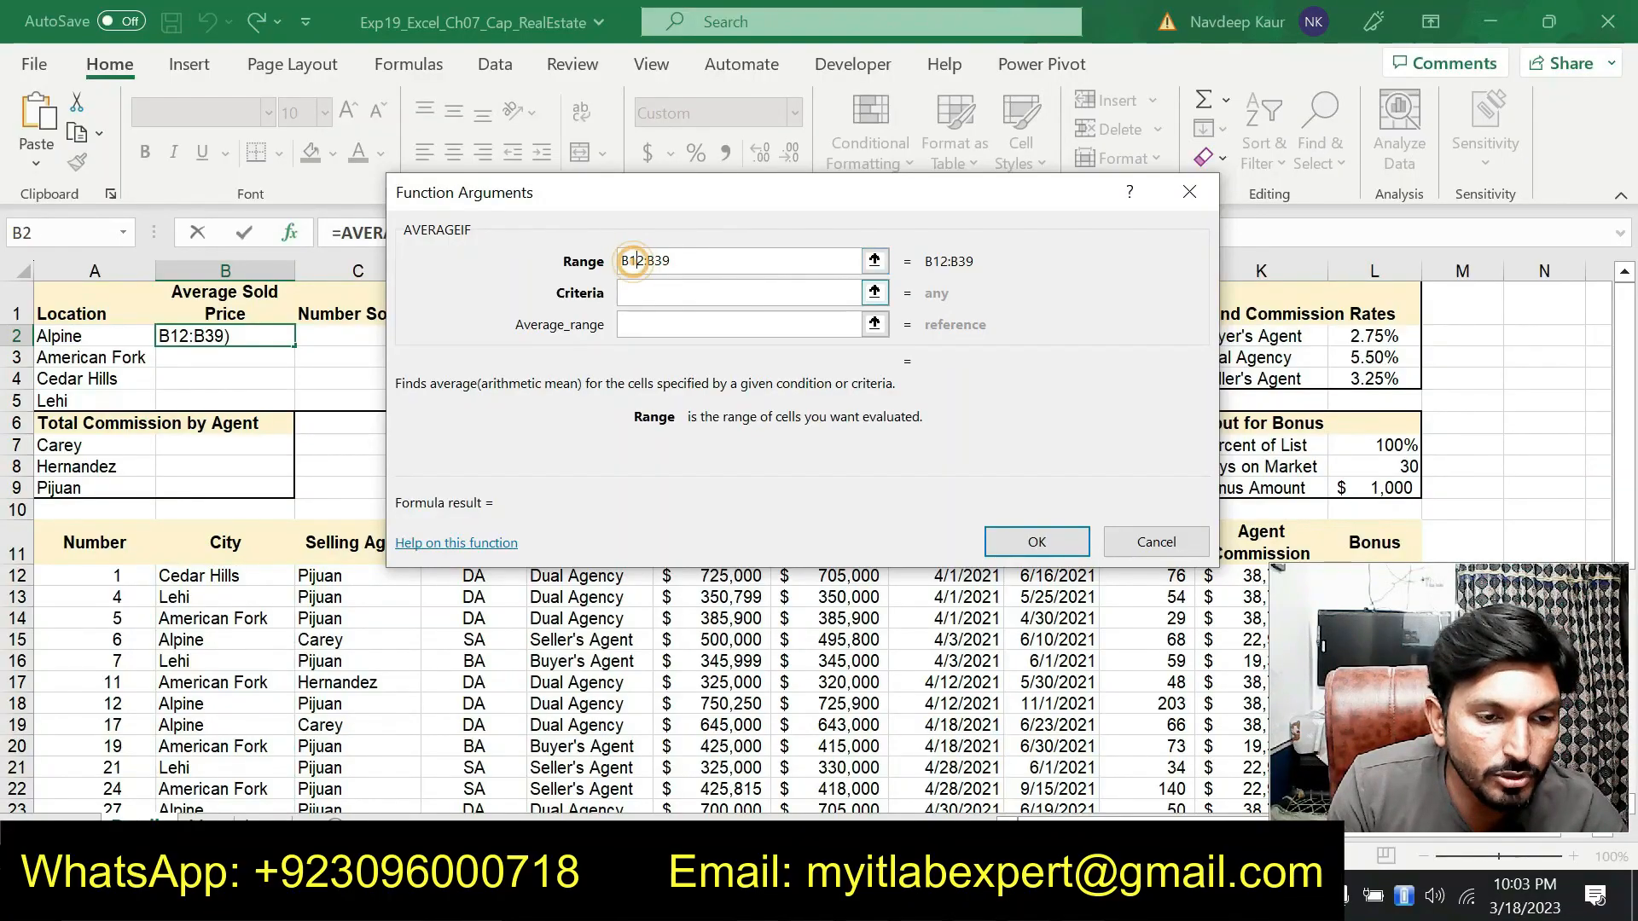
type("$")
left_click(657, 262)
type("$")
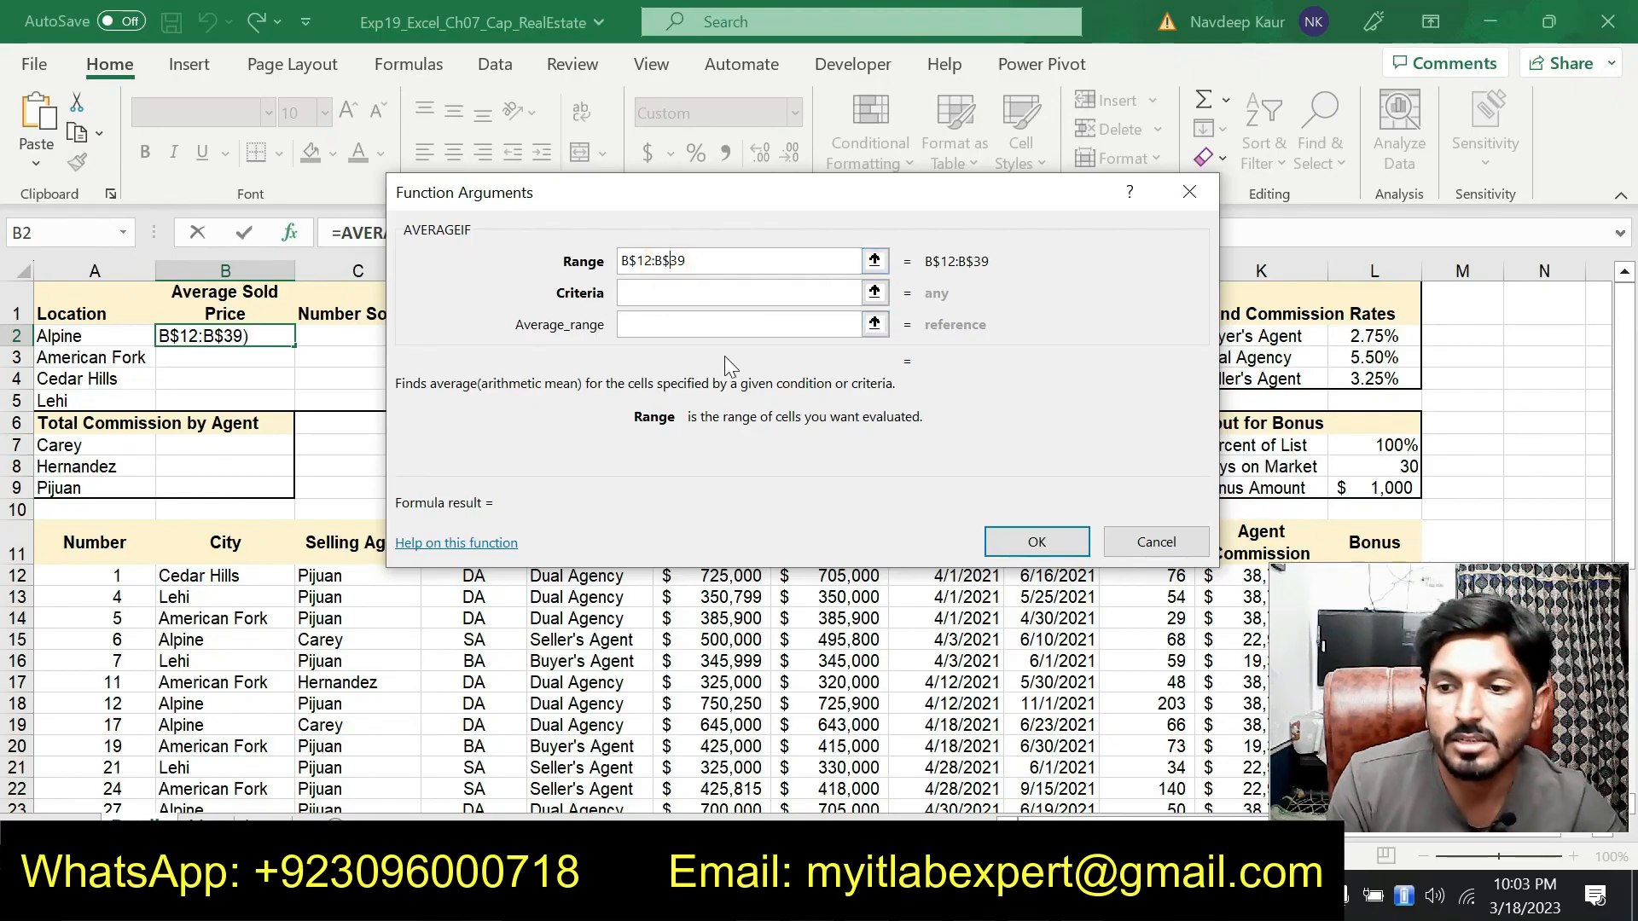
Set the criteria to cell A2 and the average range to G$12:G$39, then finish the AVERAGEIF function
left_click(633, 292)
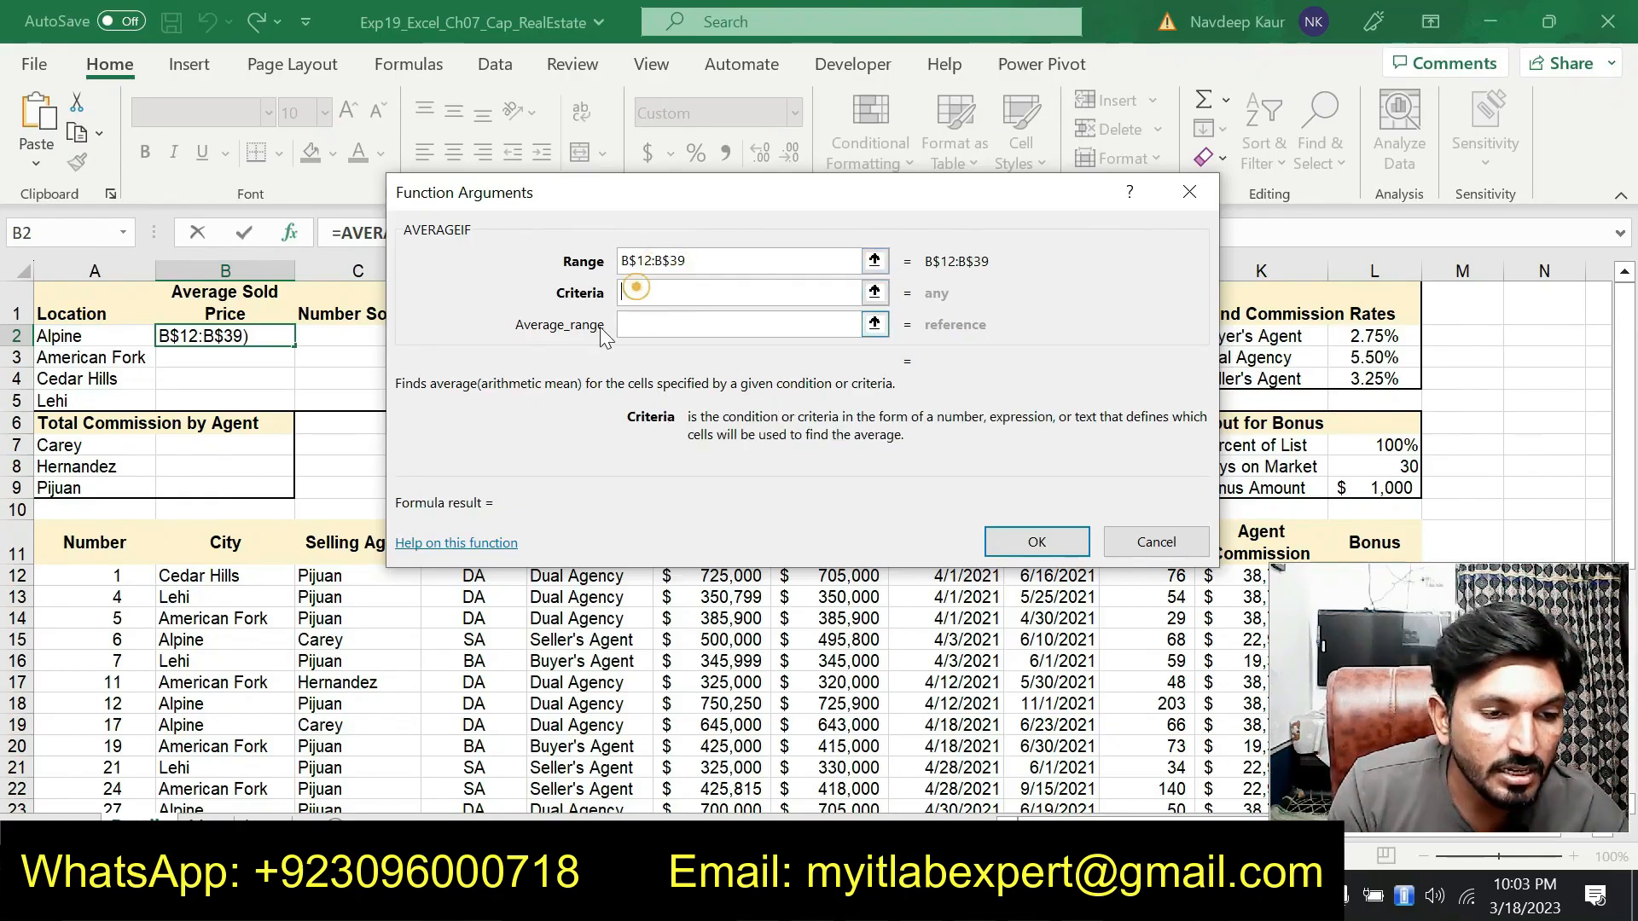
left_click(89, 335)
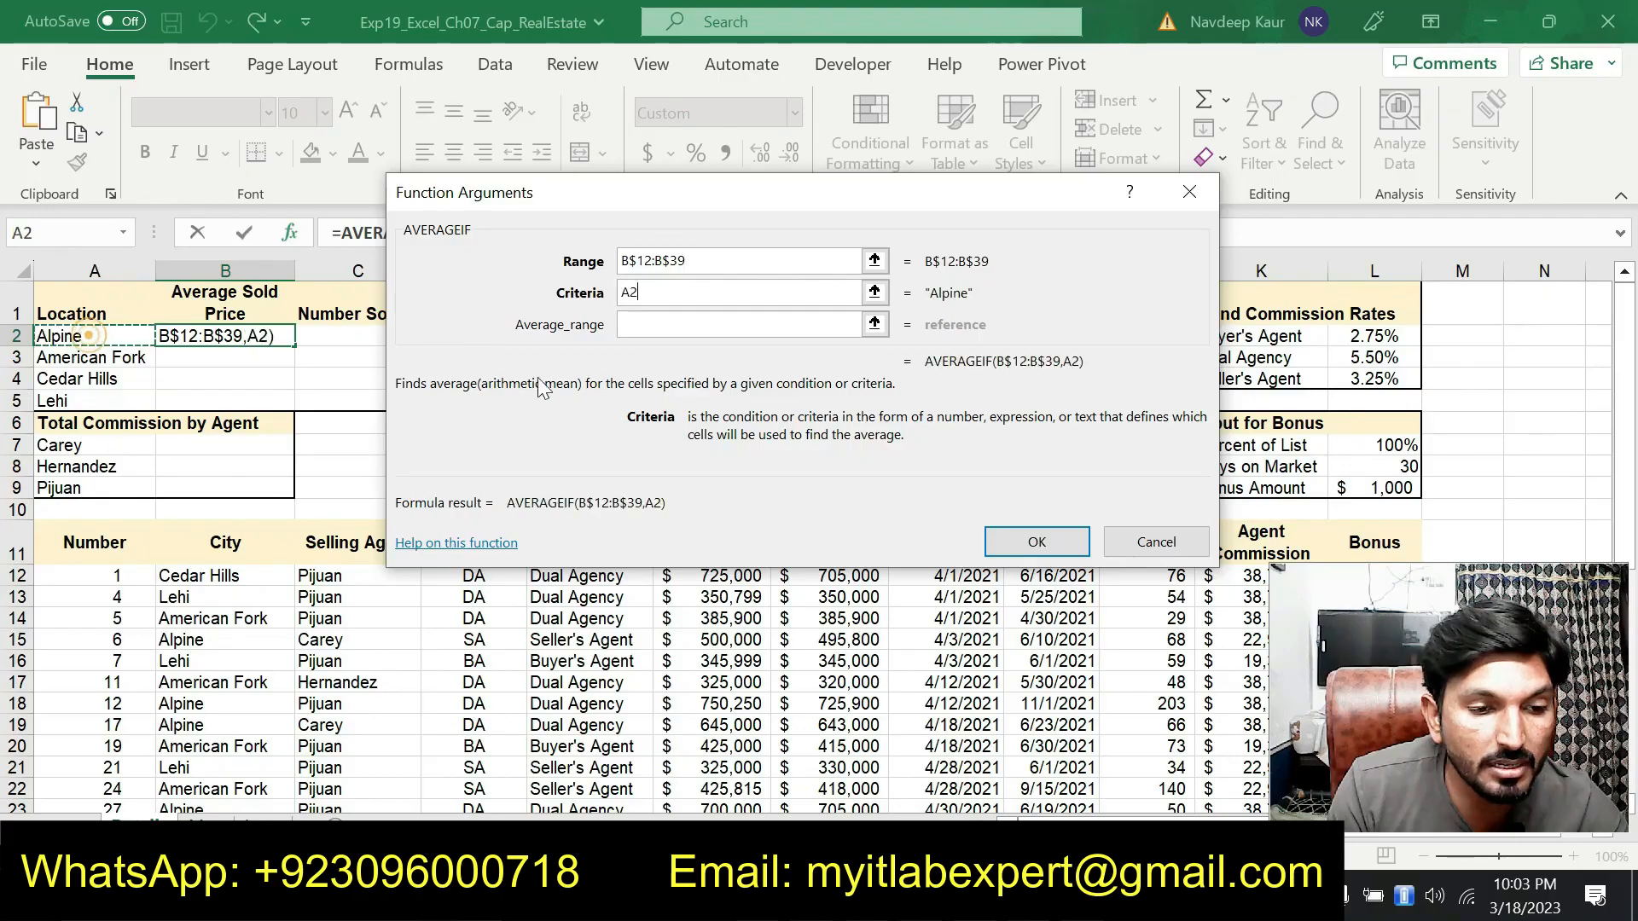
left_click(648, 322)
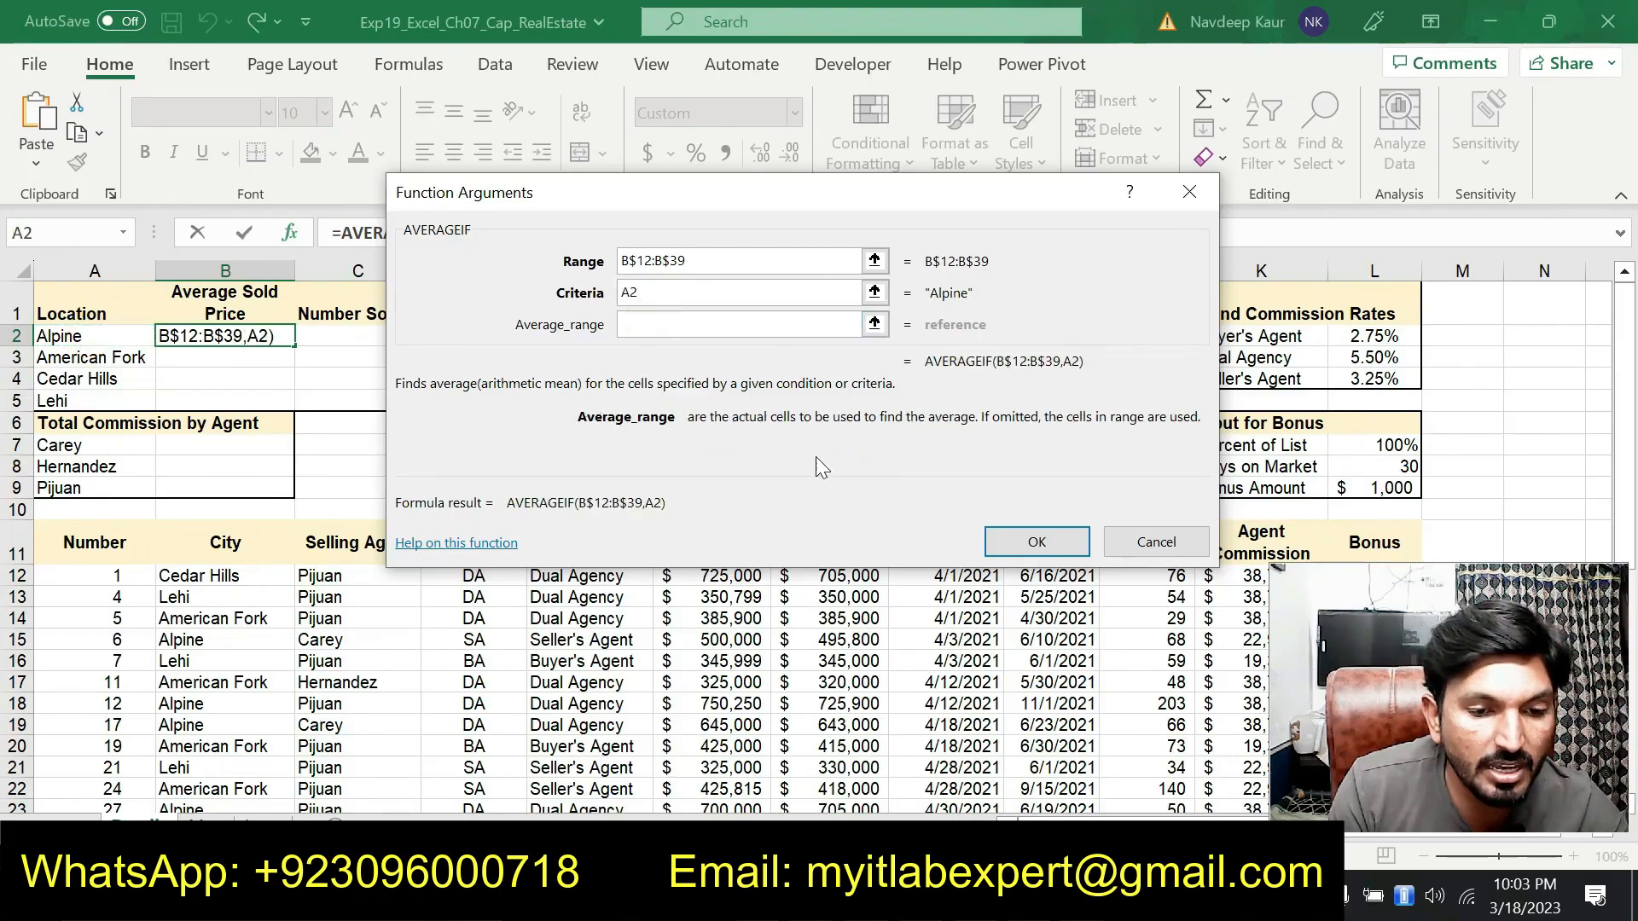
left_click_drag(712, 207, 452, 108)
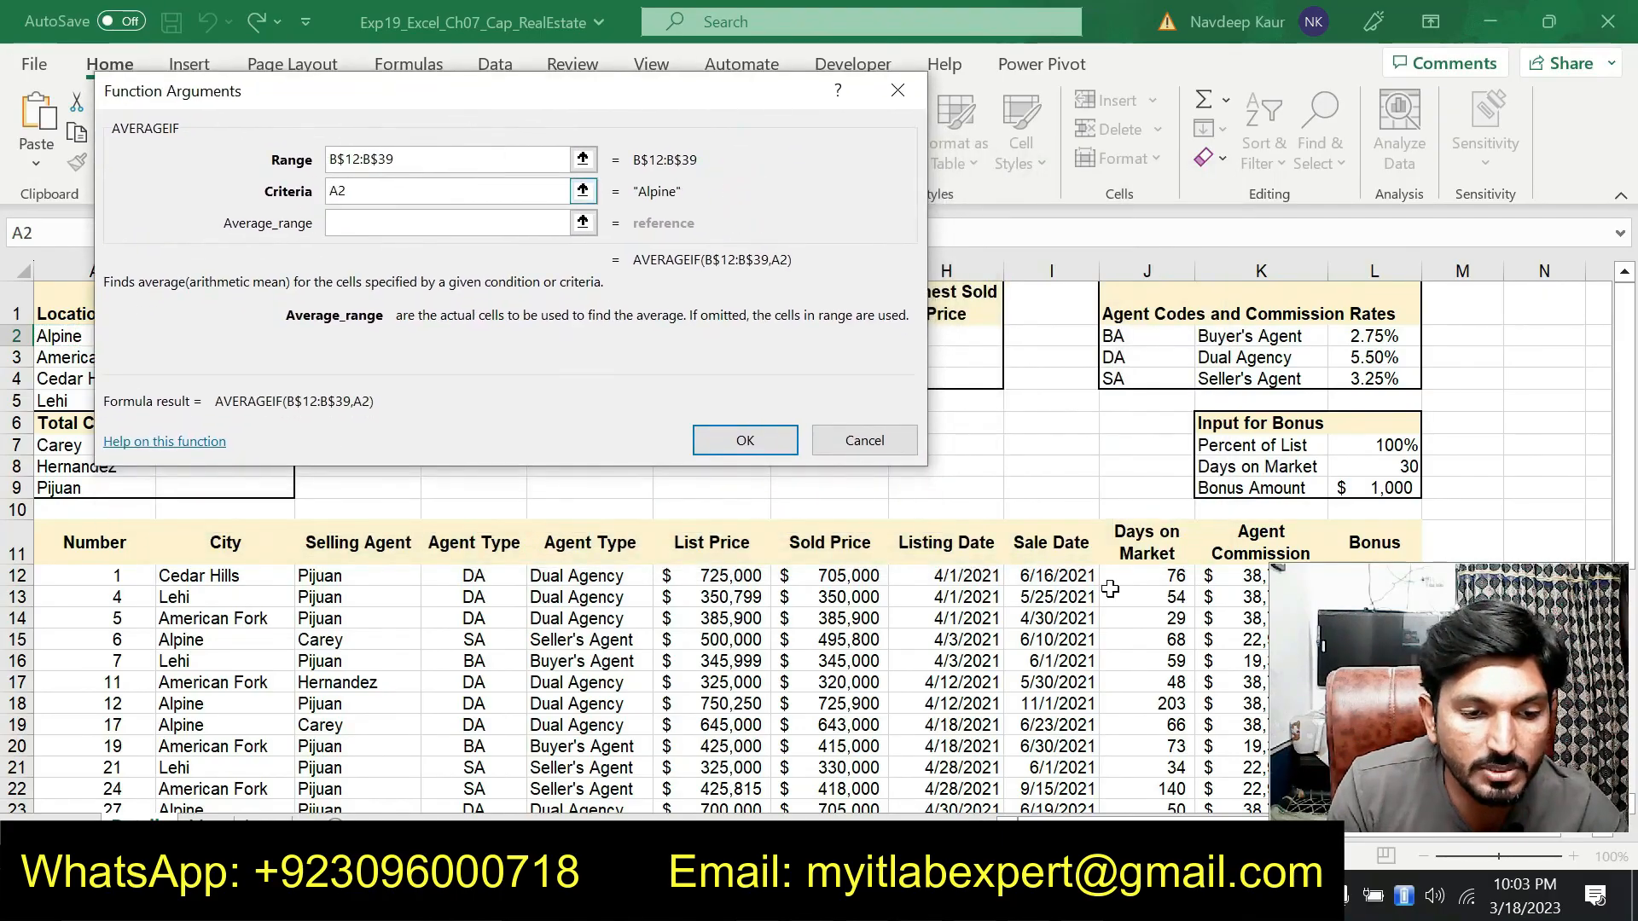
left_click_drag(854, 581, 853, 762)
scroll(1082, 629, "up", 6)
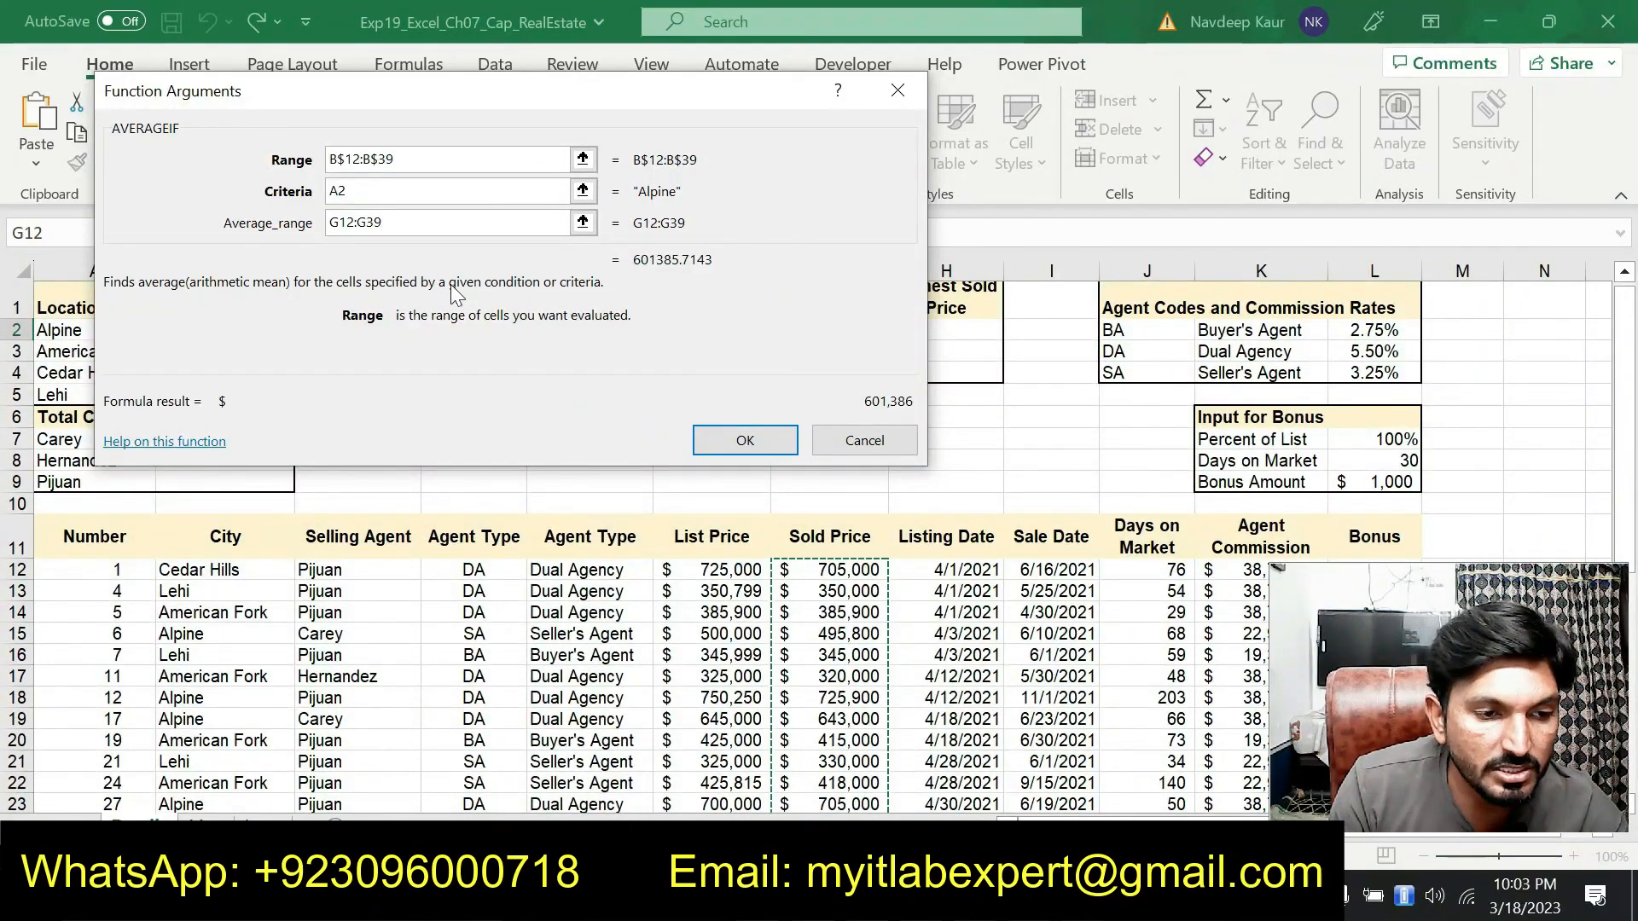
left_click(339, 223)
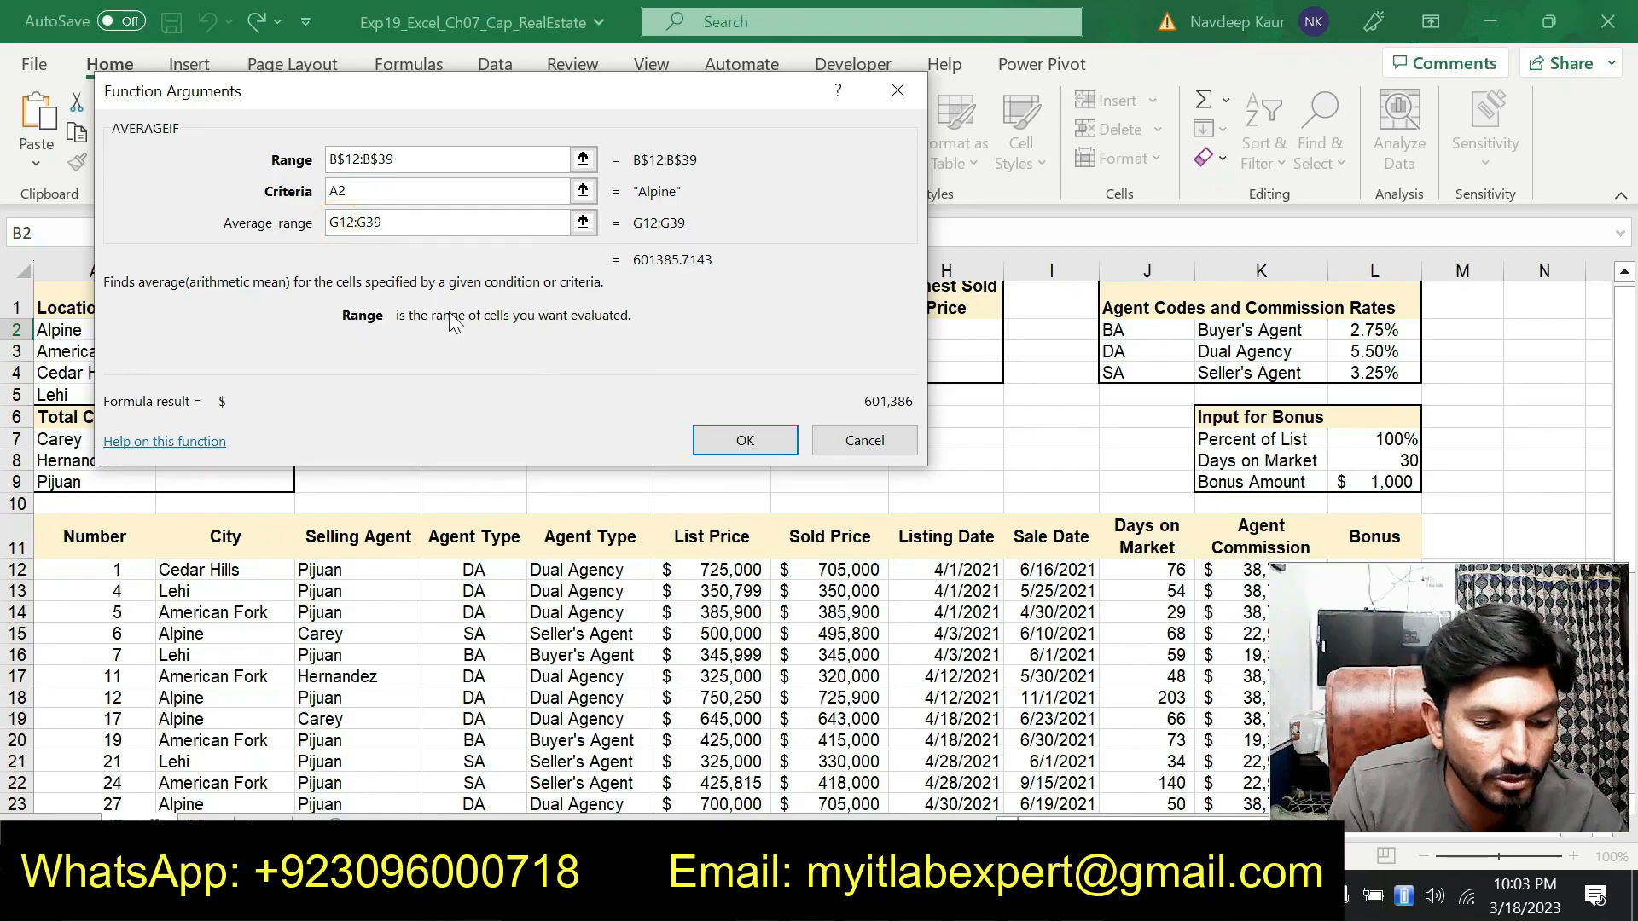
type("$12:G")
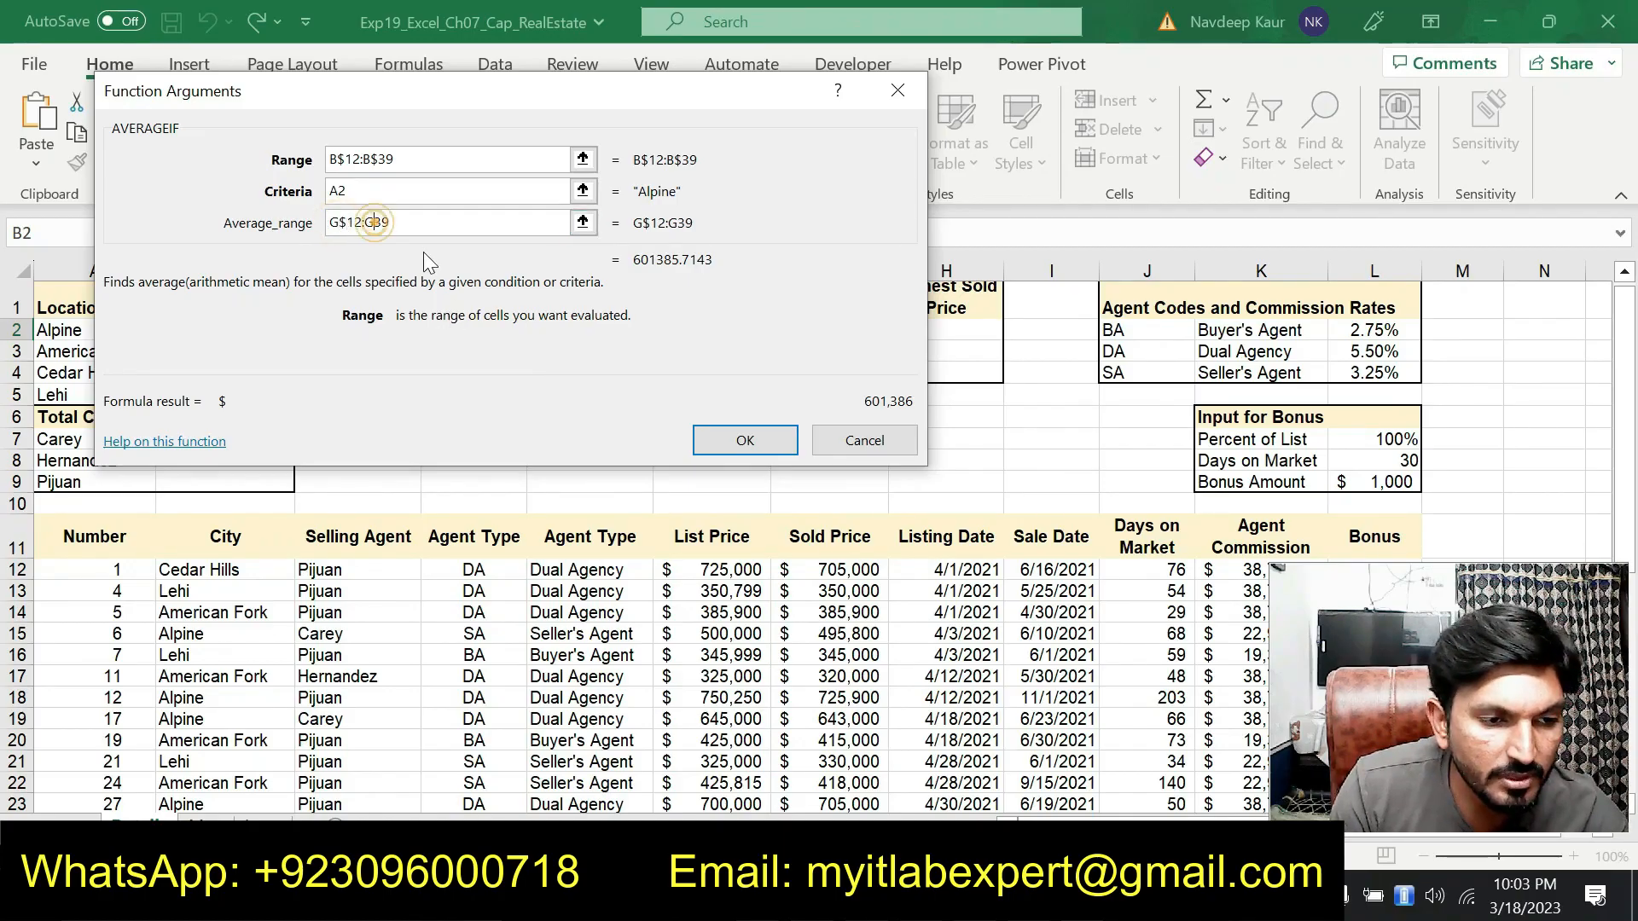
type("$")
left_click(734, 442)
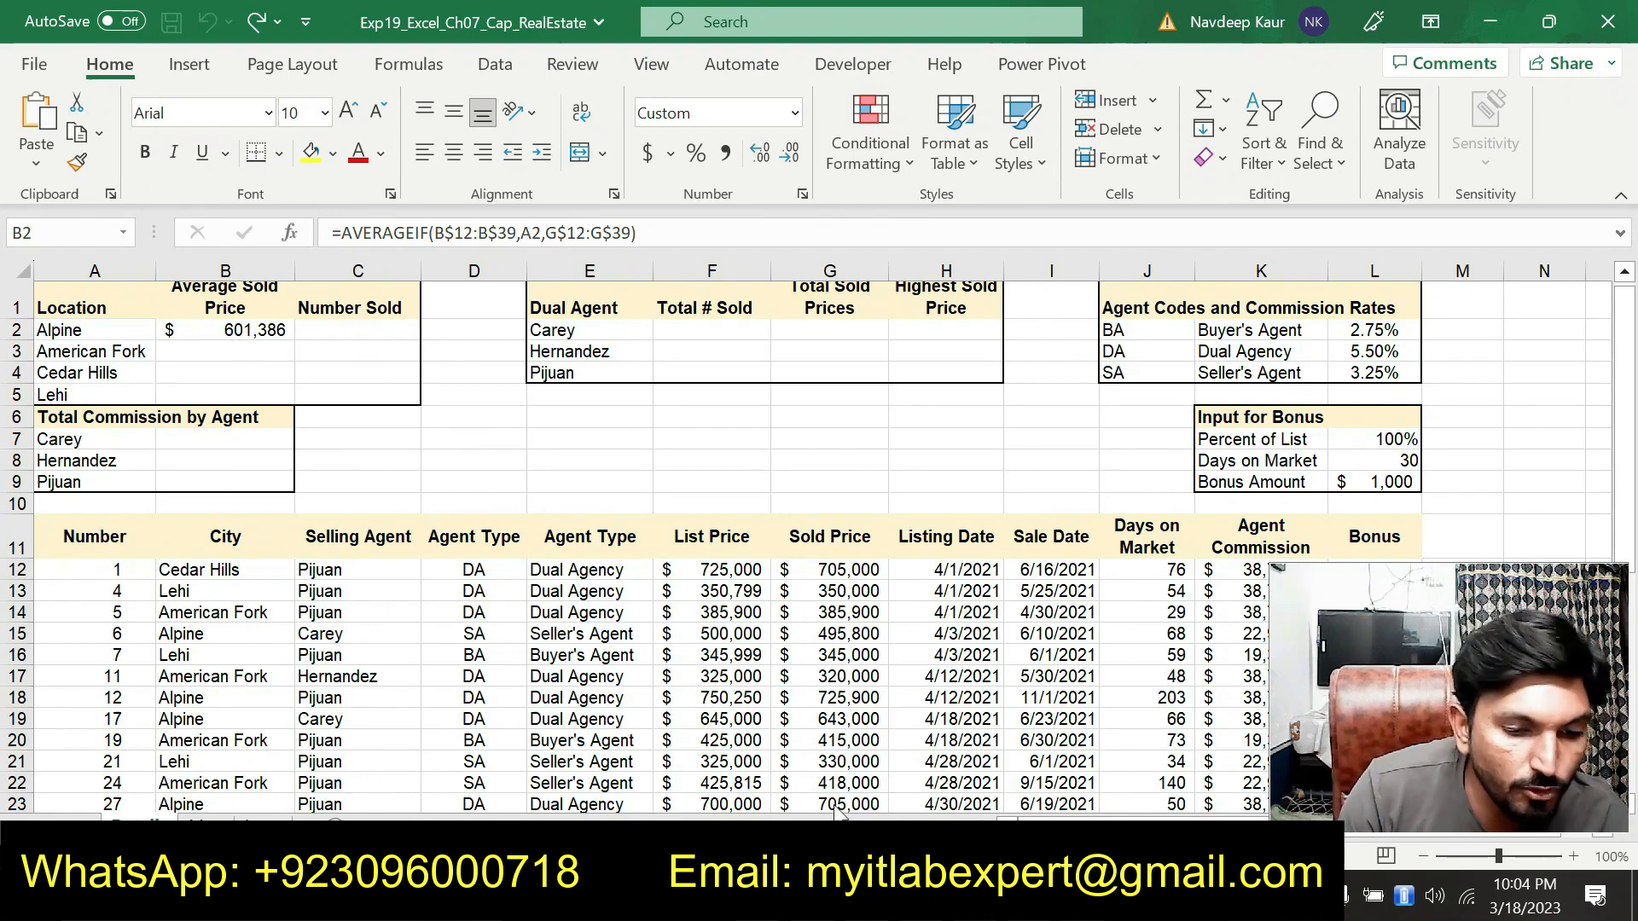
Copy the formula in B2 and paste only its formulas into B3:B5 to keep the border
key("alt+Tab")
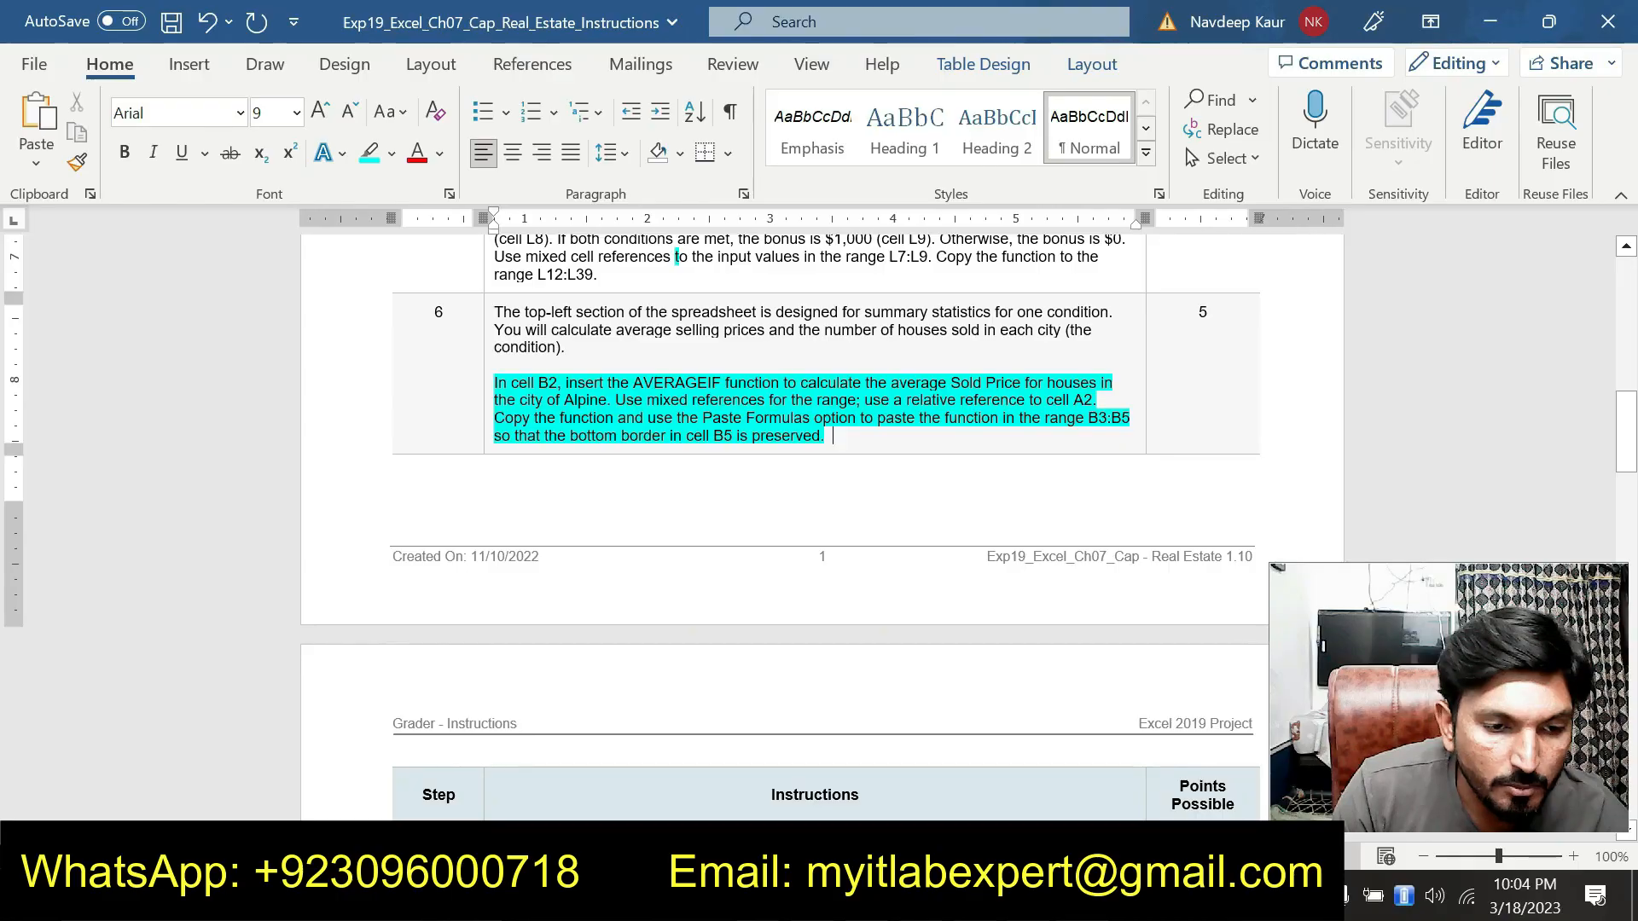
key("alt+Tab")
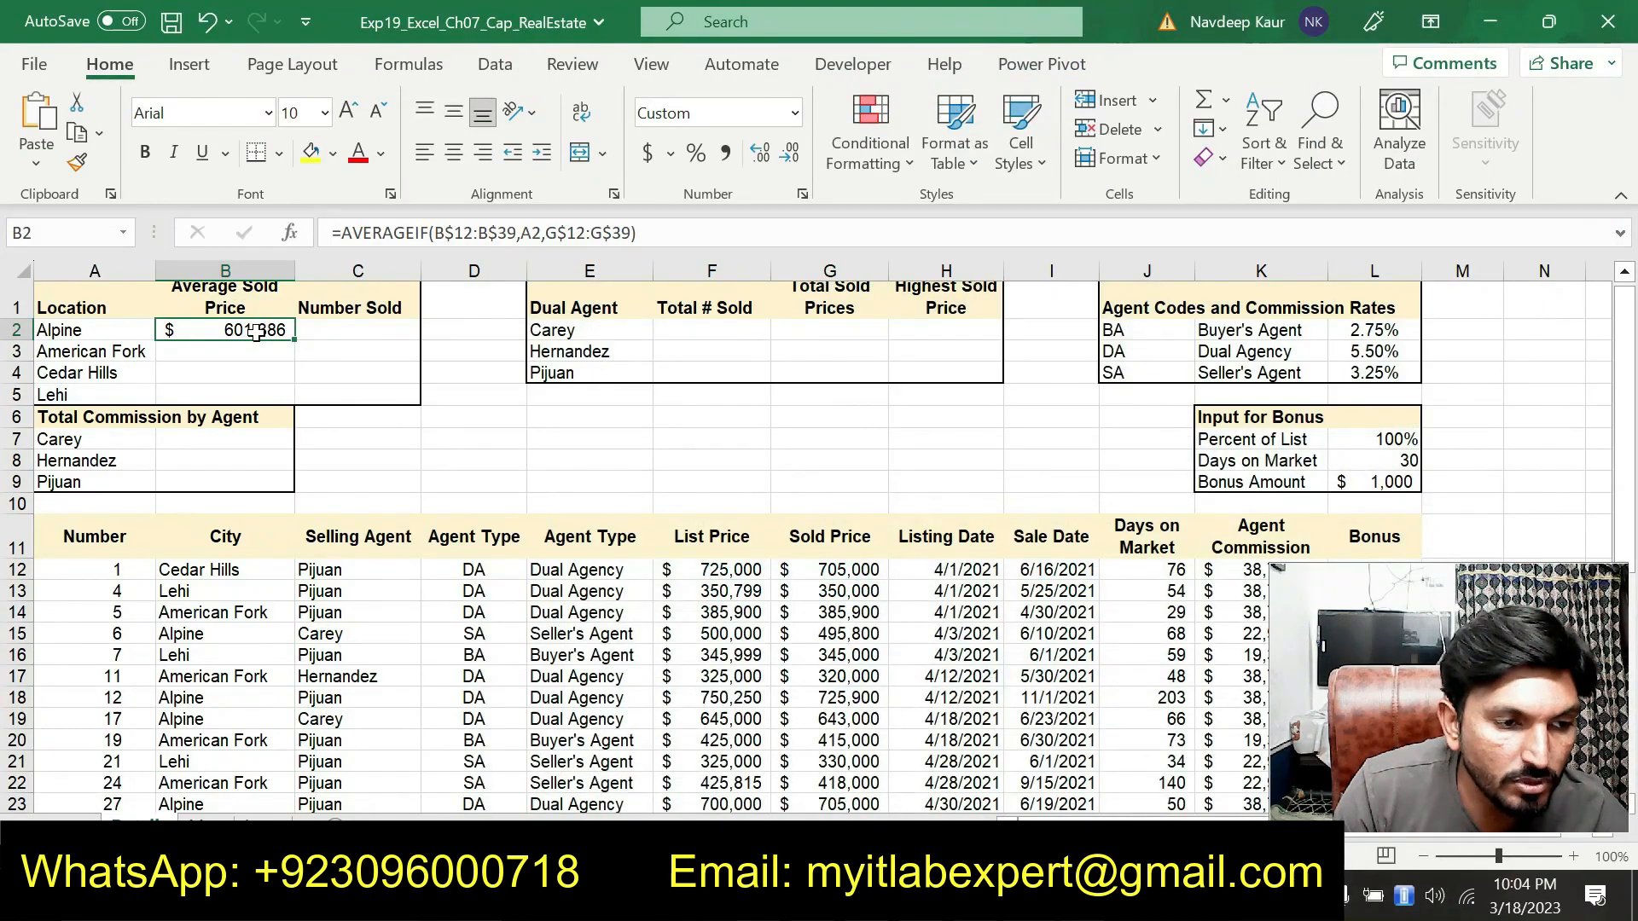
left_click(77, 132)
left_click_drag(236, 352, 229, 393)
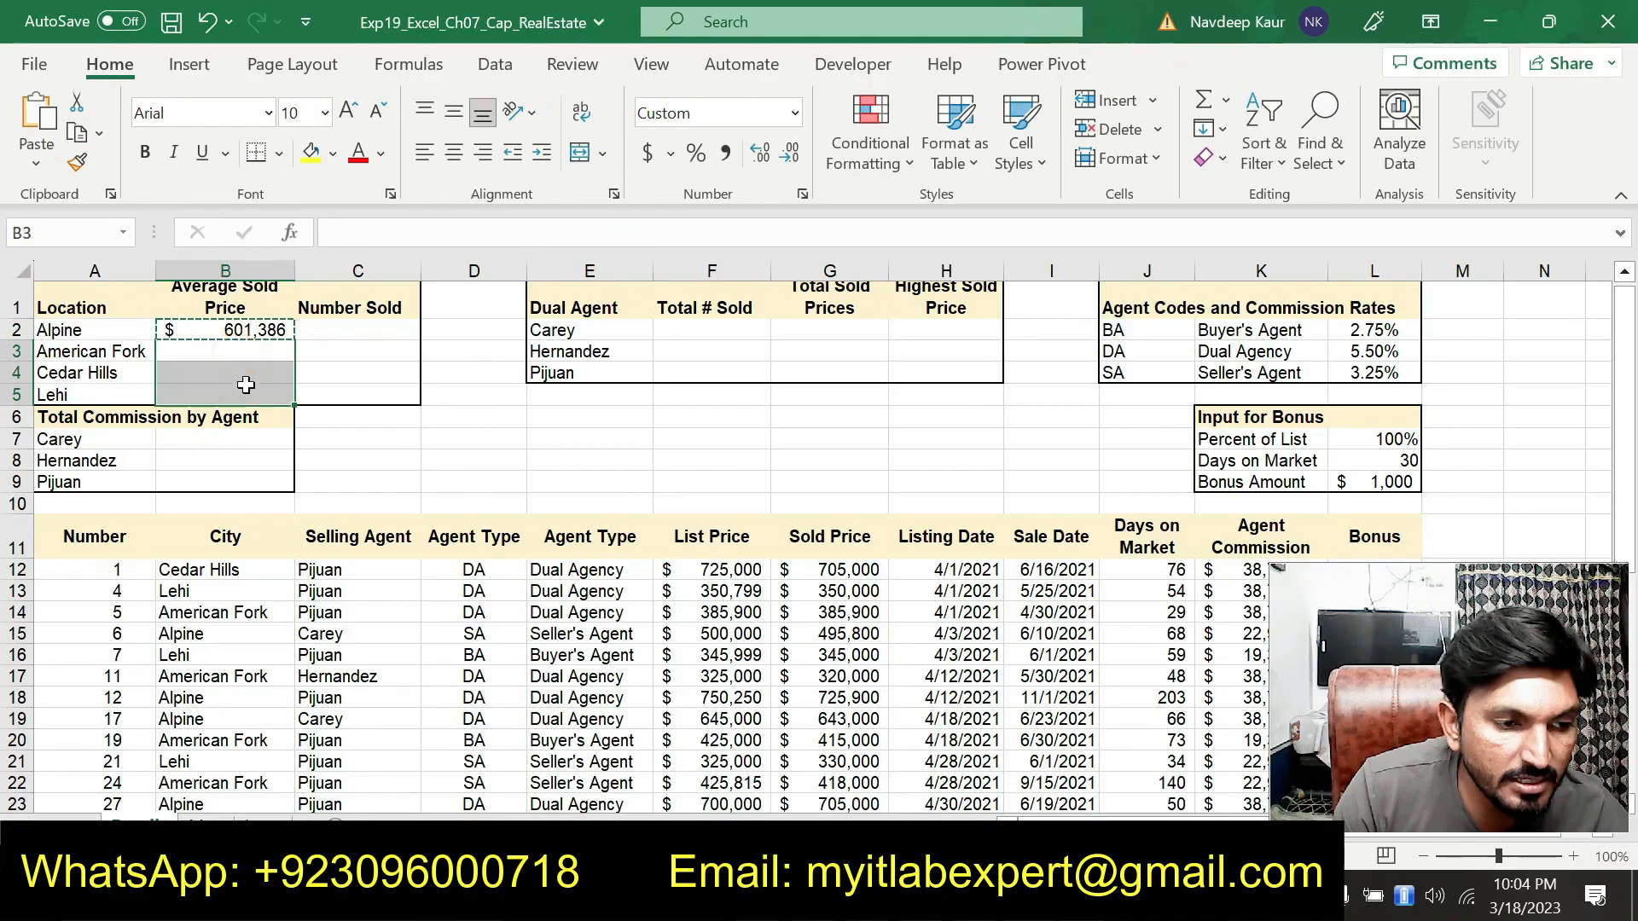
left_click(34, 171)
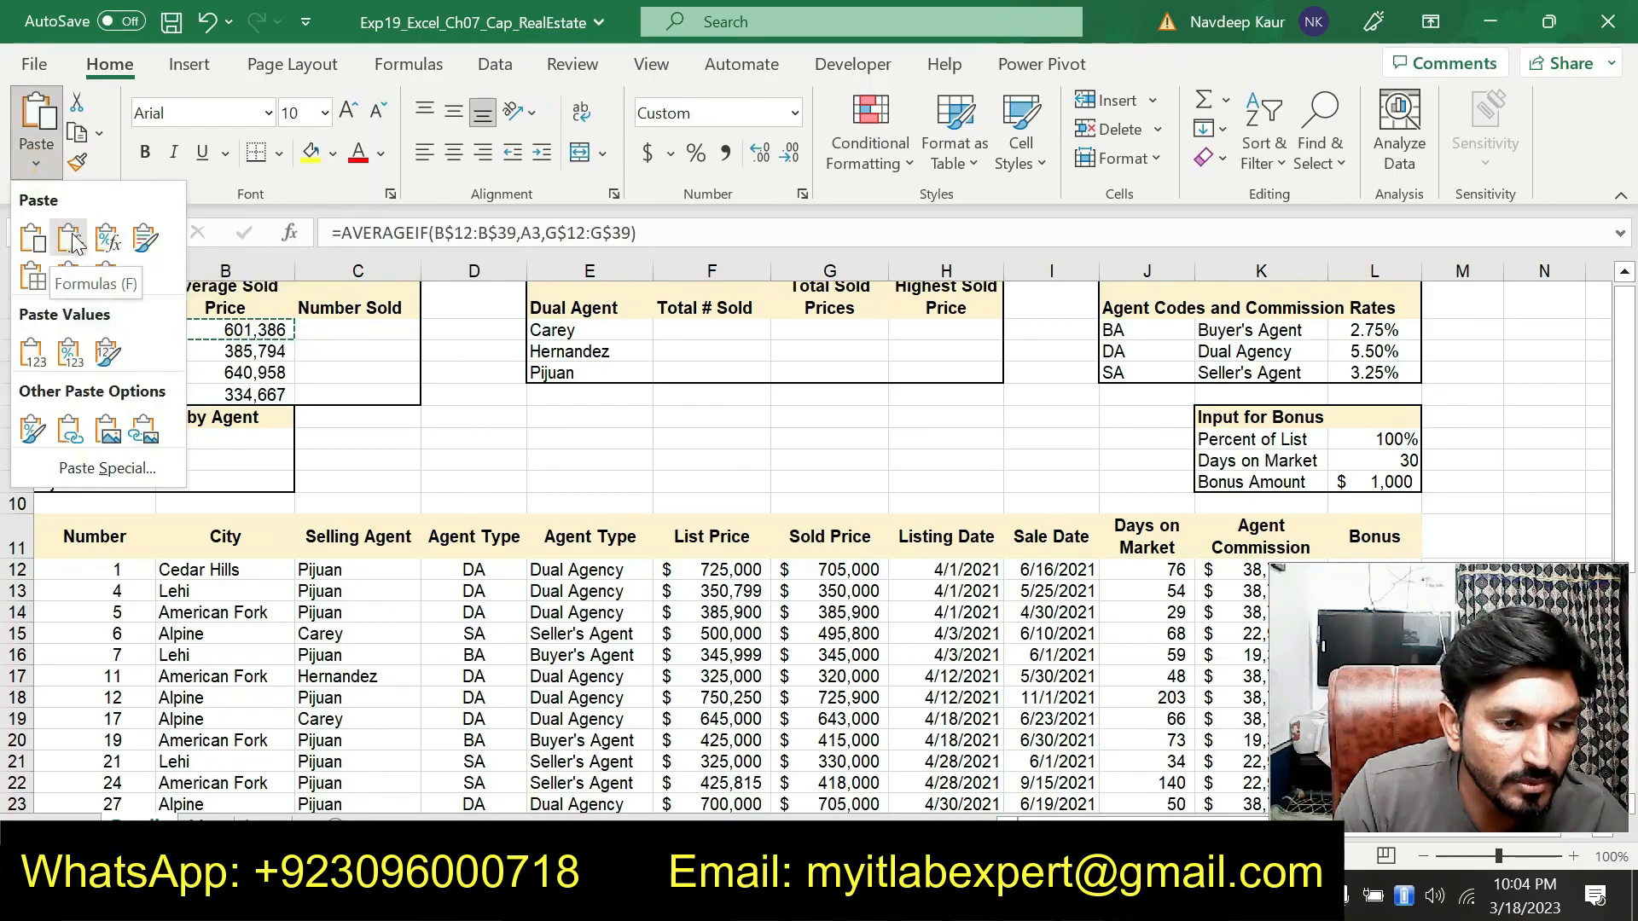
left_click(72, 240)
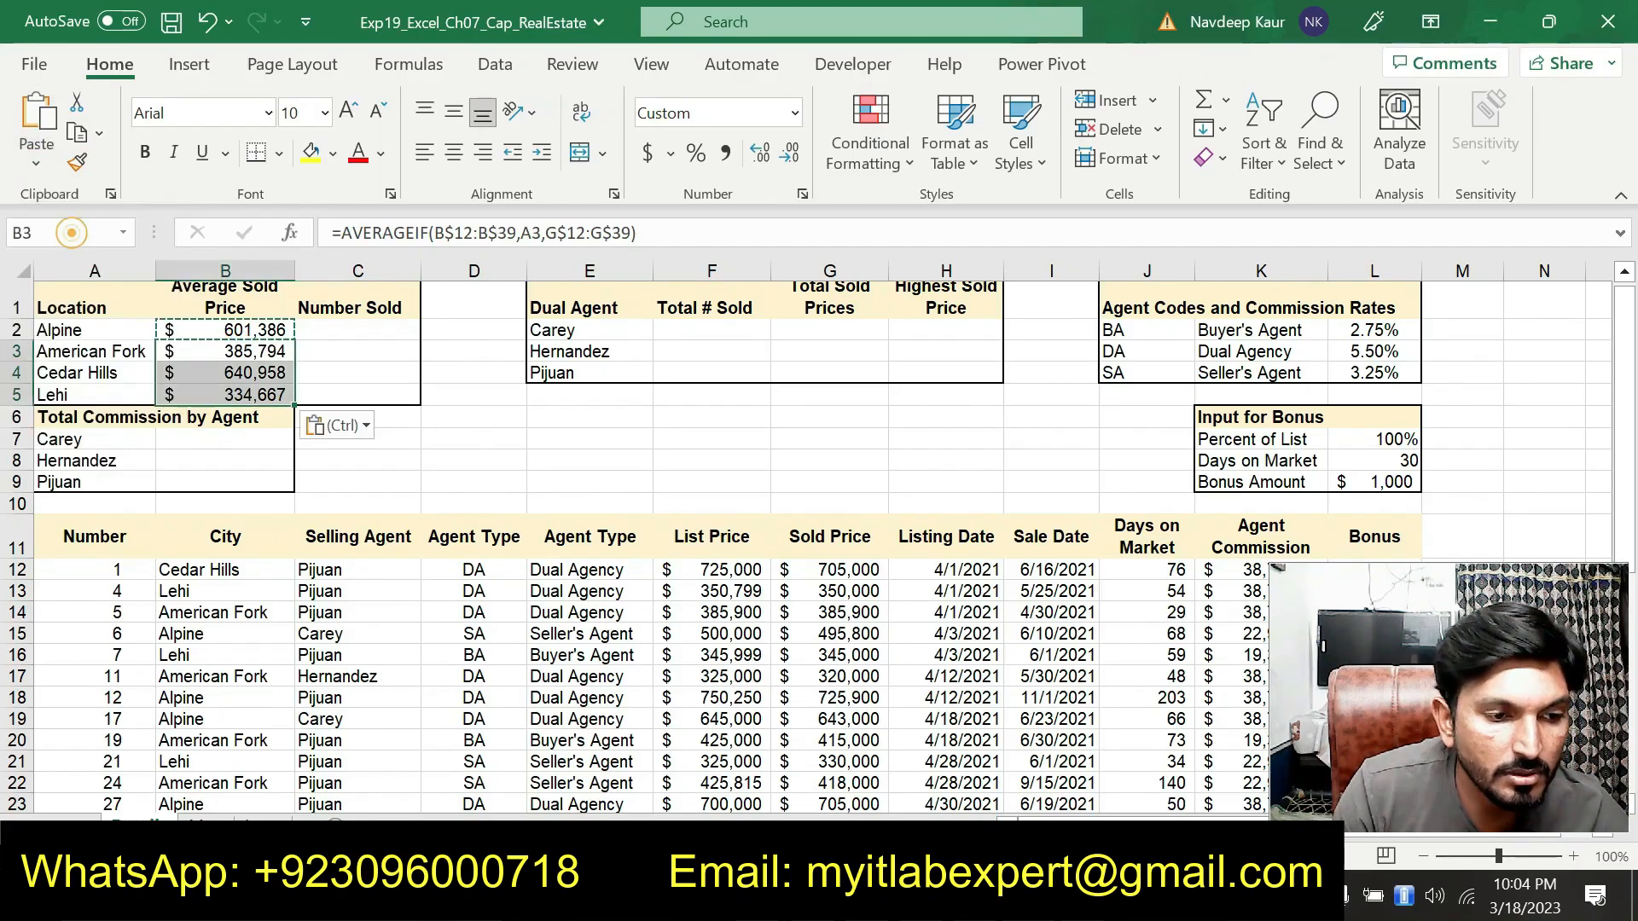
left_click(589, 503)
key("Escape")
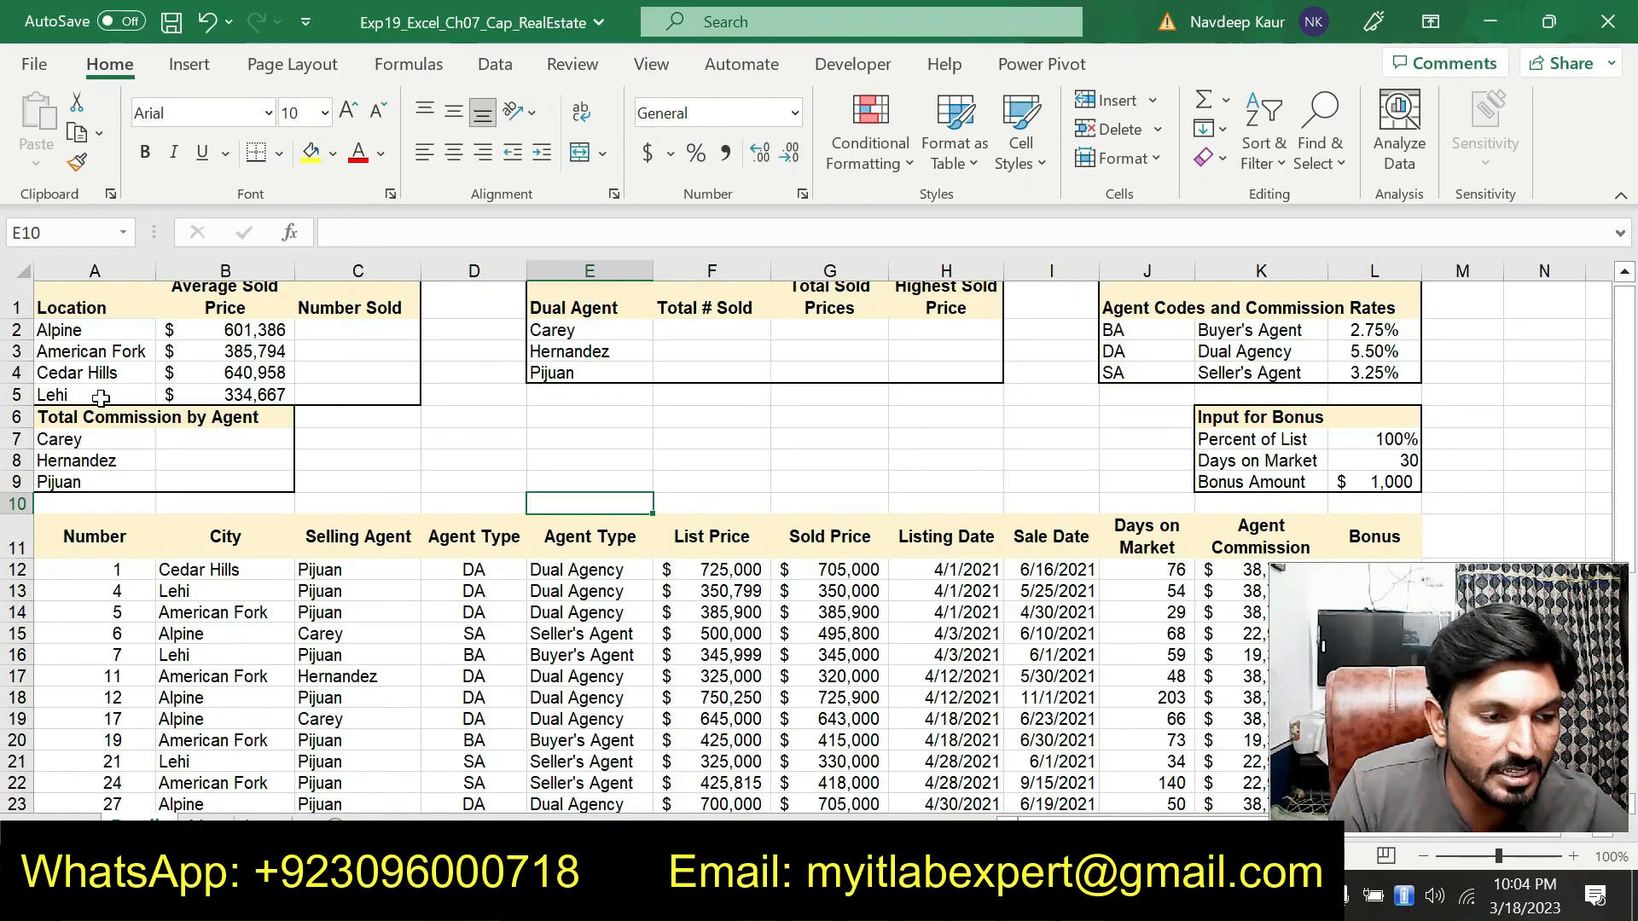
In the instructions document, remove the highlight from the step 6 AVERAGEIF instructions
key("alt+Tab")
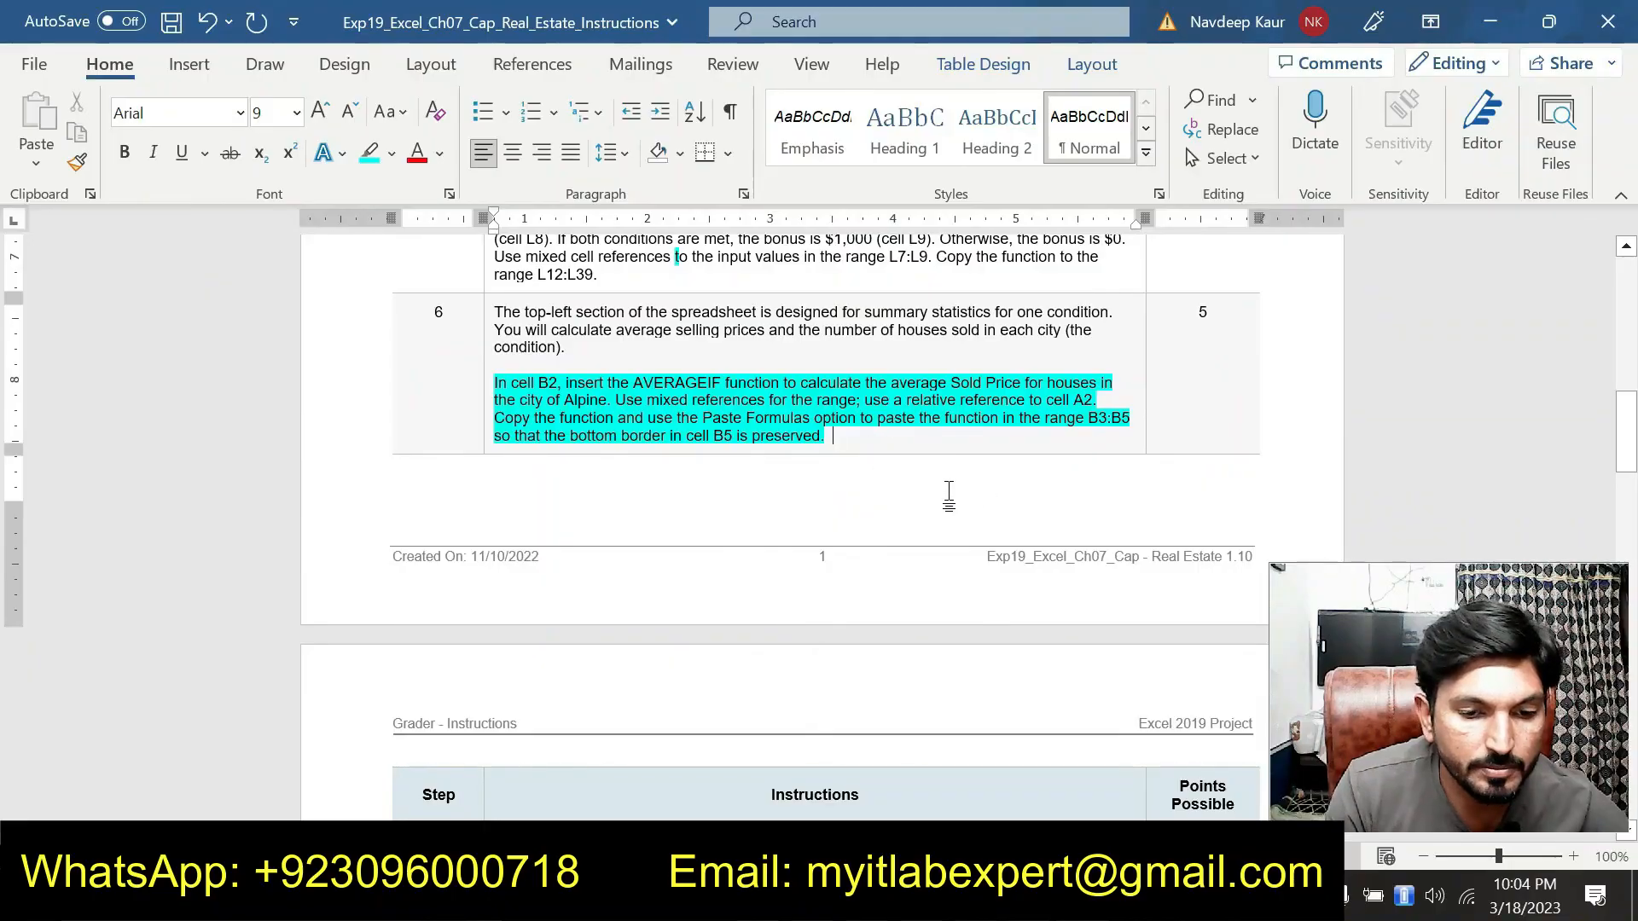
left_click_drag(833, 436, 494, 382)
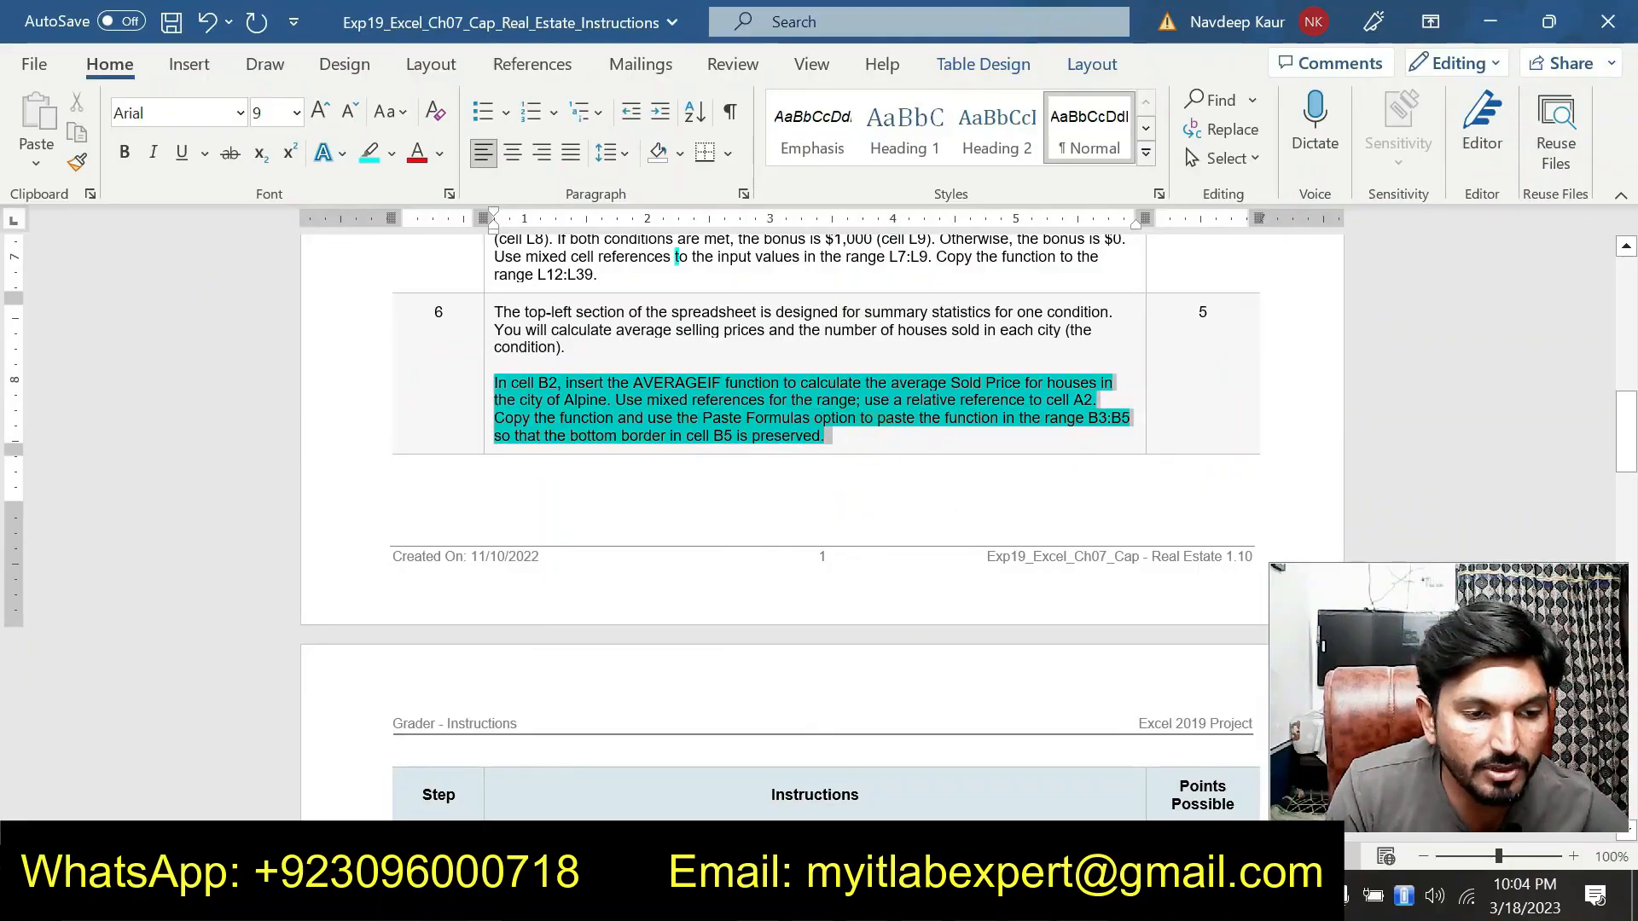
left_click(596, 345)
Highlight the step 7 COUNTIF instructions for cell C2
scroll(601, 355, "down", 12)
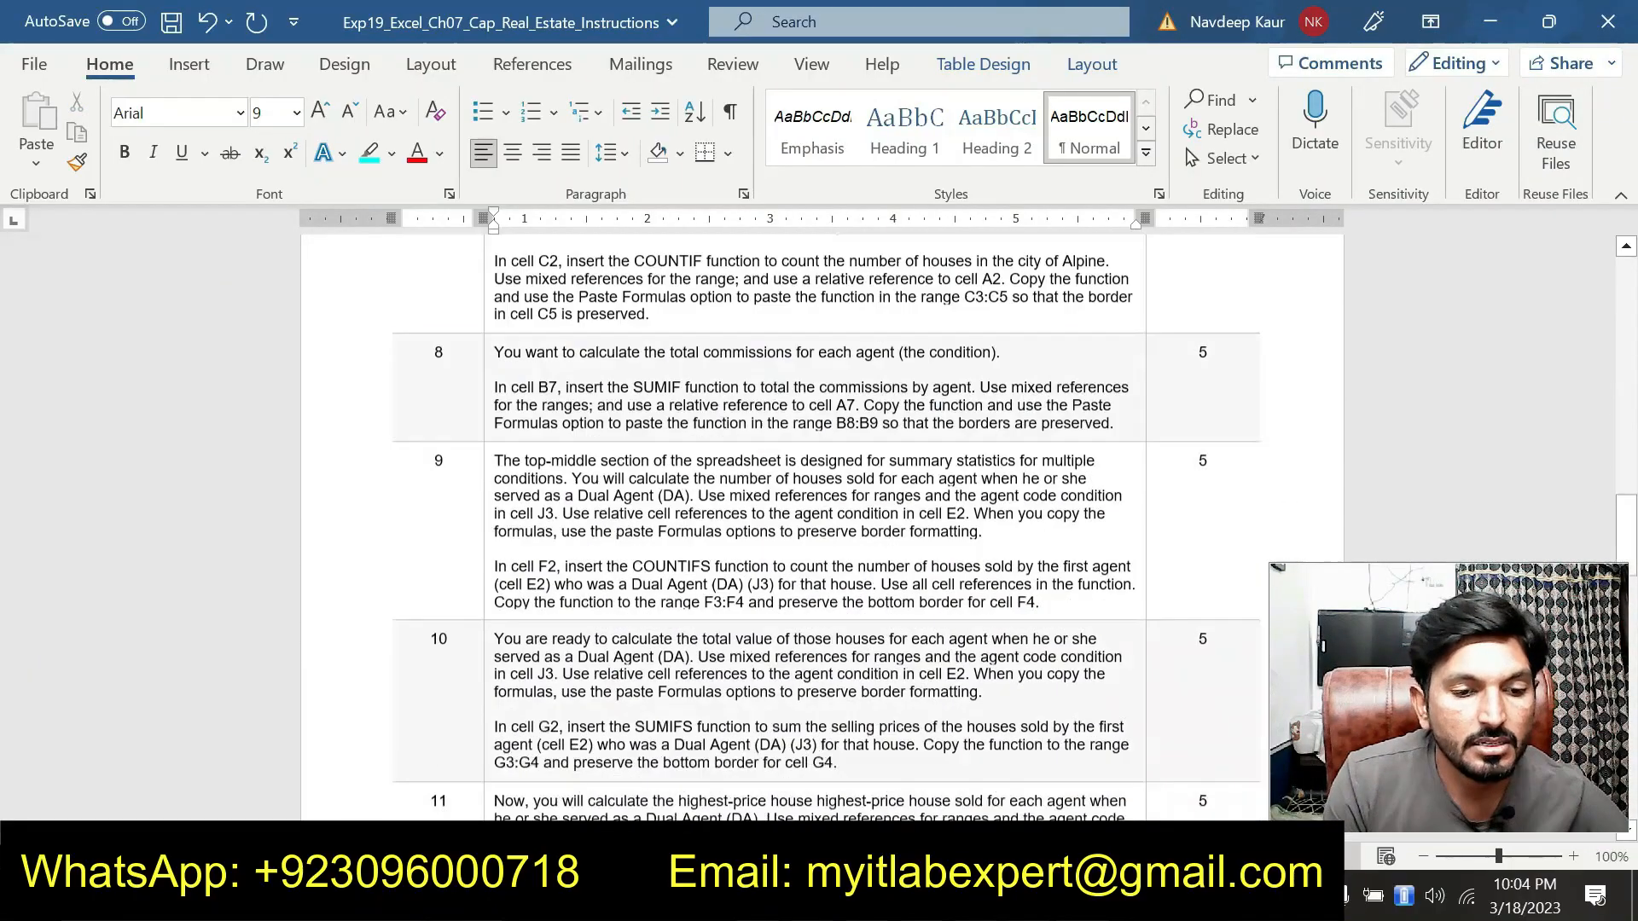
scroll(833, 505, "down", 10)
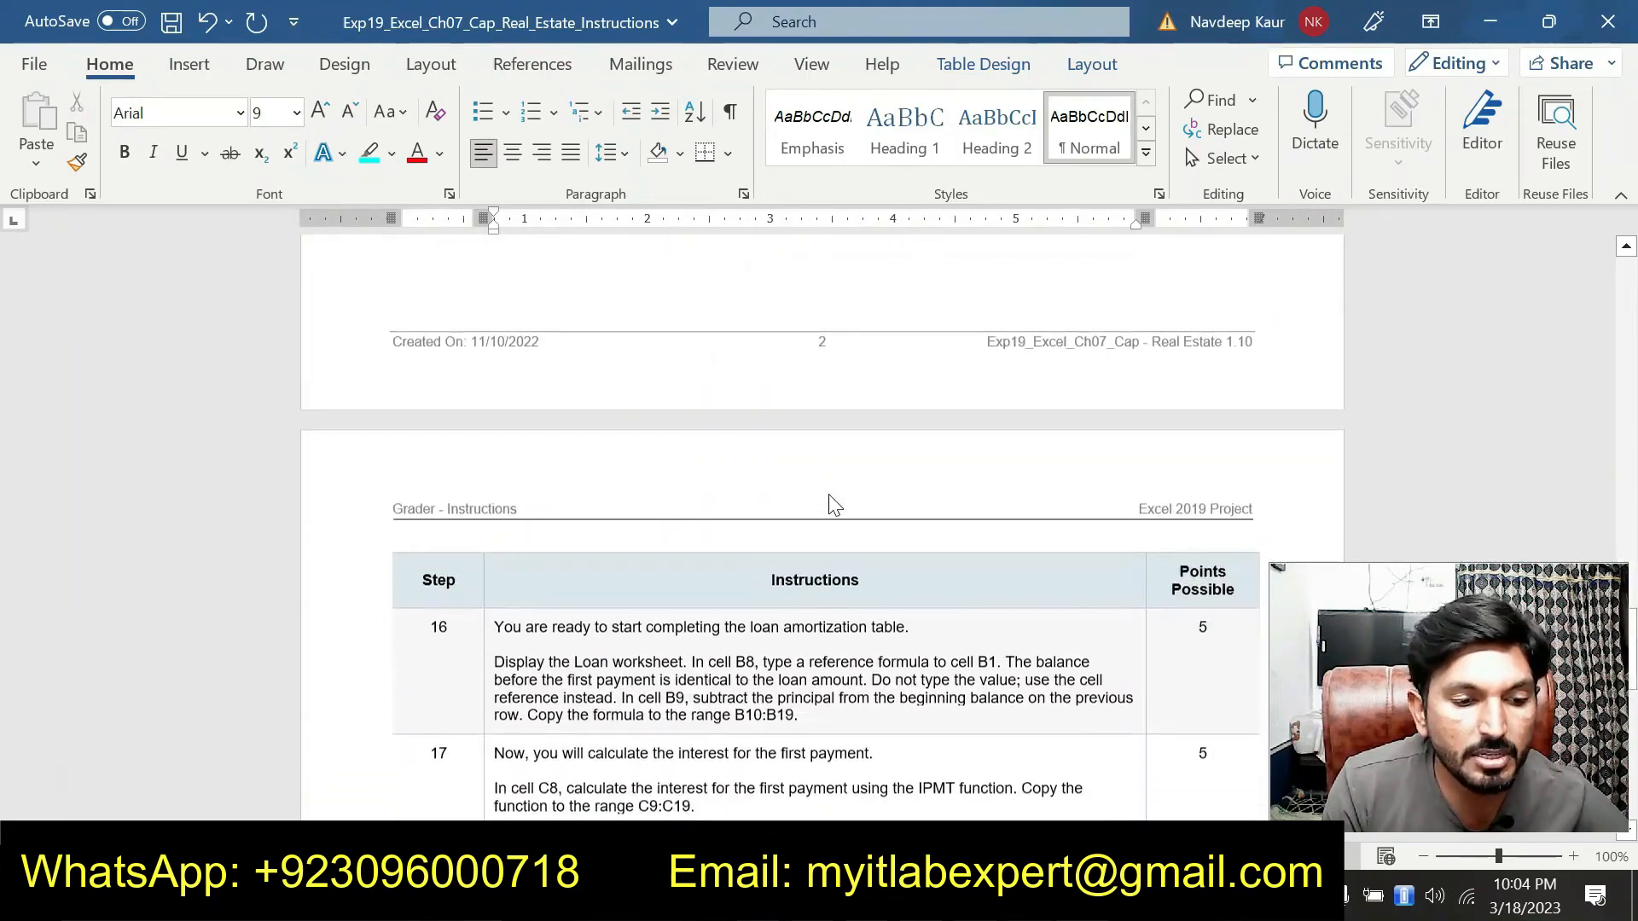
scroll(834, 505, "down", 3)
scroll(822, 494, "up", 15)
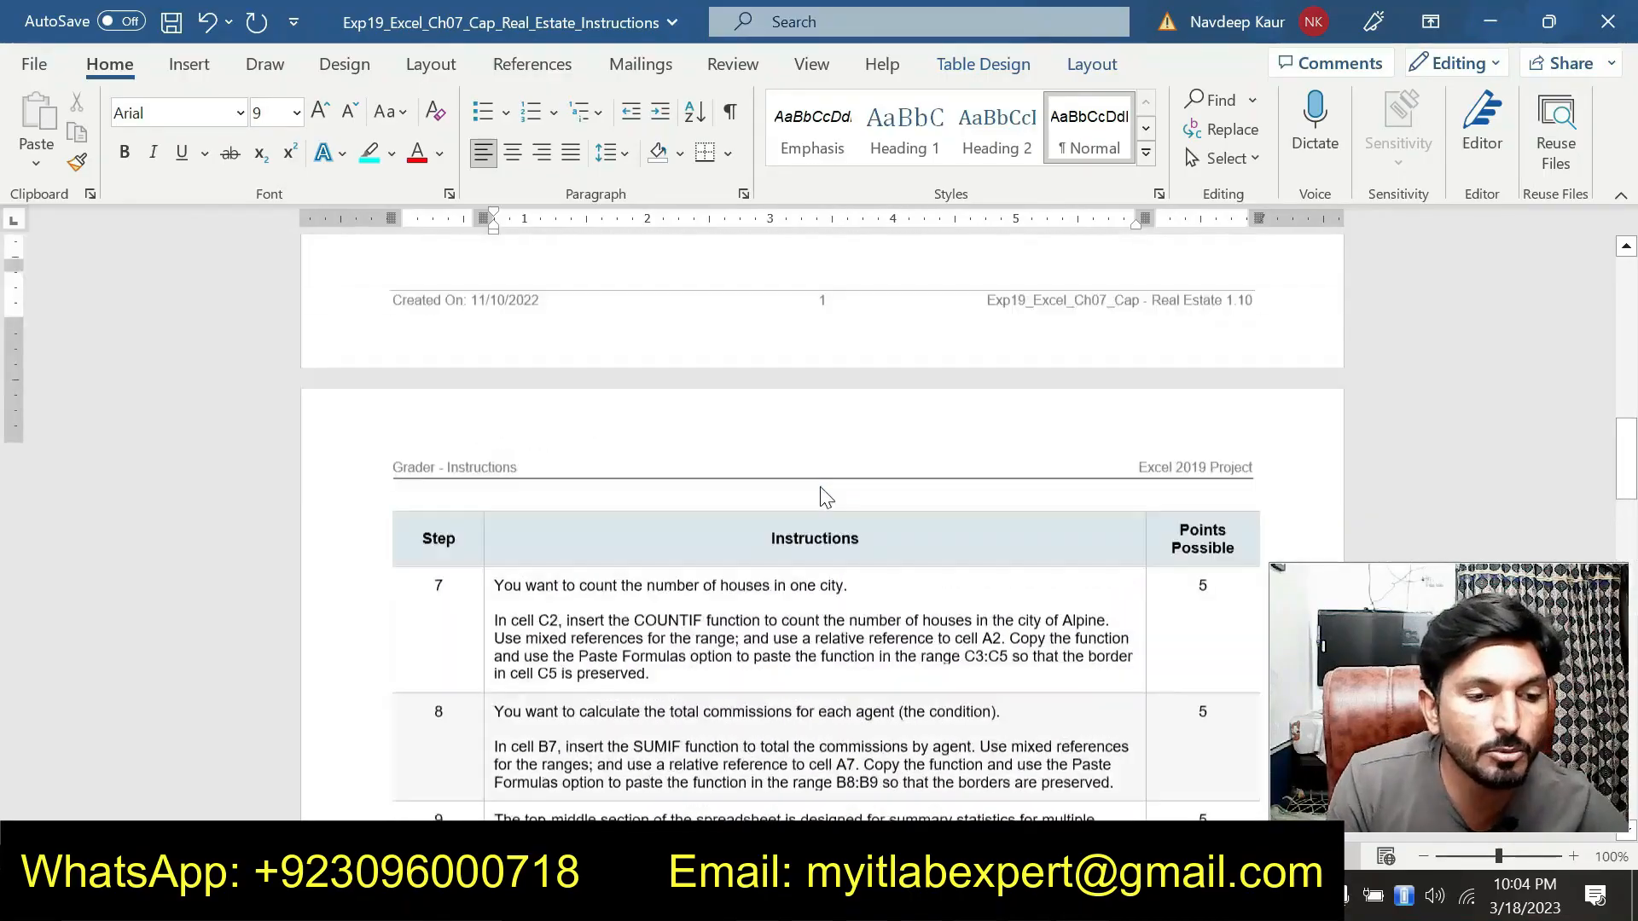
scroll(822, 495, "up", 6)
scroll(822, 495, "down", 8)
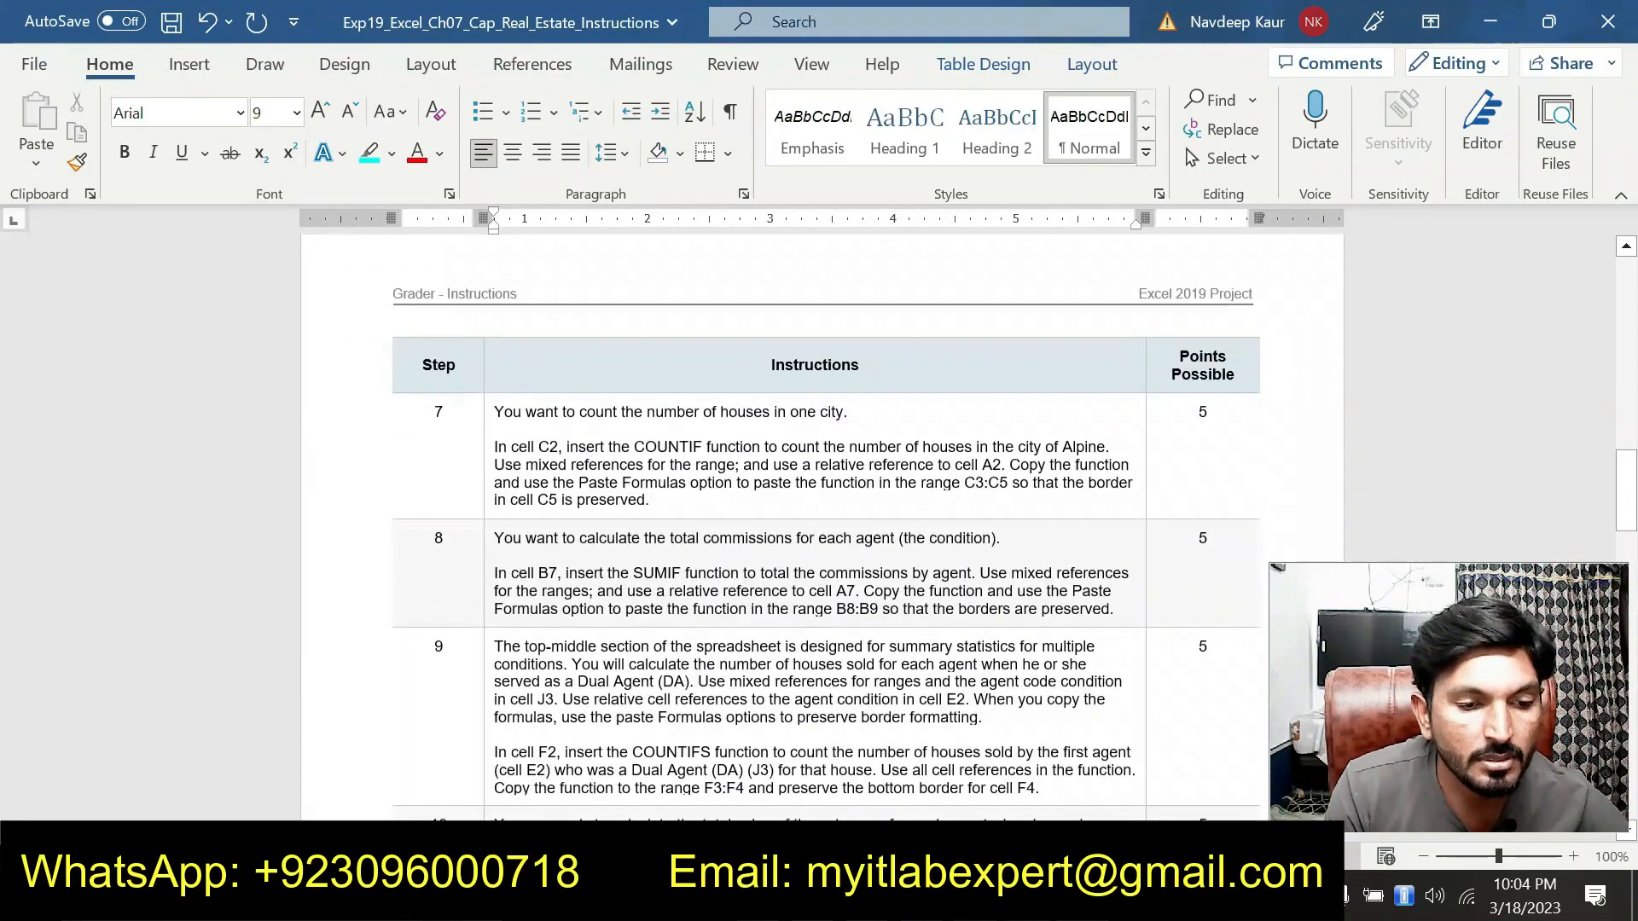
left_click_drag(651, 501, 495, 445)
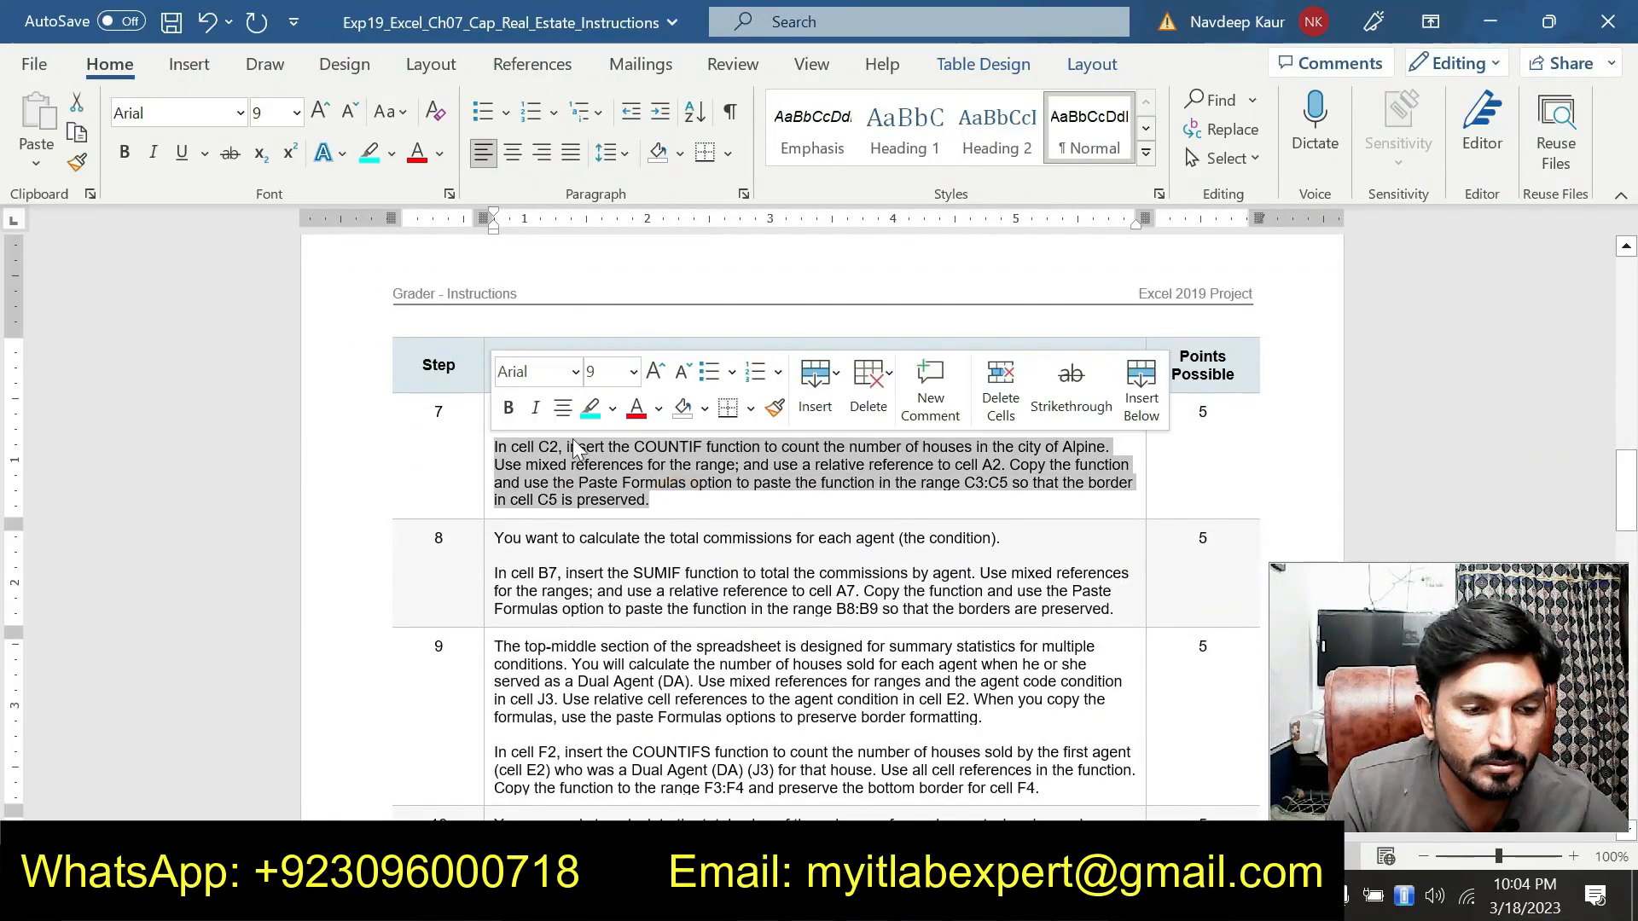
left_click(591, 408)
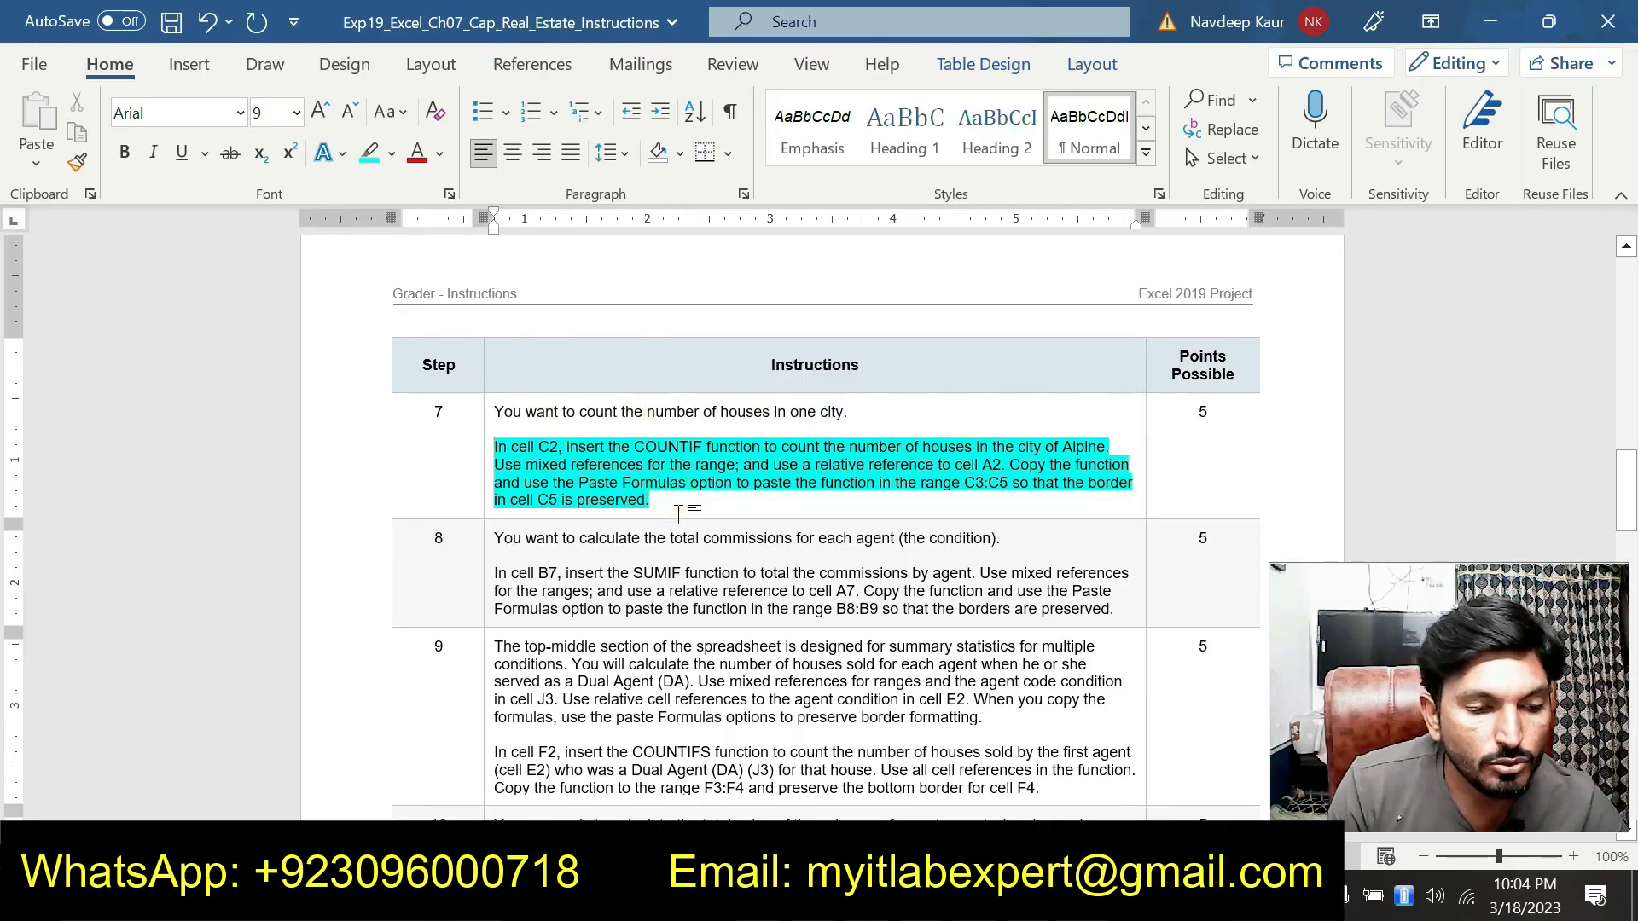
scroll(674, 503, "down", 1)
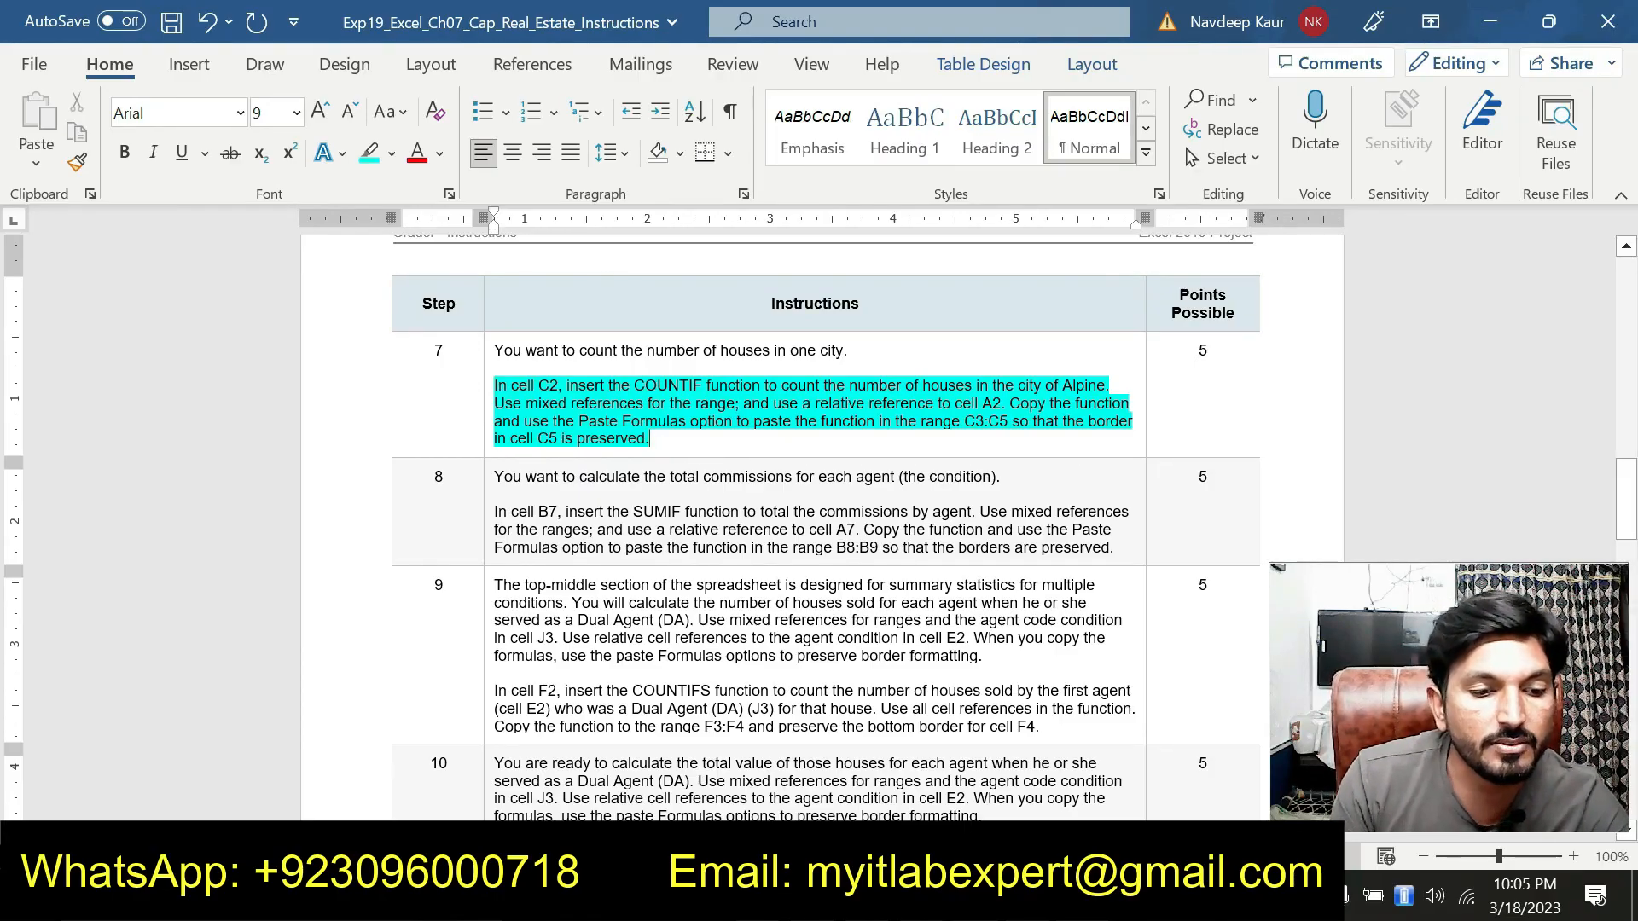
Switch to the Excel workbook and start a COUNTIF function in cell C2 through its Function Arguments dialog
key("alt+Tab")
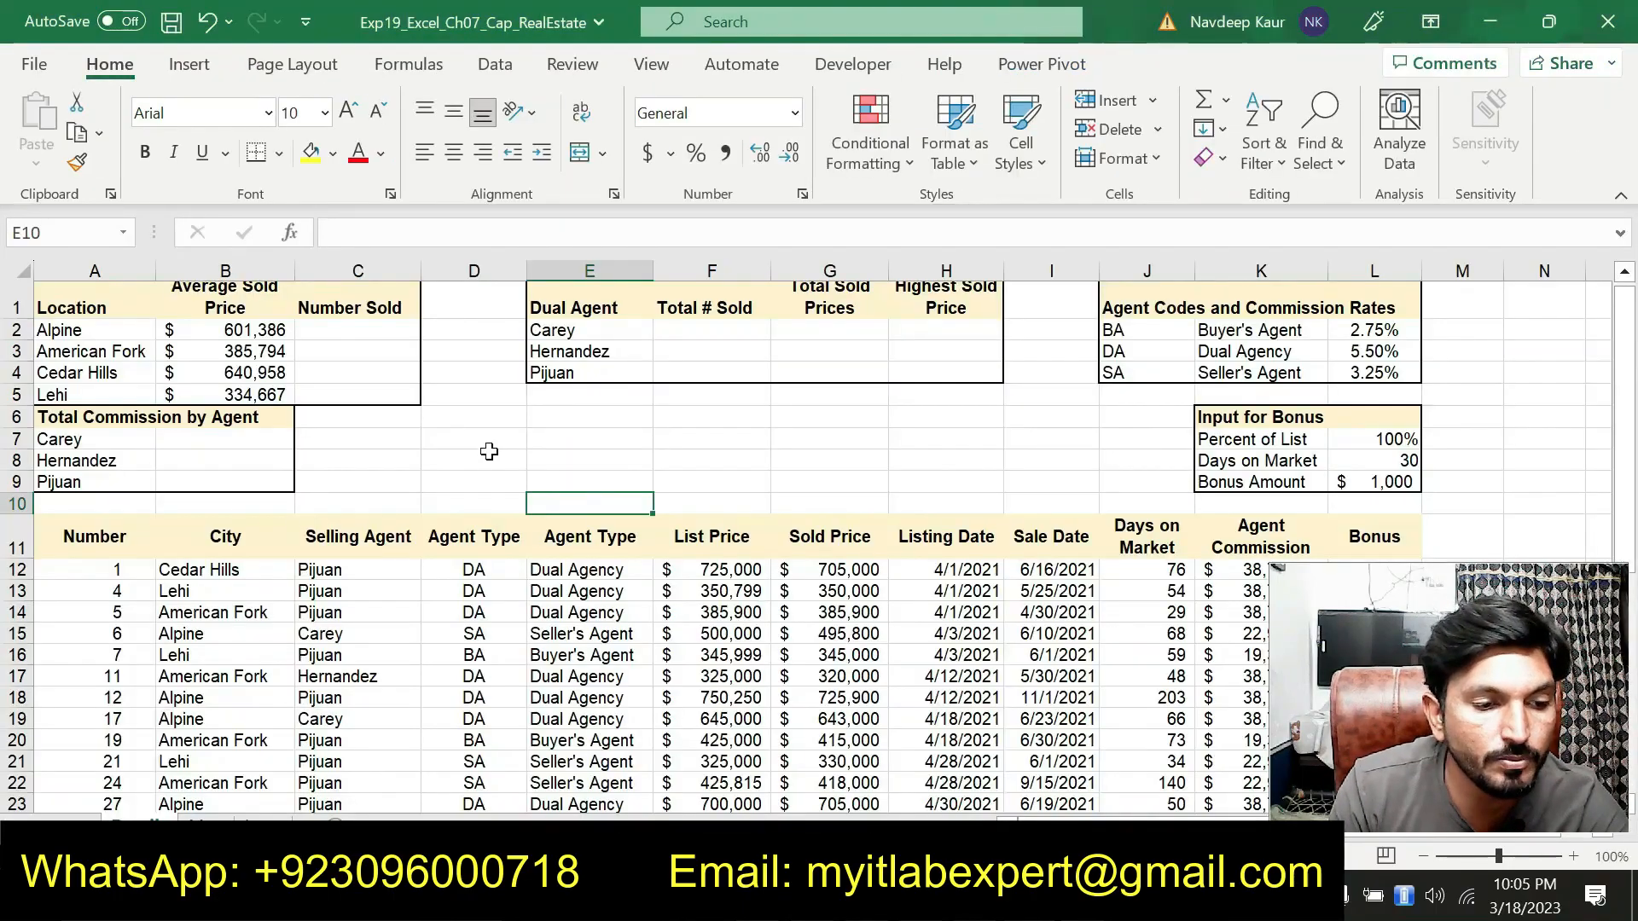
left_click(365, 331)
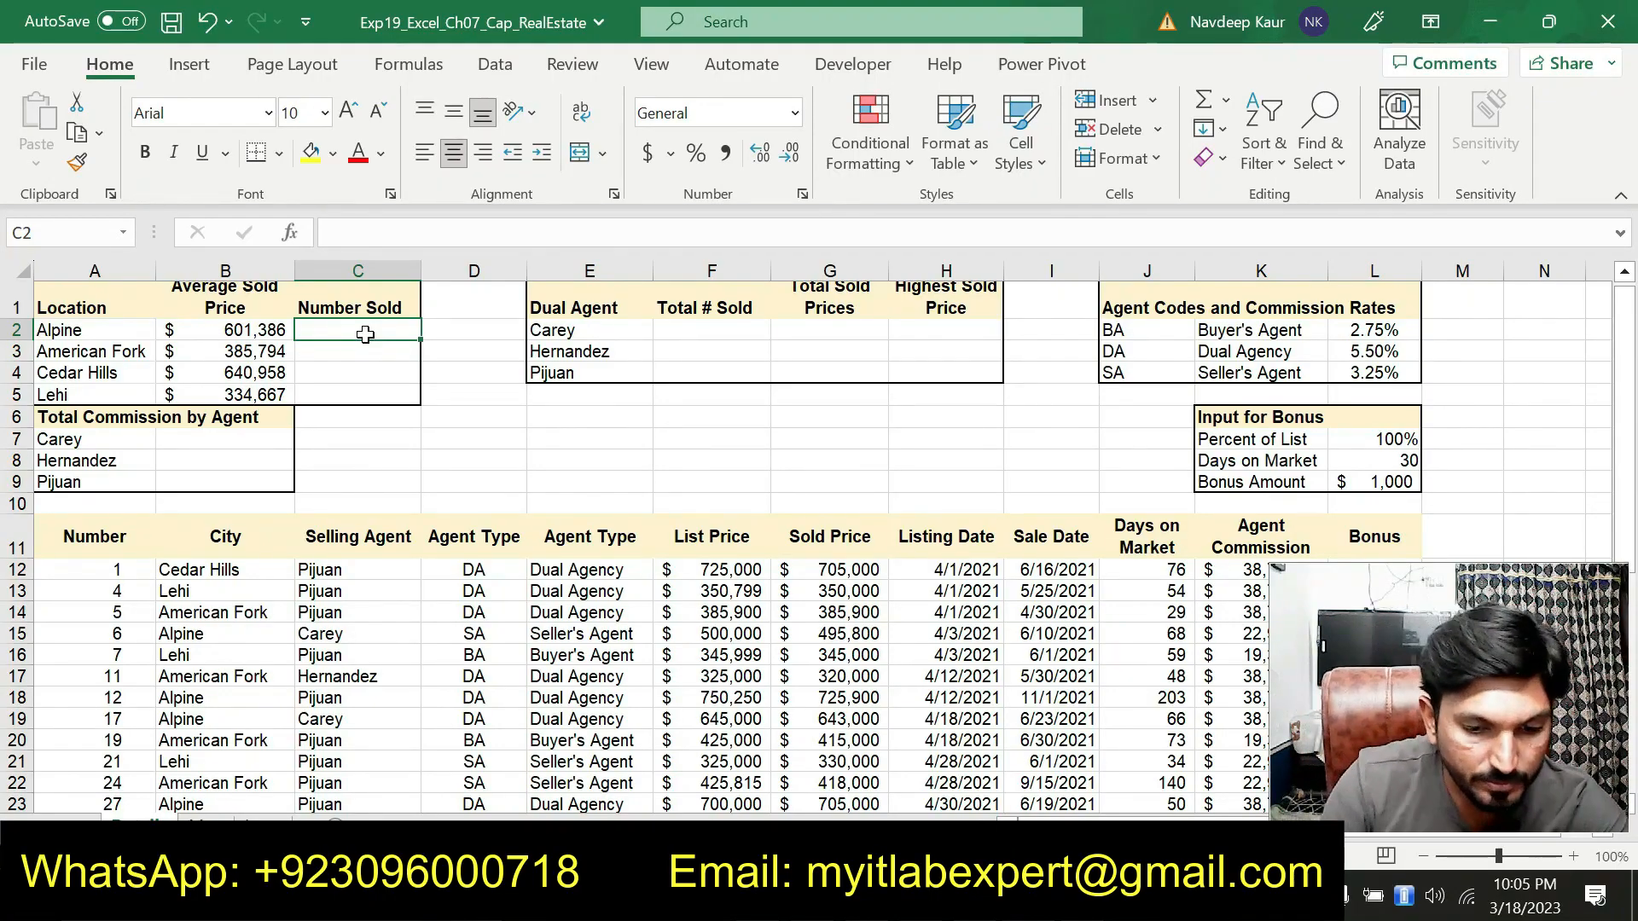
type("=COU")
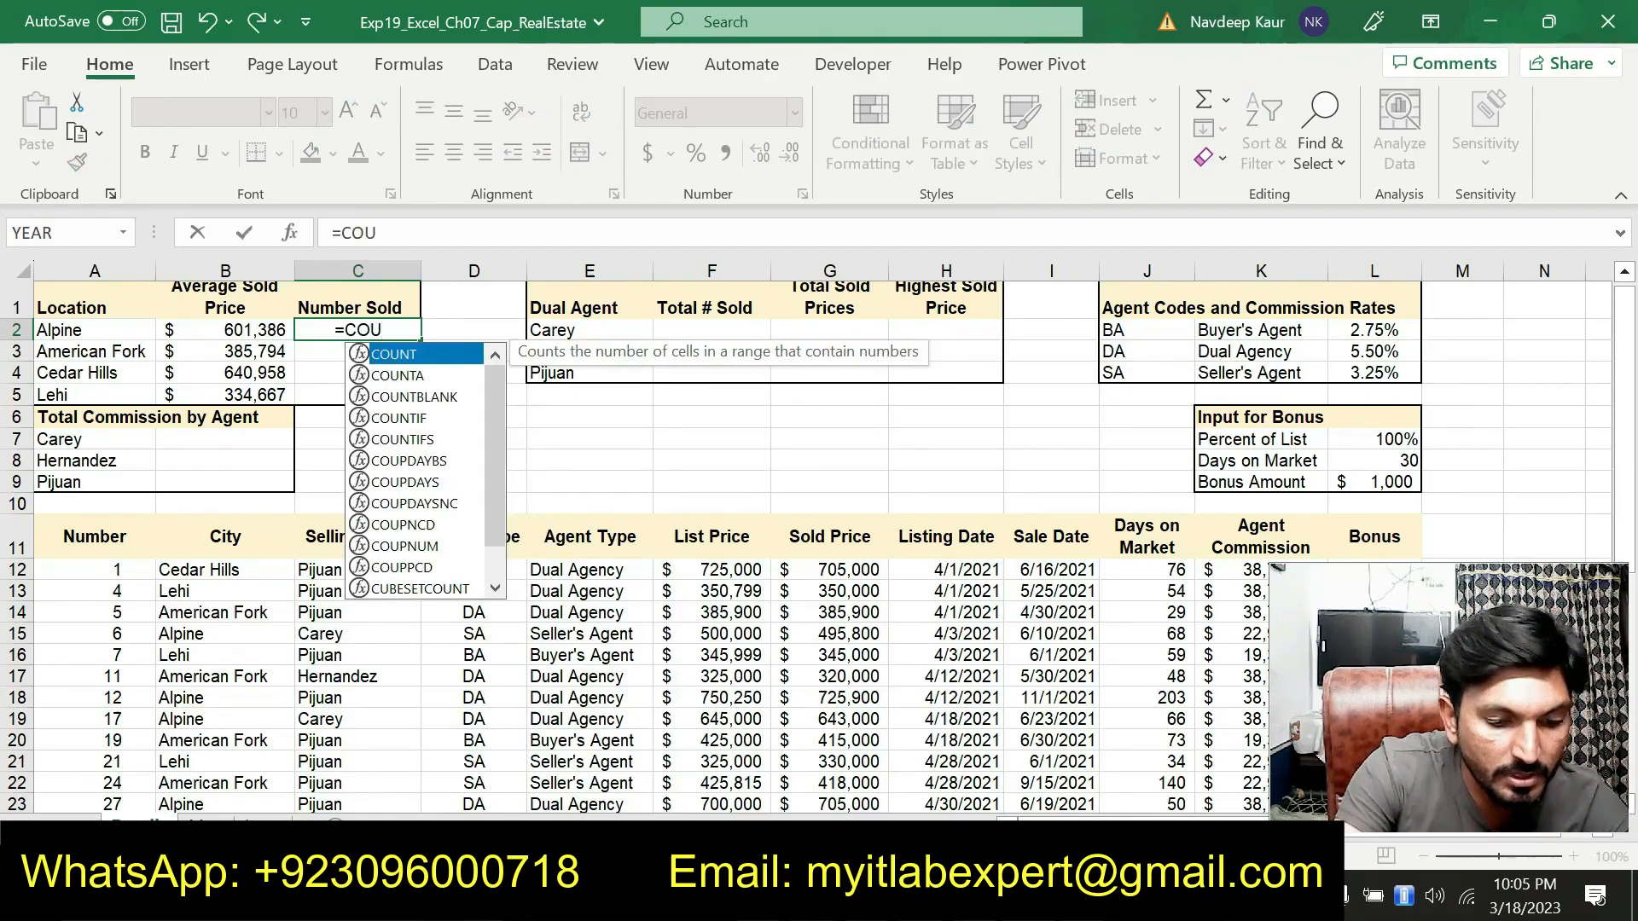
type("N")
double_click(423, 418)
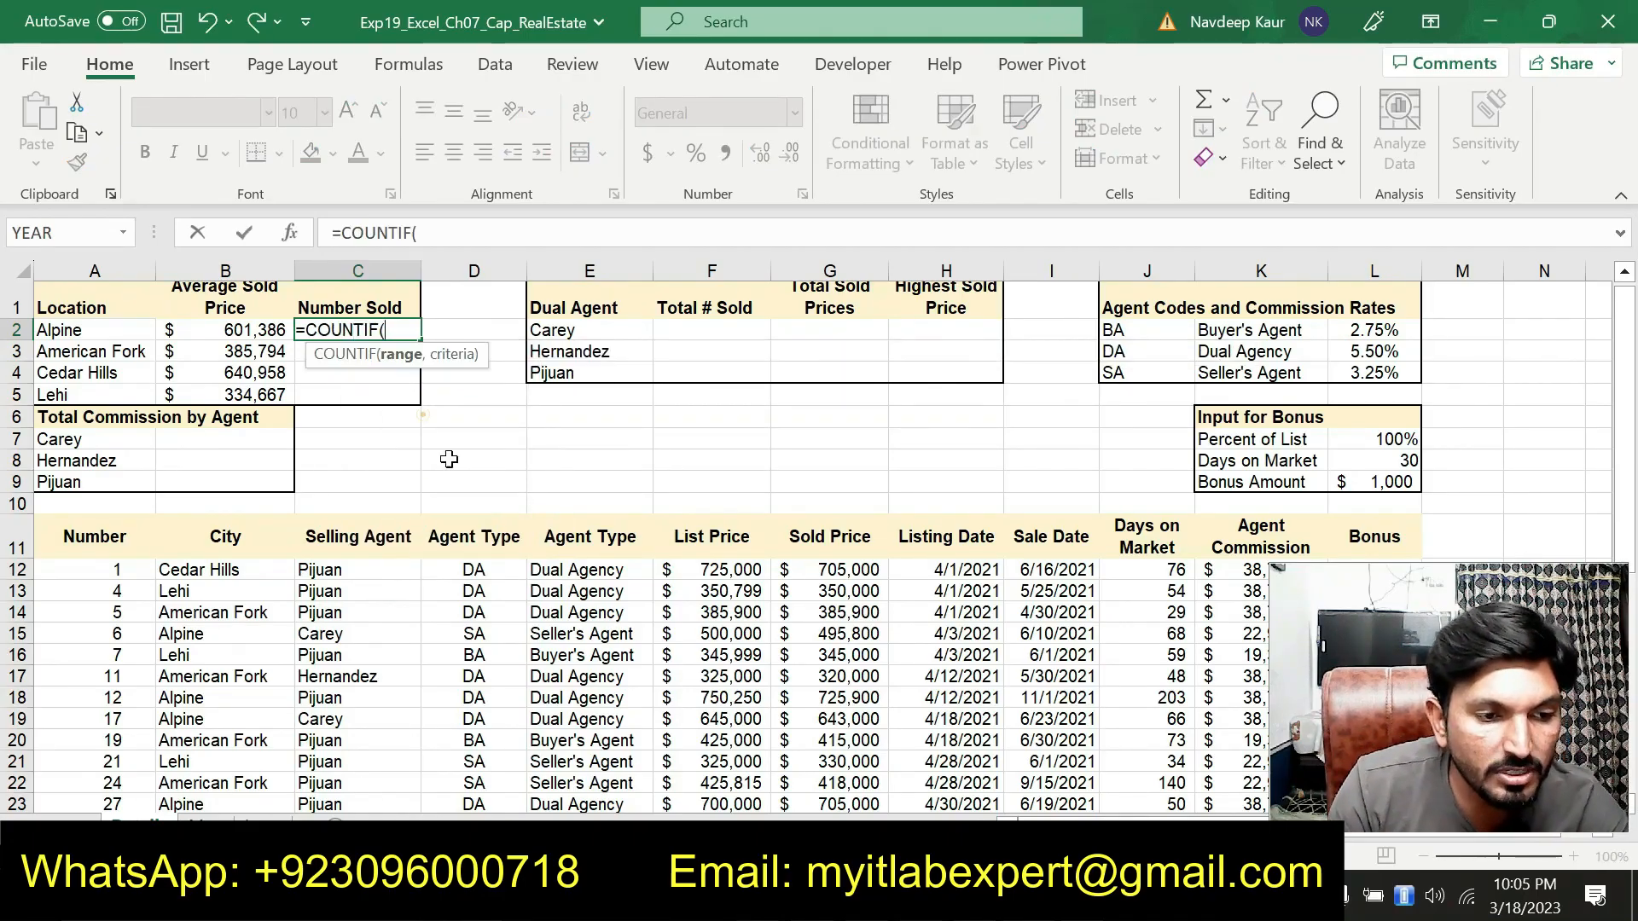
left_click(290, 232)
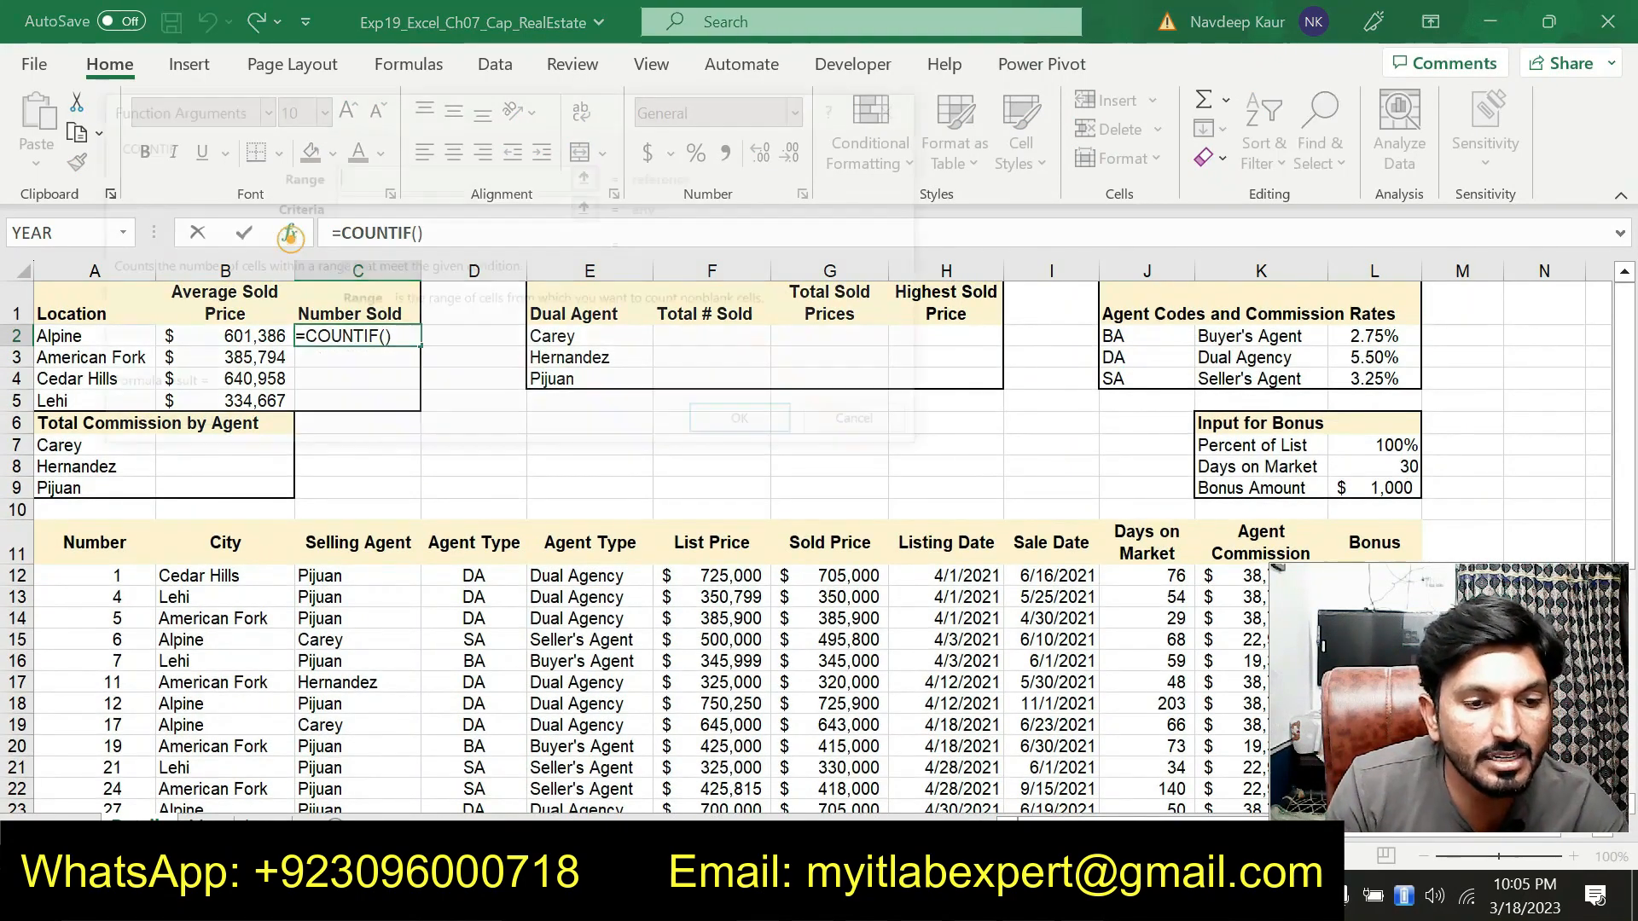
left_click_drag(467, 105, 810, 141)
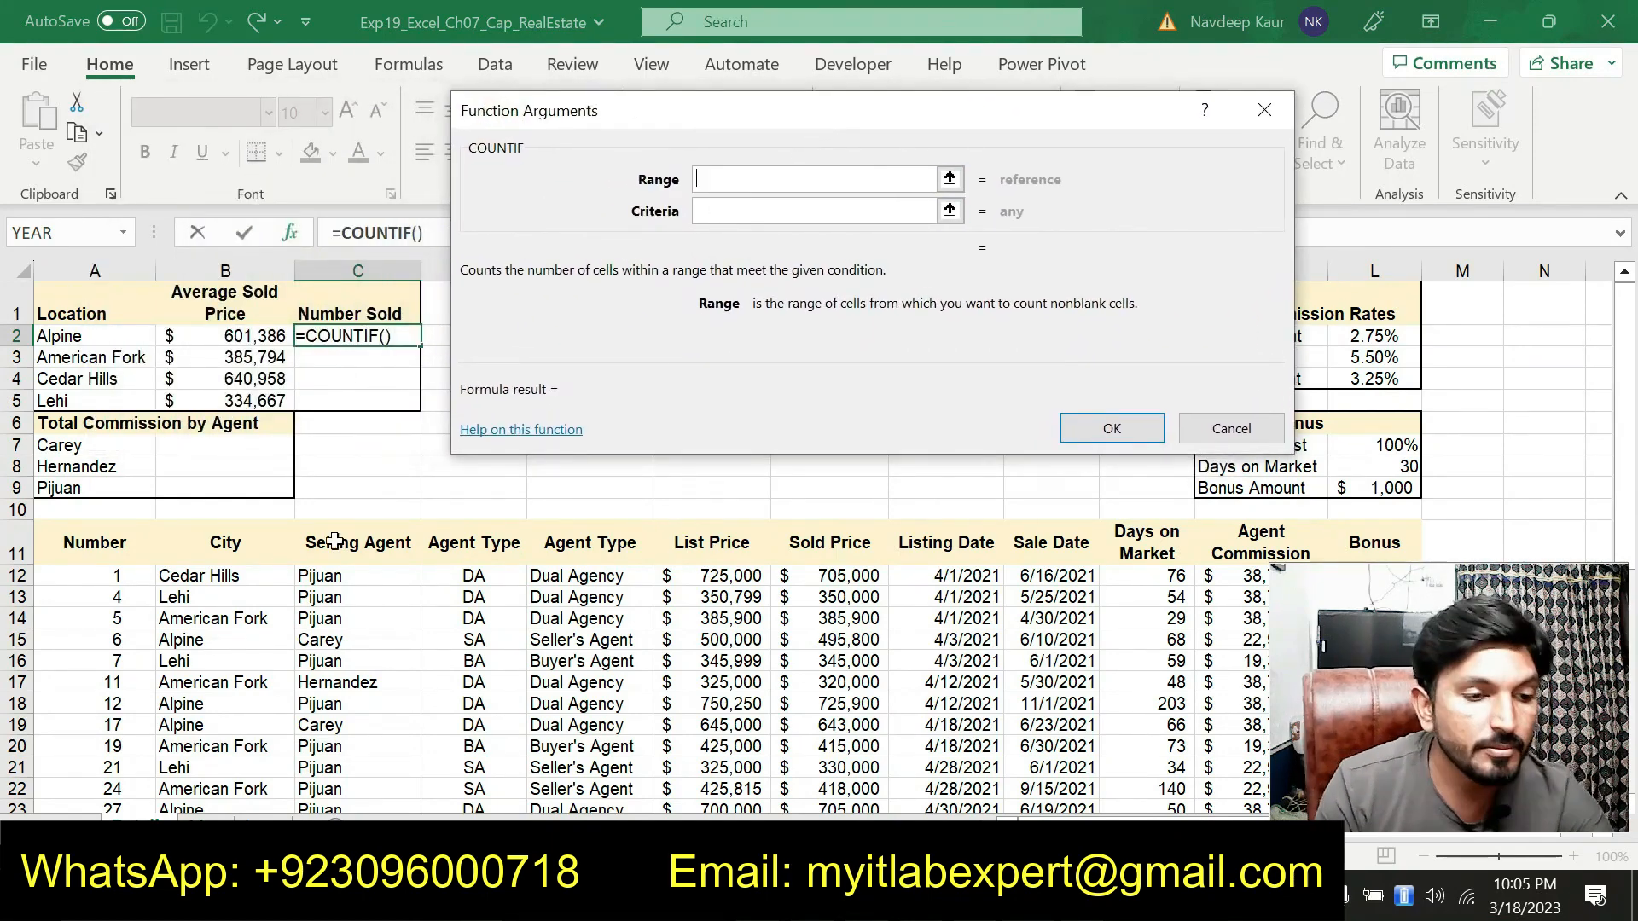
Set the COUNTIF range to B$12:B$9 and the criteria to cell A2, then finish the function
left_click_drag(249, 574, 256, 762)
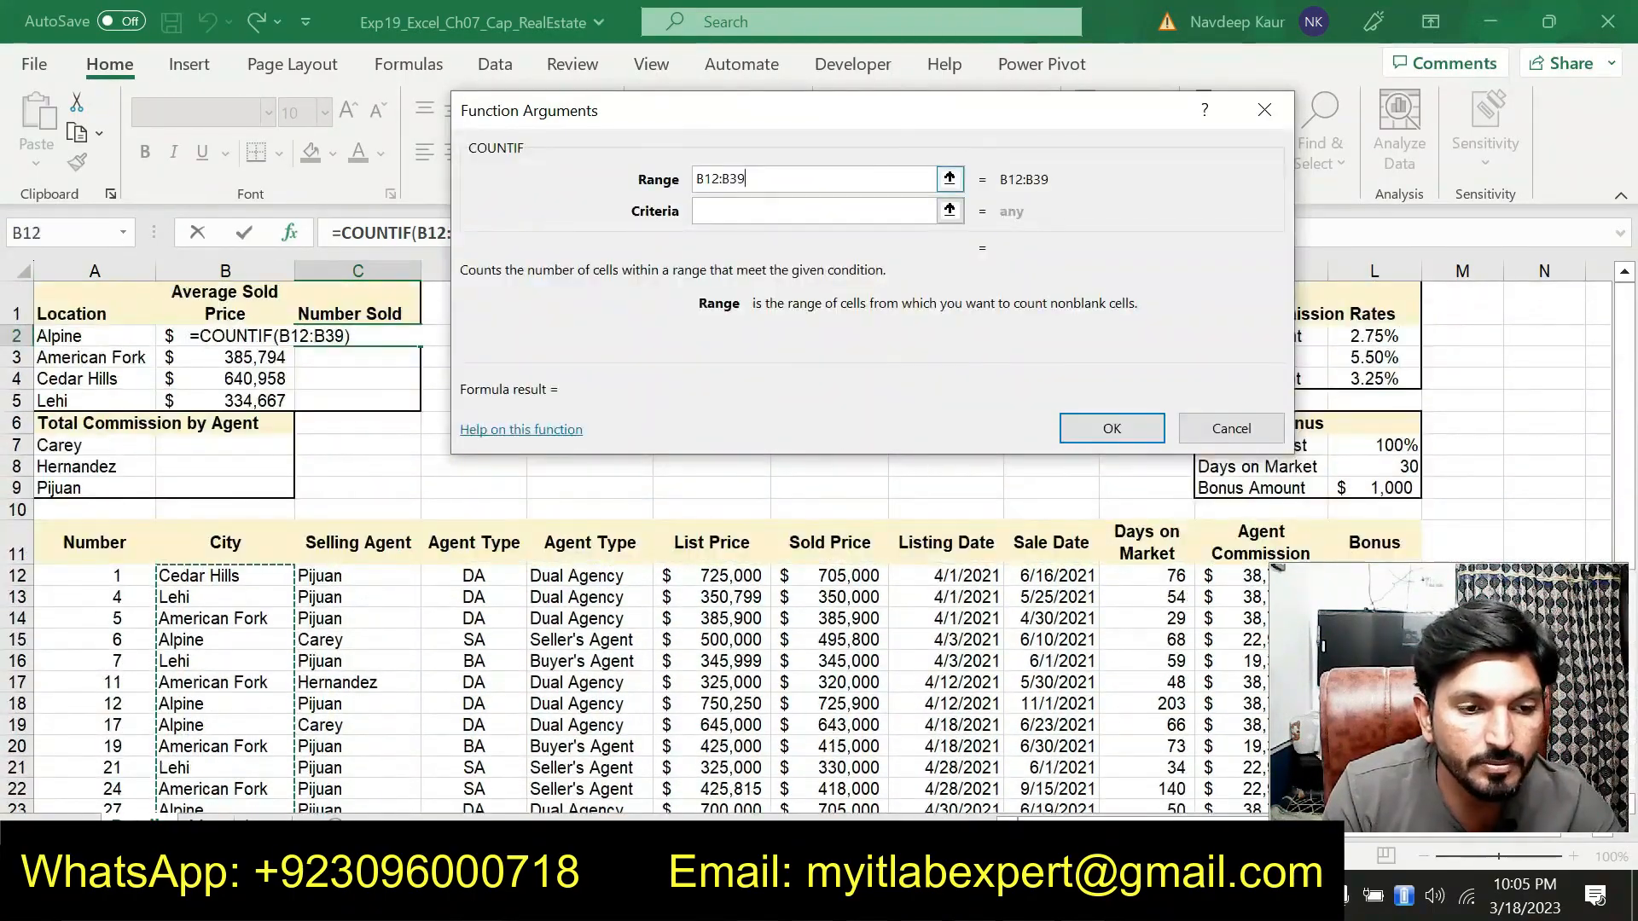
left_click(702, 179)
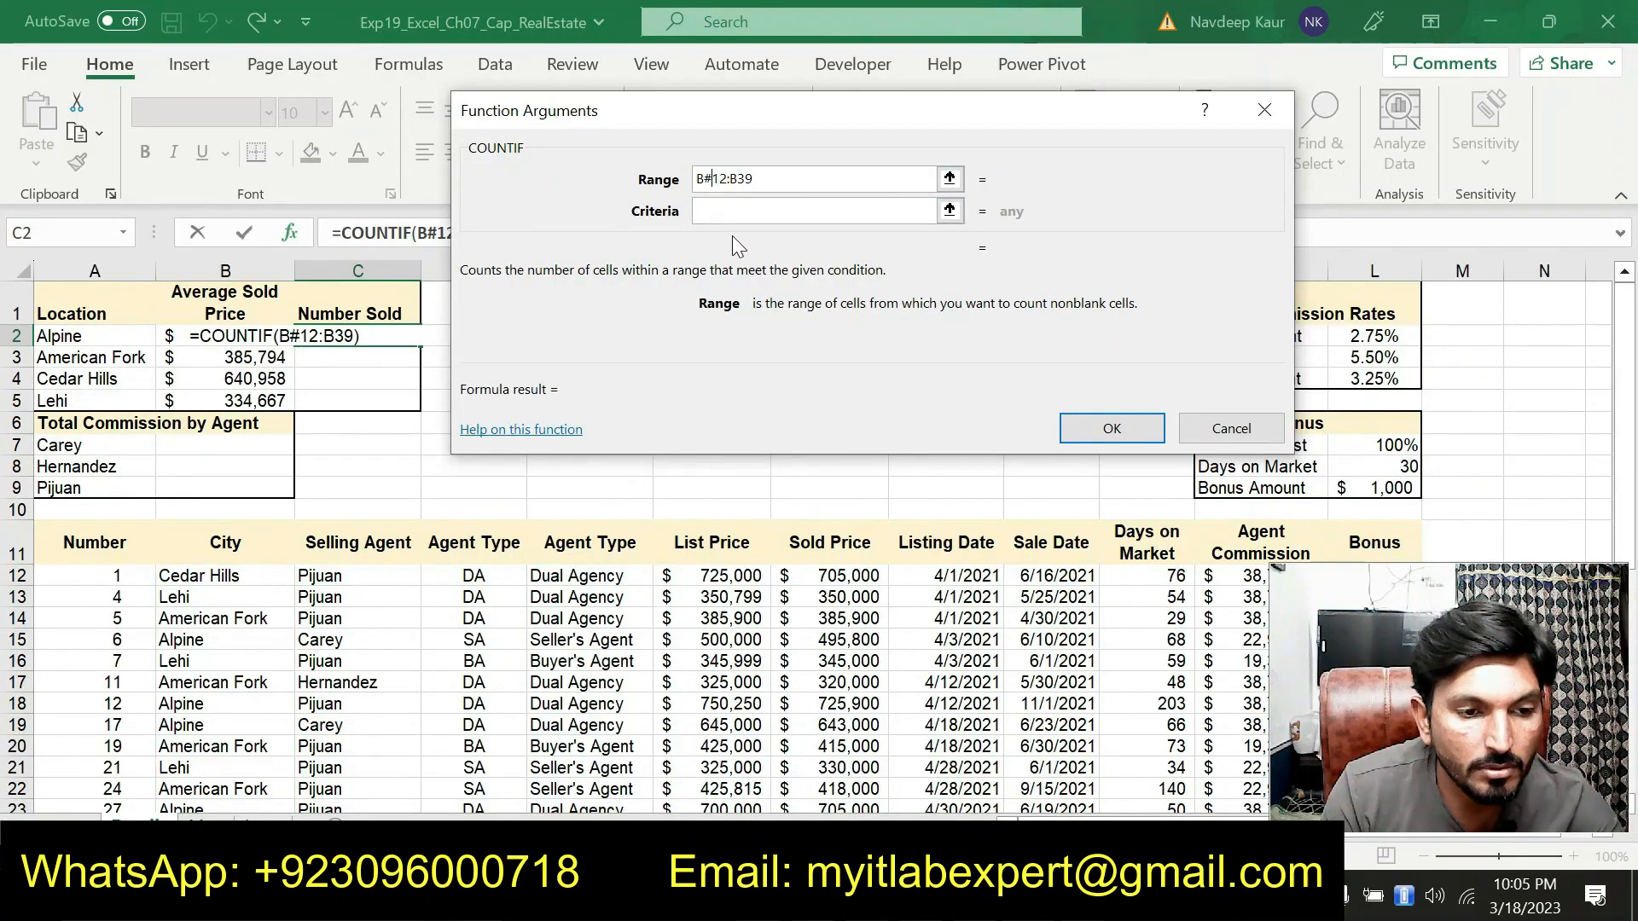
type("$")
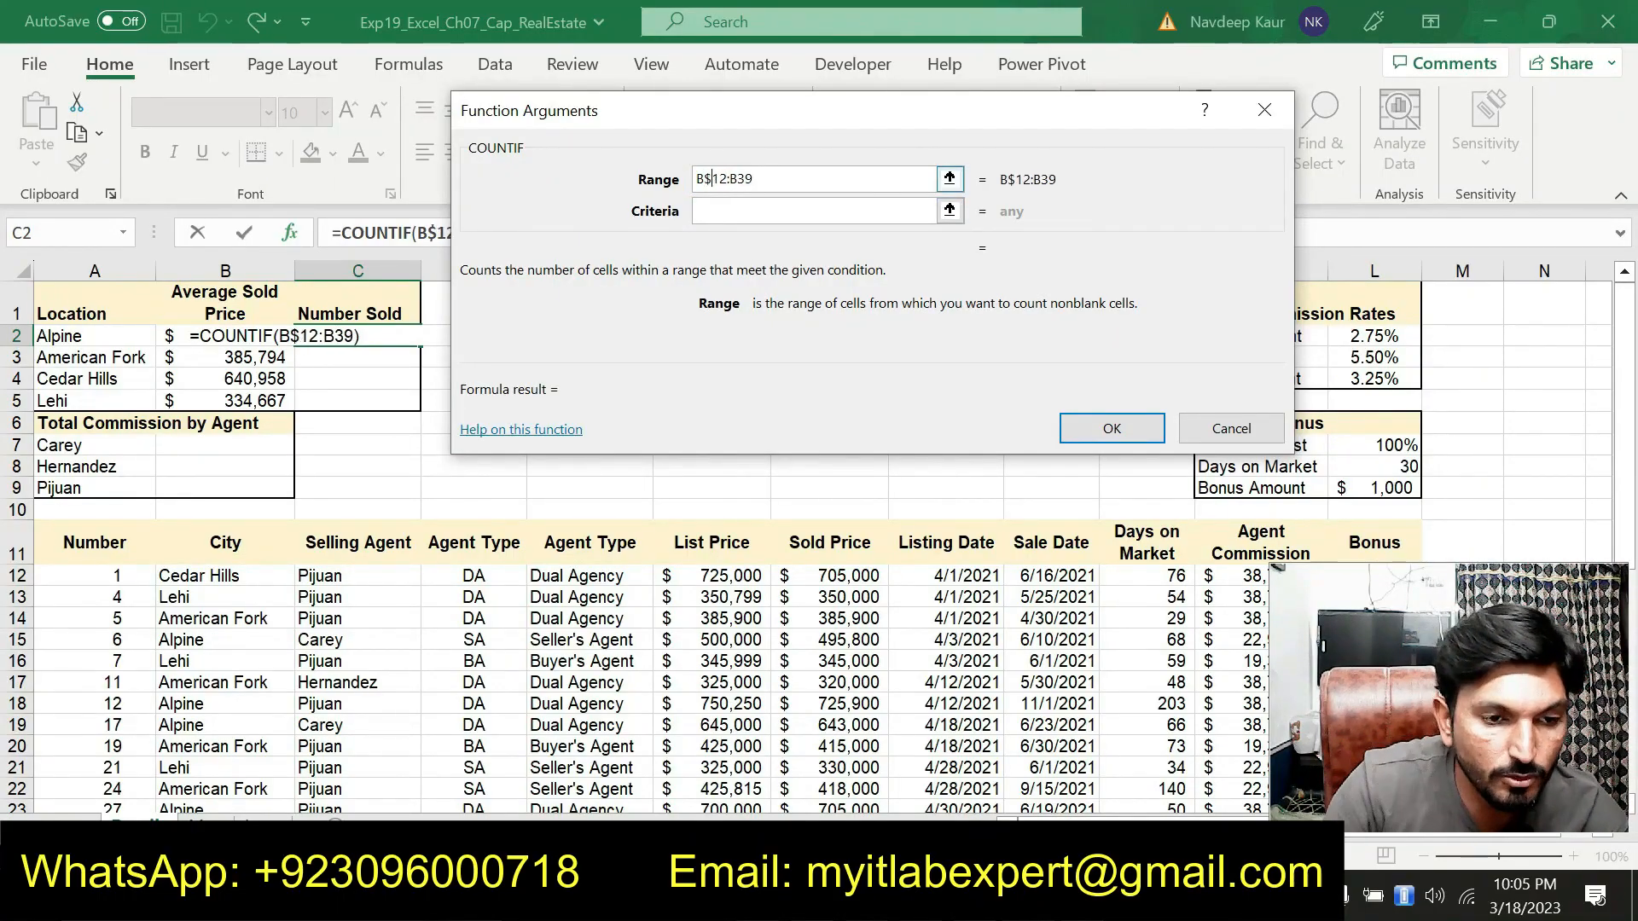
left_click(740, 178)
type("$")
key("Delete")
left_click(741, 211)
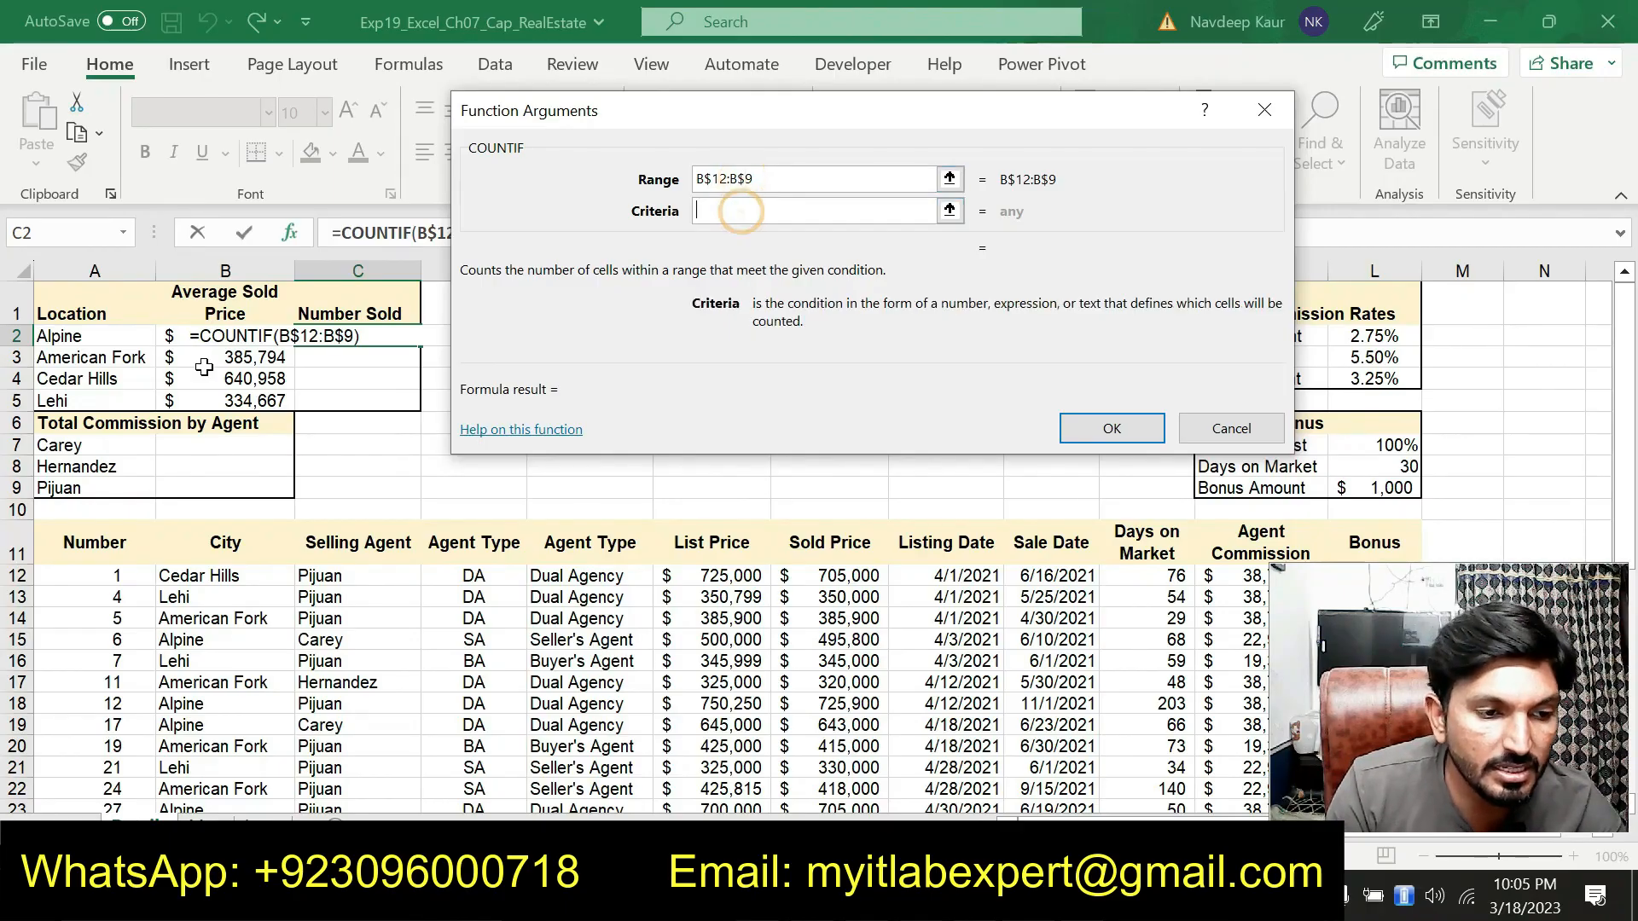
left_click(111, 339)
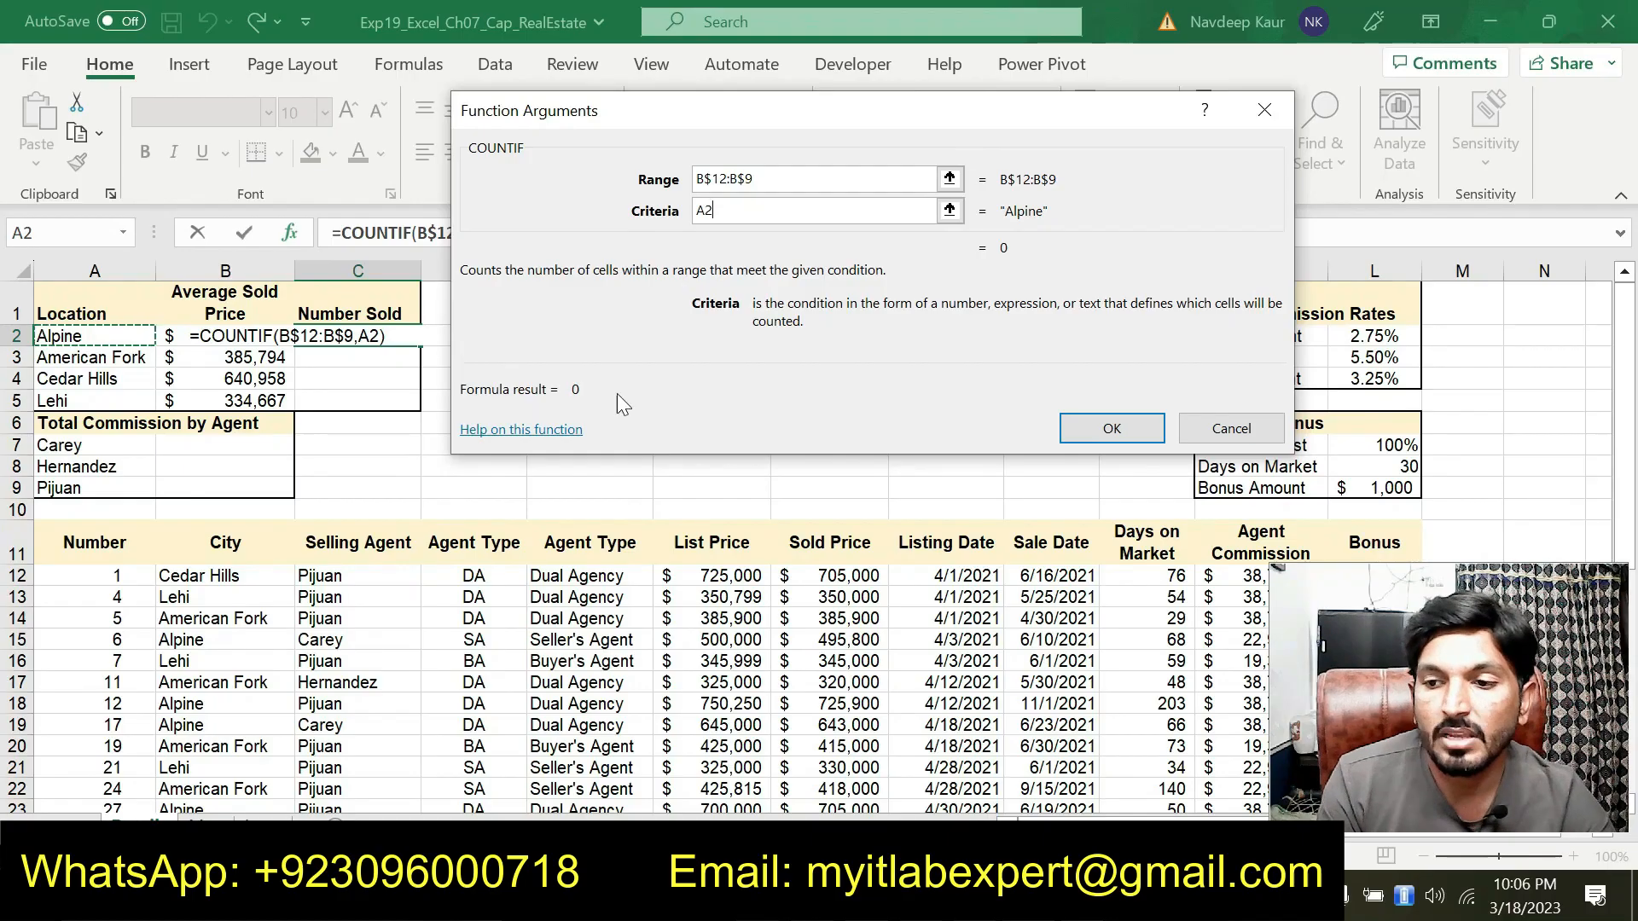
left_click(1125, 428)
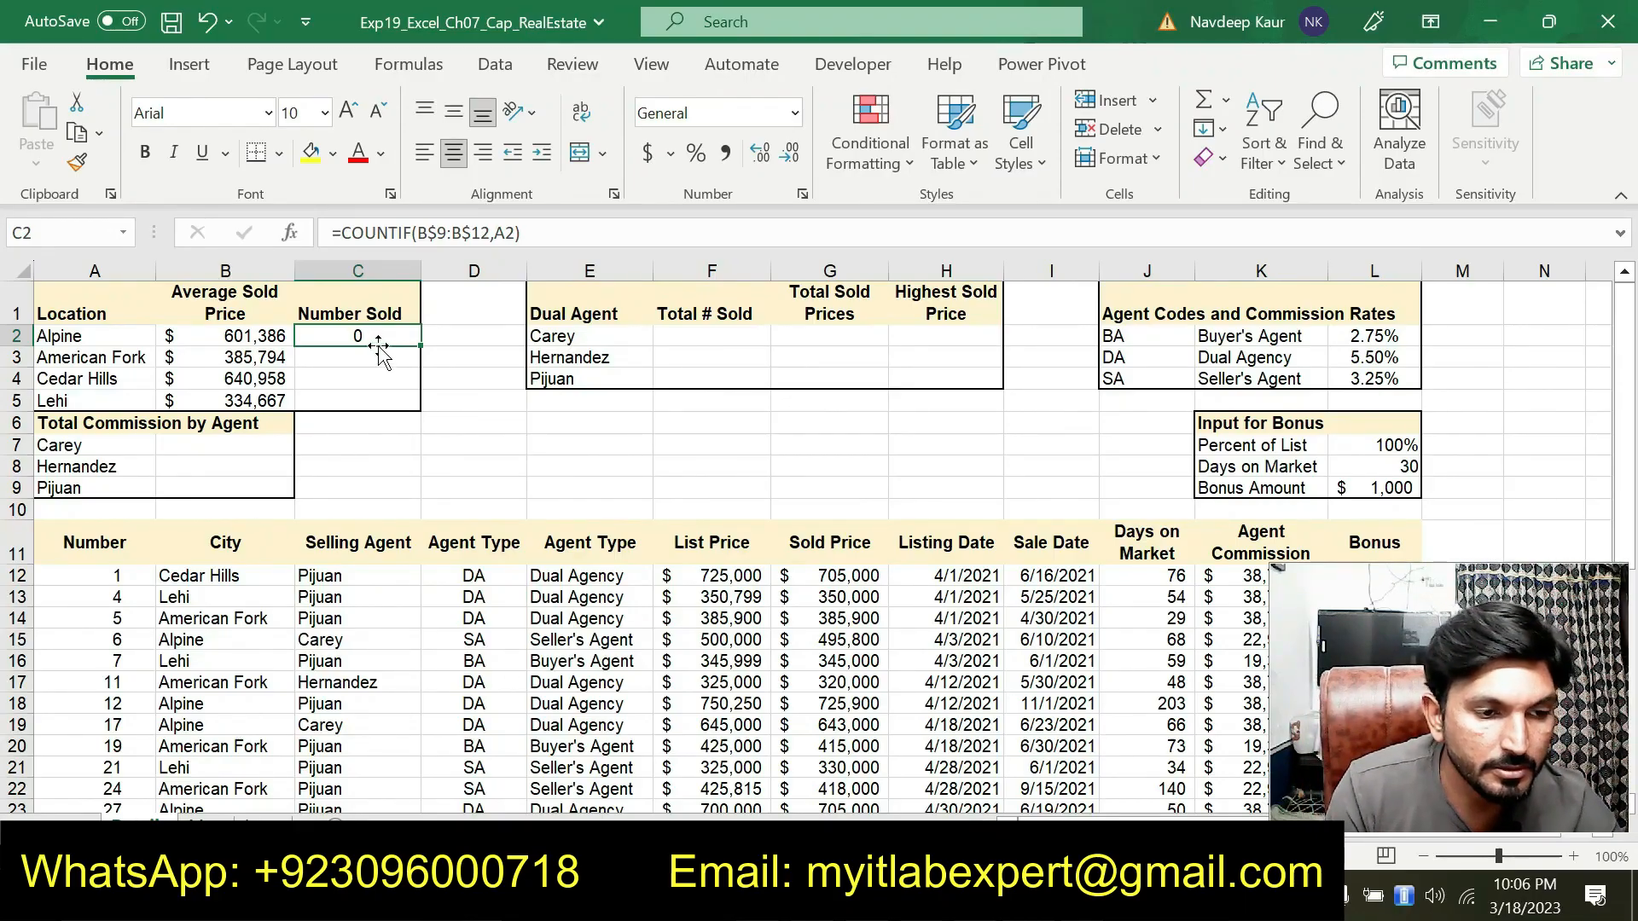
Try to correct the COUNTIF range in C2 so it ends at row 39
left_click(290, 232)
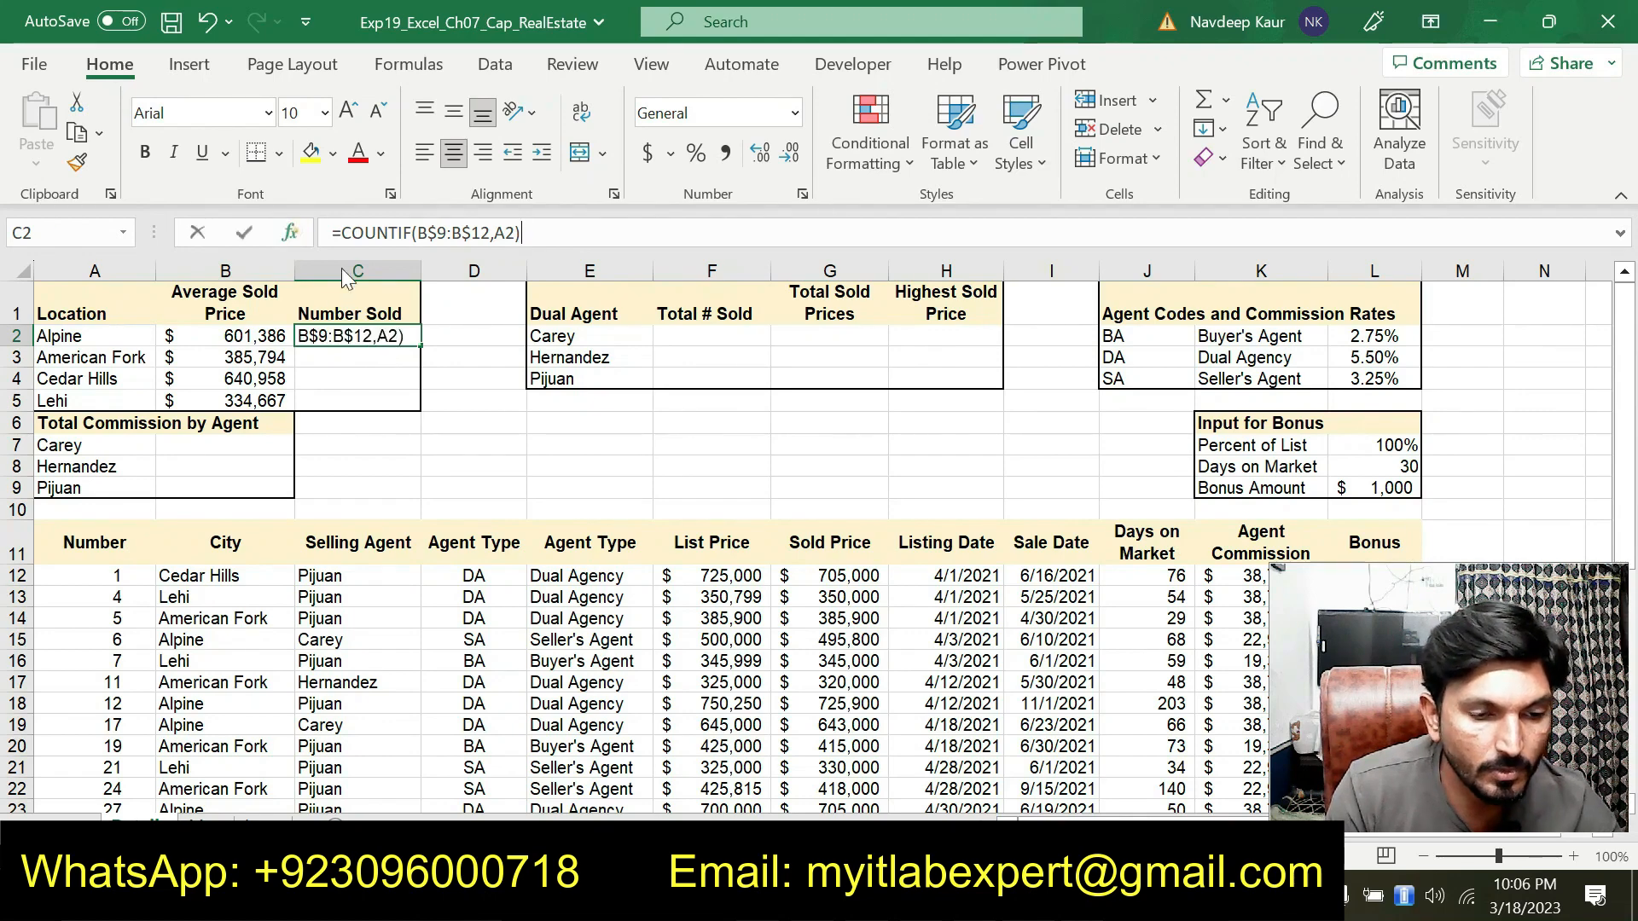
left_click(775, 213)
type("C")
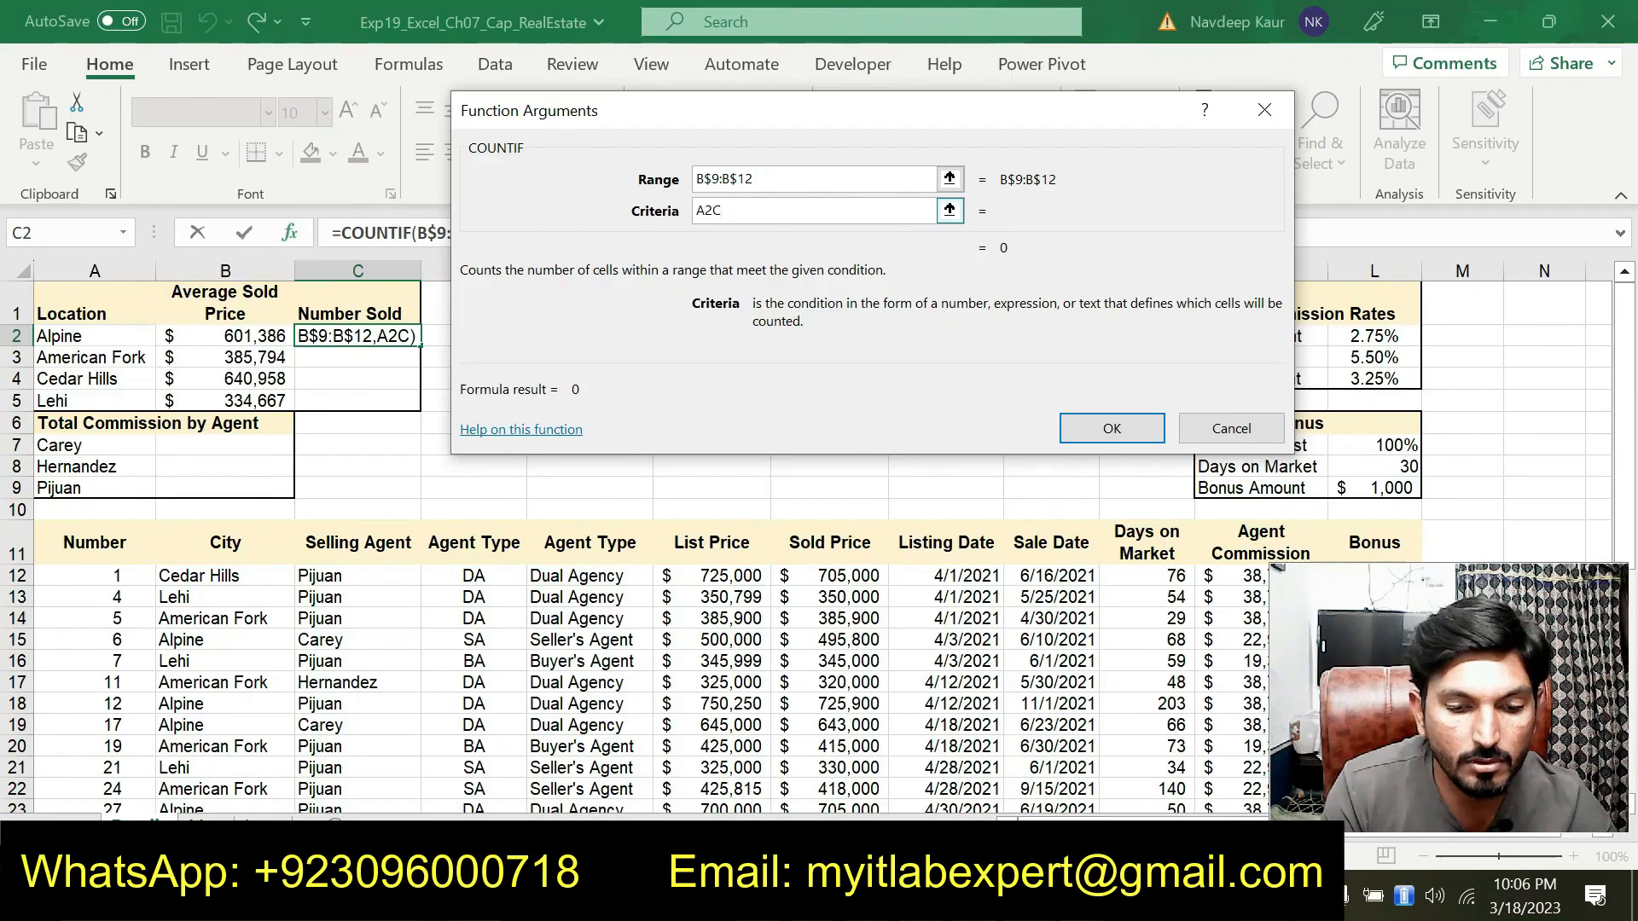
key("BackSpace")
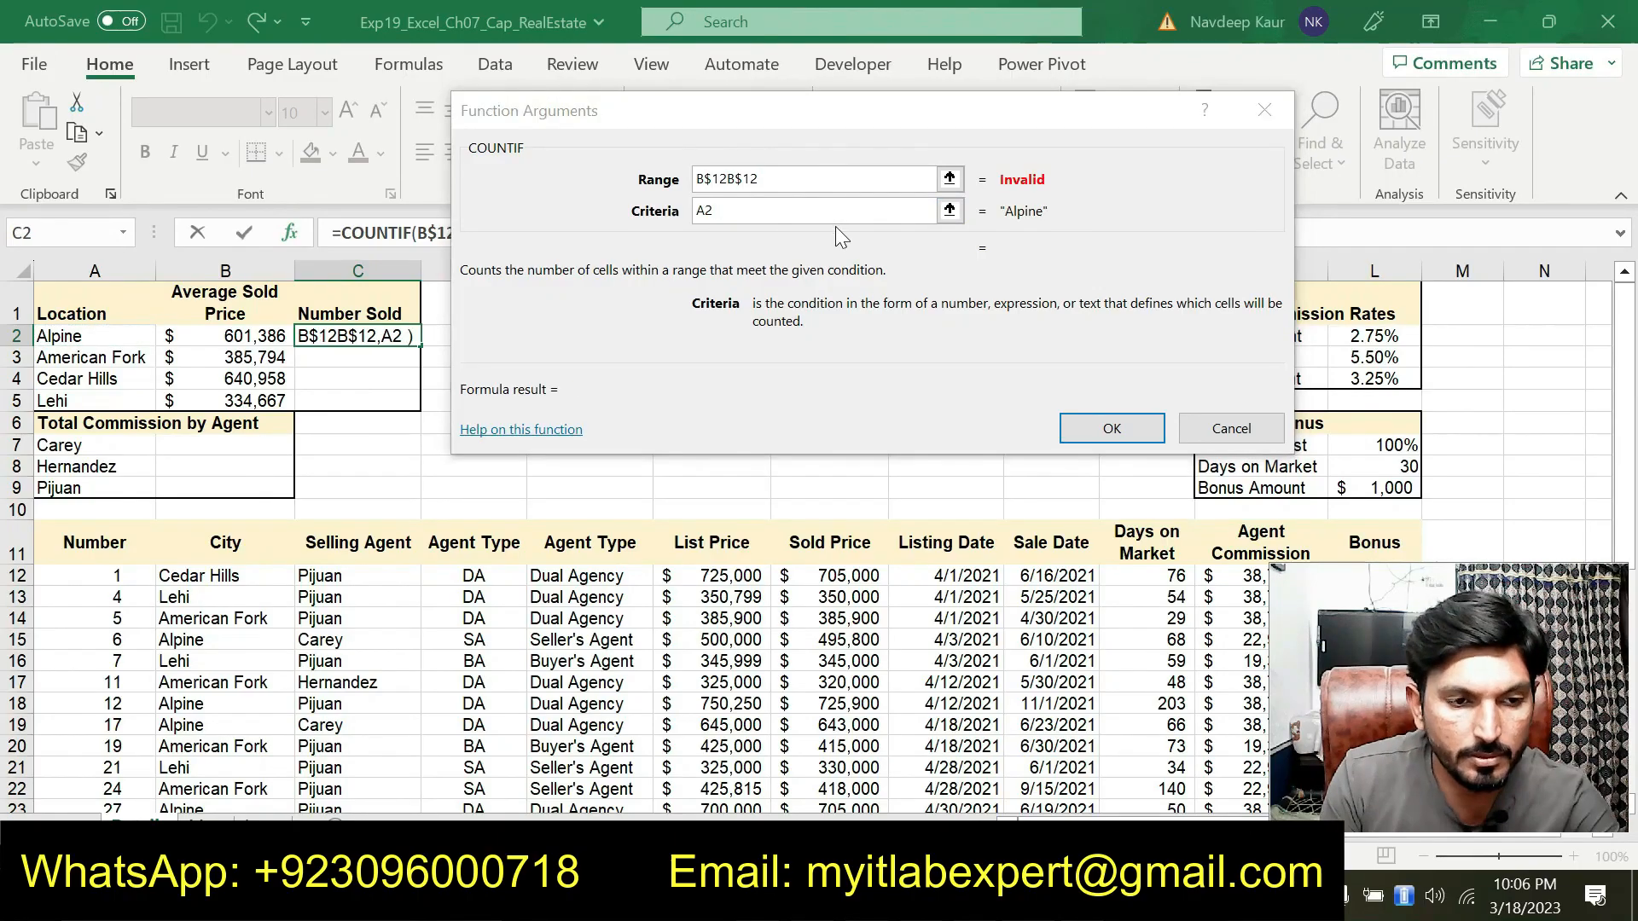
left_click(1112, 429)
key("Return")
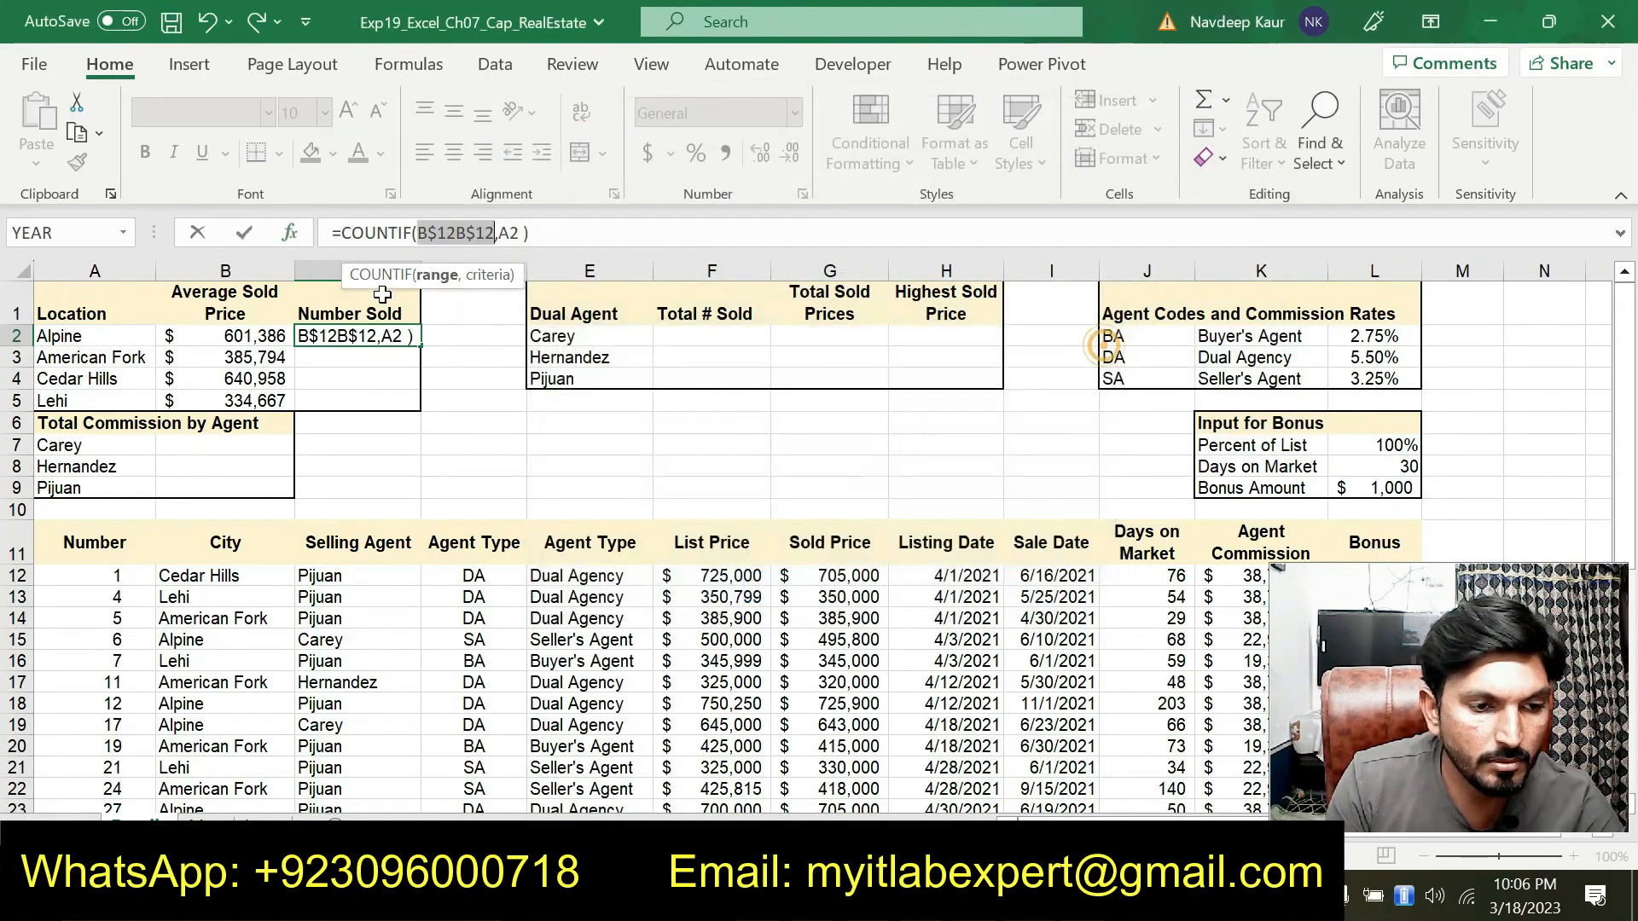
left_click(290, 233)
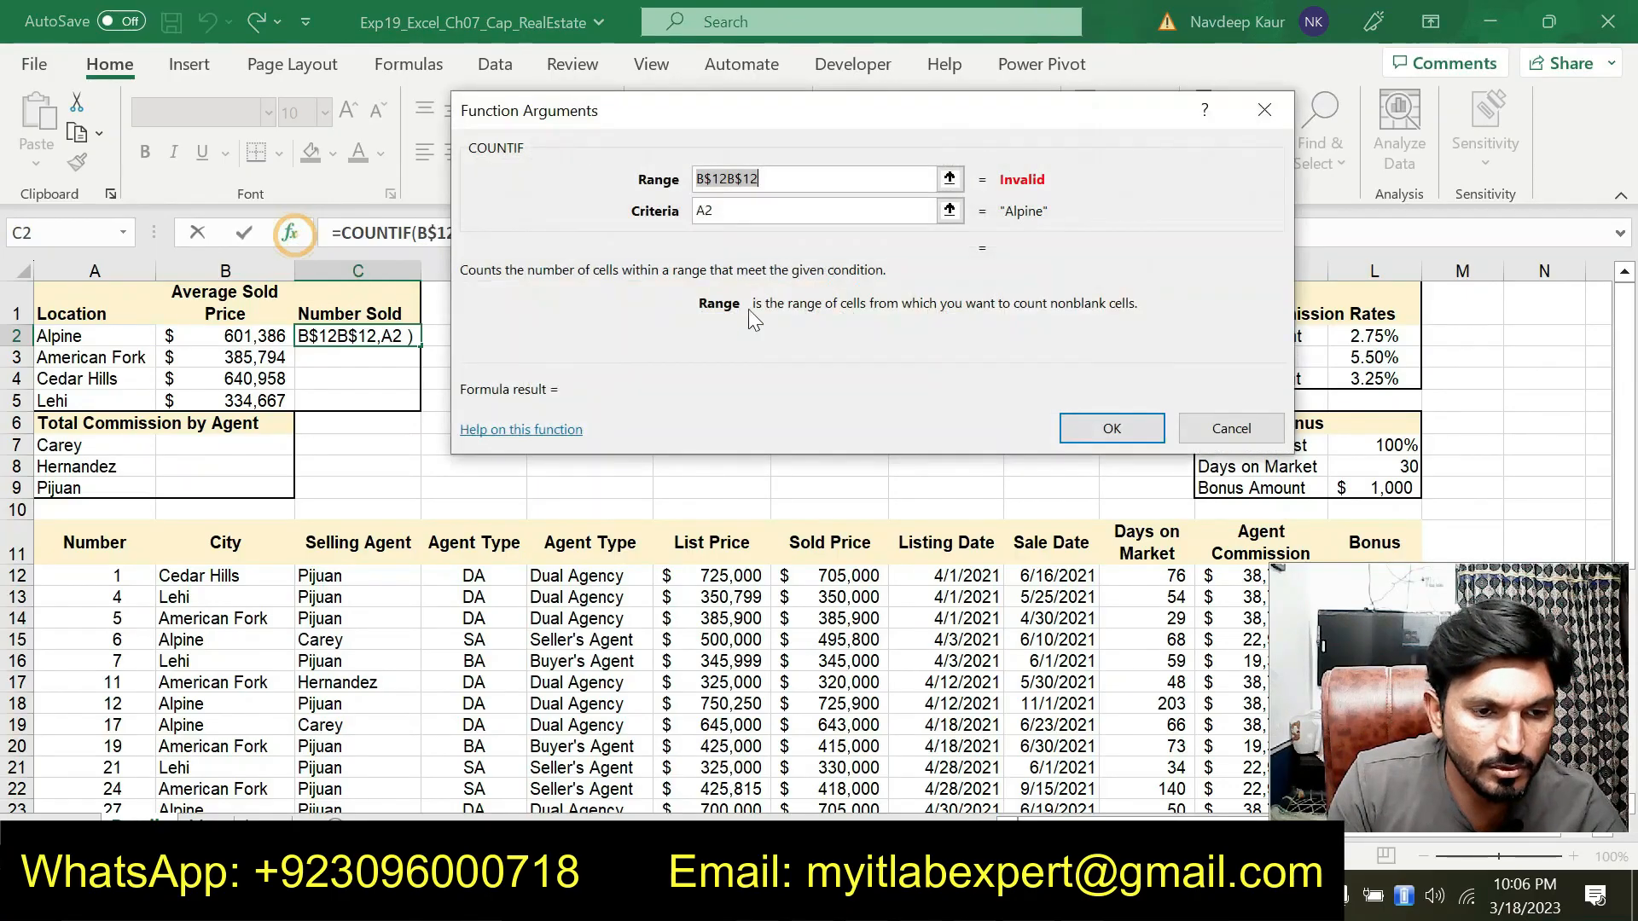
double_click(746, 180)
type("39")
left_click(1088, 426)
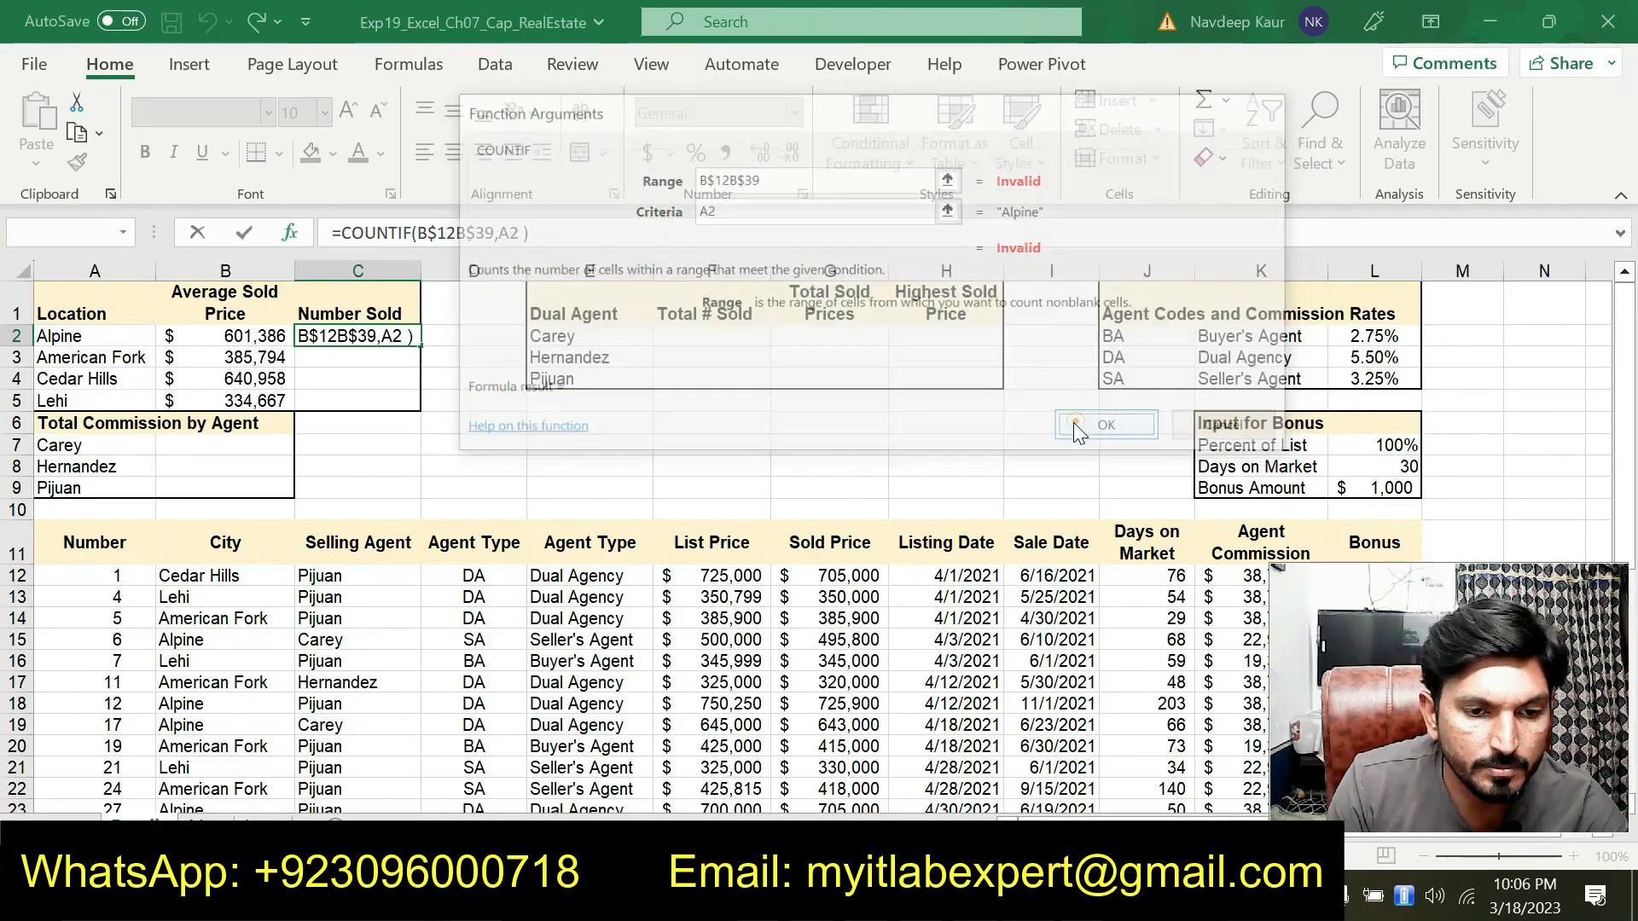
left_click(1100, 344)
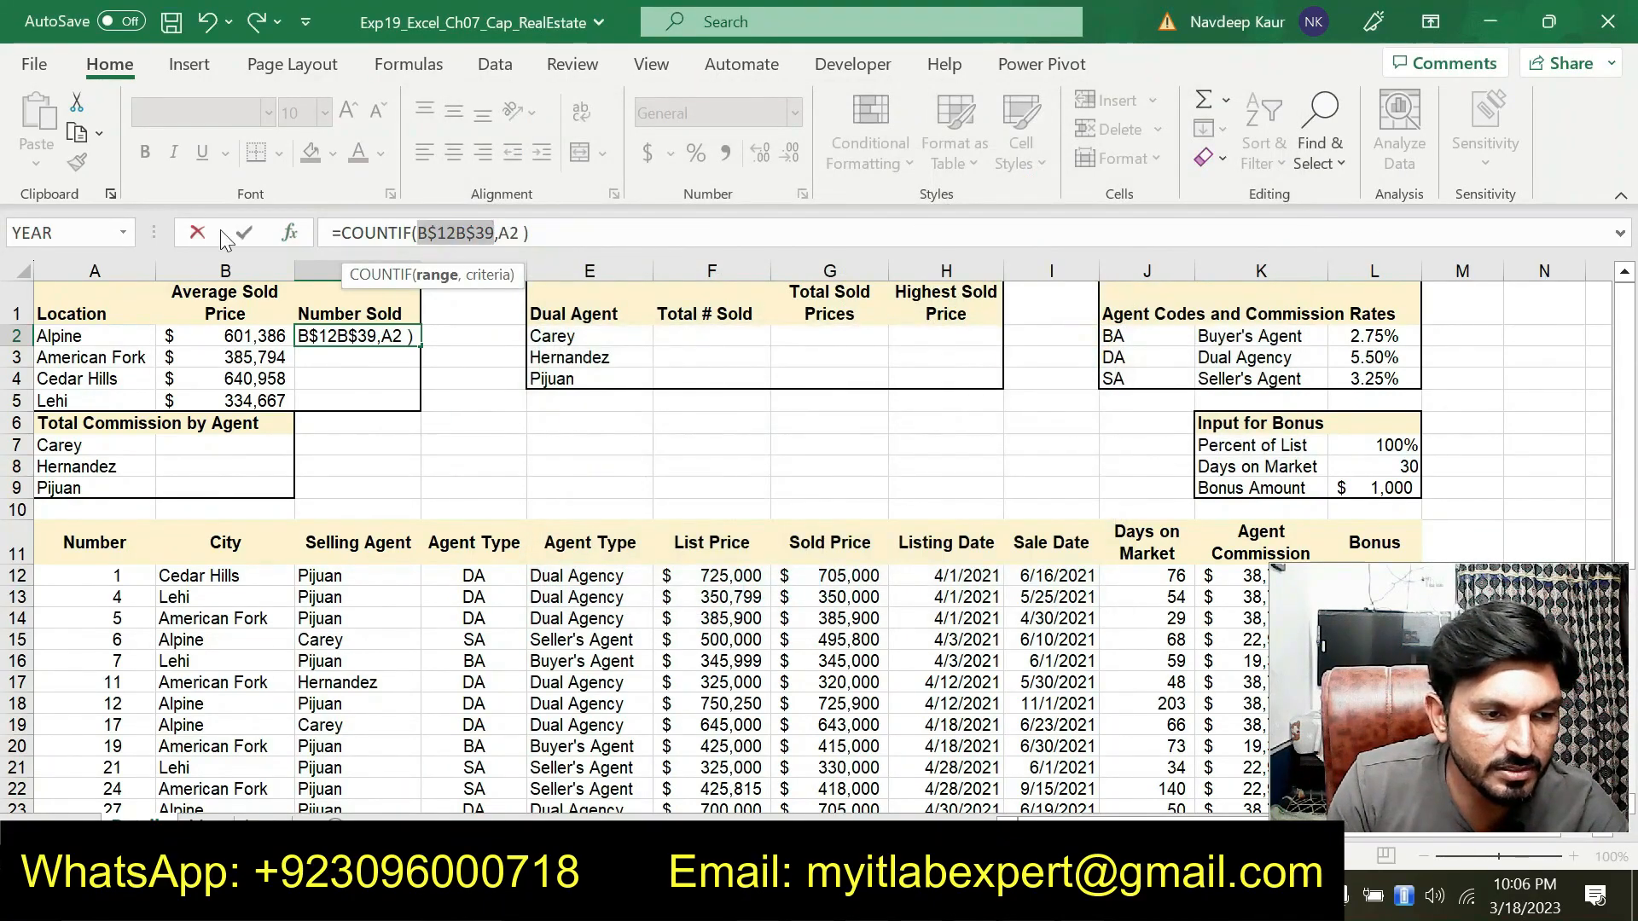
Reselect the COUNTIF range as B$12:B$39 in the arguments dialog and confirm the function
left_click(290, 235)
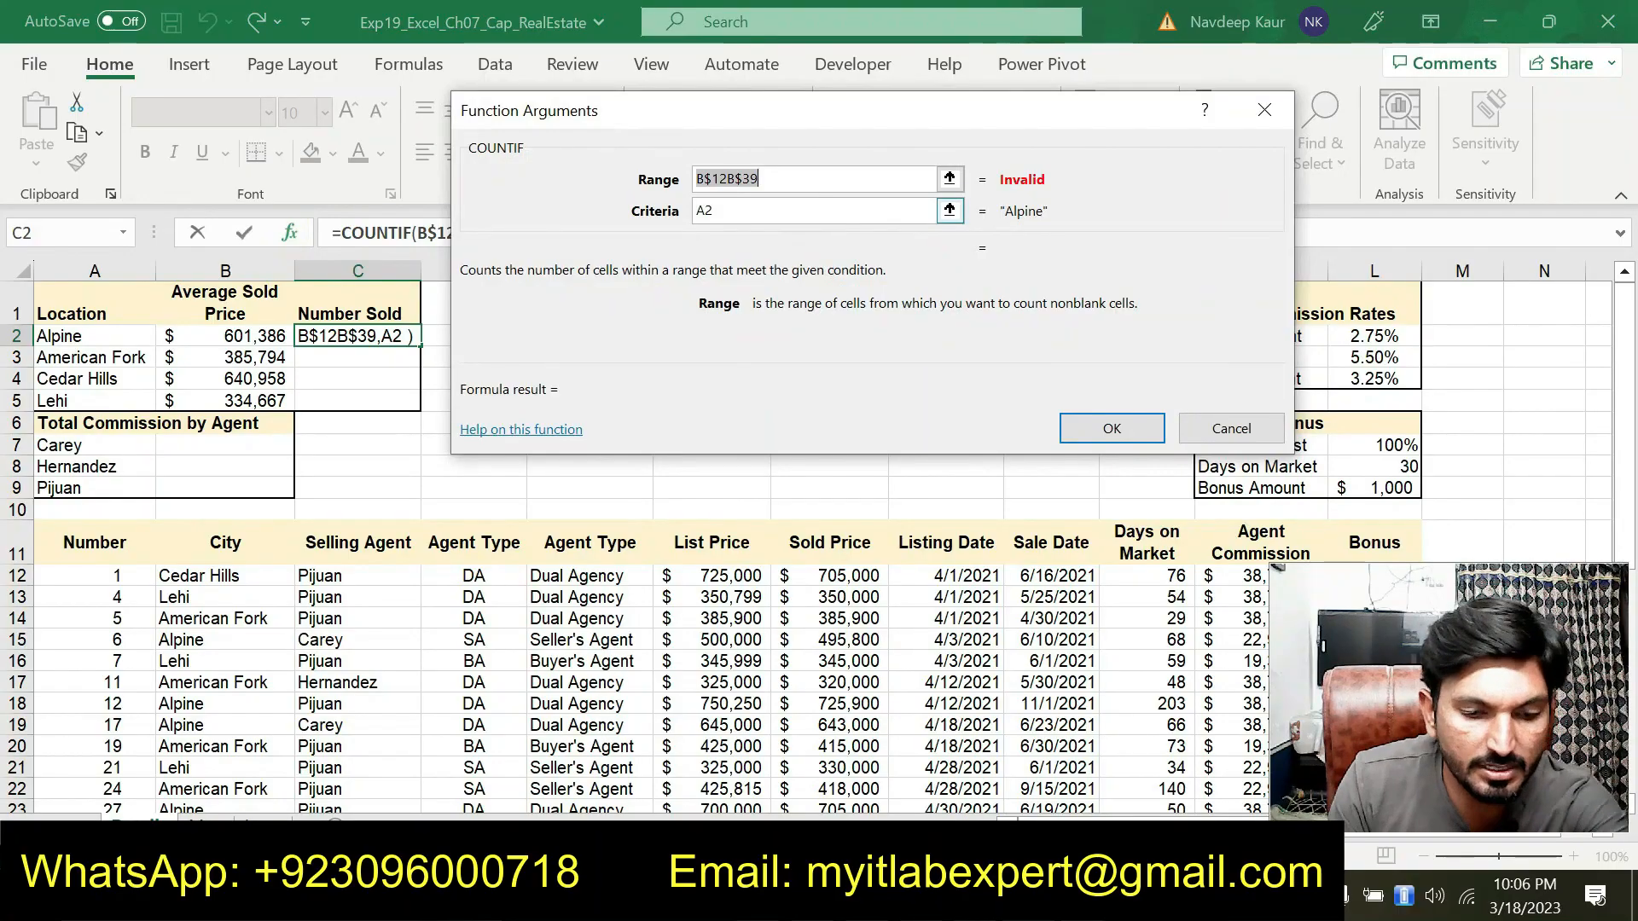
key("BackSpace")
left_click_drag(221, 577, 256, 772)
left_click(709, 179)
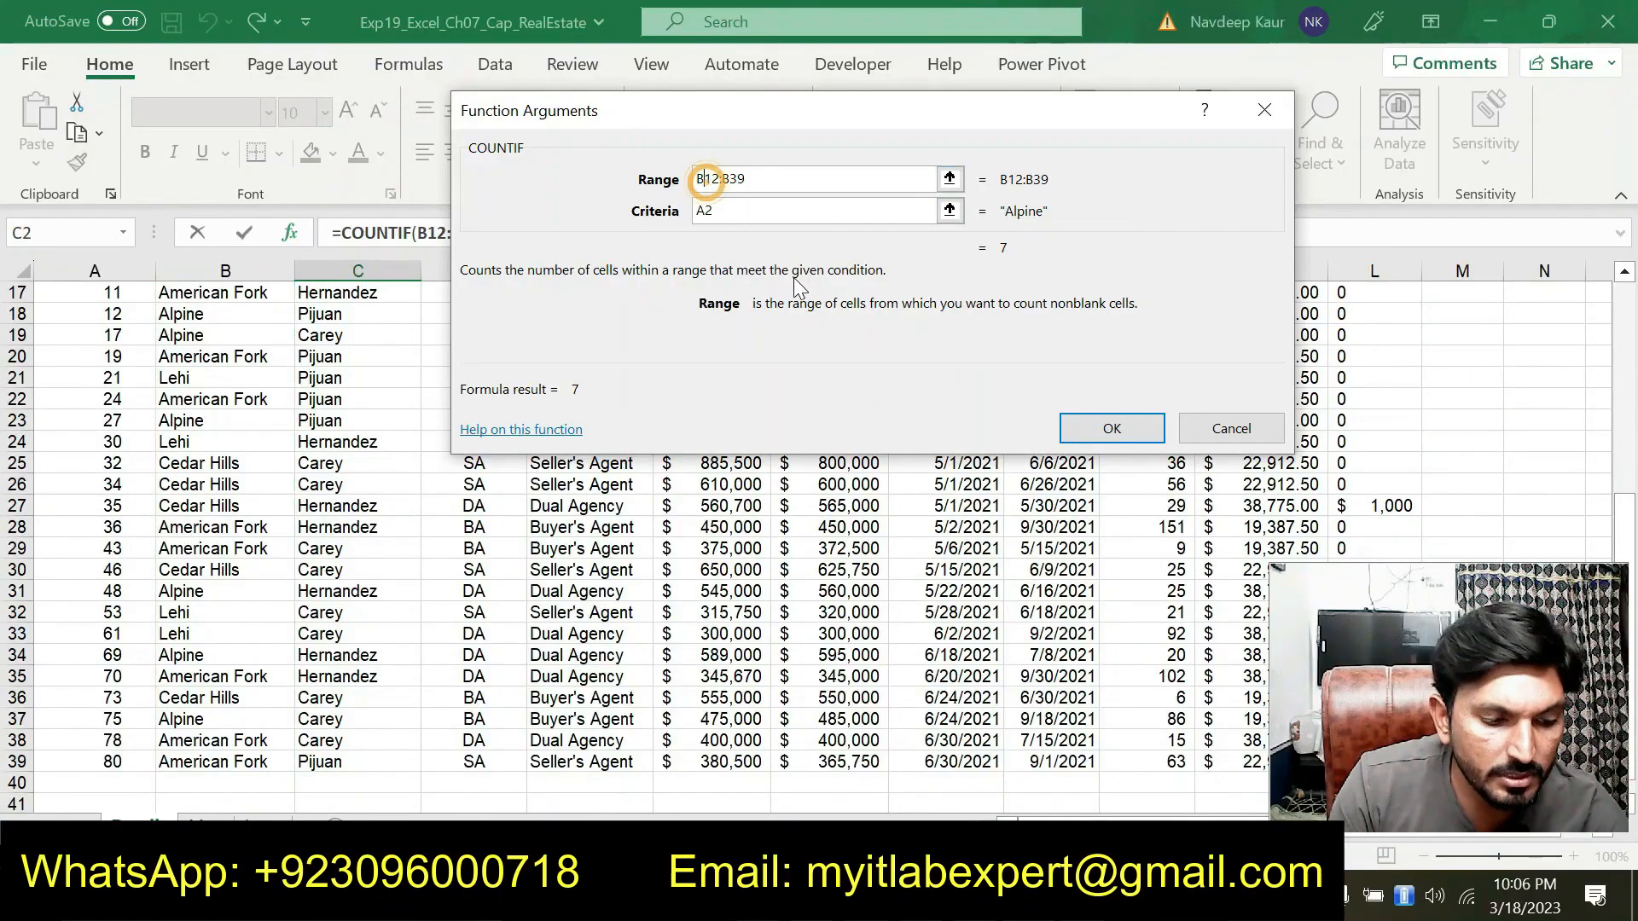
type("$")
left_click(739, 179)
type("$")
left_click(1111, 431)
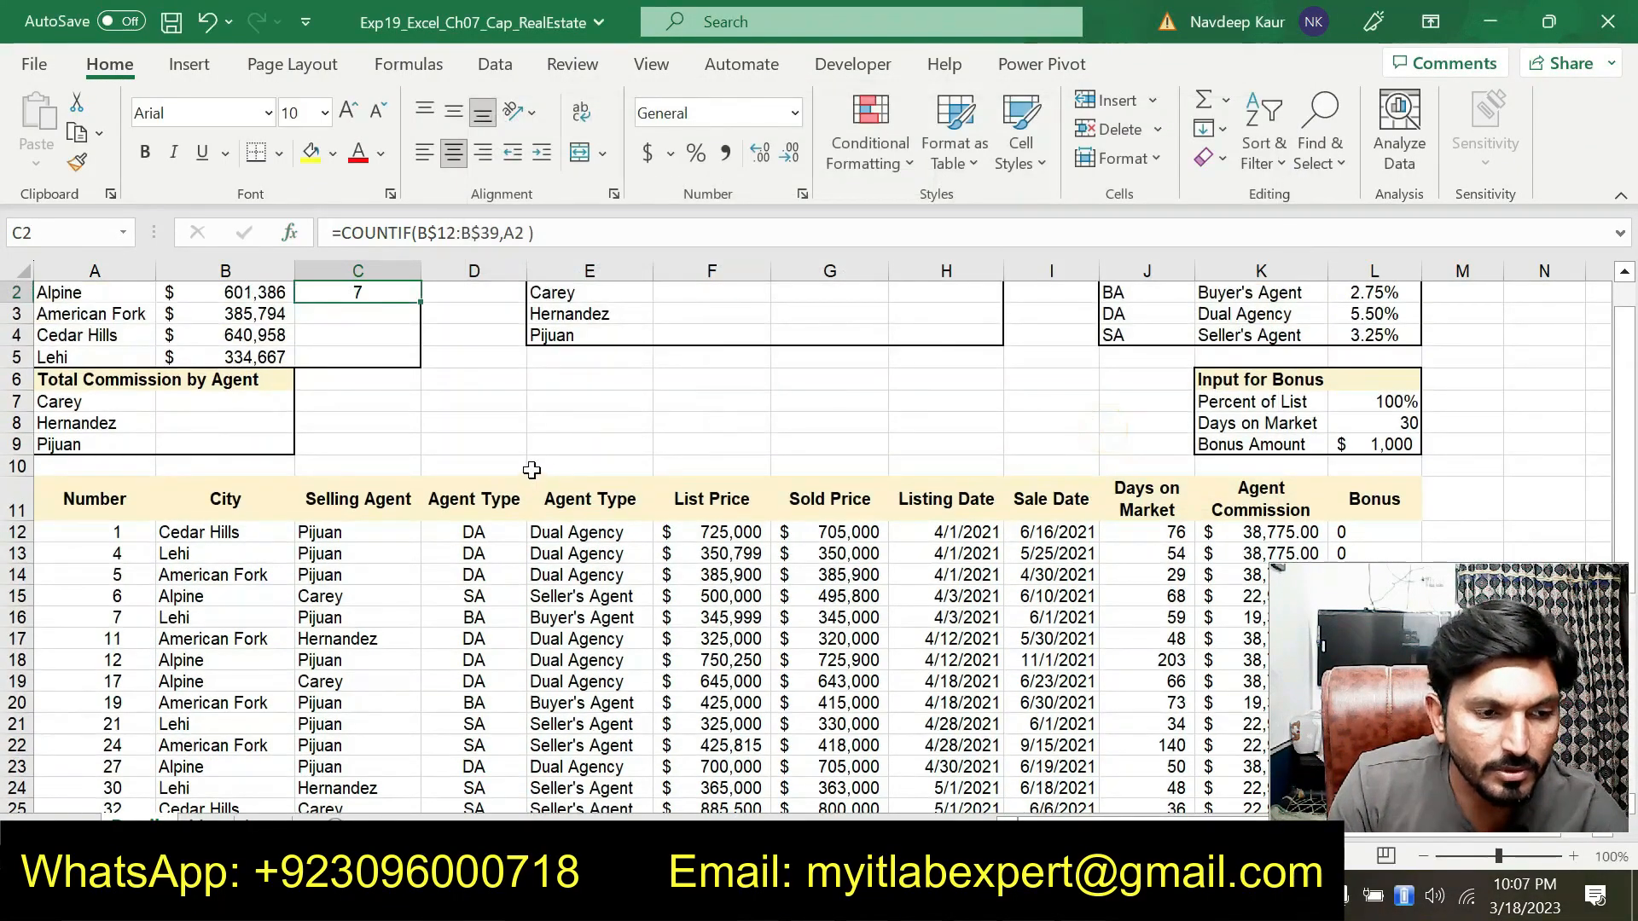
Copy the formula in C2 and paste only its formulas into C3:C5 to keep the border
scroll(531, 468, "up", 1)
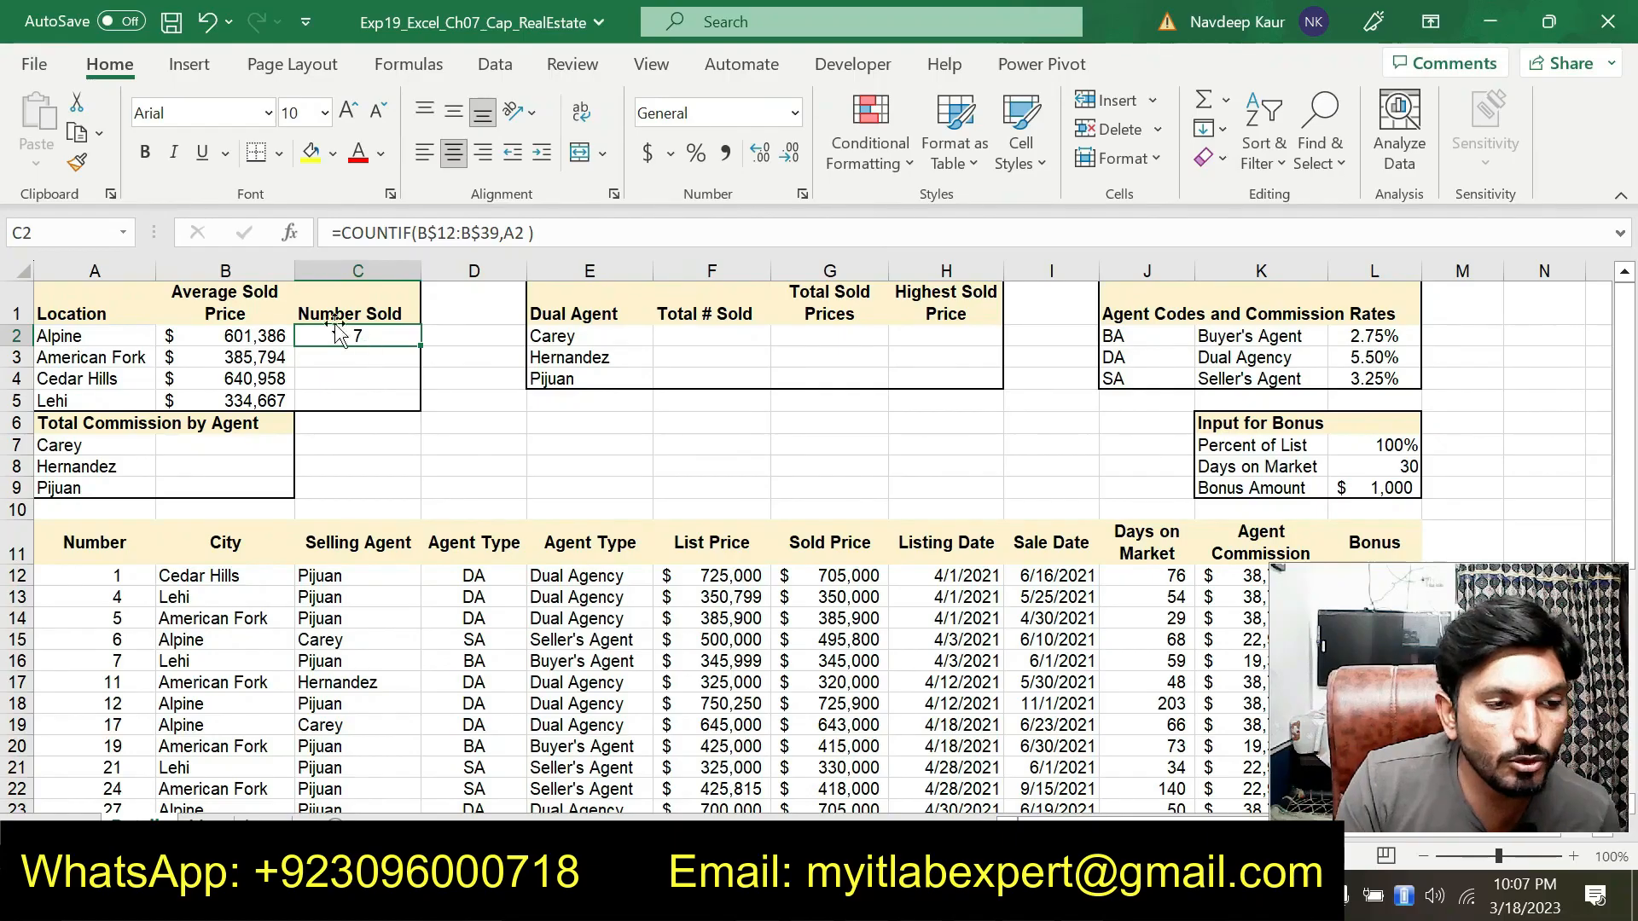
left_click(77, 134)
left_click_drag(350, 353, 354, 399)
left_click(36, 163)
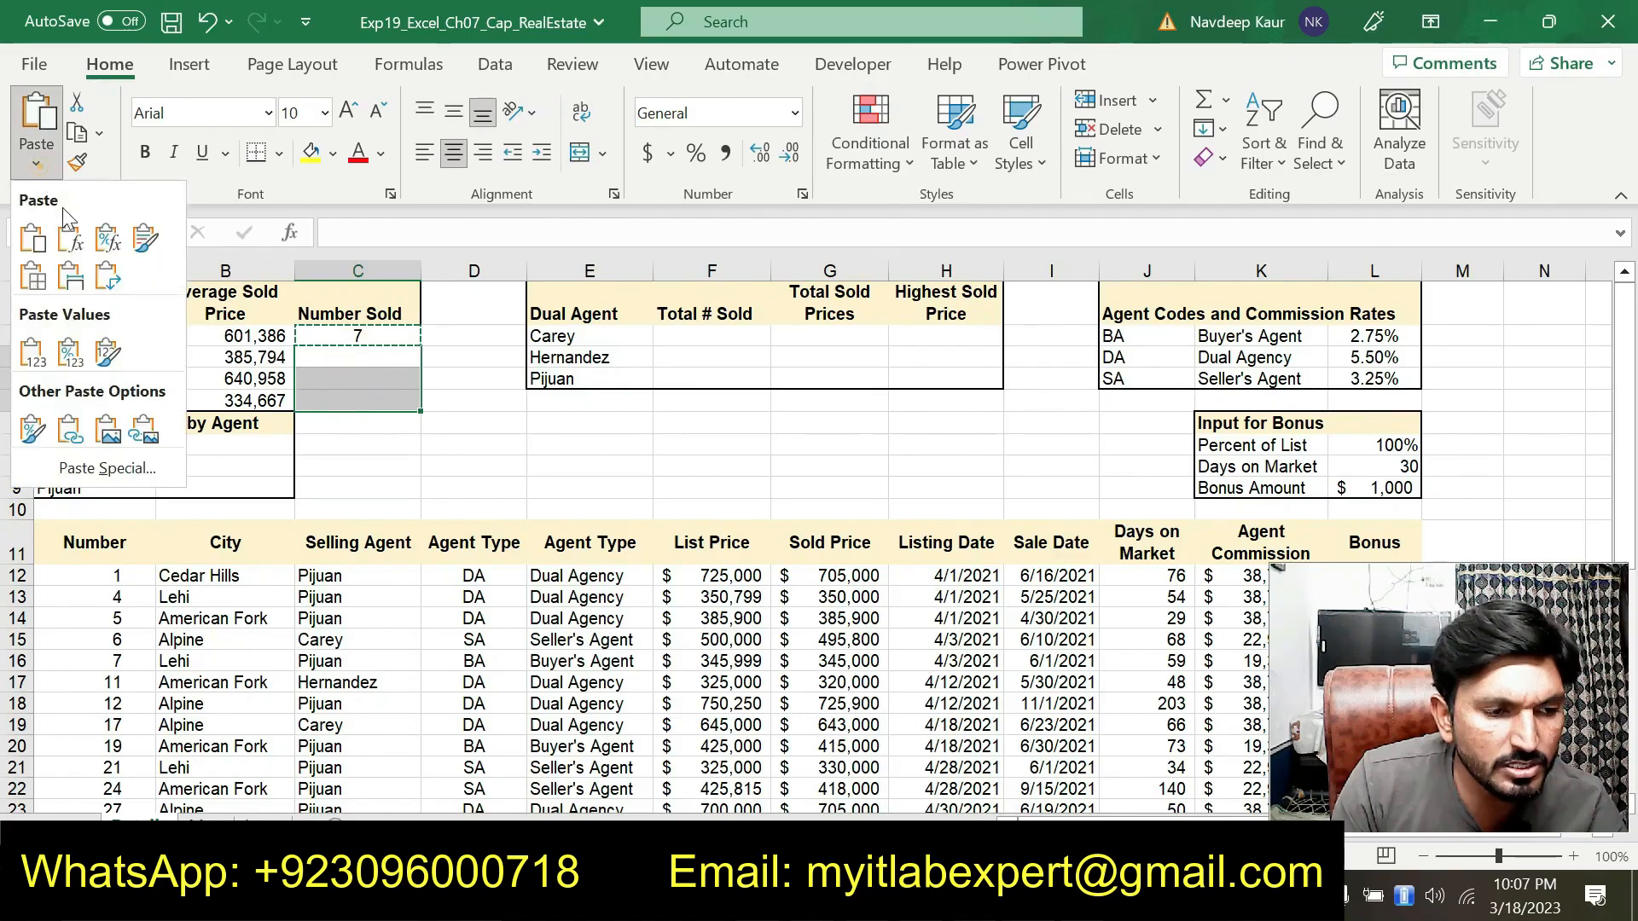
left_click(70, 236)
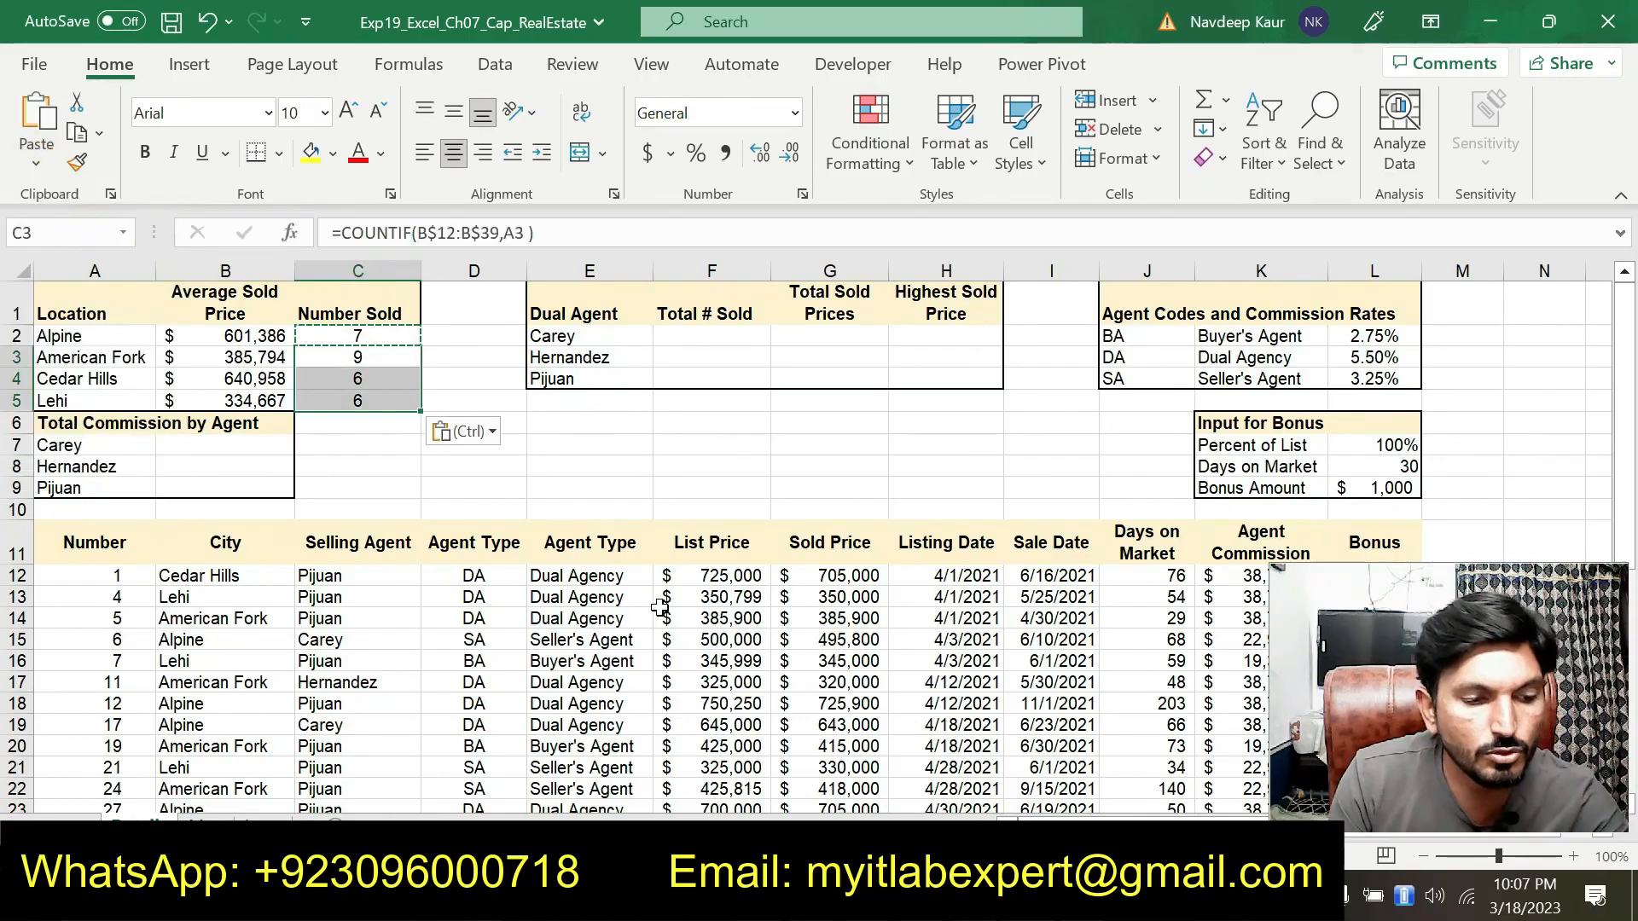
key("Escape")
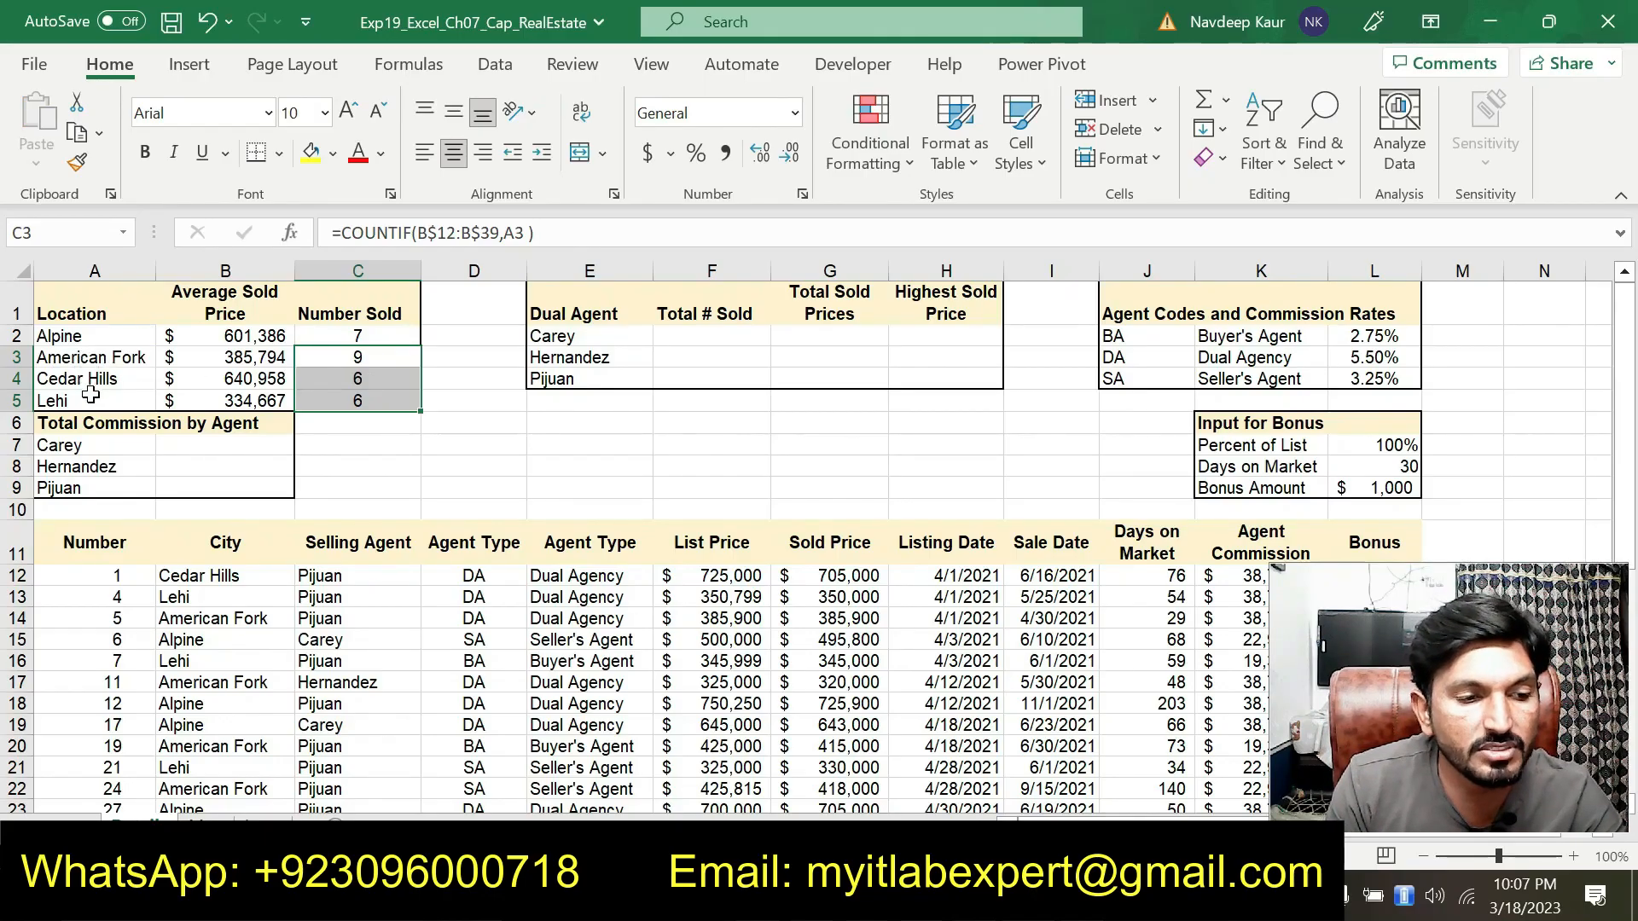
In the instructions document, remove the highlight from the step 7 COUNTIF instructions
key("alt+Tab")
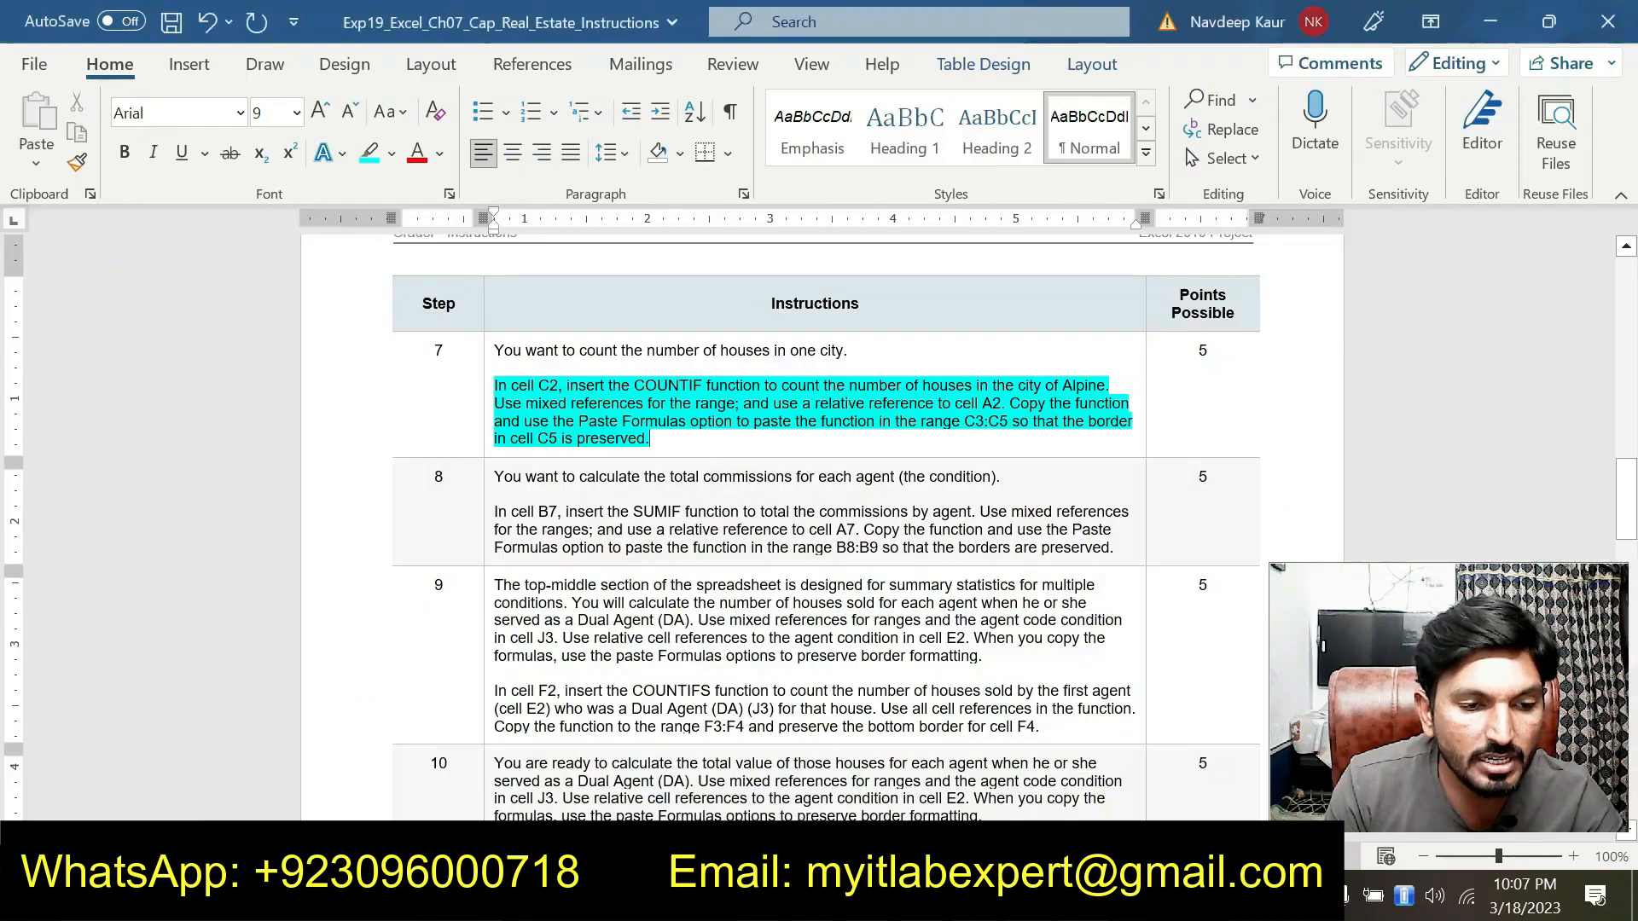
left_click(670, 439)
mouse_move(670, 439)
left_mouse_down()
mouse_move(502, 403)
mouse_move(495, 386)
left_mouse_up()
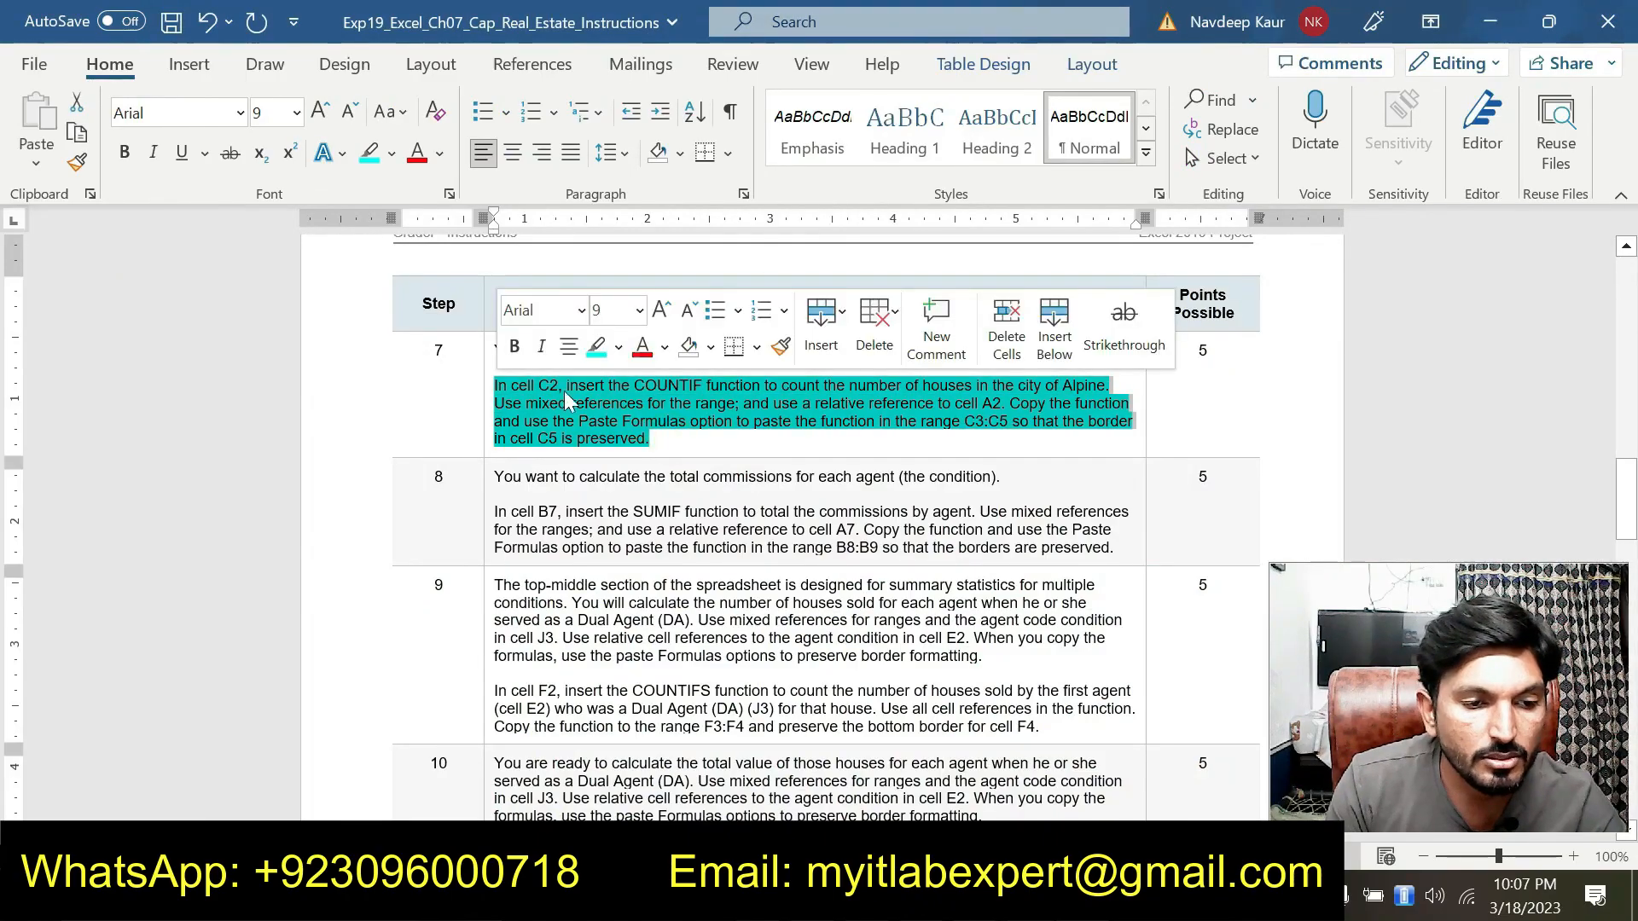
left_click(593, 341)
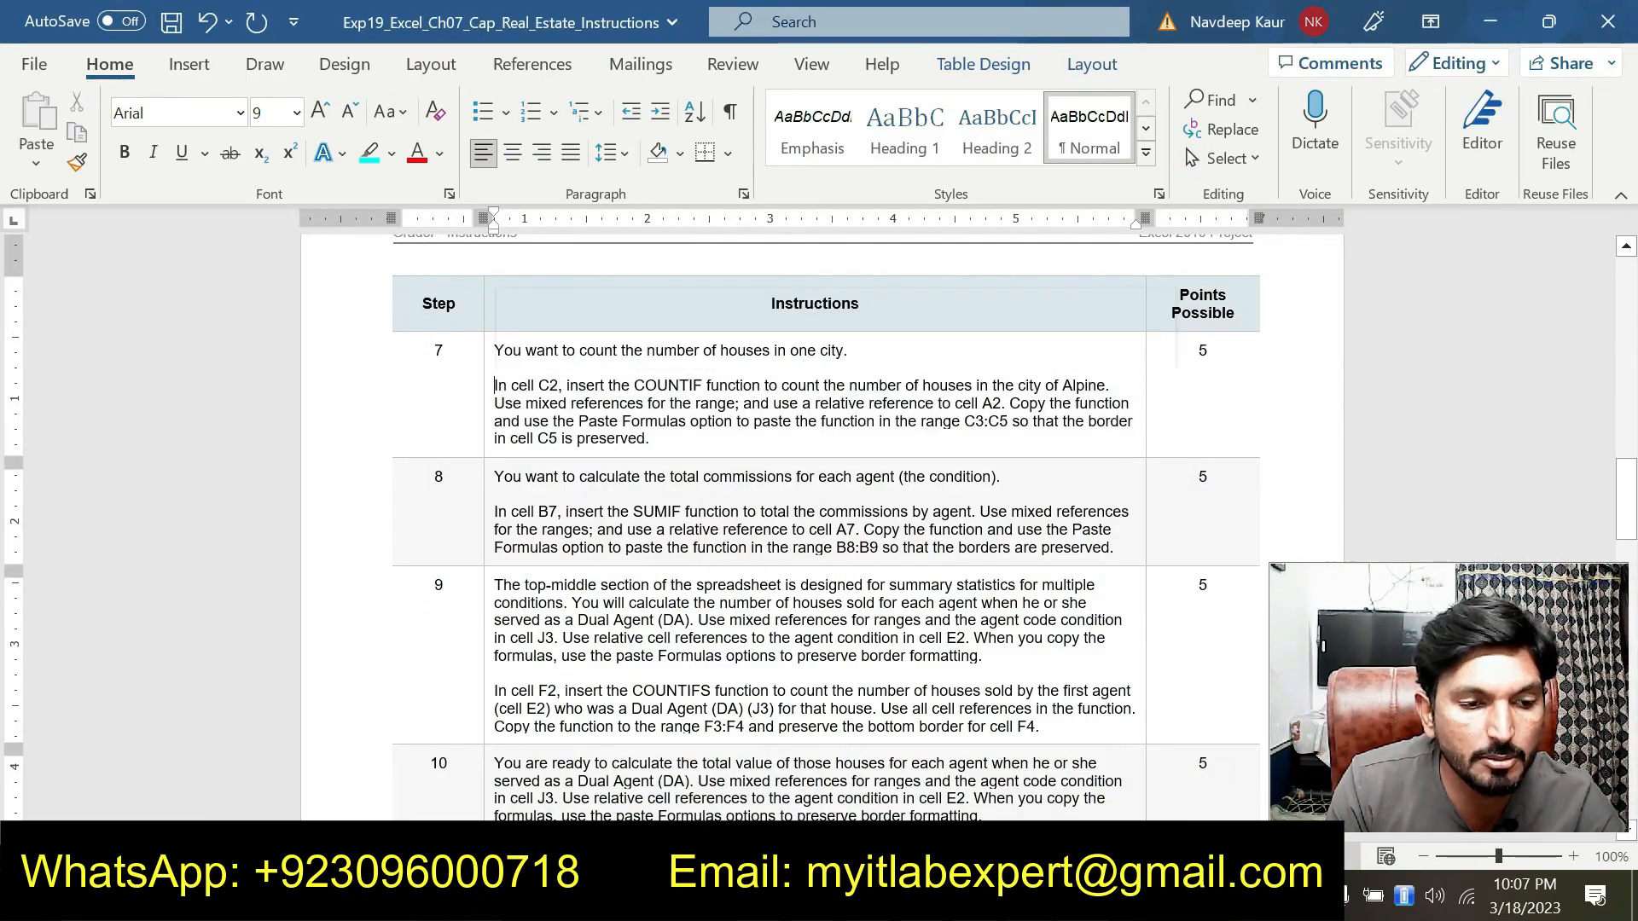
left_click(659, 438)
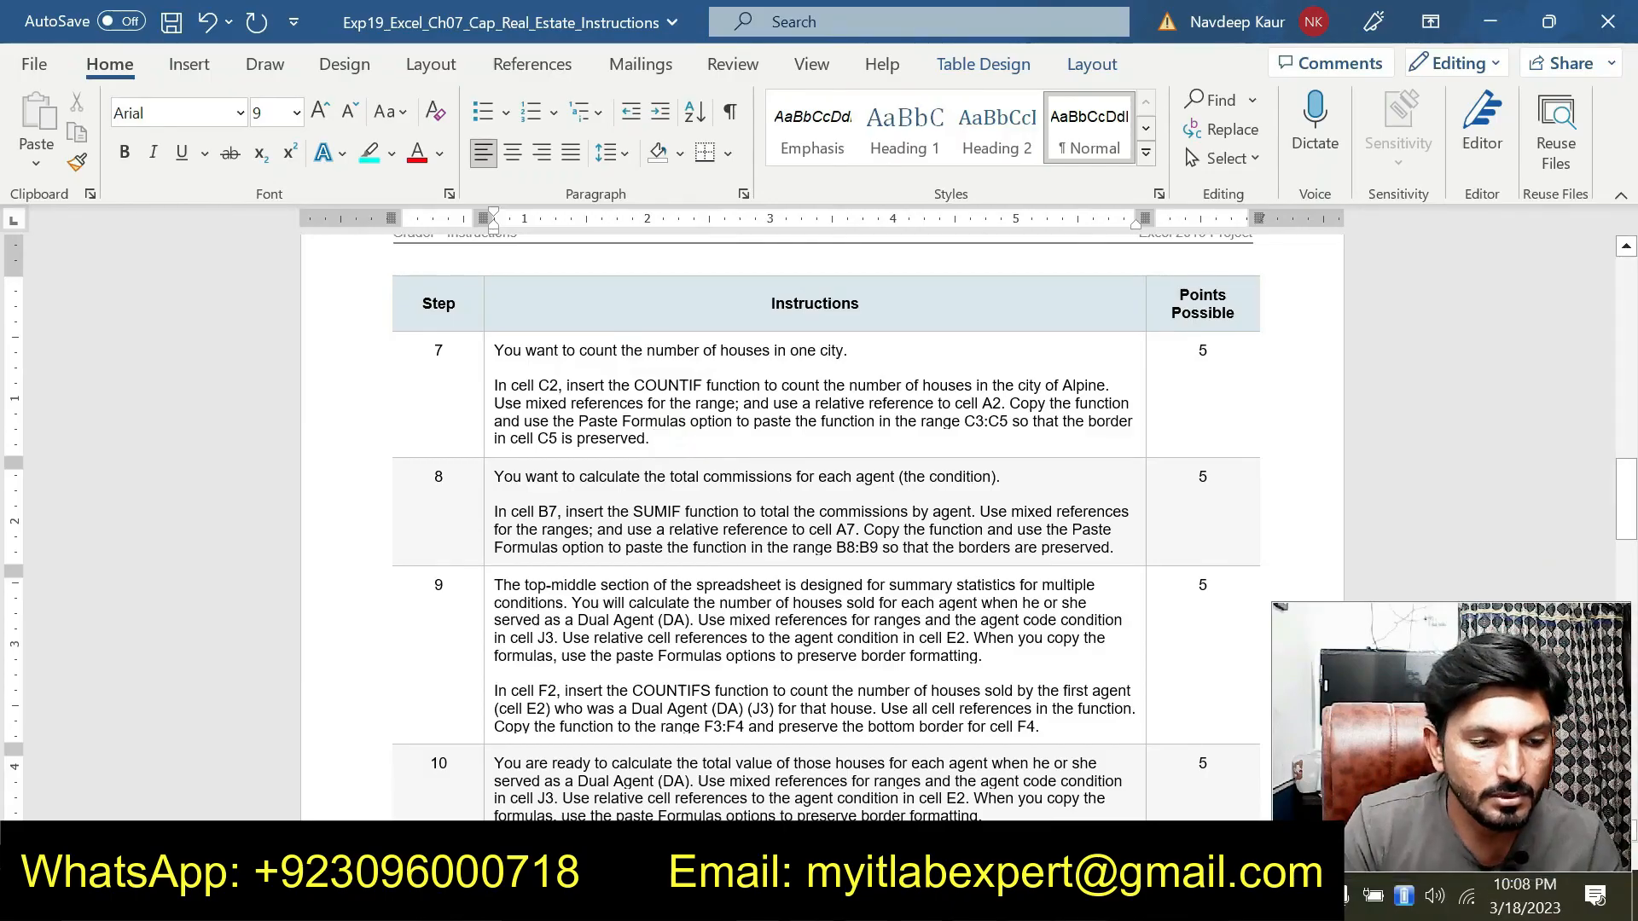
Highlight the step 8 SUMIF instructions for cell B7
left_click_drag(496, 510, 1113, 548)
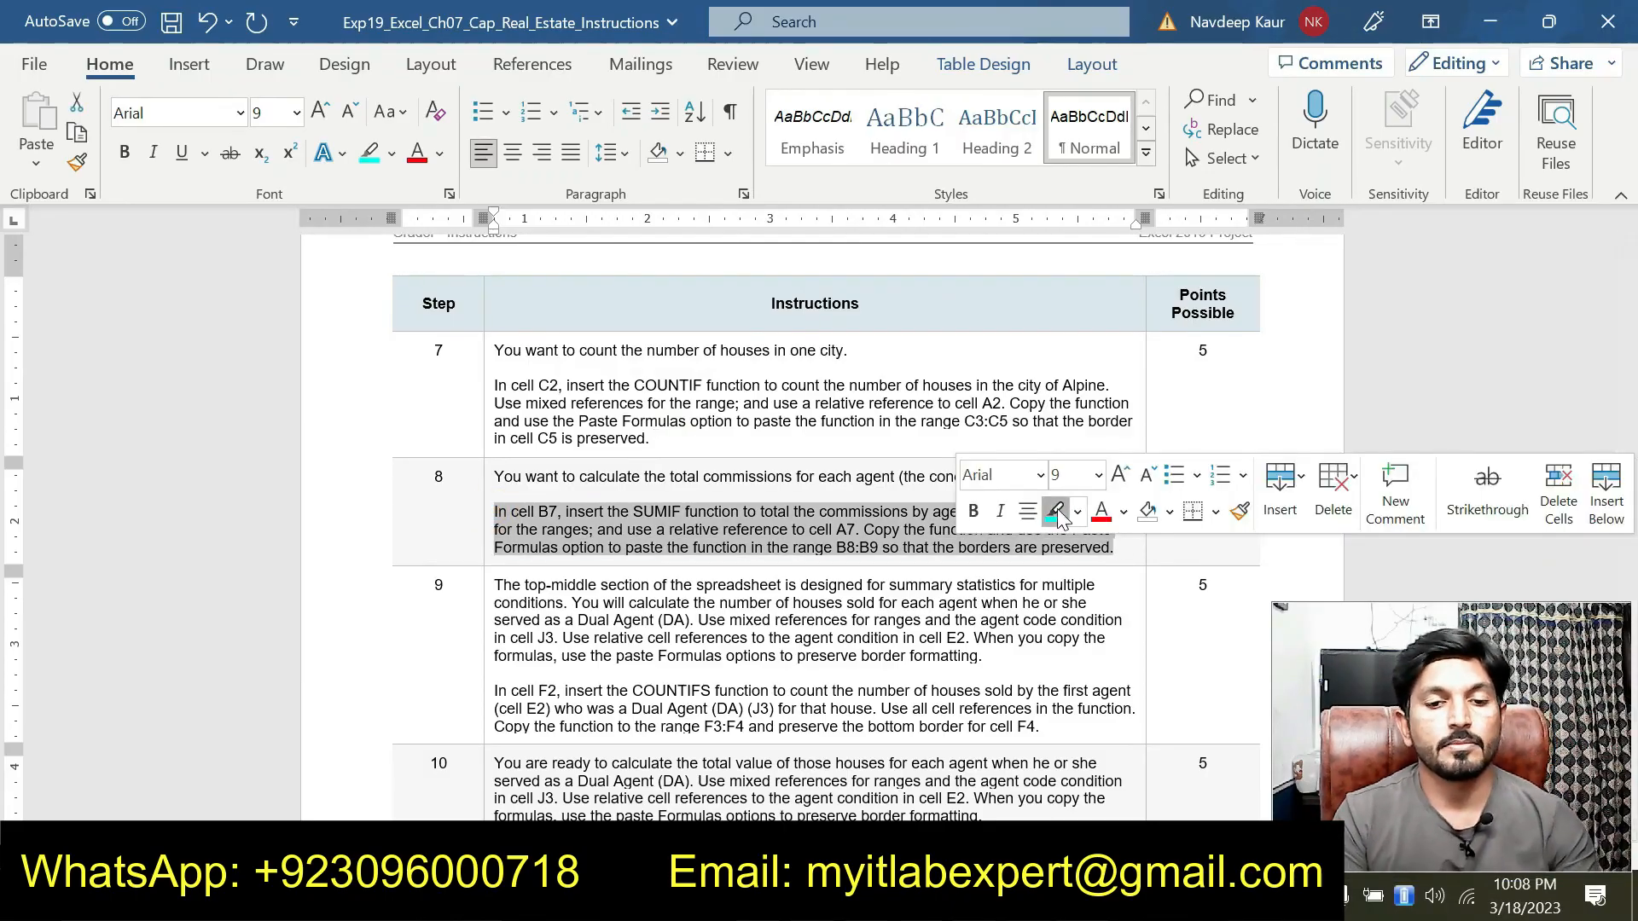
left_click(1057, 513)
left_click(627, 544)
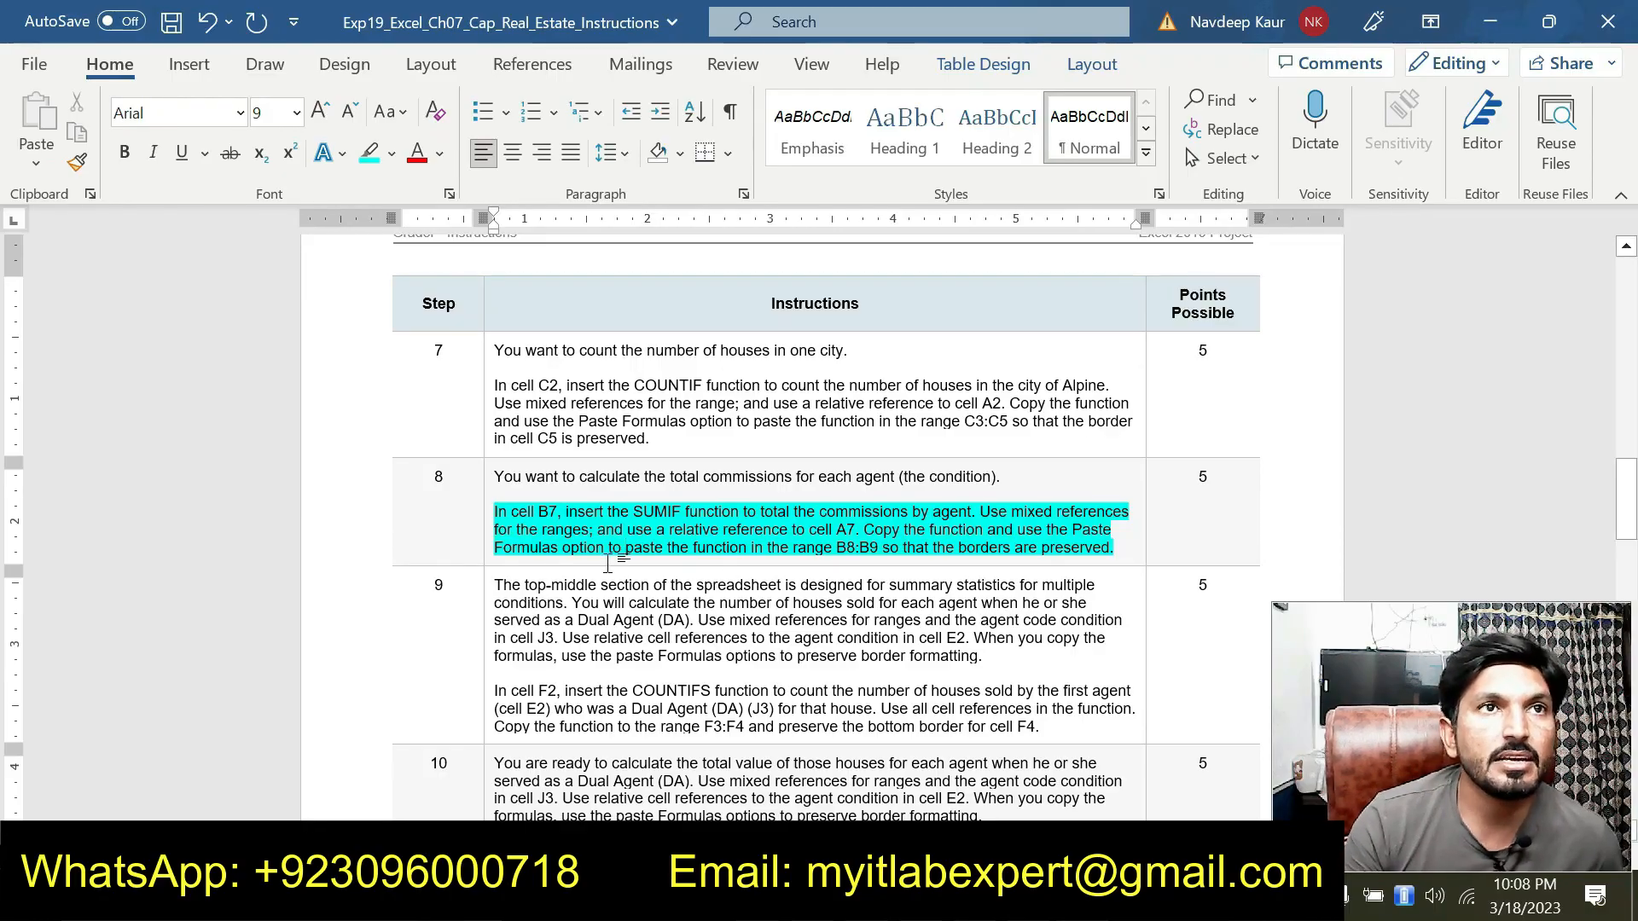
In B7, start a SUMIF function and set its range to the Selling Agent column as C$12:C$39 in the arguments dialog
key("alt+Tab")
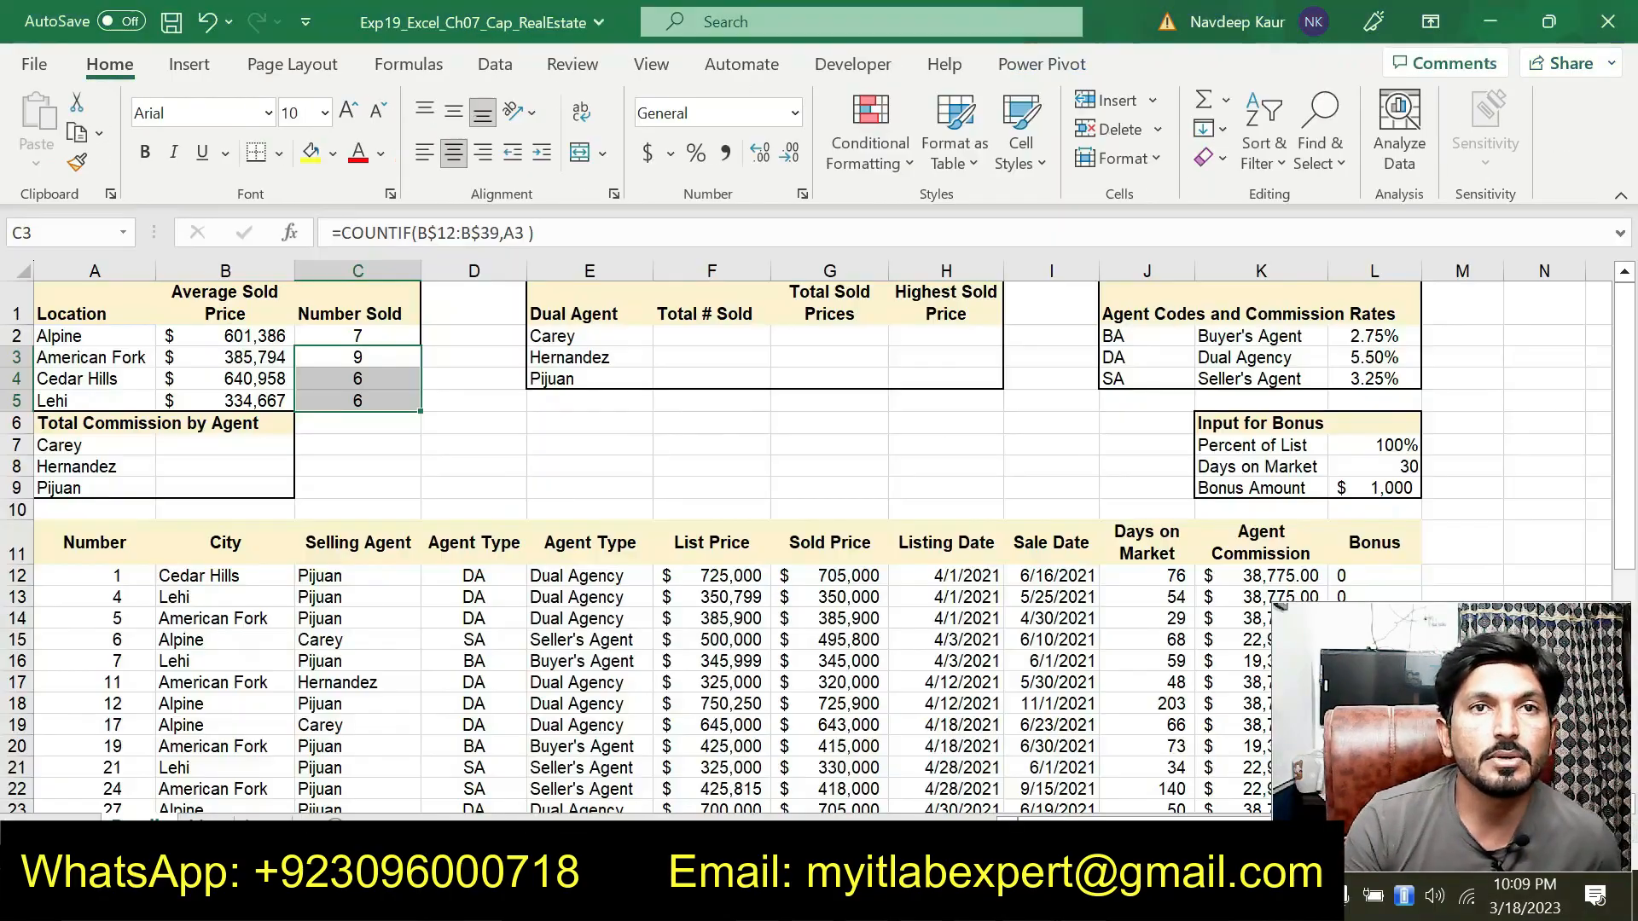
left_click(243, 442)
left_click(243, 442)
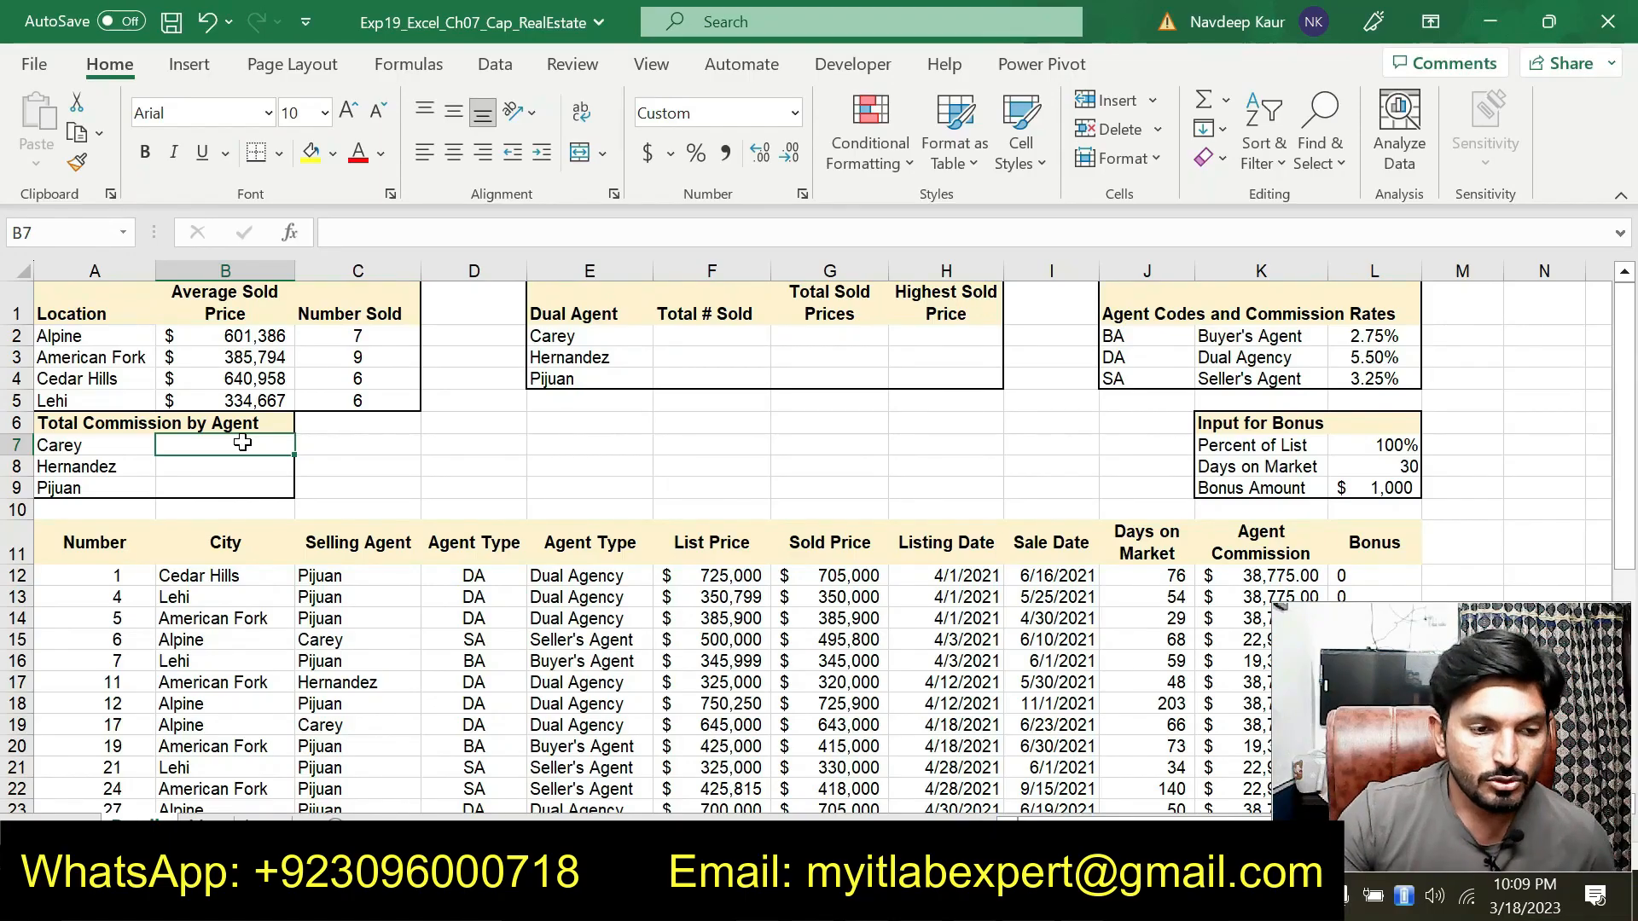
type("=SUM")
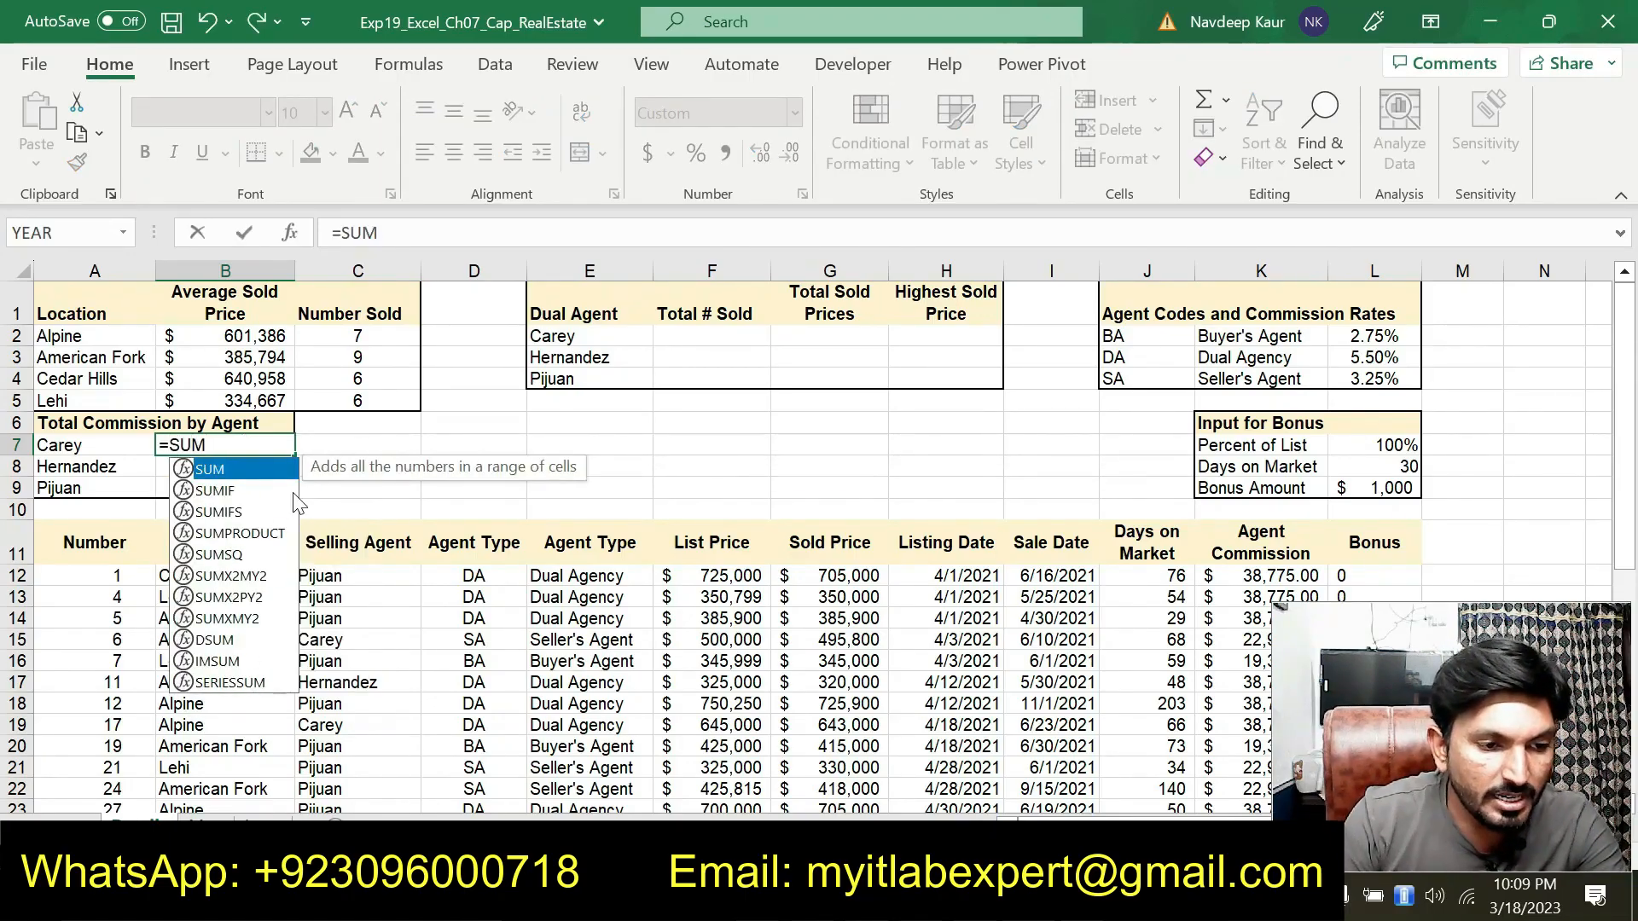
double_click(220, 493)
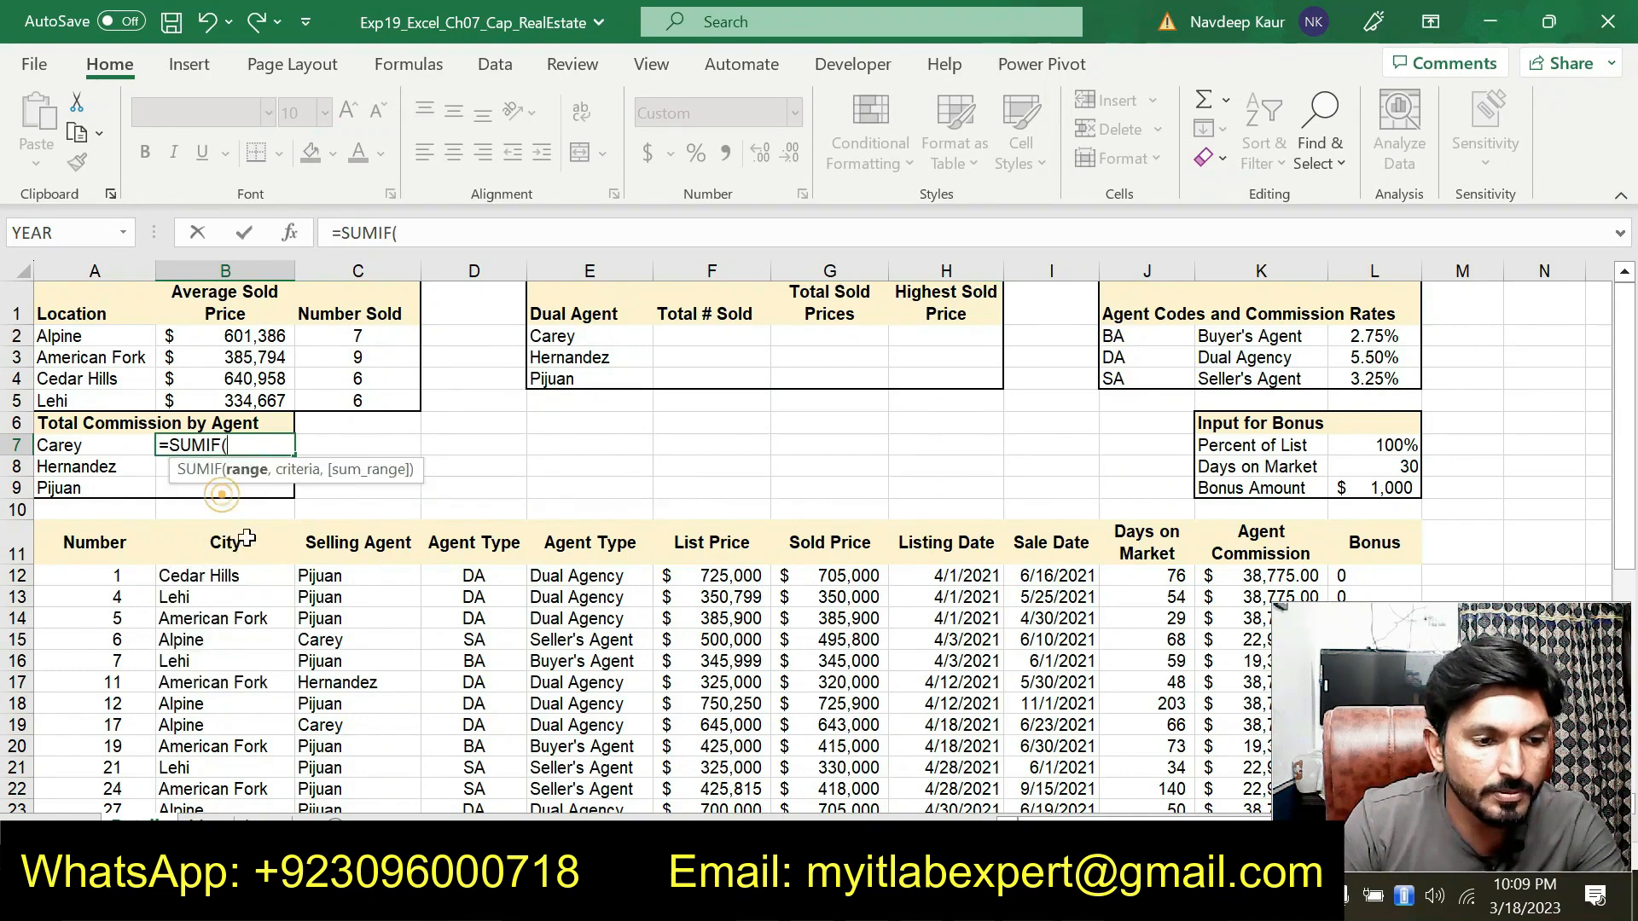
left_click(291, 233)
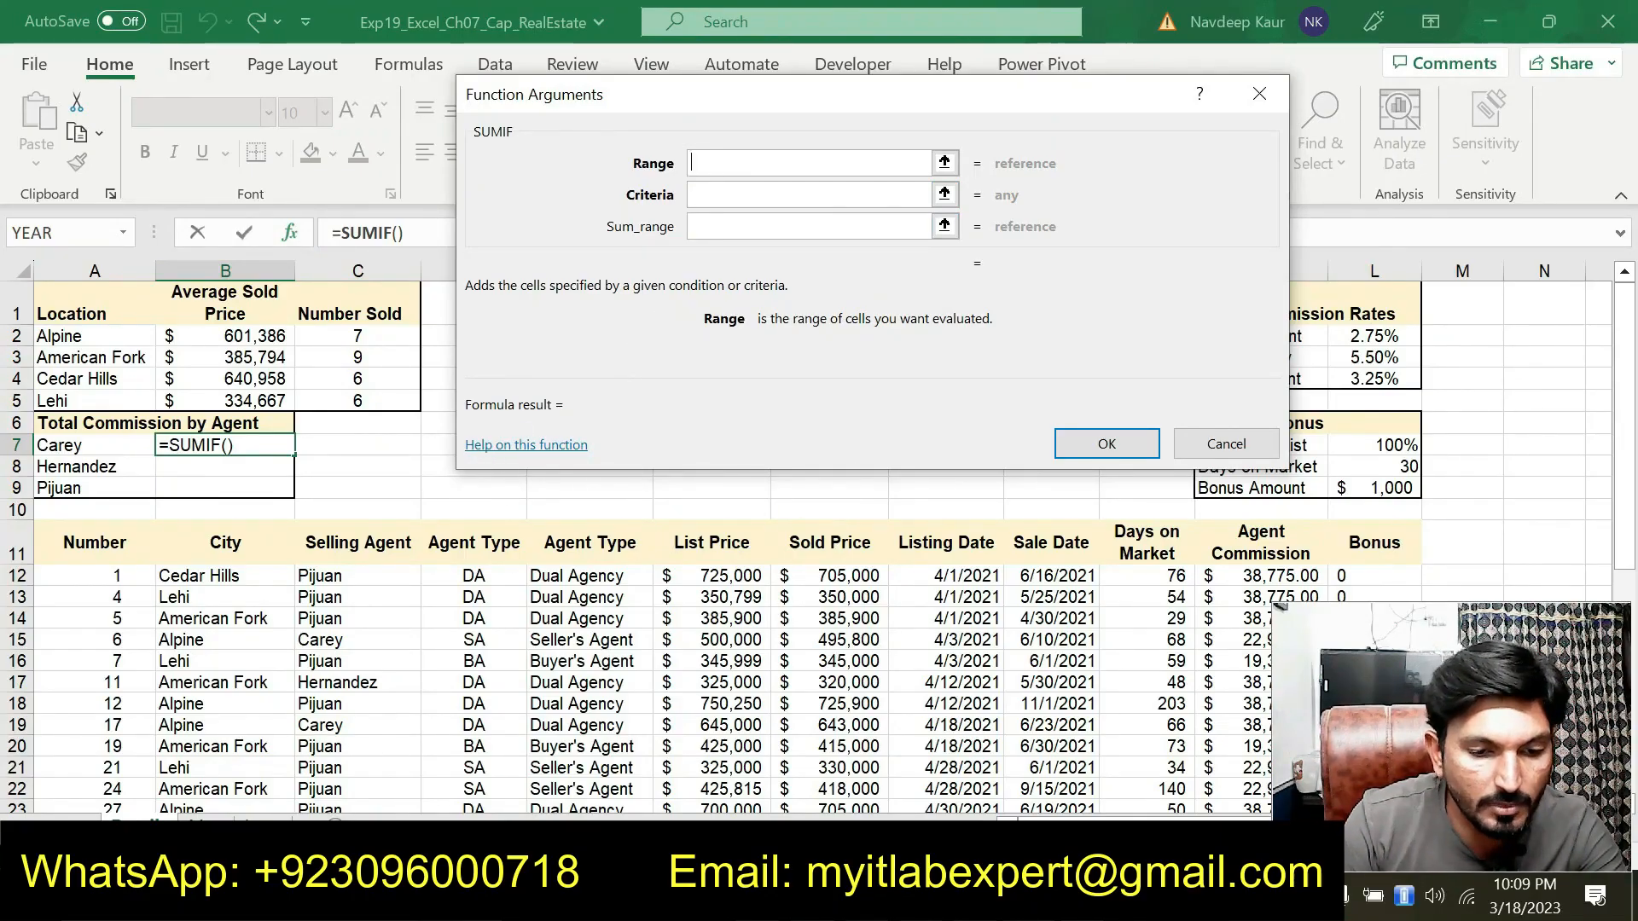
key("alt+Tab")
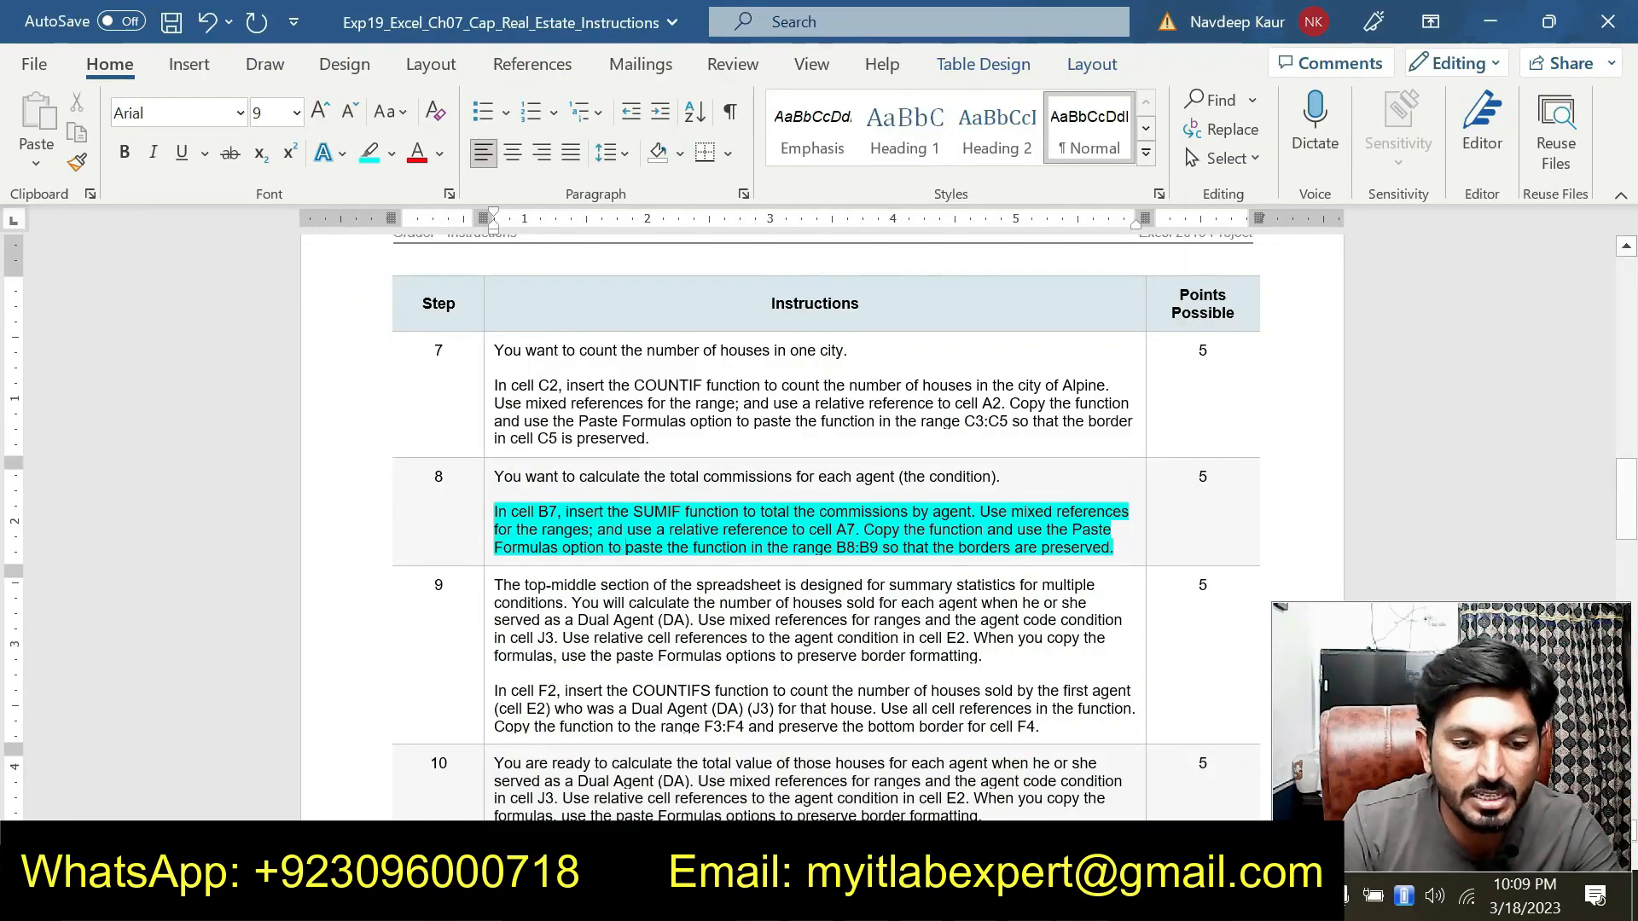
key("alt+Tab")
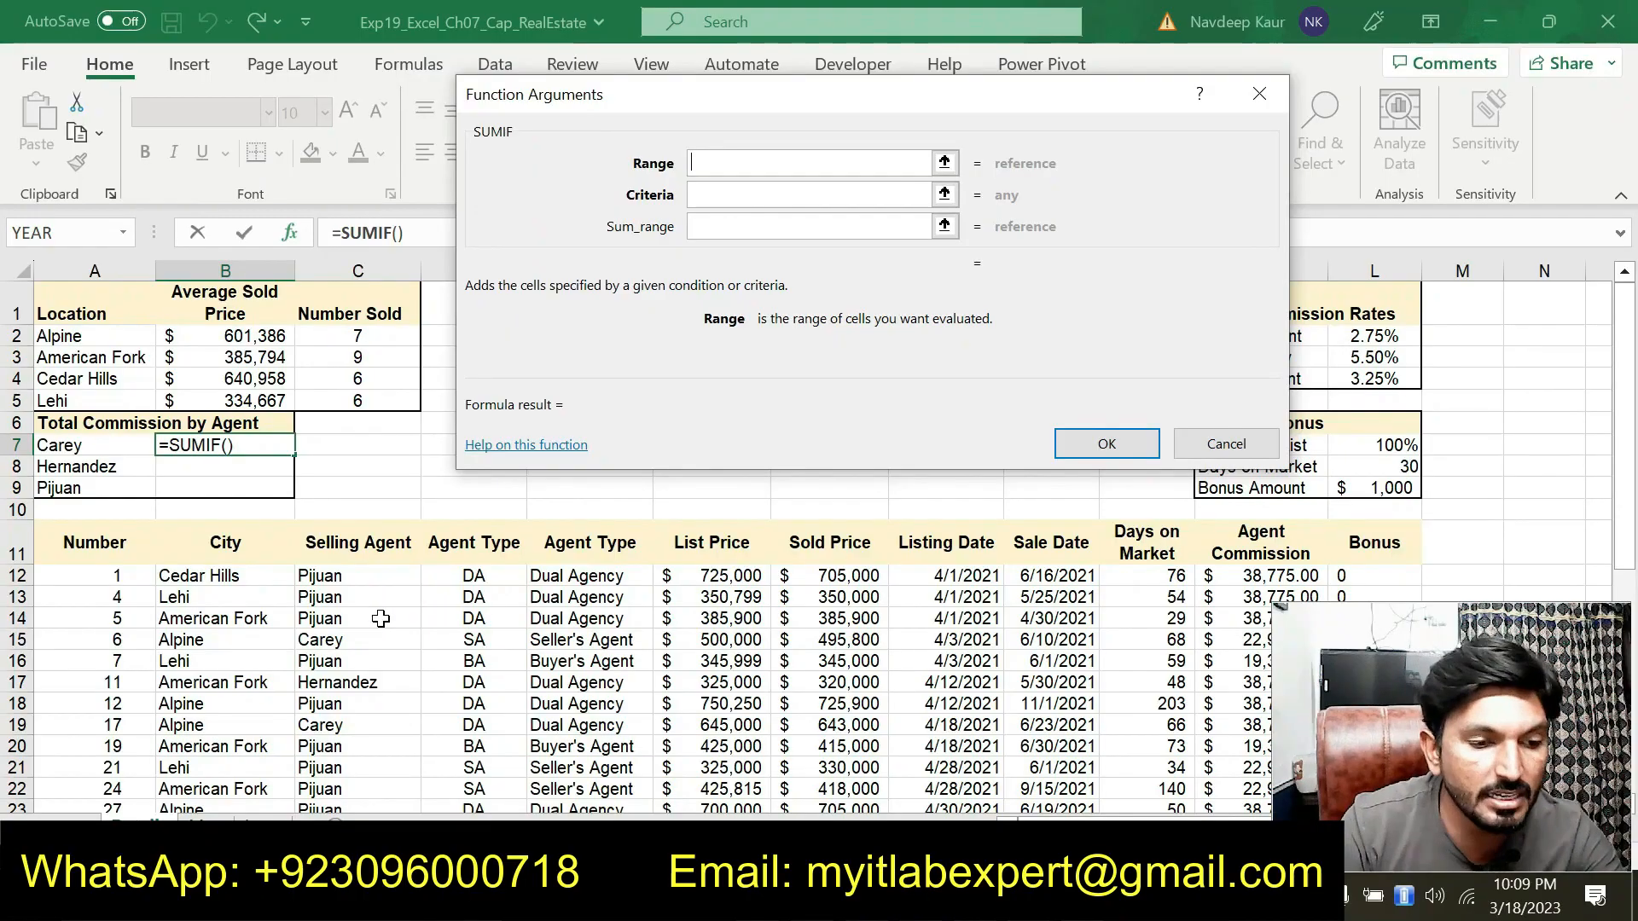
left_click_drag(365, 576, 388, 766)
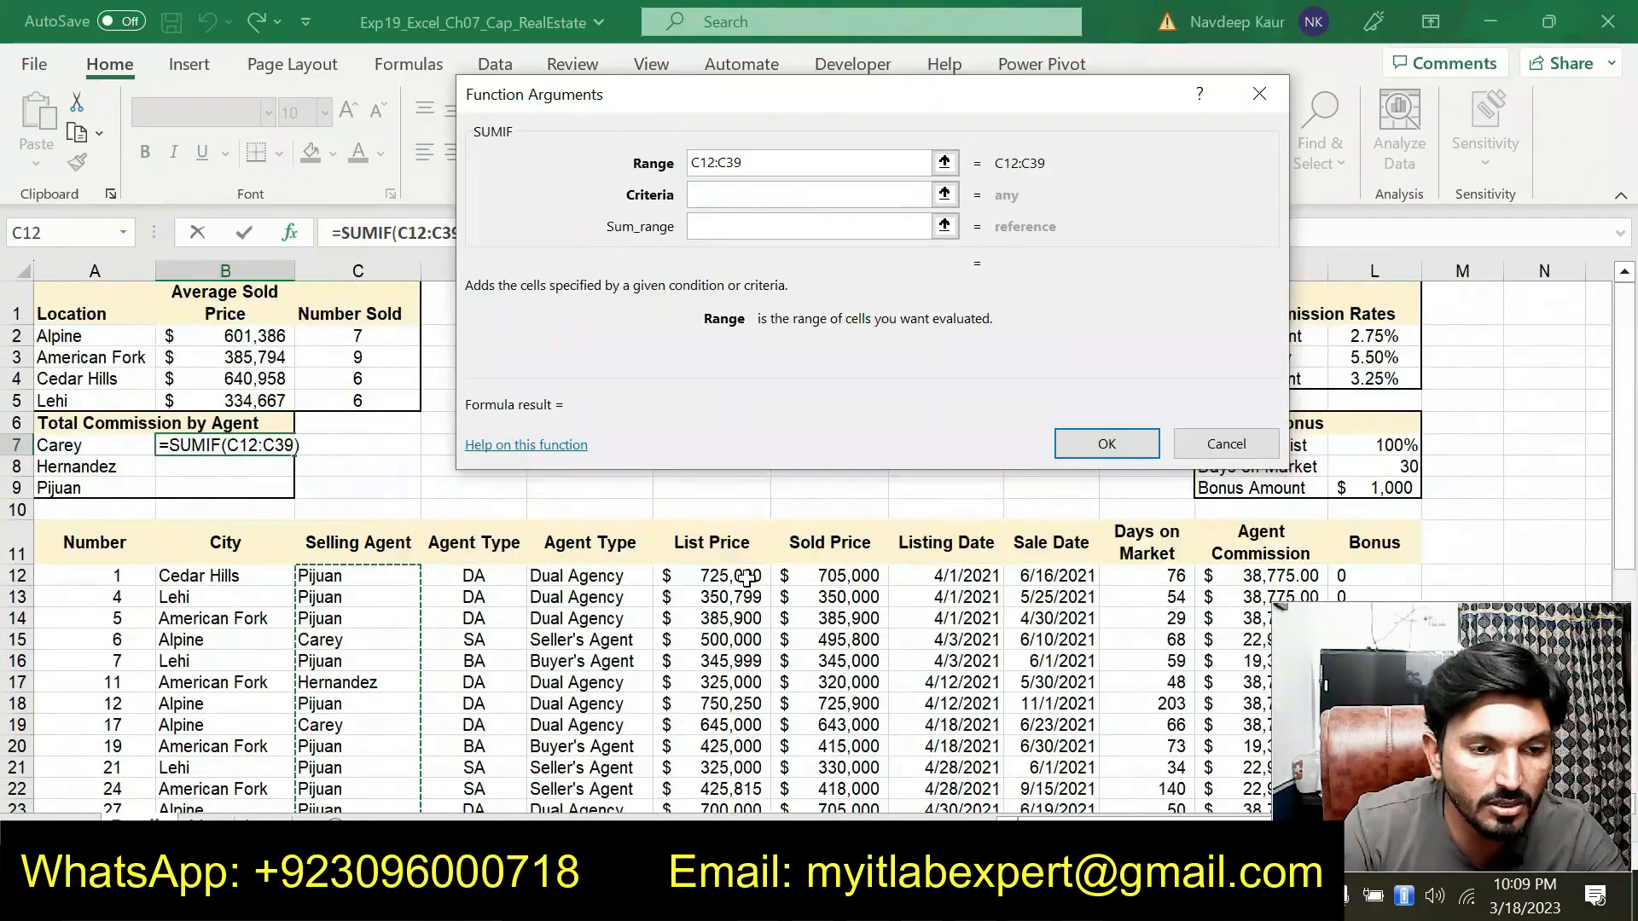
left_click(701, 163)
type("$")
left_click(727, 163)
type("$")
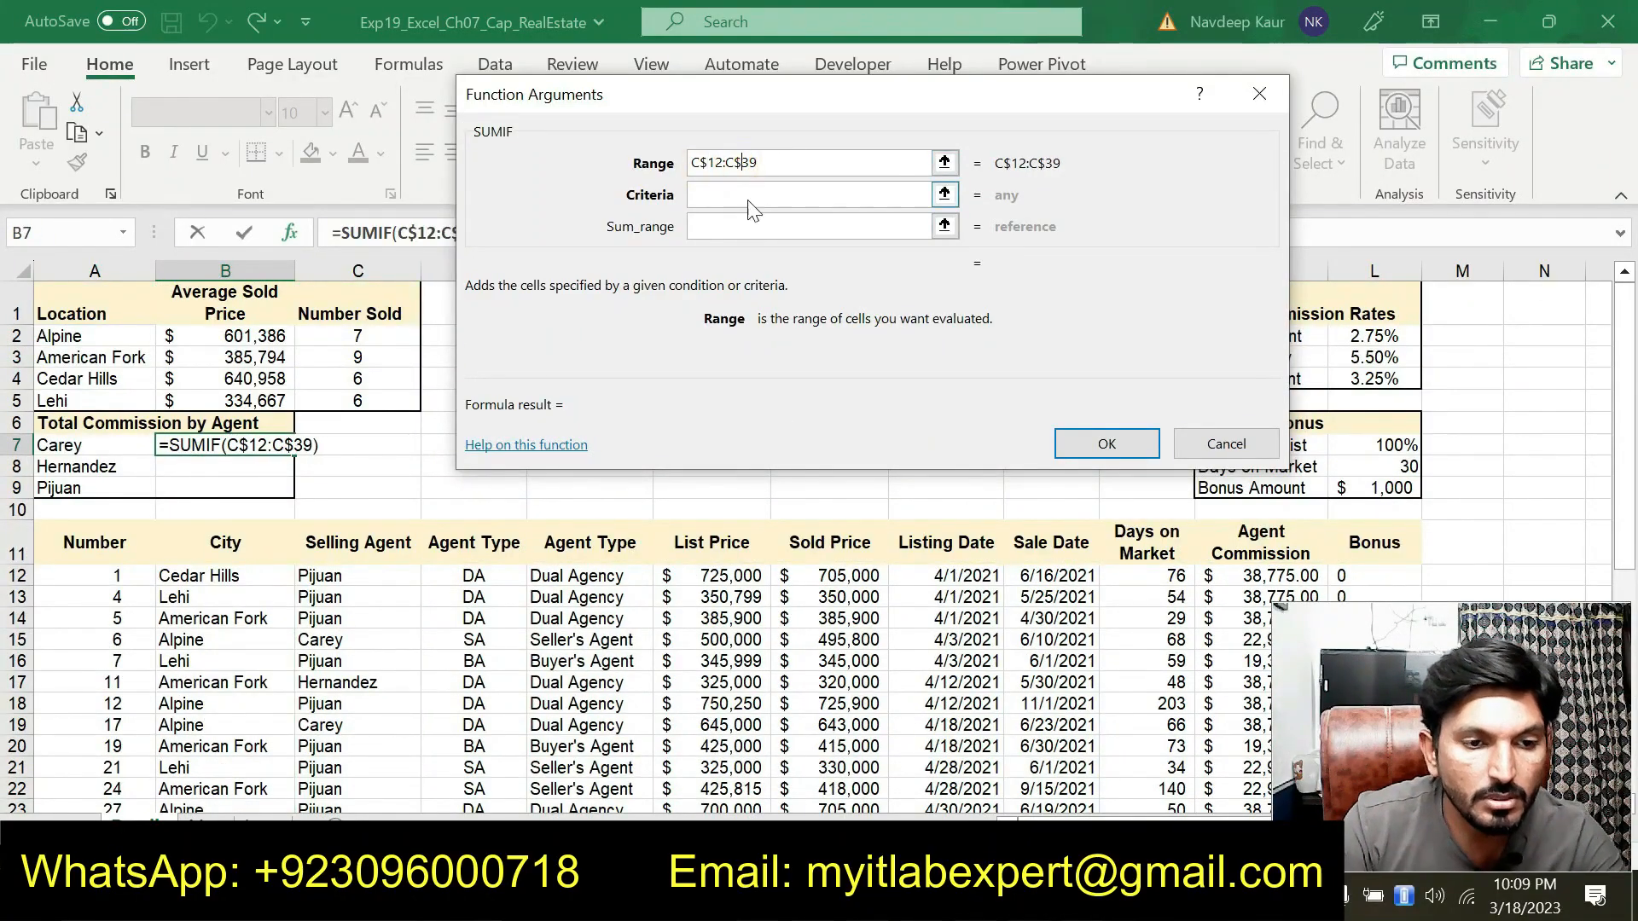
Set the SUMIF criteria to A7 and the sum range to the Agent Commission column as K$12:K$39, then confirm
left_click(755, 196)
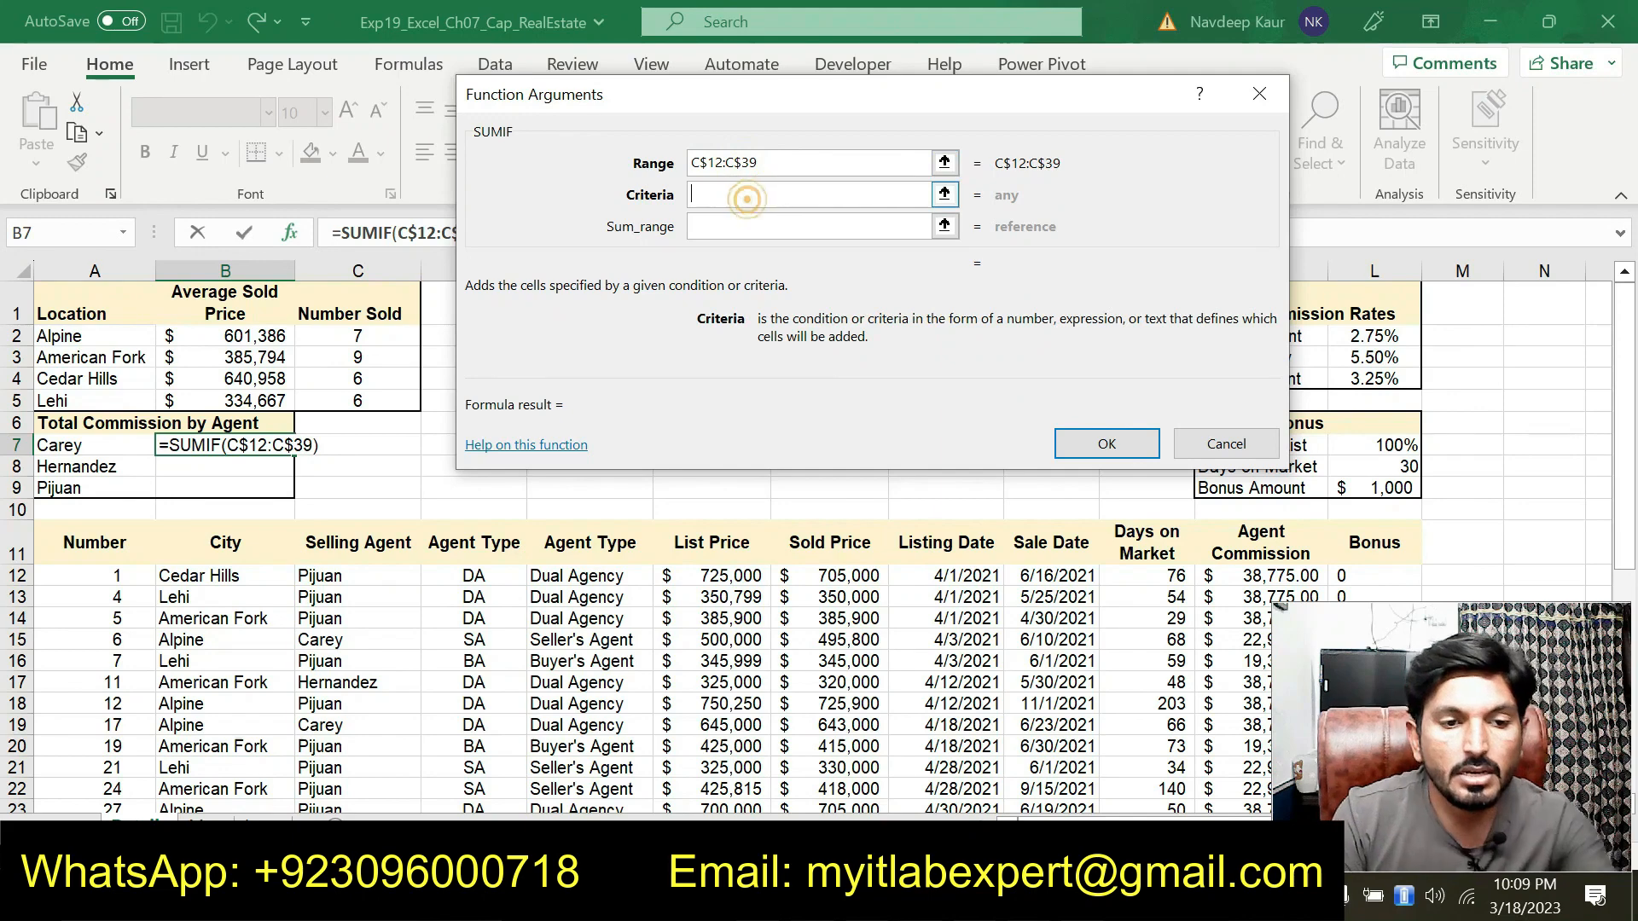
left_click(99, 445)
left_click(744, 227)
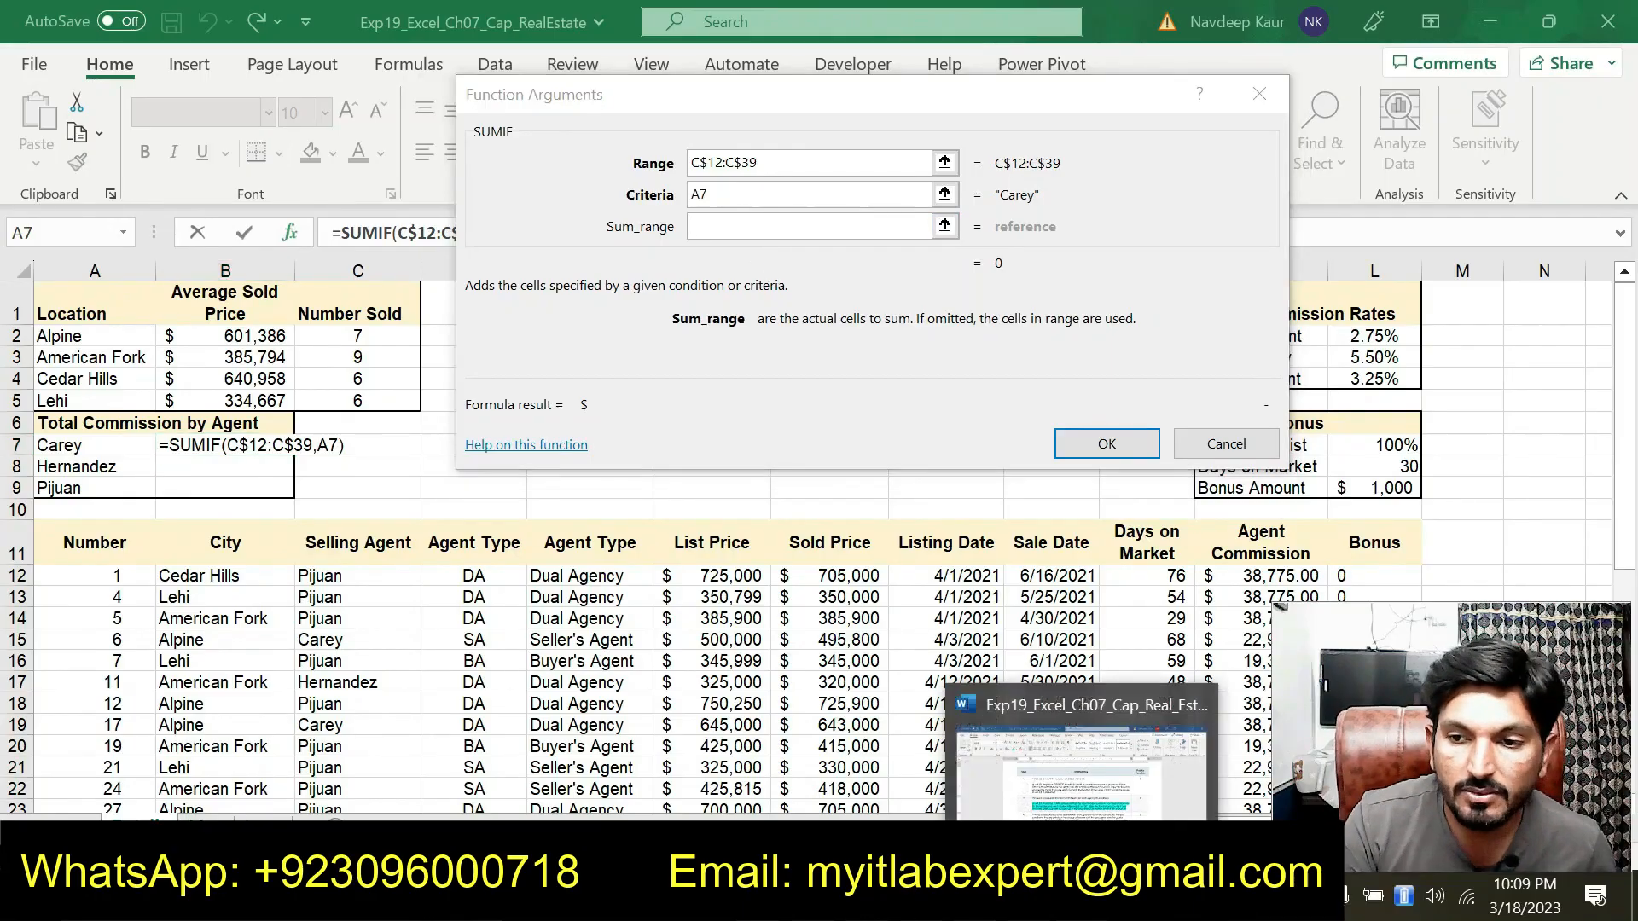
left_click(1081, 896)
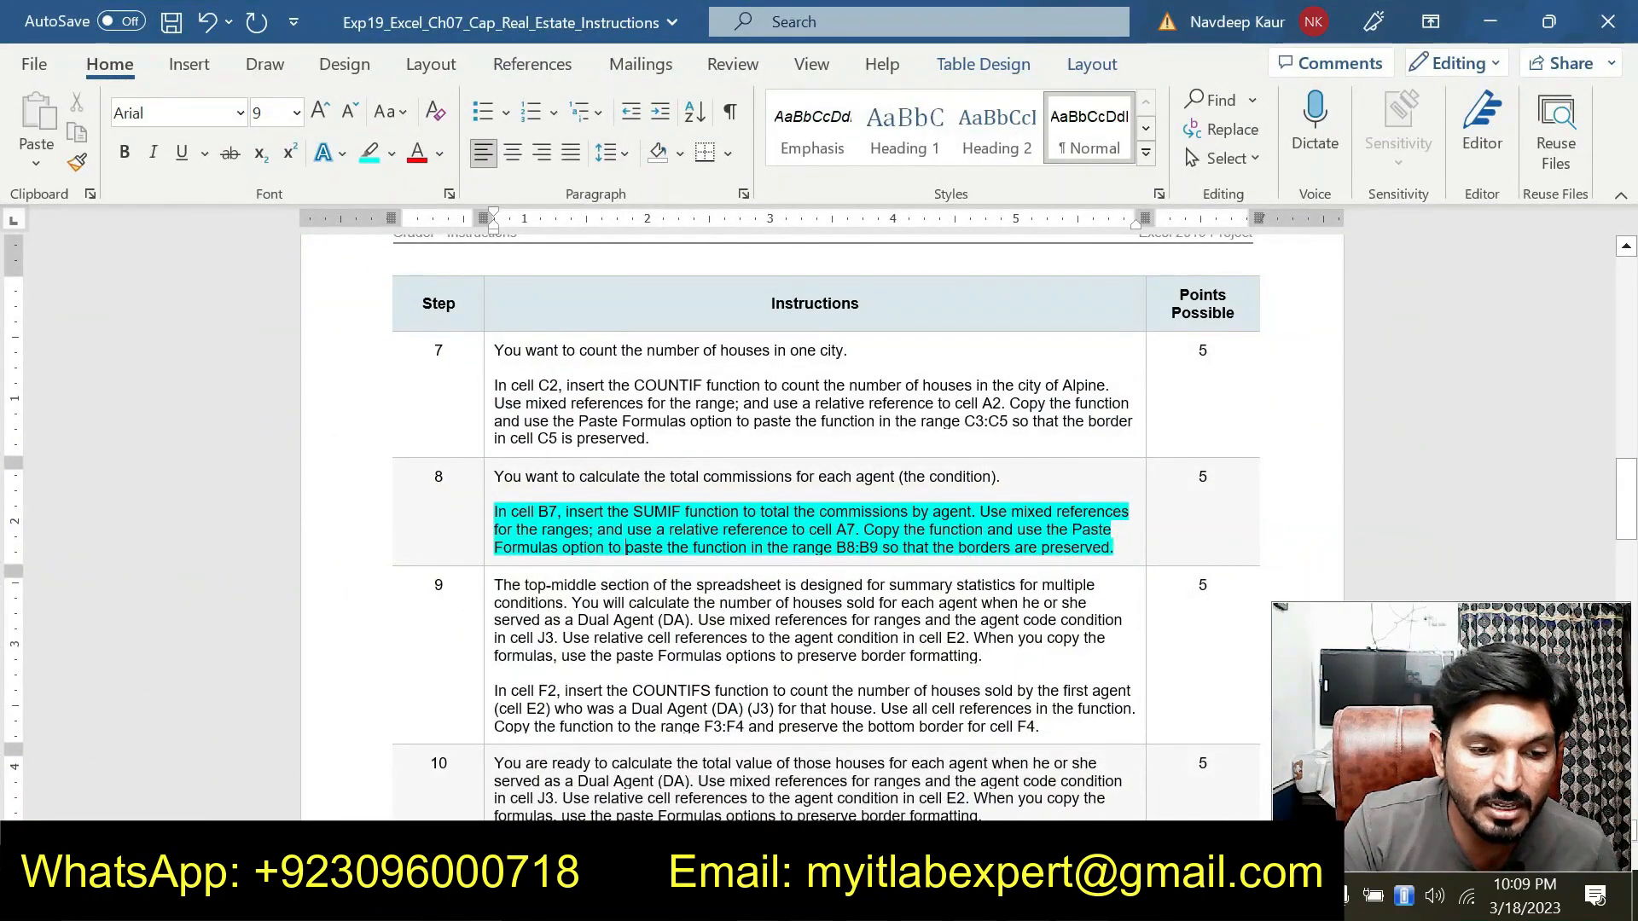
left_click(1034, 896)
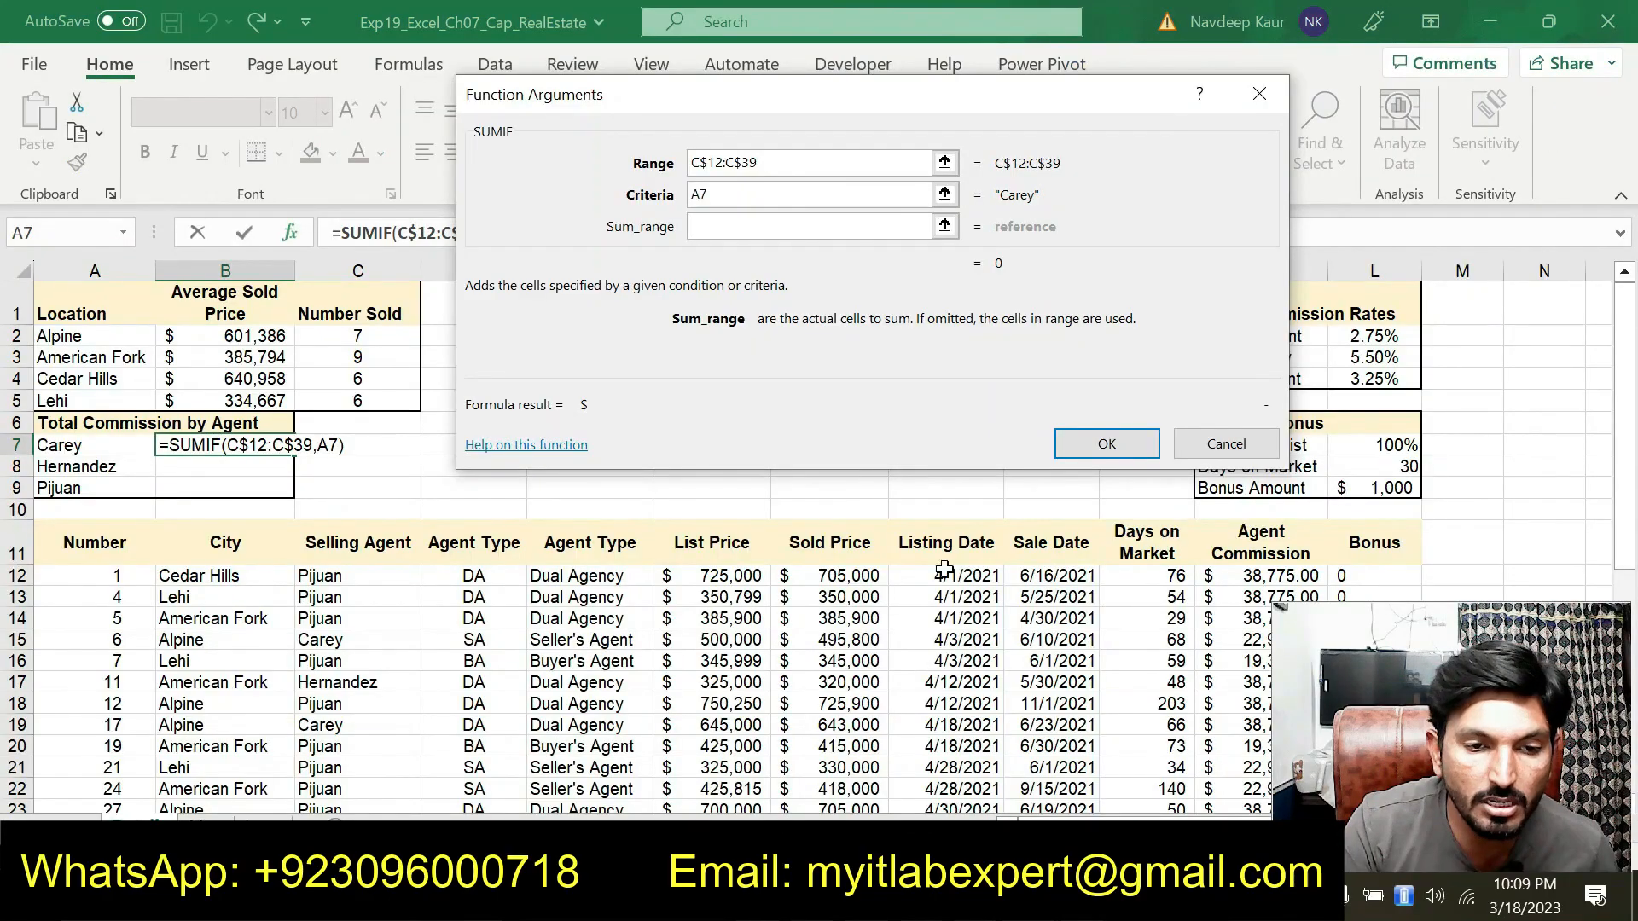
left_click_drag(901, 110, 507, 140)
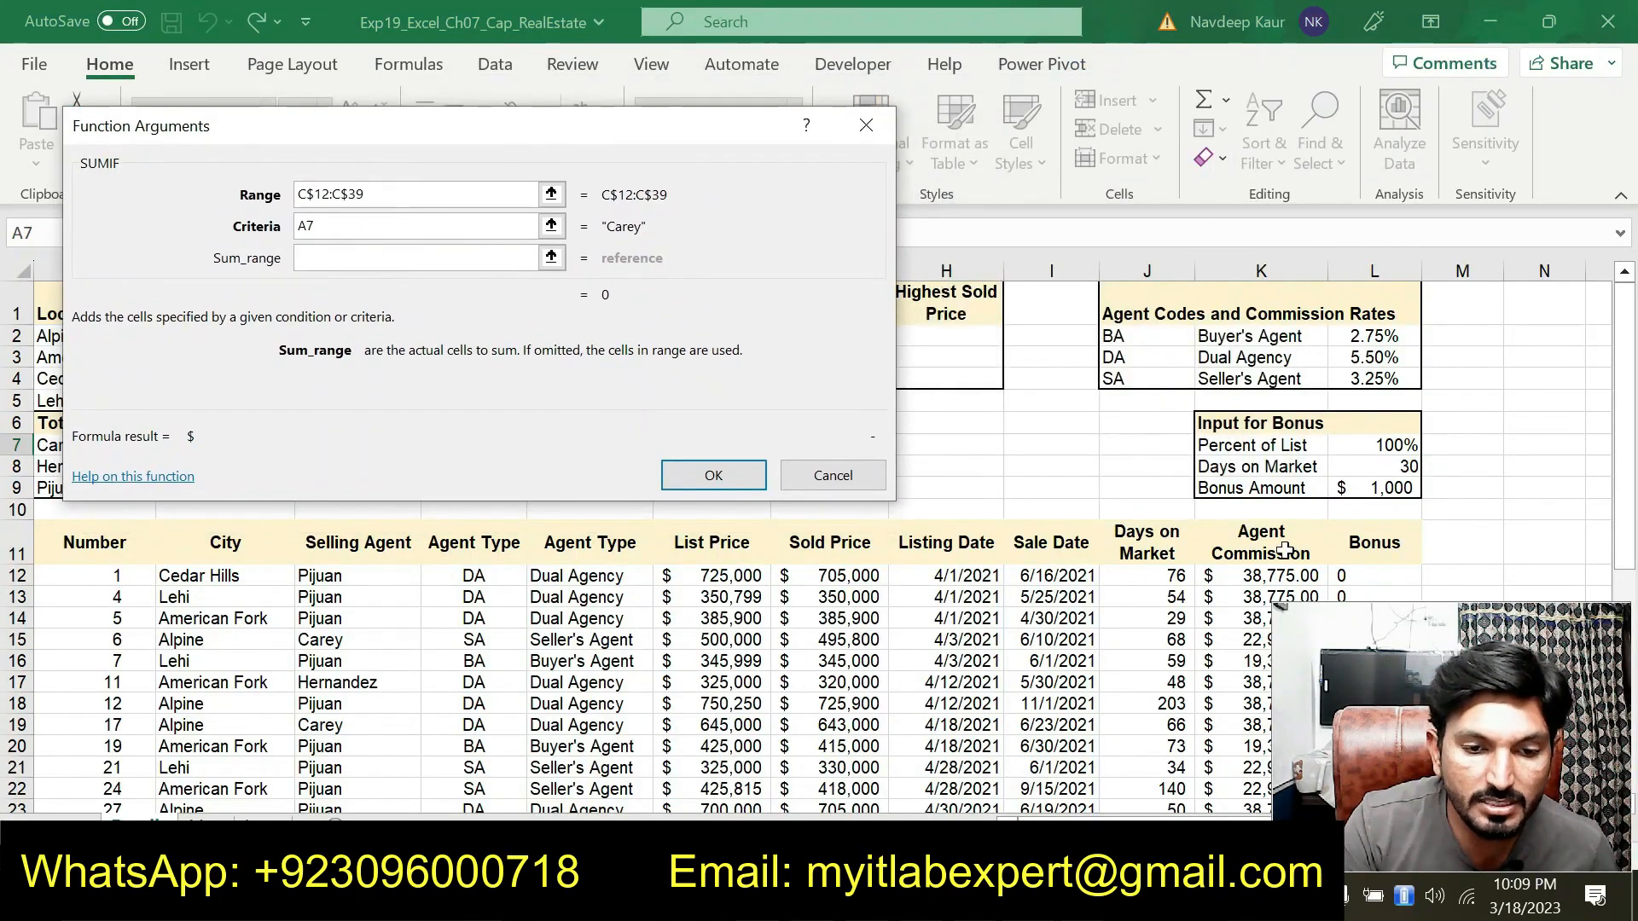
left_click_drag(1353, 731, 99, 692)
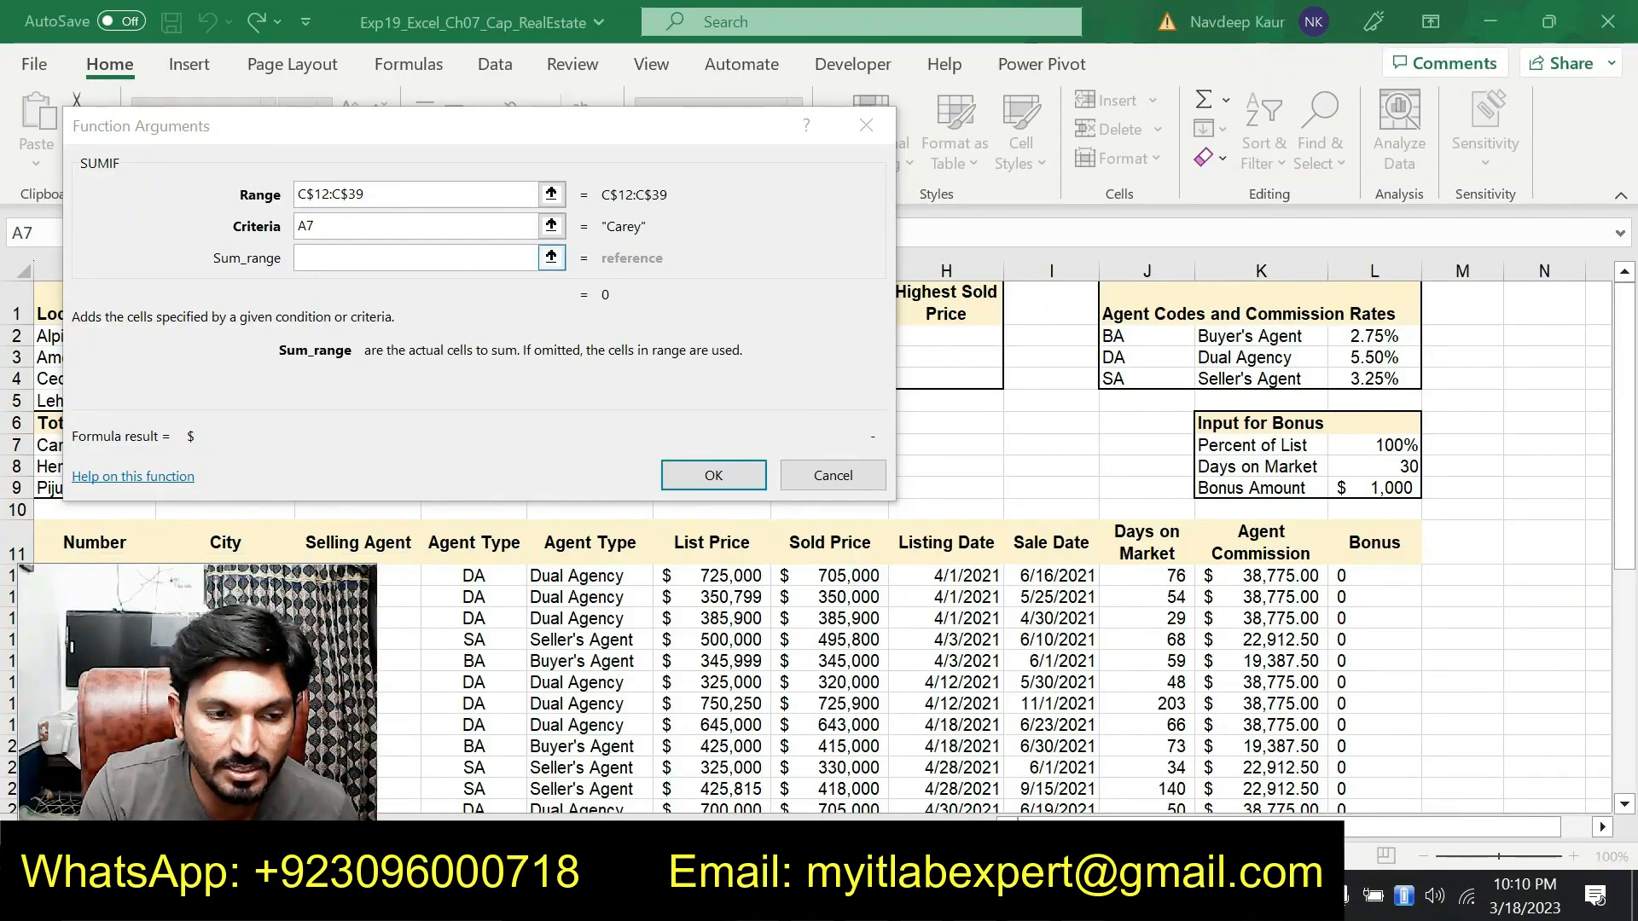
left_click_drag(1280, 578, 1277, 761)
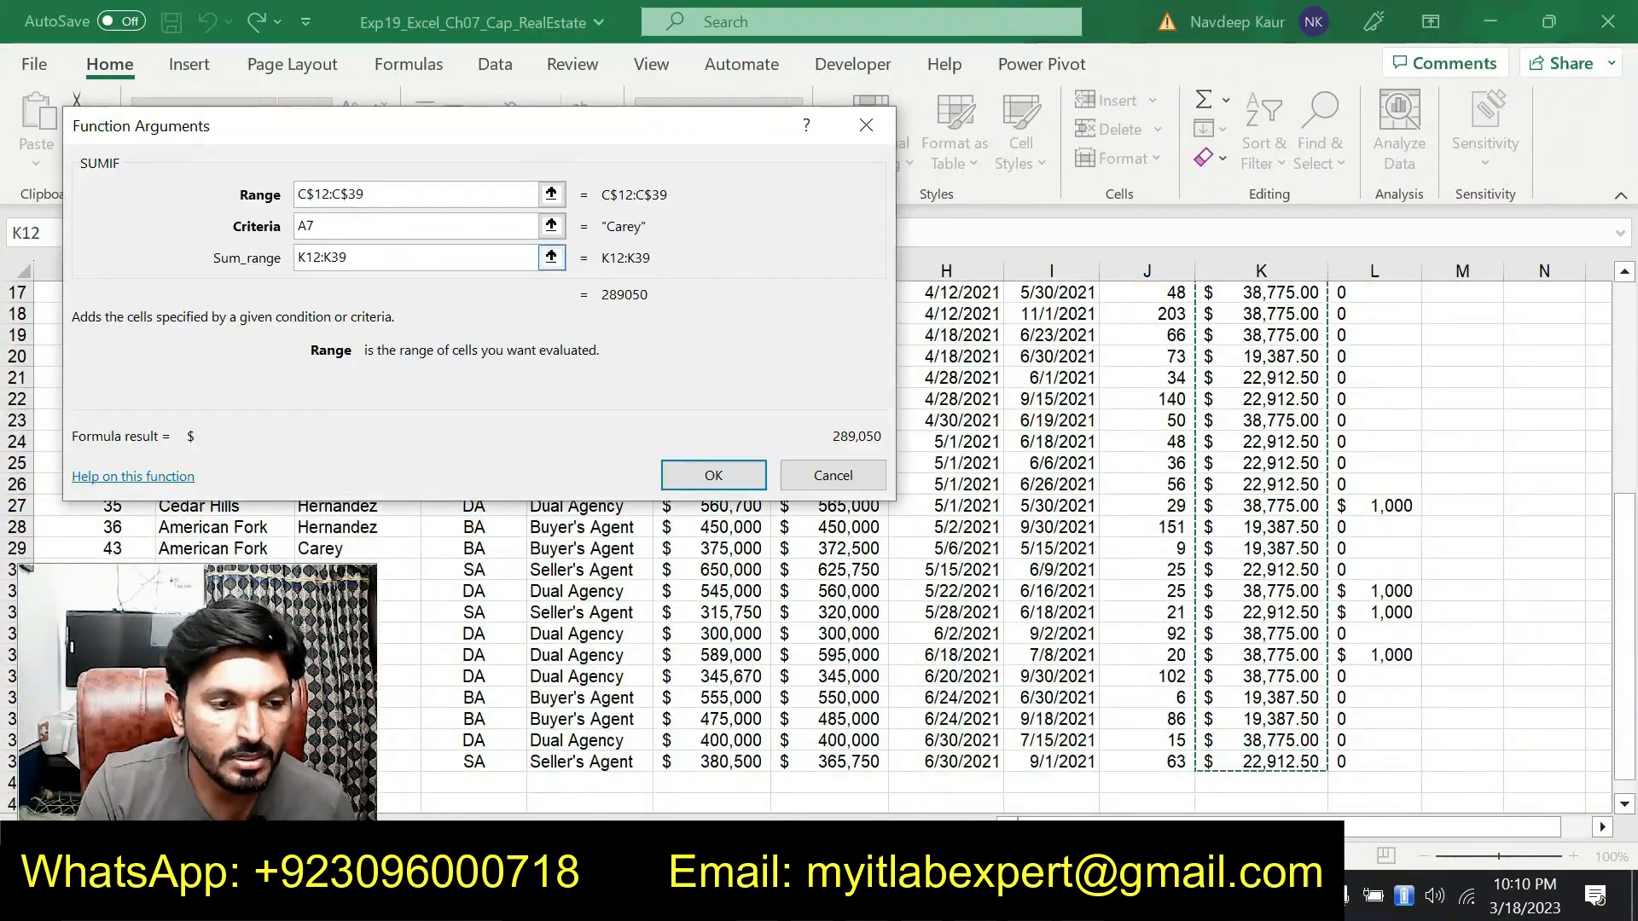
left_click(307, 259)
type("$")
left_click(342, 259)
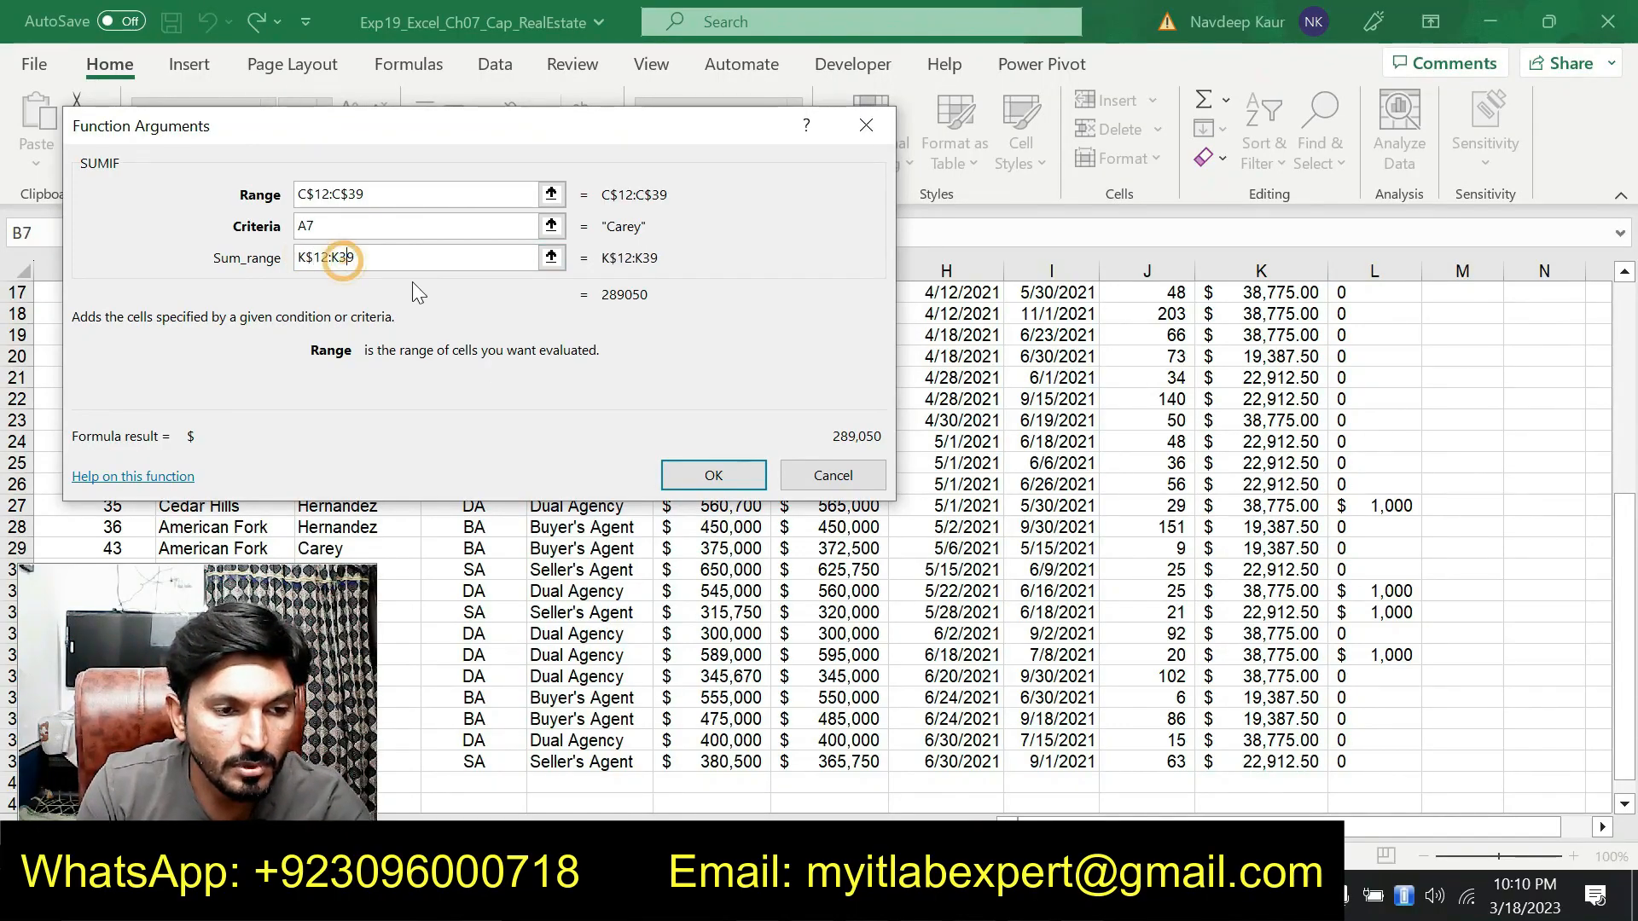
type("$")
left_click(674, 474)
Copy the formula in B7 and paste only its formulas into B8:B9 to preserve the borders
scroll(630, 522, "up", 2)
scroll(431, 446, "down", 1)
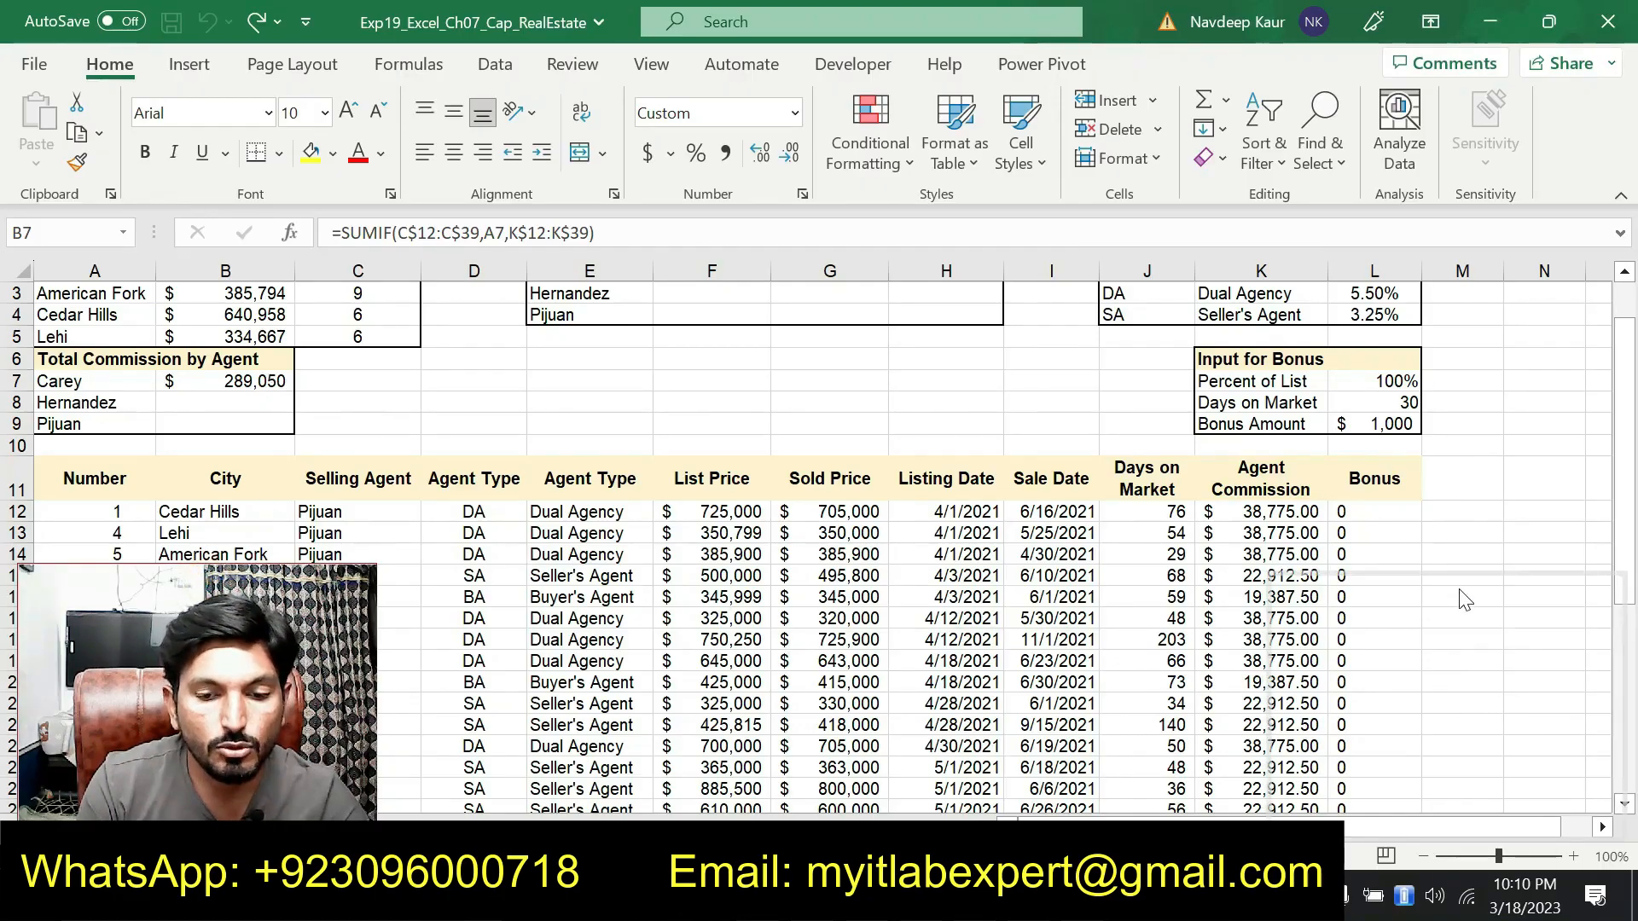
key("alt+Tab")
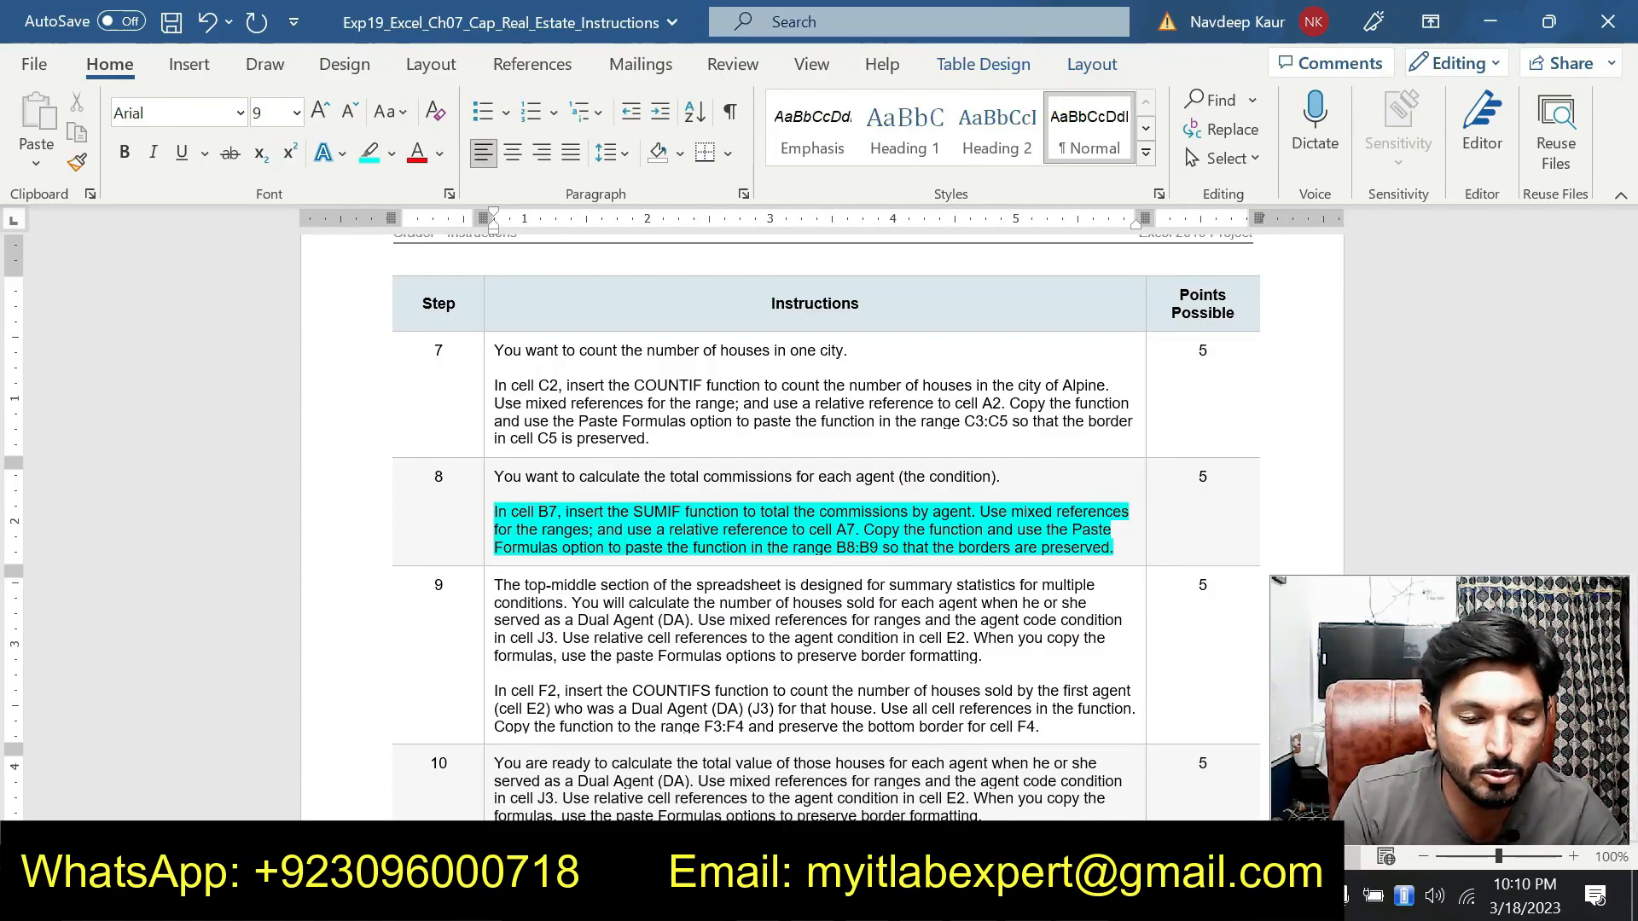
key("alt+Tab")
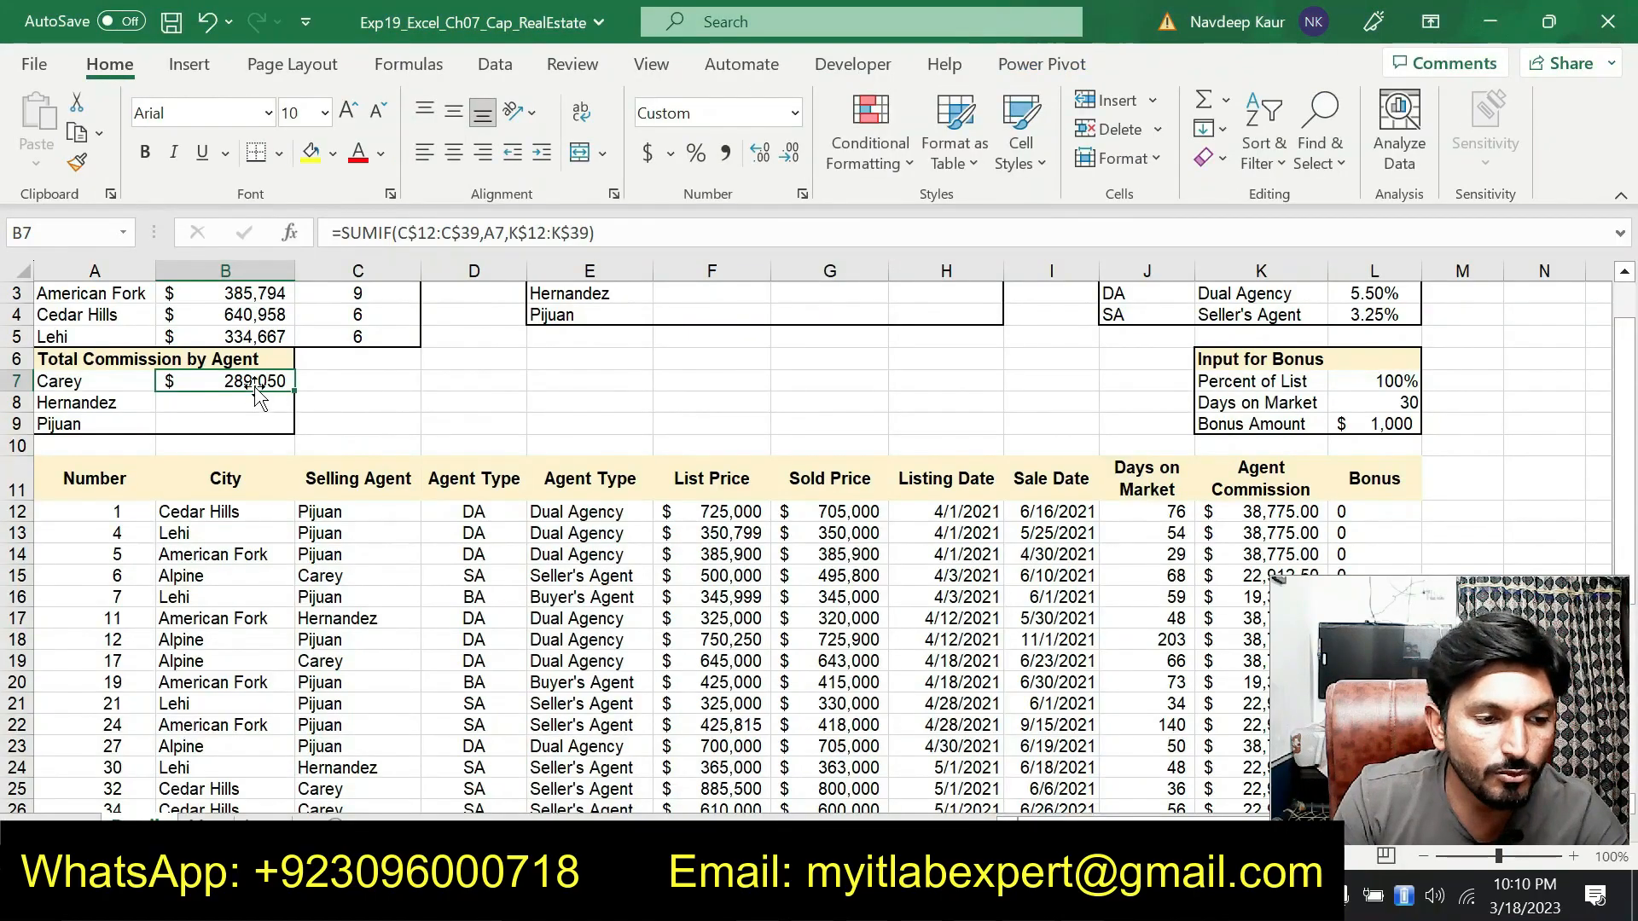
left_click(82, 134)
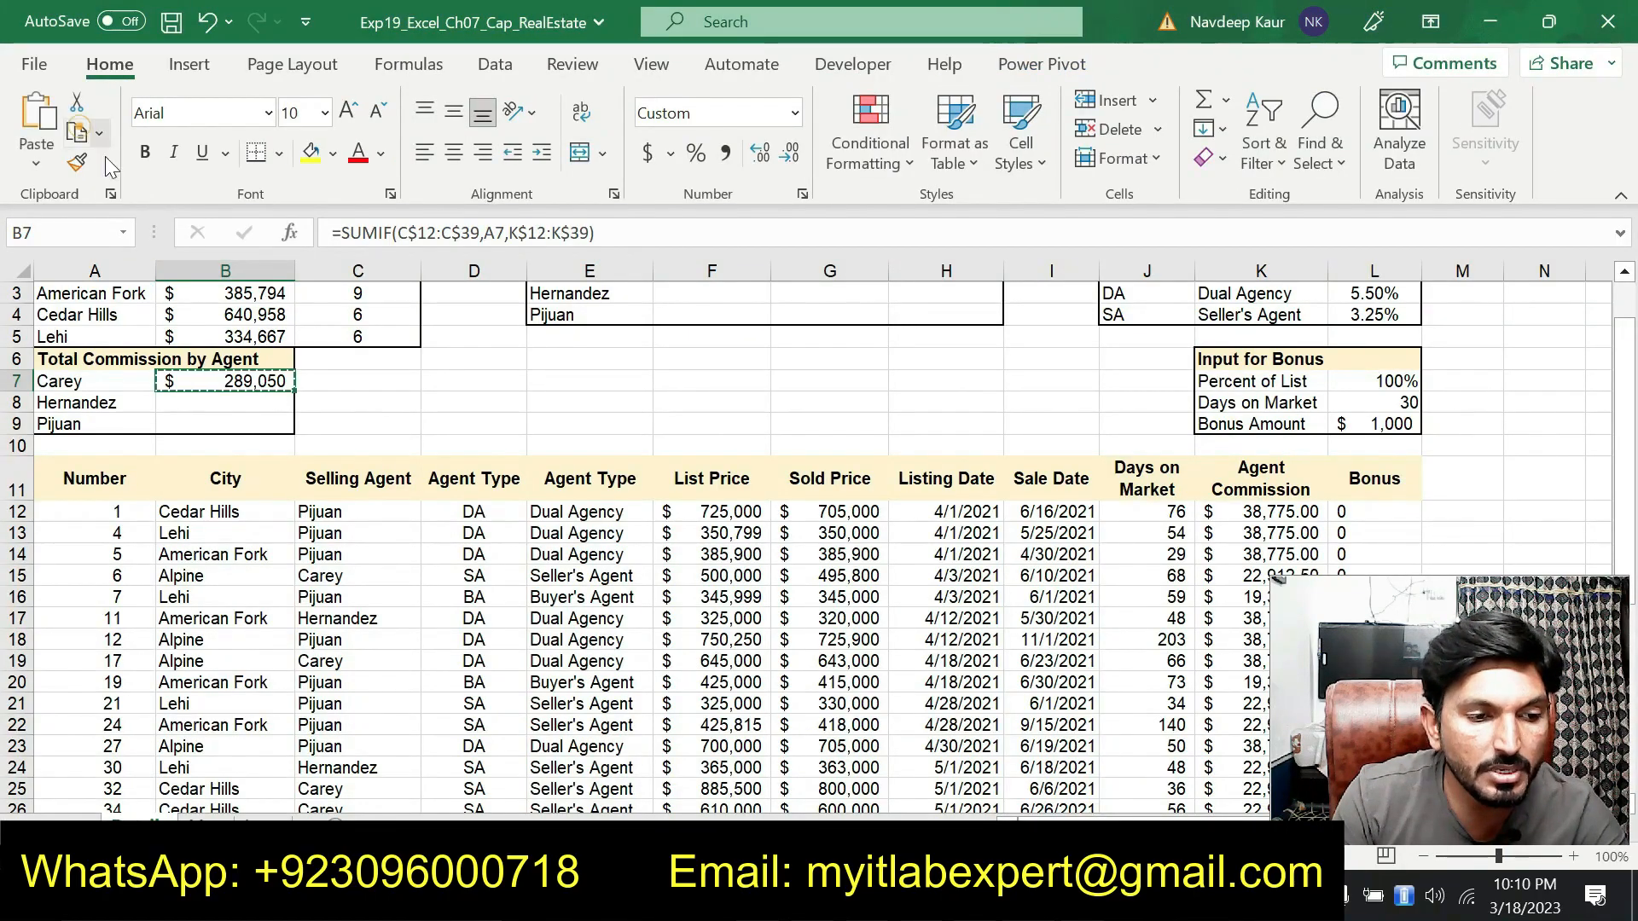
left_click_drag(226, 403, 243, 424)
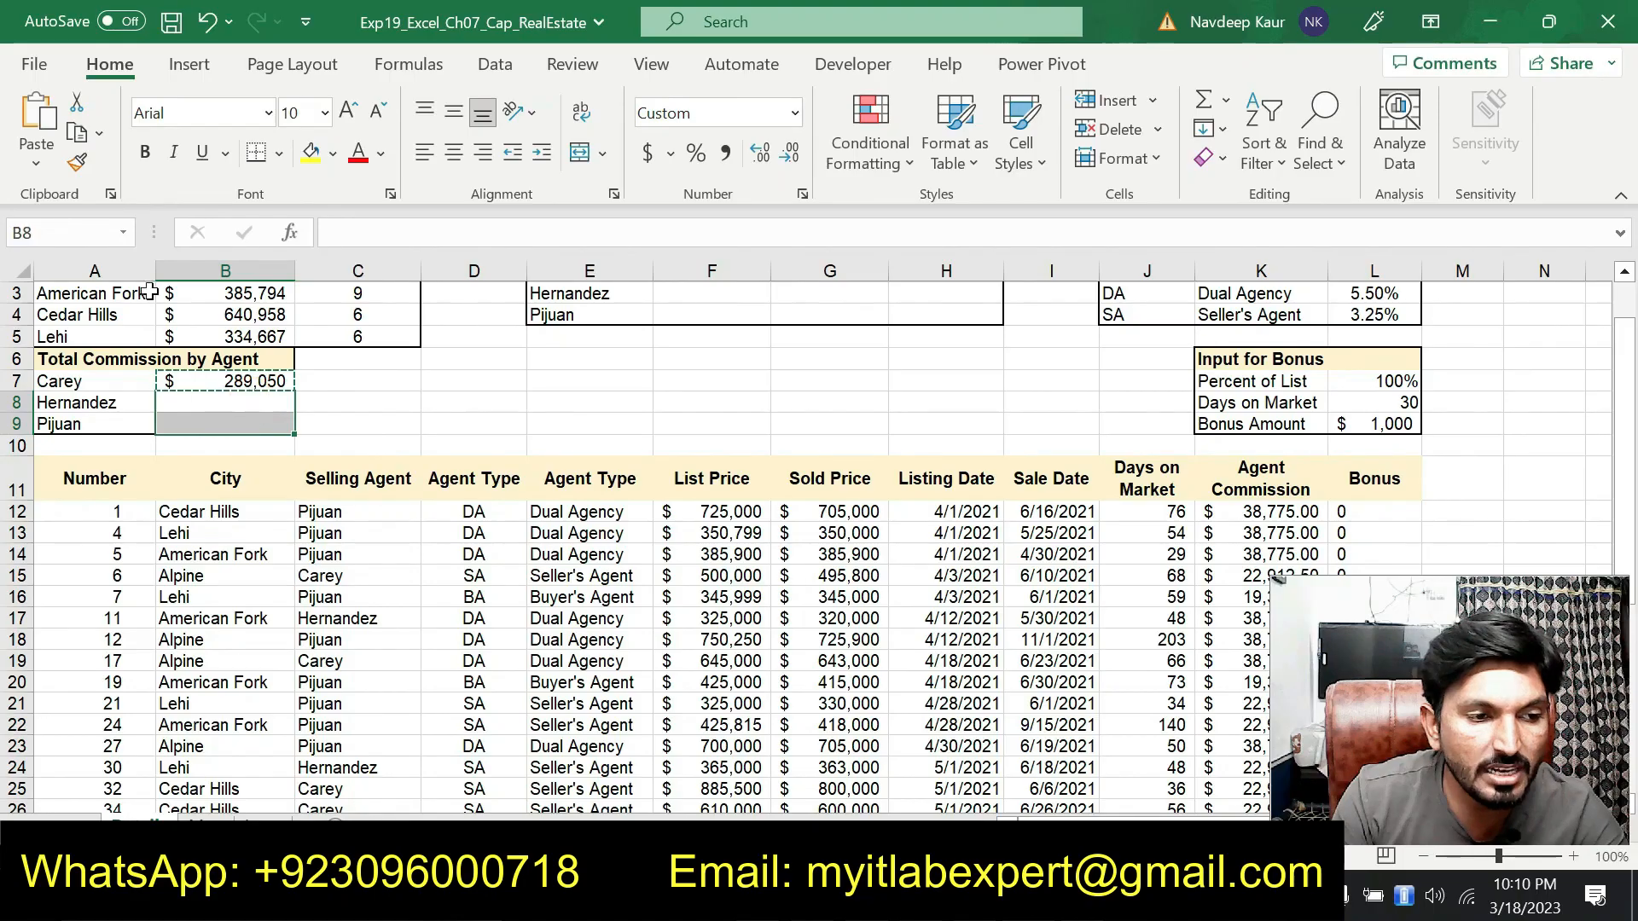
left_click(35, 162)
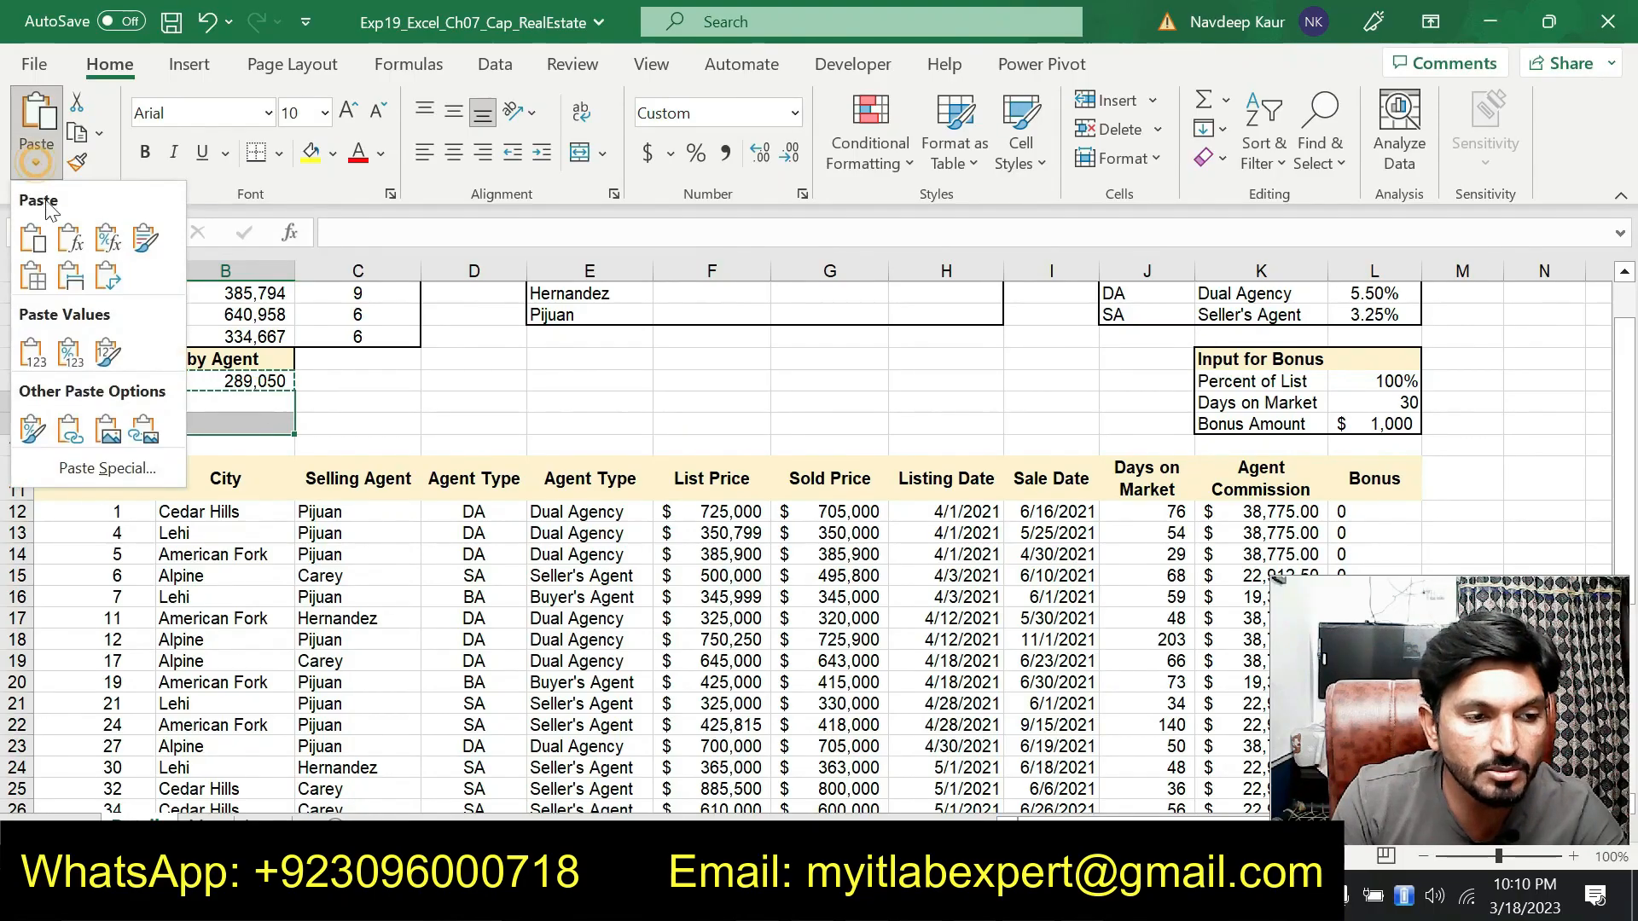
left_click(70, 239)
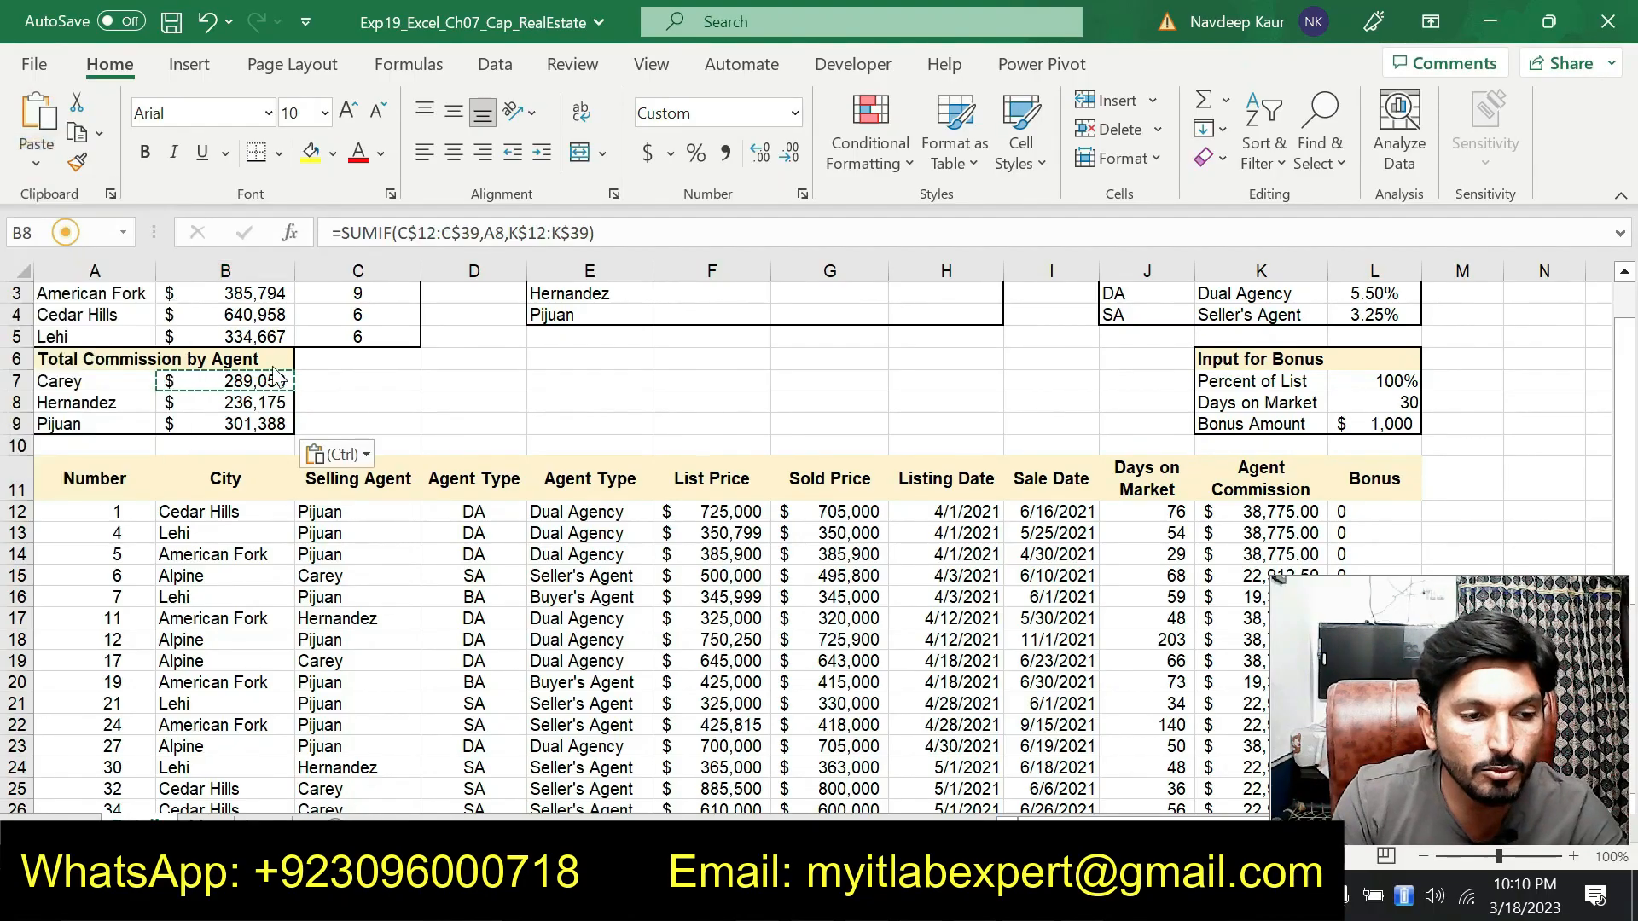
key("Escape")
left_click(455, 444)
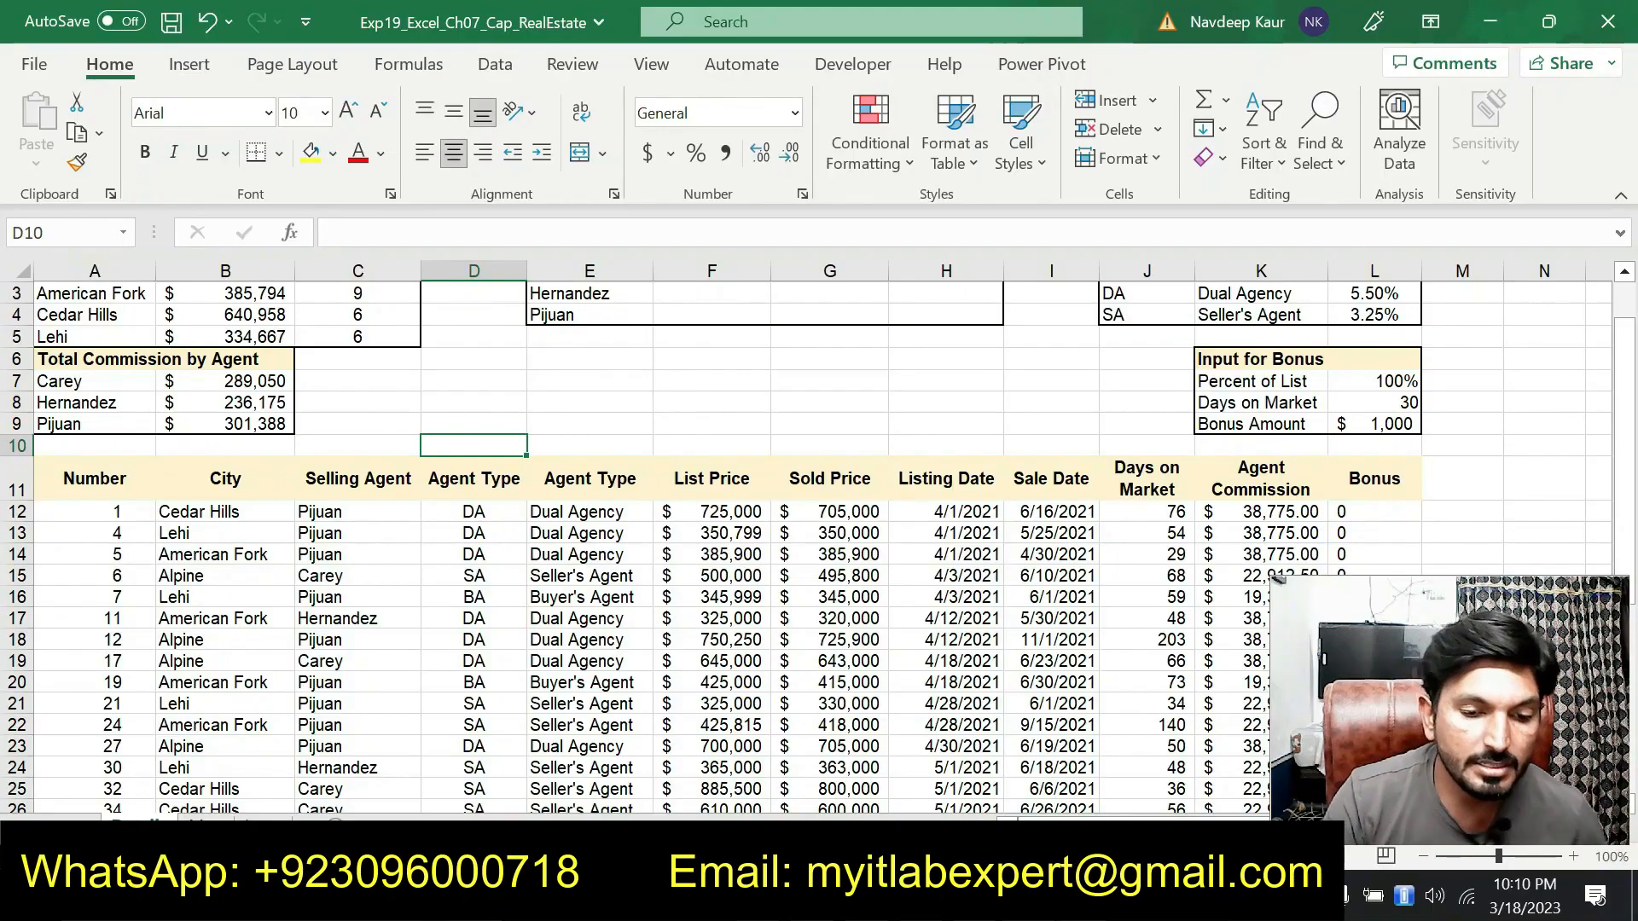
In the instructions document, remove the highlight from the step 8 SUMIF instructions
key("alt+Tab")
left_click_drag(1130, 555, 503, 511)
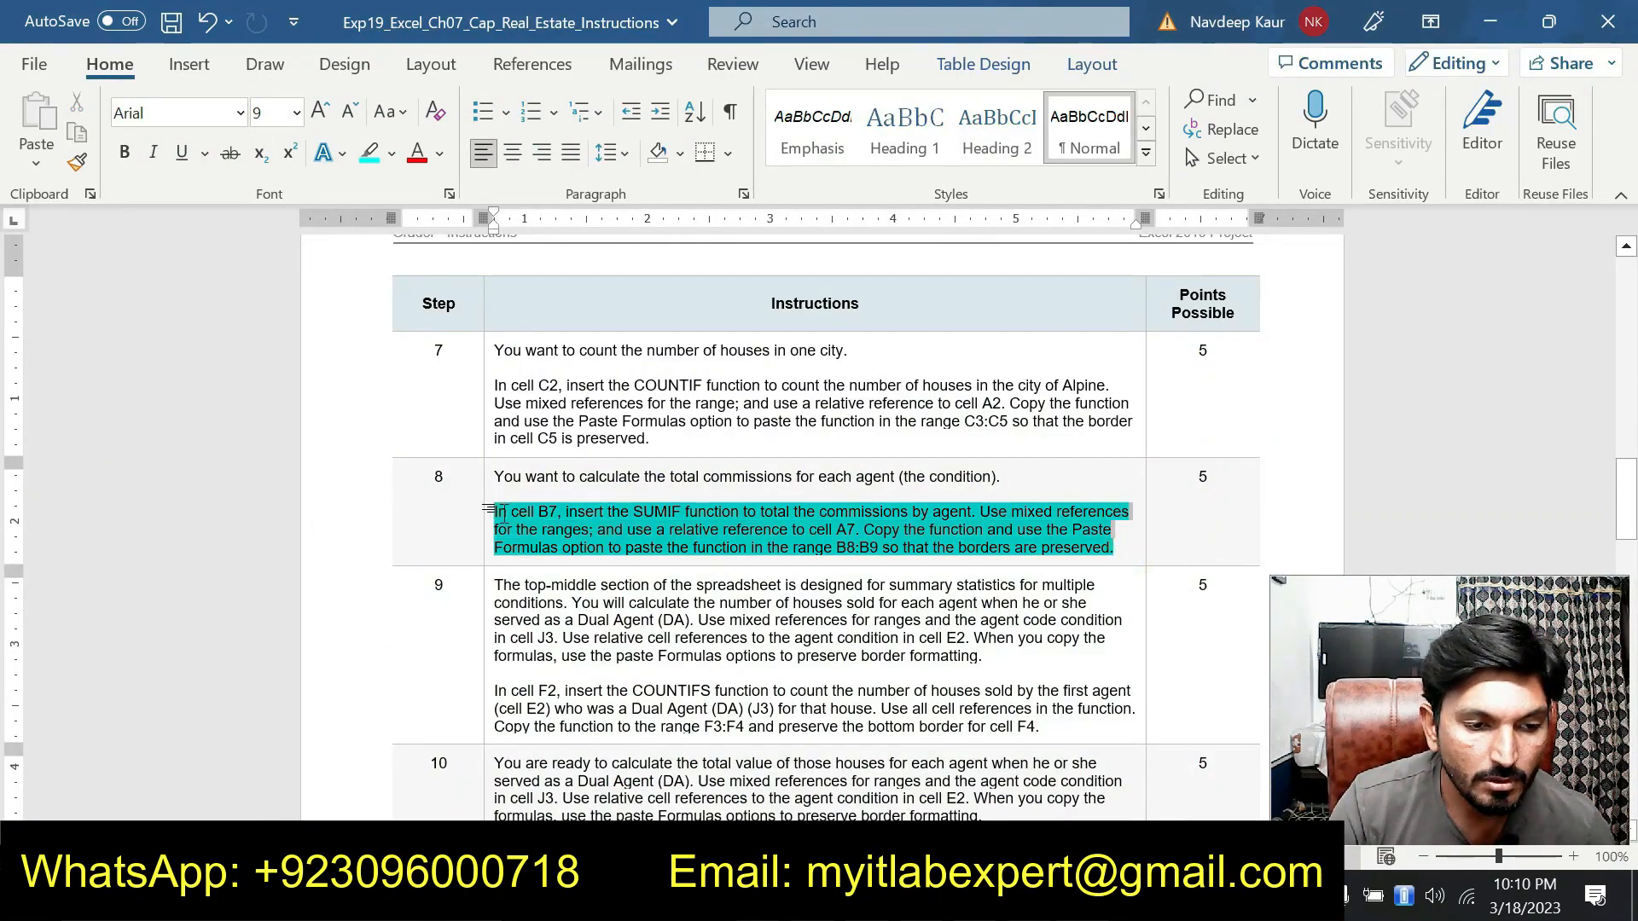
left_click(600, 471)
Highlight the step 9 COUNTIFS instructions for cell F2
scroll(601, 471, "down", 2)
scroll(780, 529, "down", 3)
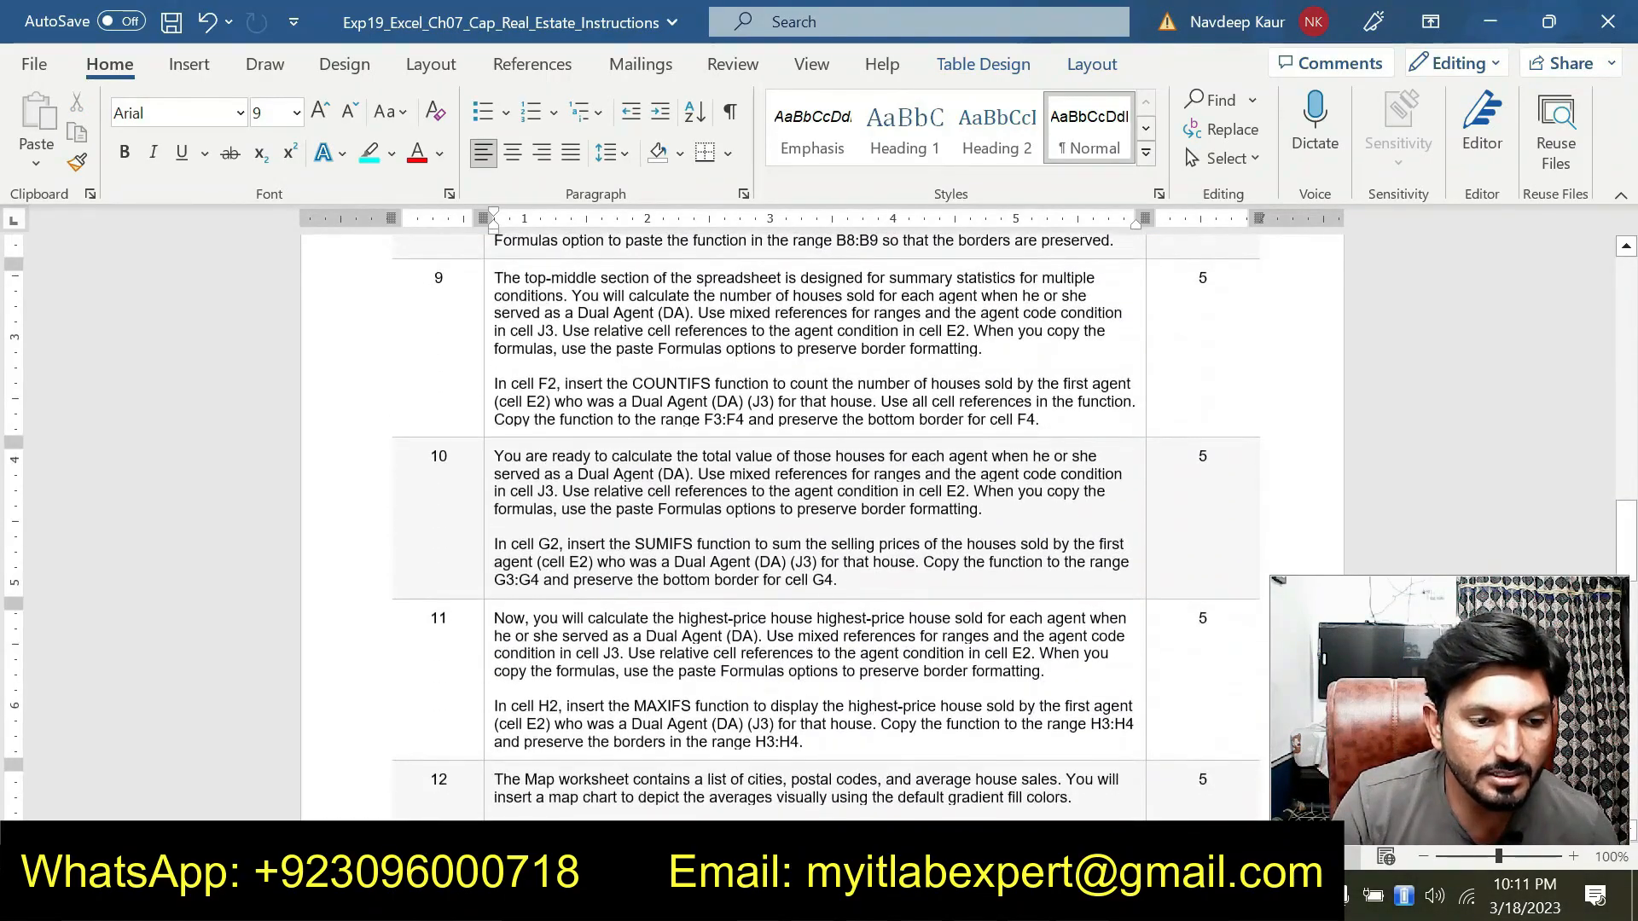
mouse_move(488, 384)
left_mouse_down()
mouse_move(499, 453)
mouse_move(1037, 422)
mouse_move(494, 384)
left_mouse_up()
left_click(1042, 420)
left_click(602, 358)
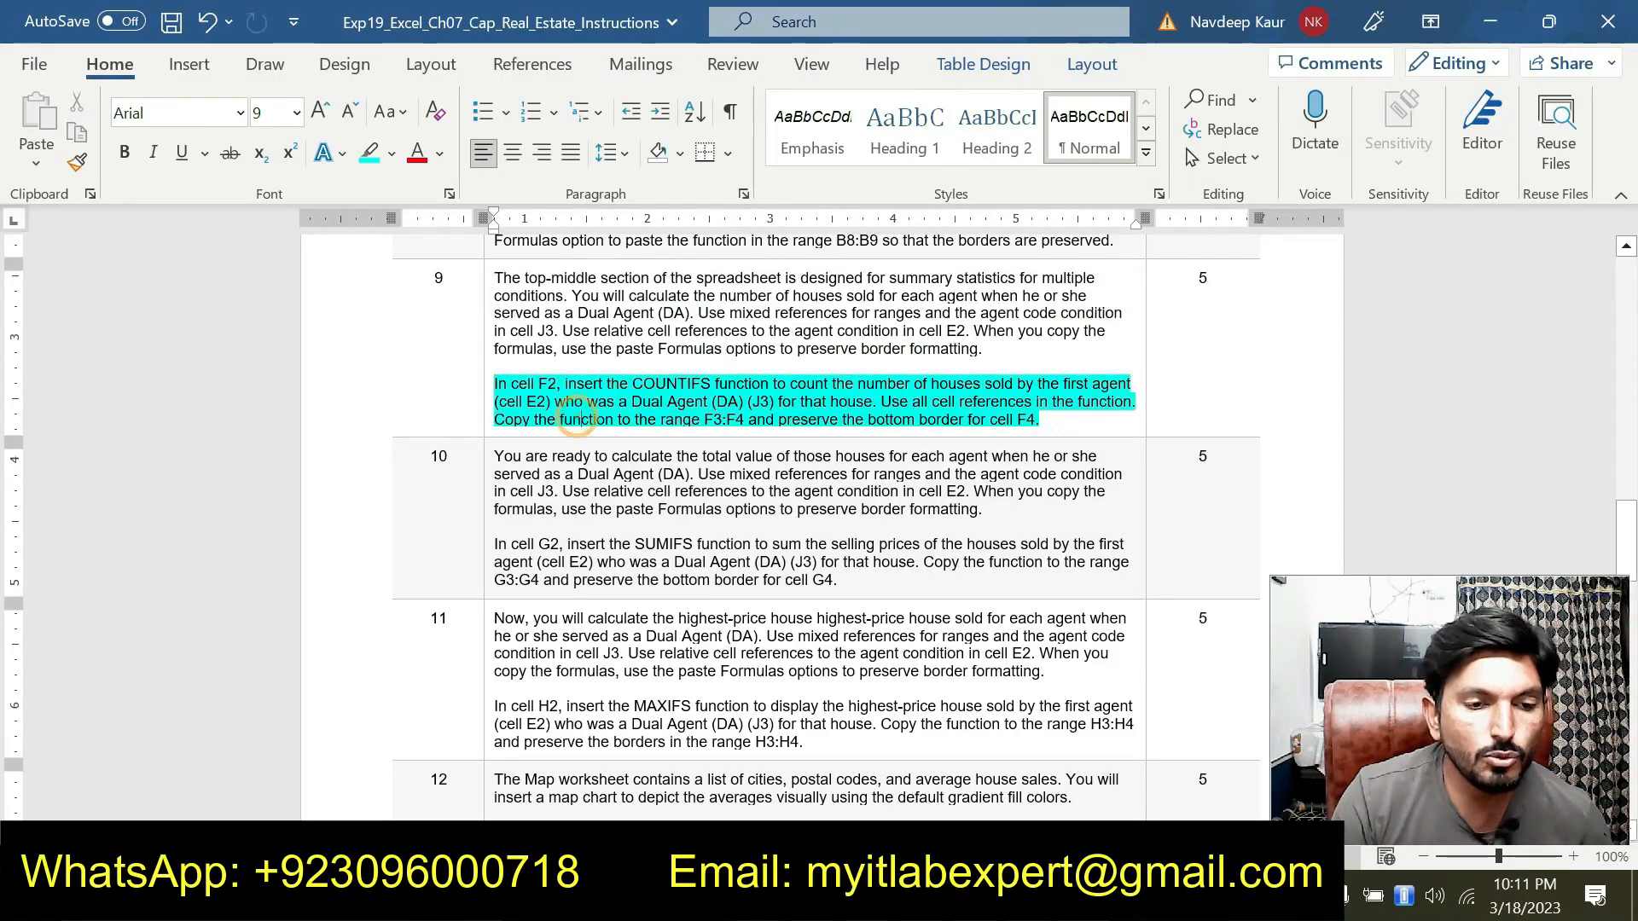
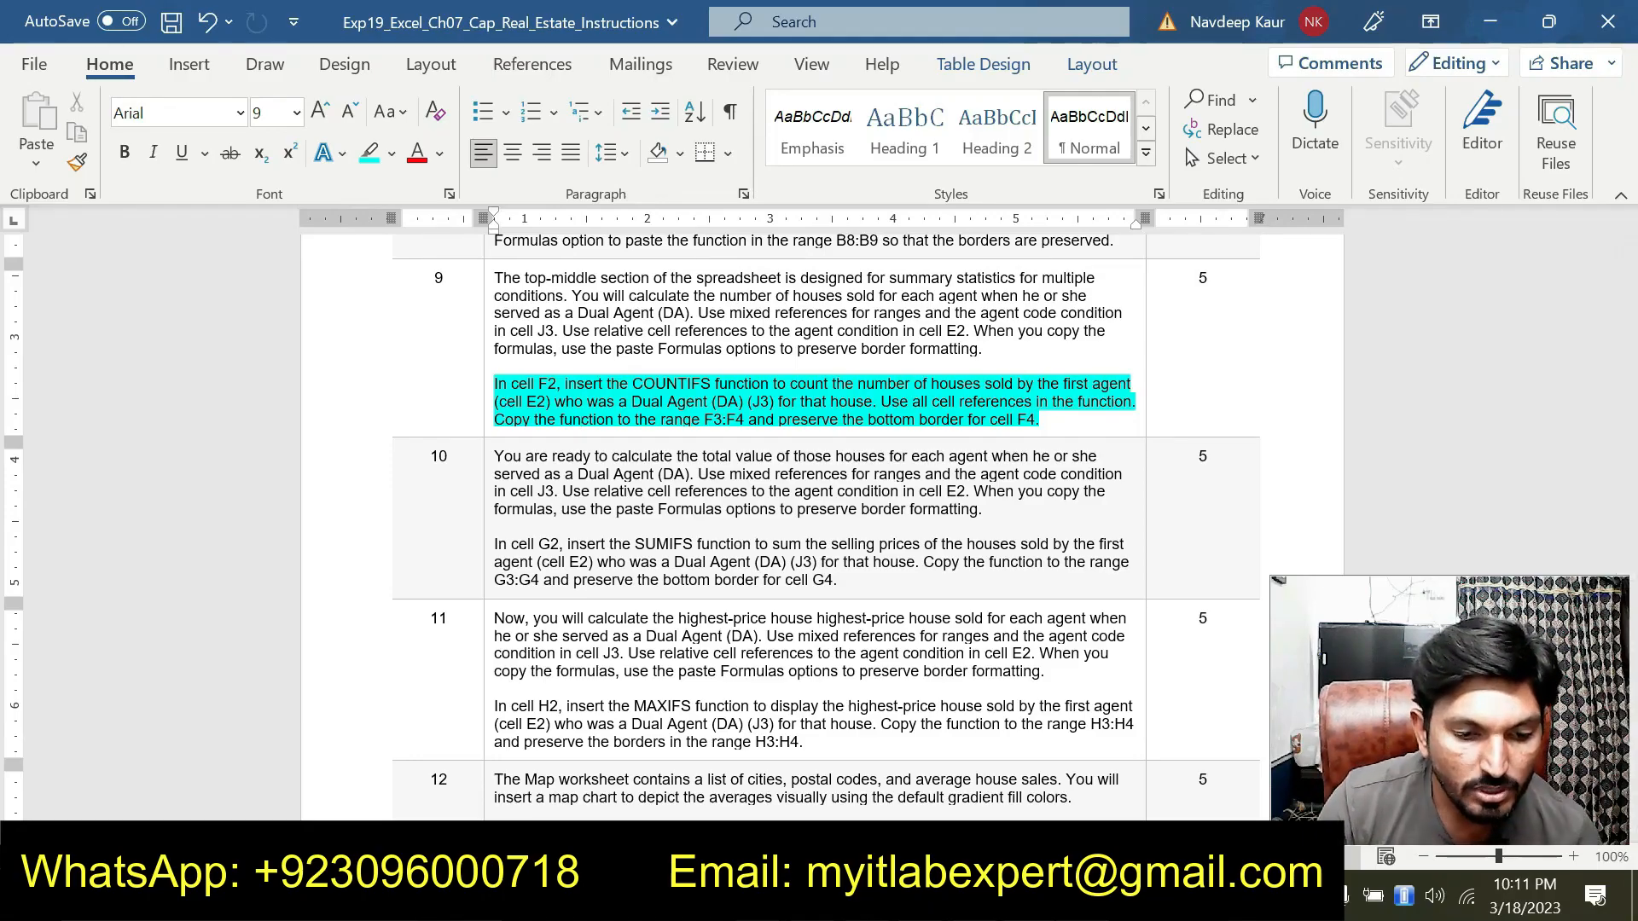
Start a COUNTIFS function in cell F2 and open its Function Arguments dialog
key("alt+Tab")
scroll(761, 433, "up", 1)
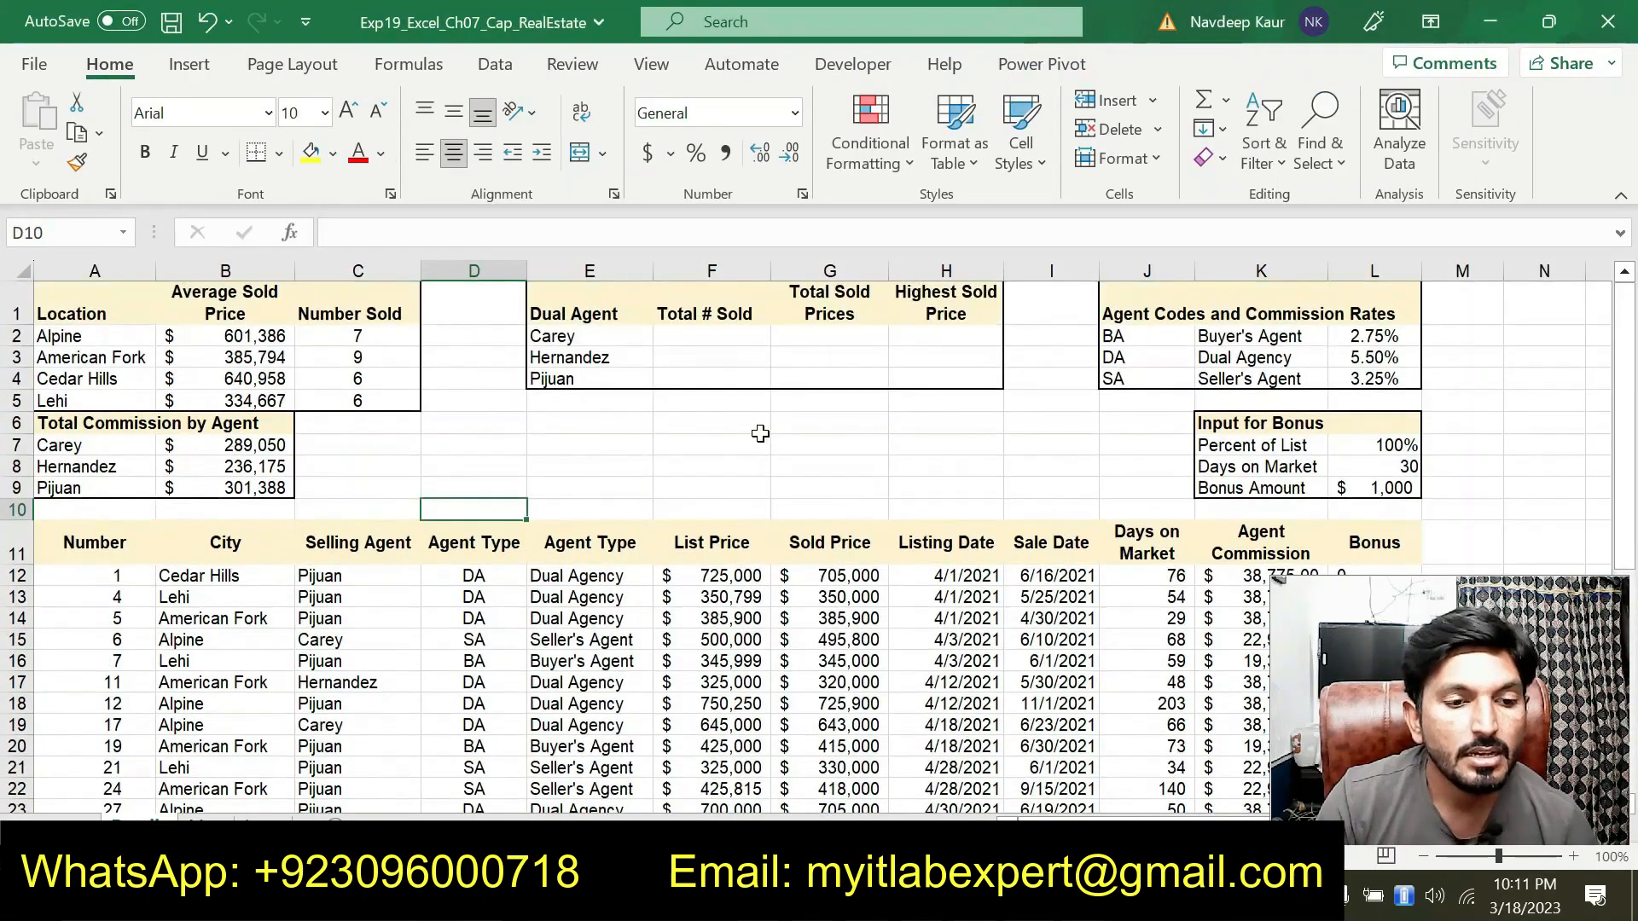
left_click(718, 336)
type("=")
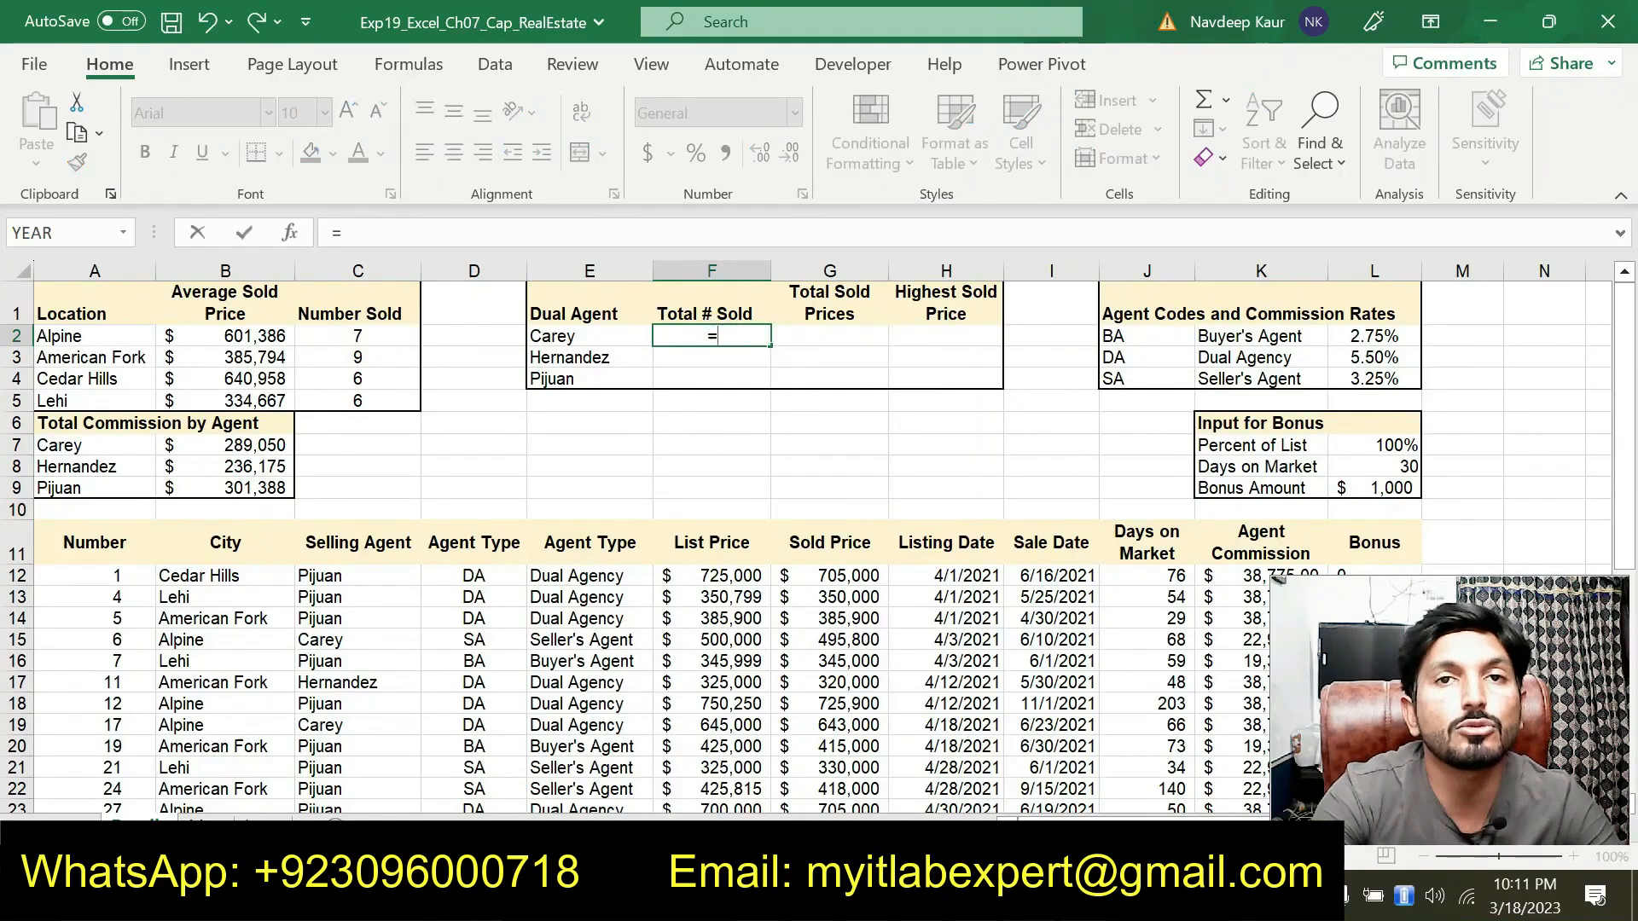
type("COUNT")
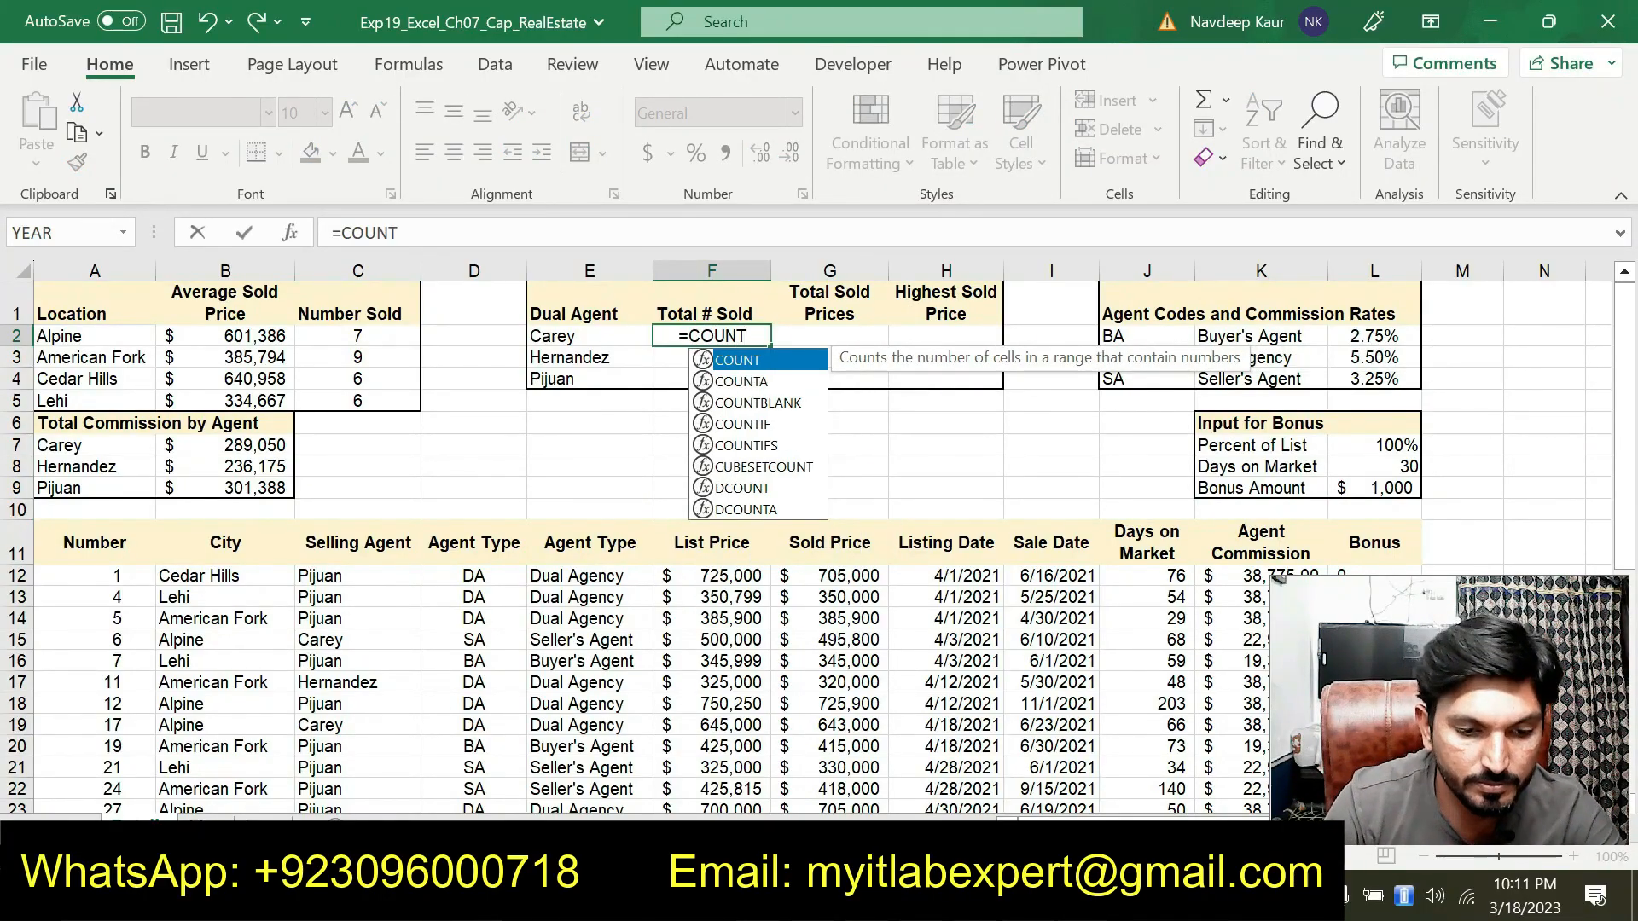
key("alt+Tab")
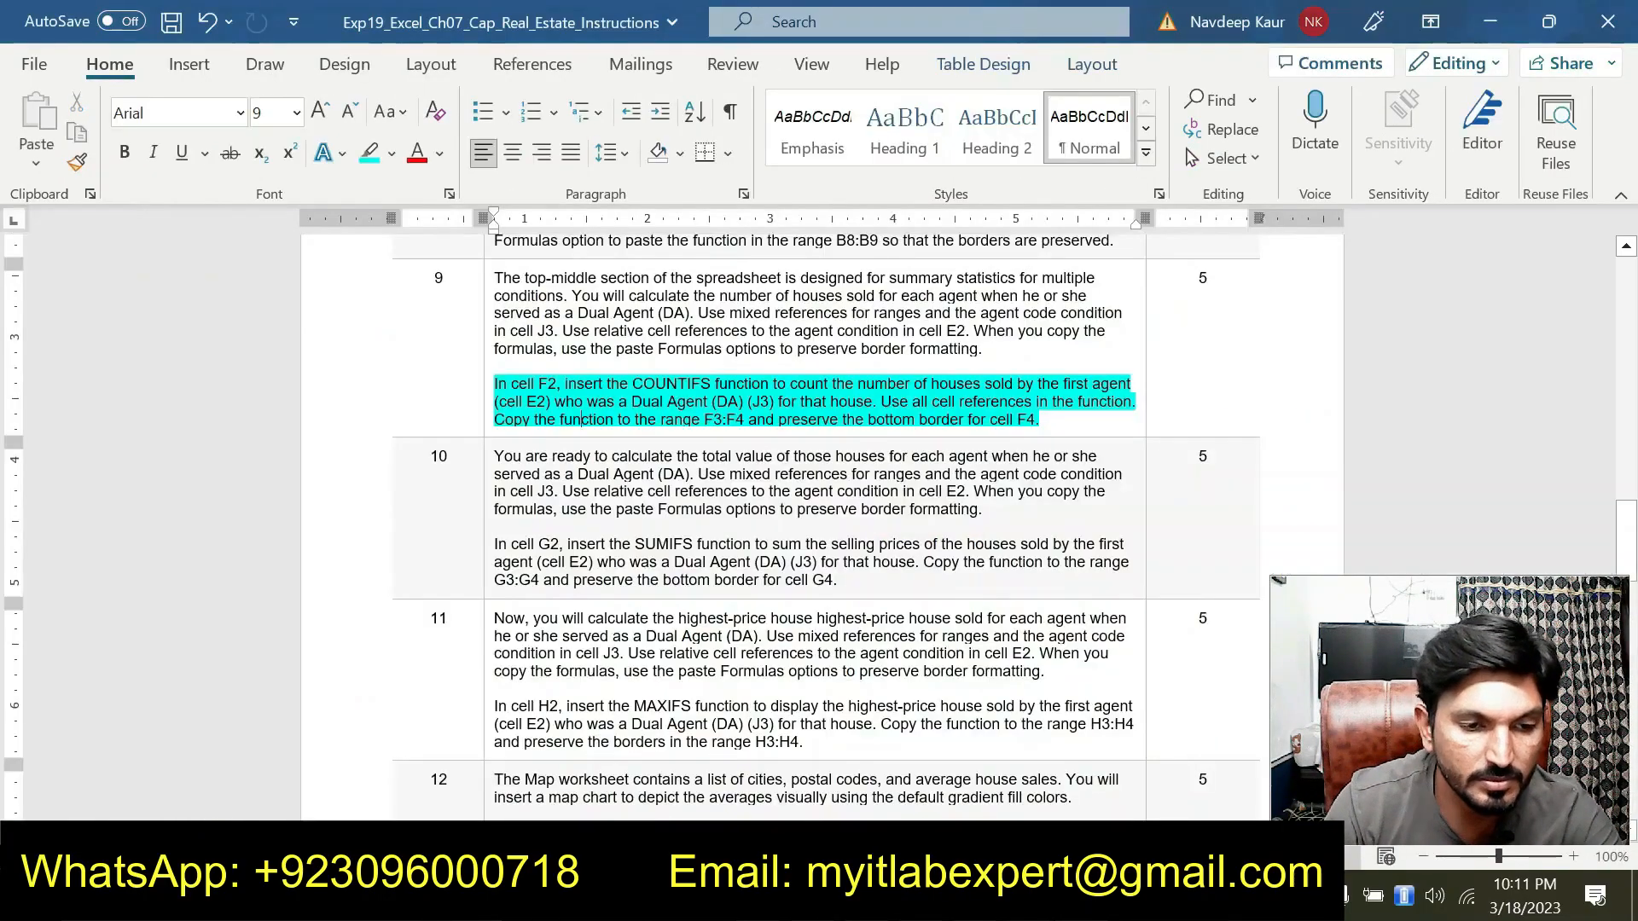
key("alt+Tab")
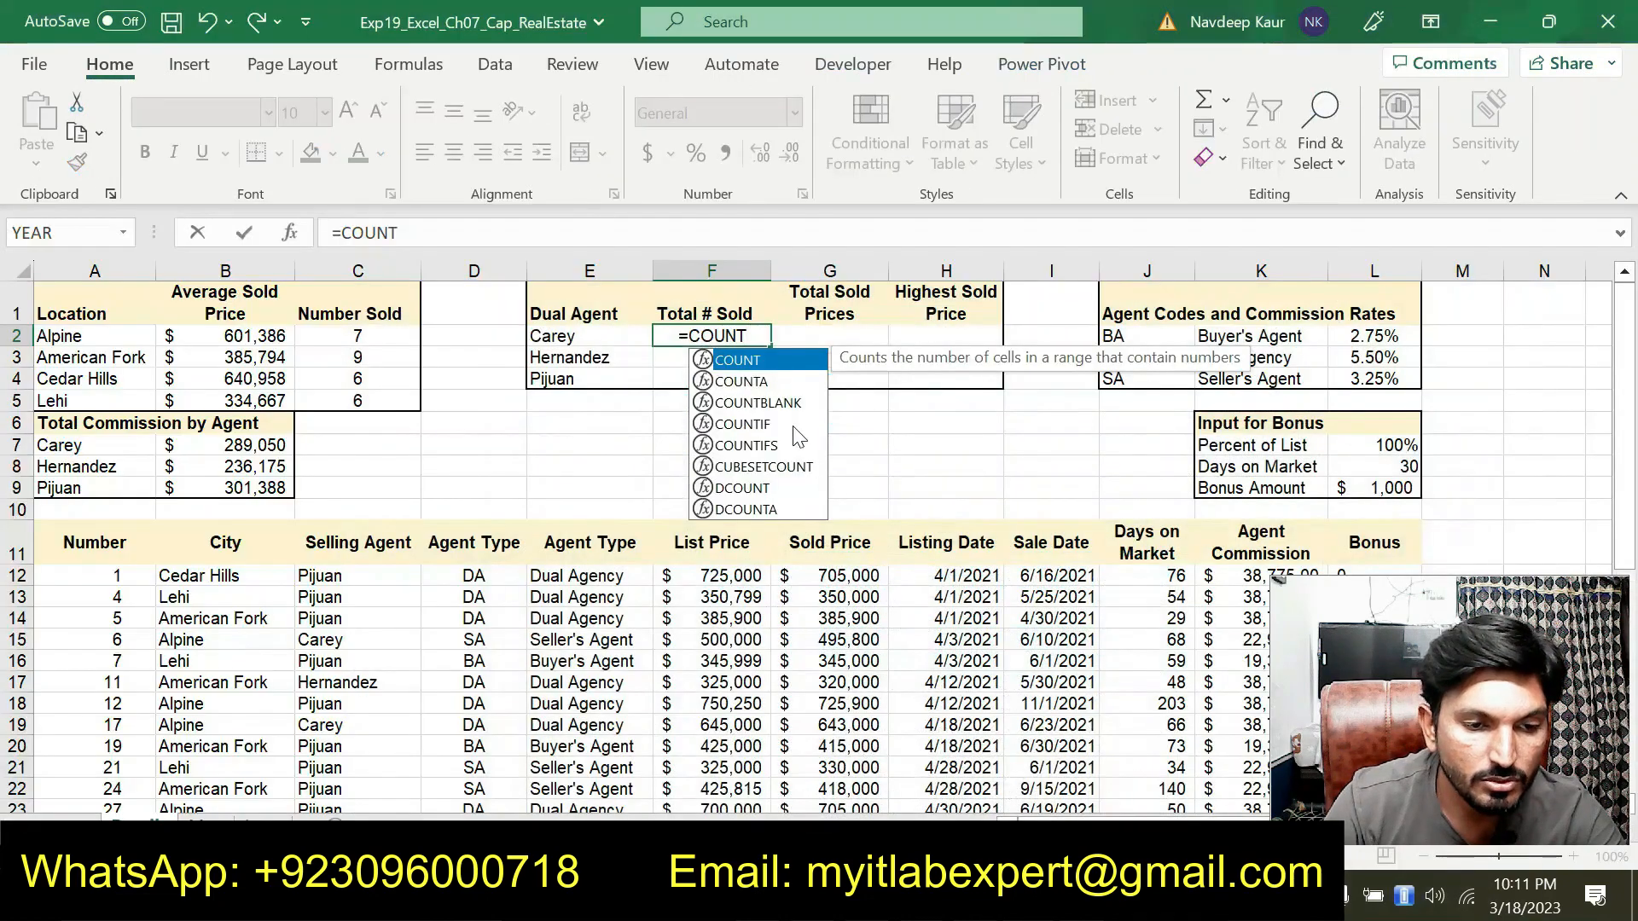
left_click(777, 452)
double_click(776, 445)
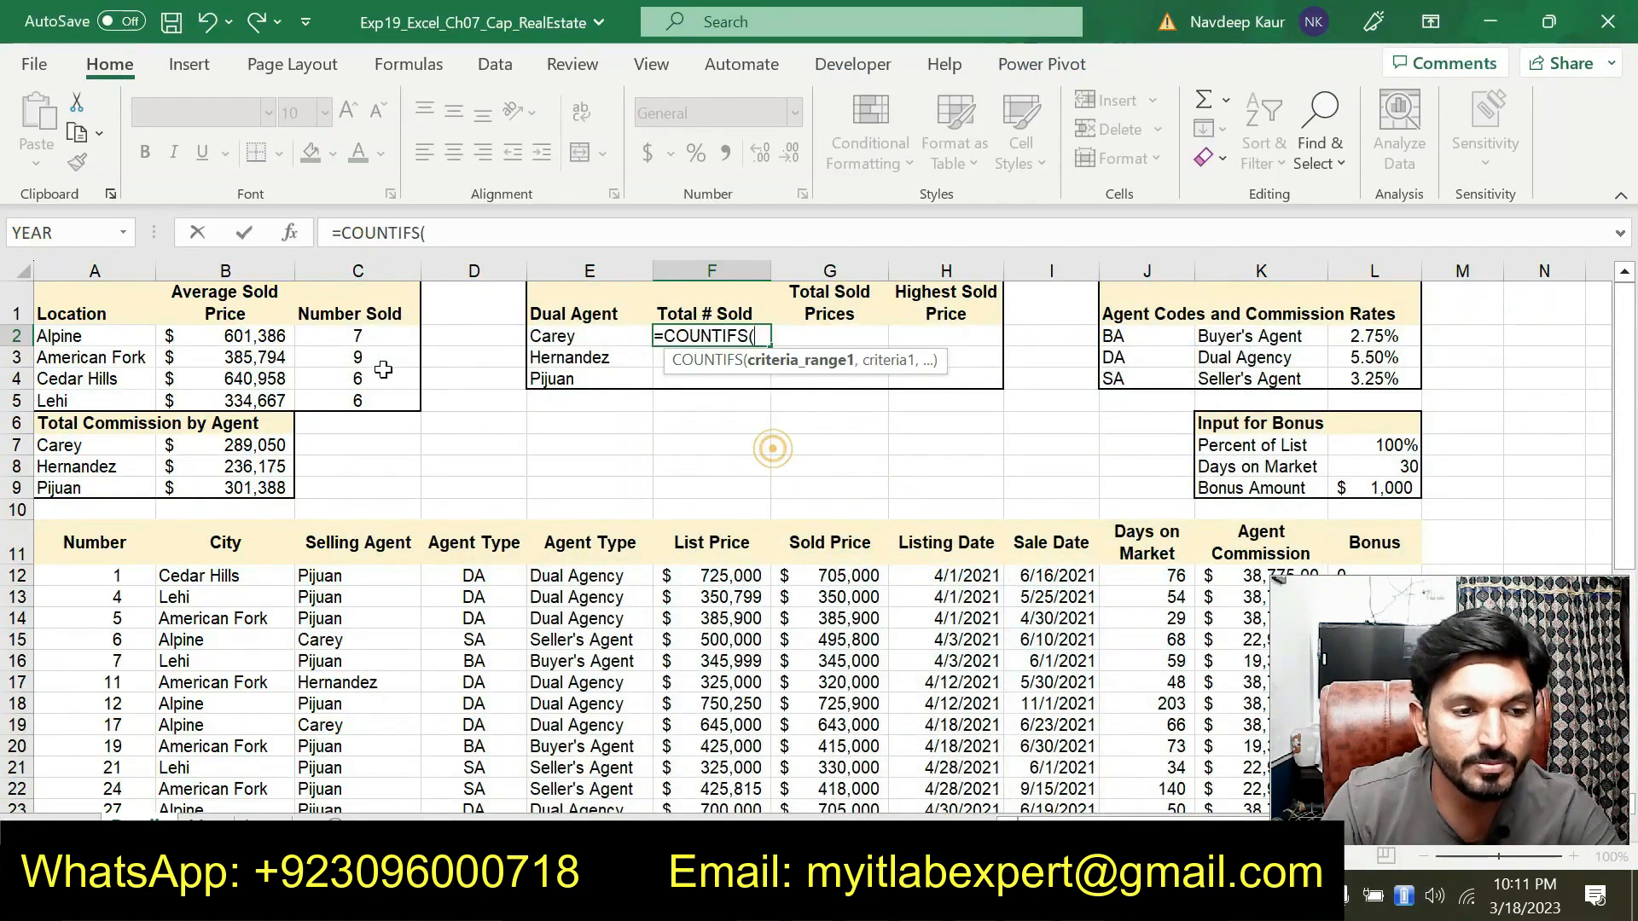
left_click(293, 243)
Set Criteria_range1 to the Agent Type column range, making it mixed as D$12:$D39
left_click_drag(457, 109, 520, 130)
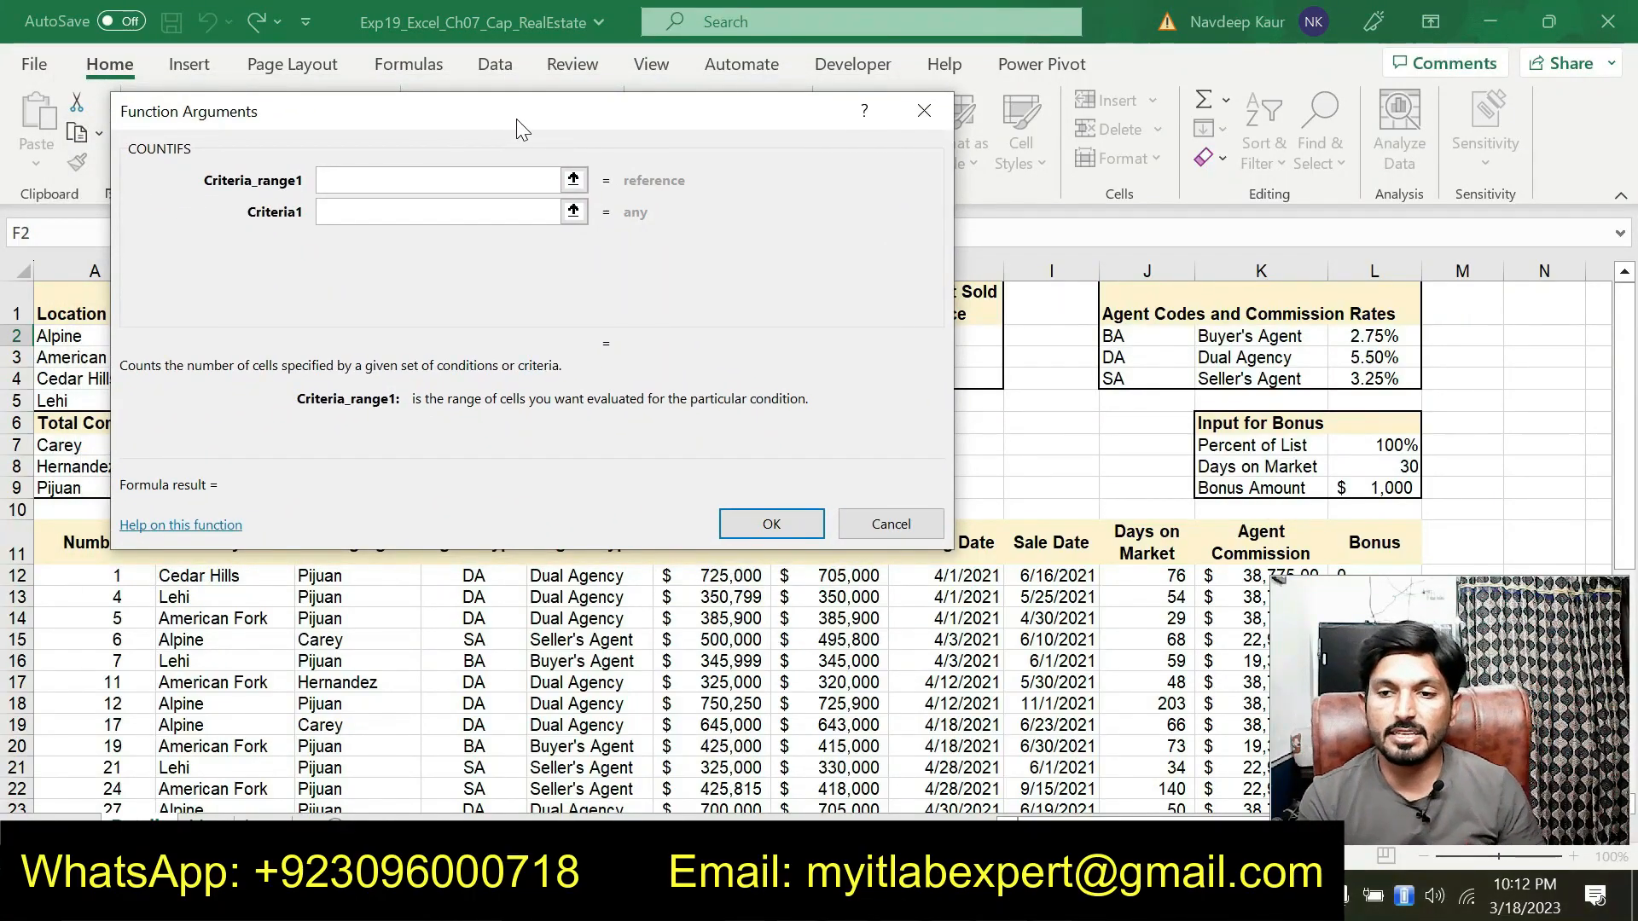
left_click_drag(516, 119, 938, 156)
left_click_drag(474, 576, 474, 772)
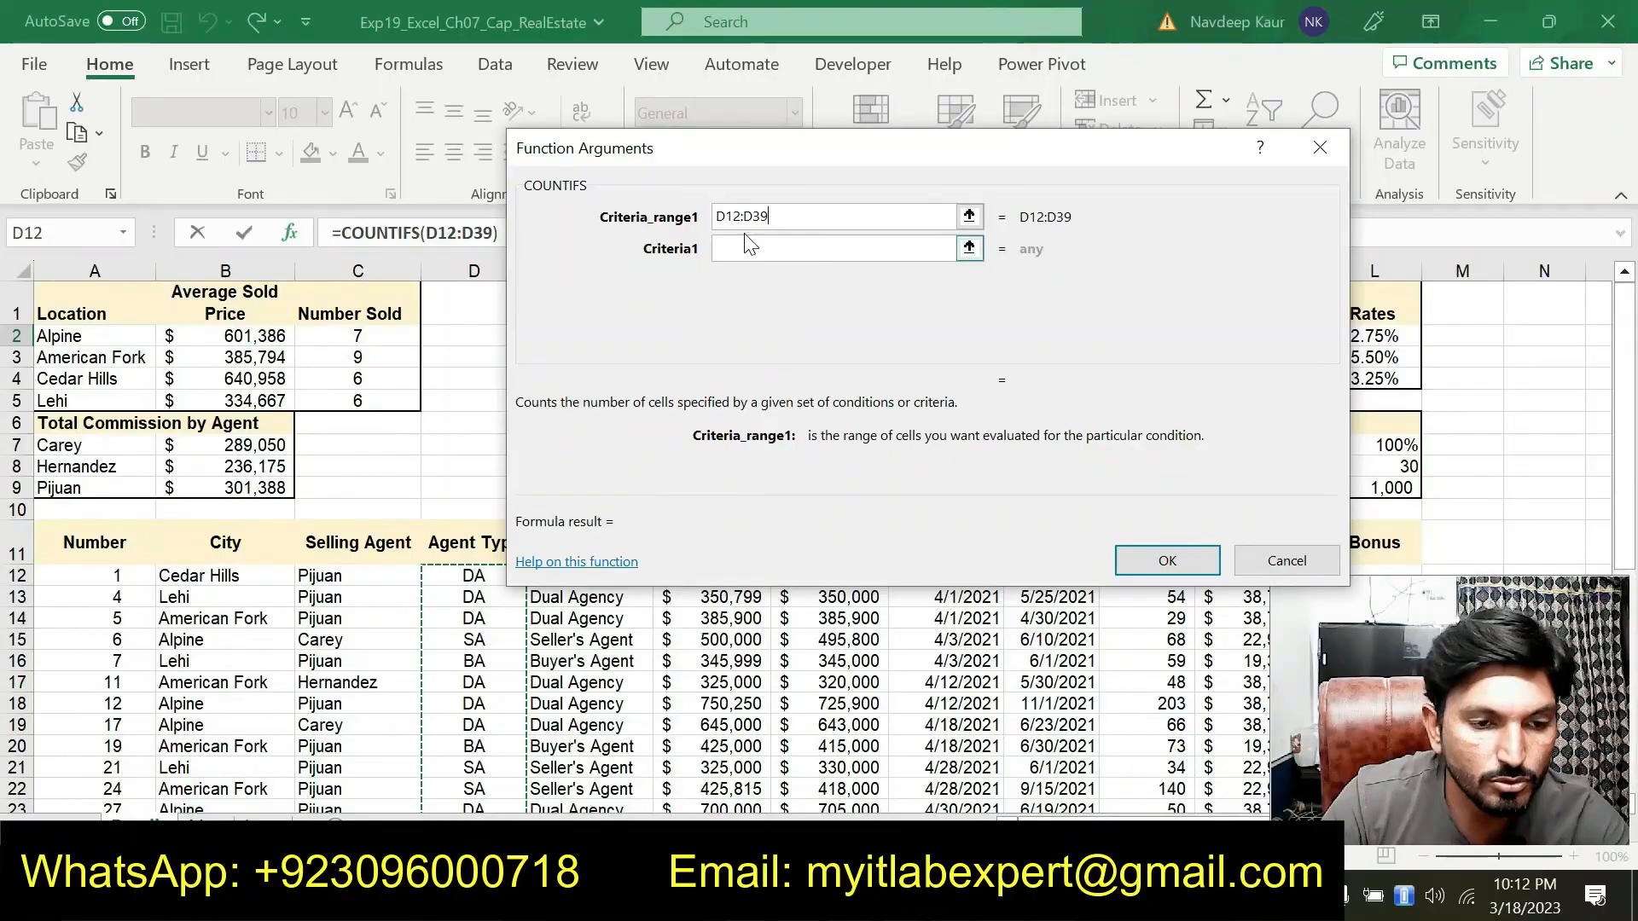
left_click(721, 217)
type("$")
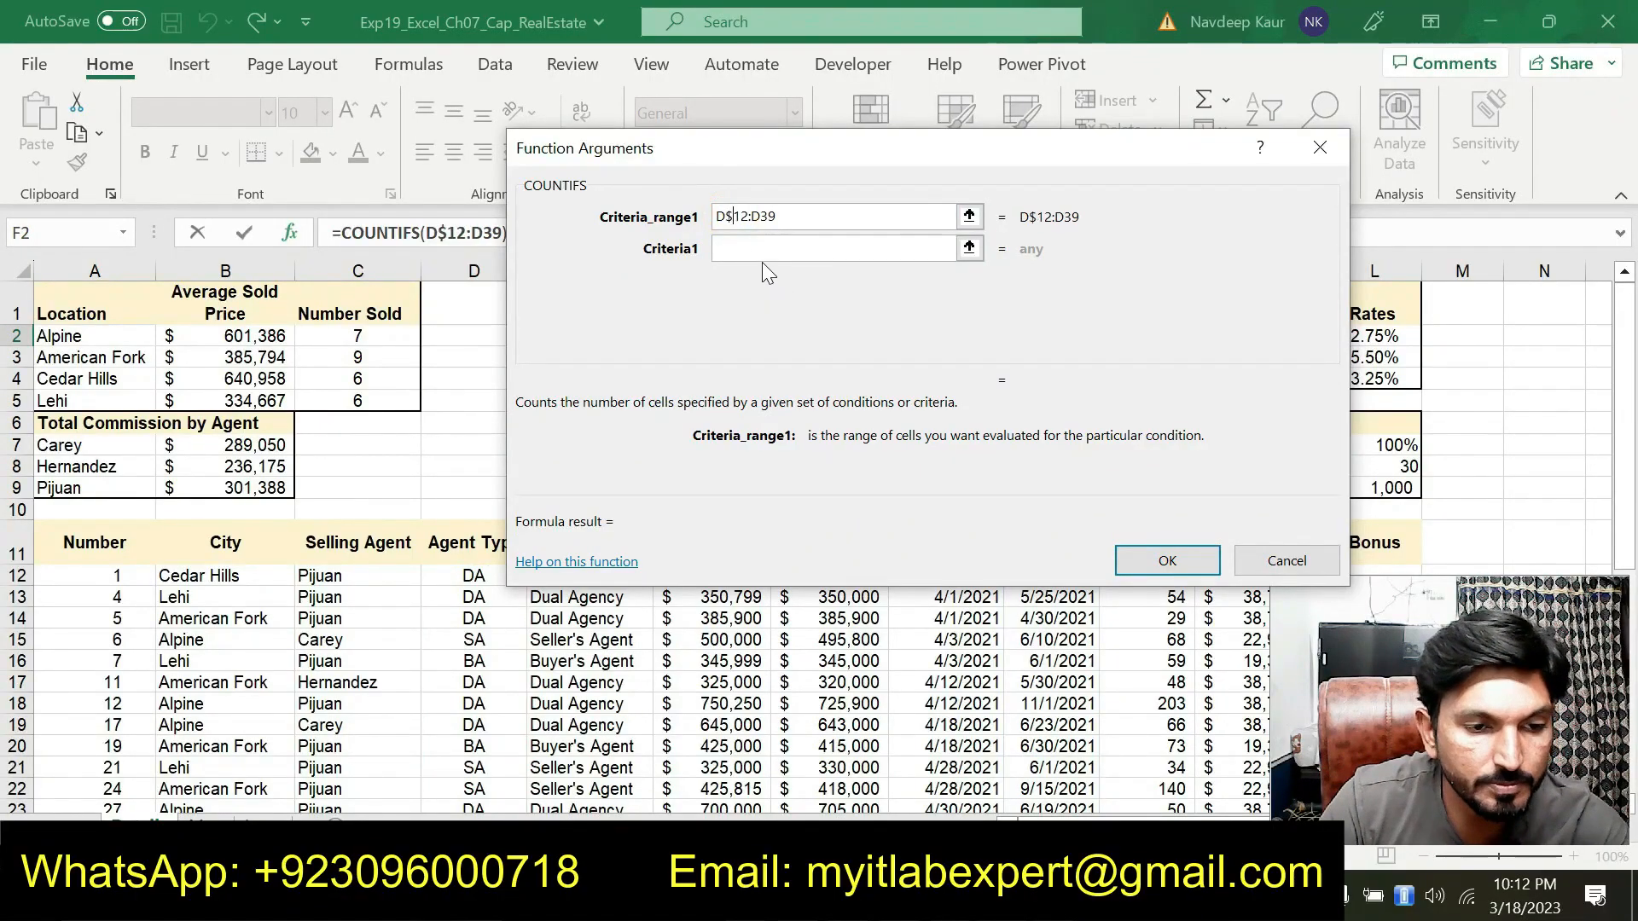
left_click(748, 216)
type("$")
Set Criteria1 to the Dual Agency code cell as the mixed reference J$3
left_click(774, 249)
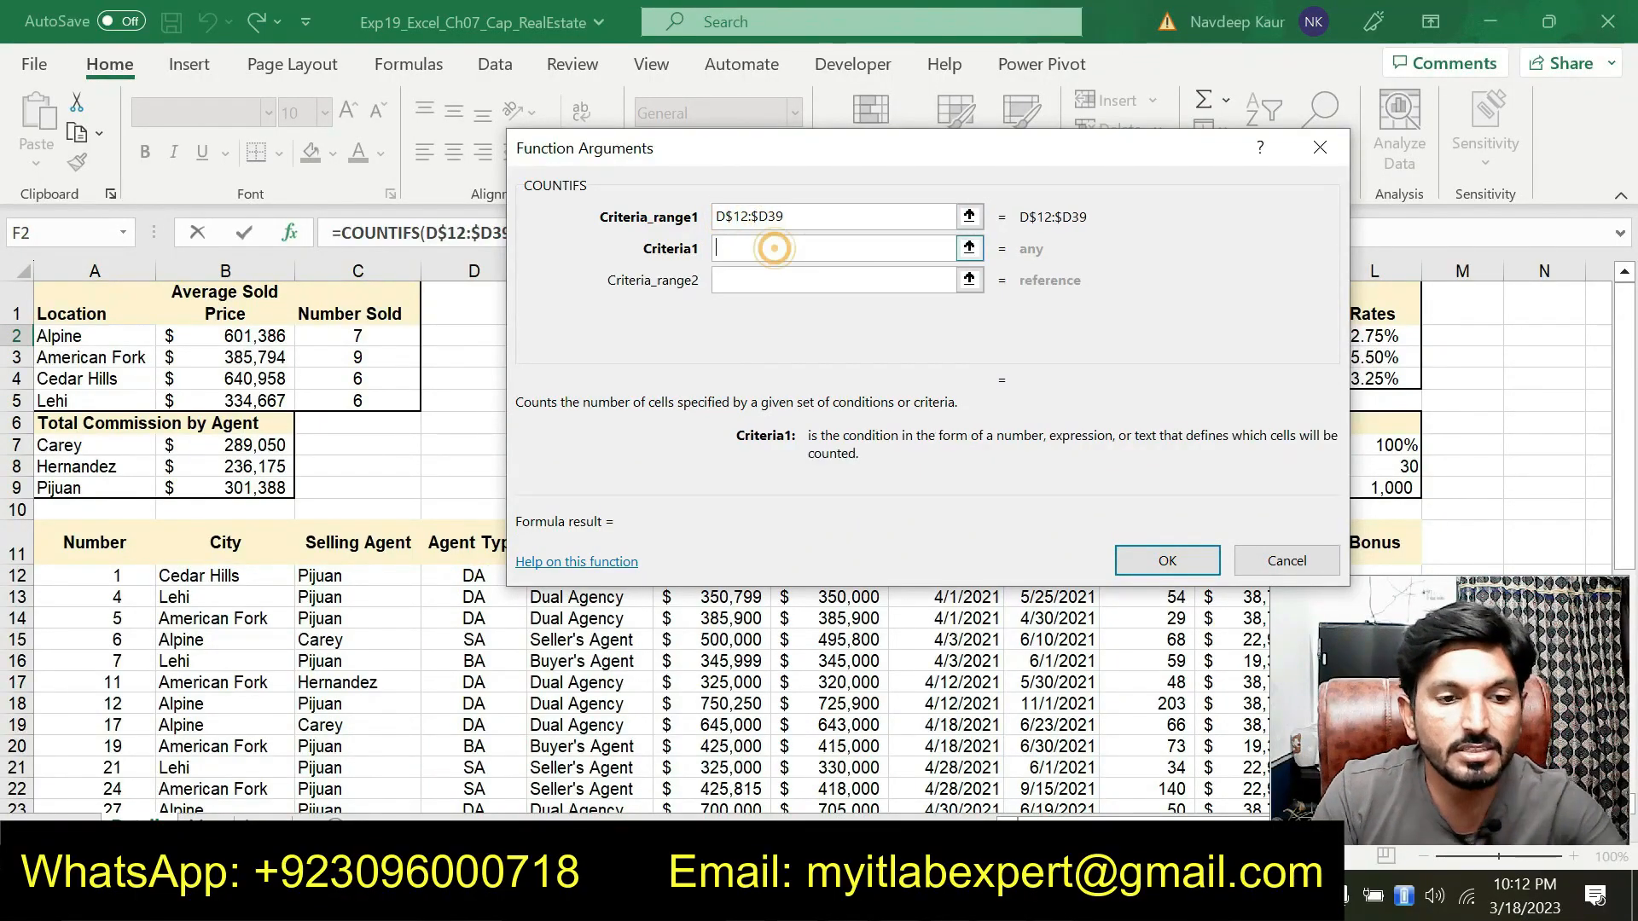
left_click_drag(788, 183, 513, 300)
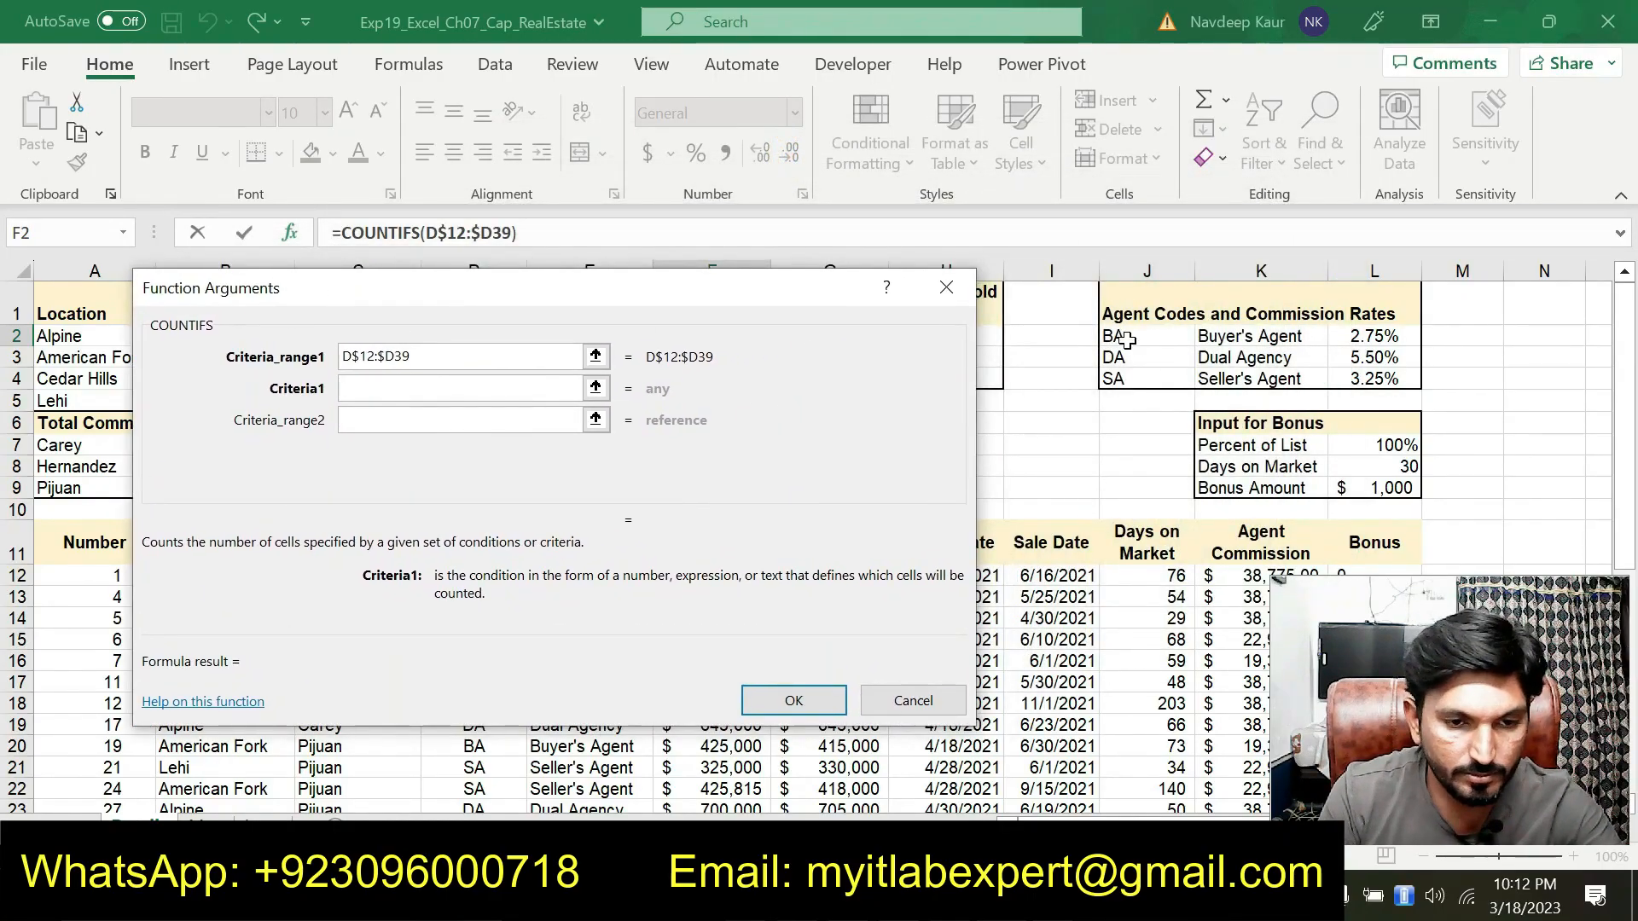
left_click(768, 896)
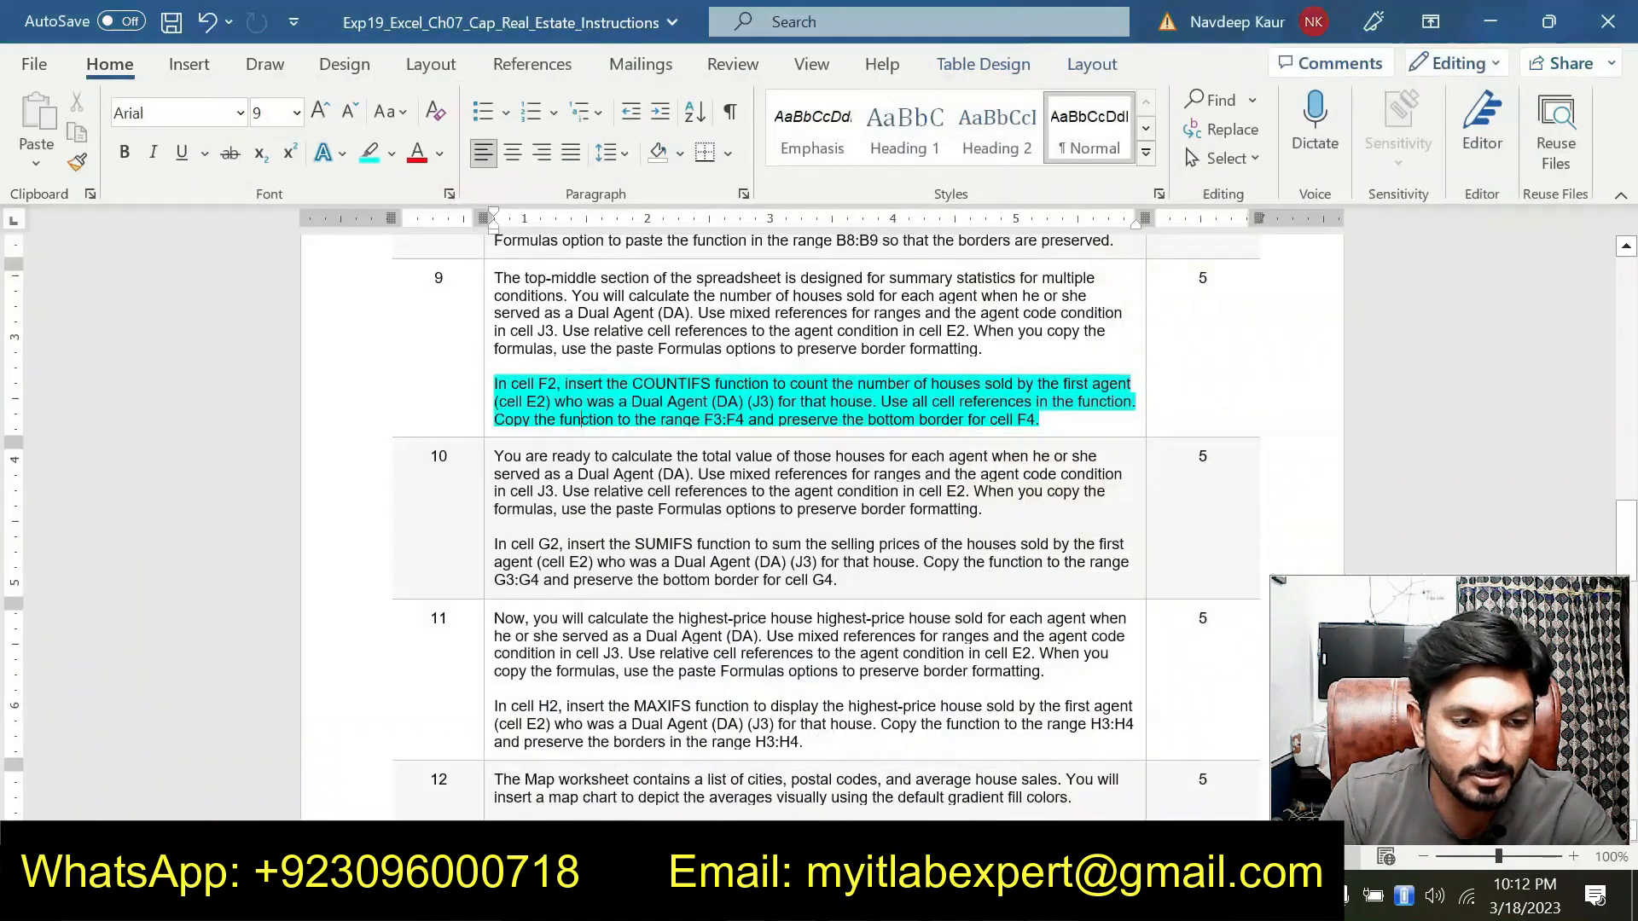
left_click(819, 896)
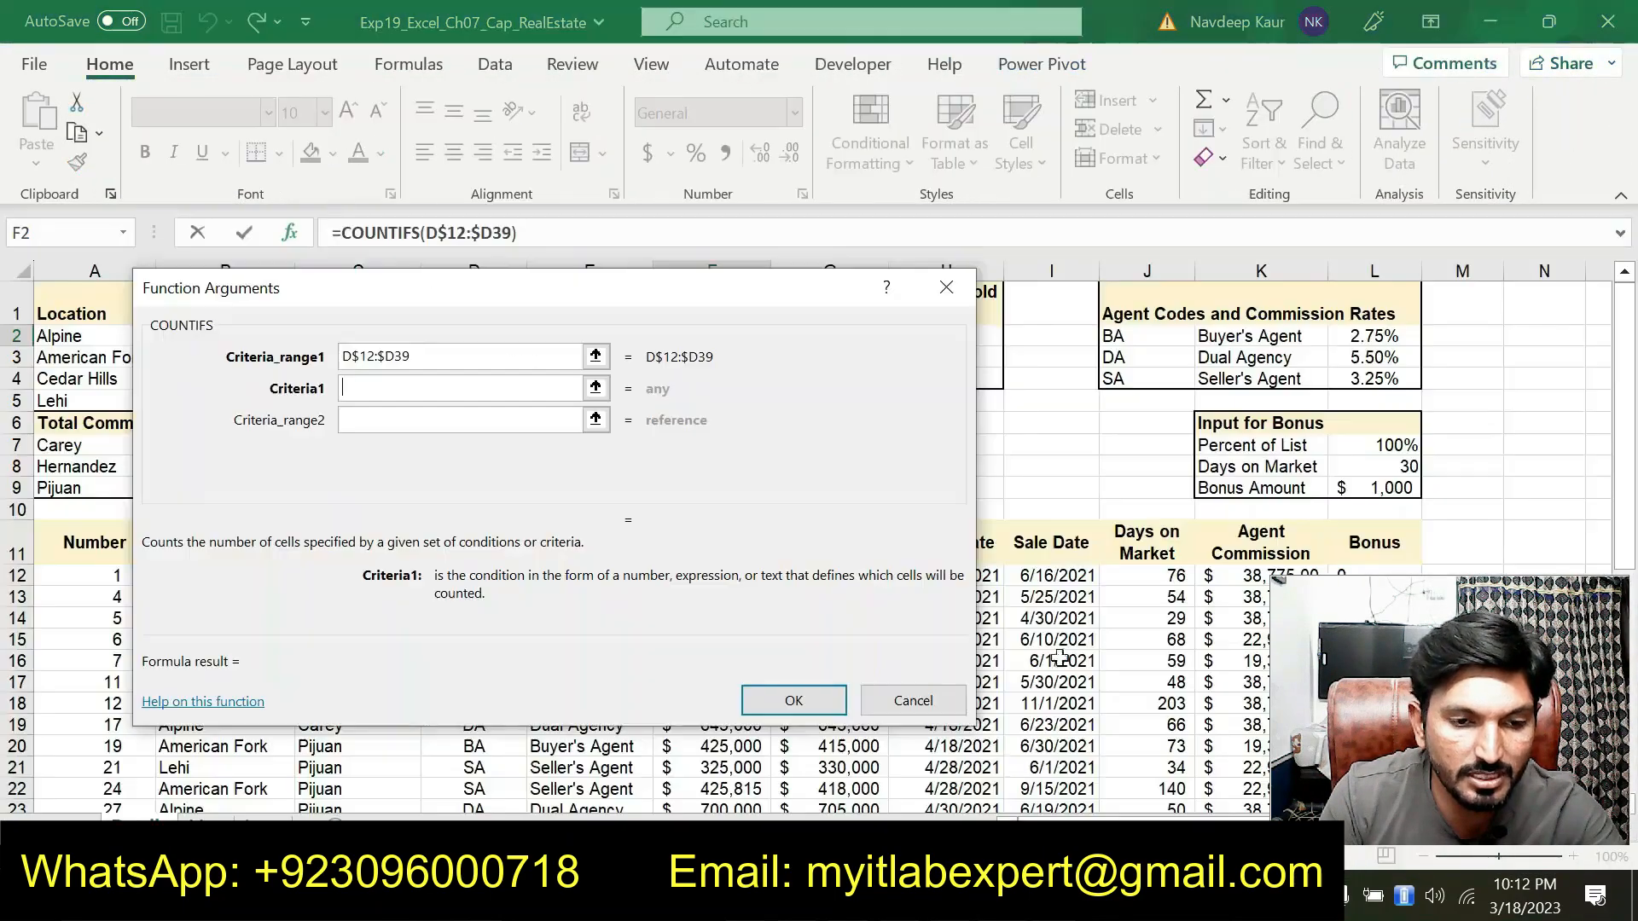
left_click(1128, 356)
key("F4")
key("F4")
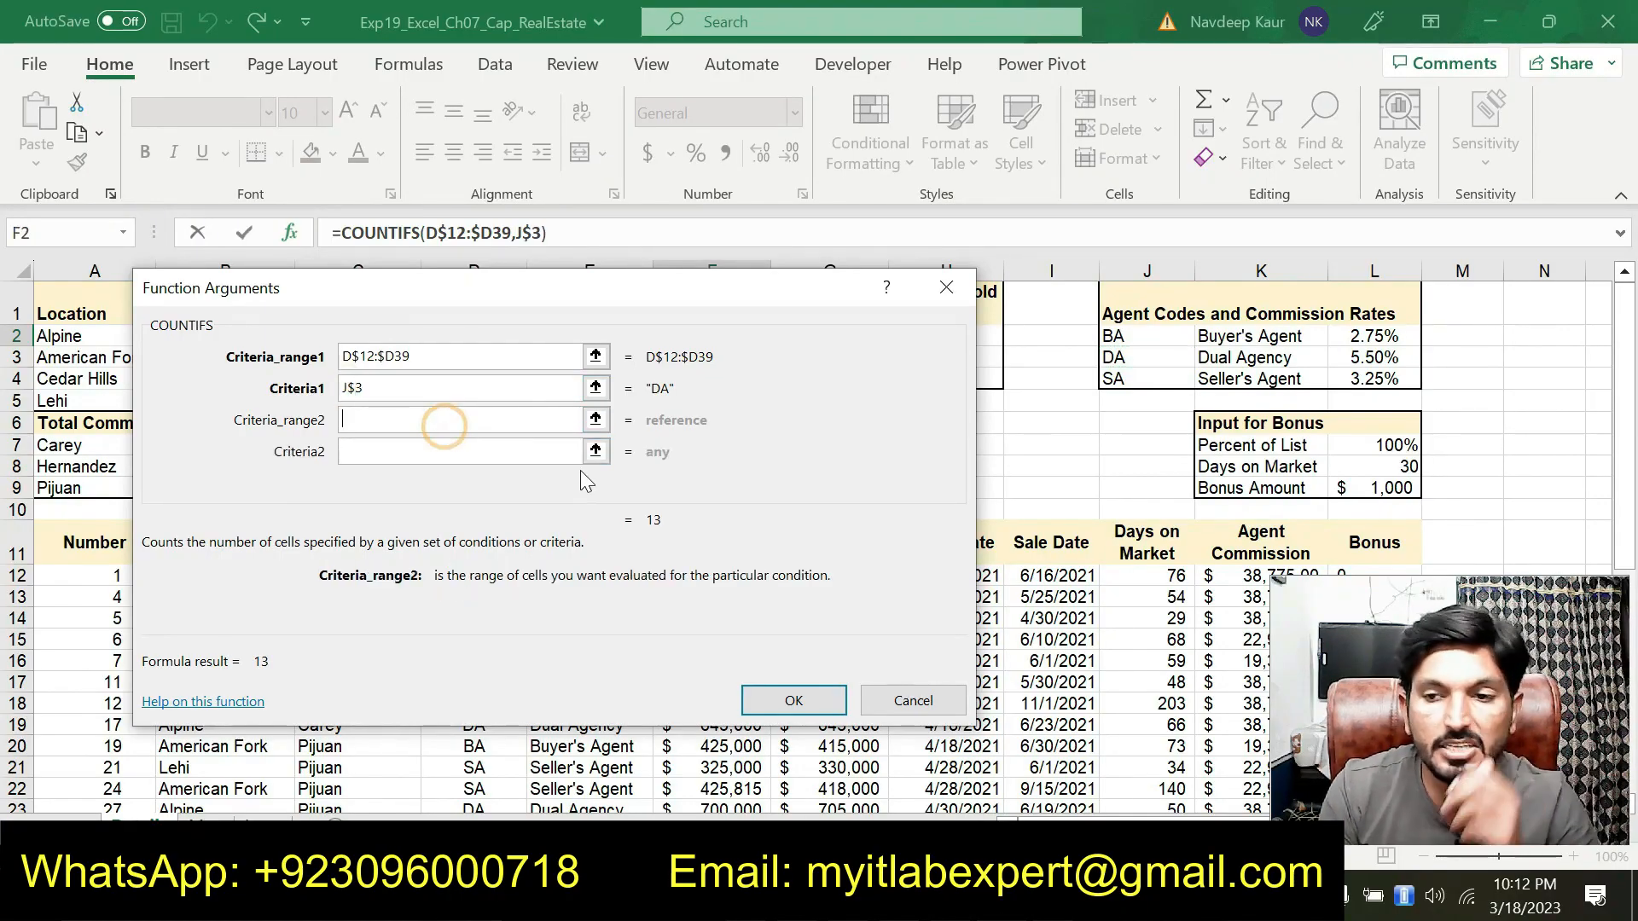
Set Criteria_range2 to the Selling Agent column range as the mixed reference C$12:C$39
left_click_drag(540, 306, 834, 184)
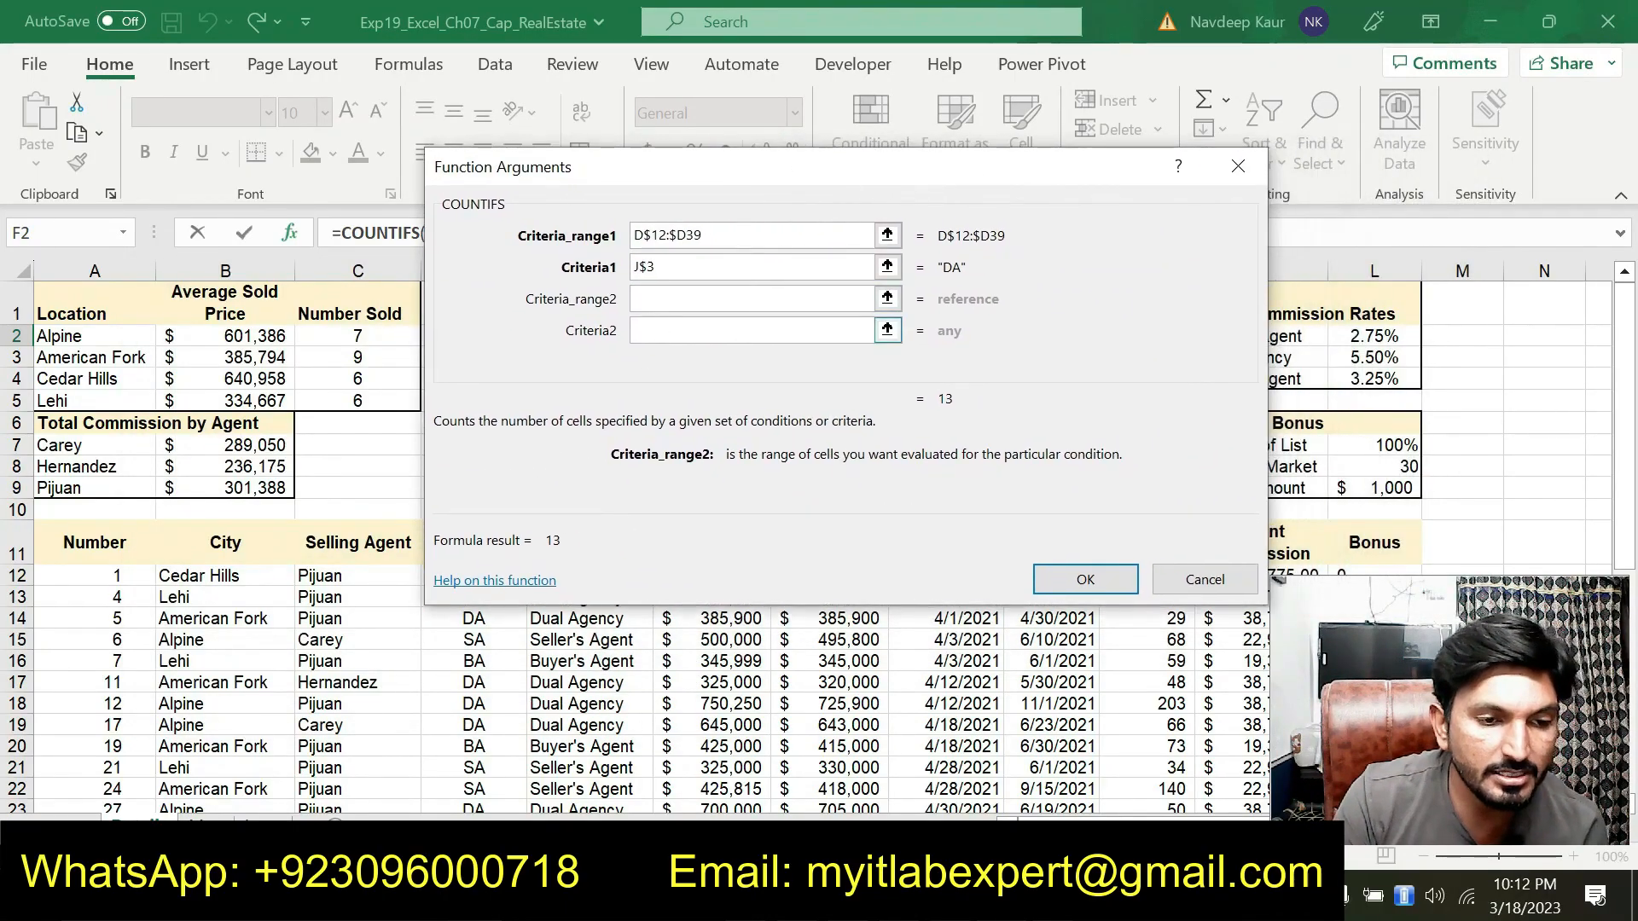
left_click_drag(360, 573, 385, 766)
left_click(653, 329)
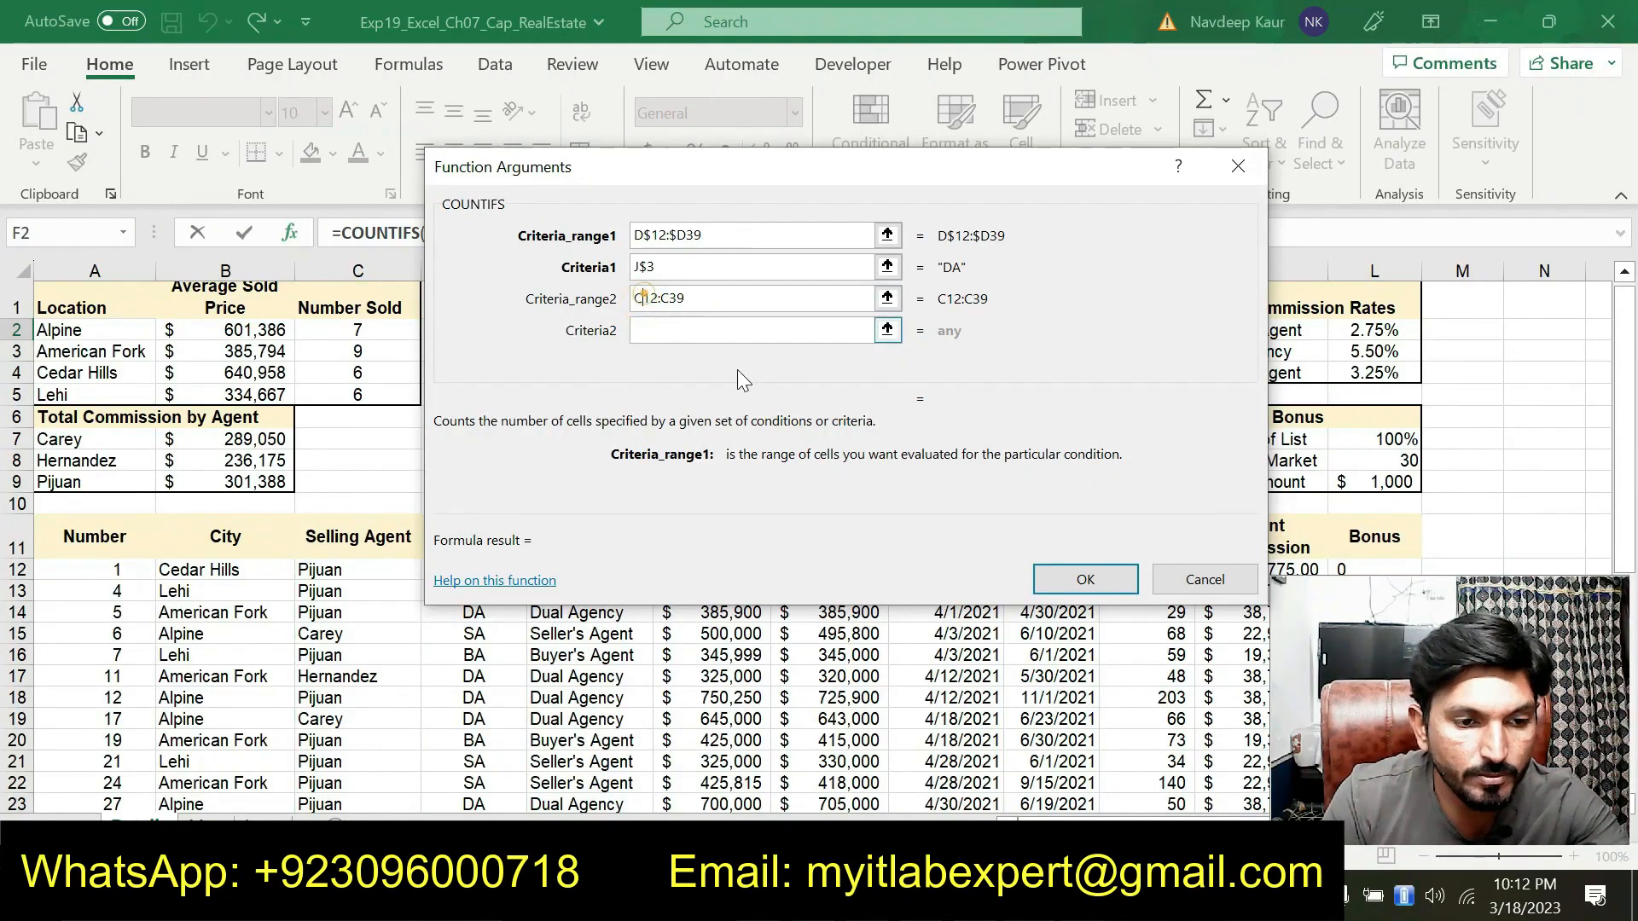
type("$")
left_click(680, 297)
type("$")
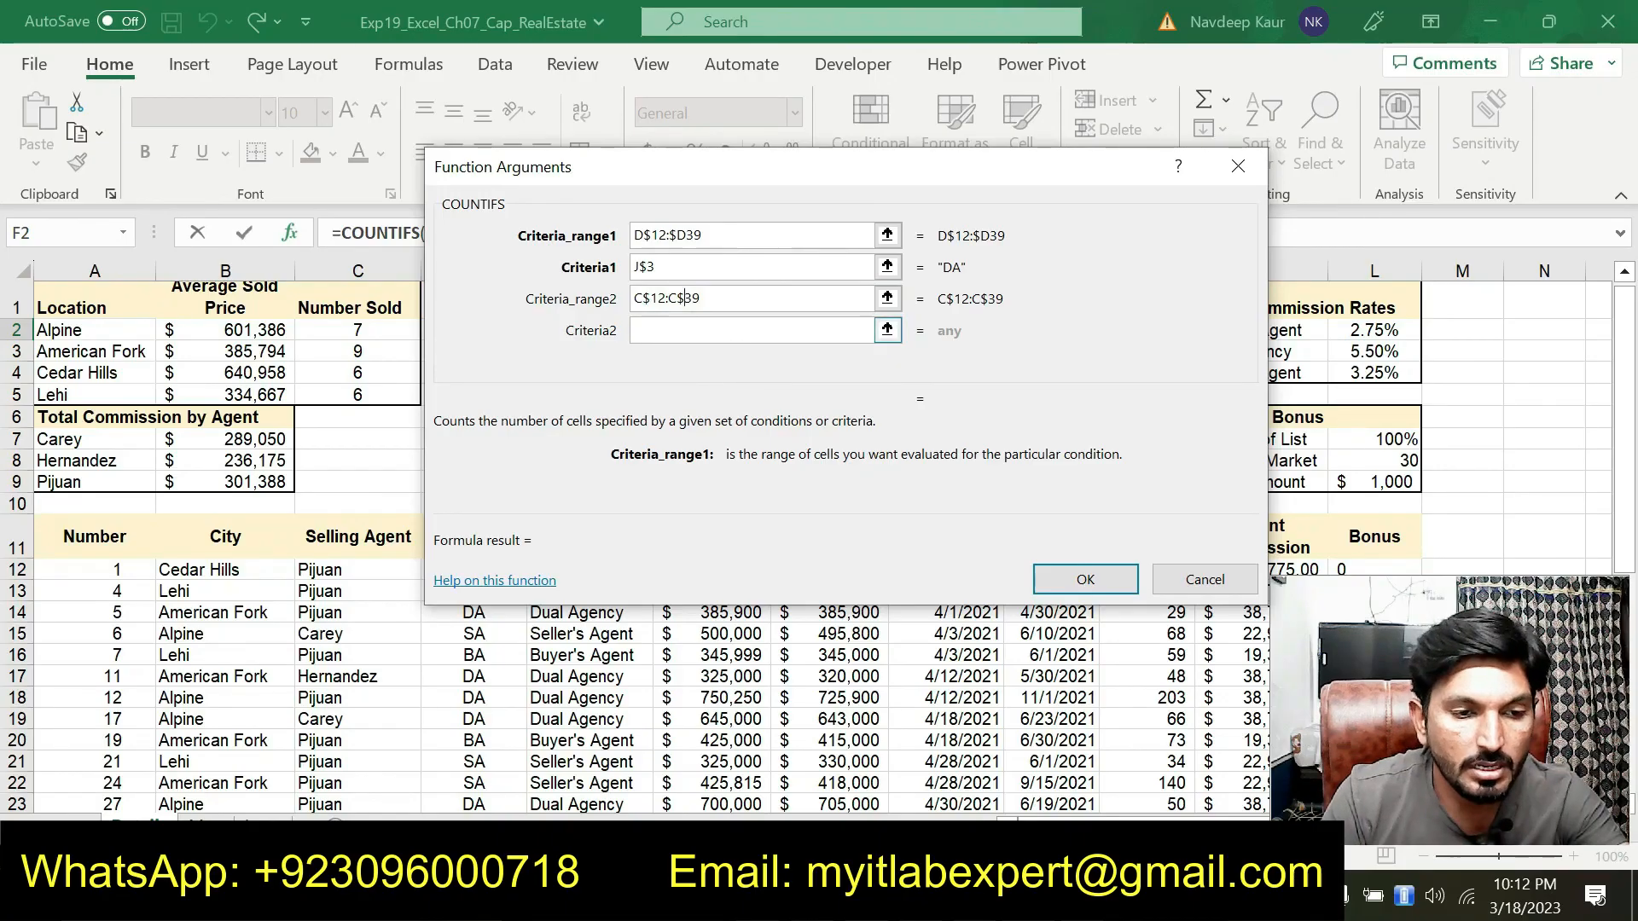
Set Criteria2 to the relative agent cell E2 and confirm the COUNTIFS function
left_click(735, 338)
left_click(1058, 896)
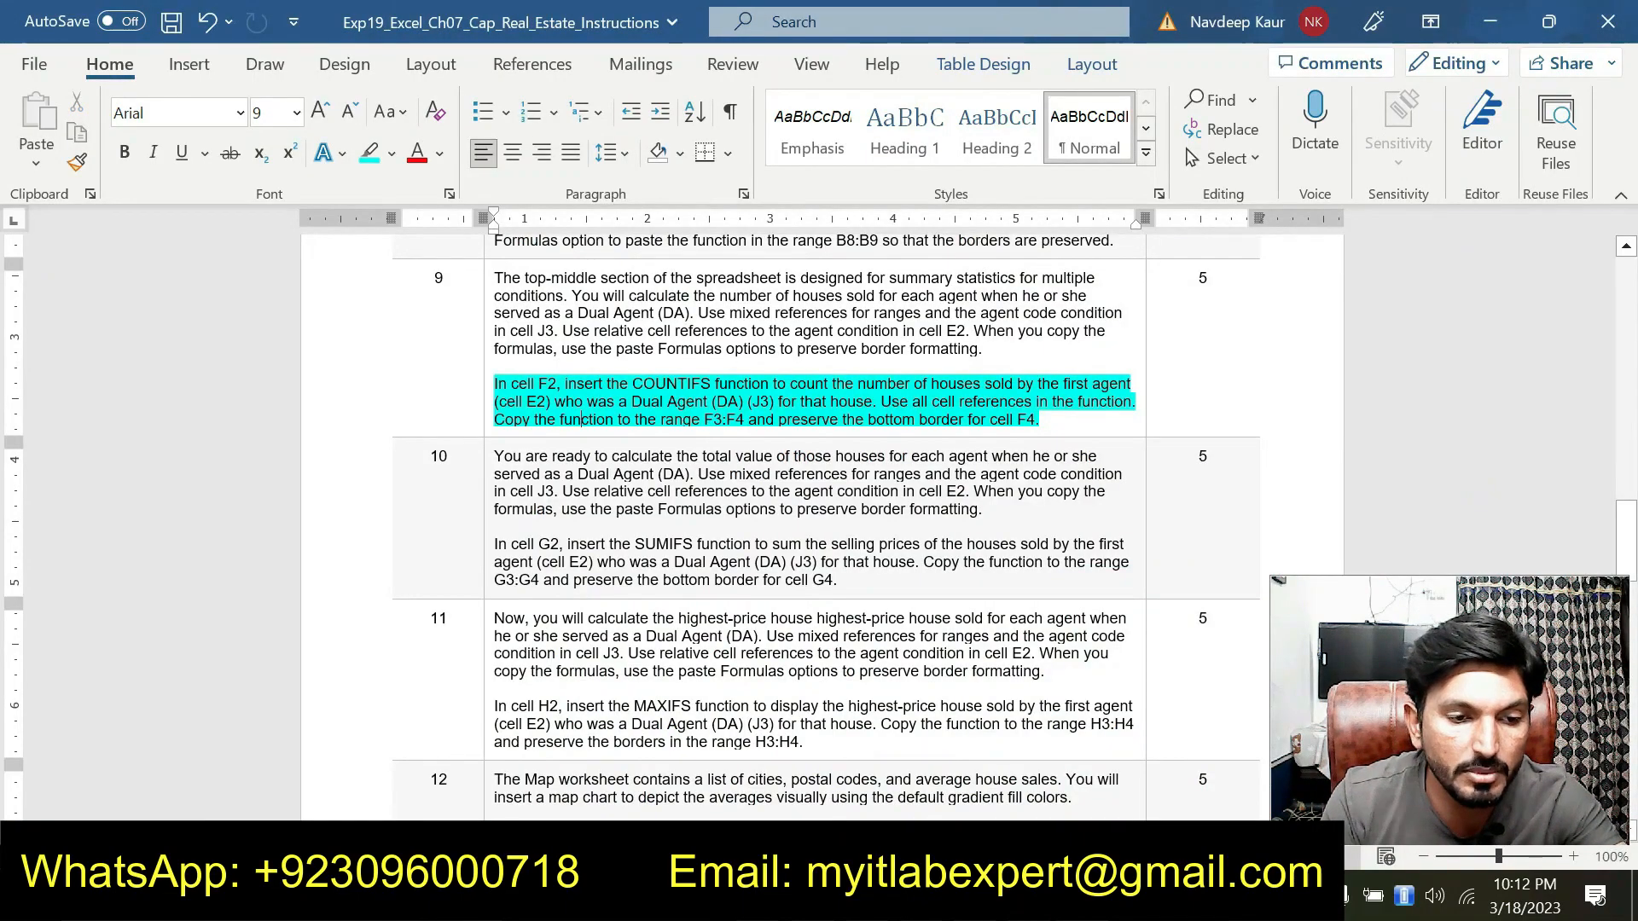
left_click(955, 896)
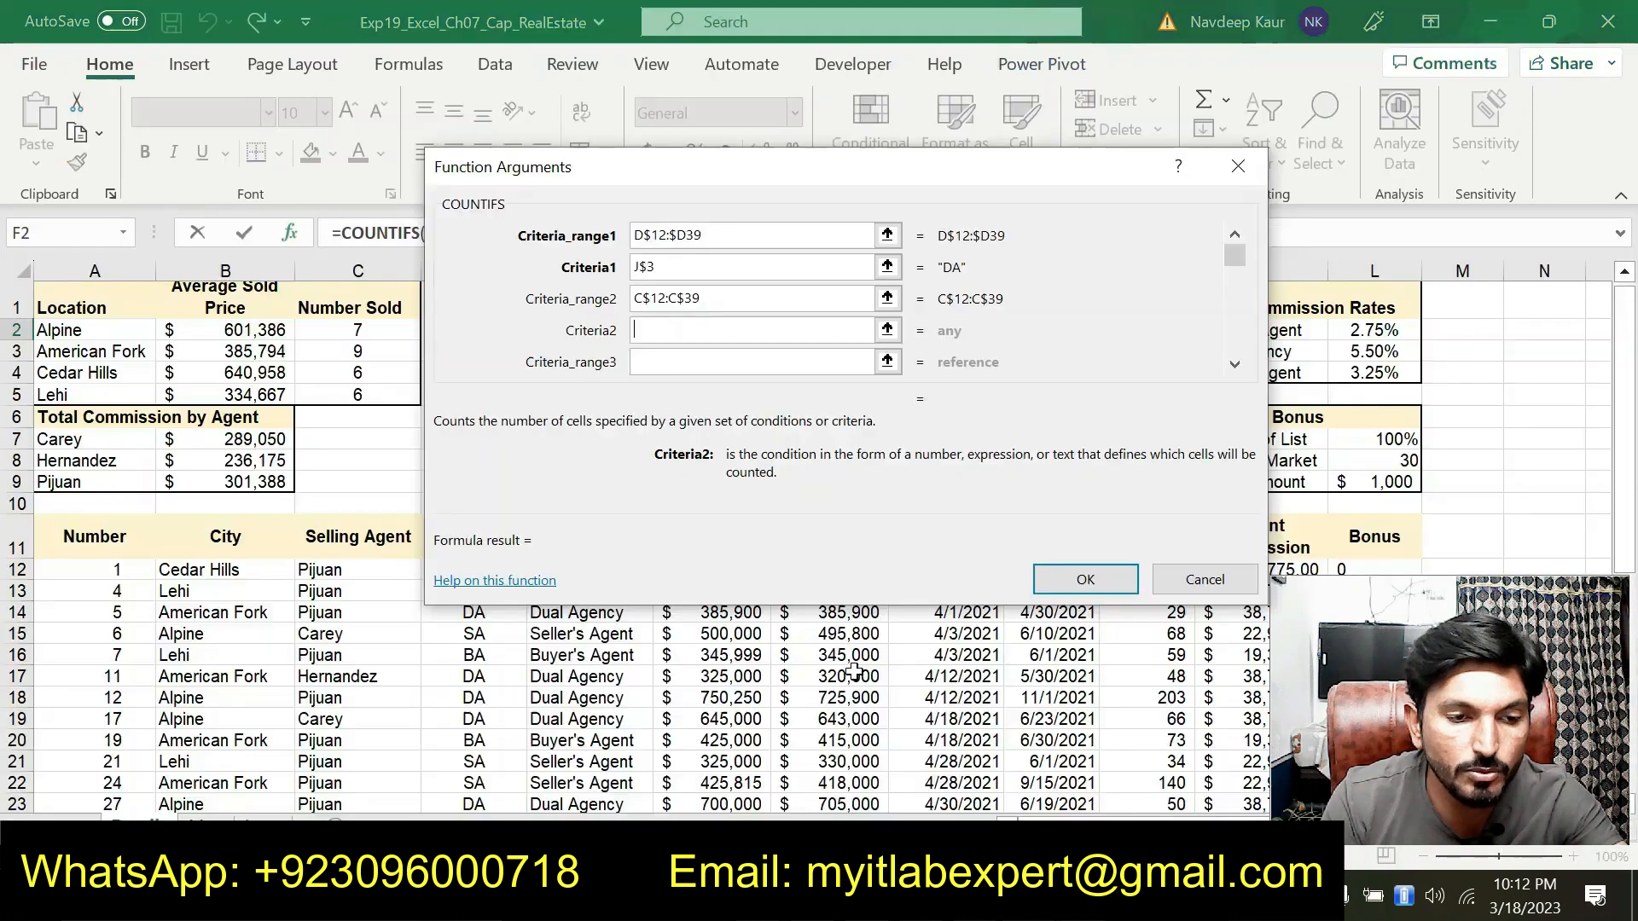
left_click_drag(671, 165, 501, 434)
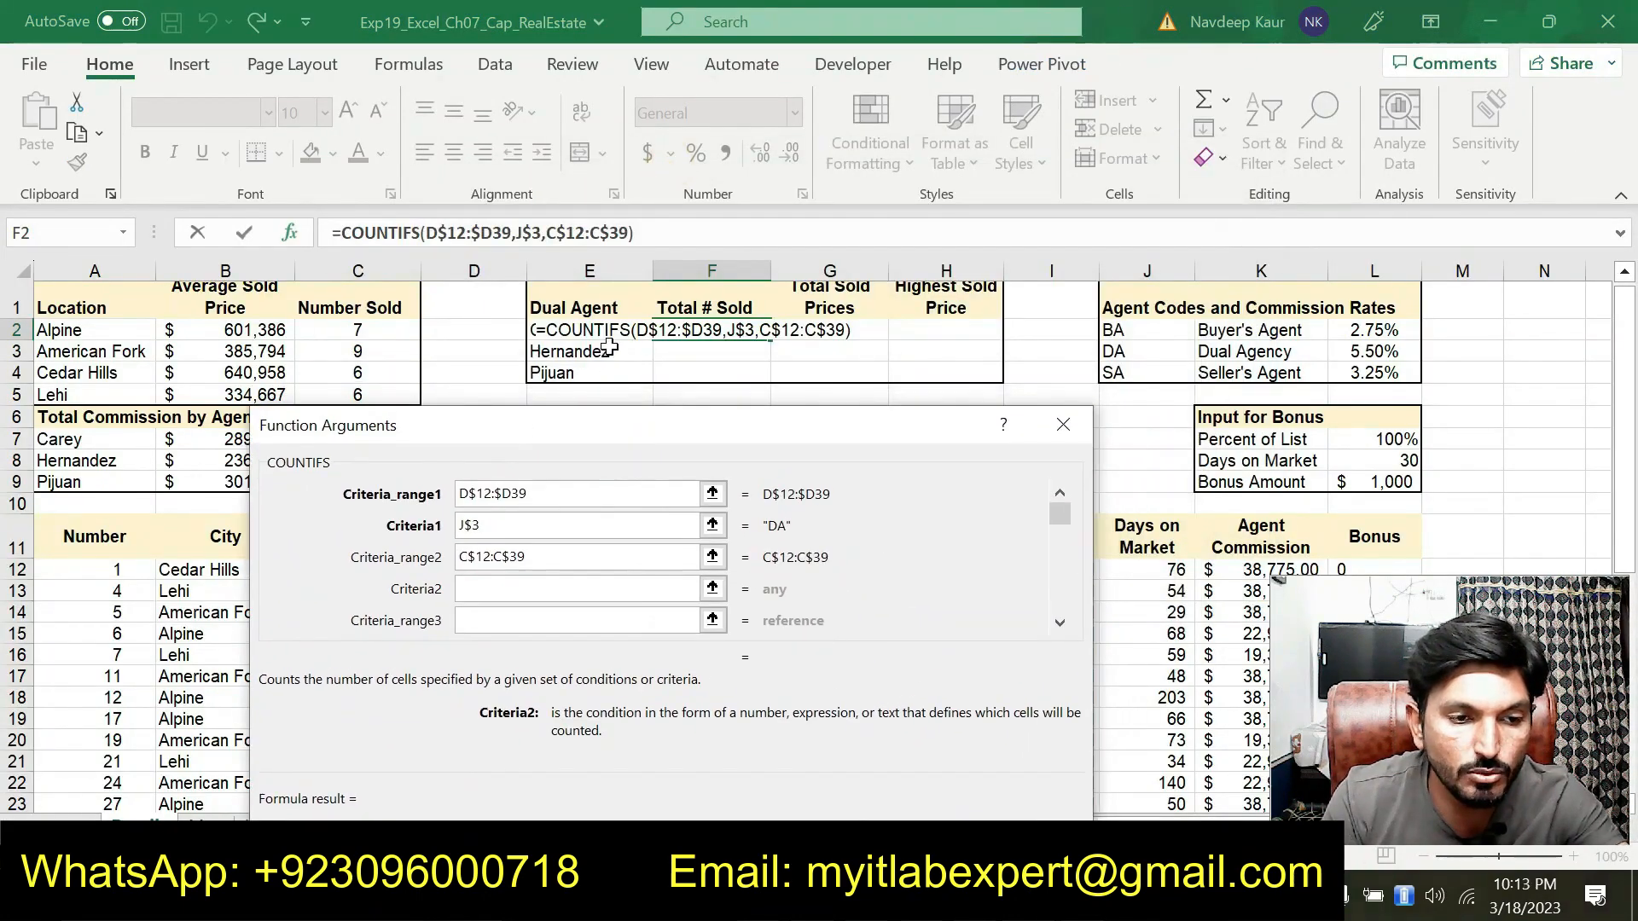
left_click(588, 331)
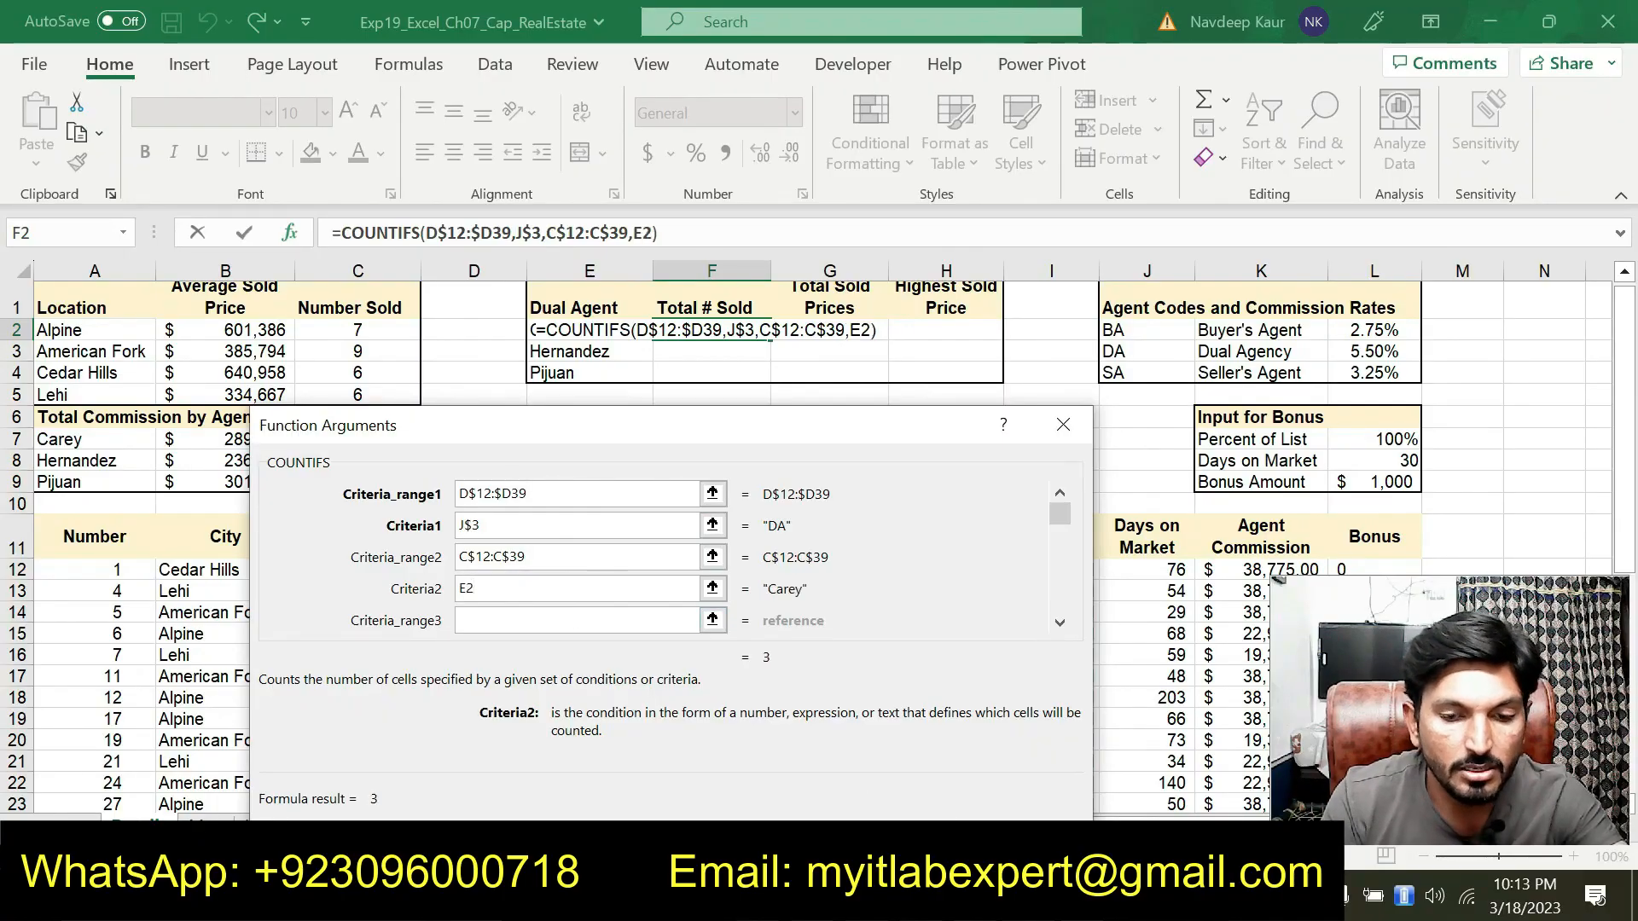
left_click(1085, 896)
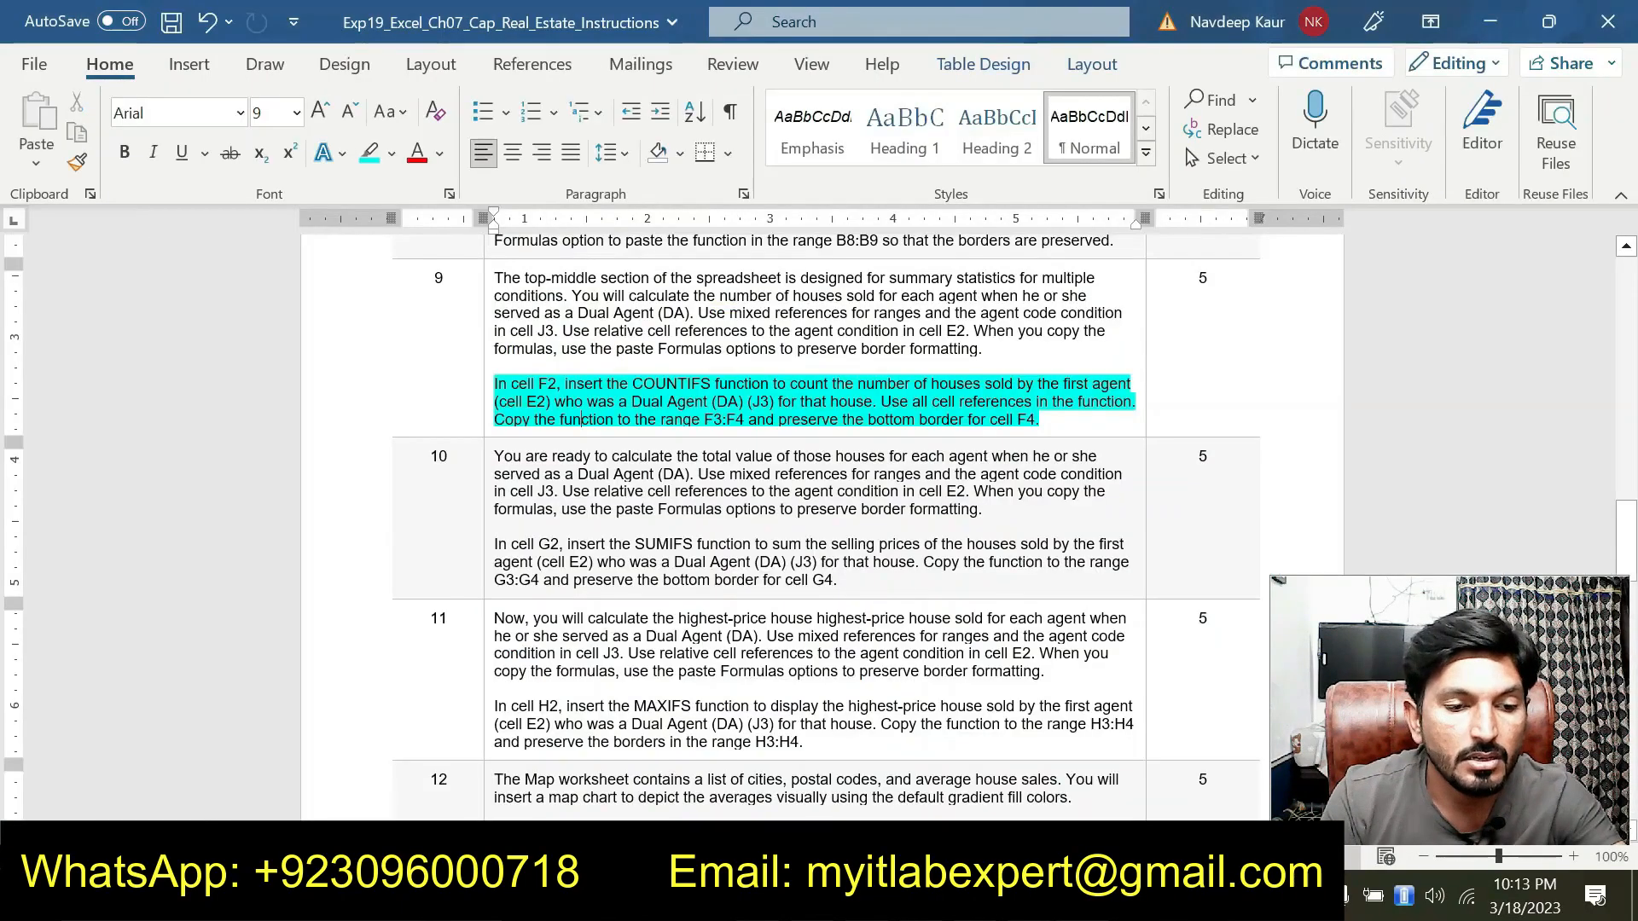
left_click(1084, 895)
left_click_drag(674, 441, 583, 329)
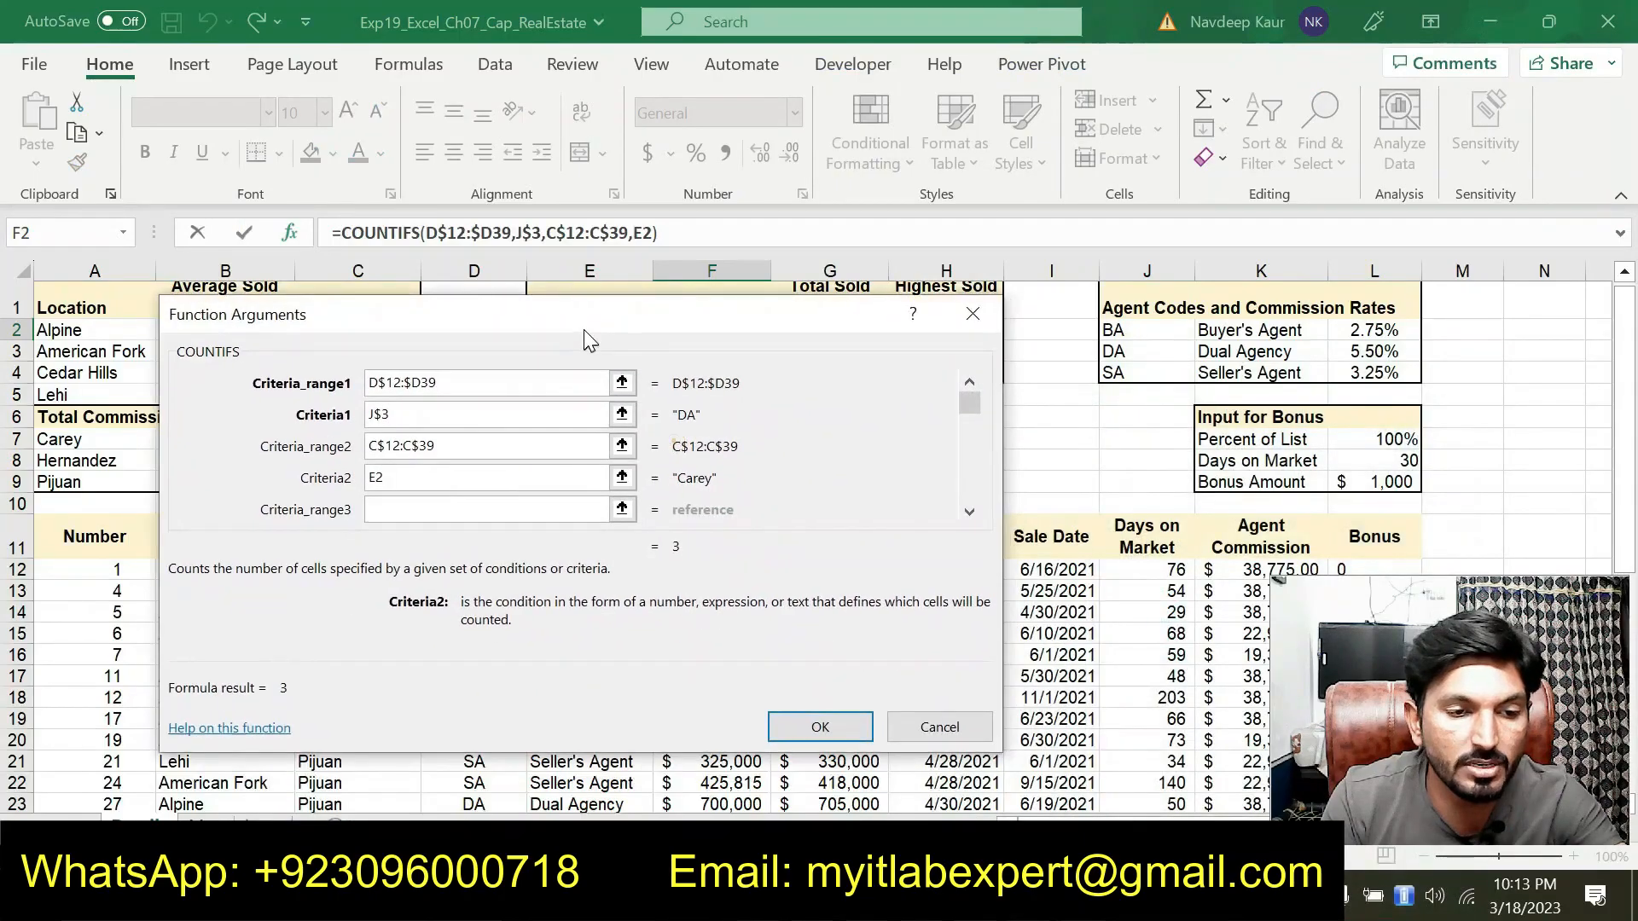
left_click(818, 726)
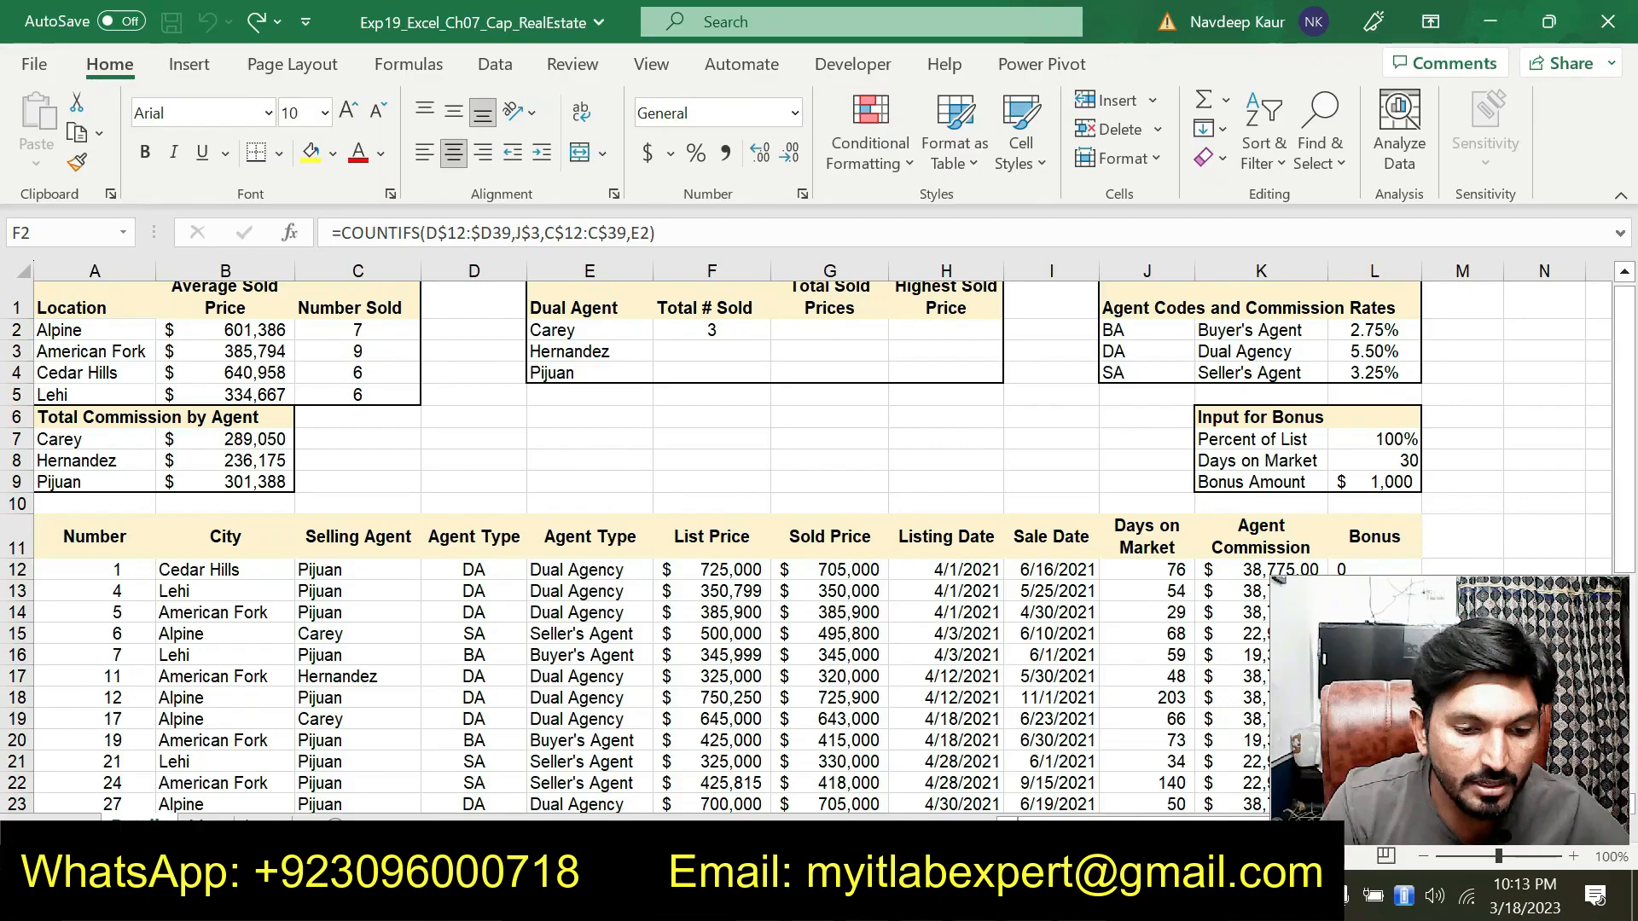
Copy the formula in F2 and paste only its formulas into F3:F4 to keep the bottom border
key("alt+Tab")
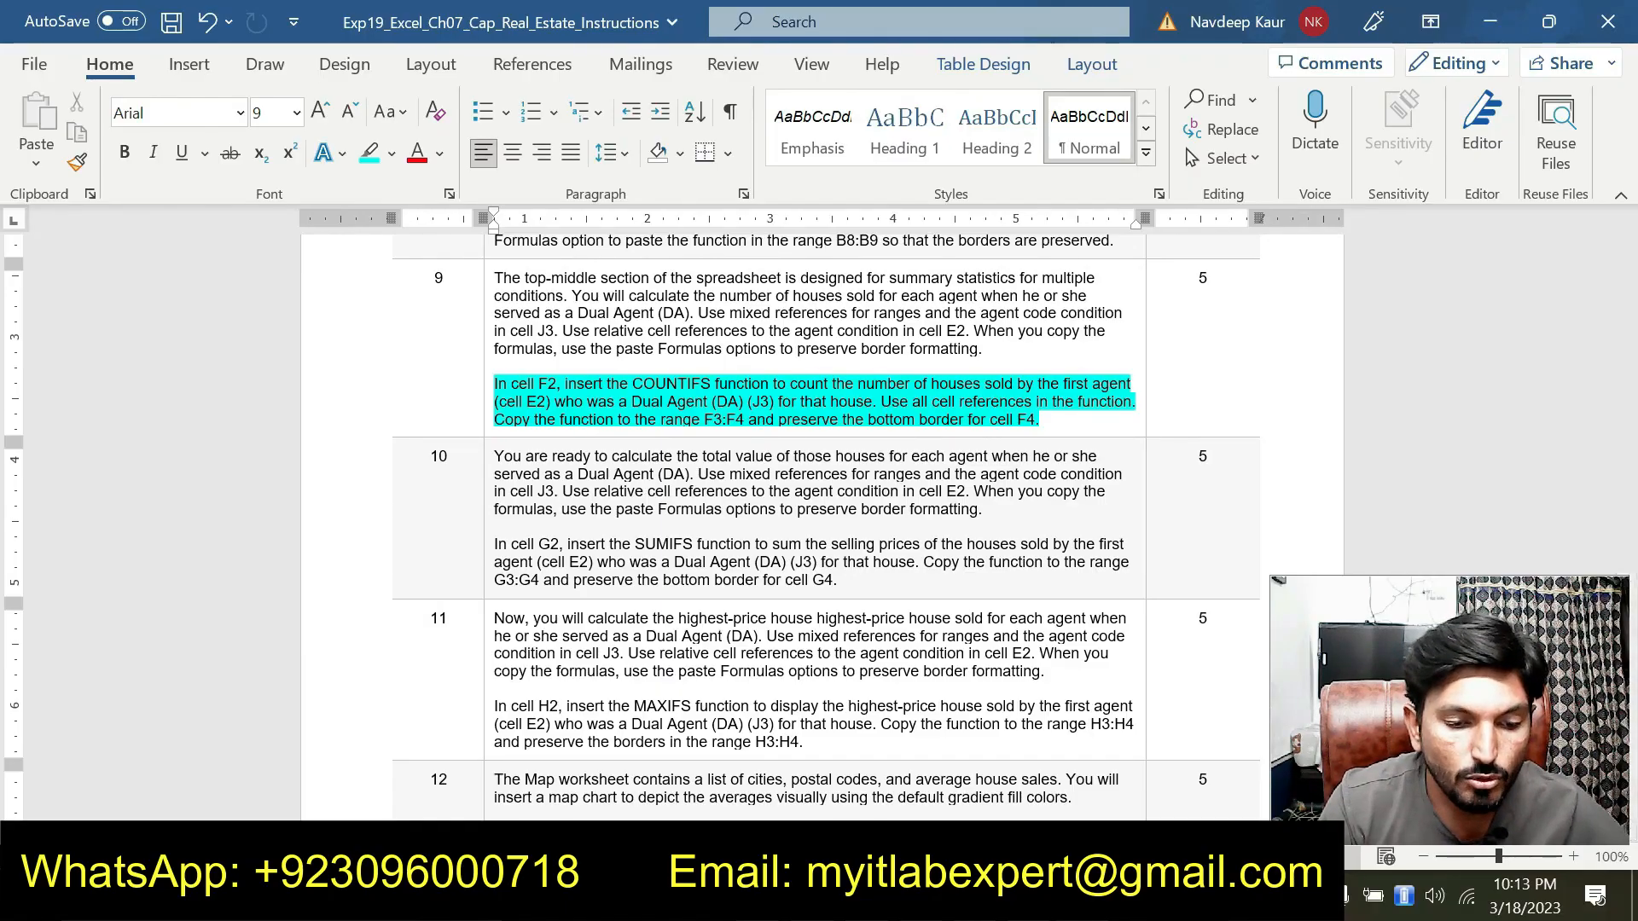
key("alt+Tab")
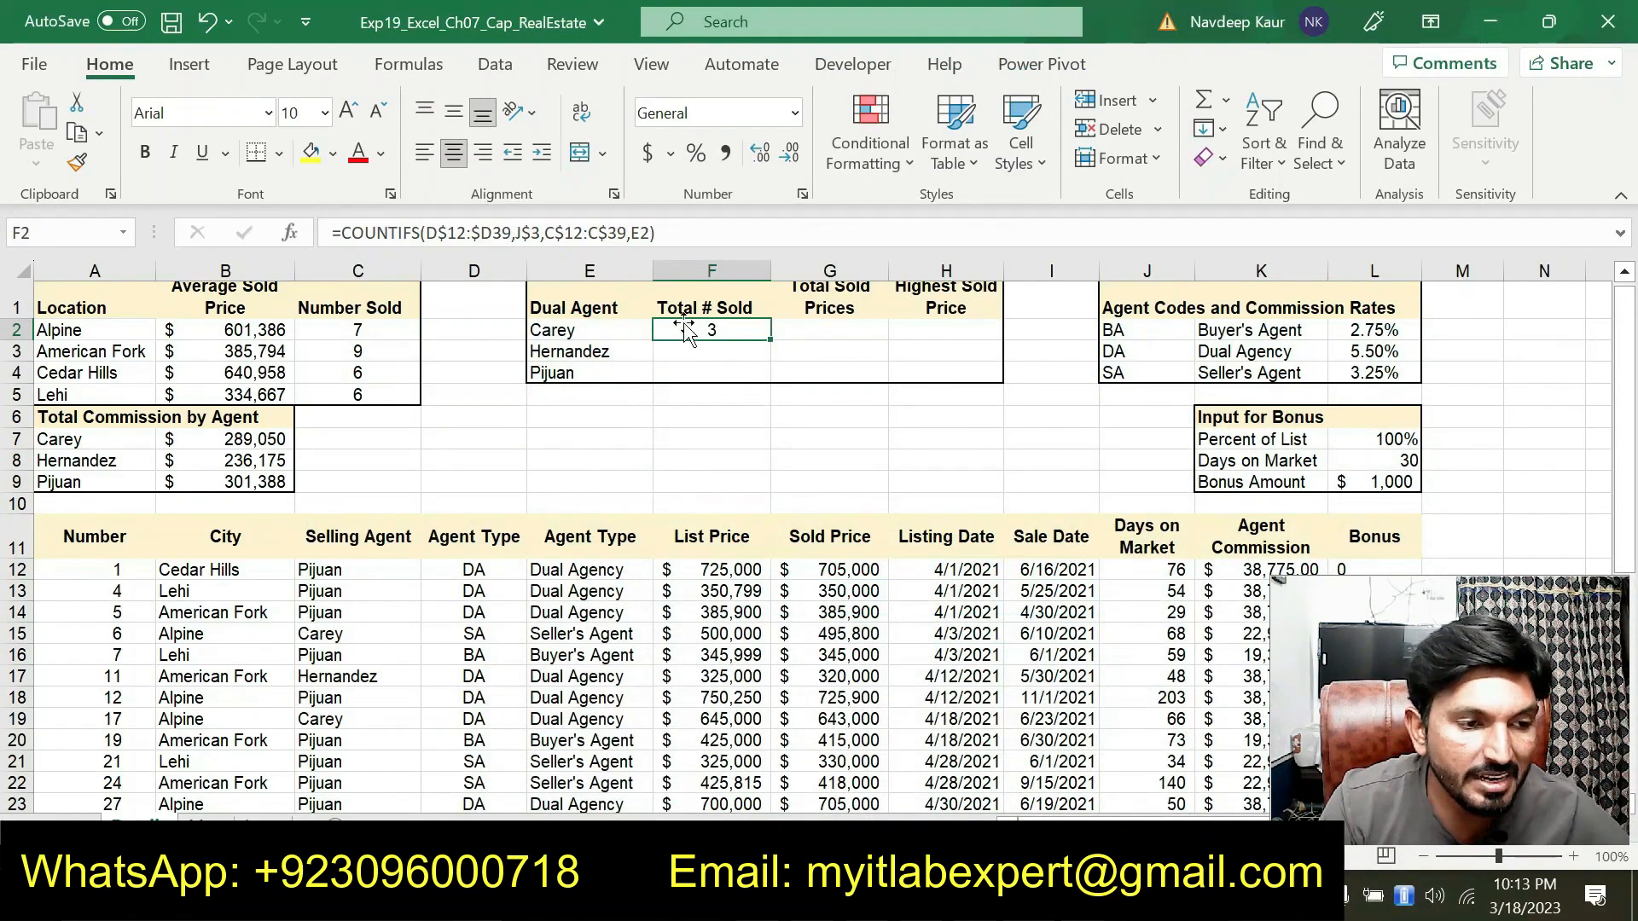
left_click(76, 133)
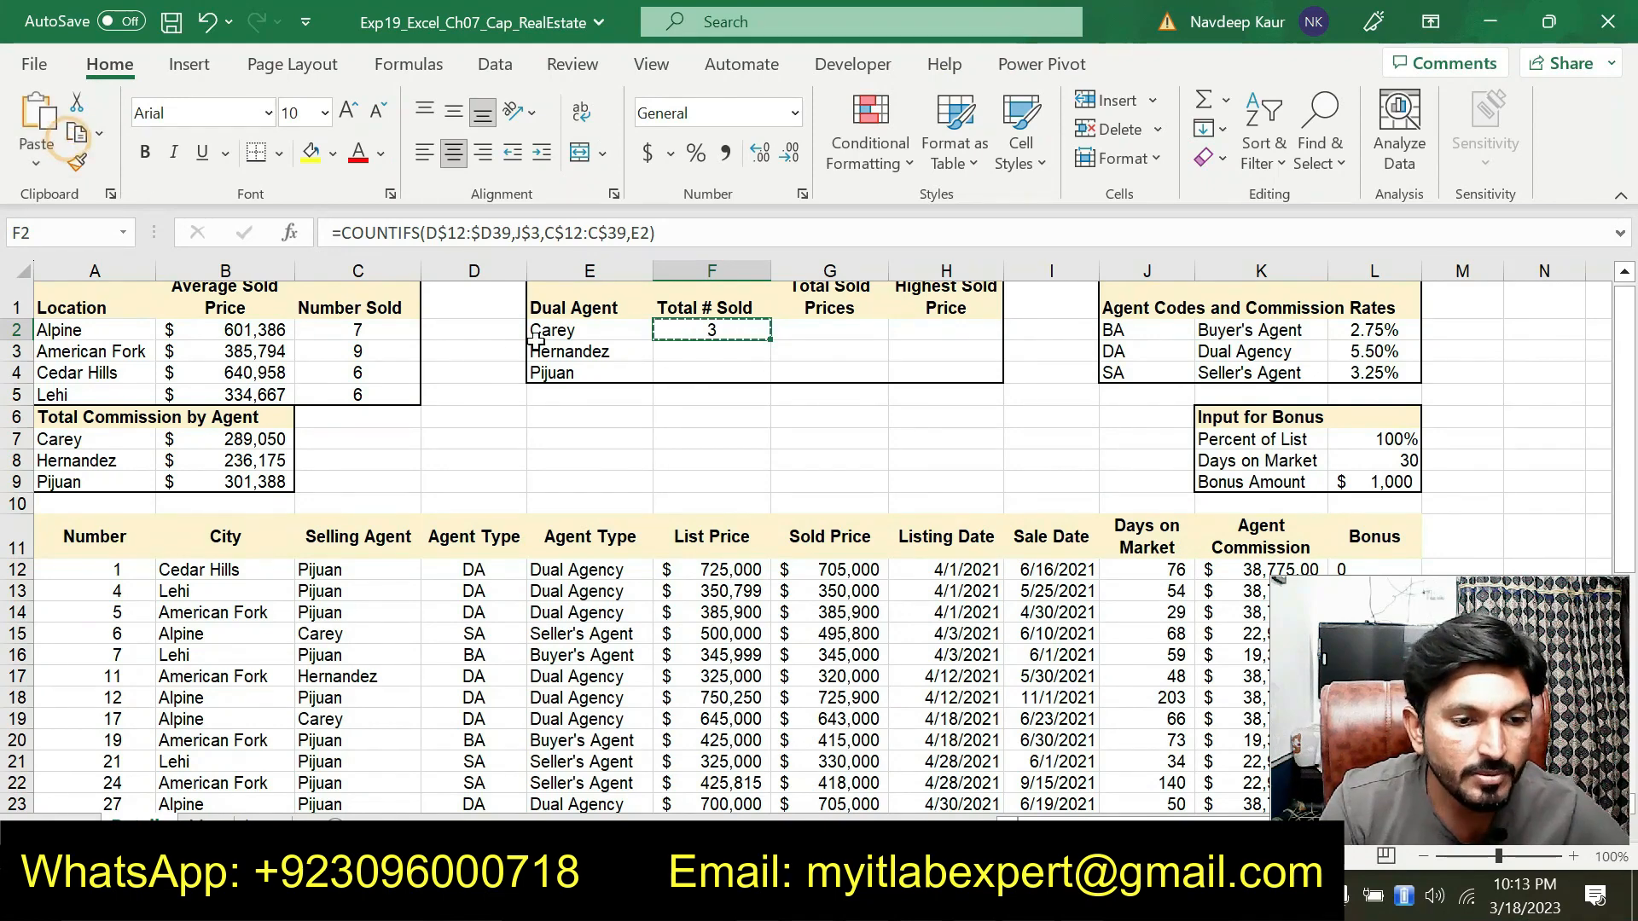
left_click_drag(702, 345, 698, 371)
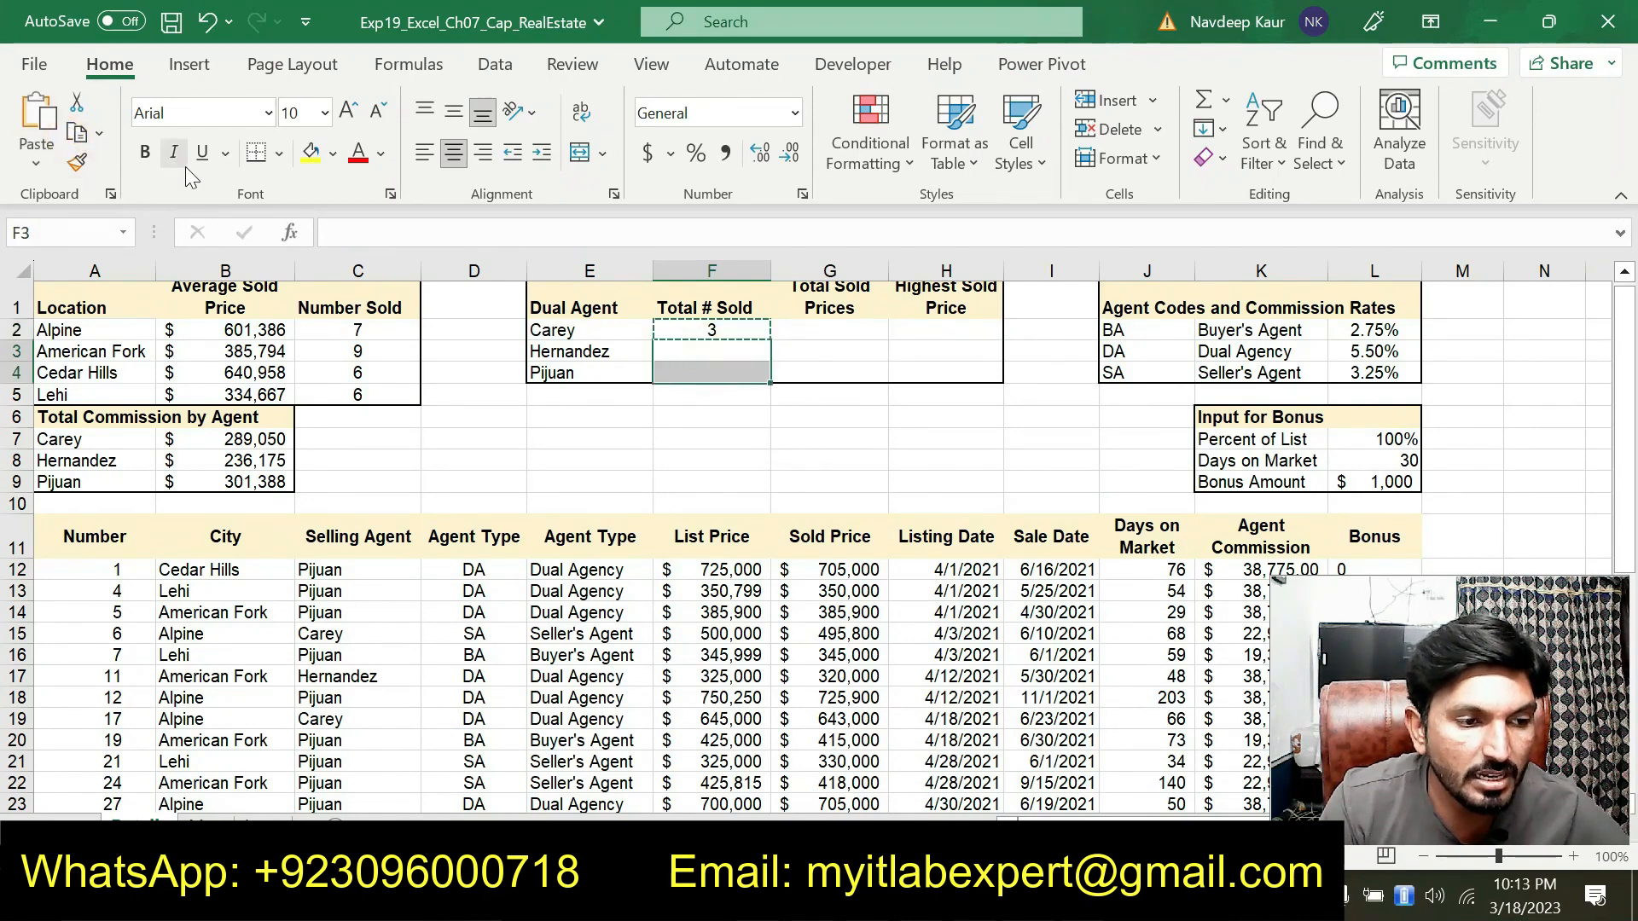
left_click(53, 166)
left_click(69, 239)
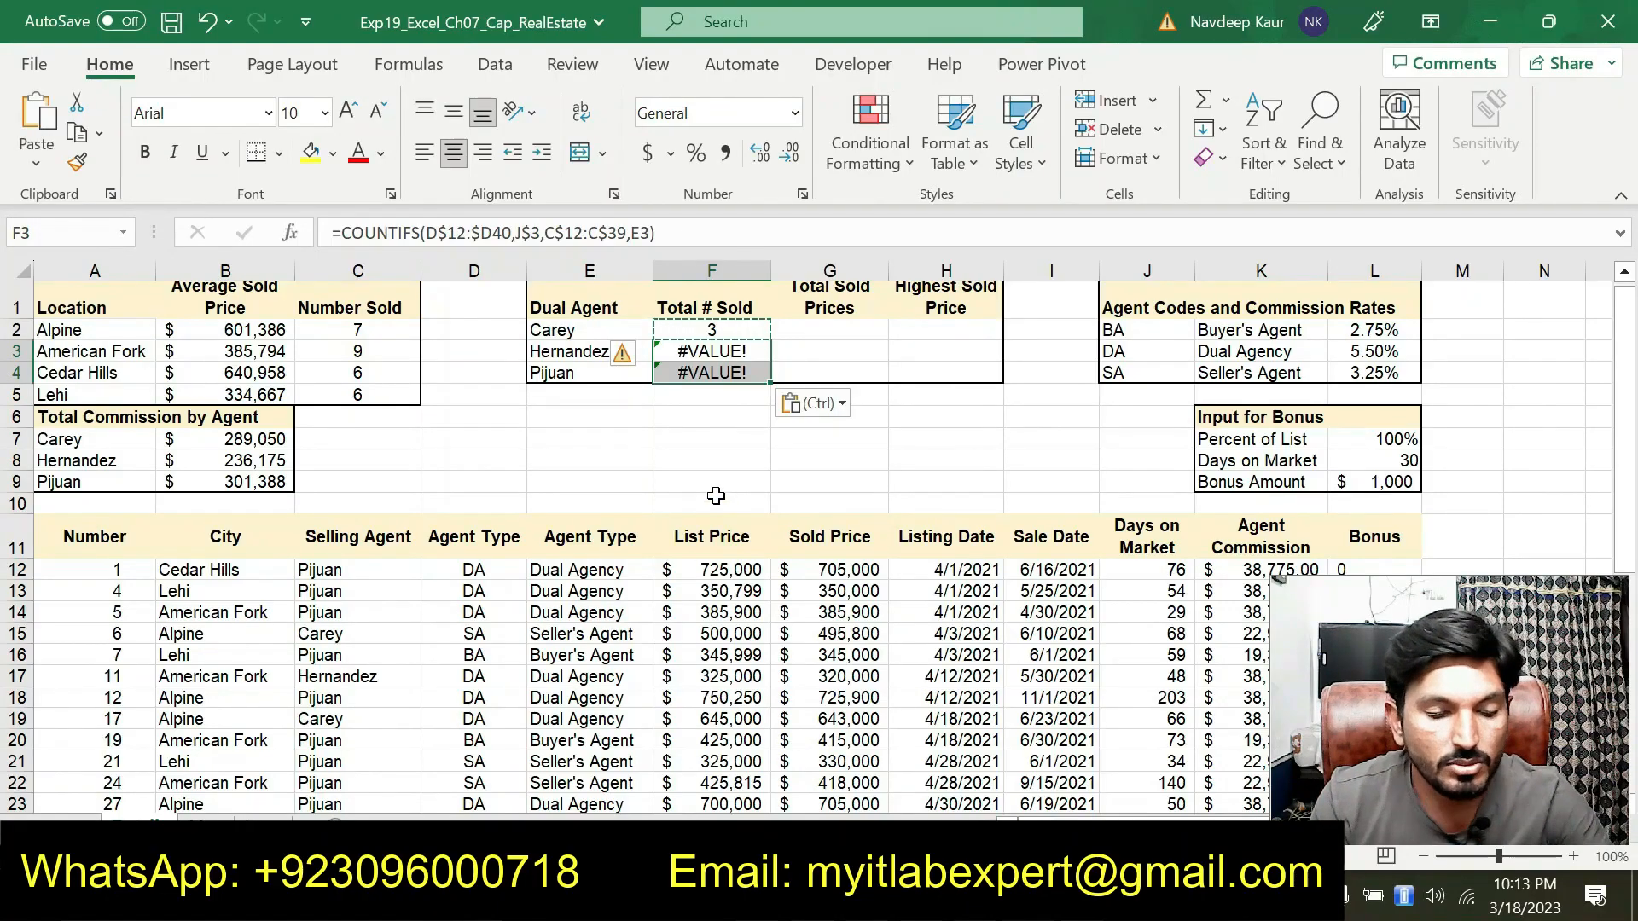
In the instructions document, remove the highlight from the step 9 COUNTIFS instructions
key("alt+Tab")
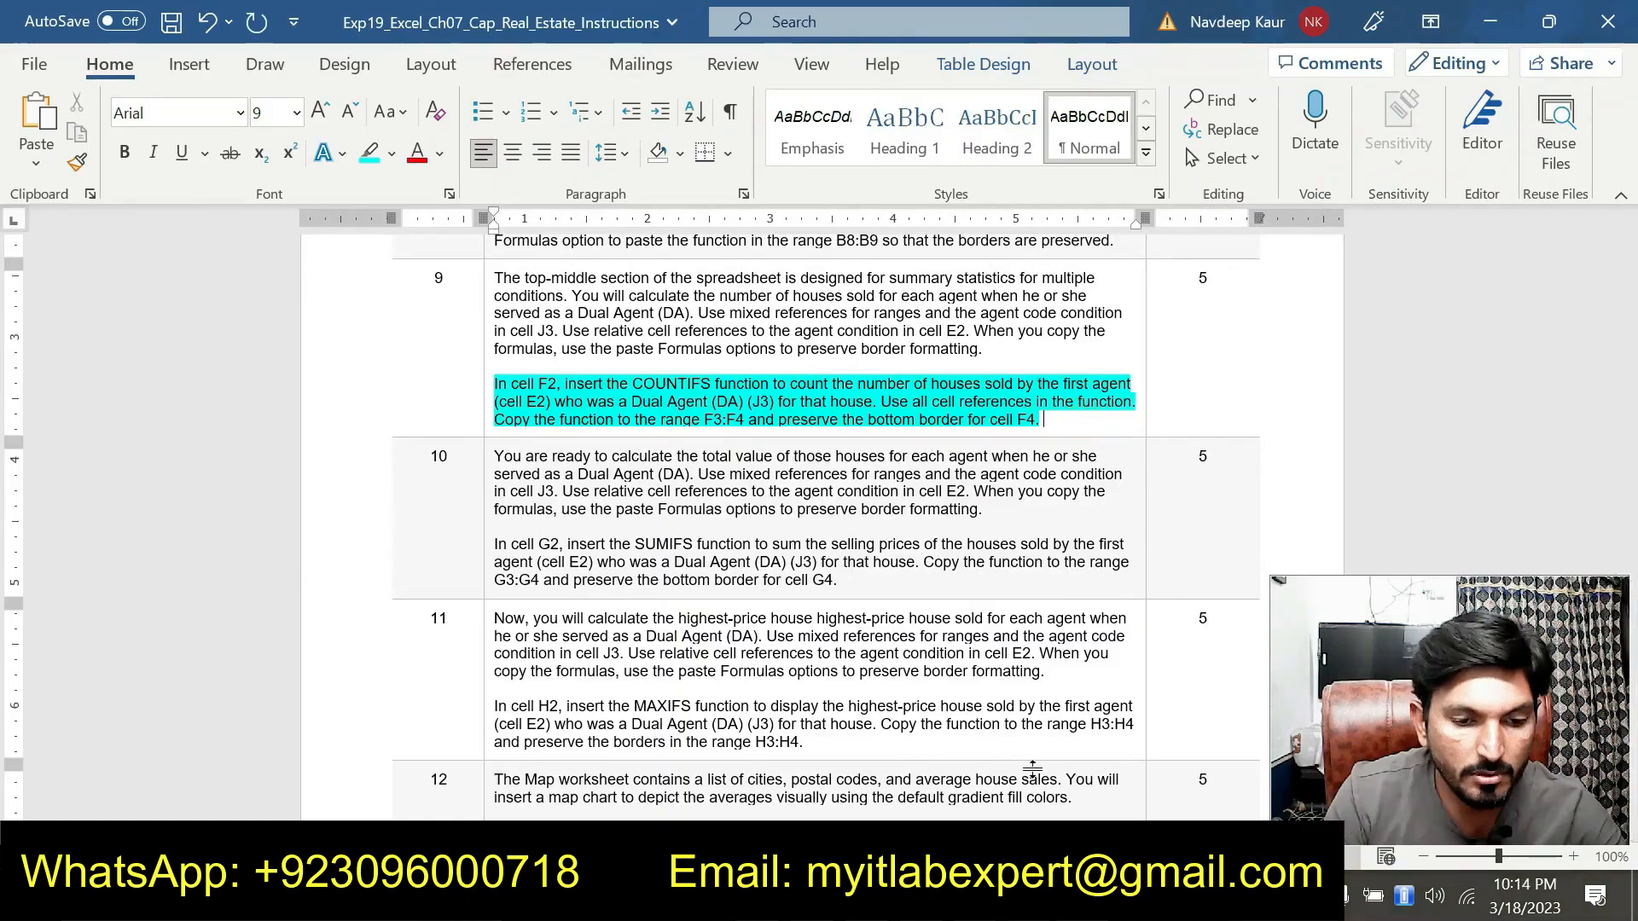
key("alt+Tab")
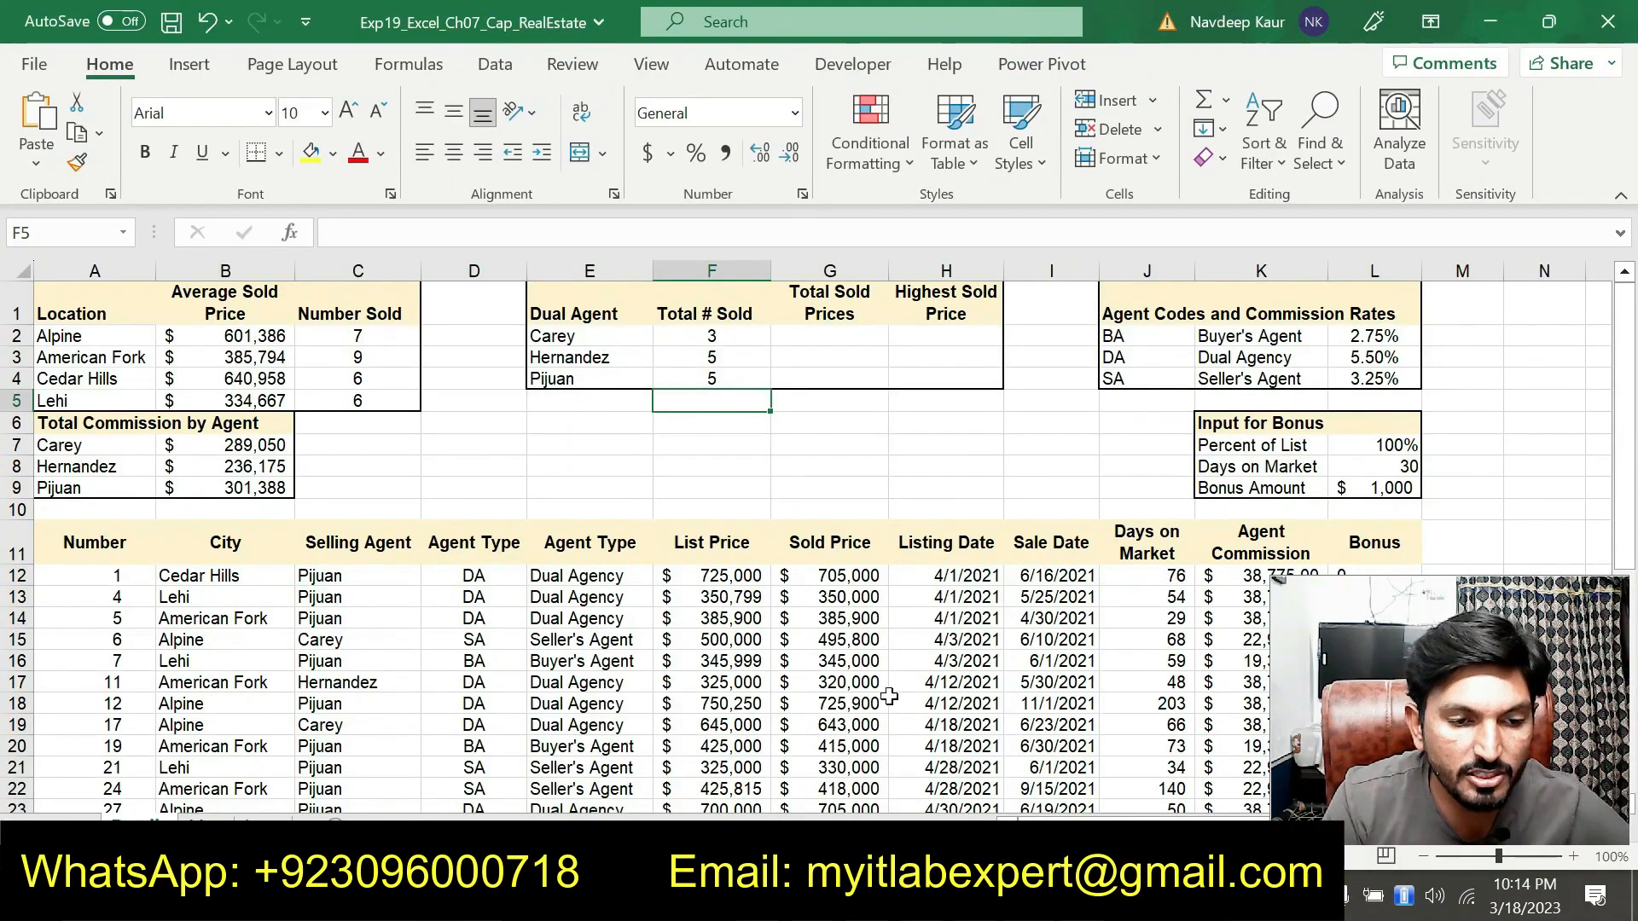
key("alt+Tab")
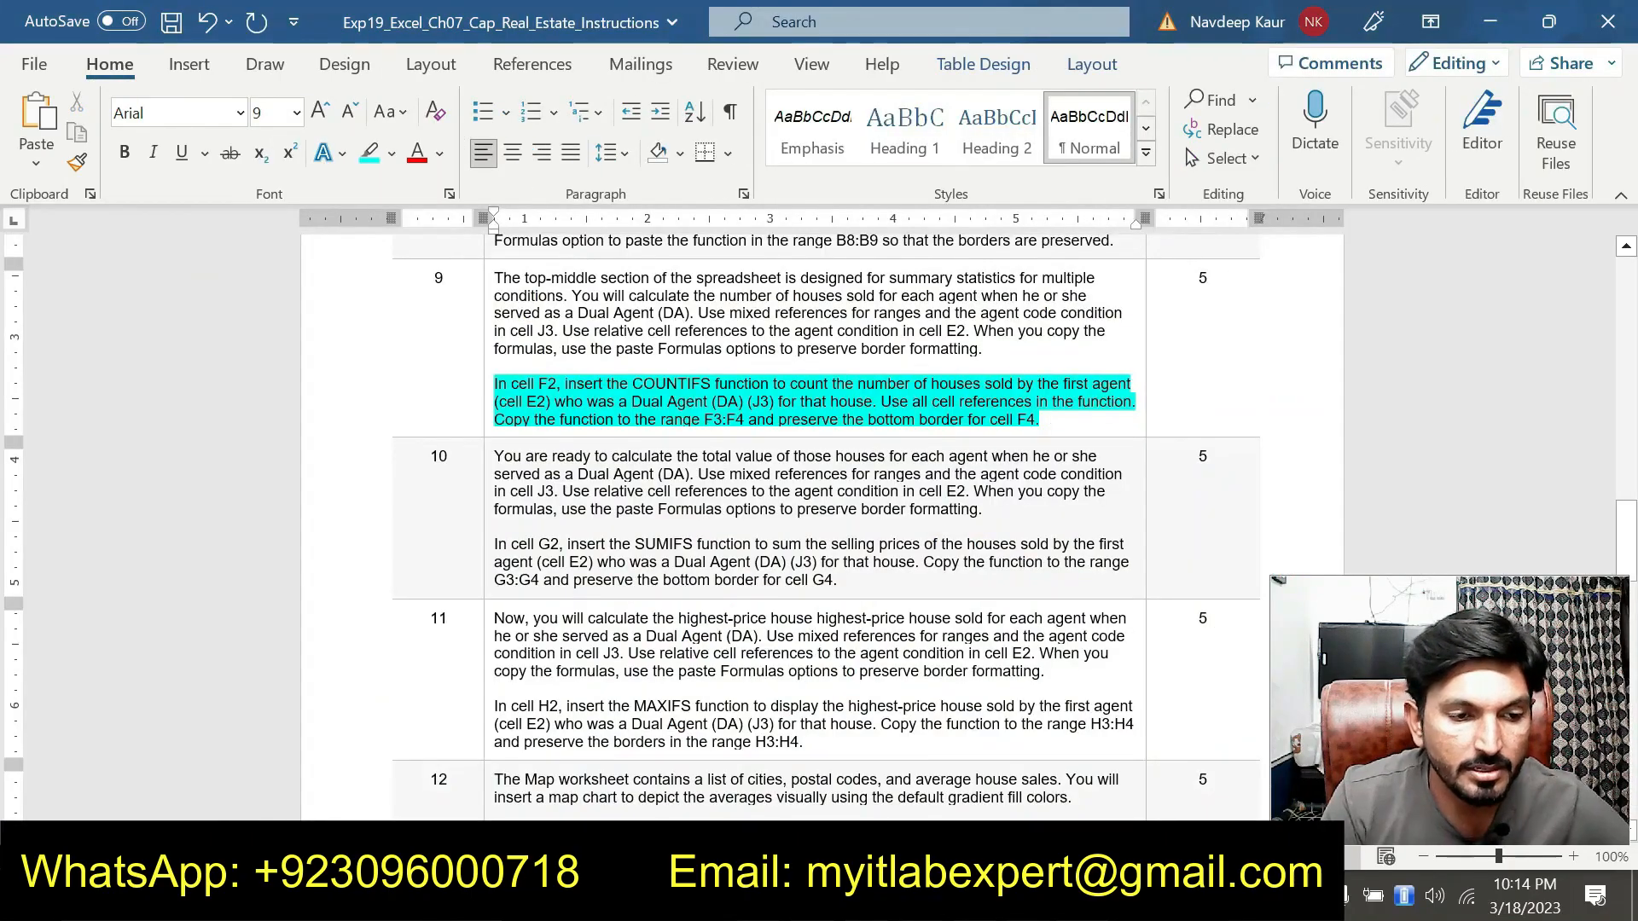
left_click_drag(1083, 431, 501, 376)
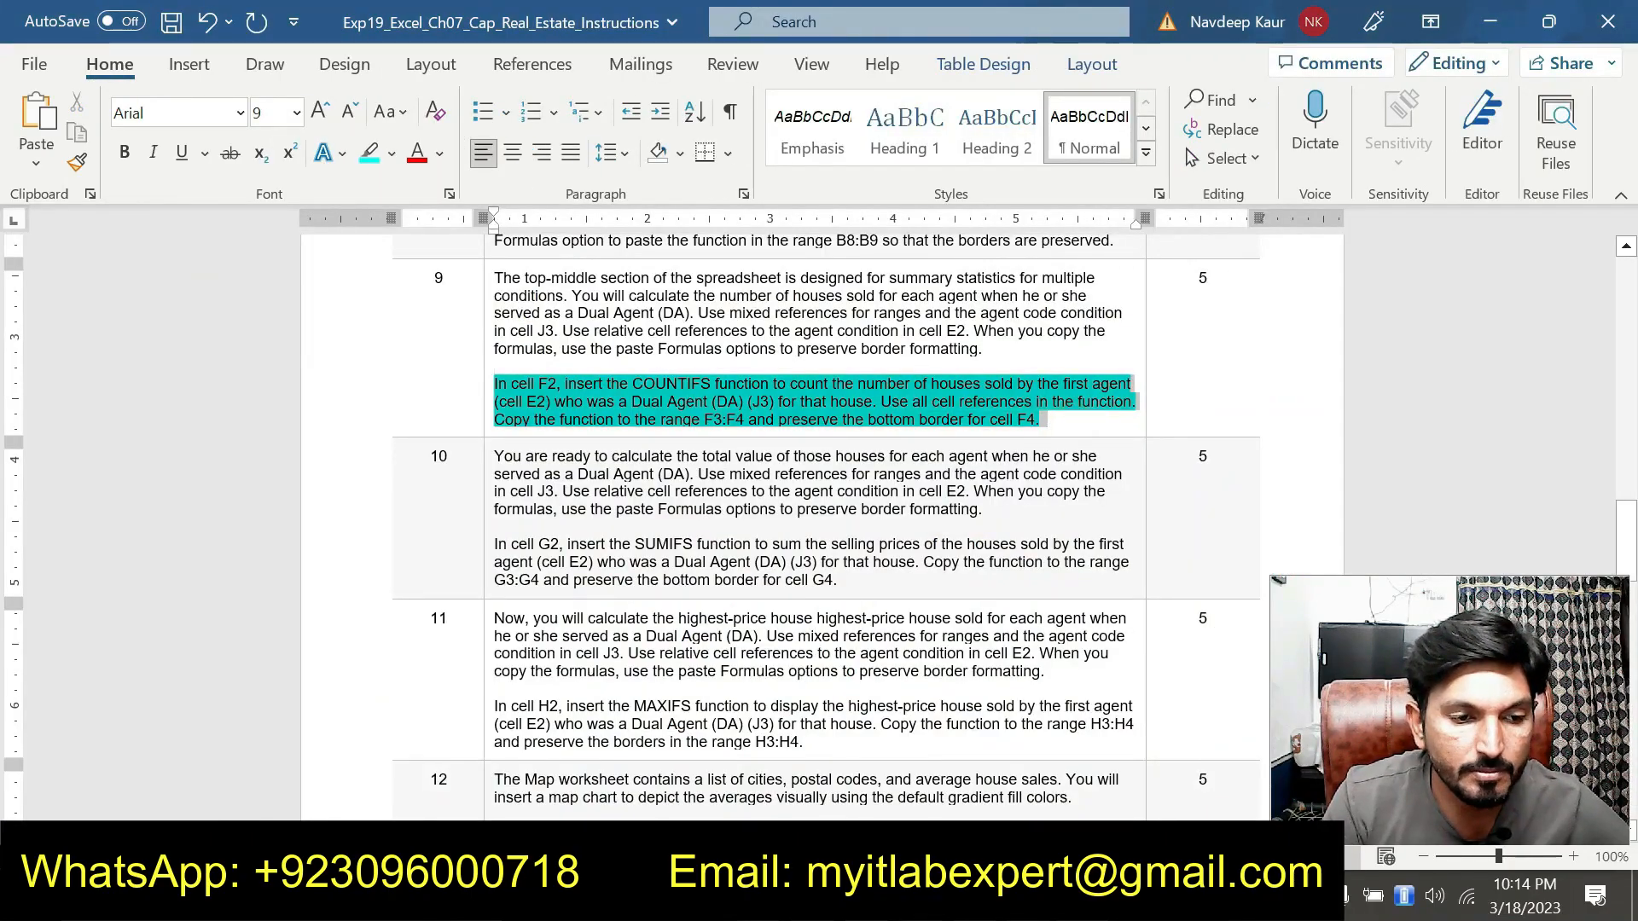
right_click(640, 397)
left_click(604, 345)
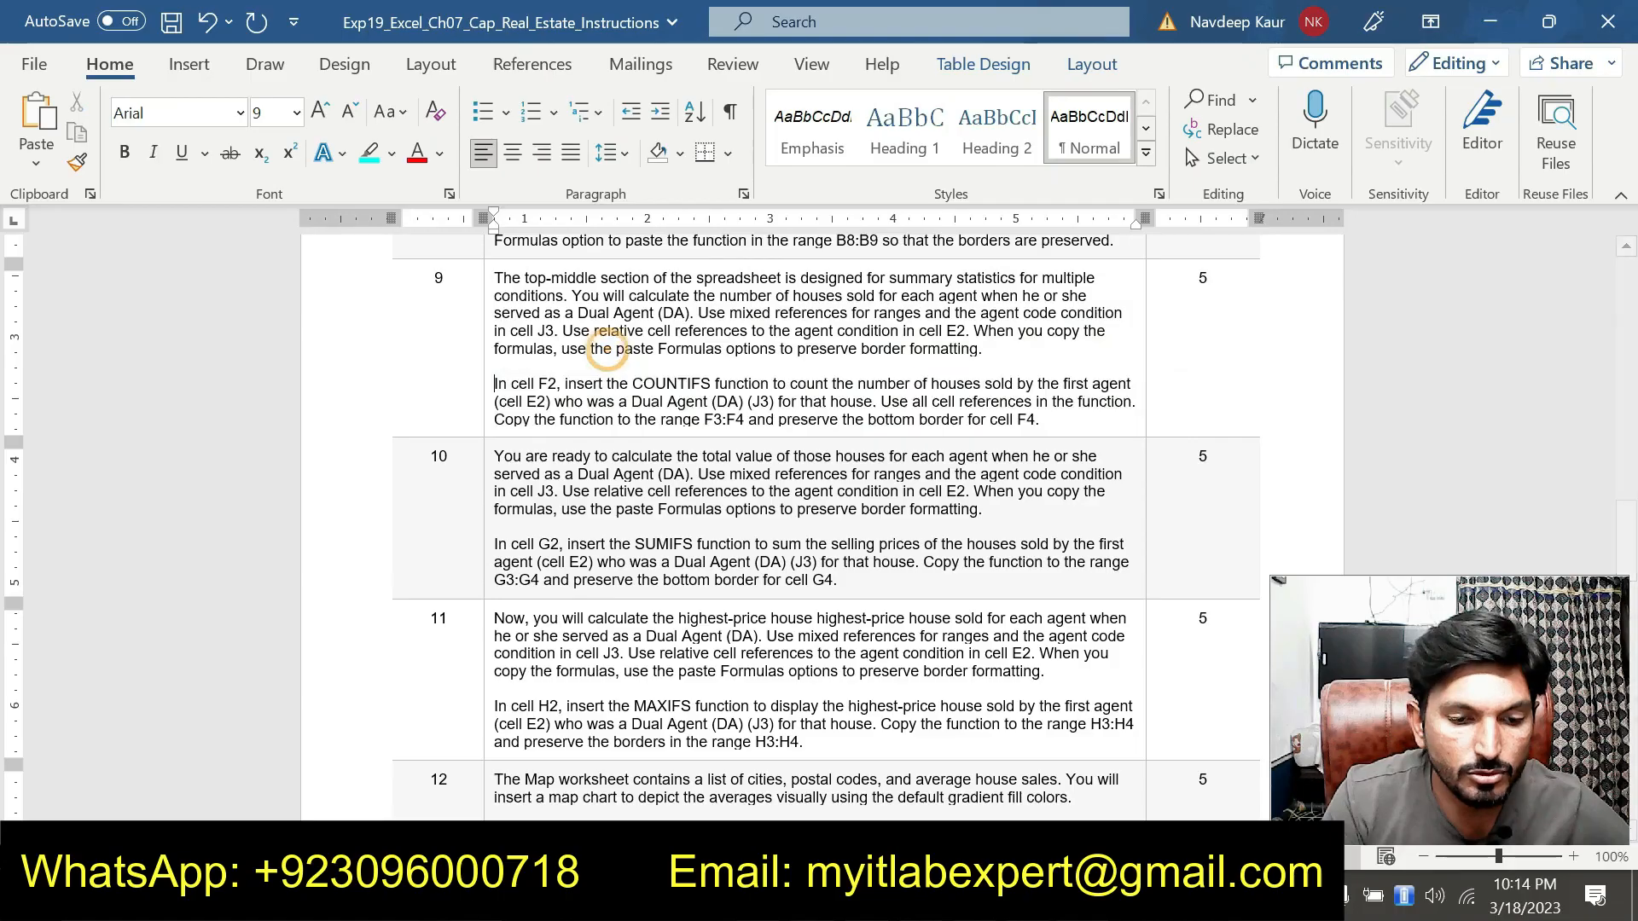
Inspect the copied COUNTIFS formulas in F3 and F4
key("alt+Tab")
left_click(717, 355)
left_click(719, 381)
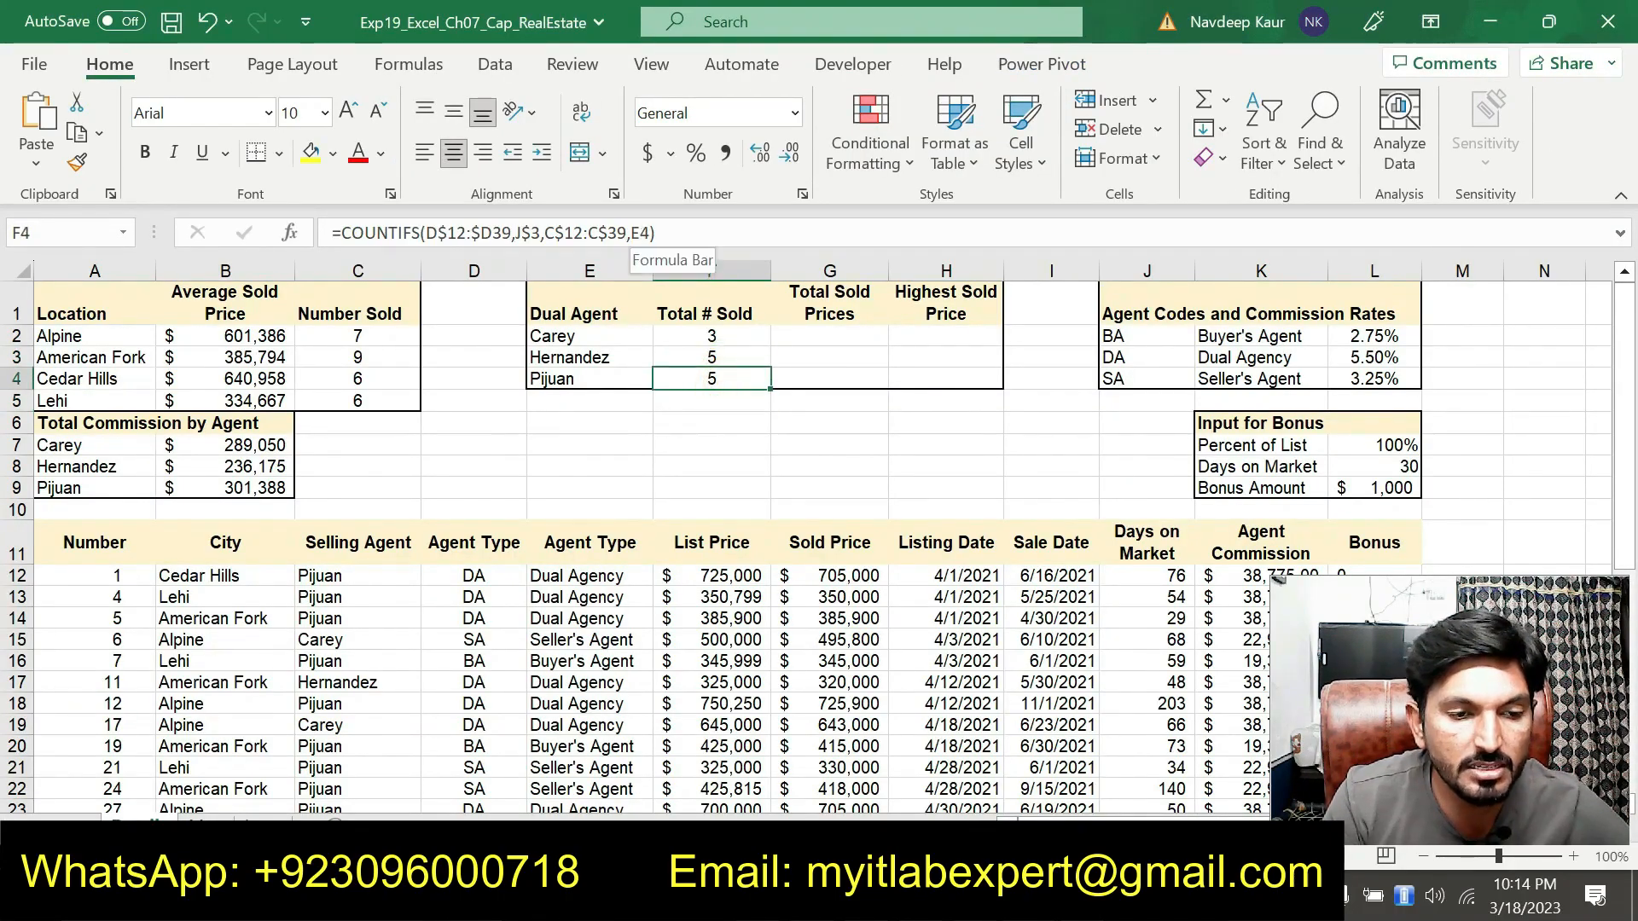
Review the COUNTIFS results in cells F2 through F4
left_click(713, 340)
left_click(698, 356)
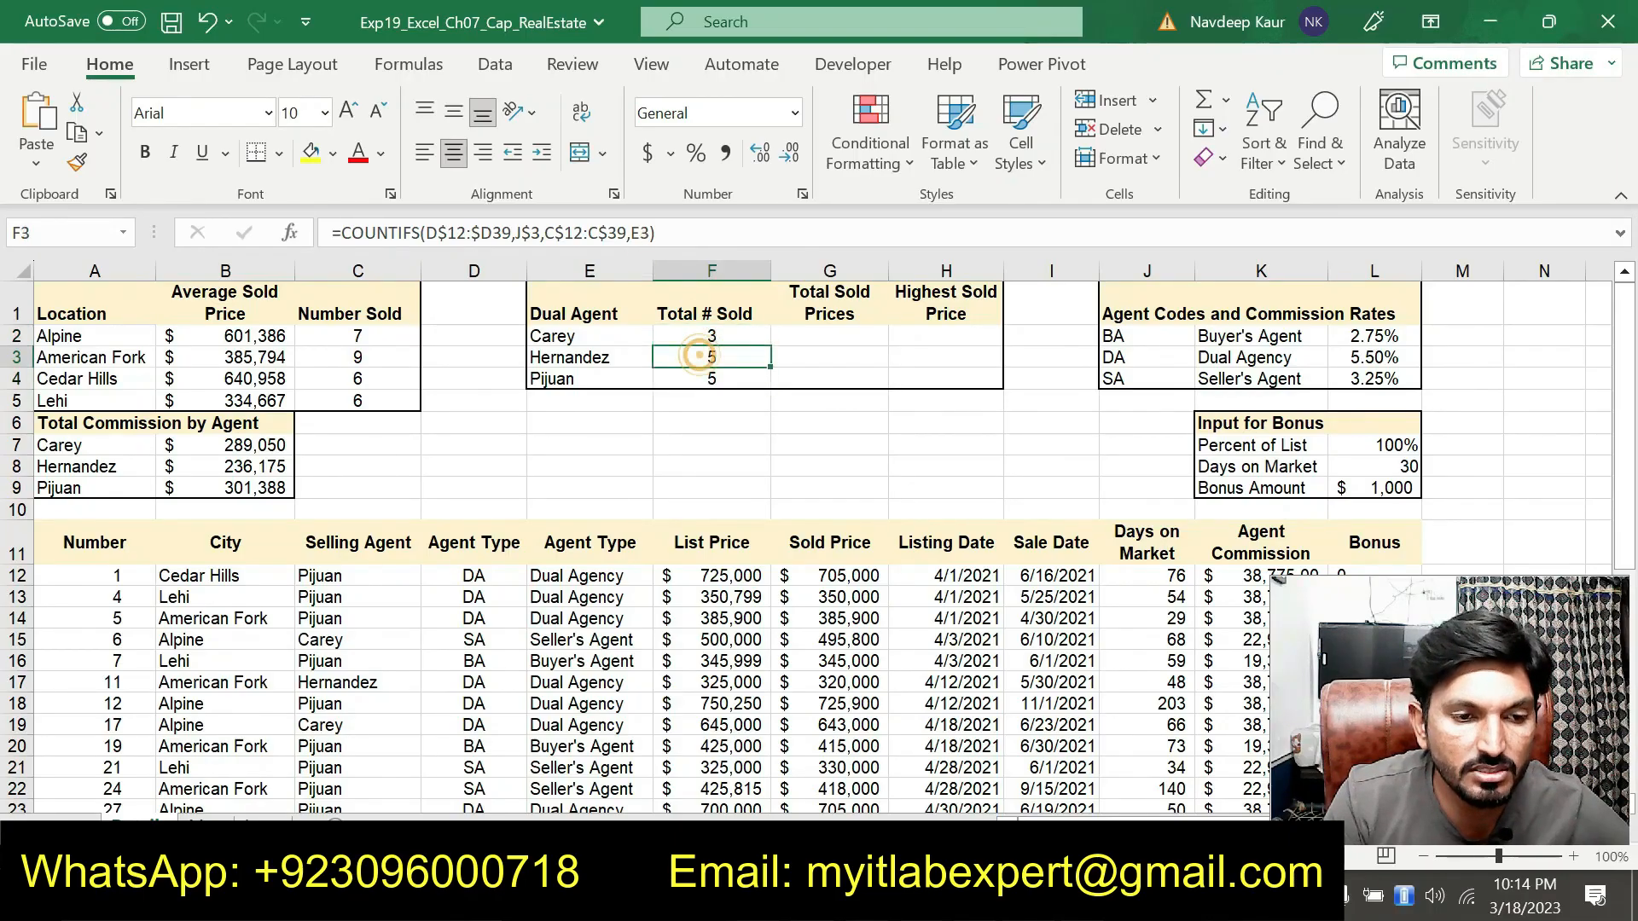
left_click(707, 380)
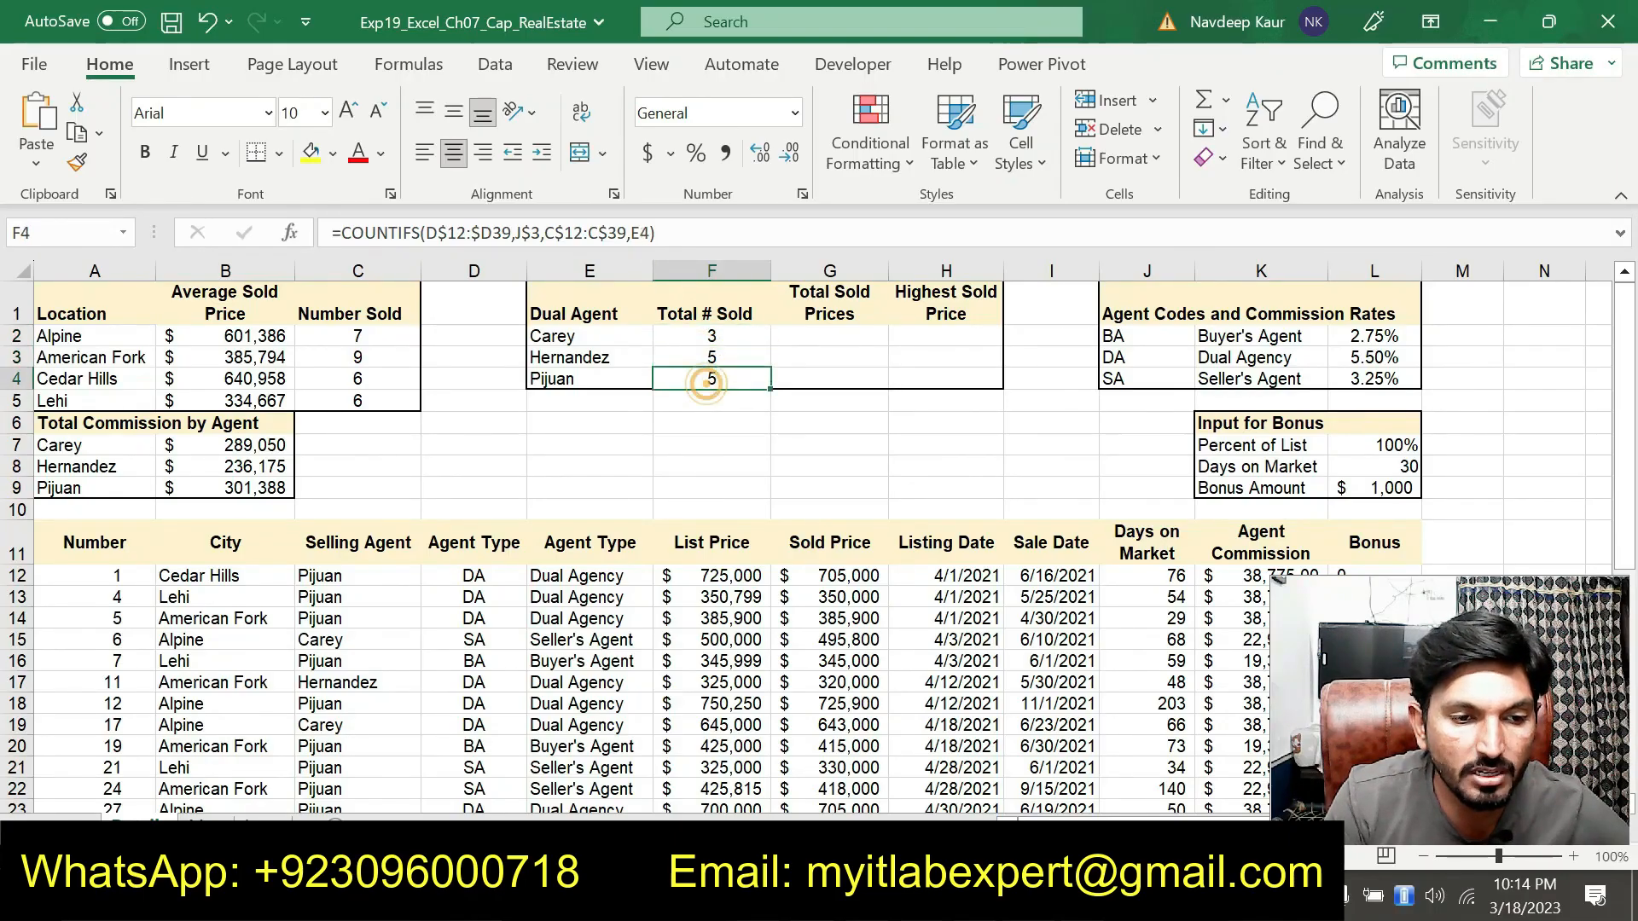
In the instructions document, highlight the step 10 SUMIFS instructions
key("alt+Tab")
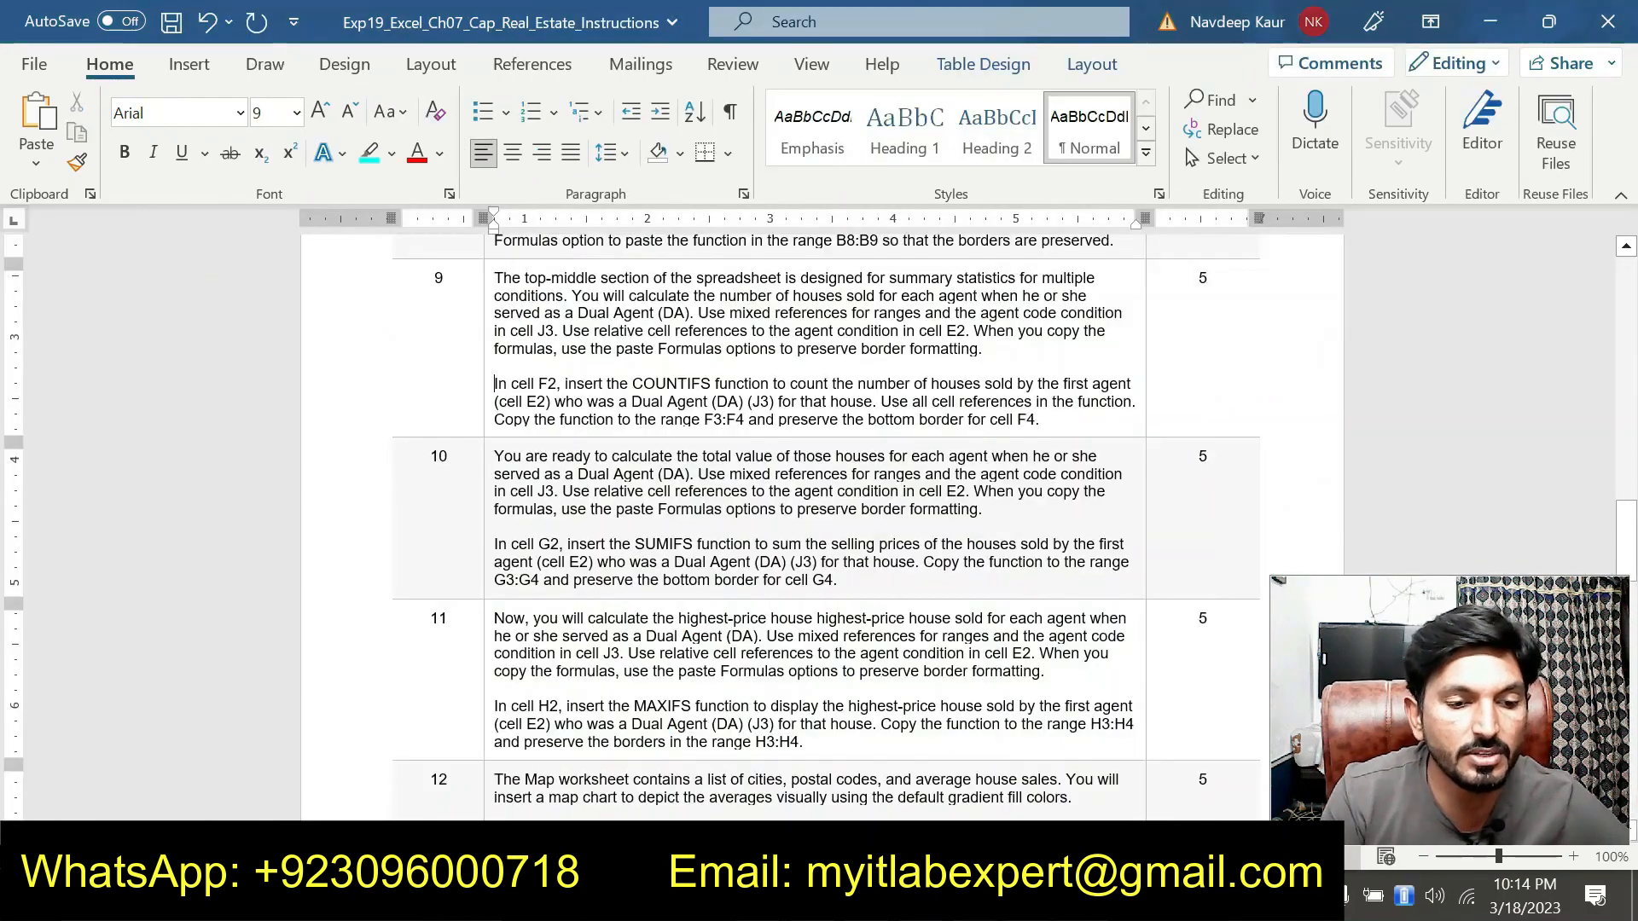
scroll(859, 519, "down", 1)
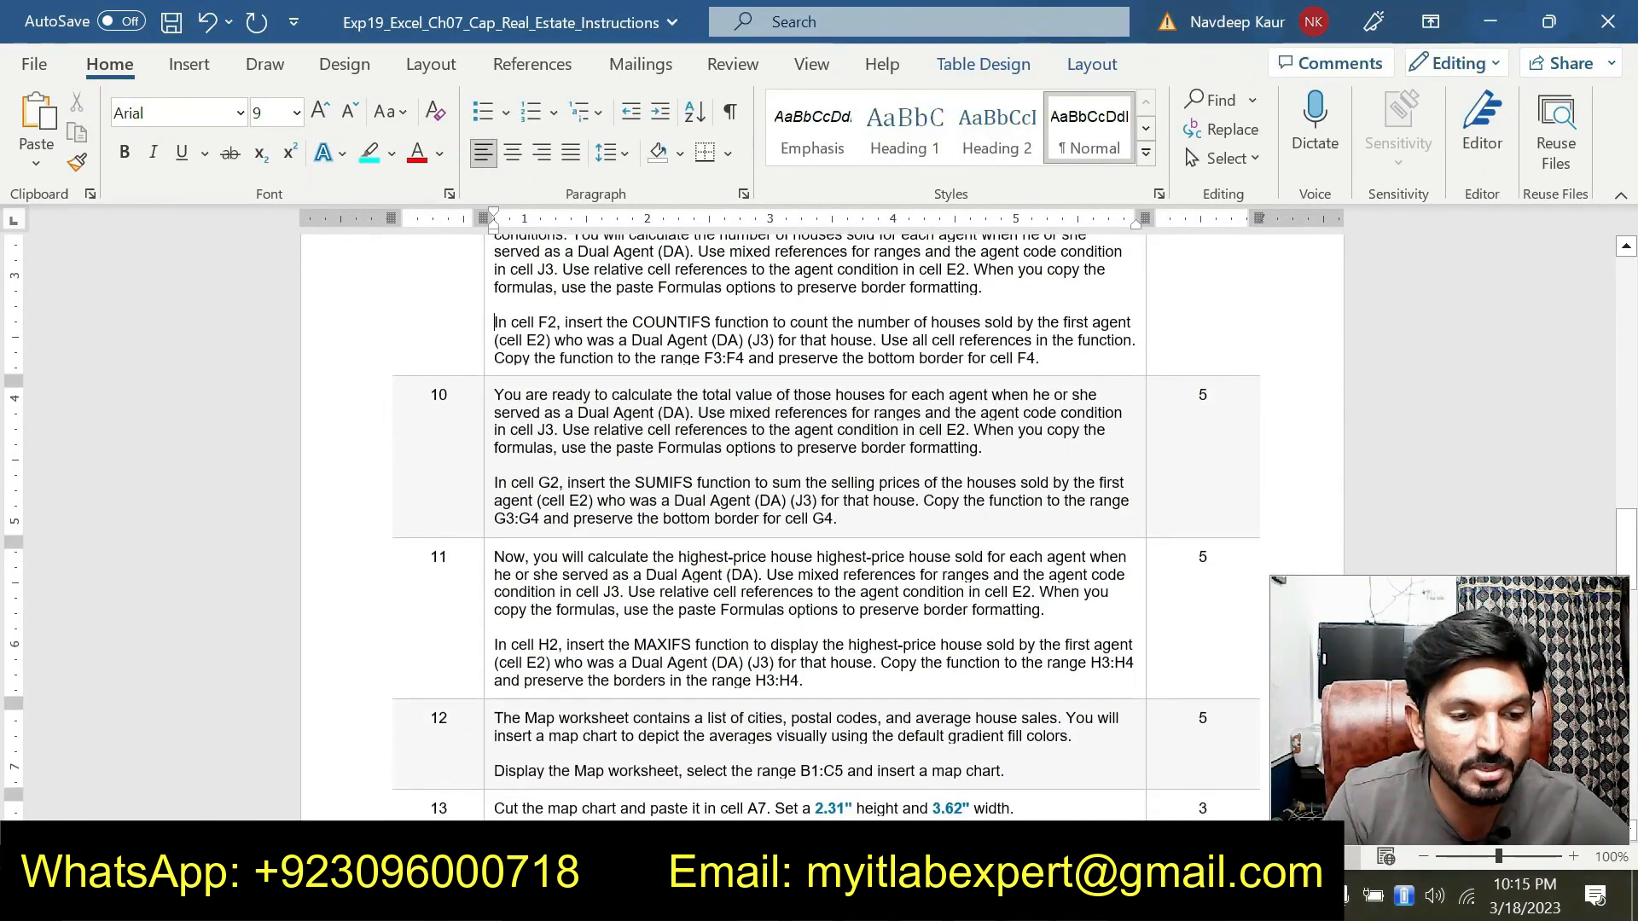
left_click_drag(859, 519, 495, 483)
left_click(589, 450)
left_click(661, 529)
scroll(661, 529, "down", 2)
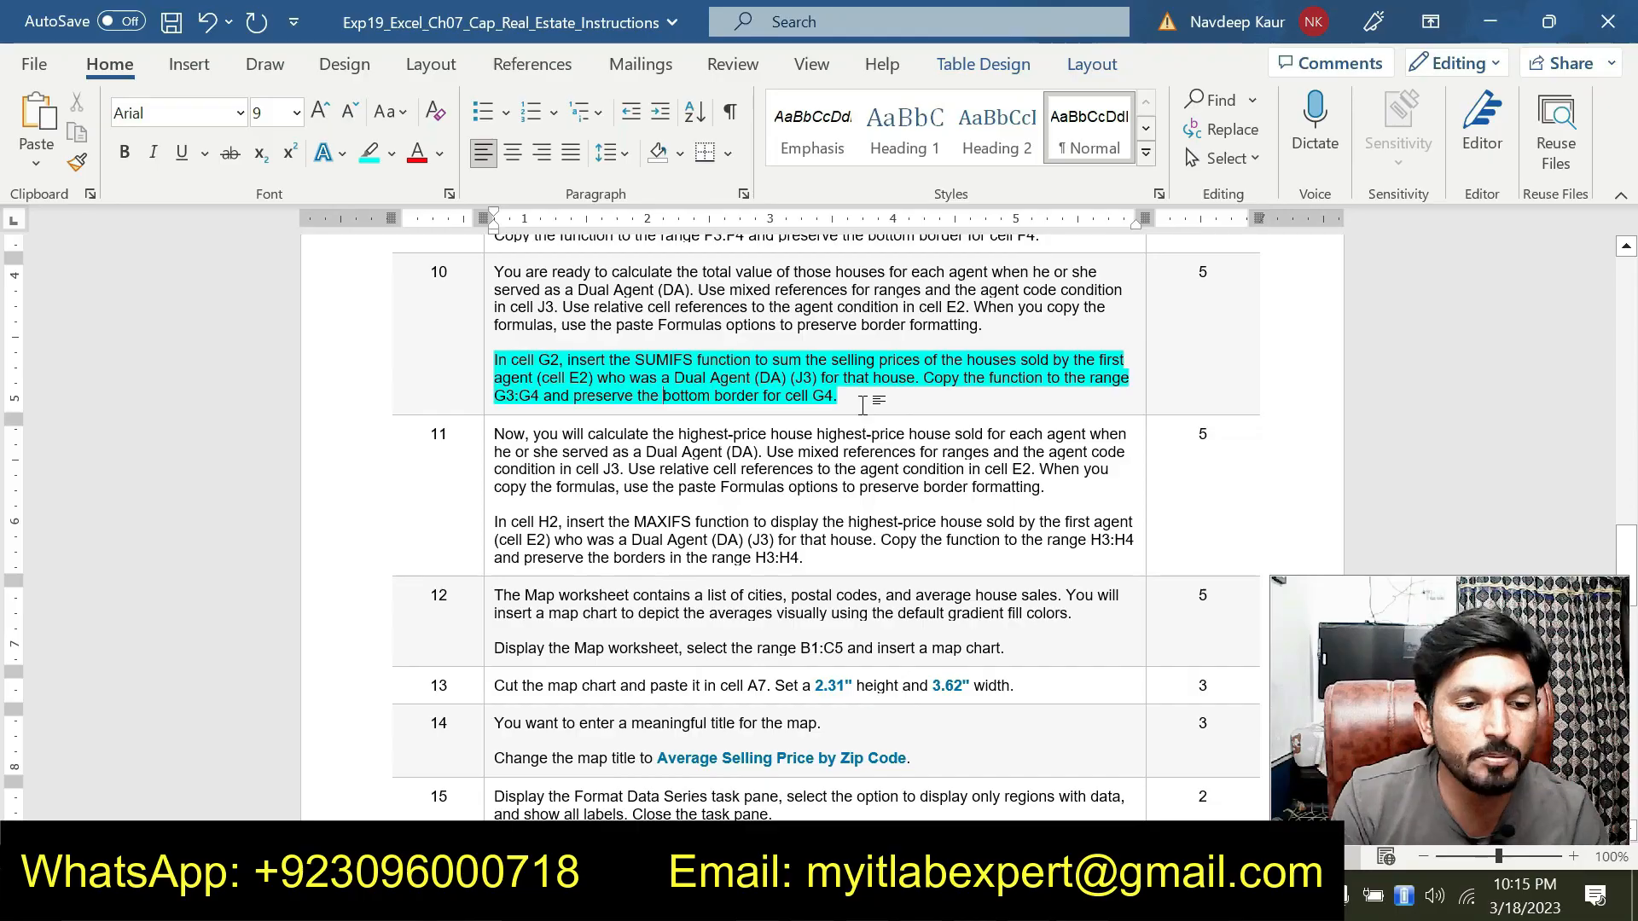
Start a SUMIFS function in G2 and set its Sum_range to G$12:G$39 in the Function Arguments dialog
key("alt+Tab")
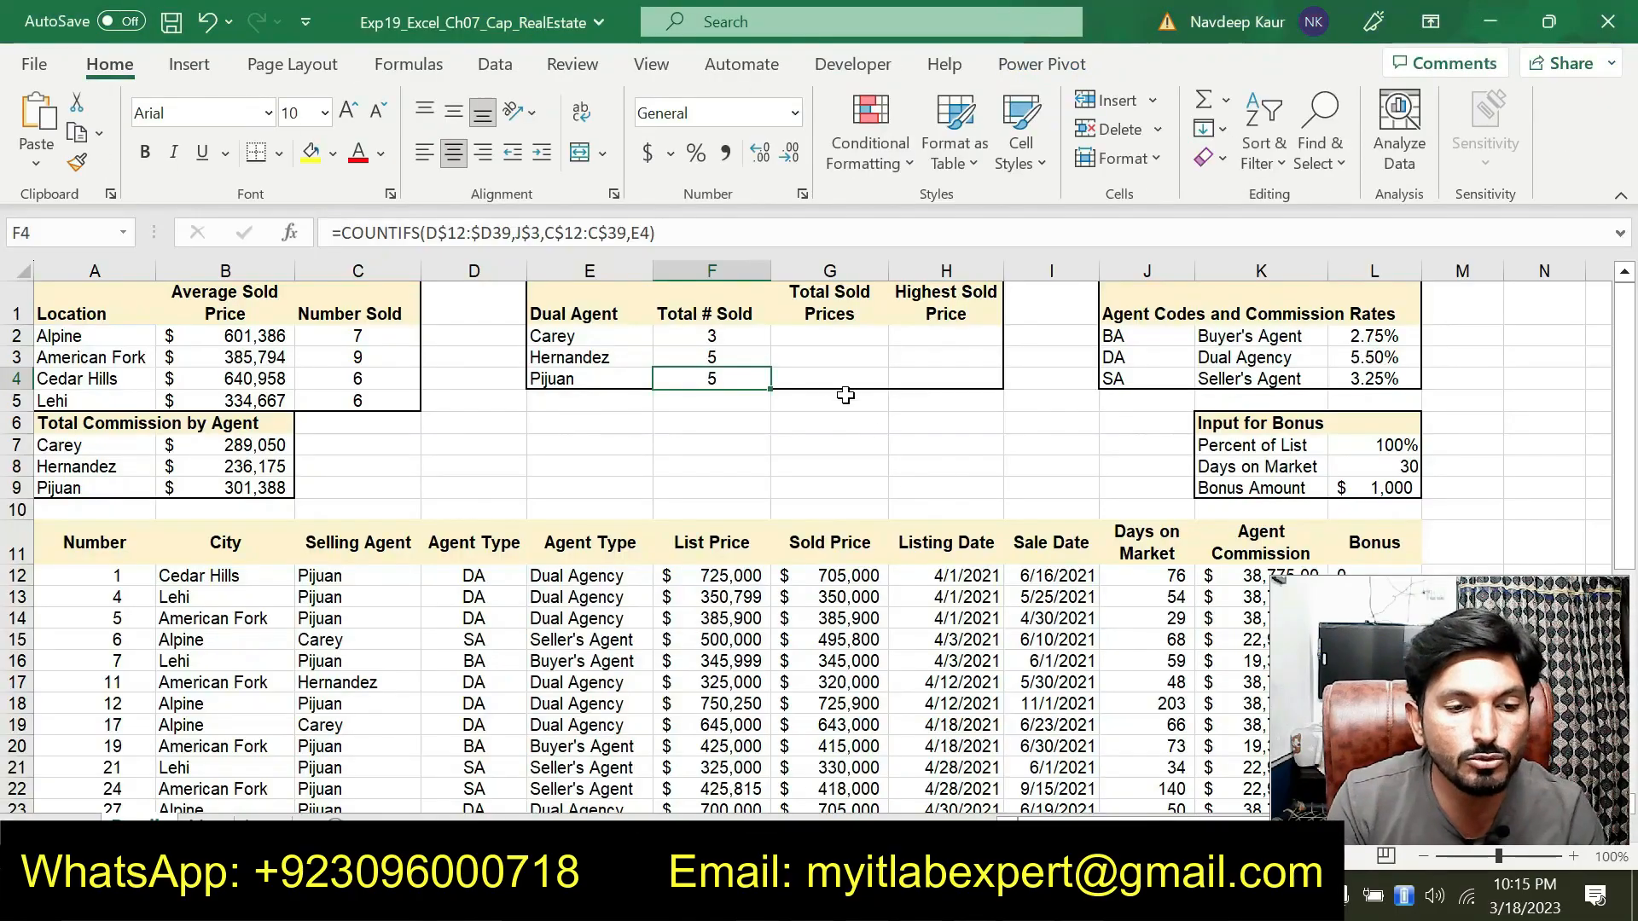
left_click(831, 343)
type("=")
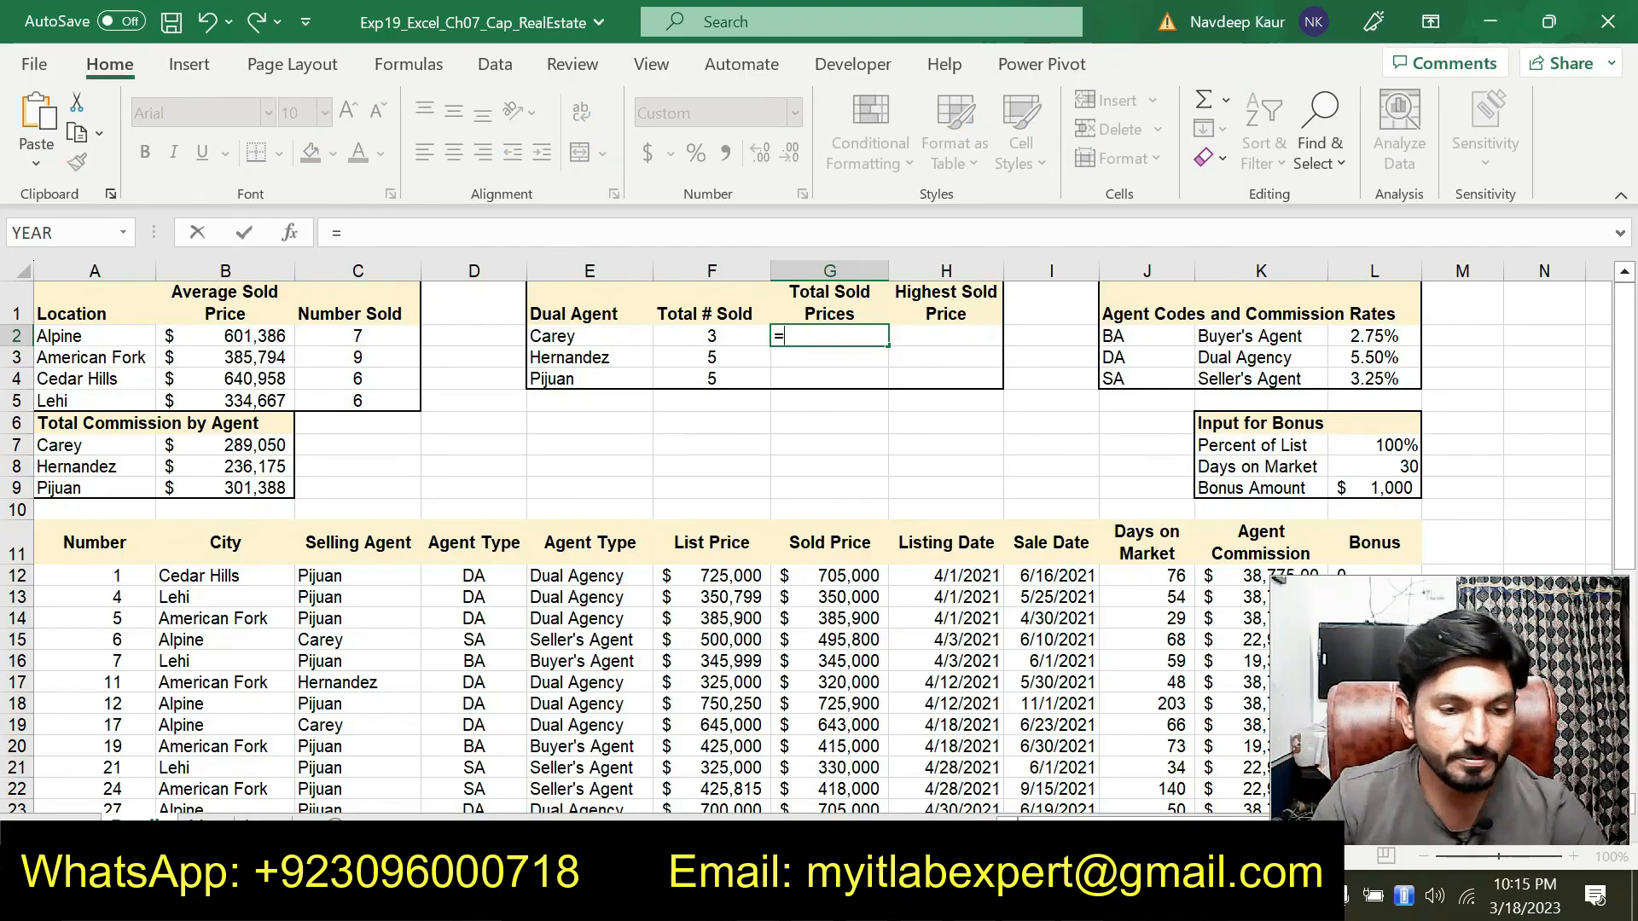
type("SUM")
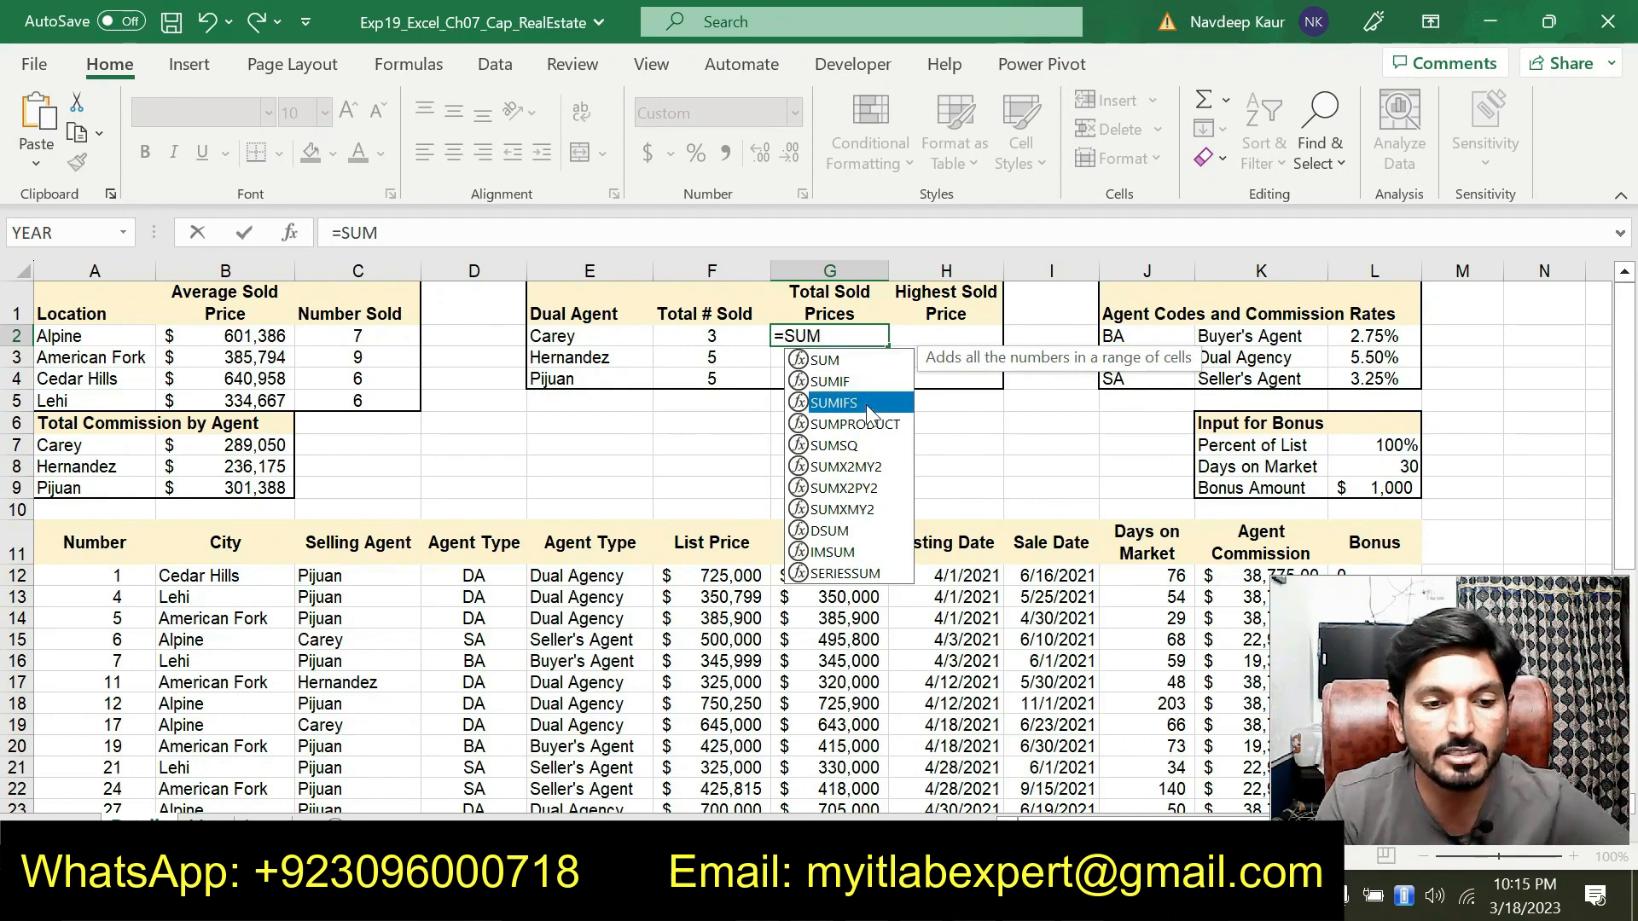
double_click(867, 403)
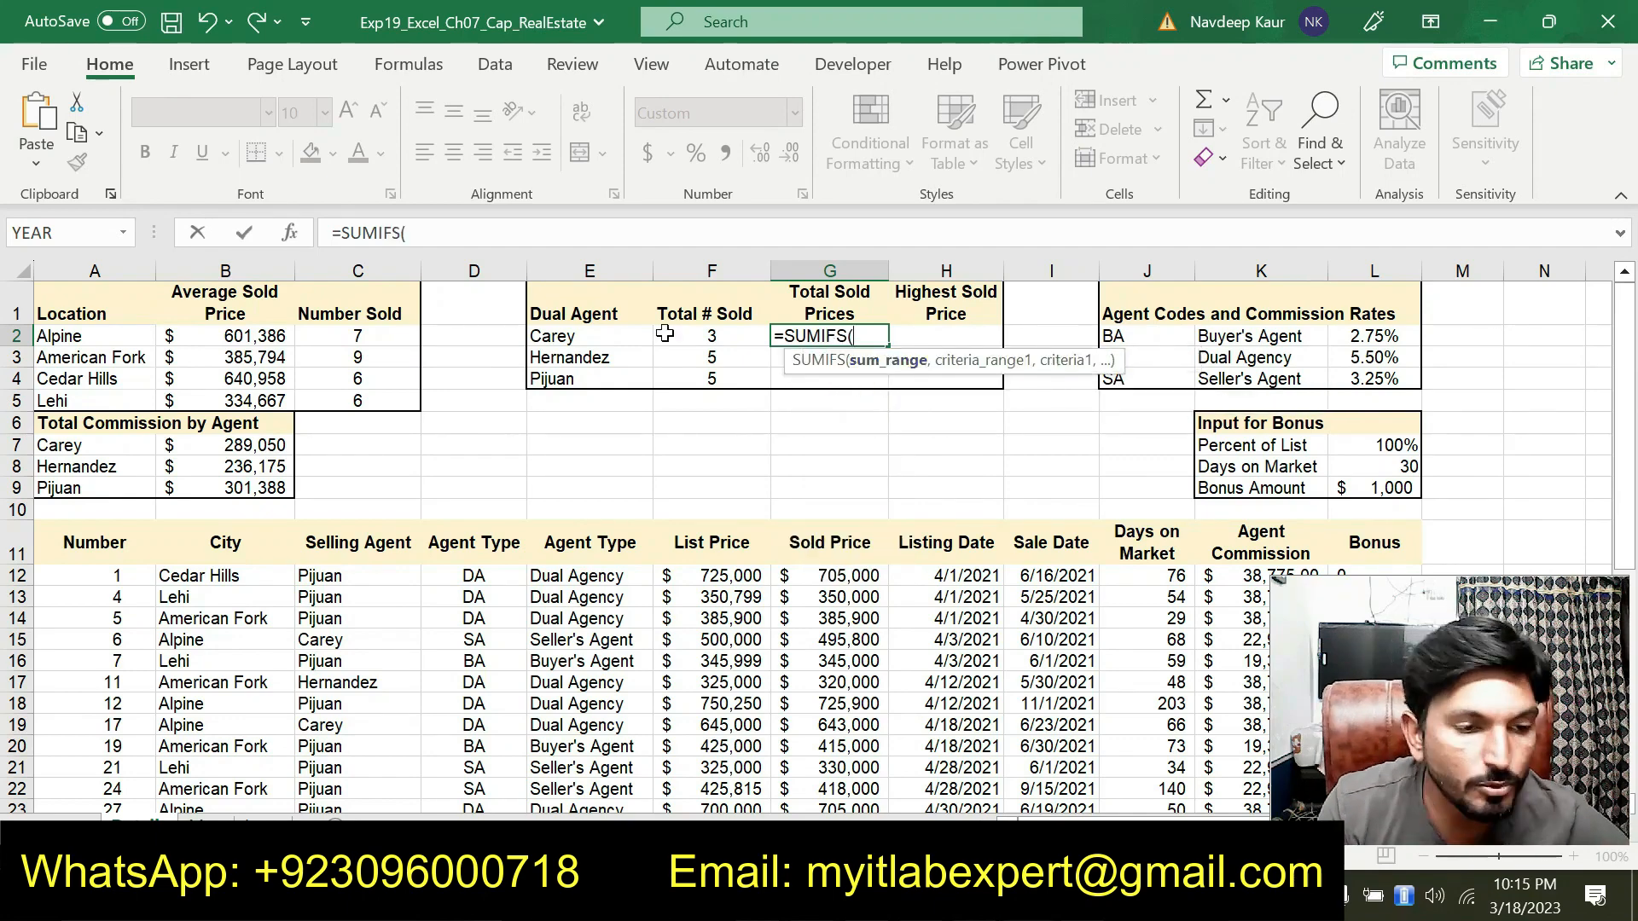
left_click(288, 240)
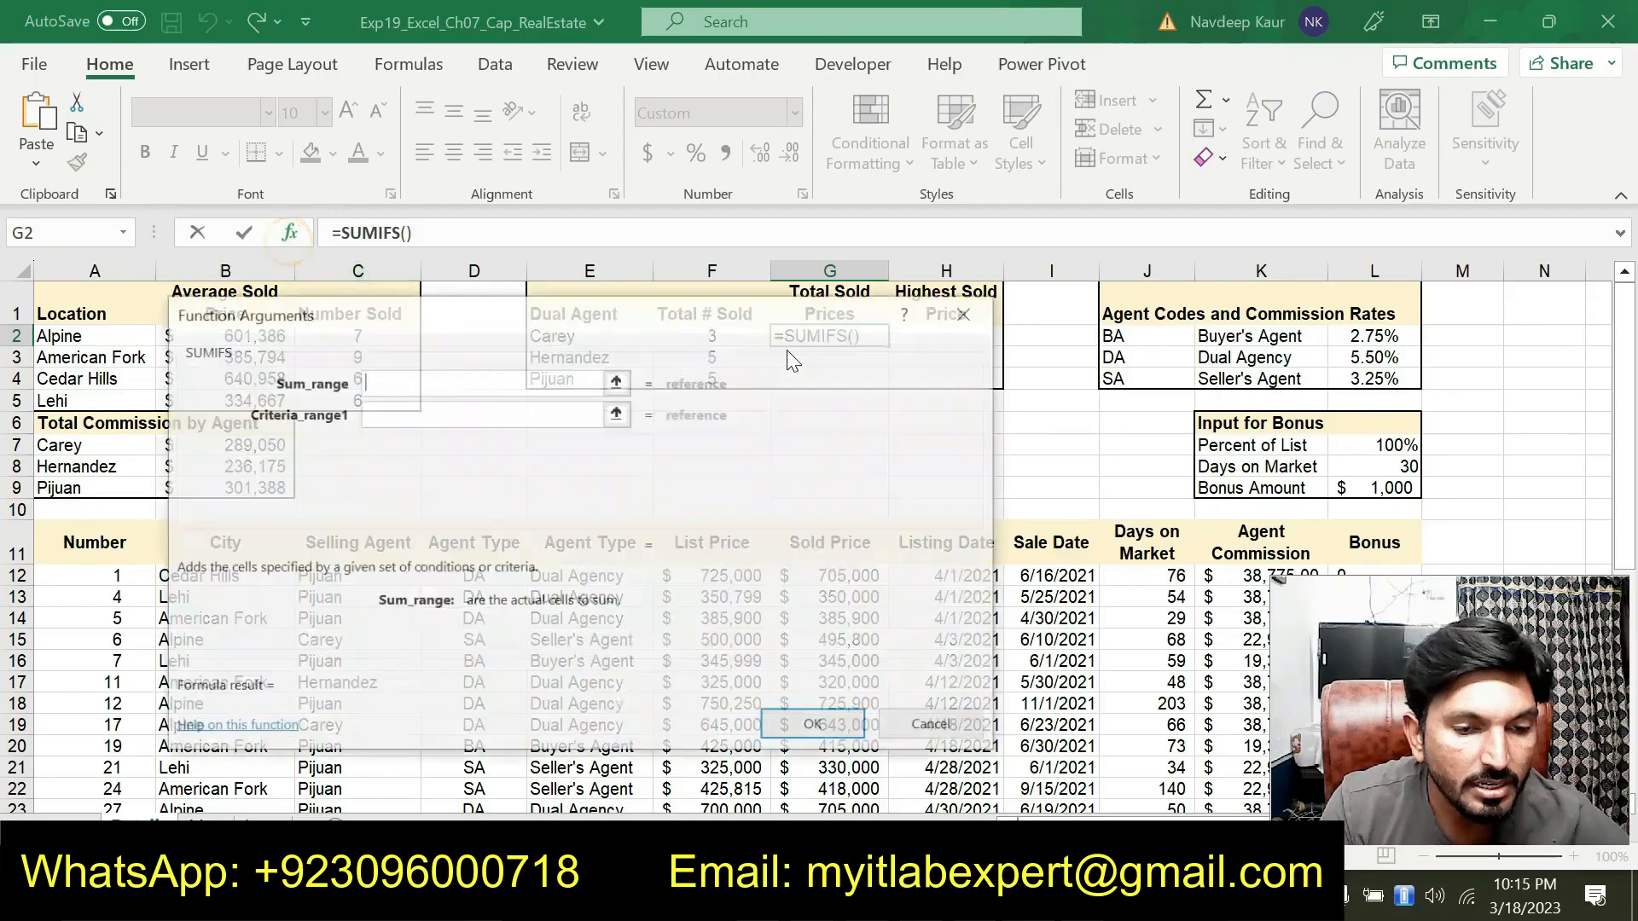
left_click_drag(760, 324, 962, 142)
left_click_drag(845, 147, 602, 49)
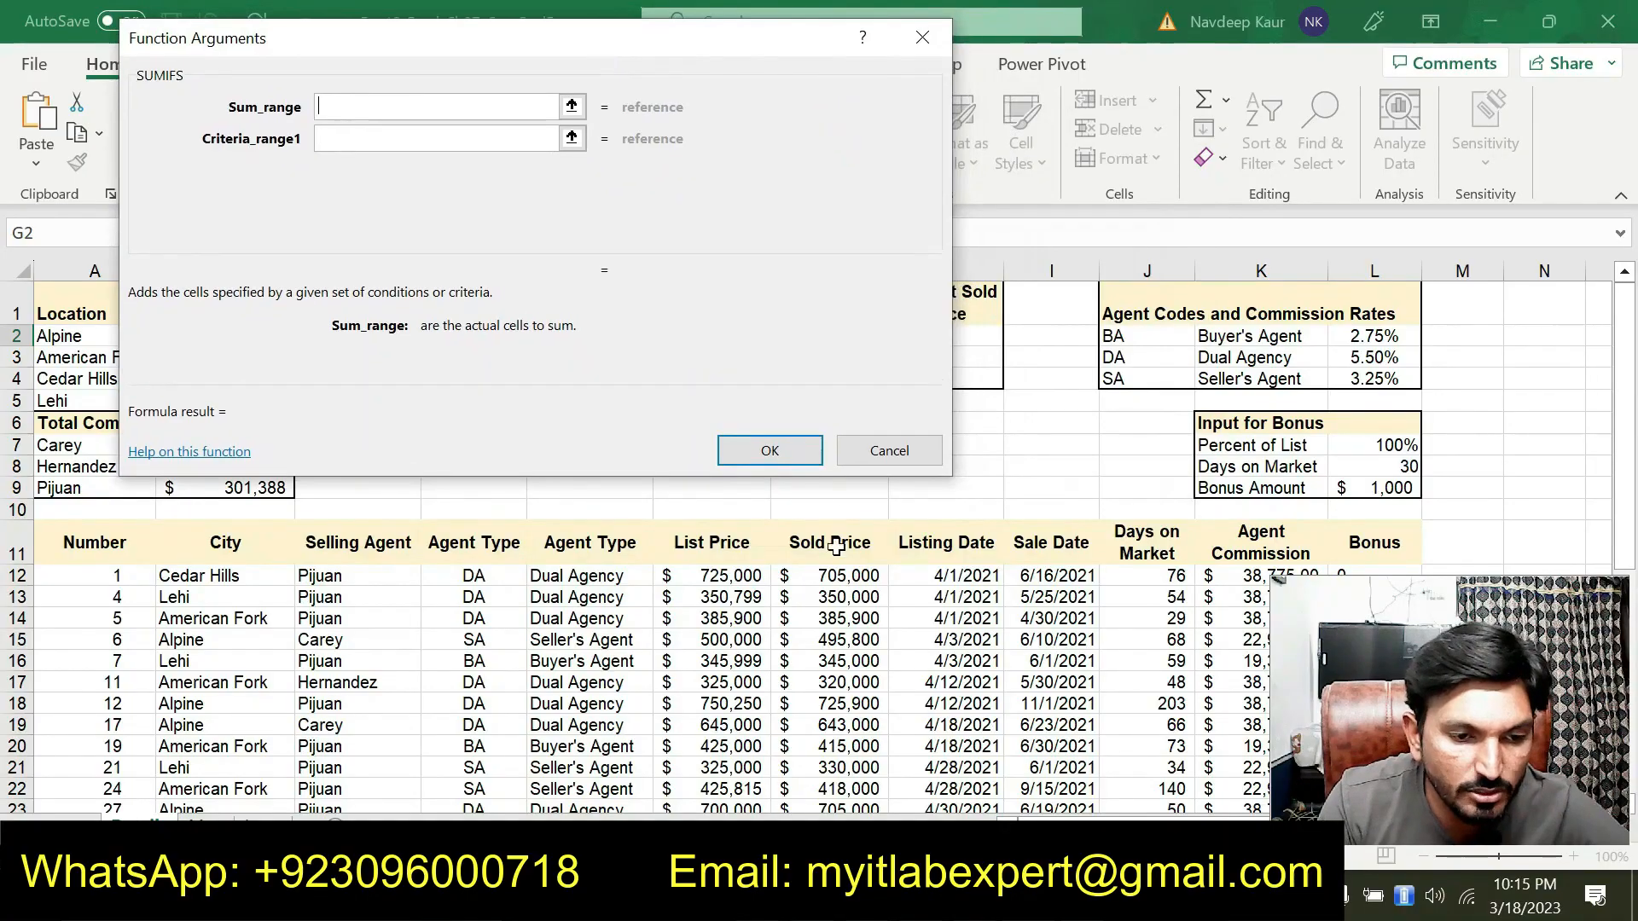
left_click_drag(832, 581, 845, 761)
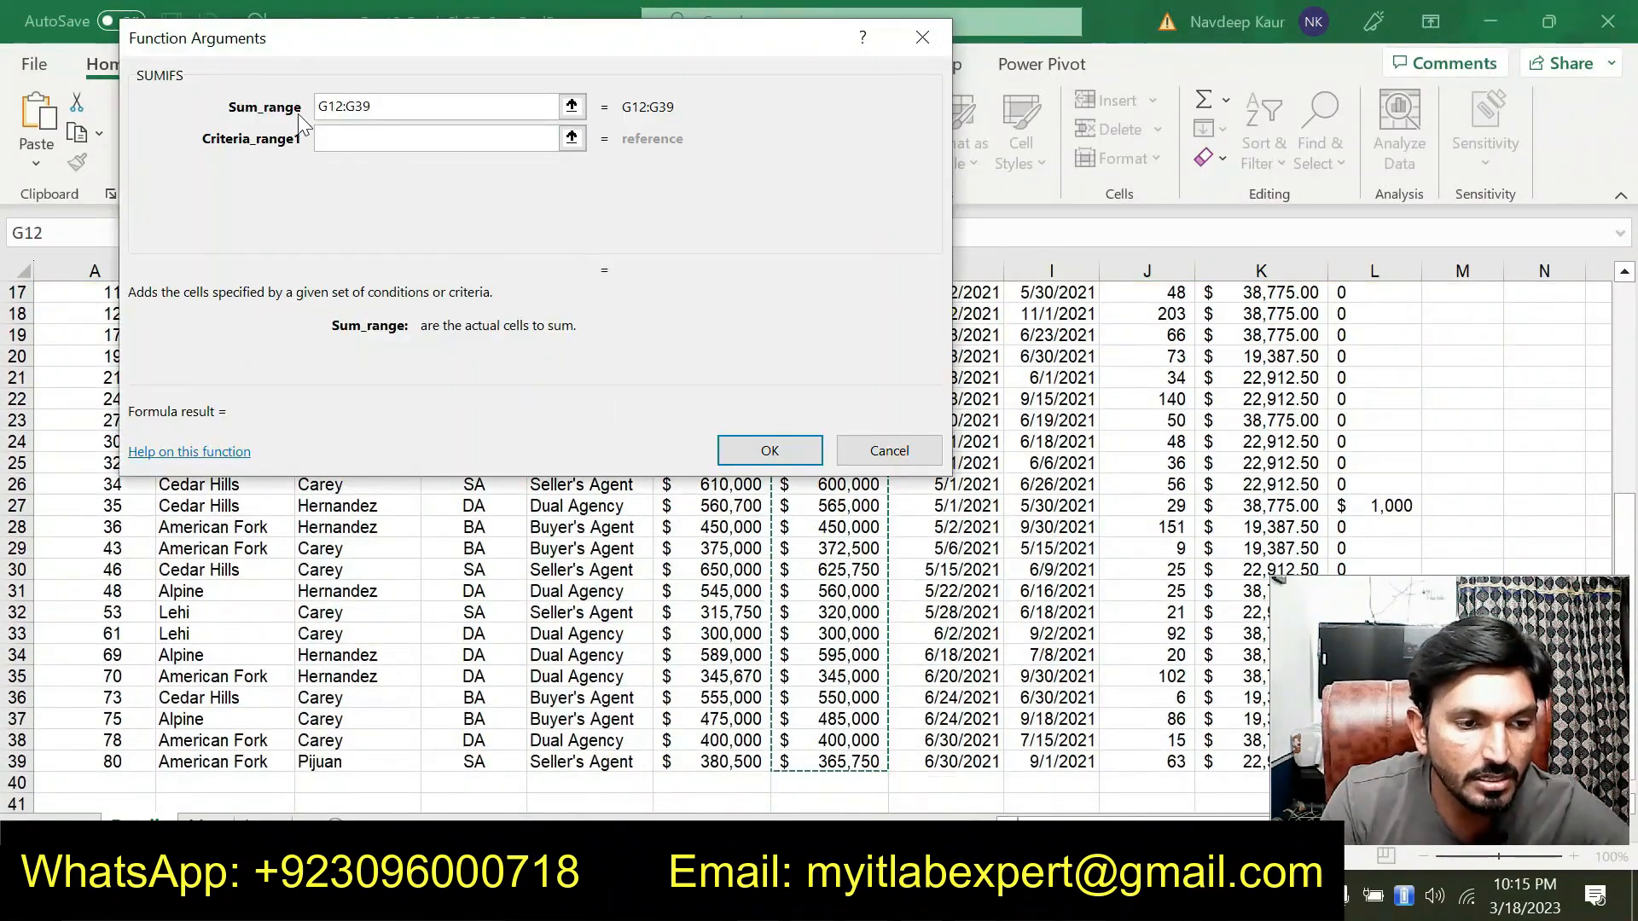
left_click(333, 136)
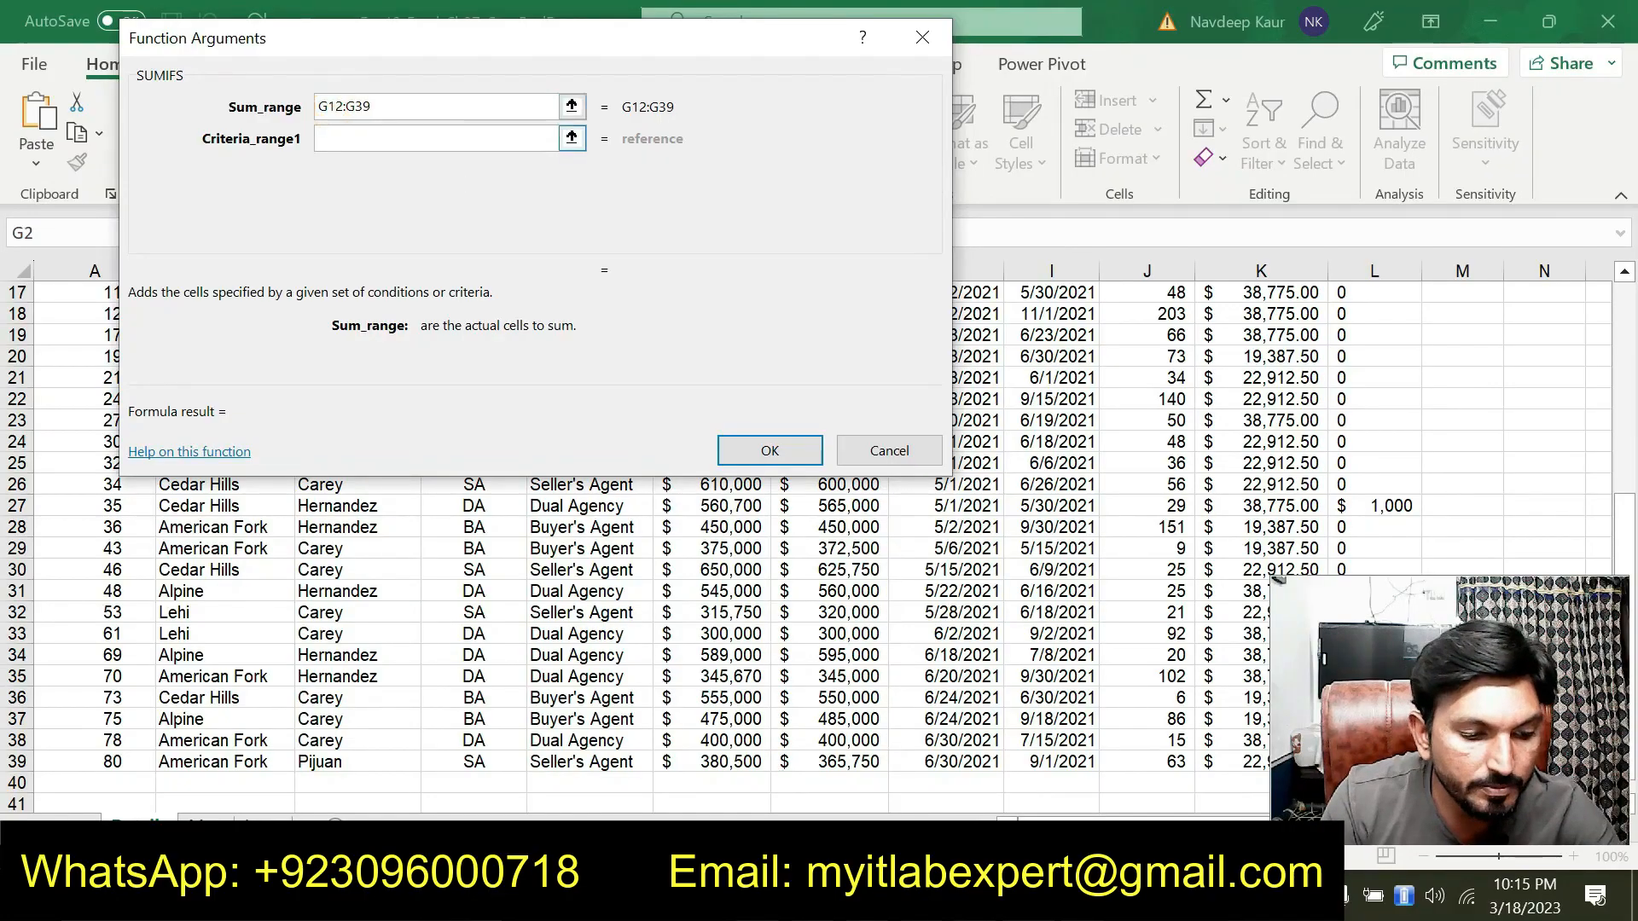
type("$12:G$")
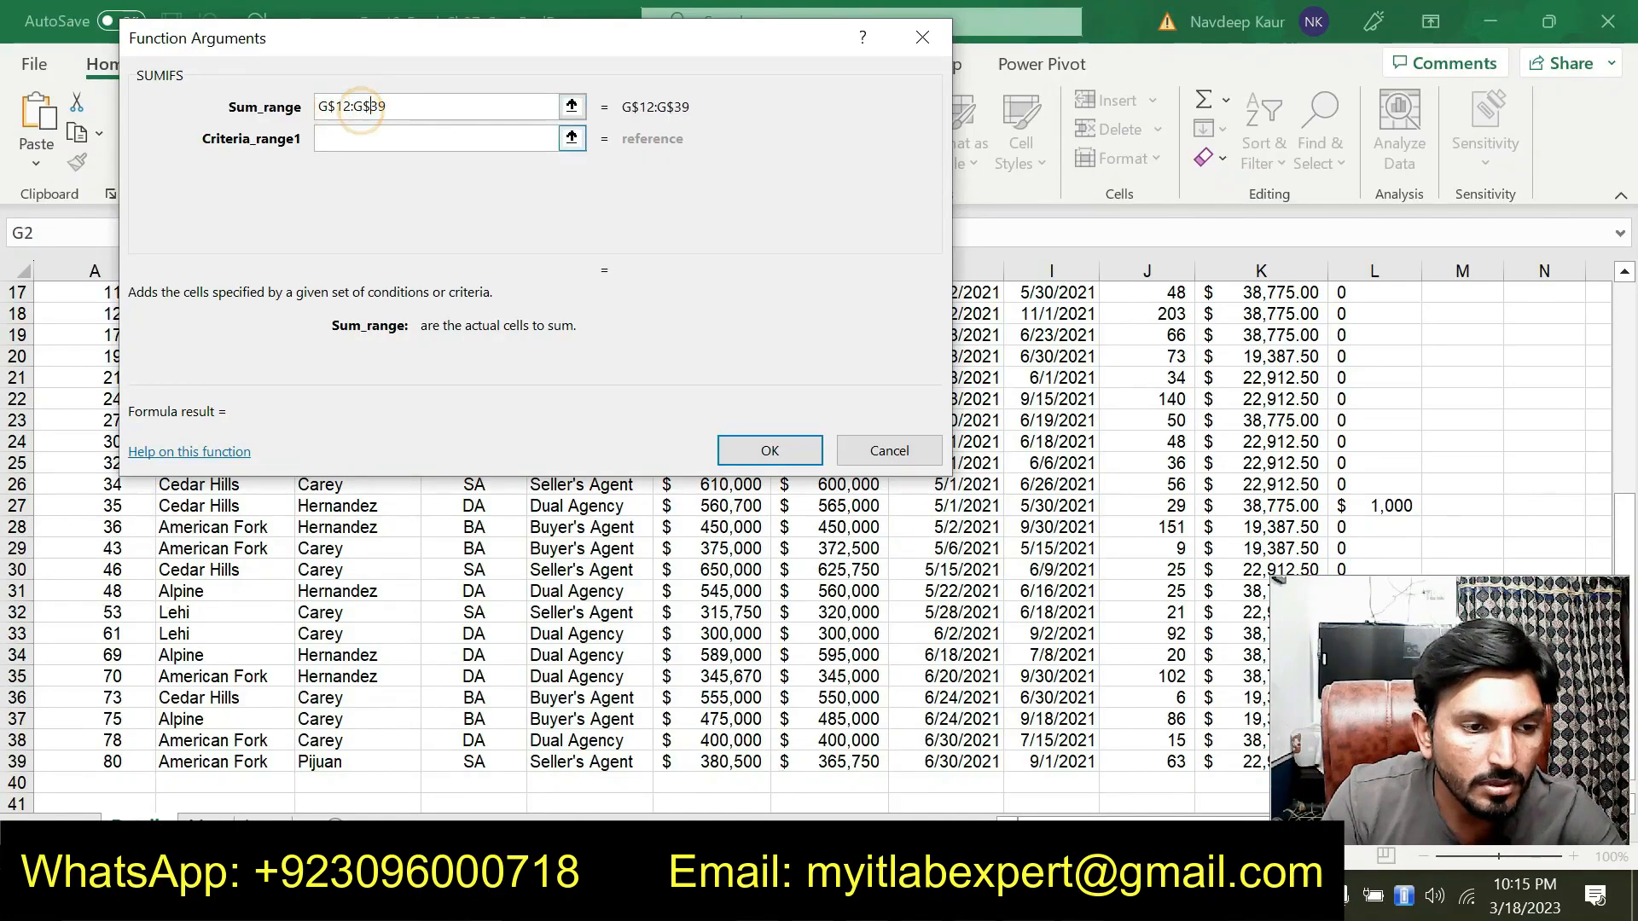
Set Criteria_range1 to C$12:C$39 and Criteria1 to the agent cell E2
left_click(382, 135)
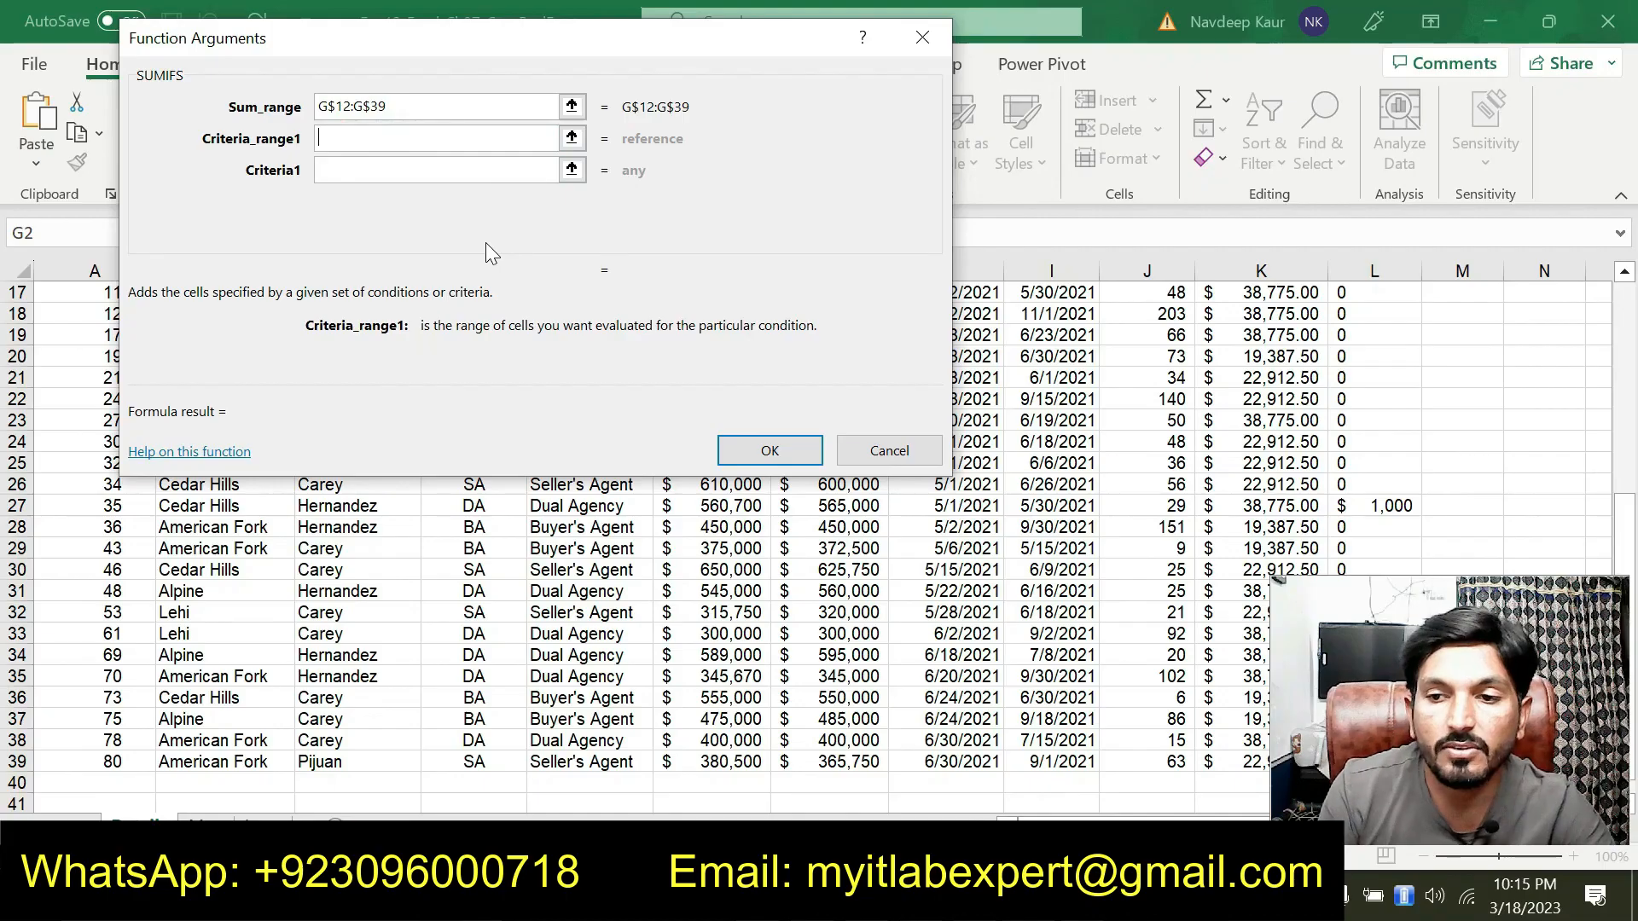
left_click_drag(504, 44, 849, 102)
scroll(367, 358, "up", 3)
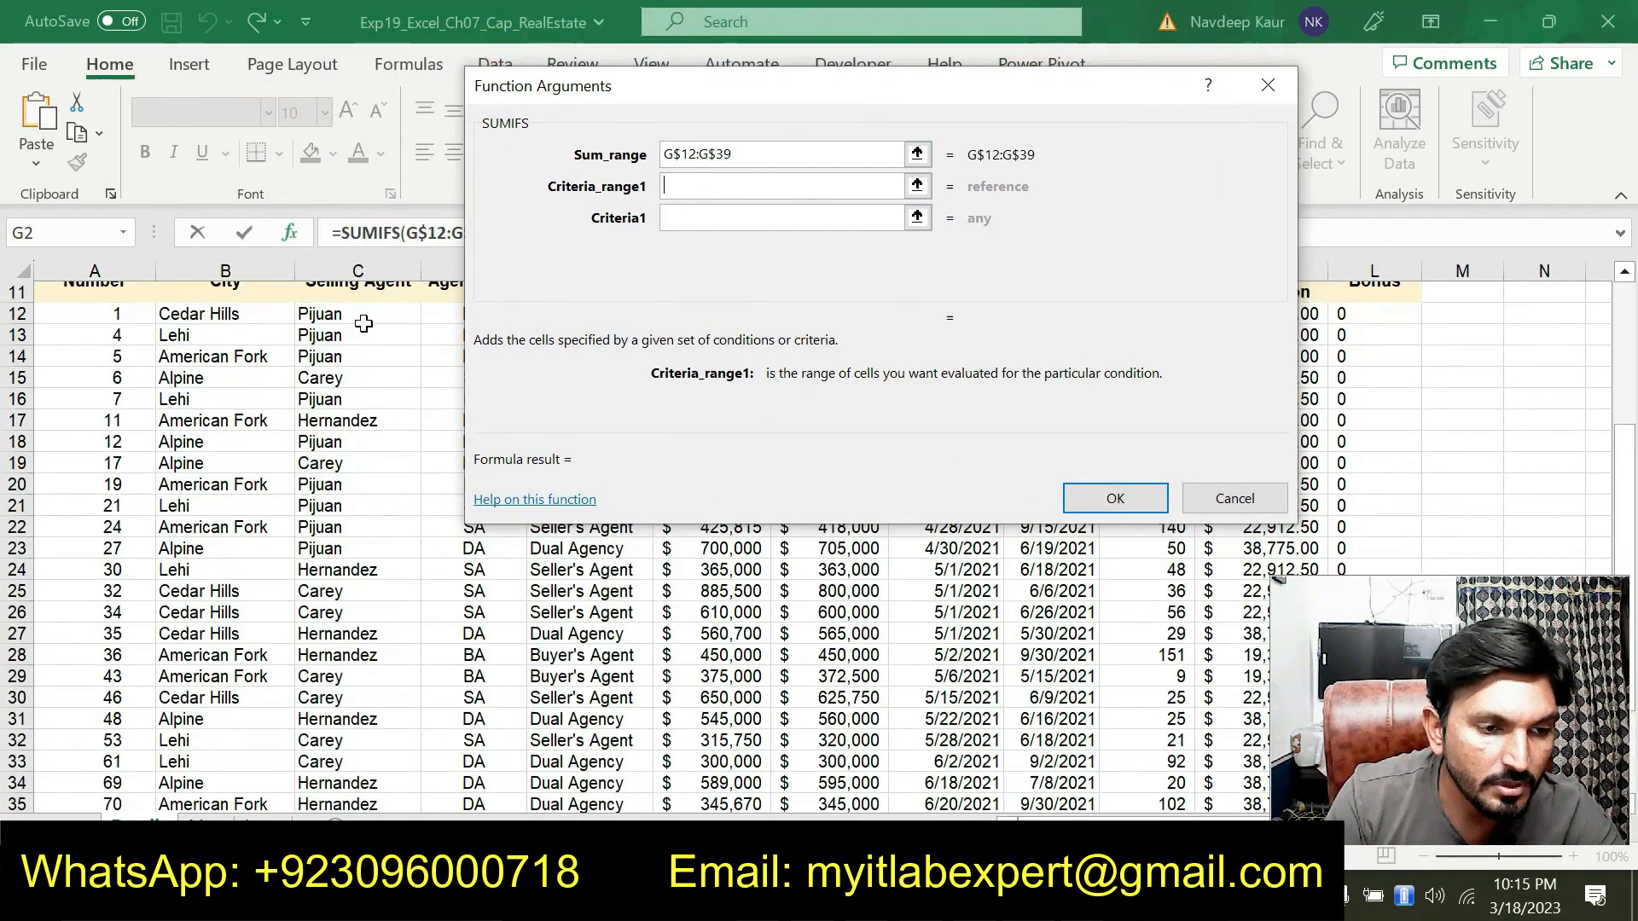
left_click_drag(370, 378, 395, 758)
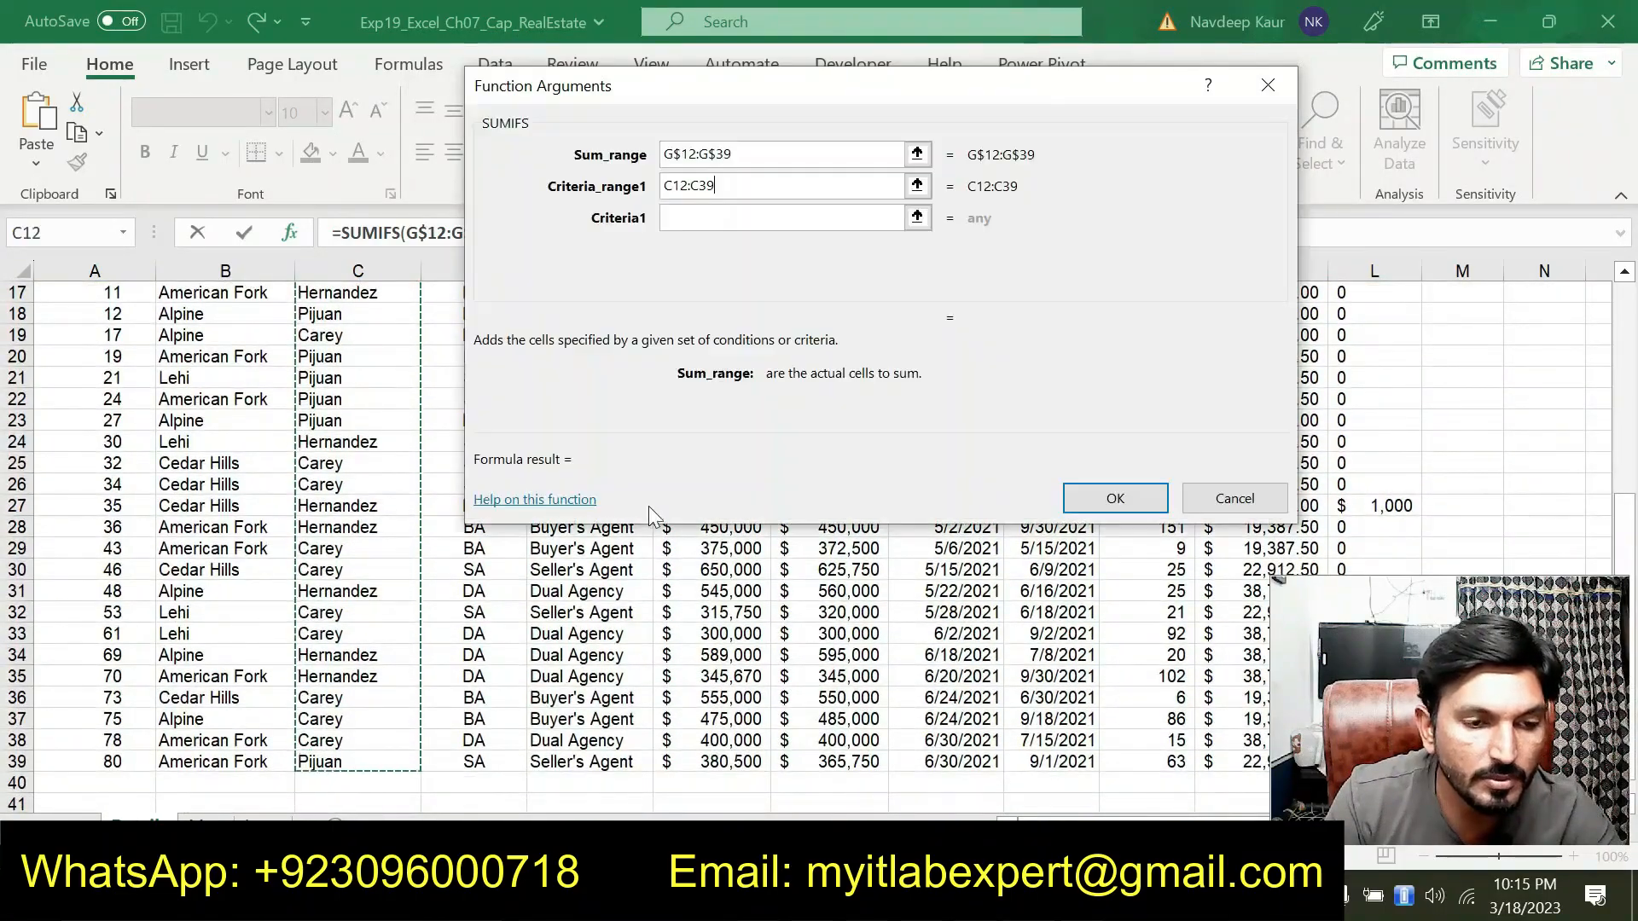
left_click(673, 185)
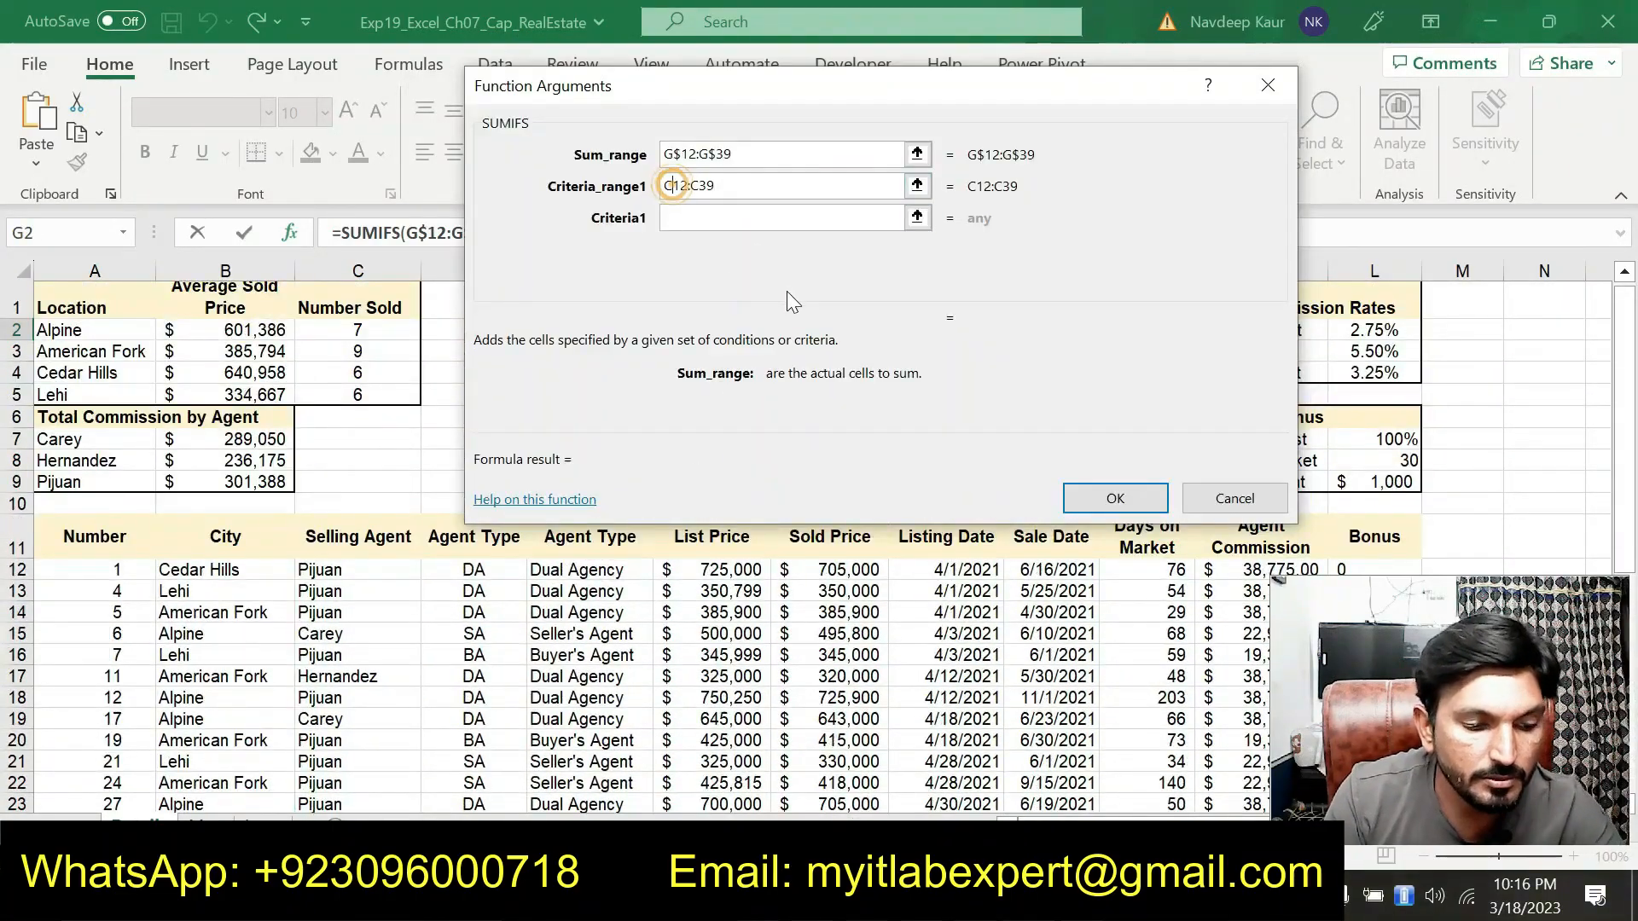
type("$")
left_click(709, 187)
left_click(715, 185)
type("$")
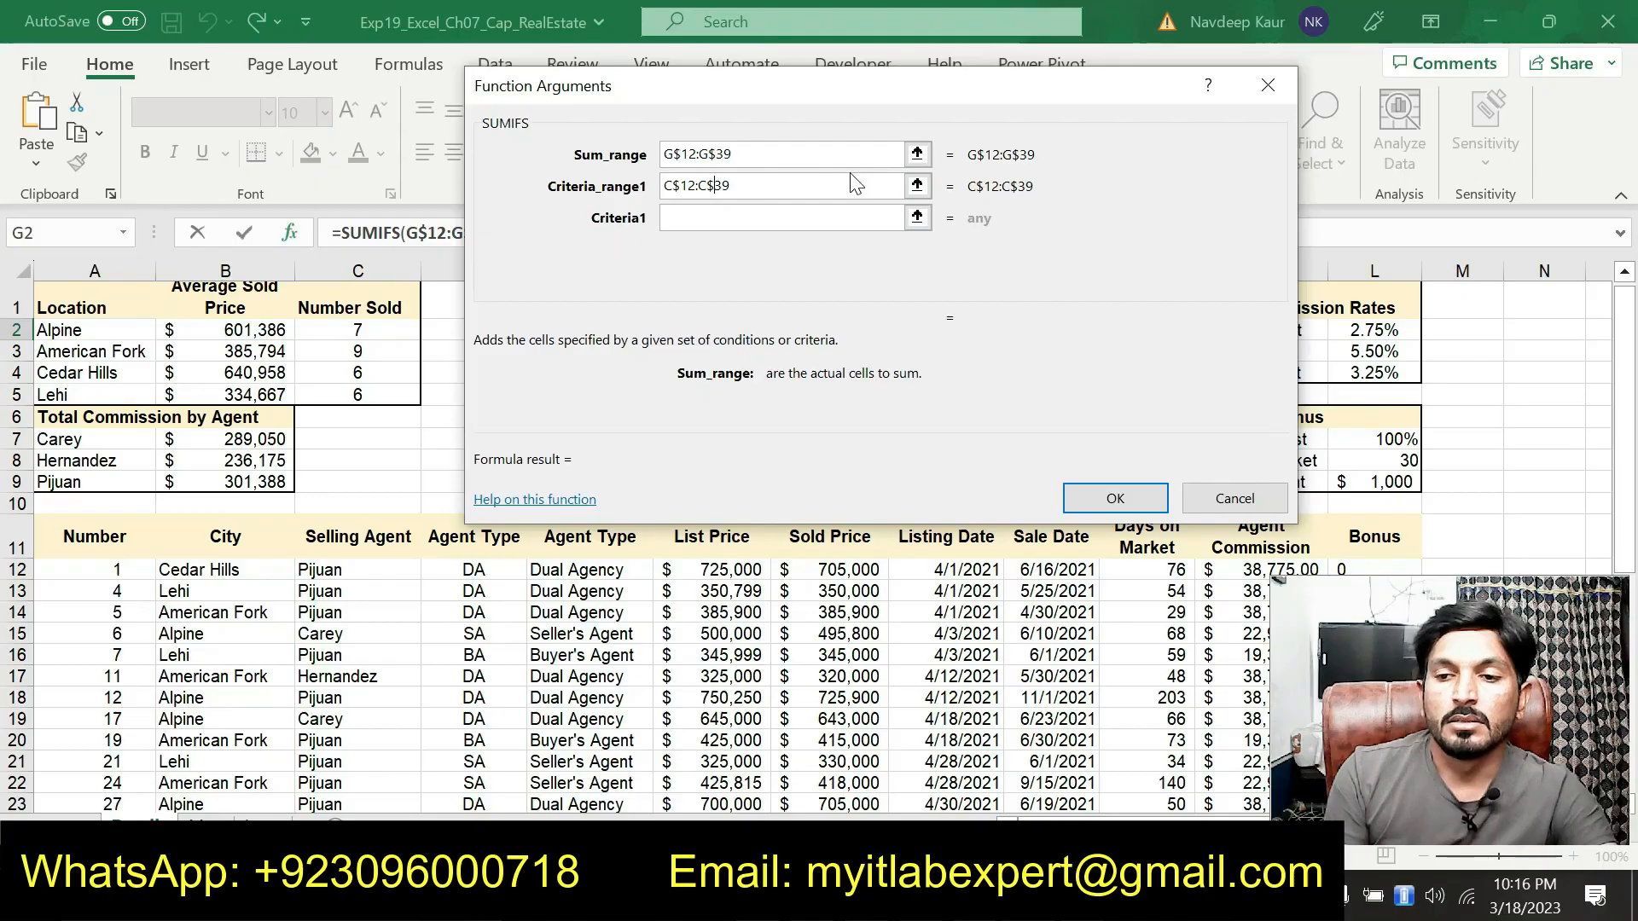
left_click(719, 215)
type("E2")
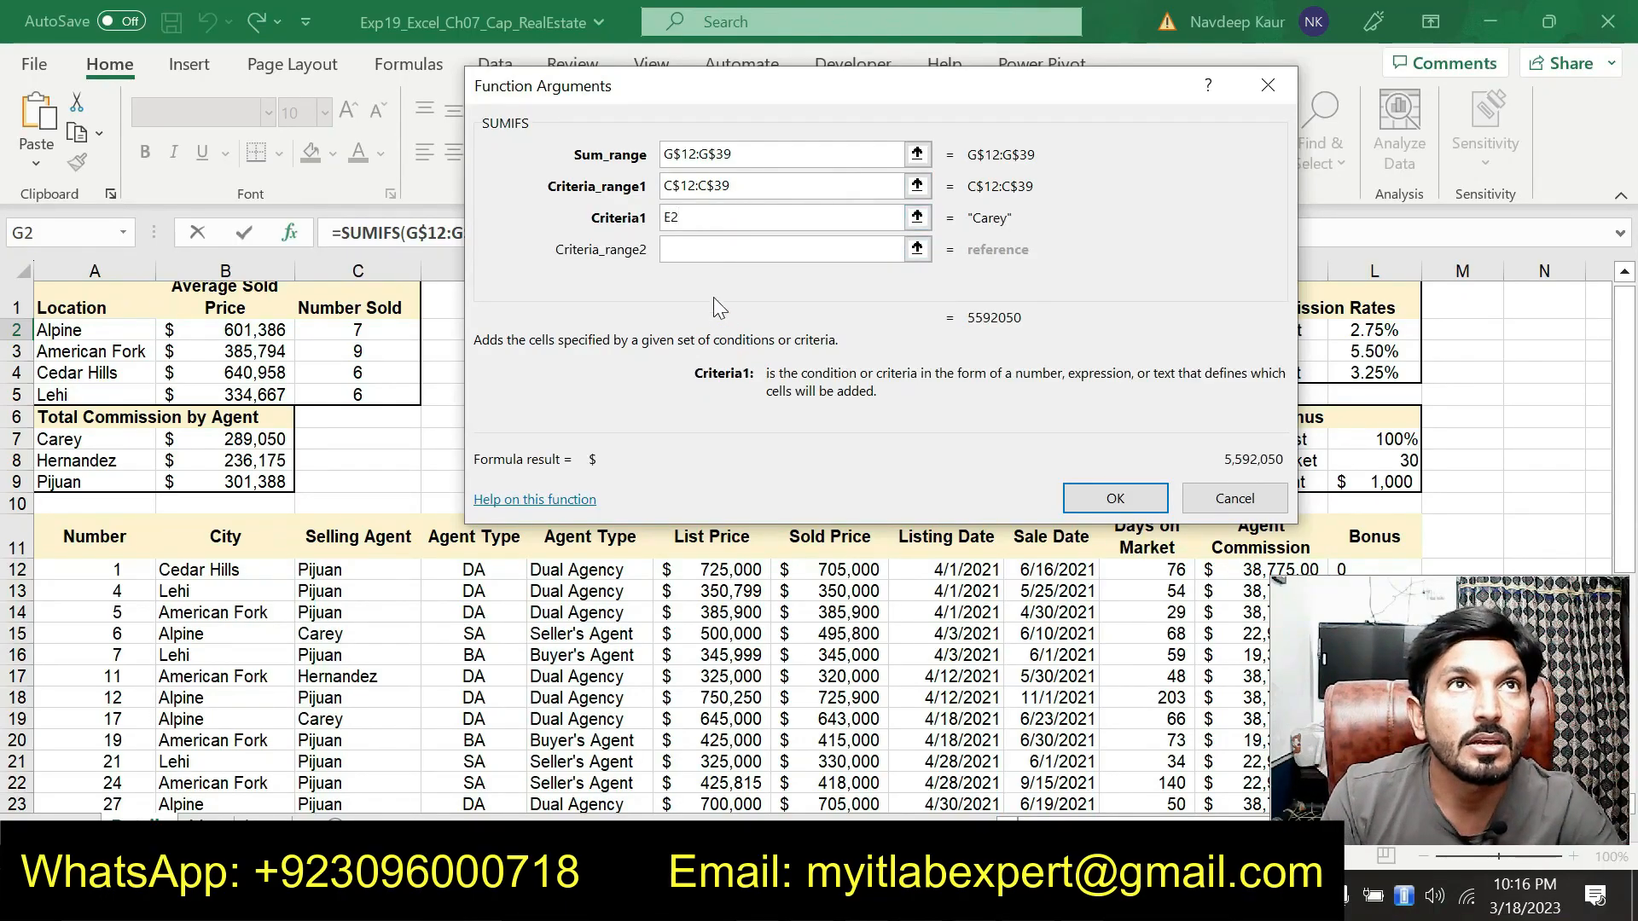
key("Tab")
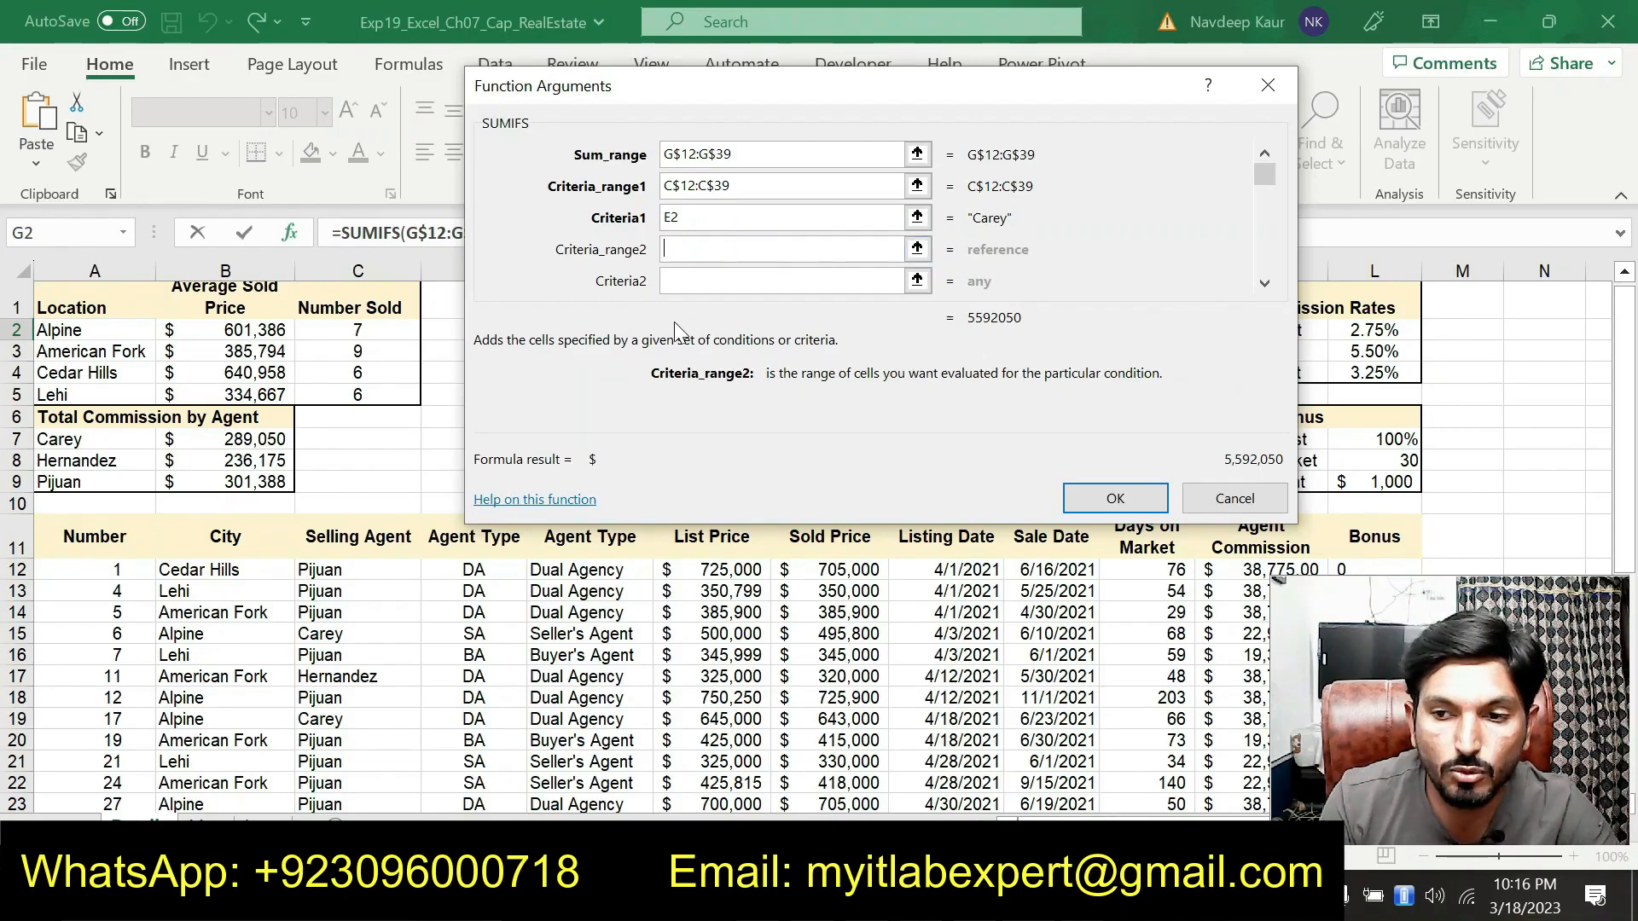
Set Criteria_range2 to the agent type range D$12:D$39
left_click_drag(840, 145, 969, 115)
left_click_drag(475, 570, 475, 762)
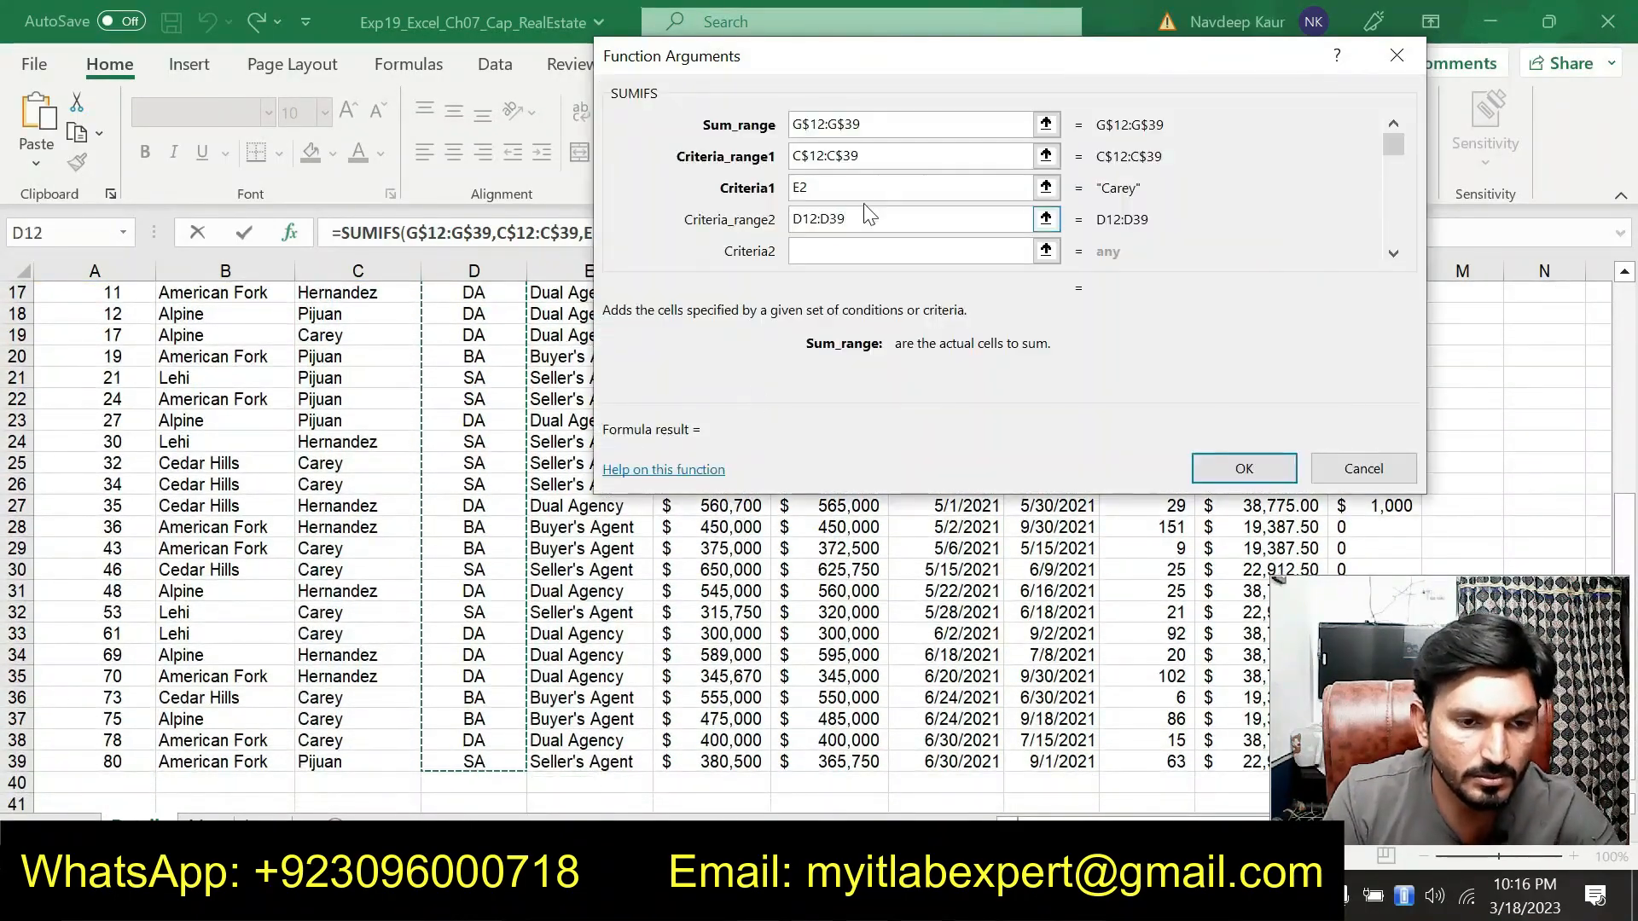
left_click(802, 223)
type("$")
left_click(837, 219)
type("$")
left_click(854, 253)
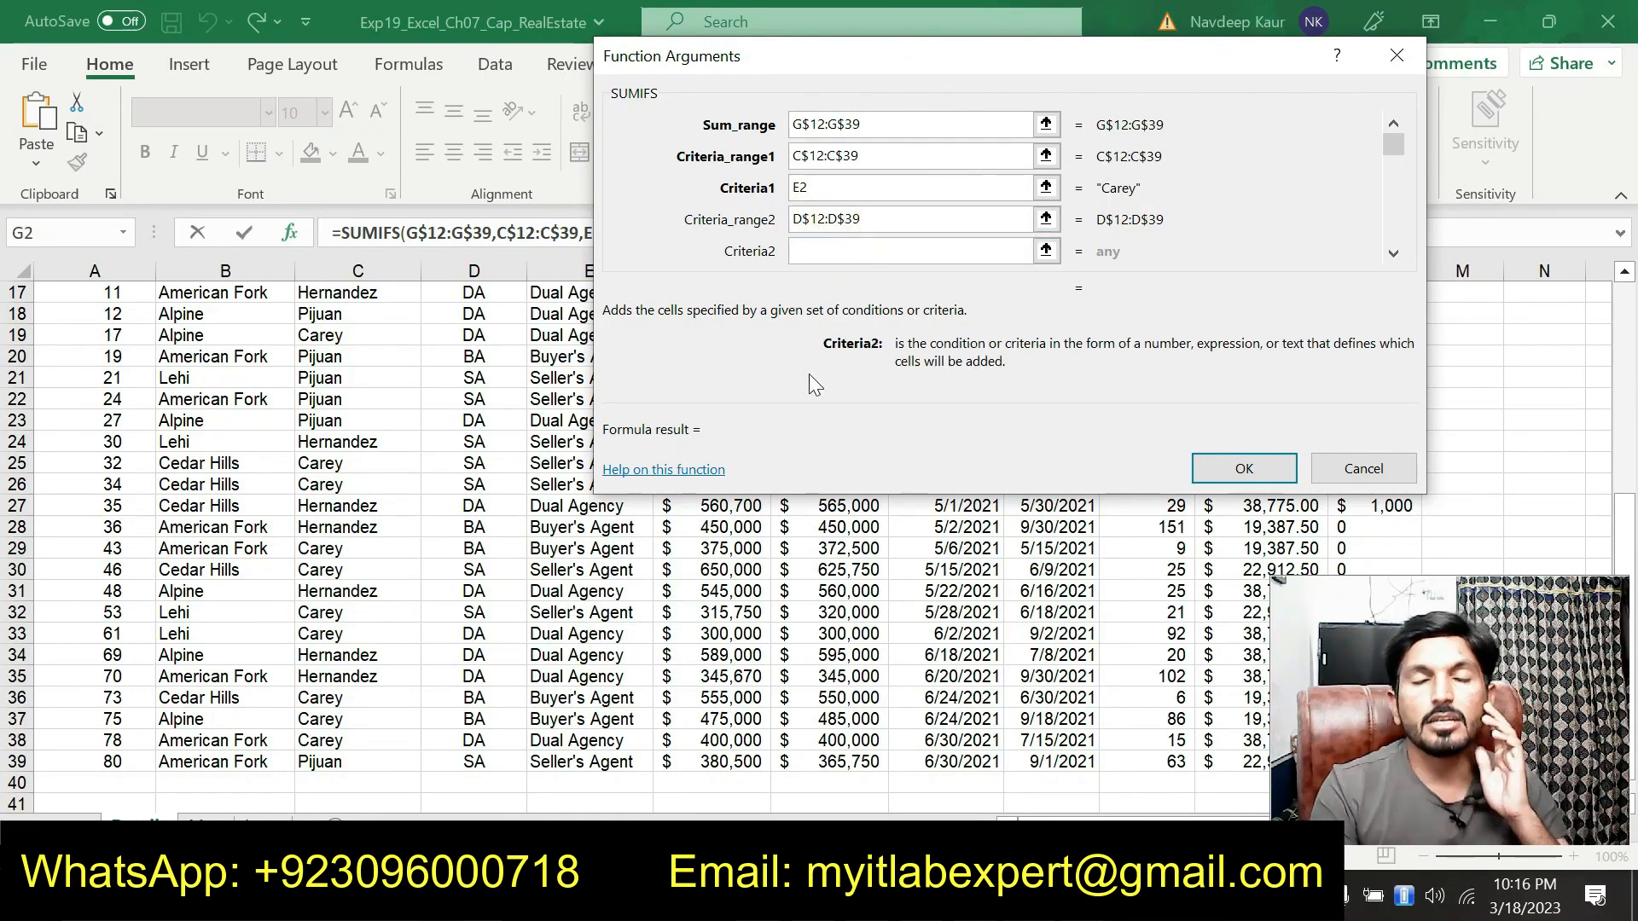
Set Criteria2 to the mixed reference J$3 and confirm the SUMIFS function
left_click_drag(815, 70, 274, 343)
scroll(1104, 431, "up", 5)
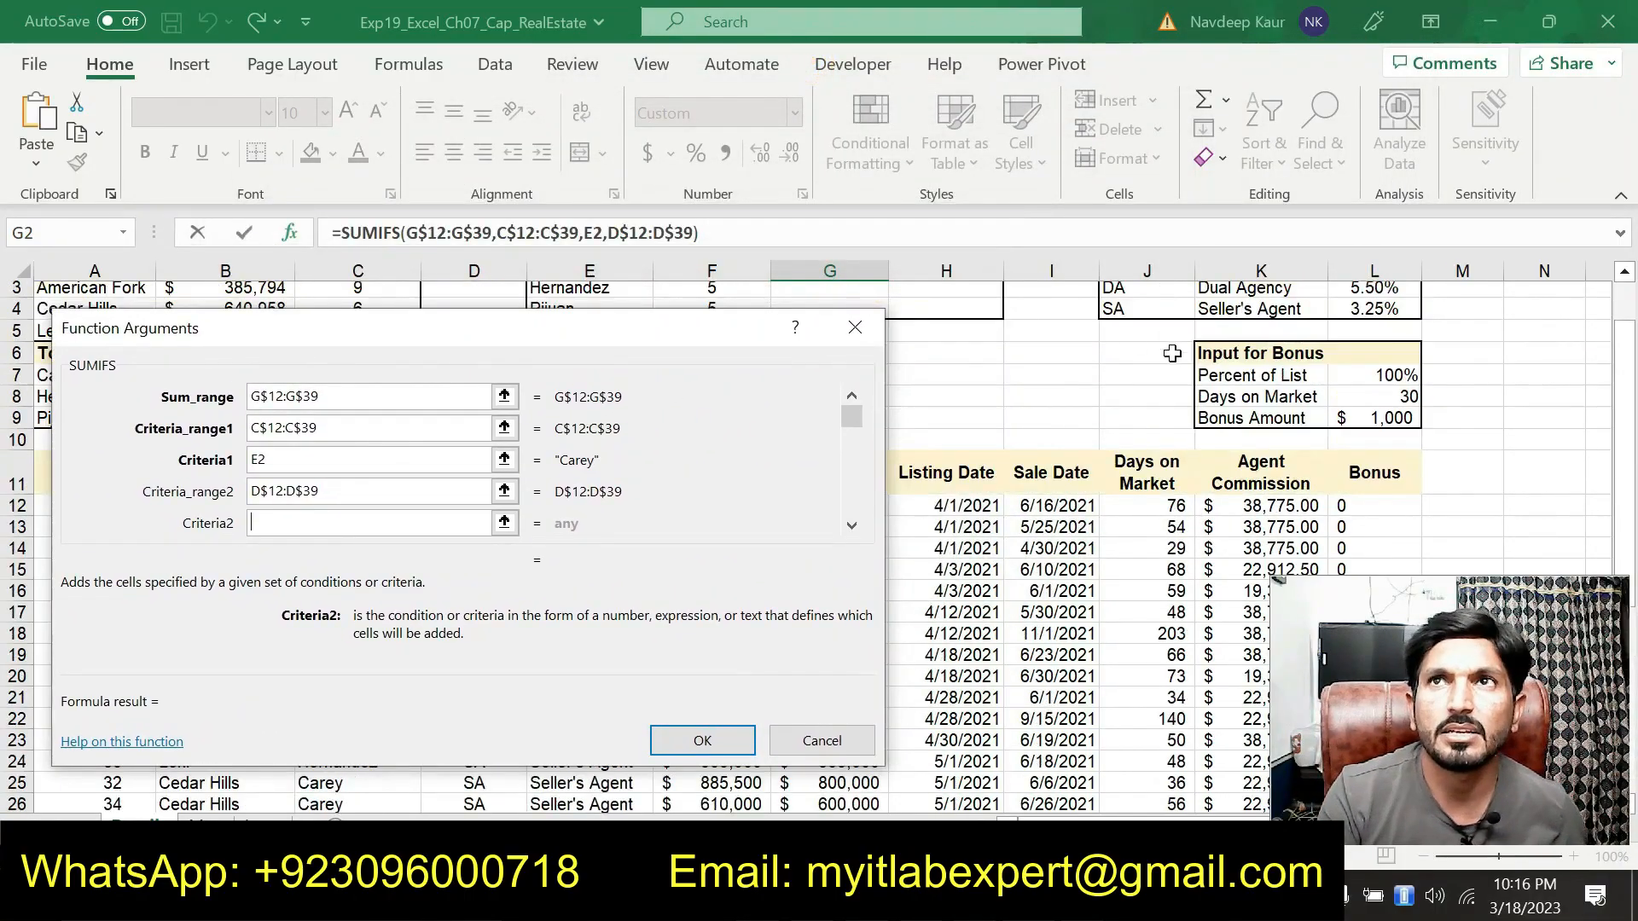
scroll(1189, 367, "up", 1)
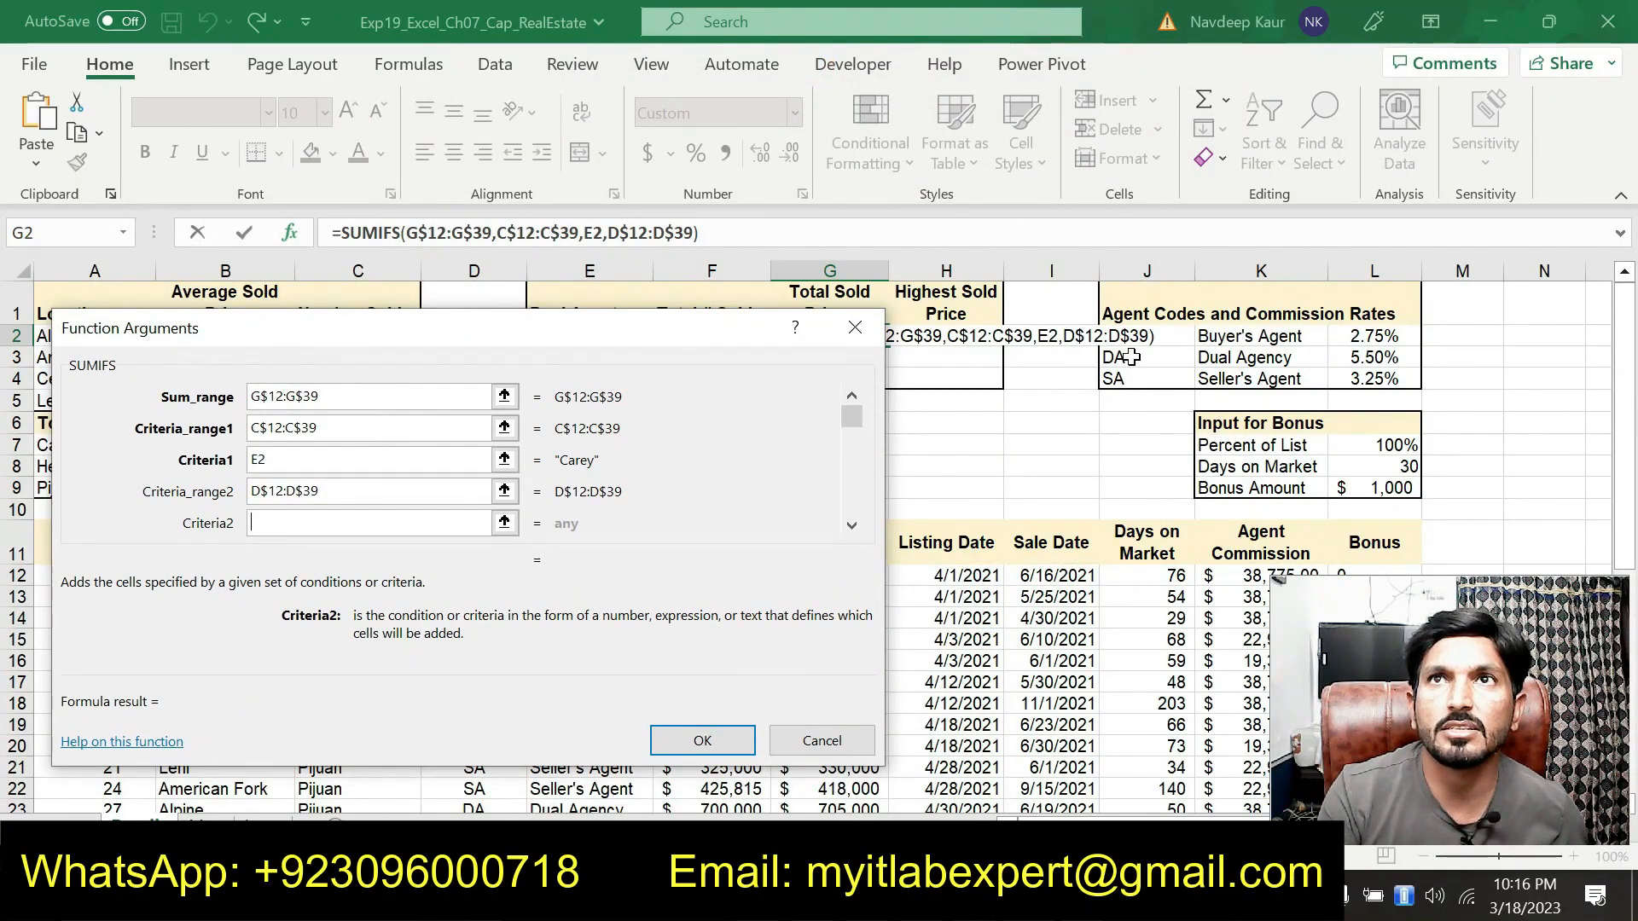
left_click(1131, 358)
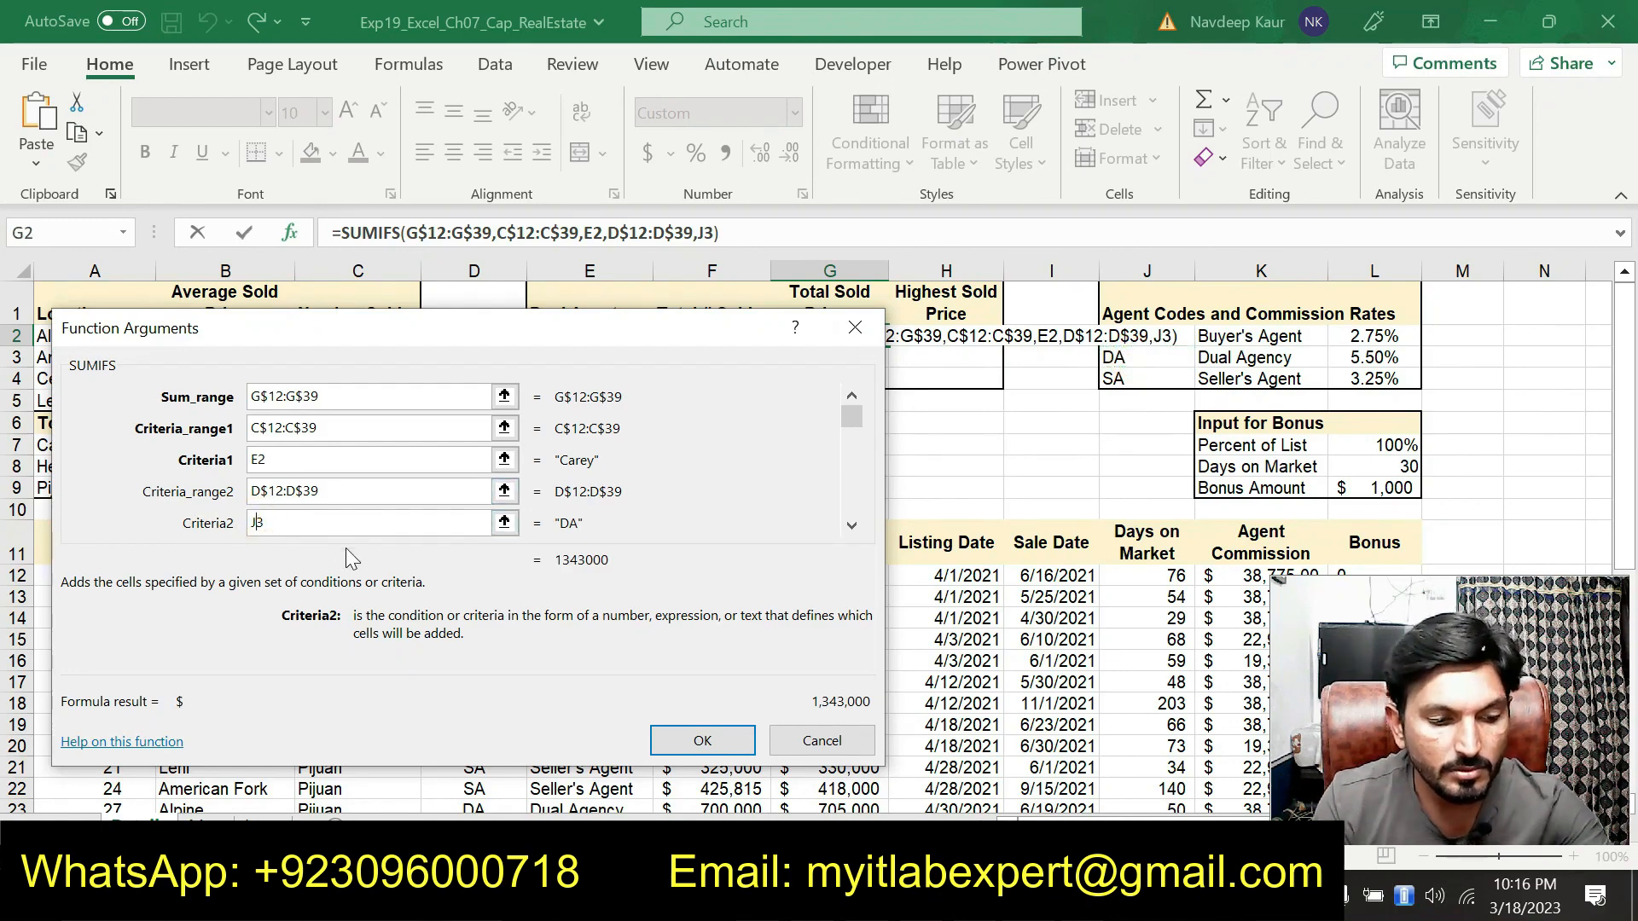
key("Left")
type("$")
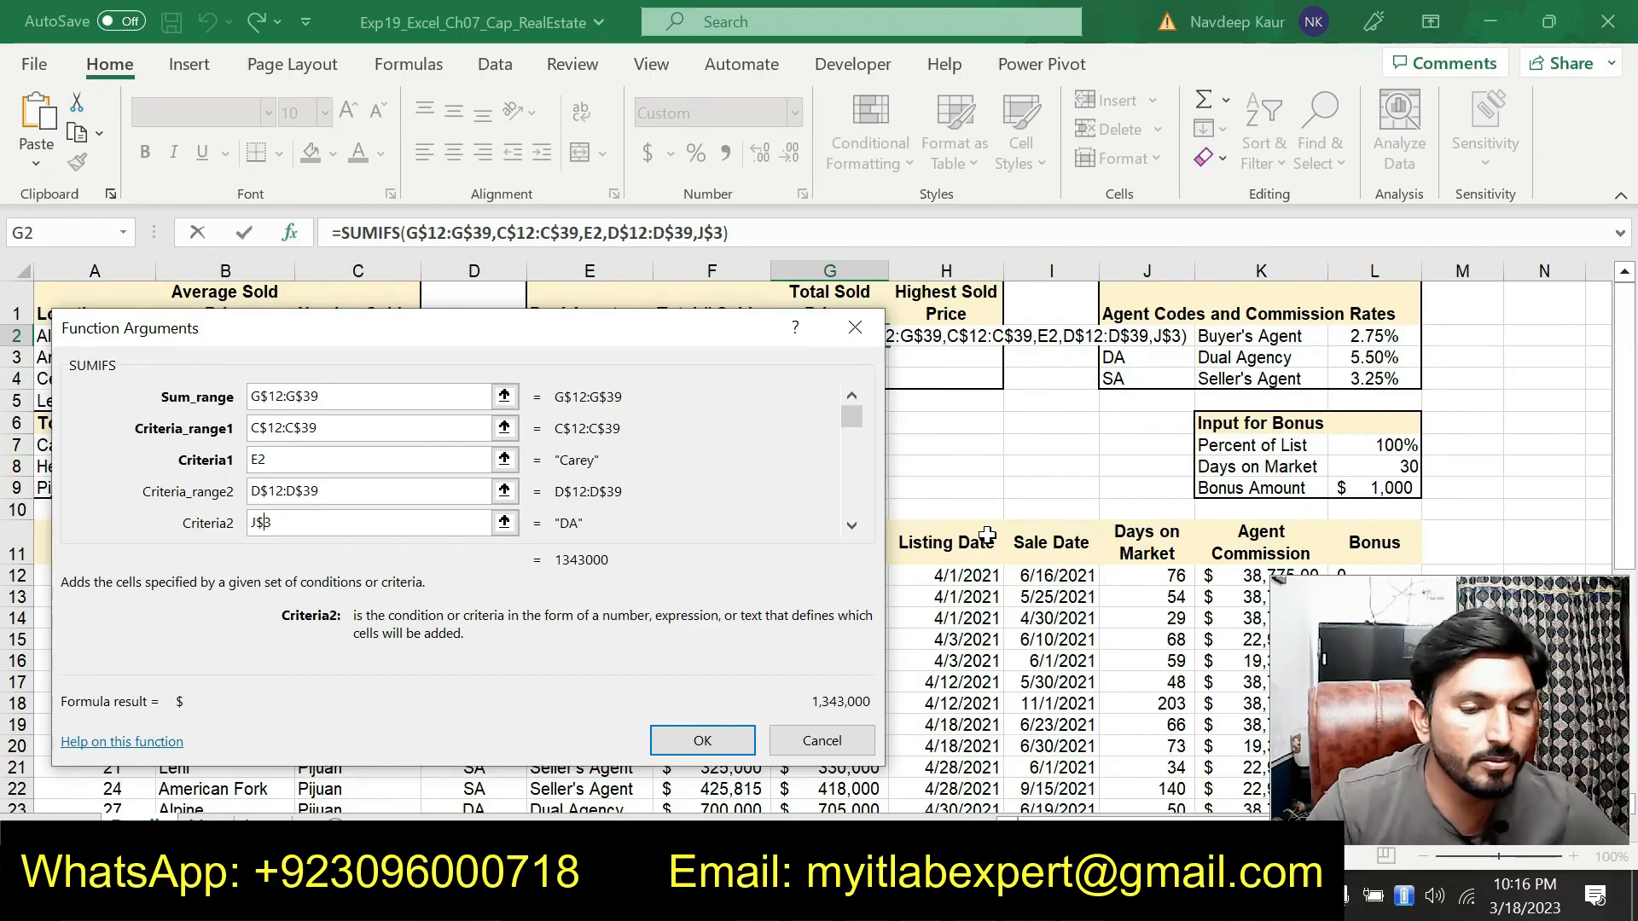
left_click(704, 736)
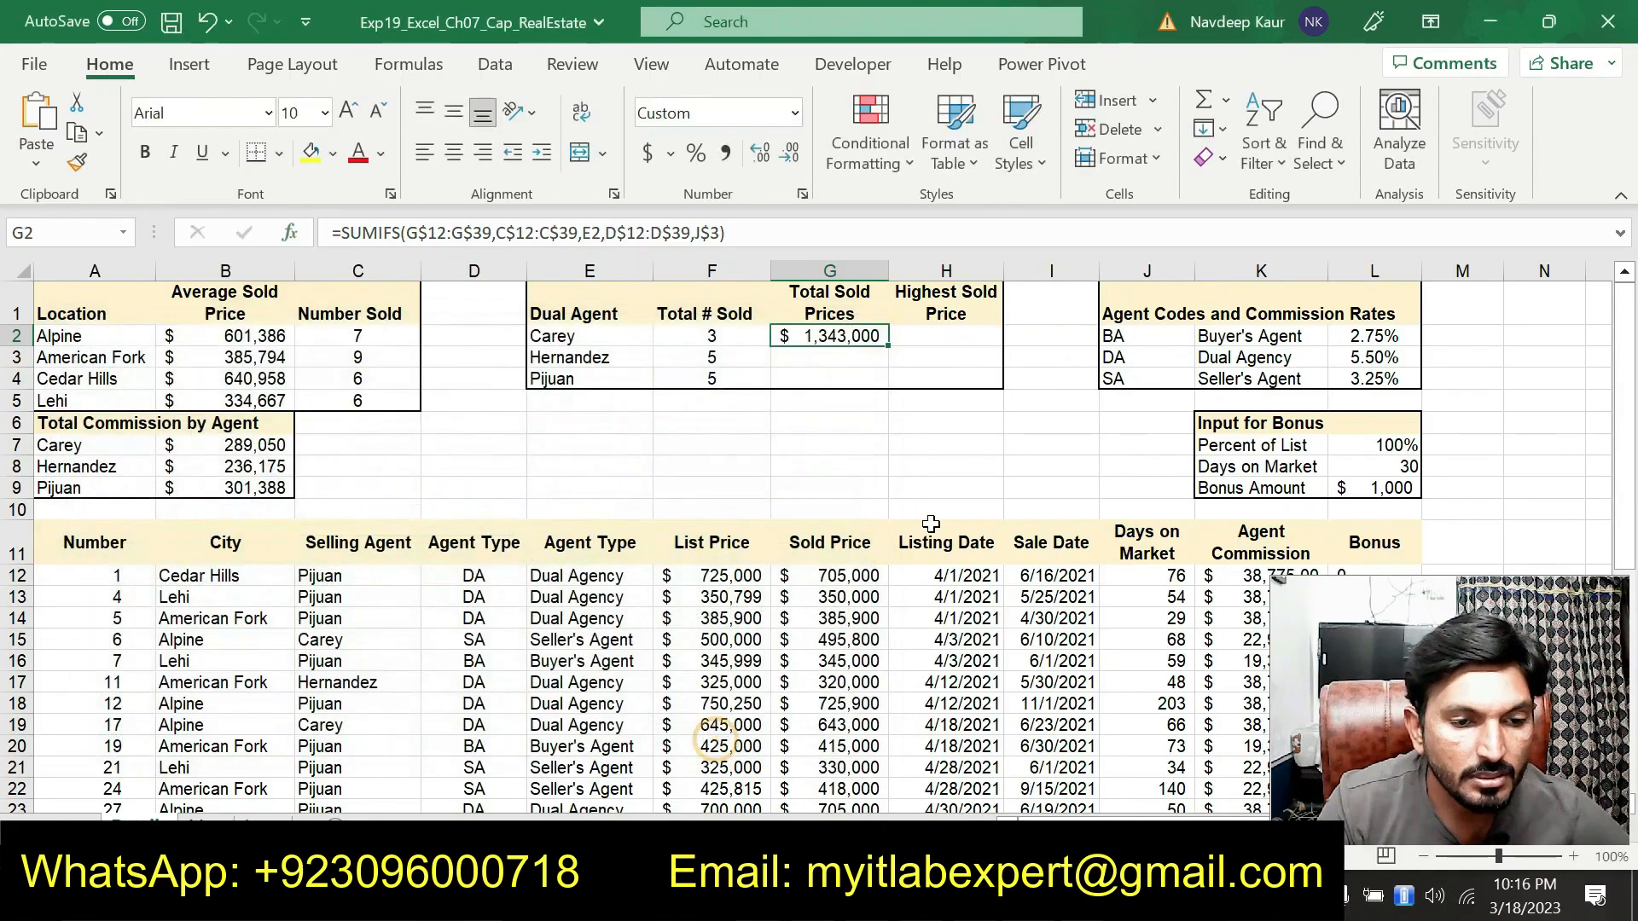
Fill the SUMIFS formula from G2 down through G4
key("alt+Tab")
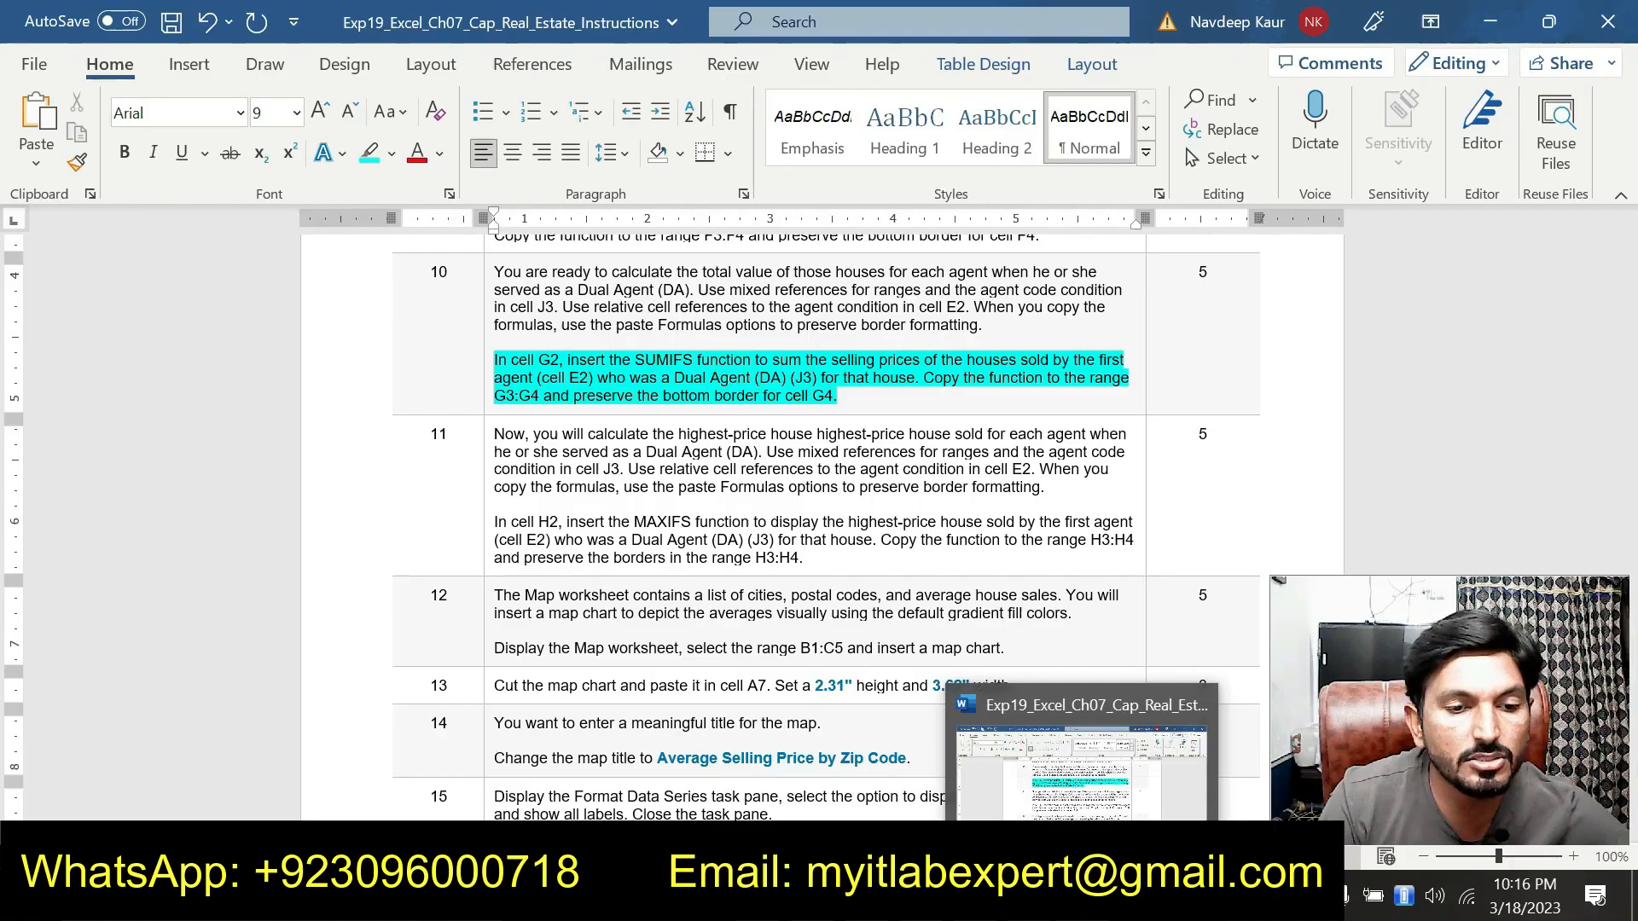
left_click(1084, 896)
left_click_drag(889, 346, 889, 386)
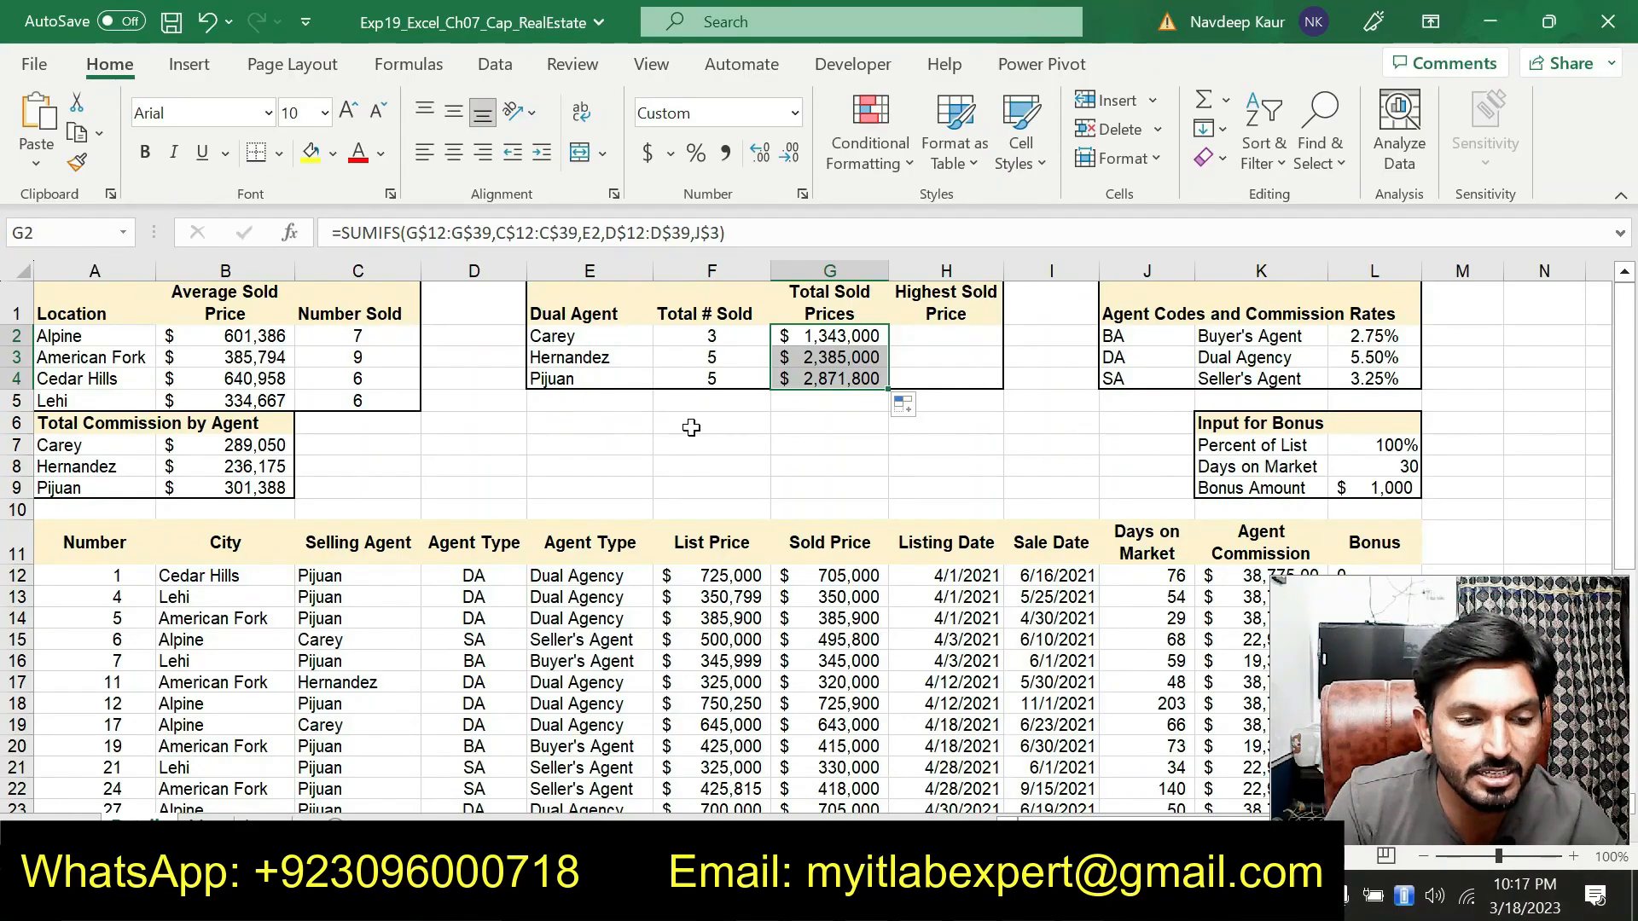
In the instructions document, remove the highlight from the step 10 SUMIFS instructions
key("alt+Tab")
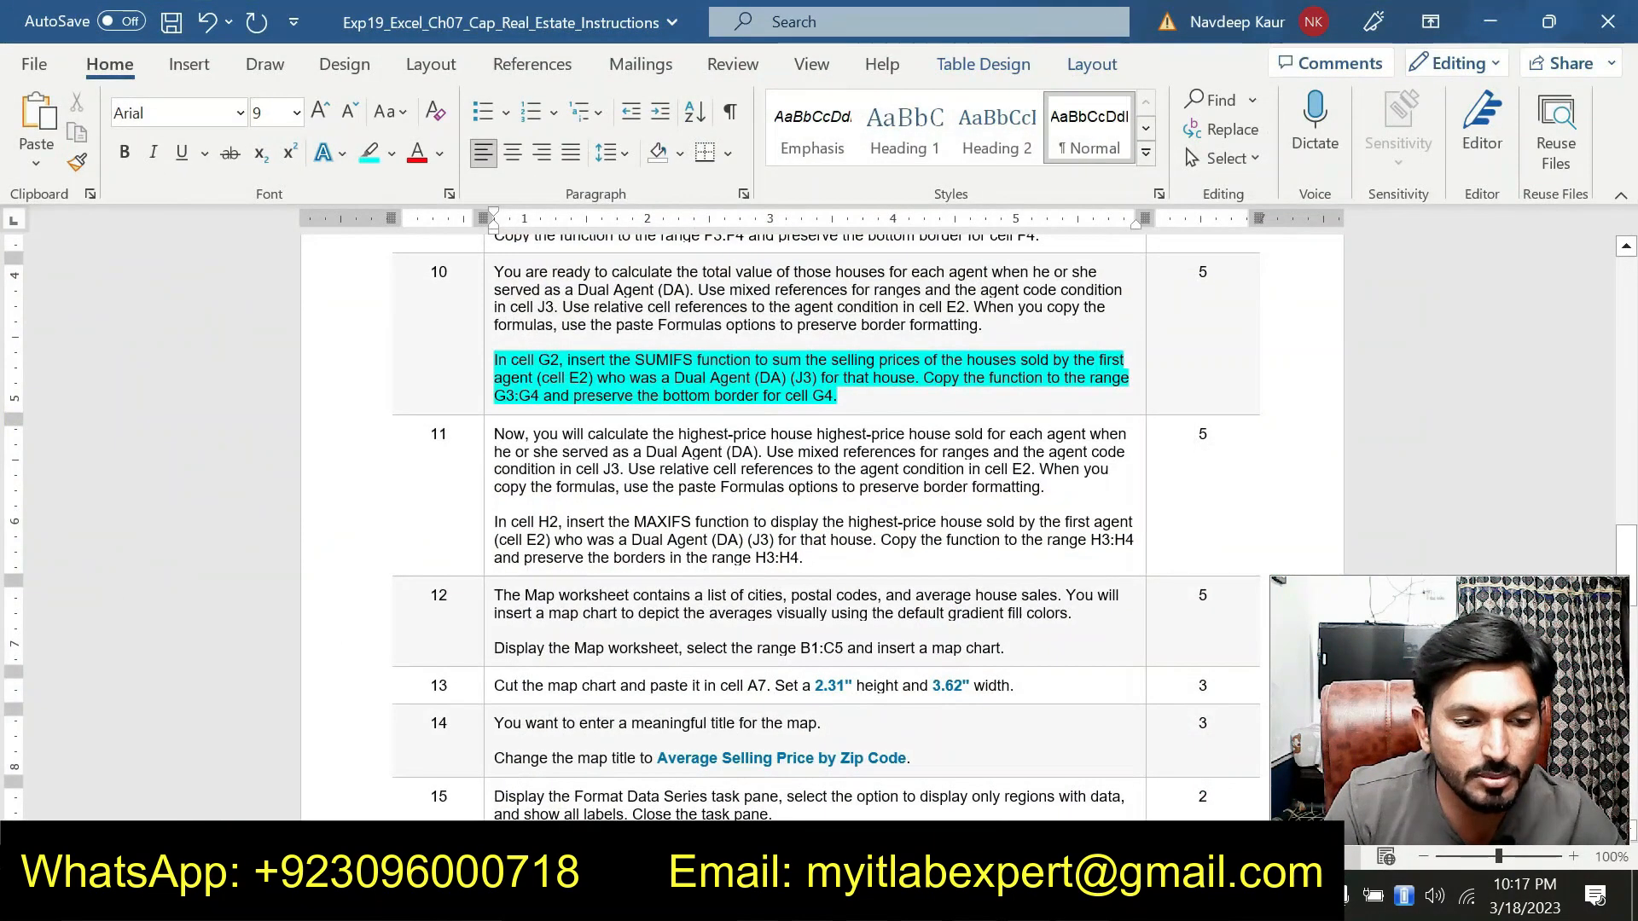
left_click_drag(881, 407, 502, 358)
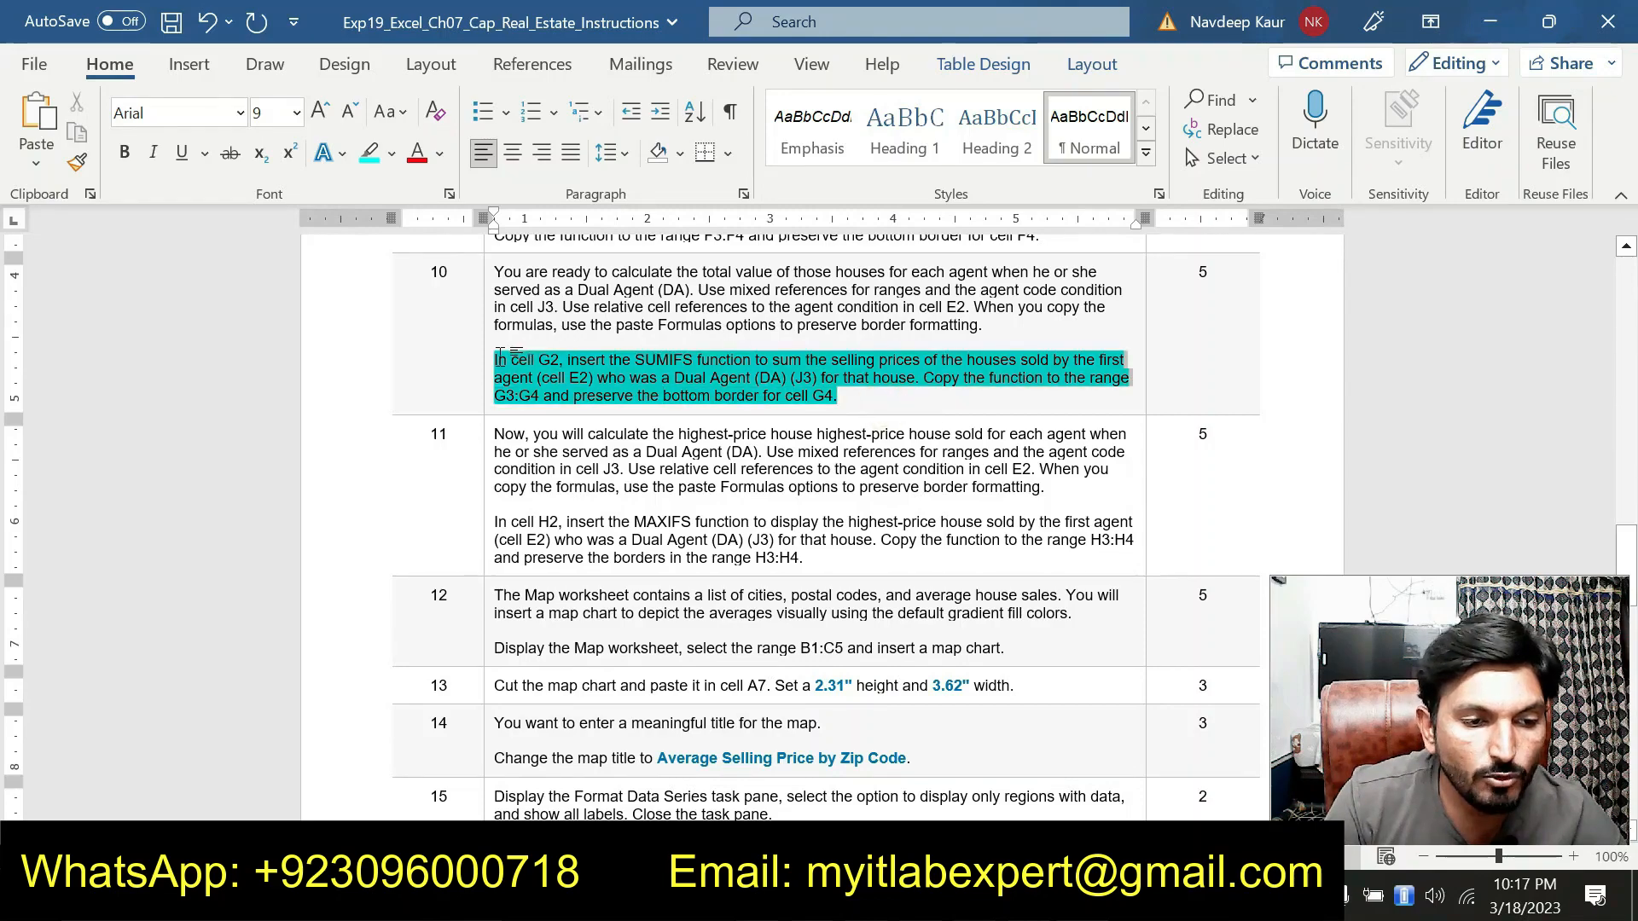
left_click(601, 317)
scroll(603, 318, "down", 2)
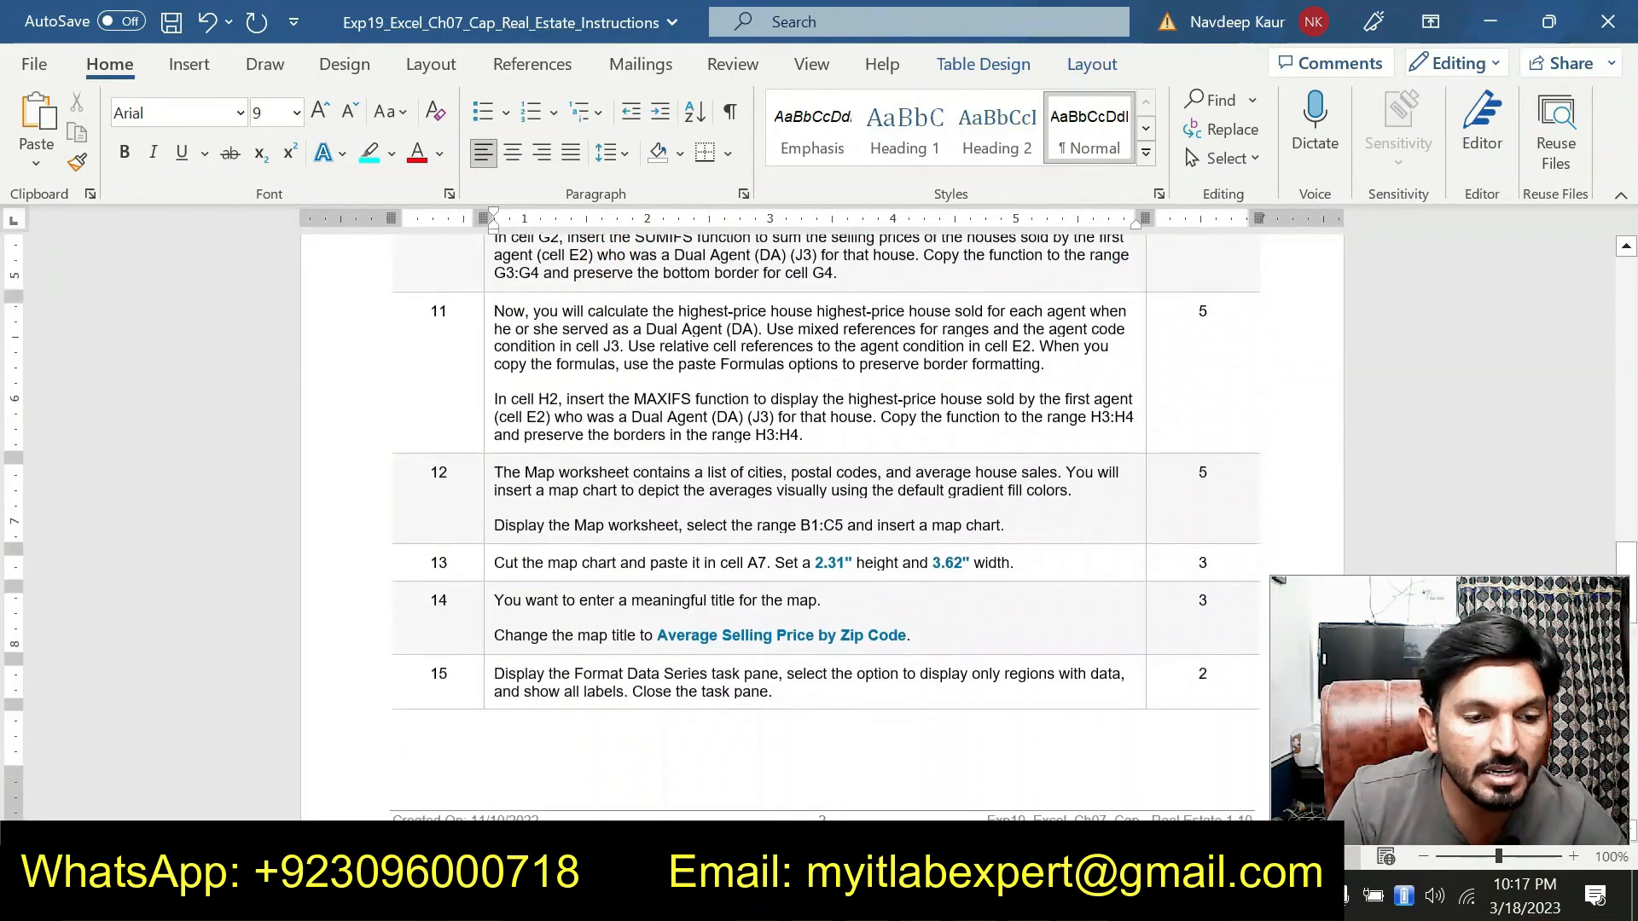
In the instructions document, highlight the step 11 paragraph describing the MAXIFS function in cell H2
mouse_move(807, 457)
left_mouse_down()
mouse_move(488, 406)
mouse_move(808, 450)
left_mouse_up()
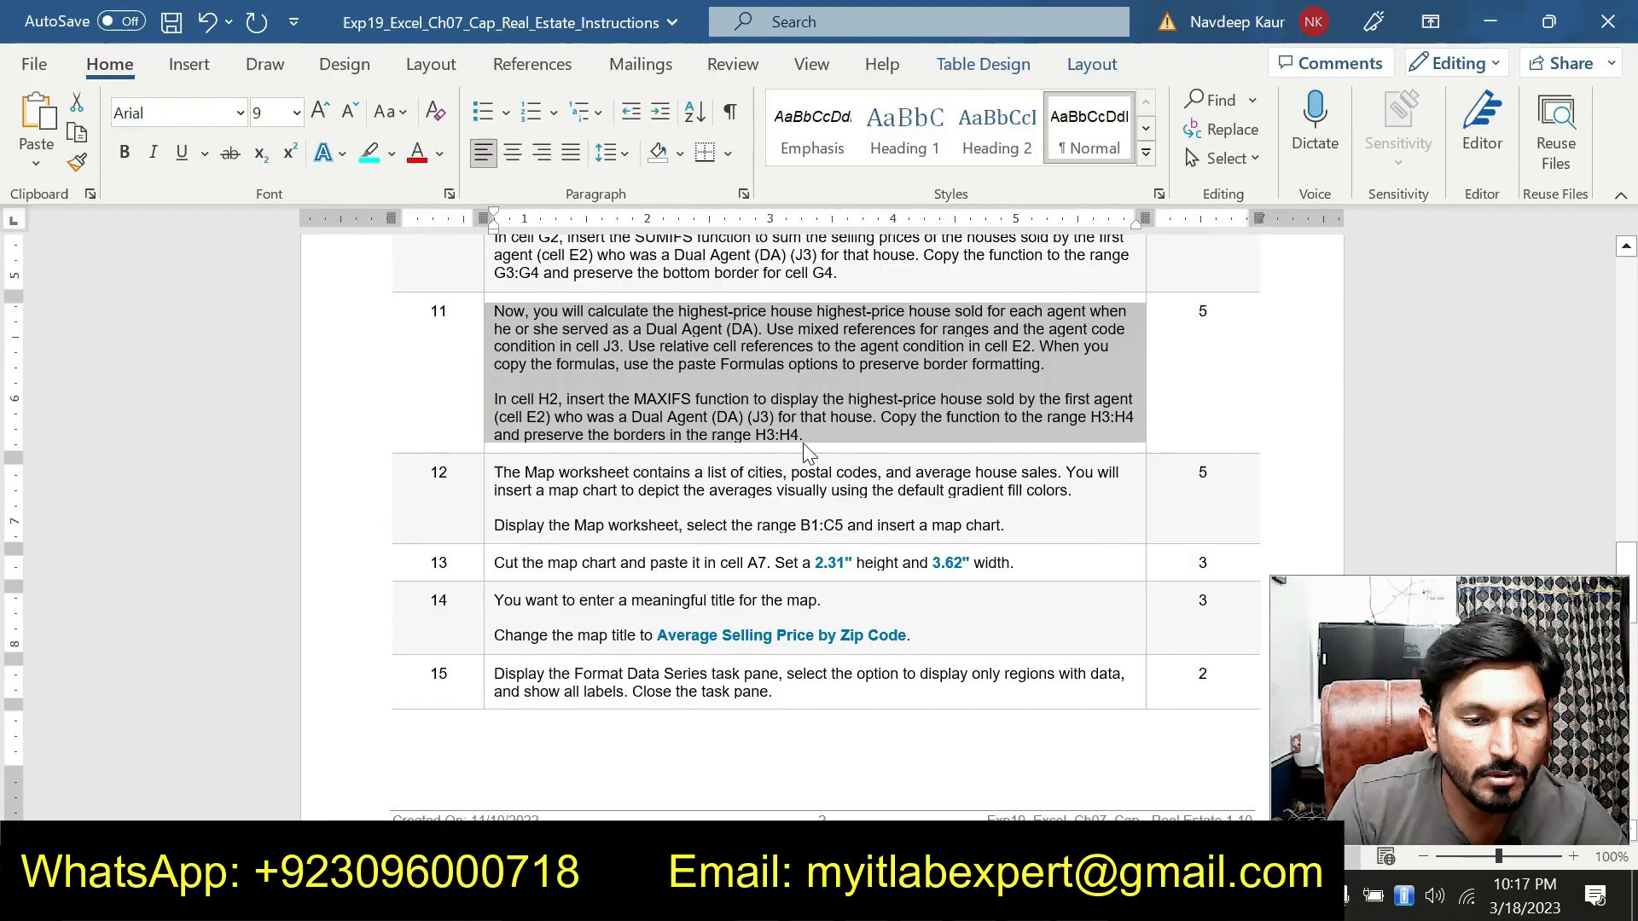
left_click(807, 443)
triple_click(807, 437)
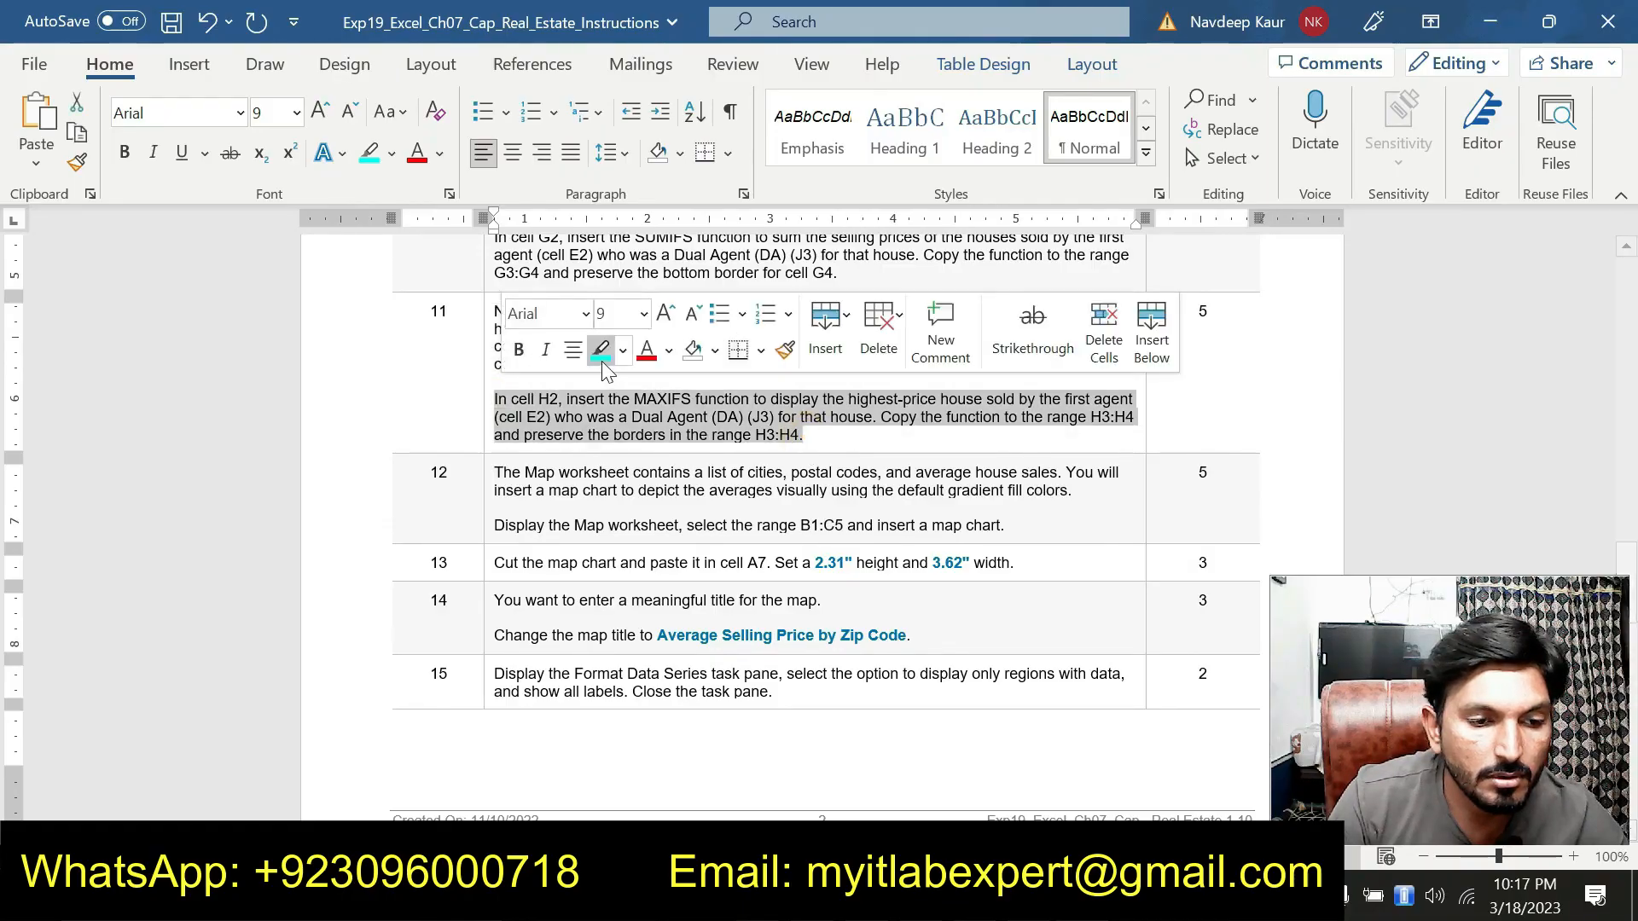
left_click(602, 352)
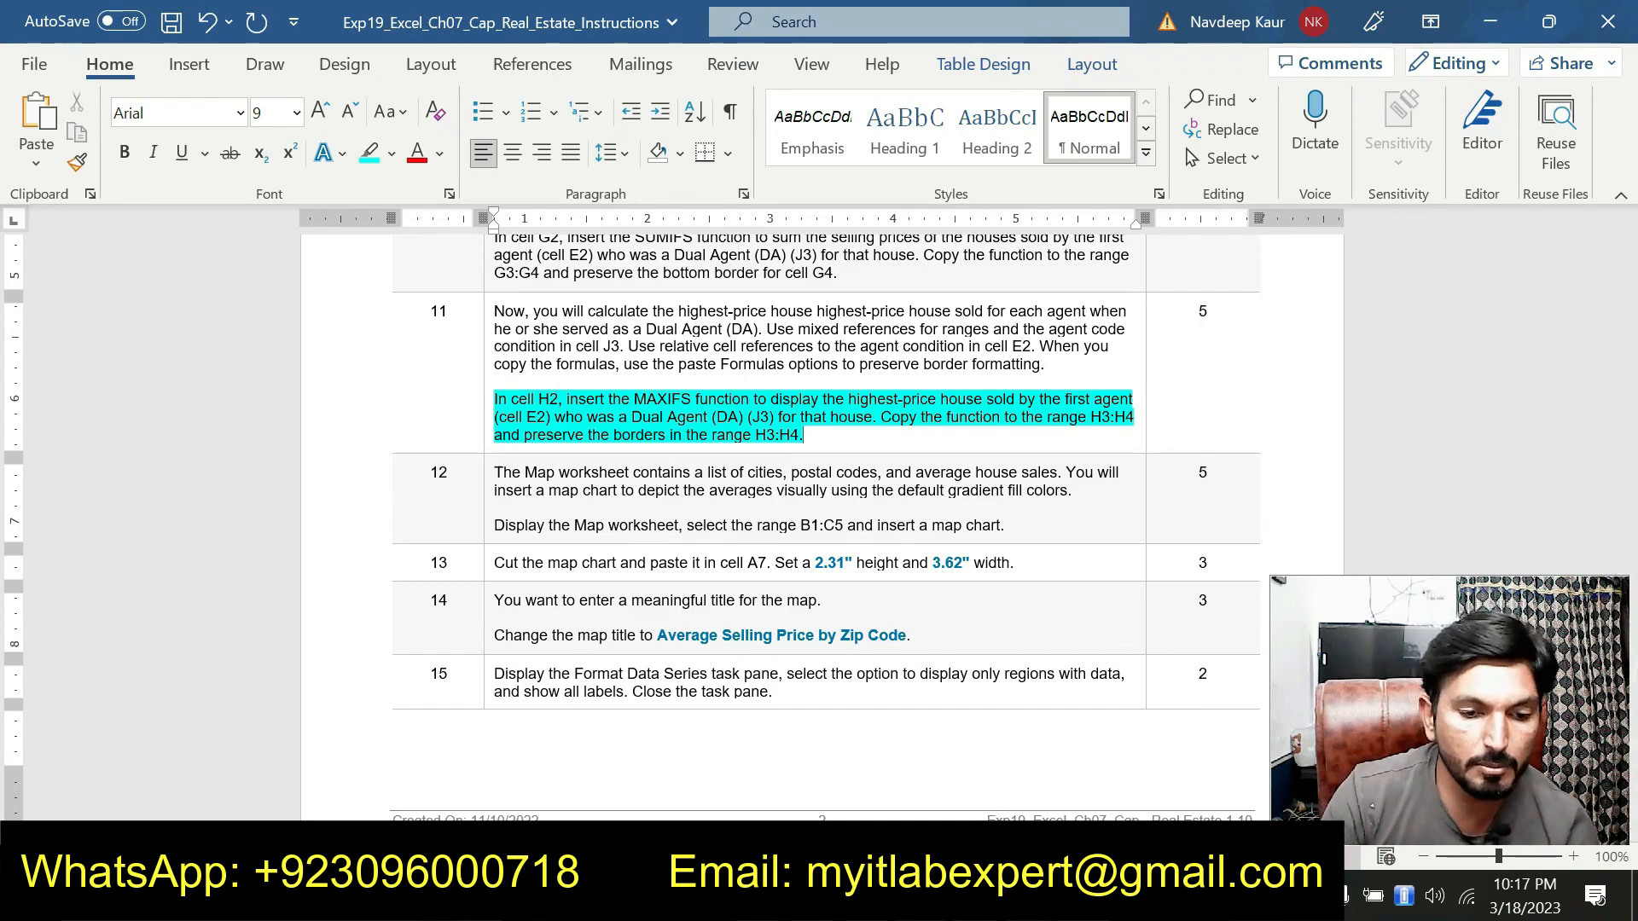
In cell H2, start the MAXIFS function and open its Function Arguments dialog
key("alt+Tab")
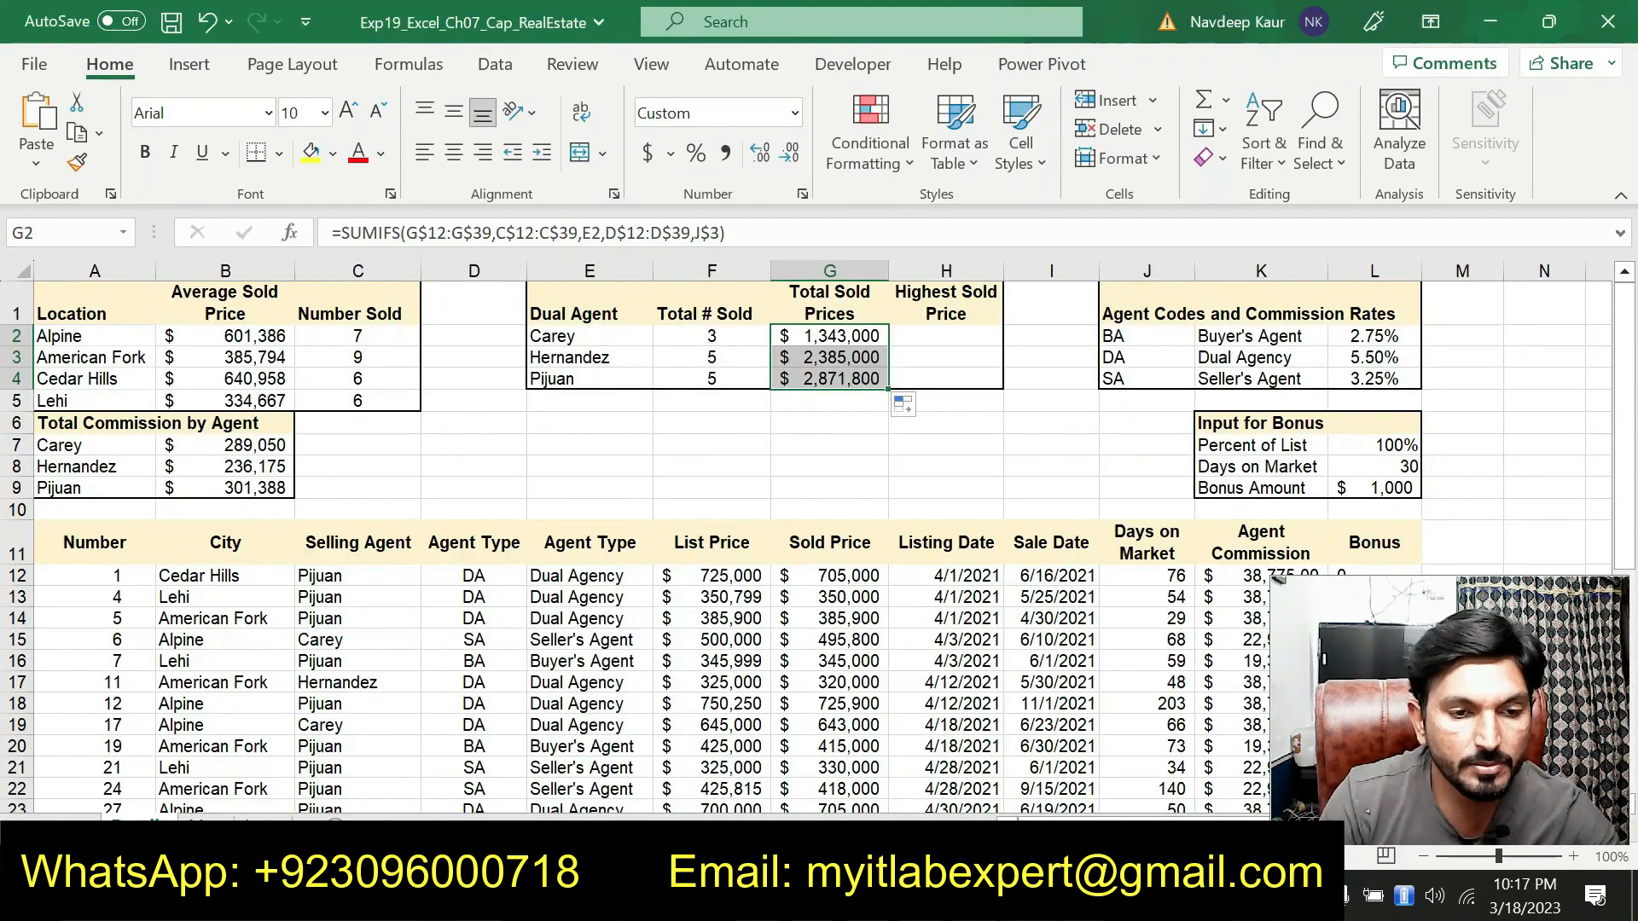
left_click(947, 336)
type("=")
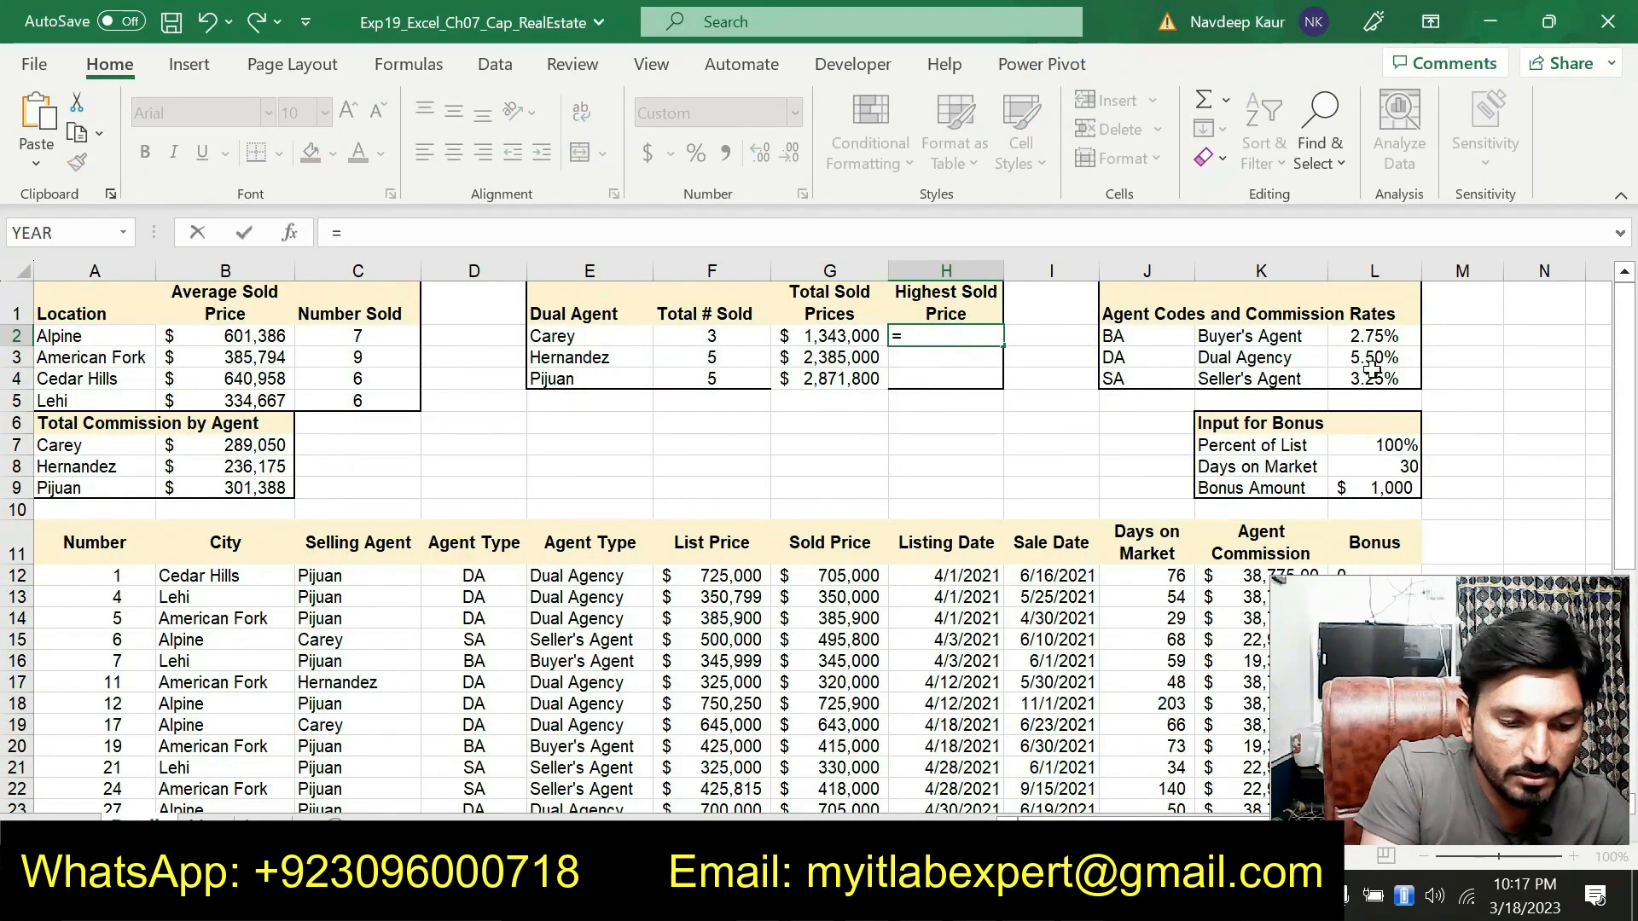
type("MAX")
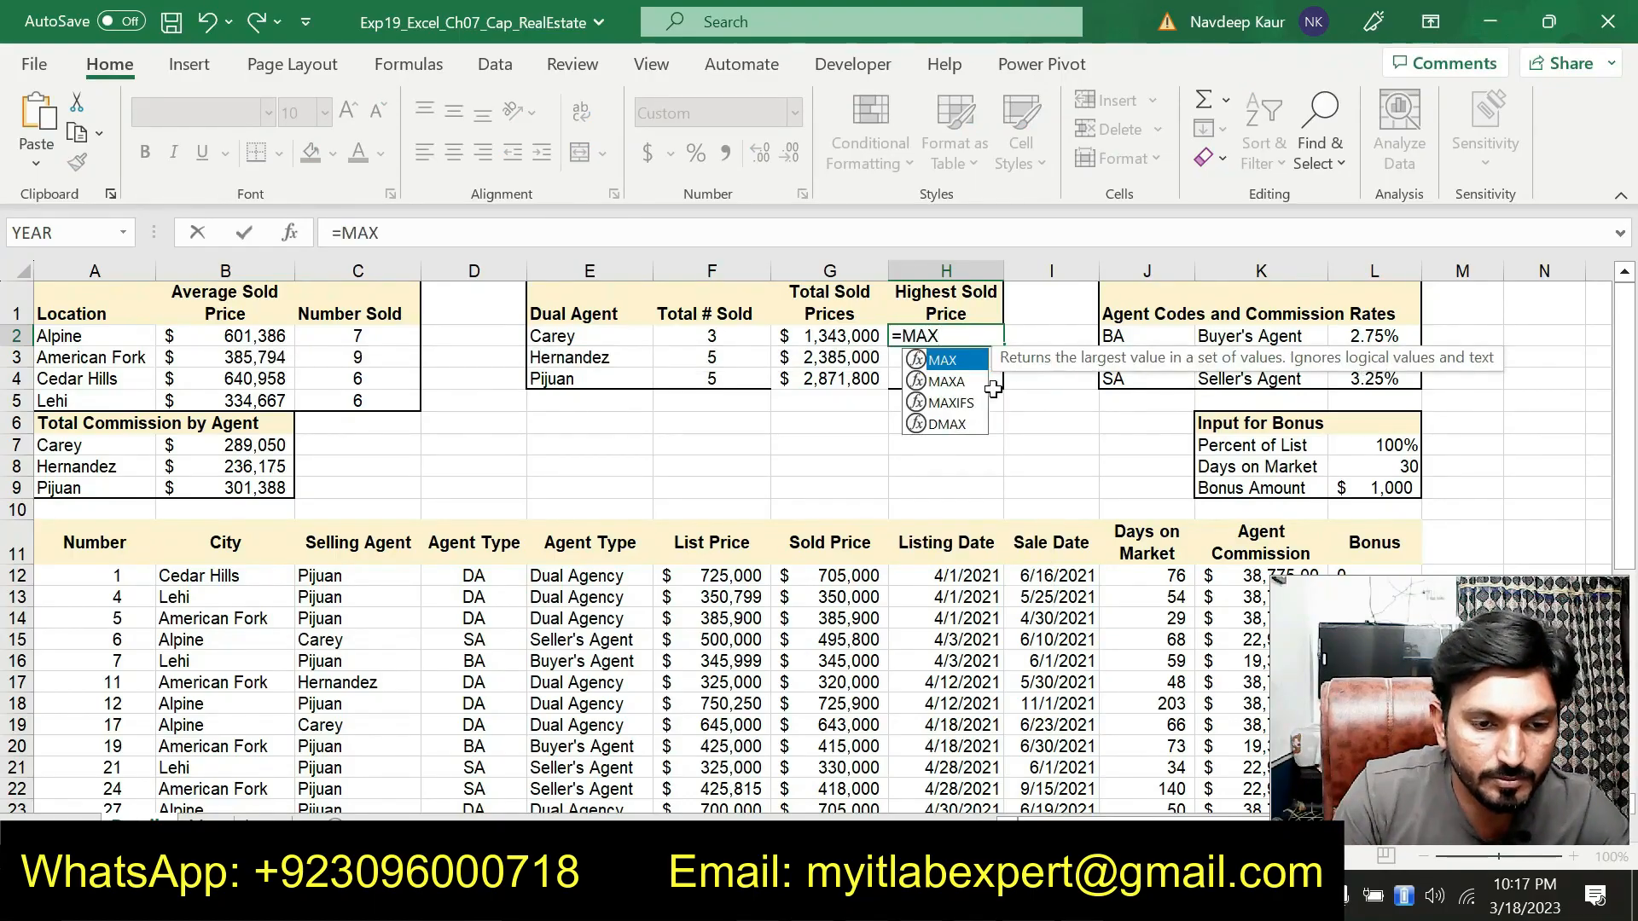
double_click(967, 405)
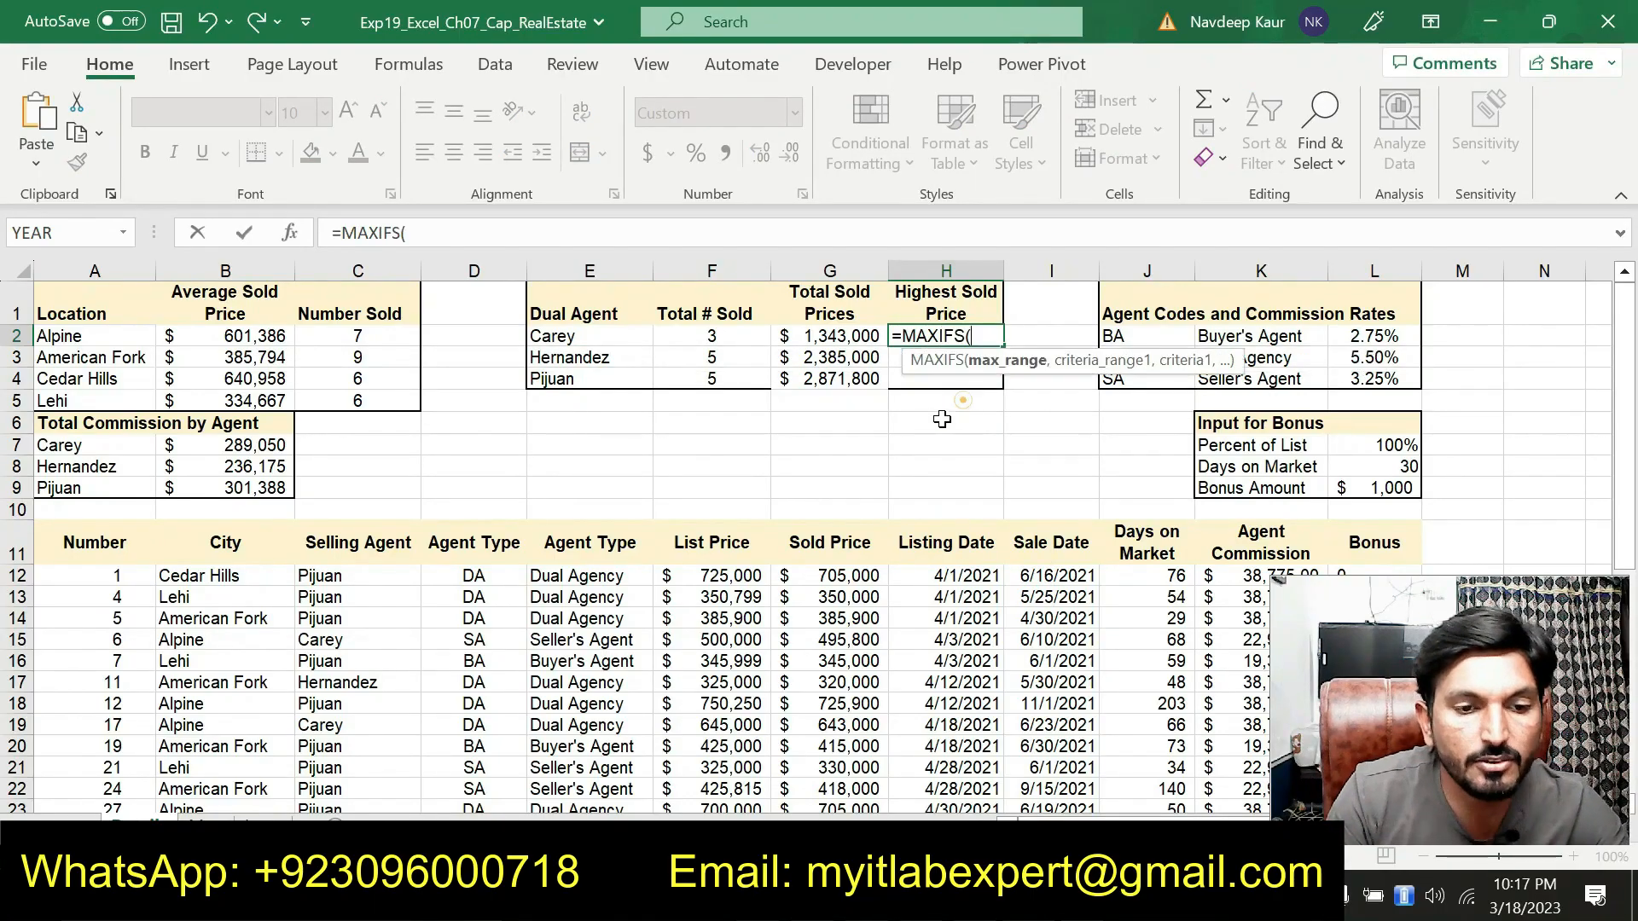
left_click(288, 232)
Set Max_range to the sold price range G$12:G$39 with mixed references
left_click_drag(588, 343, 930, 128)
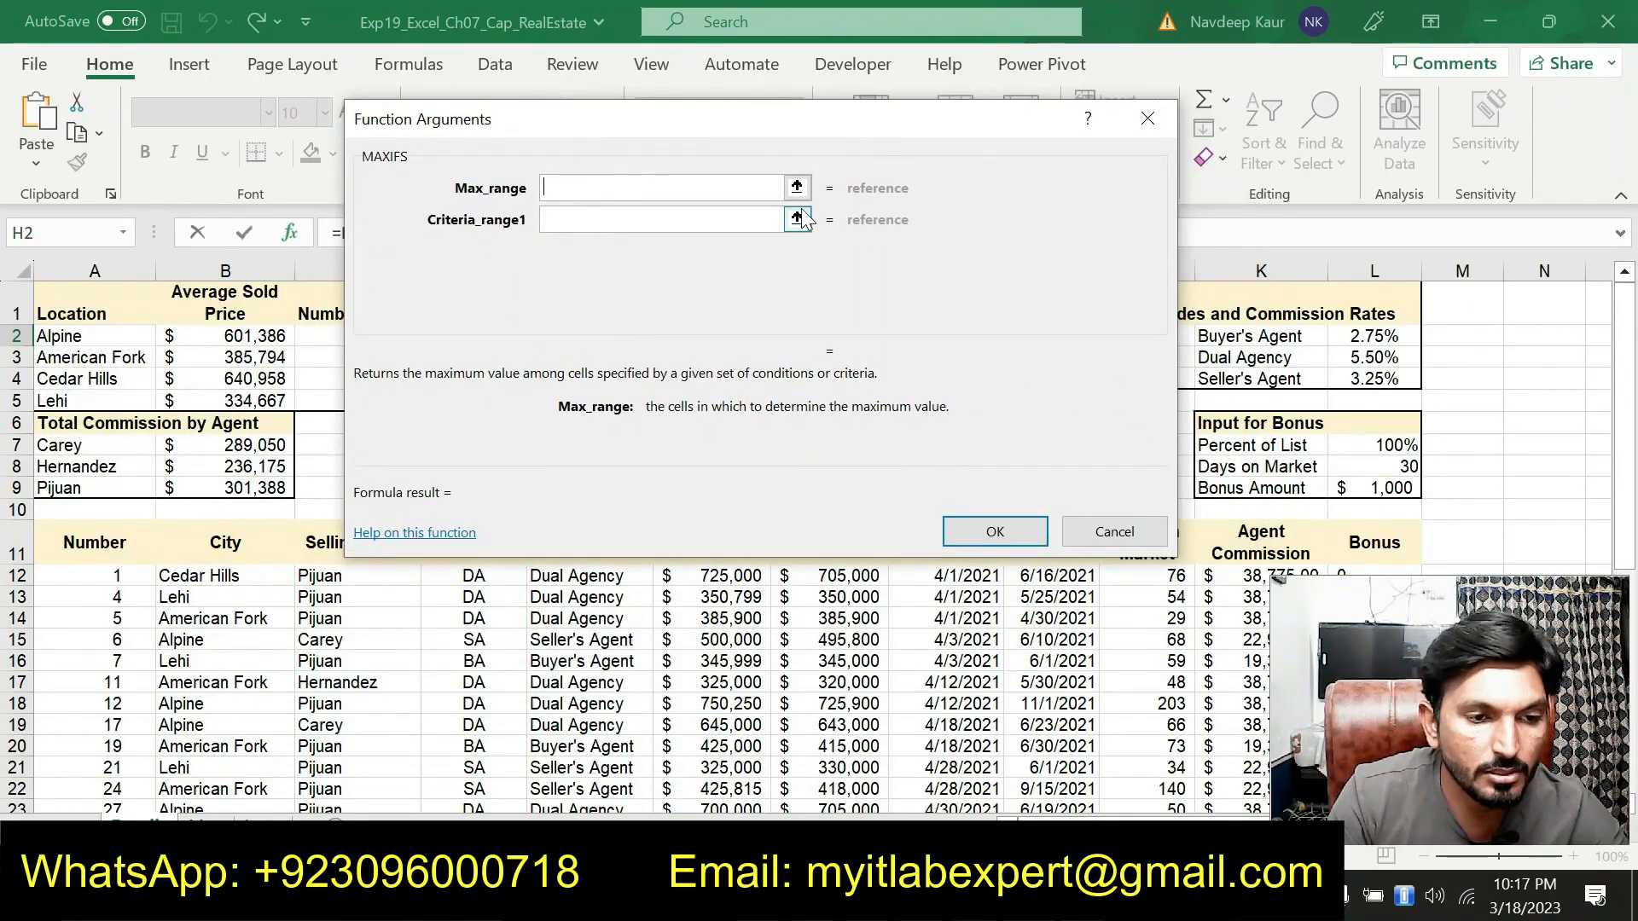
left_click_drag(787, 141, 555, 84)
left_click_drag(847, 576, 849, 762)
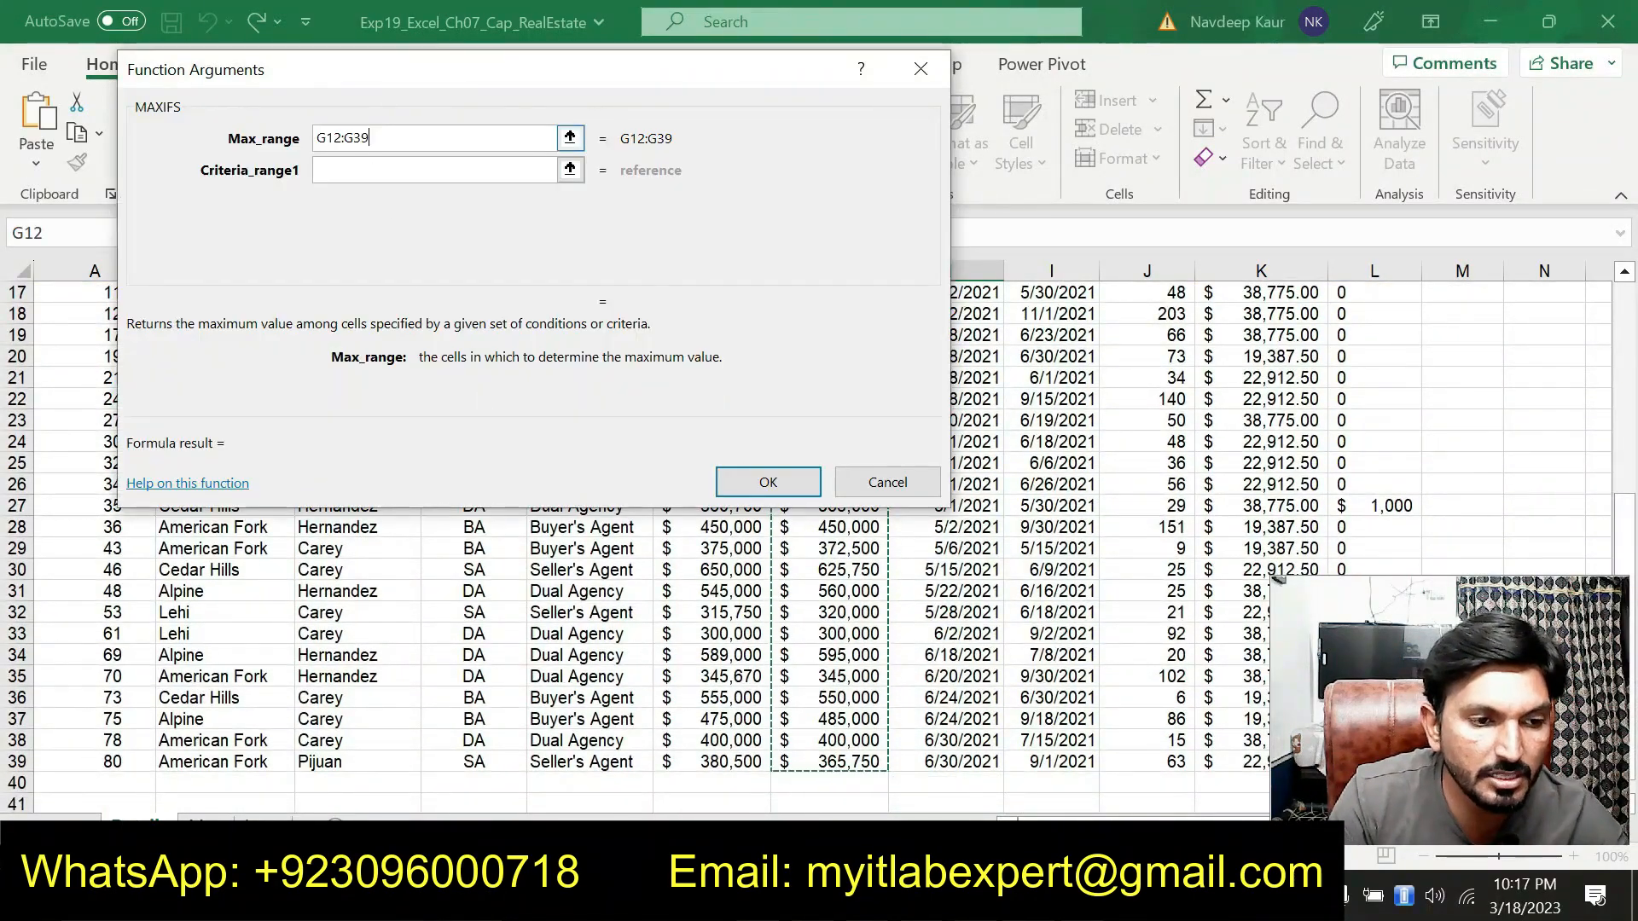
left_click(328, 142)
type("$")
left_click(366, 132)
type("$")
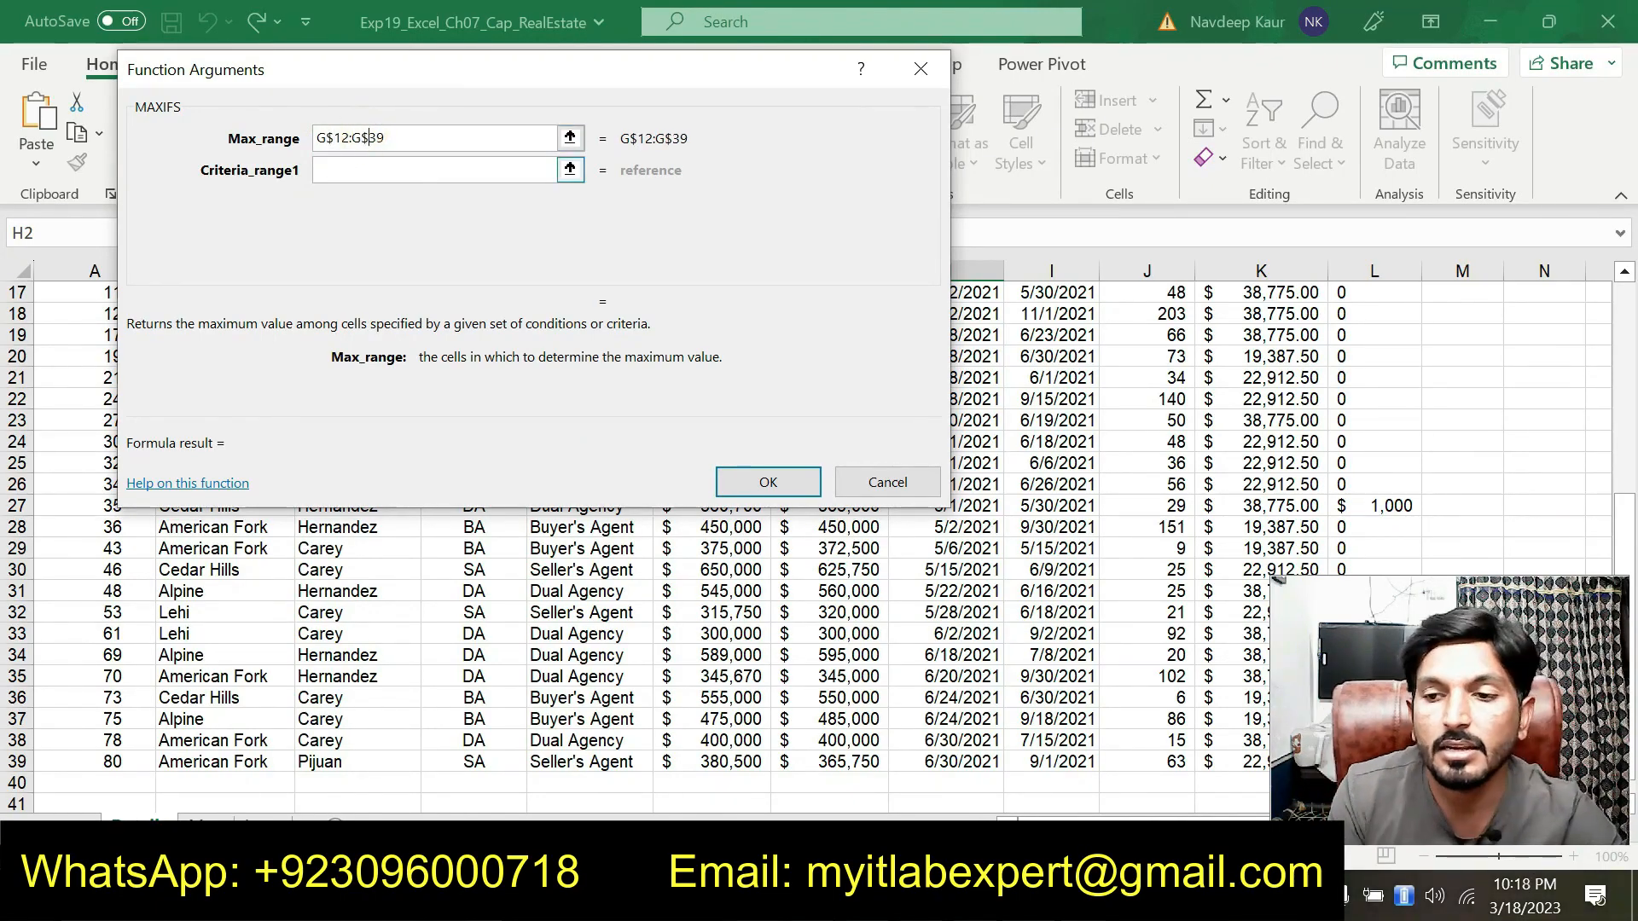
Set Criteria_range1 to the selling agent range C$12:C$39
left_click(421, 170)
left_click_drag(462, 80, 797, 39)
scroll(291, 422, "up", 4)
left_click_drag(336, 445, 377, 765)
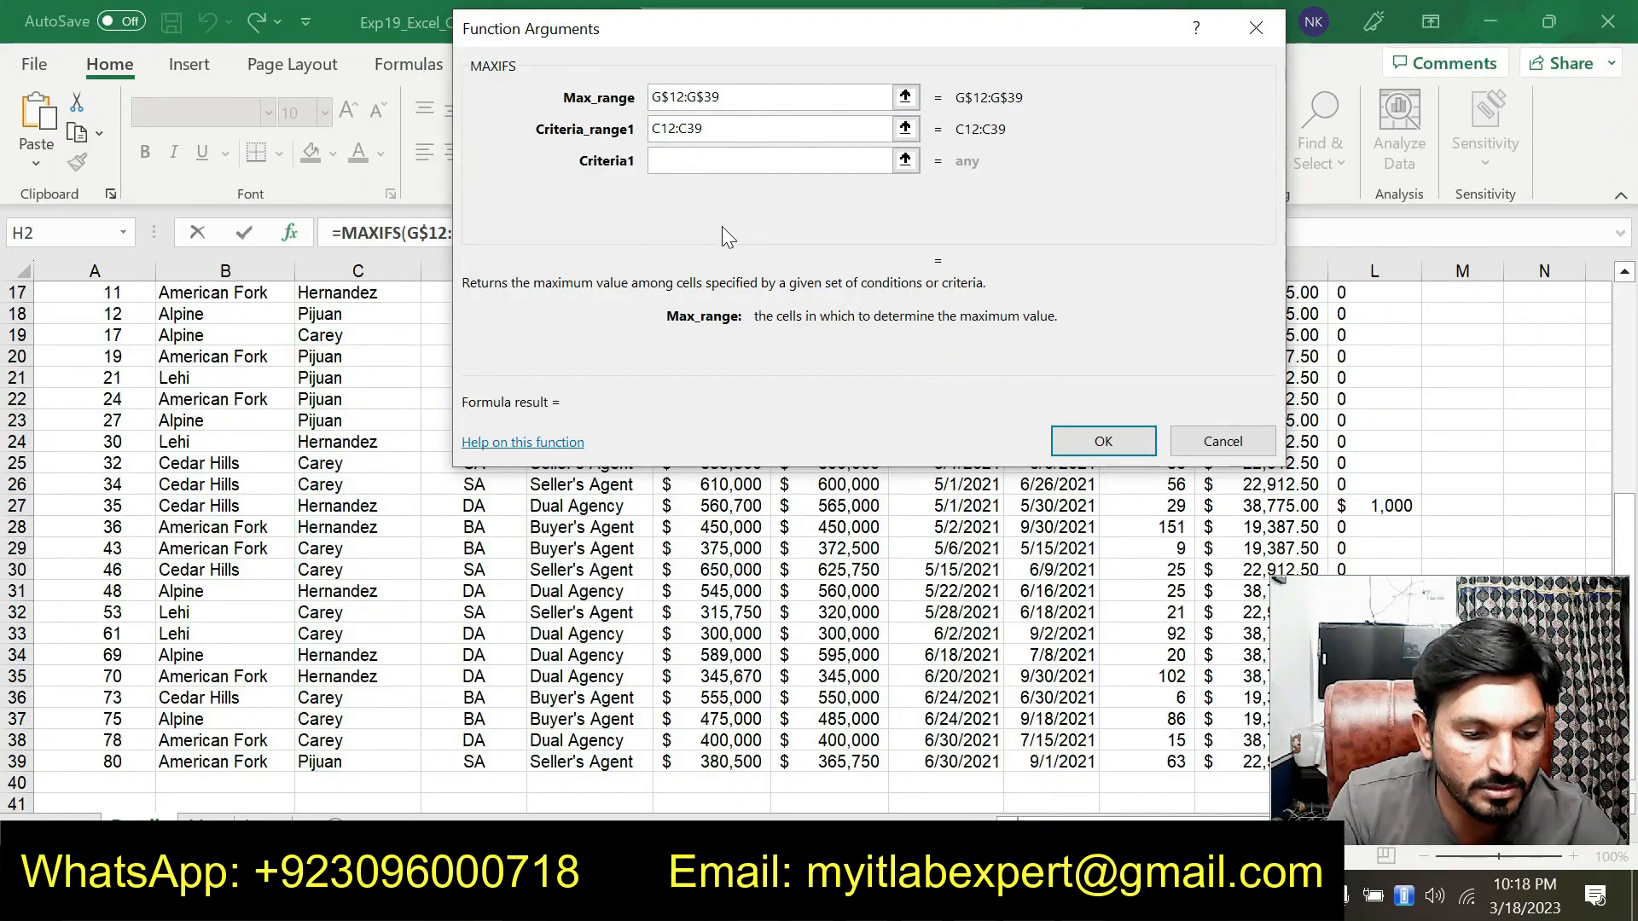
type("$")
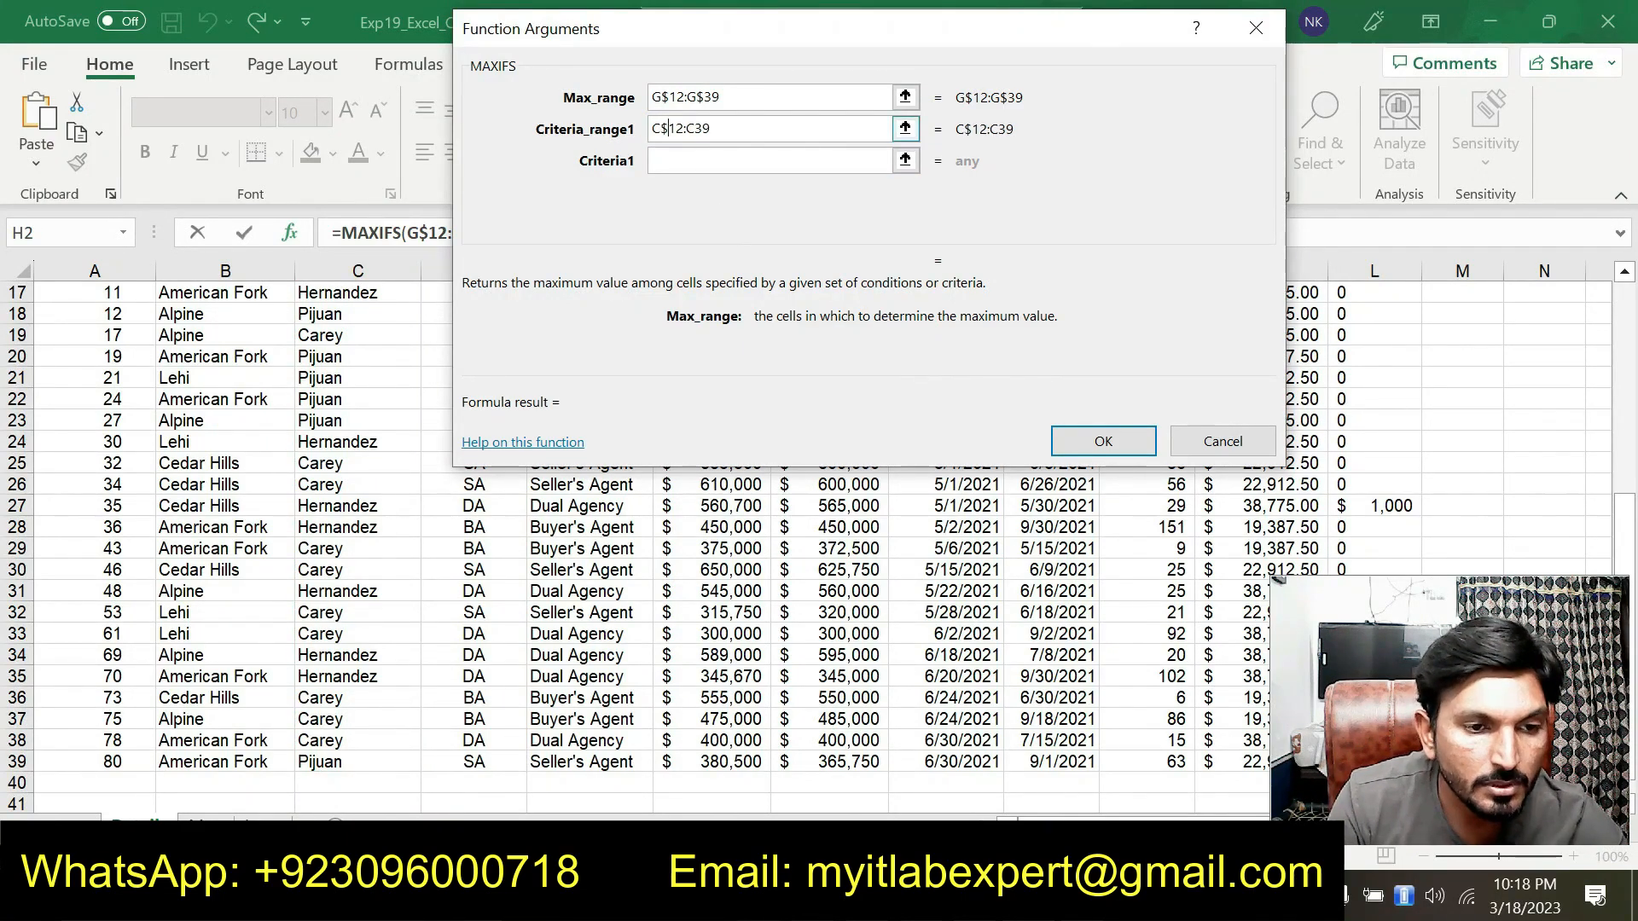
left_click(689, 128)
type("$")
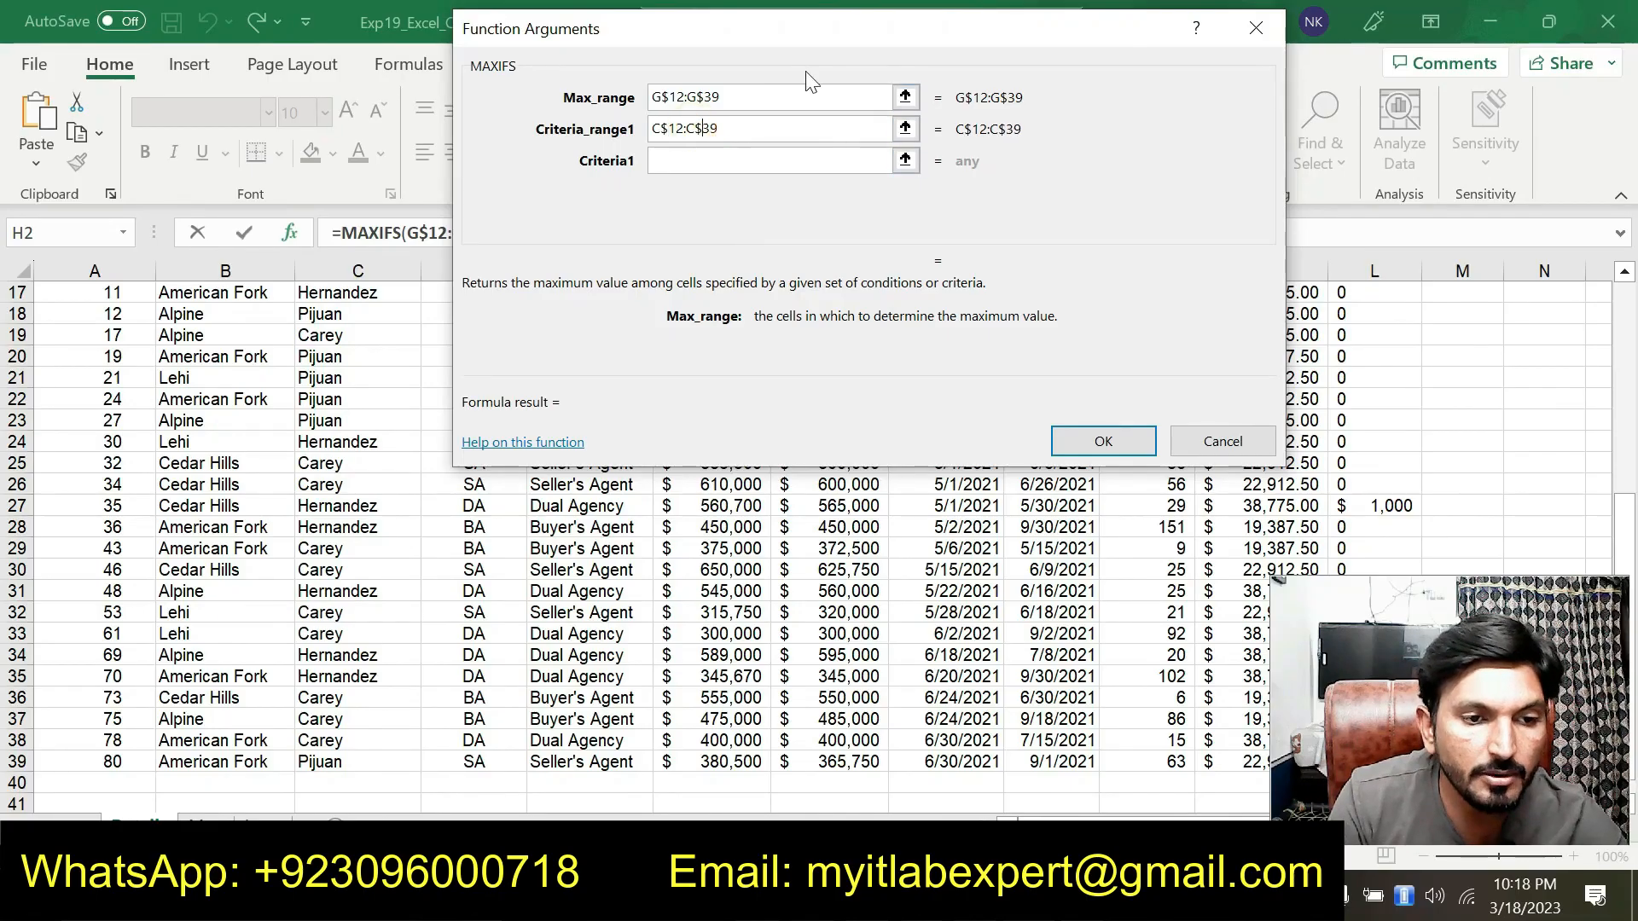
Set Criteria1 to the relative agent reference E2
left_click_drag(816, 30, 657, 126)
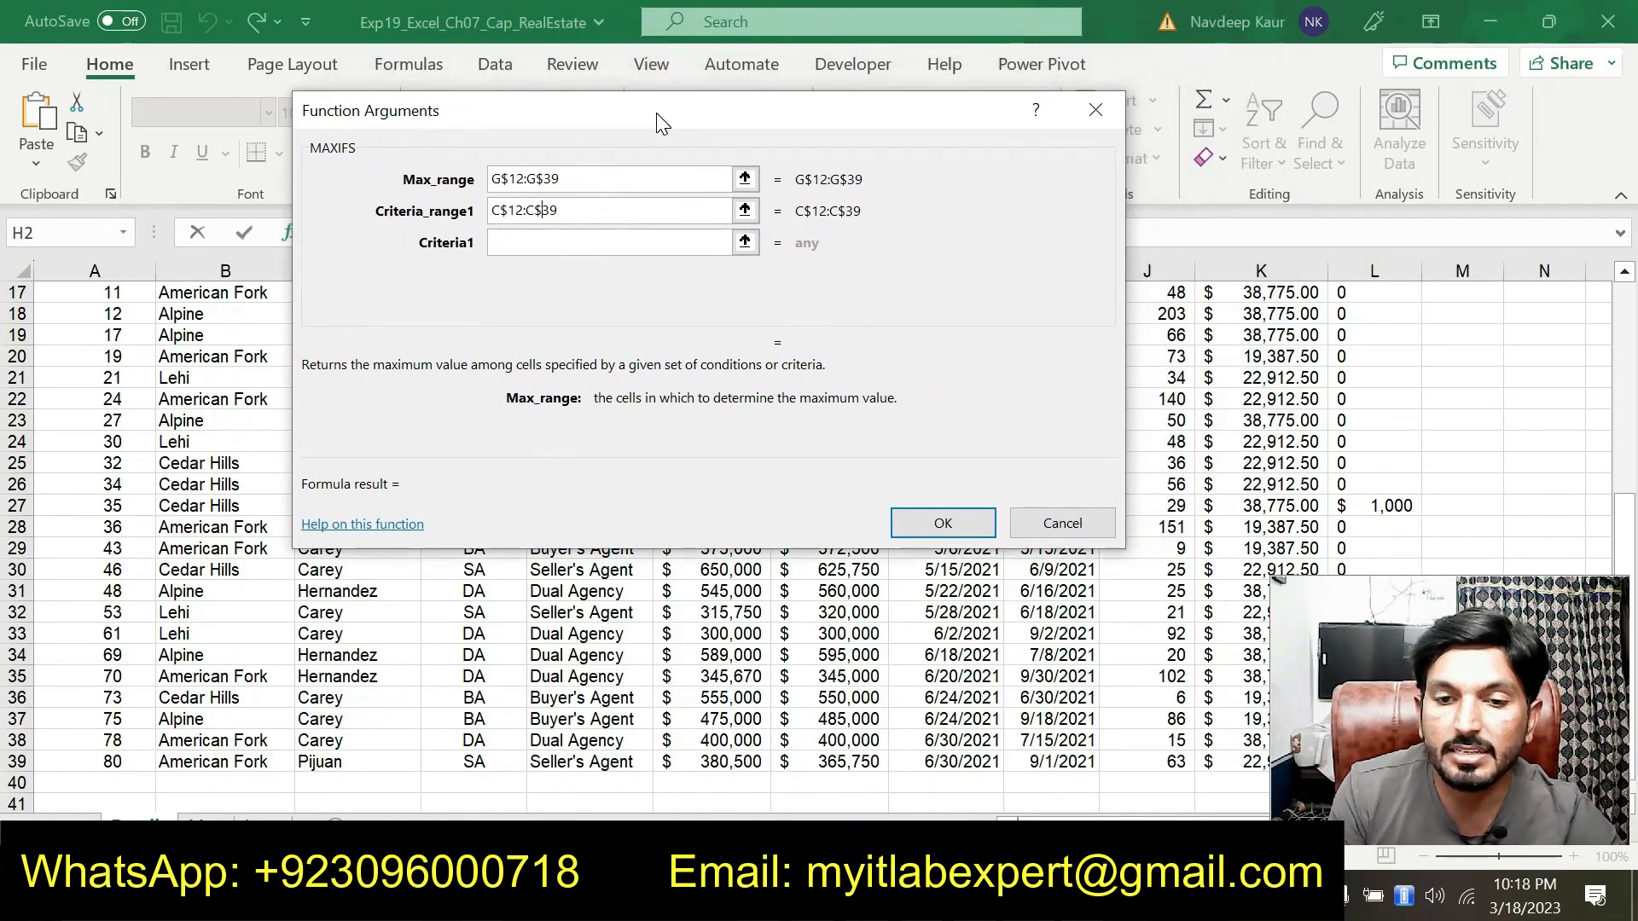
left_click(572, 242)
type("E2")
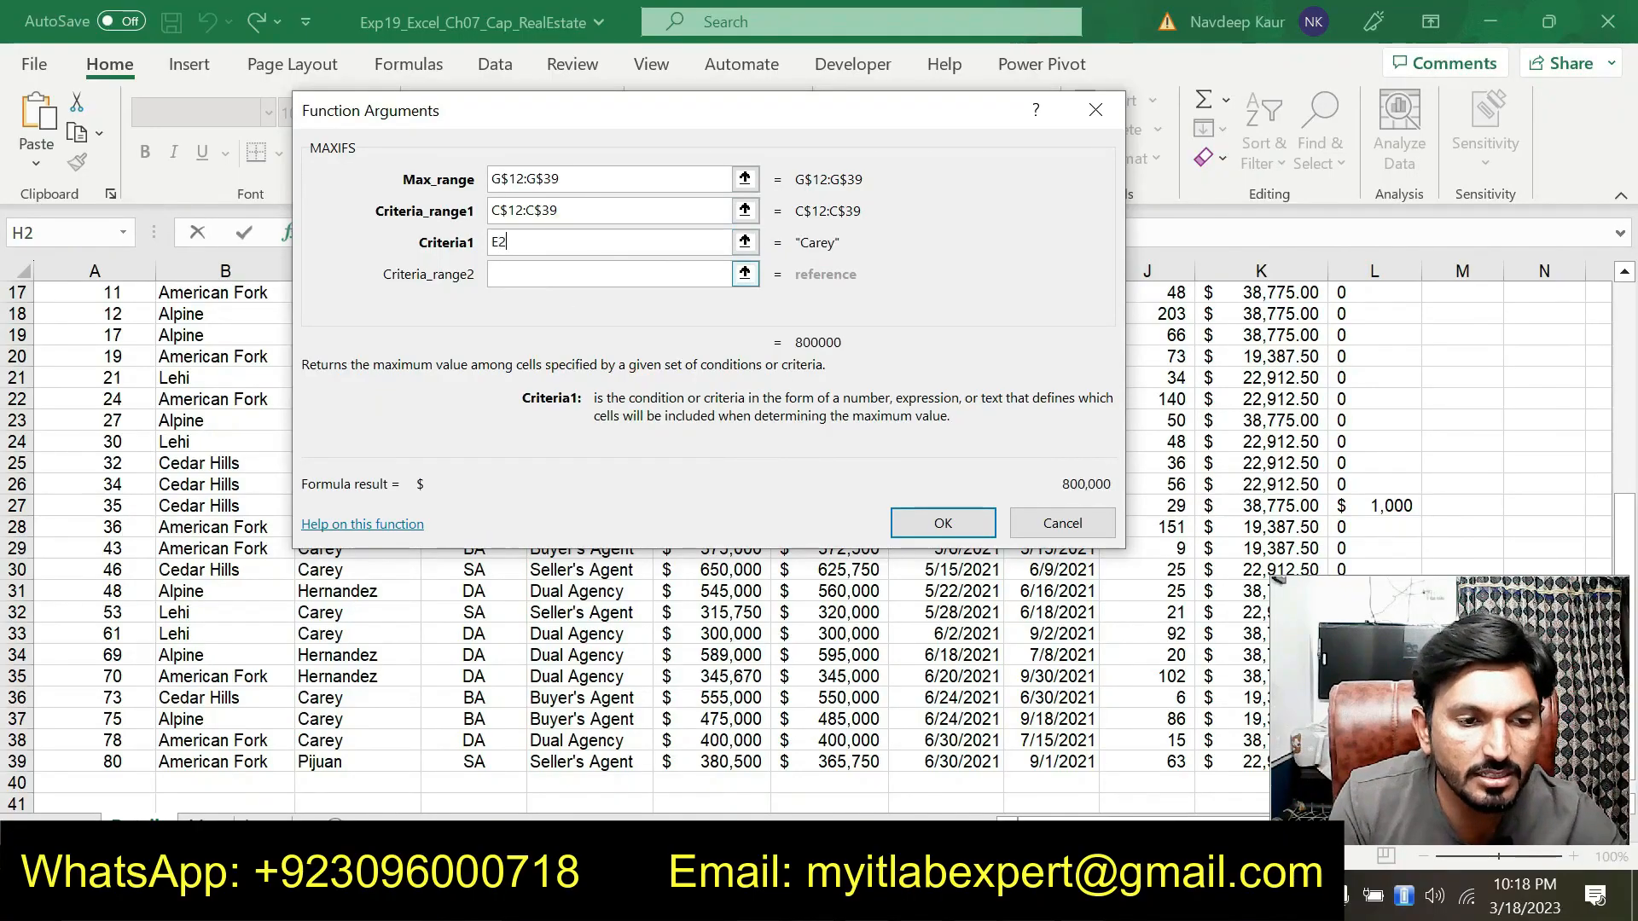
Set Criteria_range2 to the agent type range D$12:D$39
left_click(572, 273)
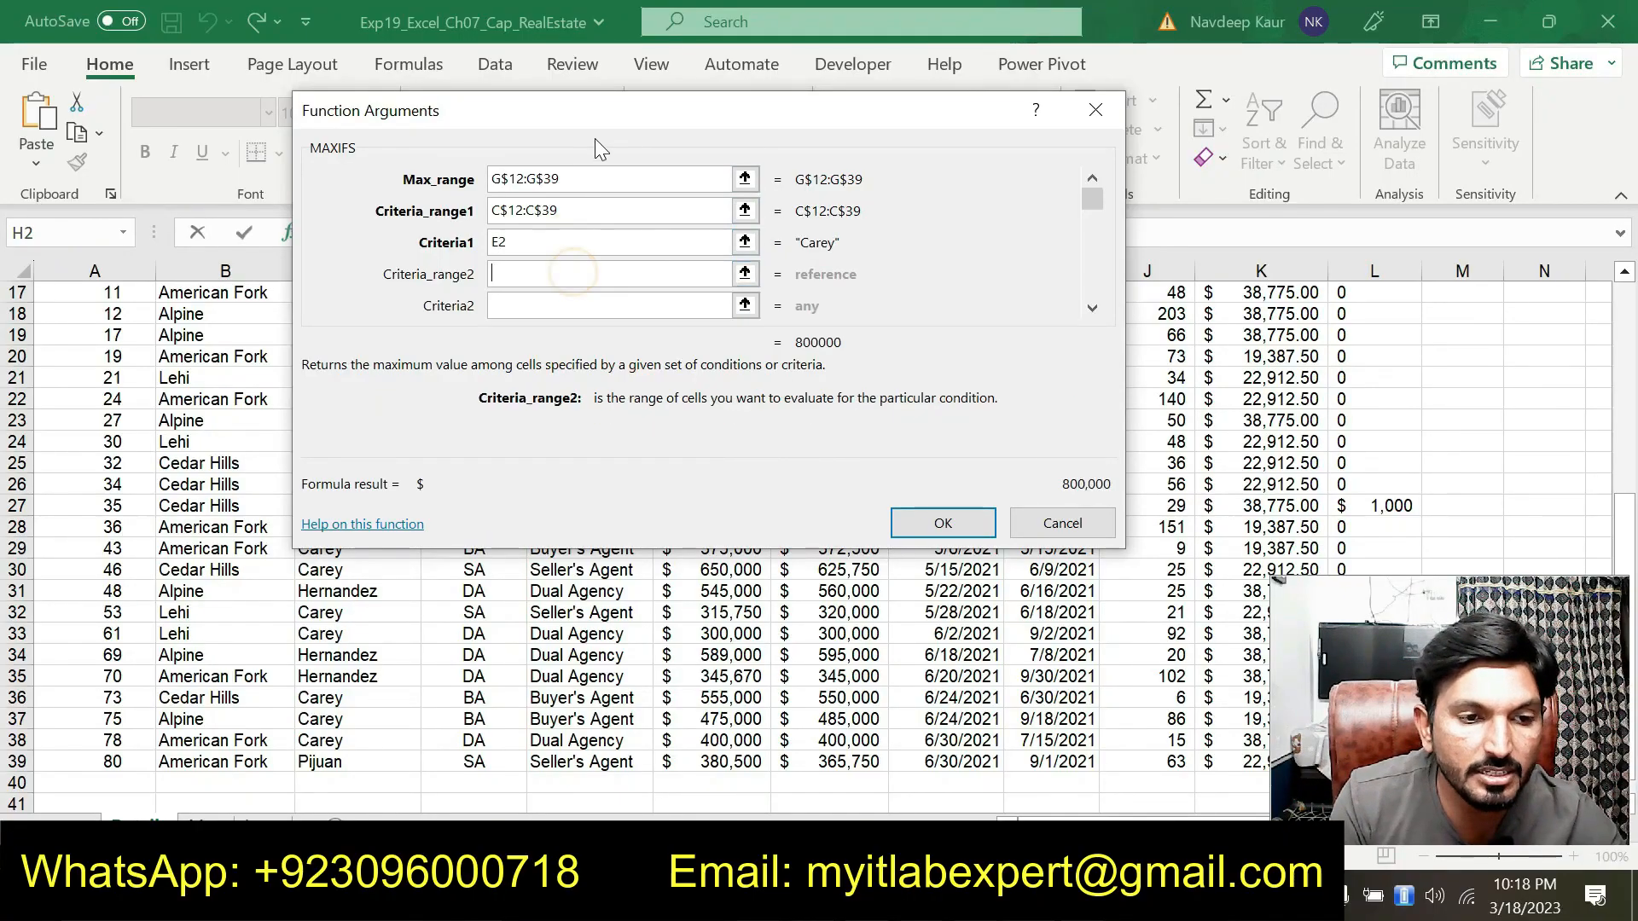
left_click_drag(631, 125, 761, 101)
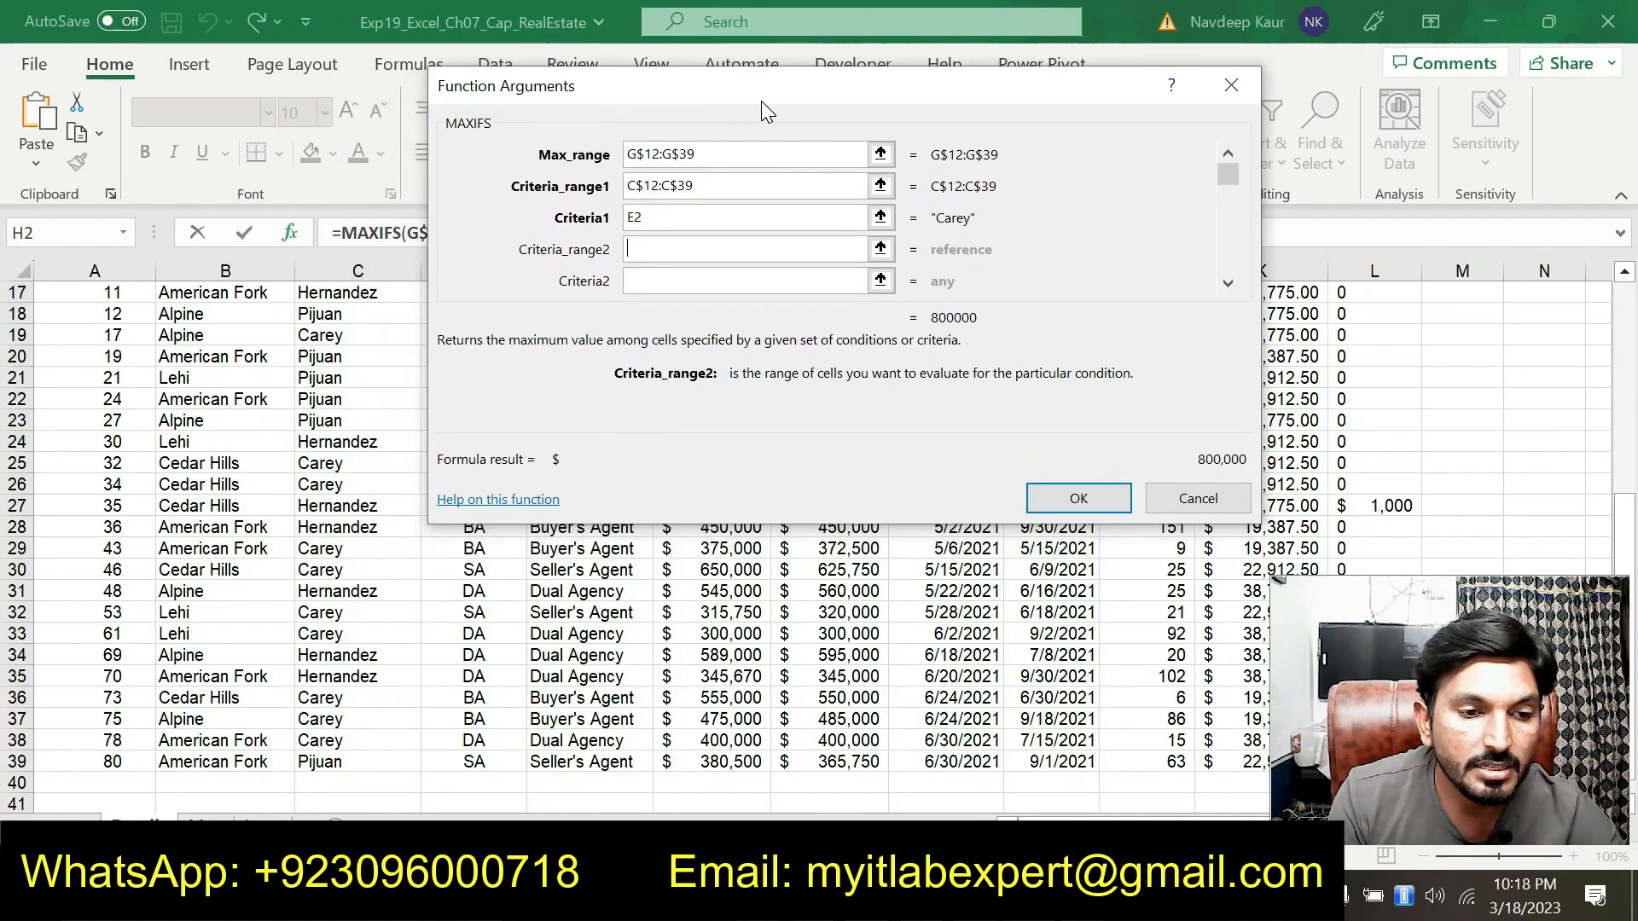
left_click_drag(685, 100, 880, 95)
scroll(486, 379, "up", 3)
left_click_drag(488, 379, 486, 762)
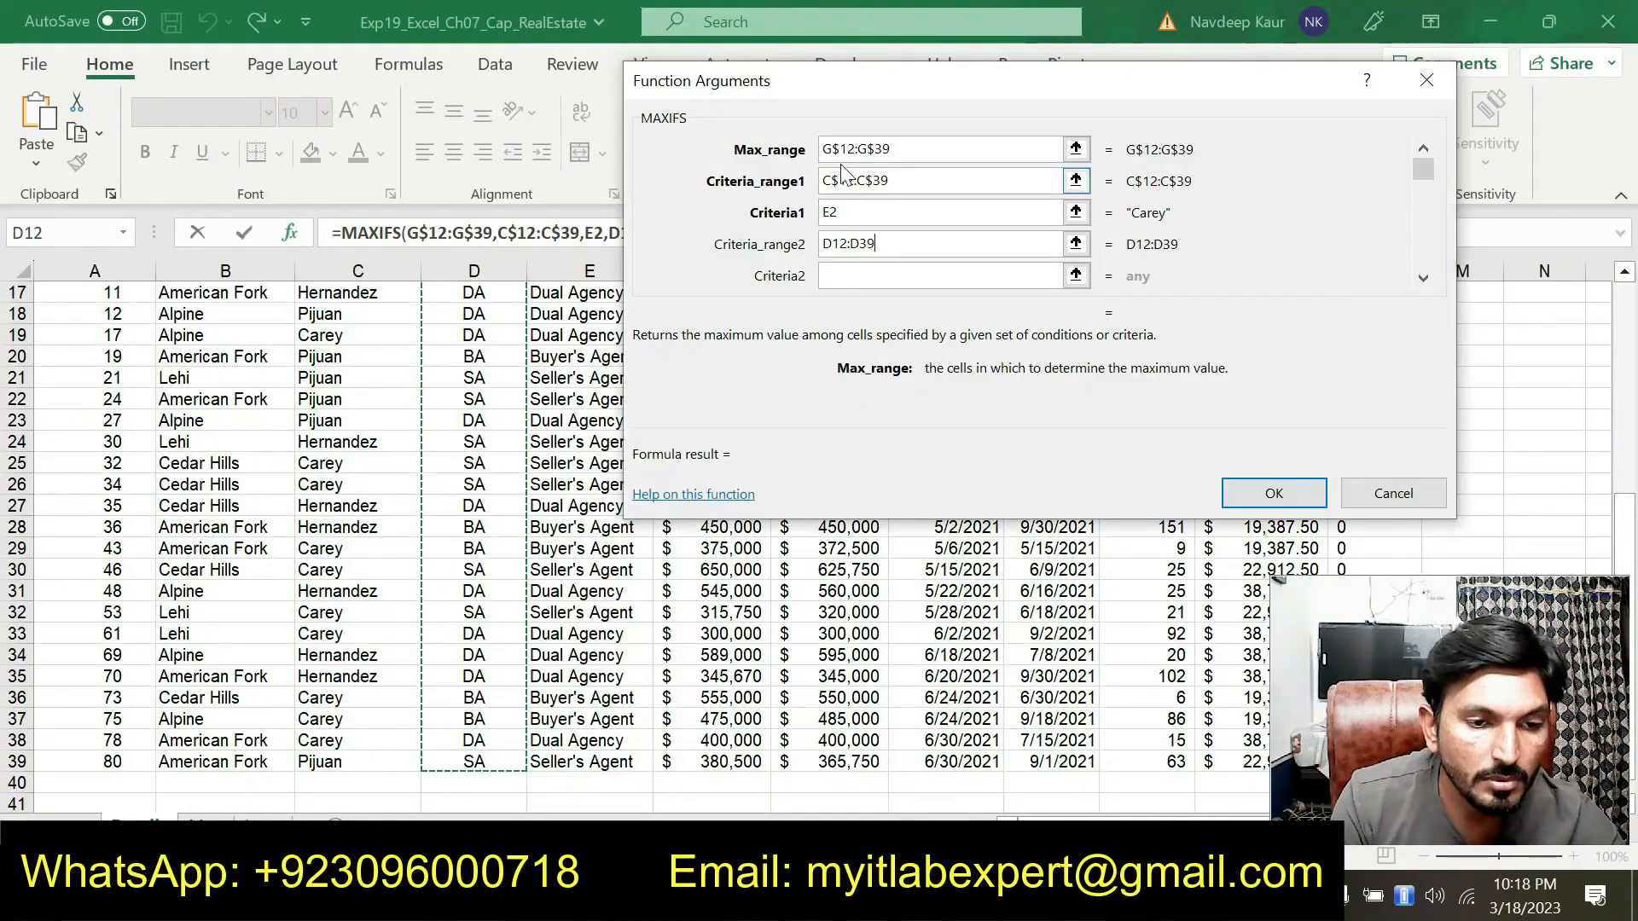
left_click(828, 243)
type("$")
left_click(869, 243)
type("$")
Set Criteria2 to the mixed reference J$3 and confirm the MAXIFS function
left_click(877, 277)
left_click_drag(904, 84, 463, 168)
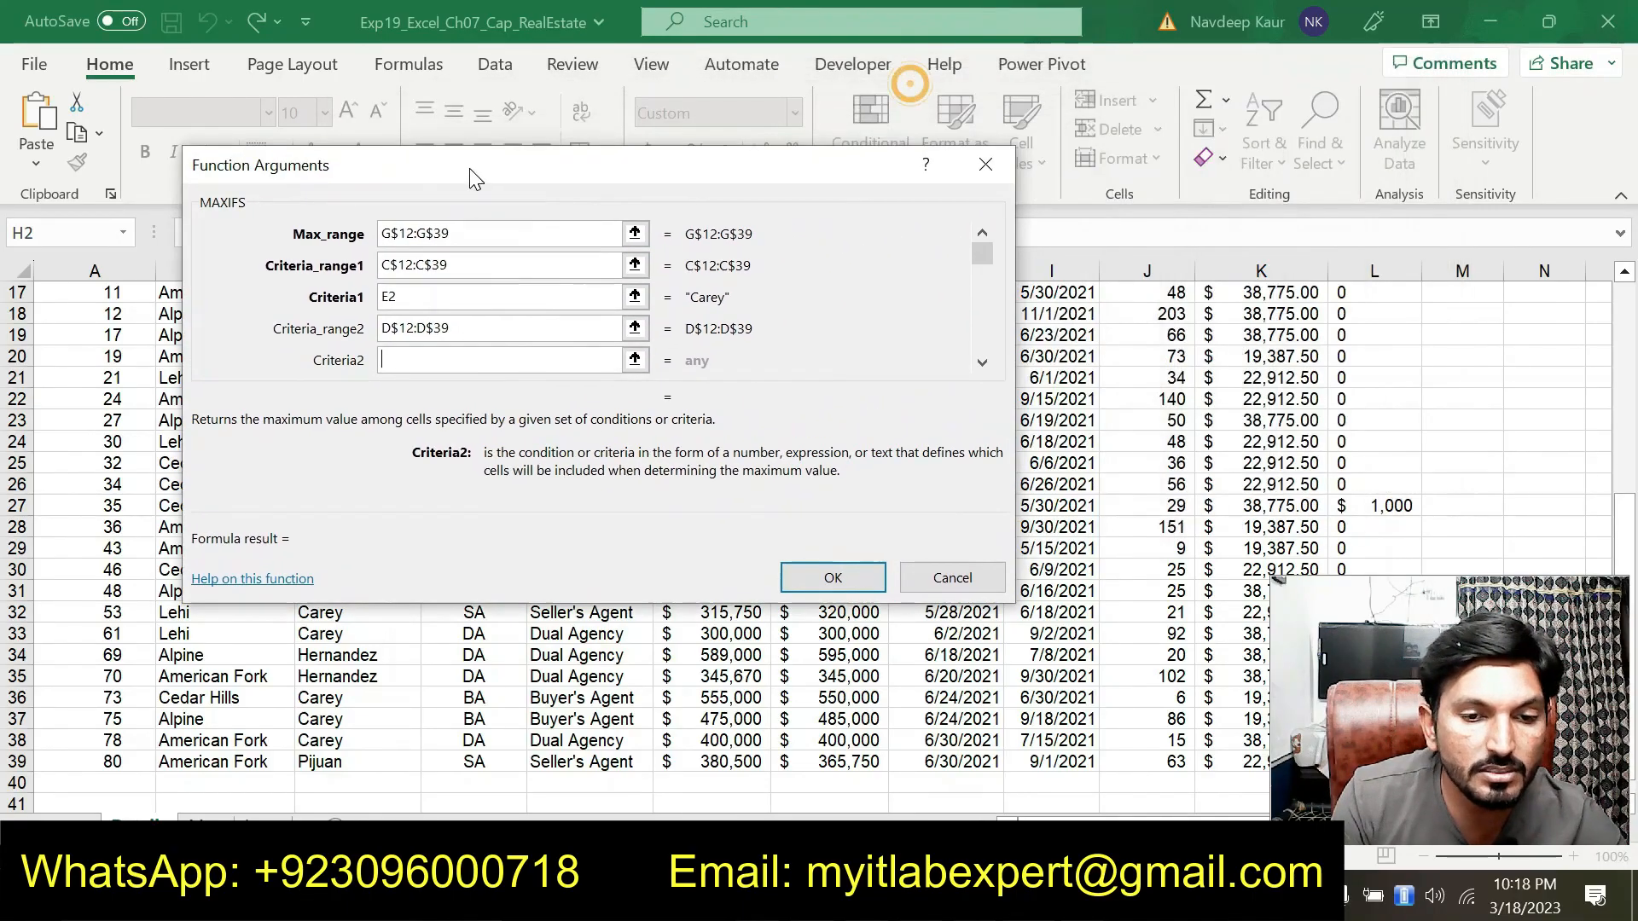
scroll(1246, 315, "up", 4)
scroll(1228, 335, "up", 2)
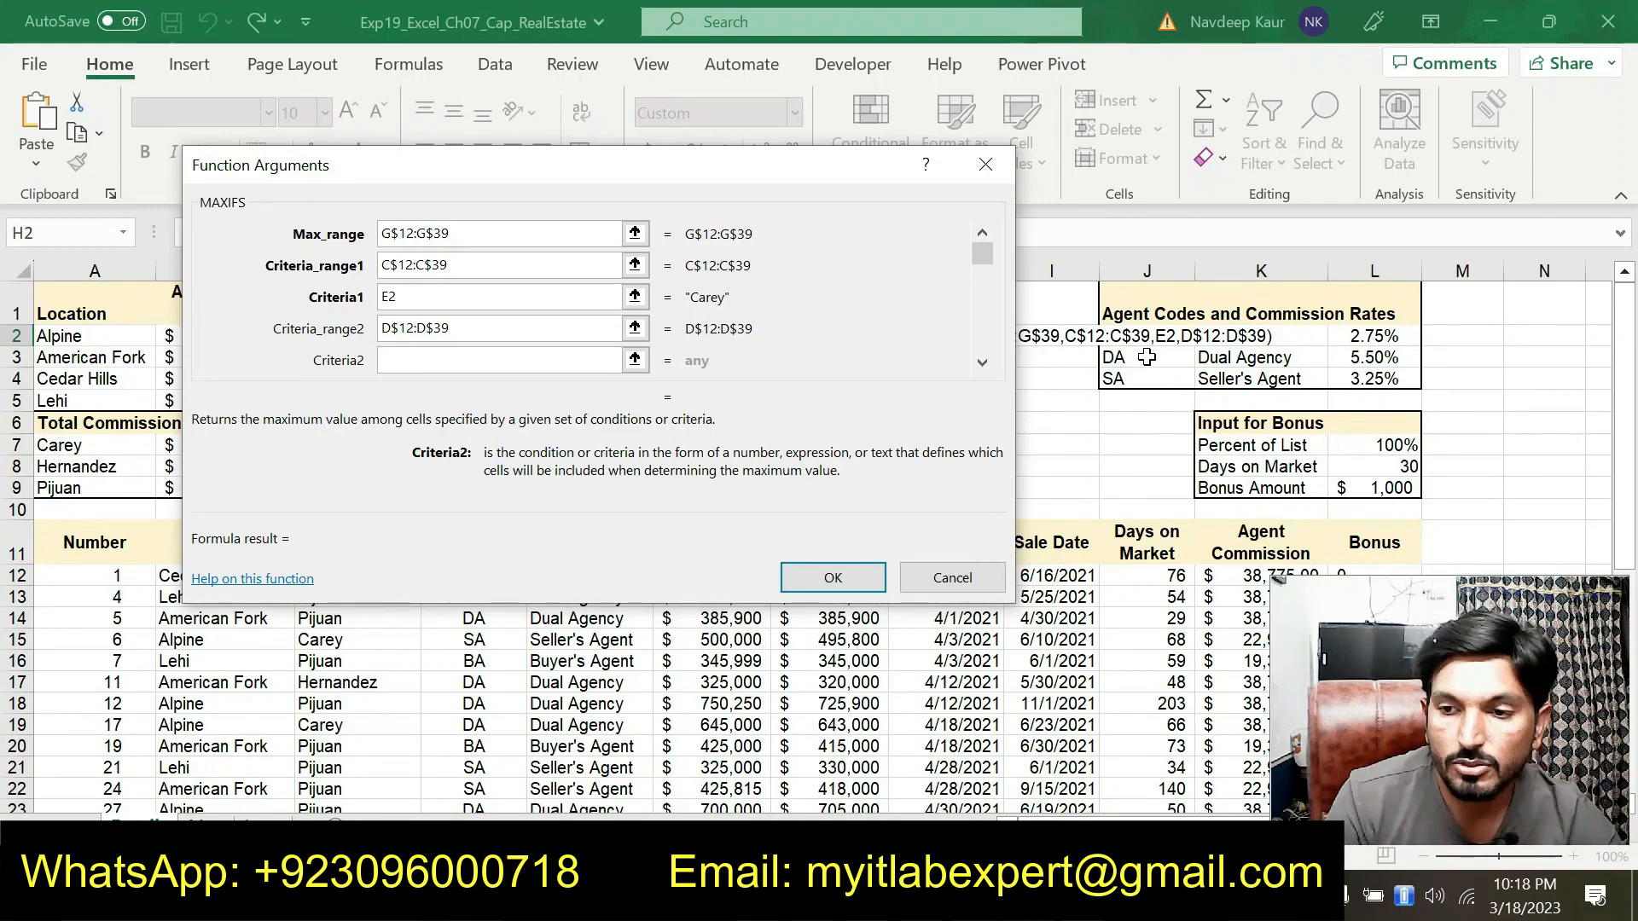
left_click(1146, 357)
left_click(388, 359)
type("$")
left_click(833, 578)
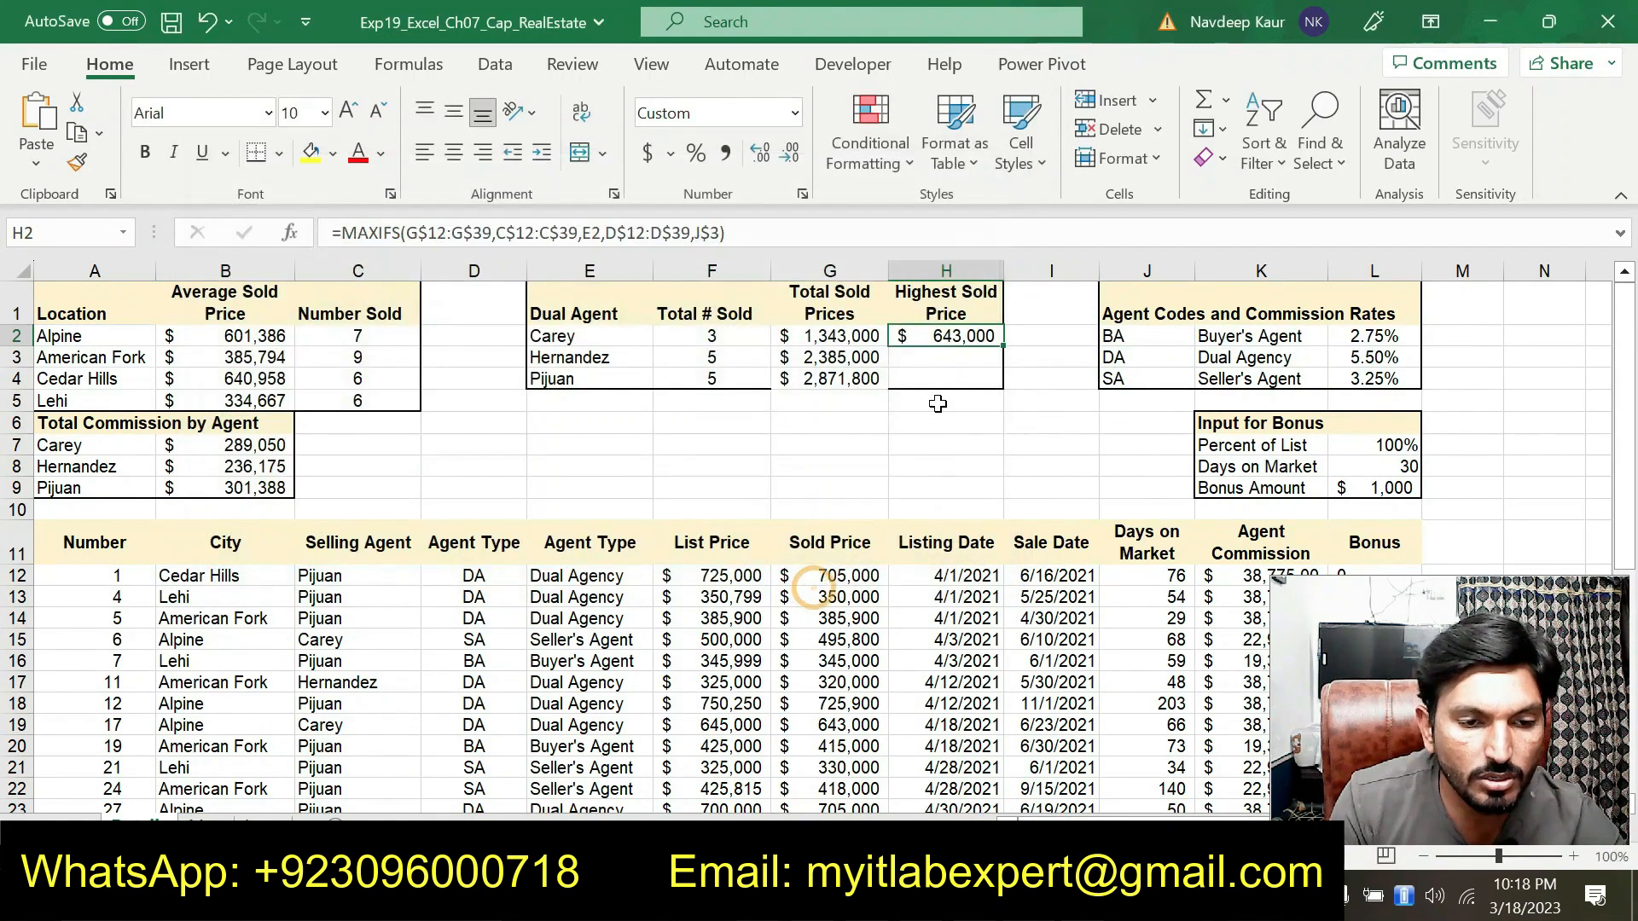
Fill the MAXIFS formula from H2 down through H4
left_click_drag(1003, 349, 1003, 386)
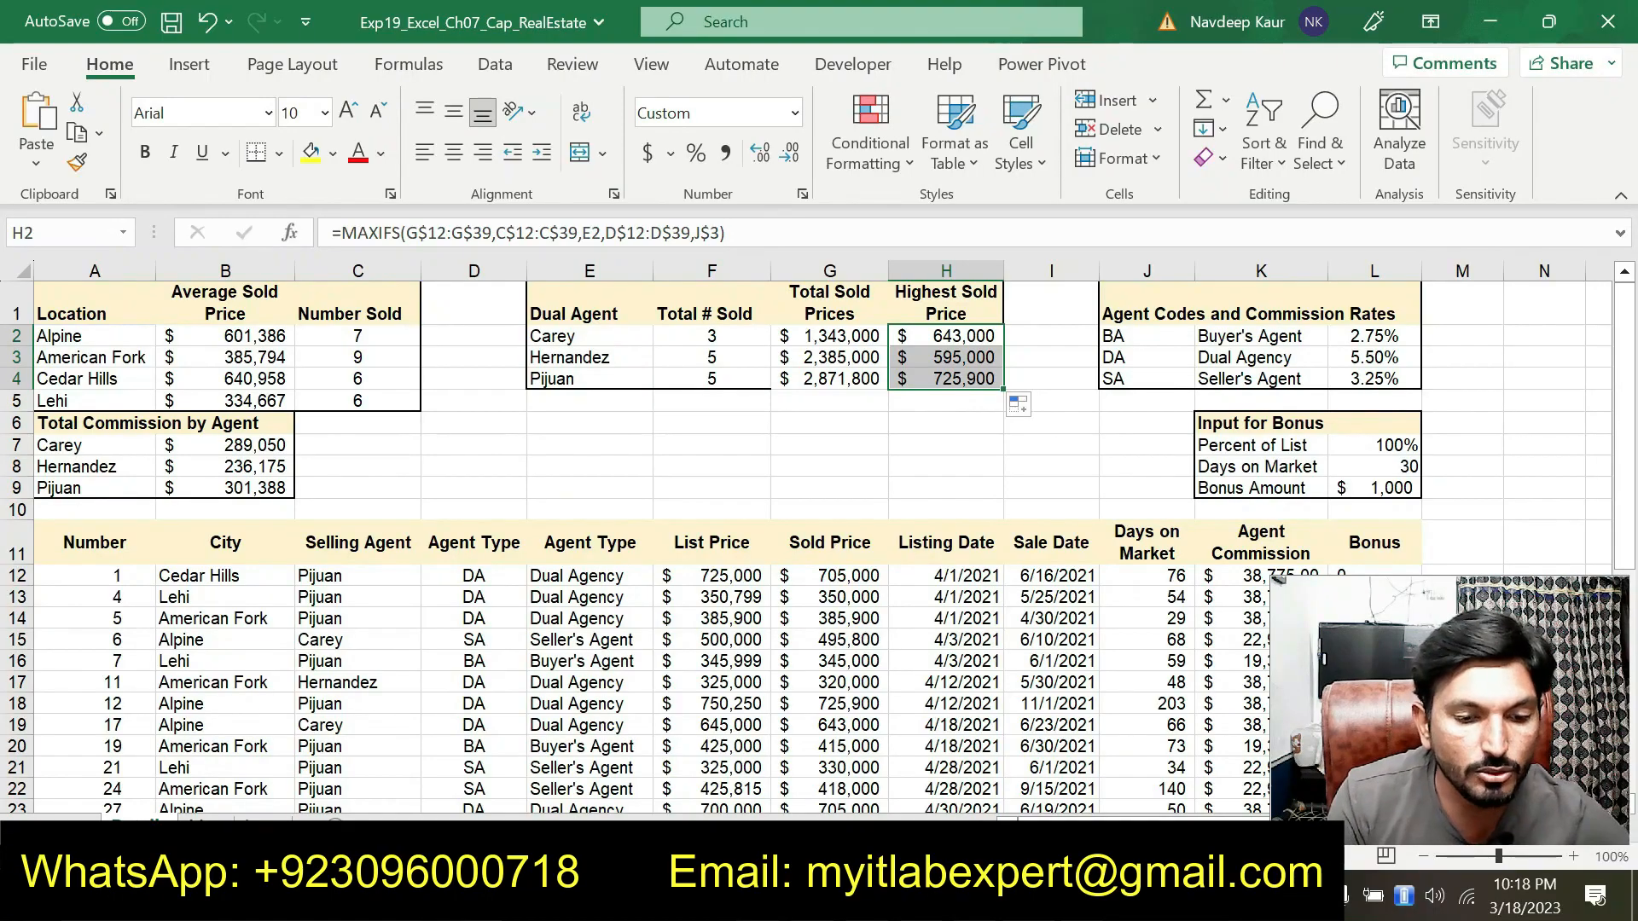
In the instructions document, remove the highlight from the step 11 MAXIFS instructions
key("alt+Tab")
left_click_drag(832, 438, 497, 399)
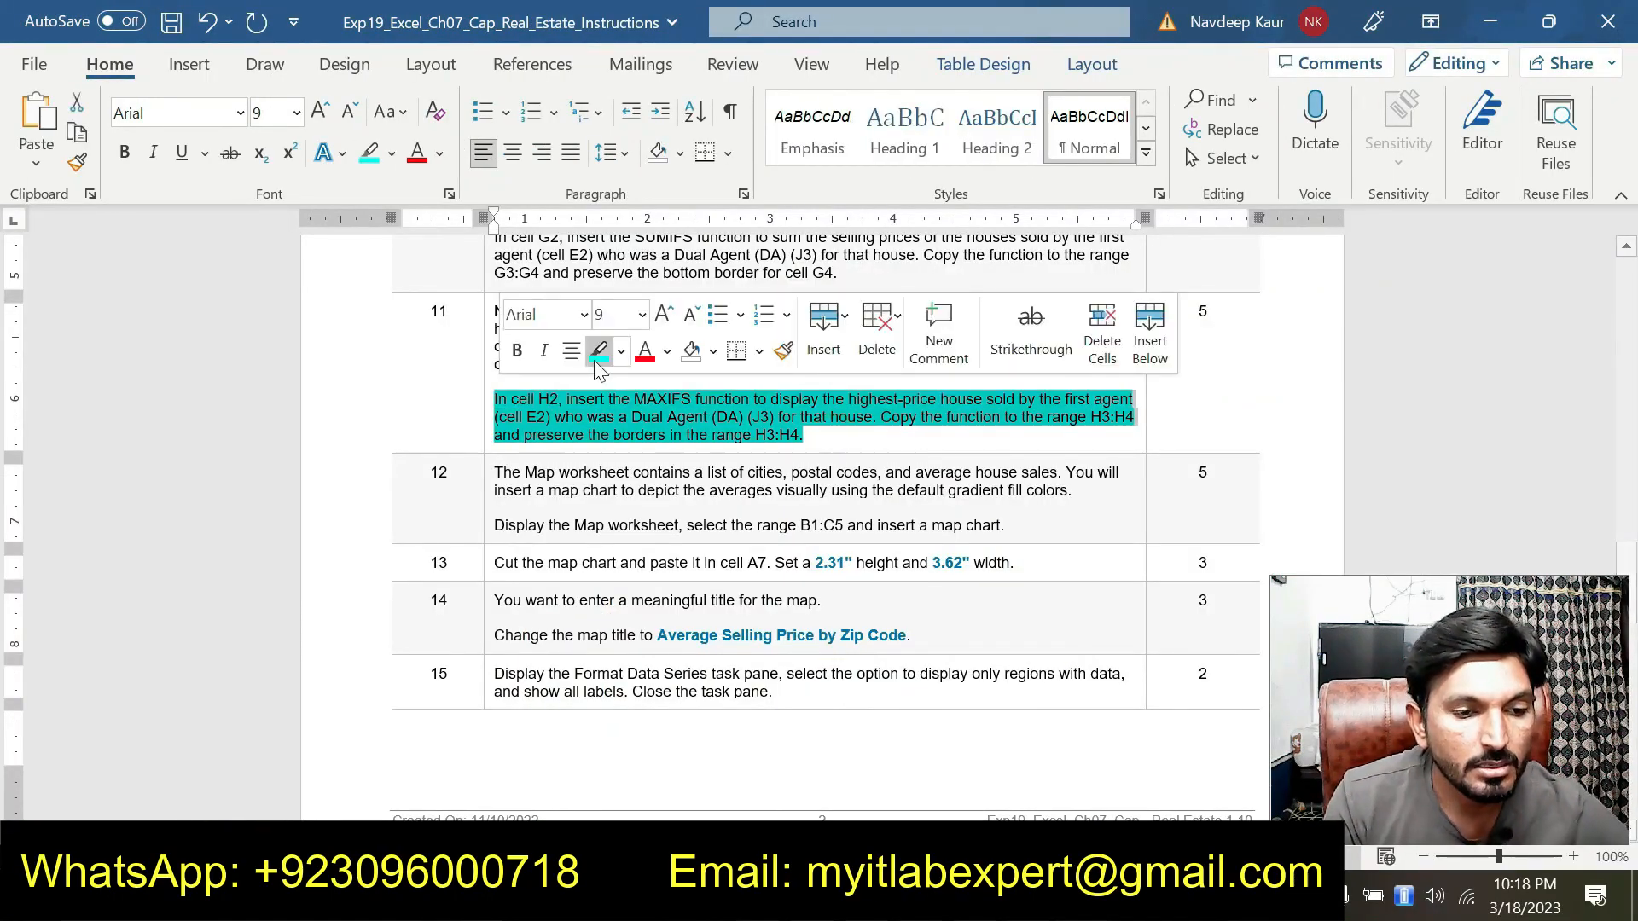
left_click(597, 353)
Scroll through the instructions document to review the remaining steps
scroll(597, 363, "up", 3)
scroll(826, 520, "up", 8)
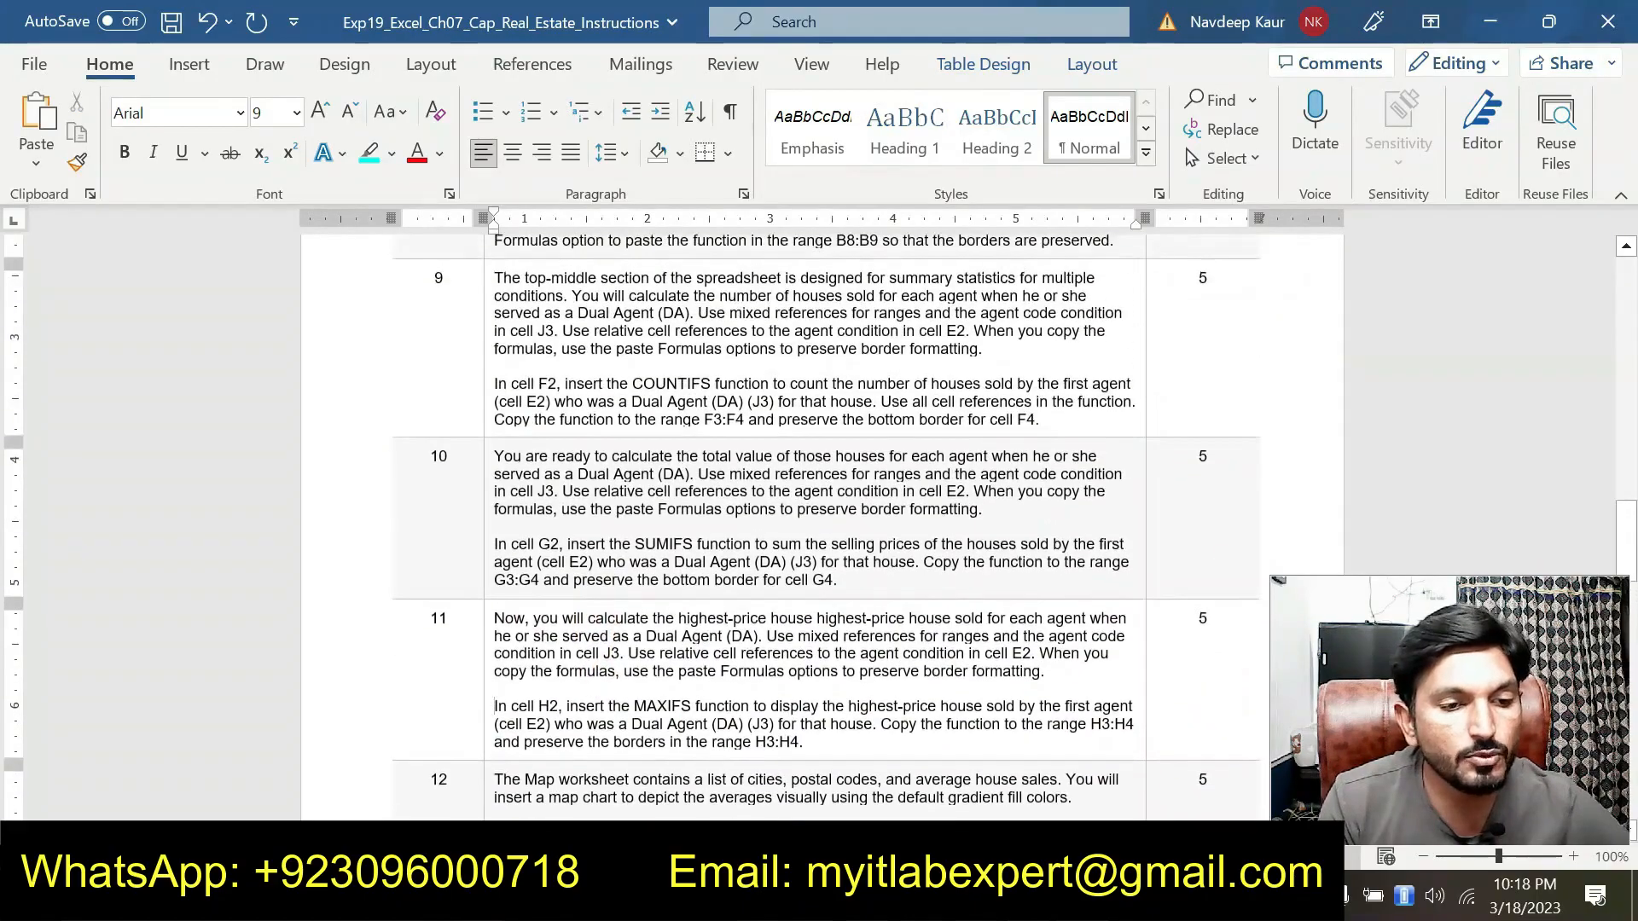
scroll(713, 509, "up", 5)
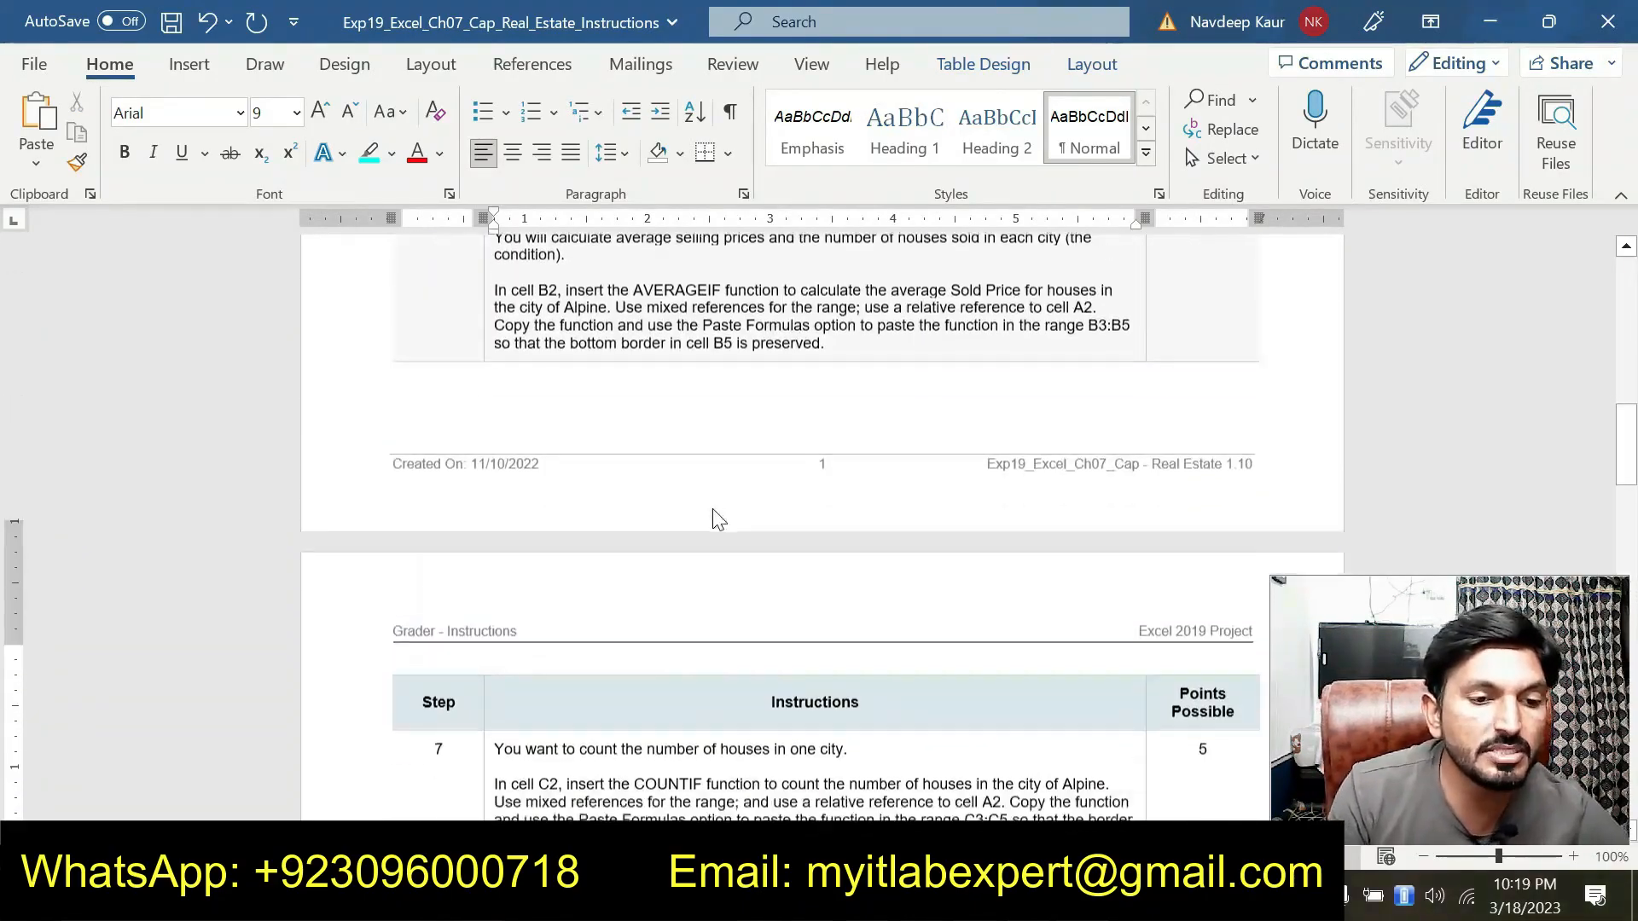
scroll(713, 508, "down", 10)
scroll(713, 509, "down", 1)
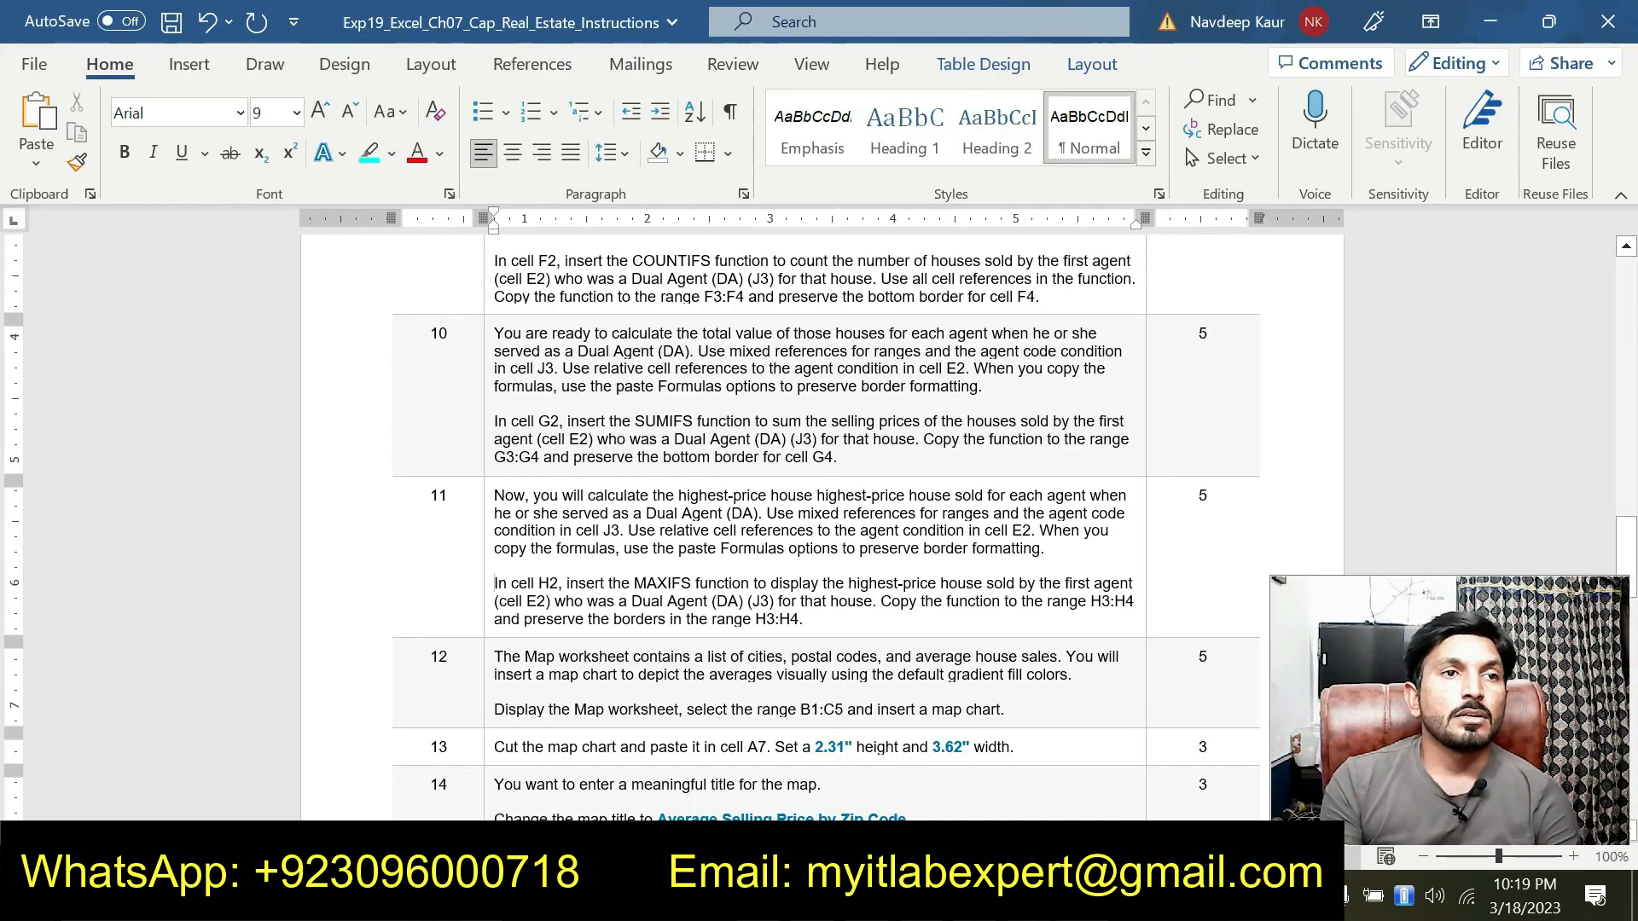
scroll(1062, 770, "down", 10)
scroll(822, 529, "down", 8)
scroll(822, 529, "up", 7)
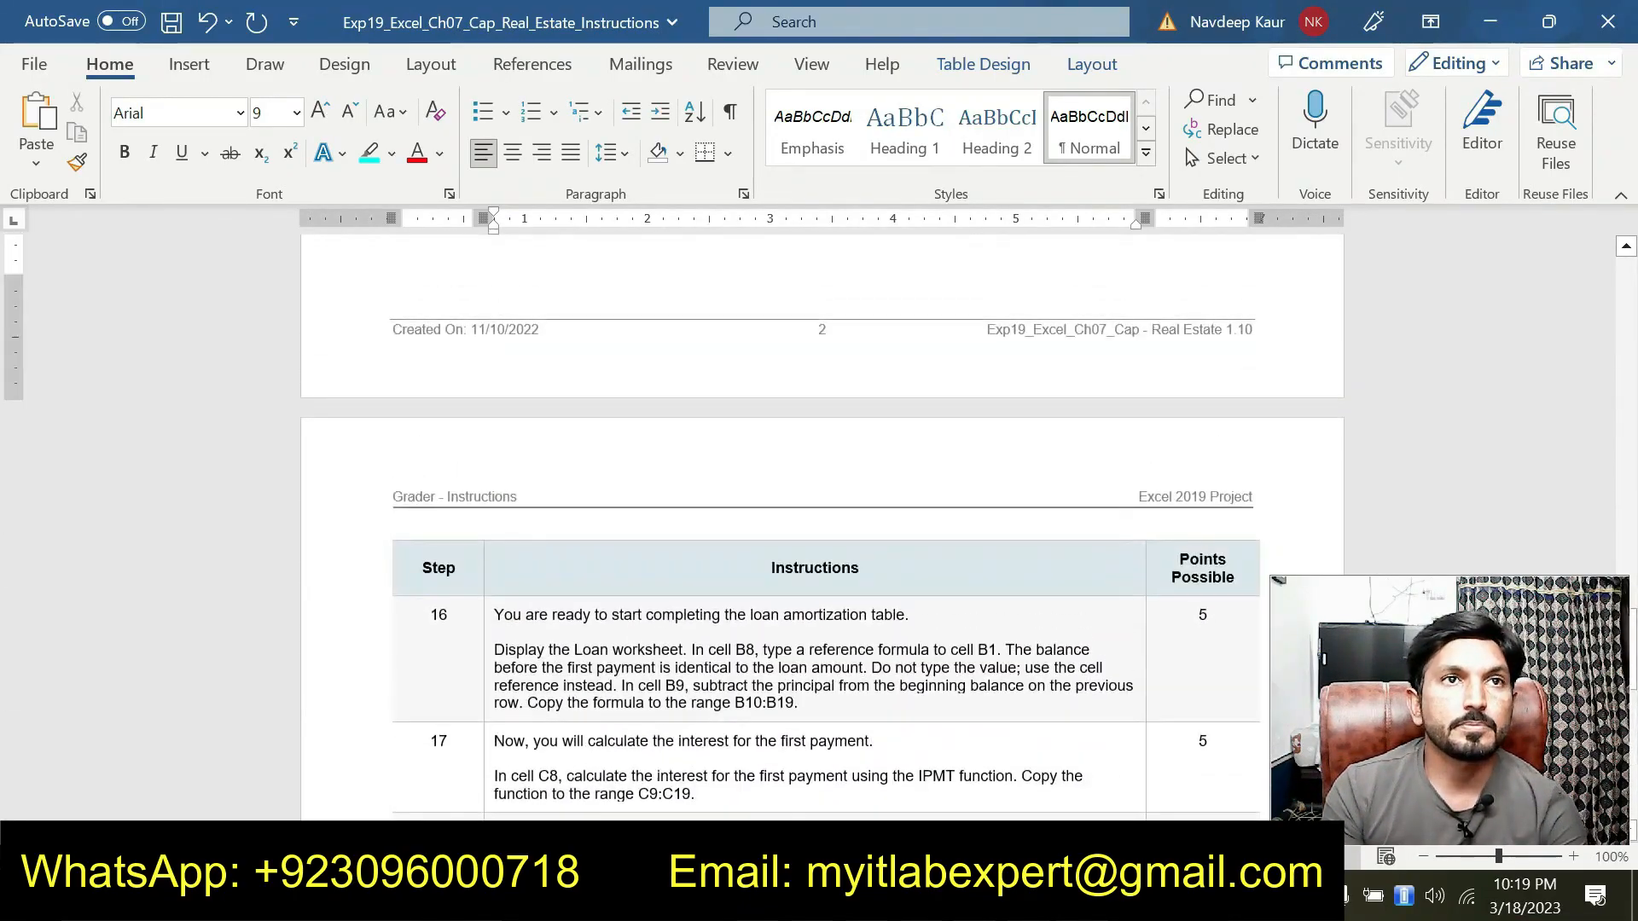
scroll(483, 525, "up", 5)
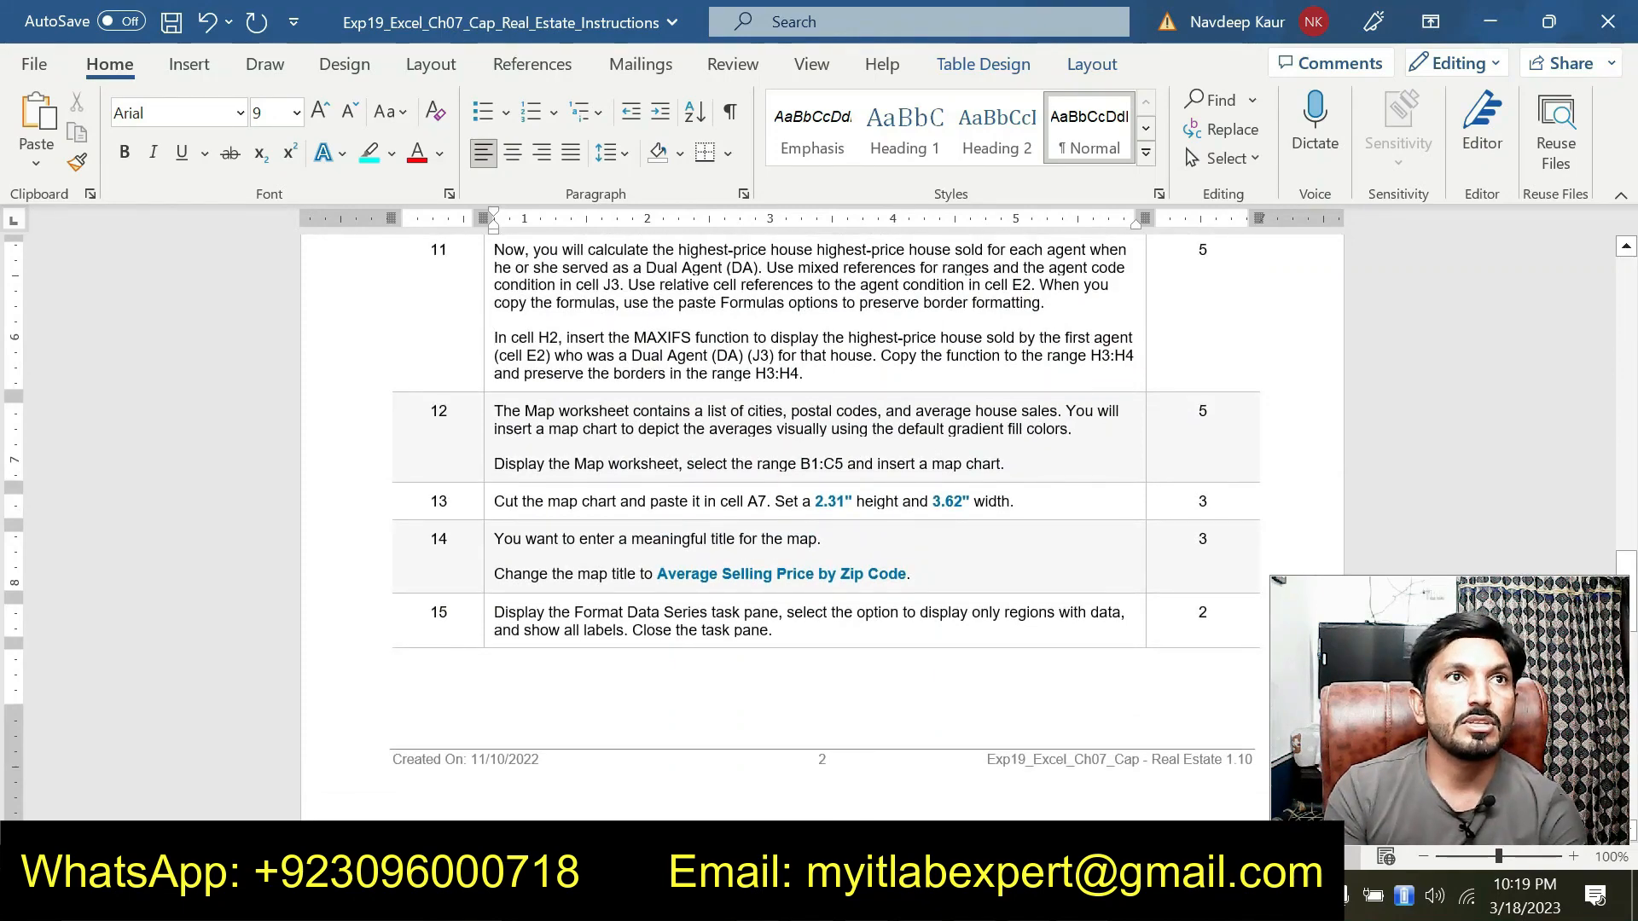
Copy the range B1:C5 from step 12 and select that range on the Map worksheet
left_click_drag(504, 465, 853, 465)
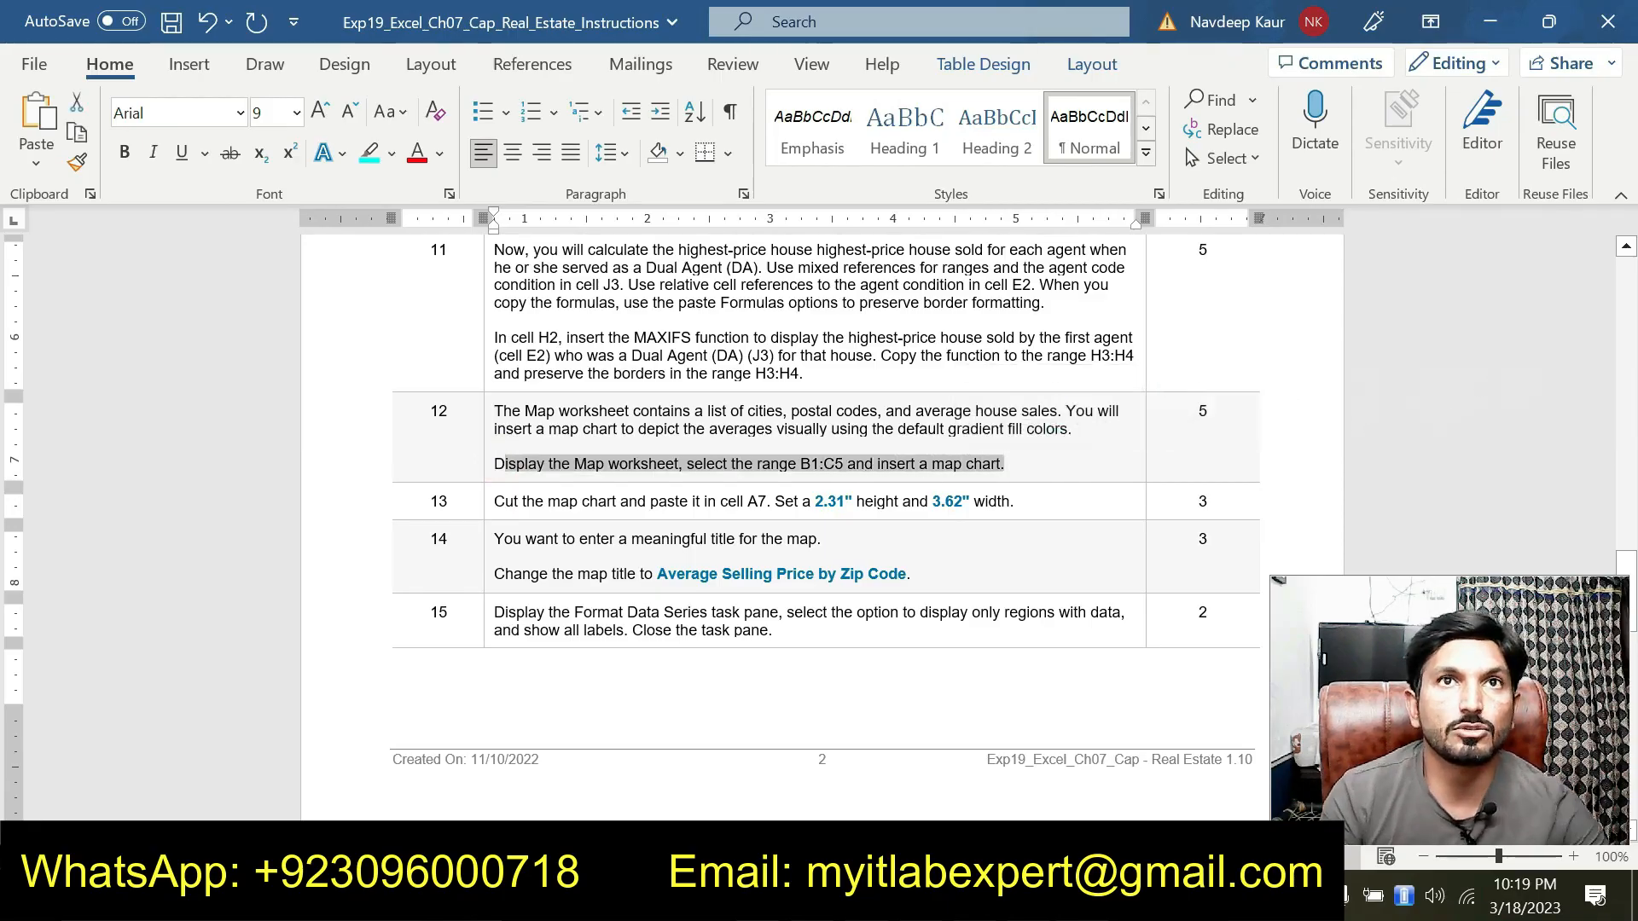
left_click(802, 472)
left_click_drag(800, 465, 841, 467)
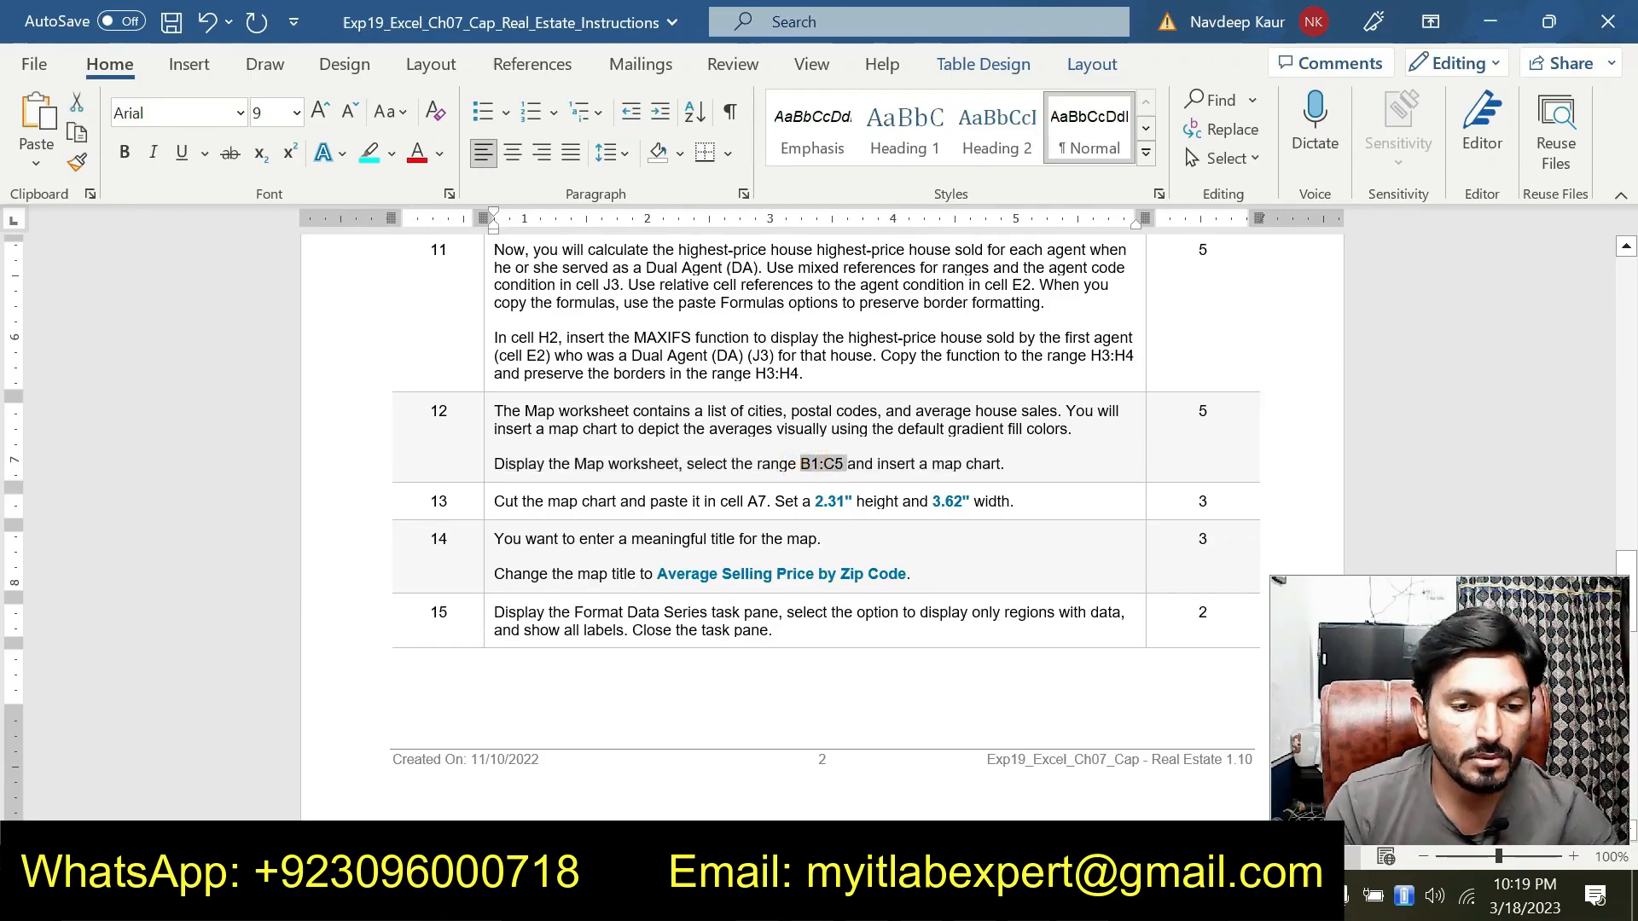
key("alt+Tab")
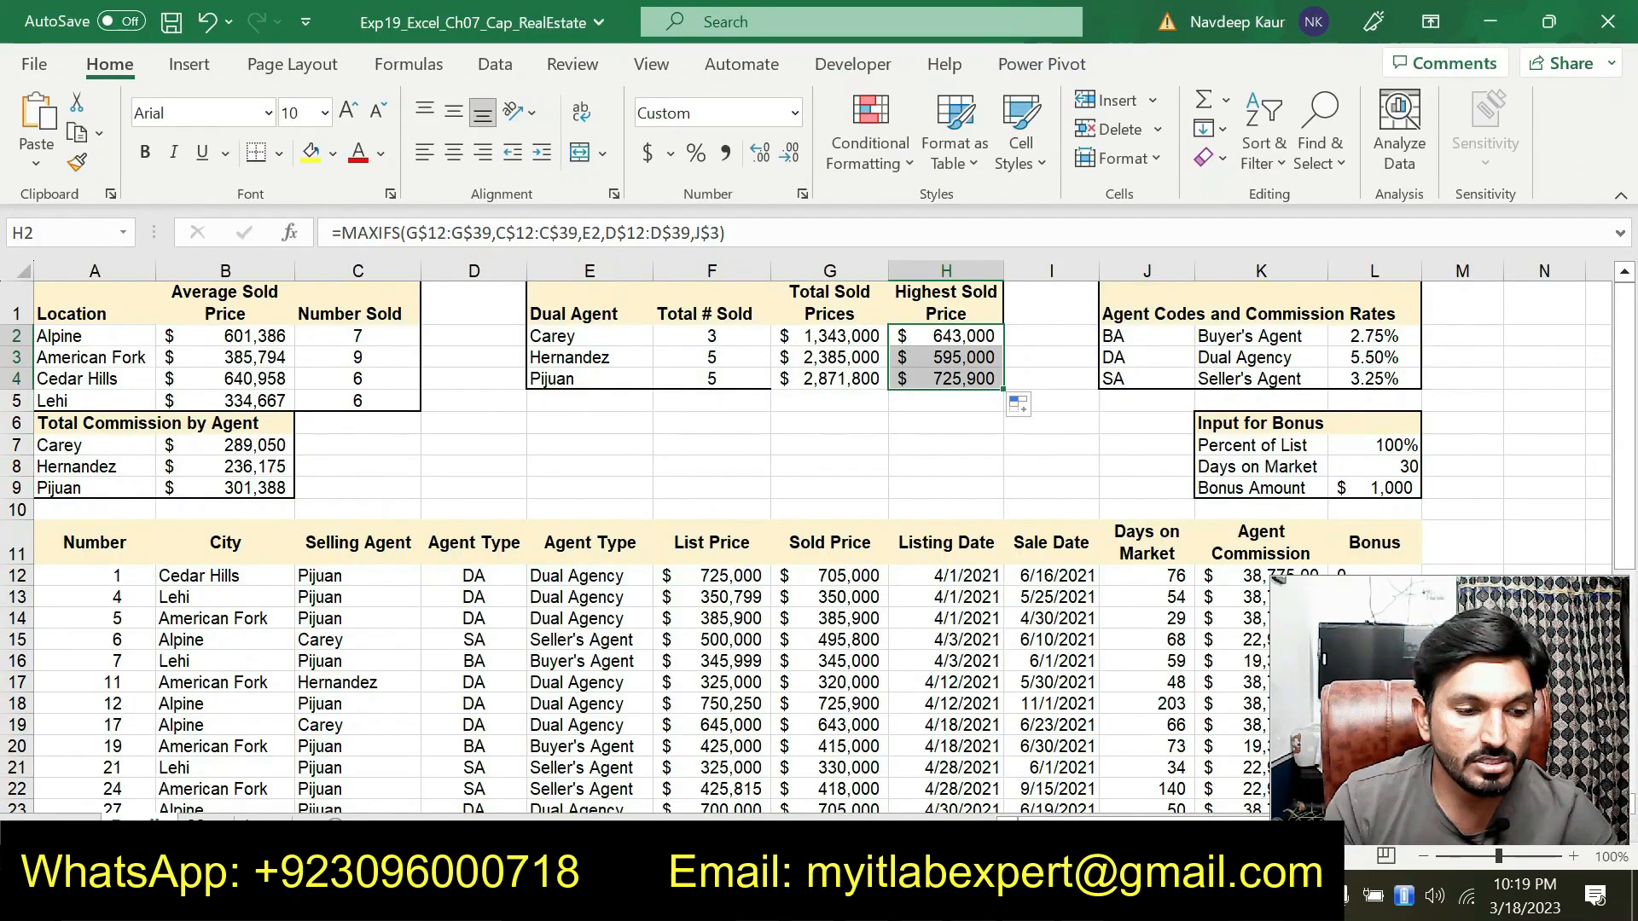
left_click(197, 826)
left_click(76, 233)
key("ctrl+v")
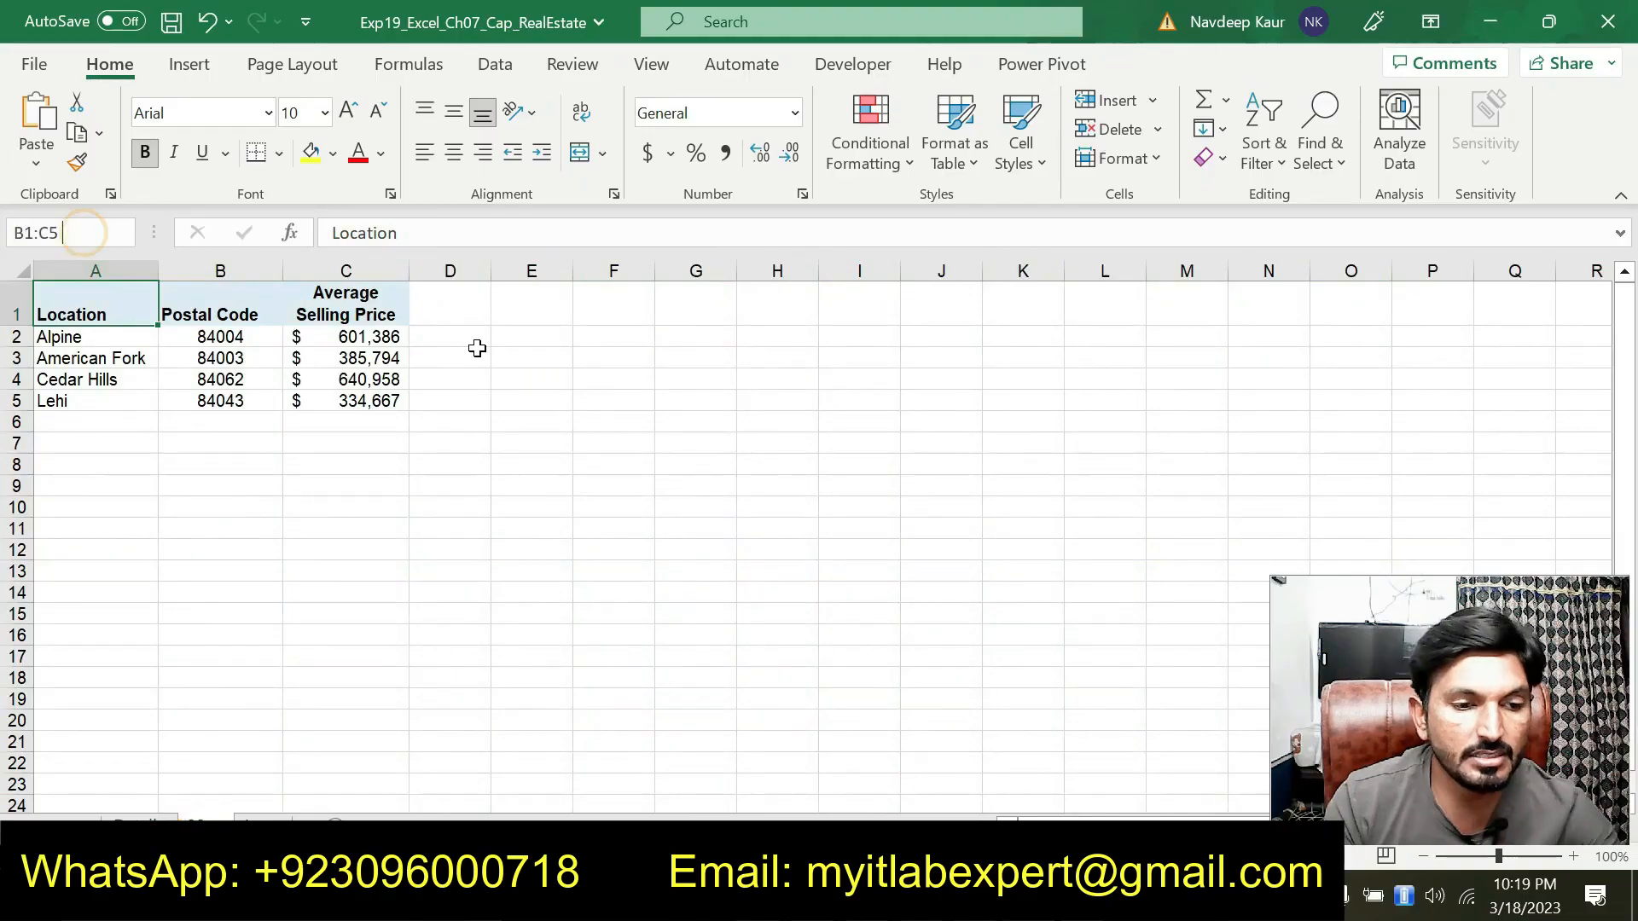
key("Return")
Insert a filled map chart from the selected B1:C5 range on the Map worksheet
key("alt+Tab")
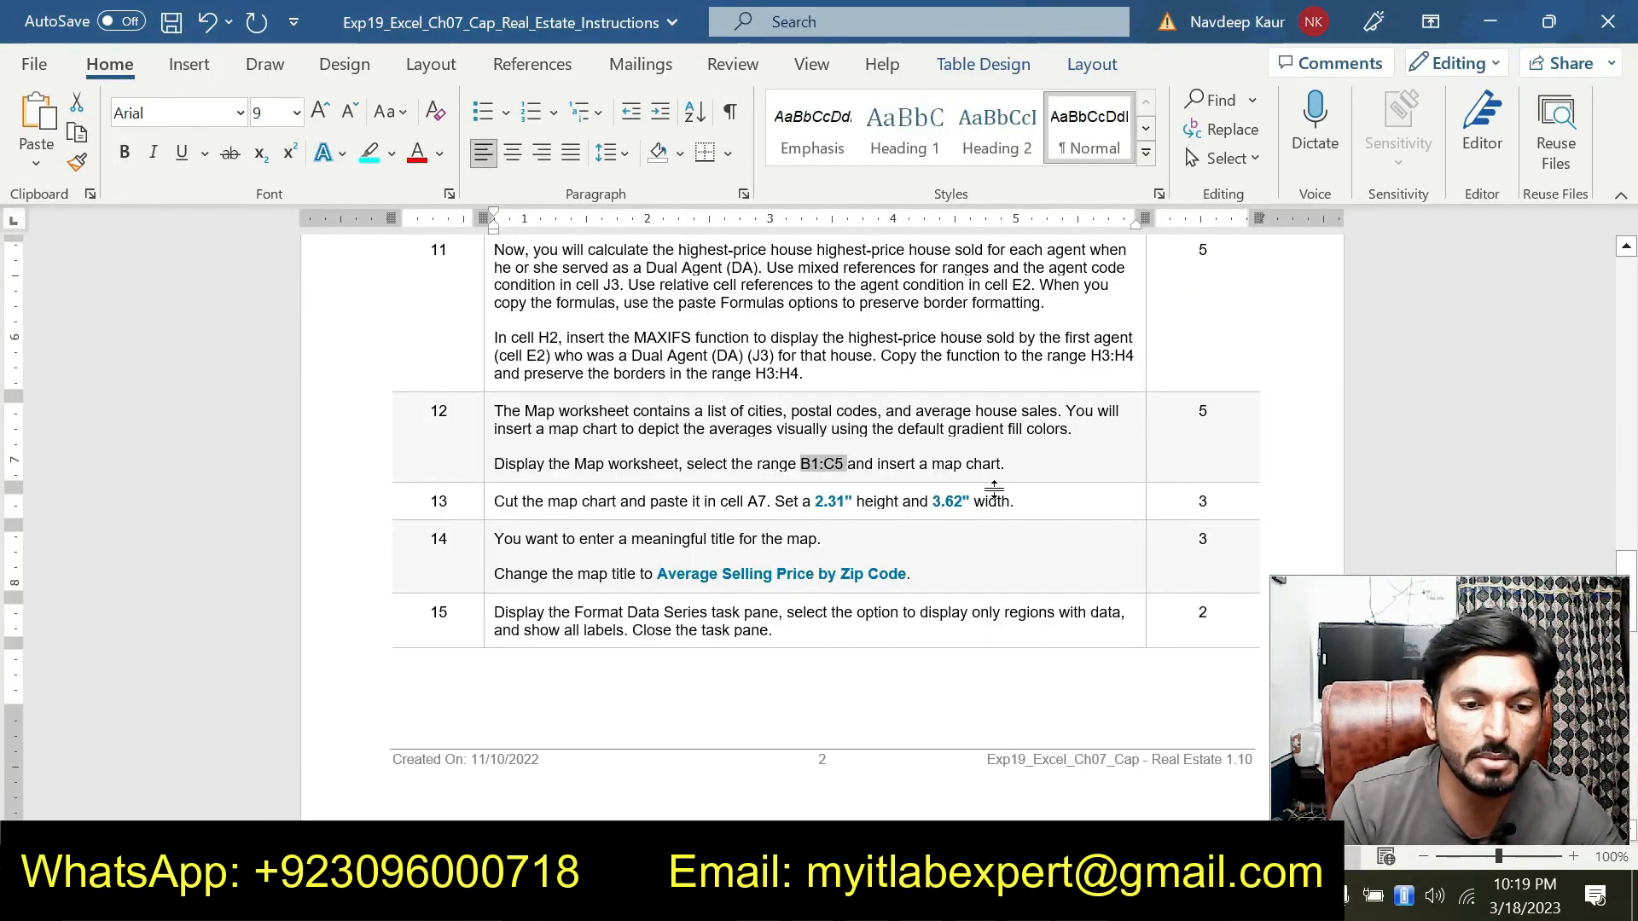
key("alt+Tab")
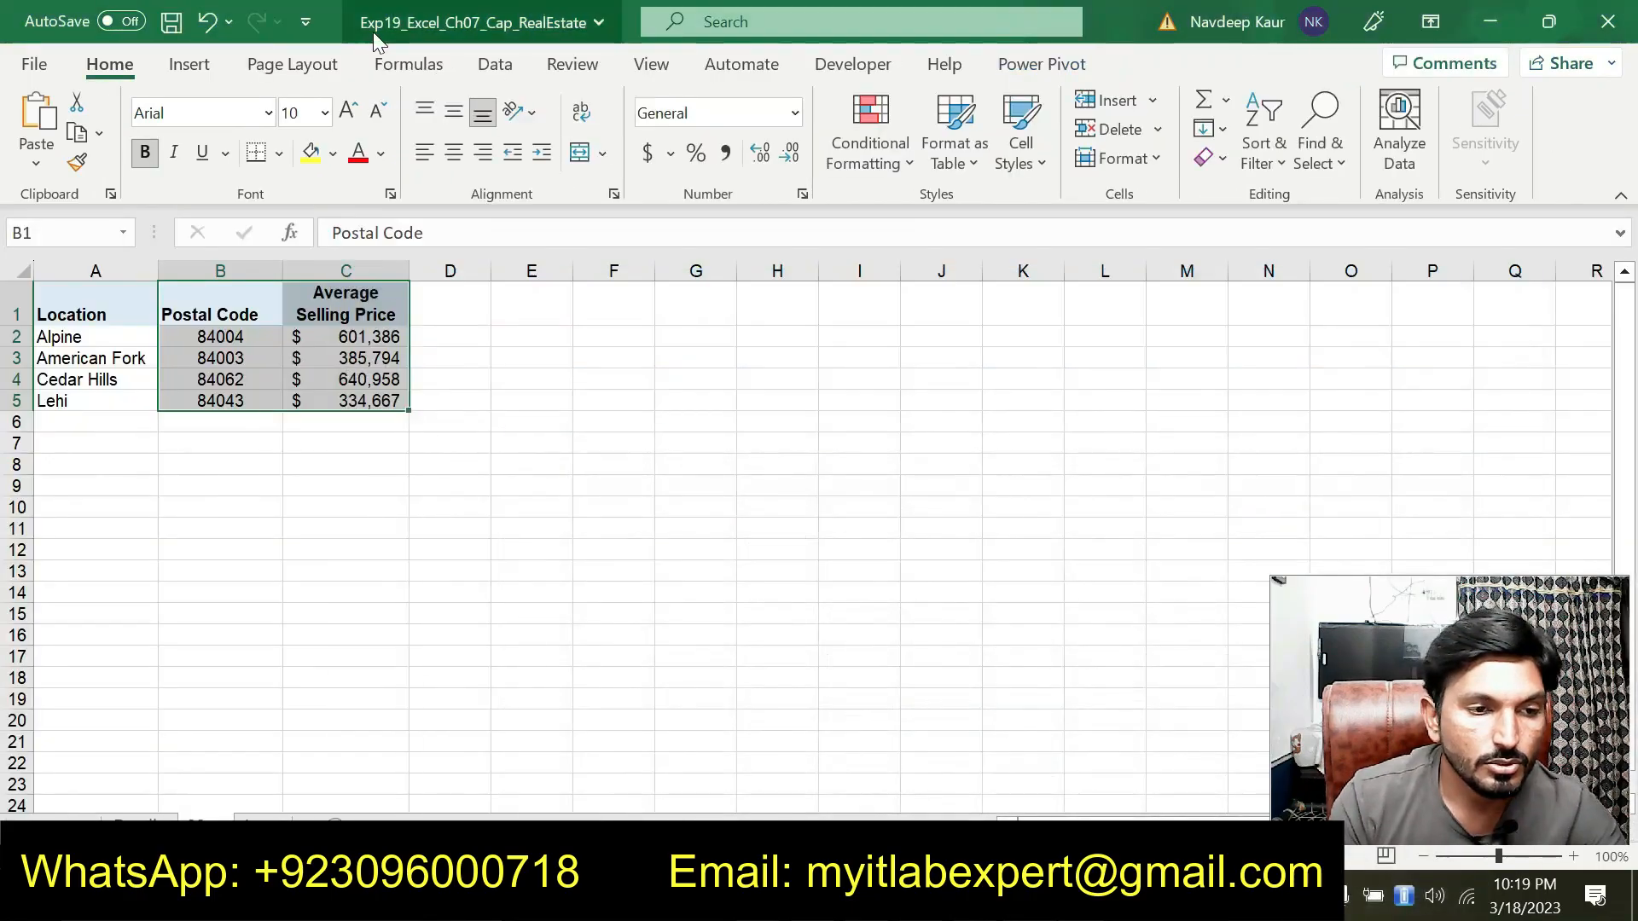
left_click(189, 67)
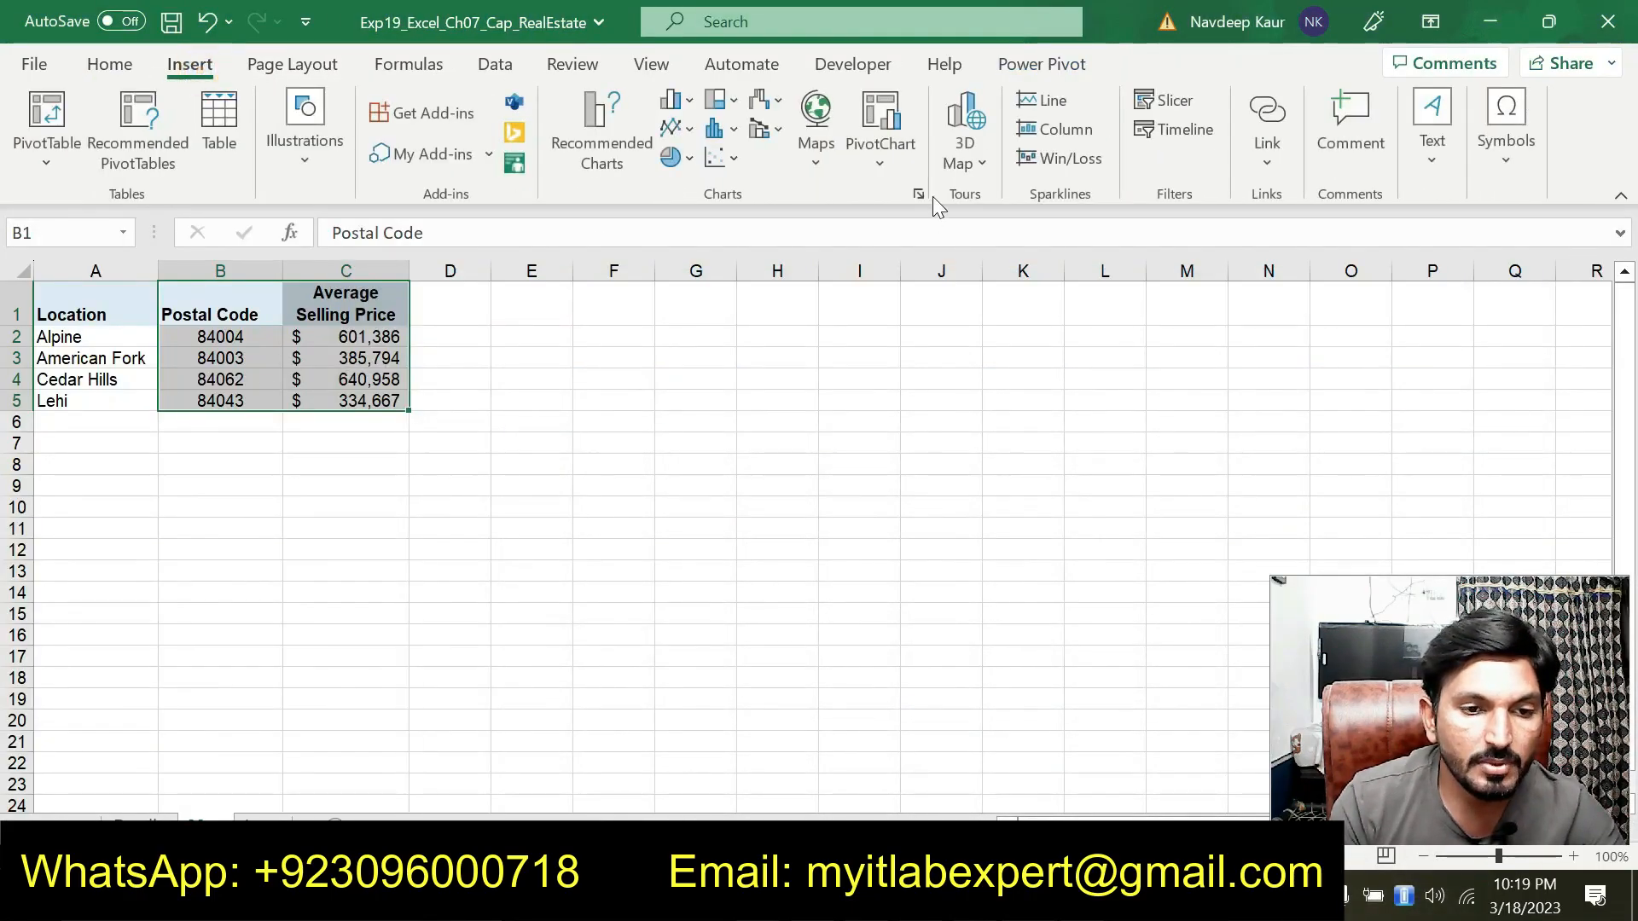
left_click(809, 174)
left_click(840, 265)
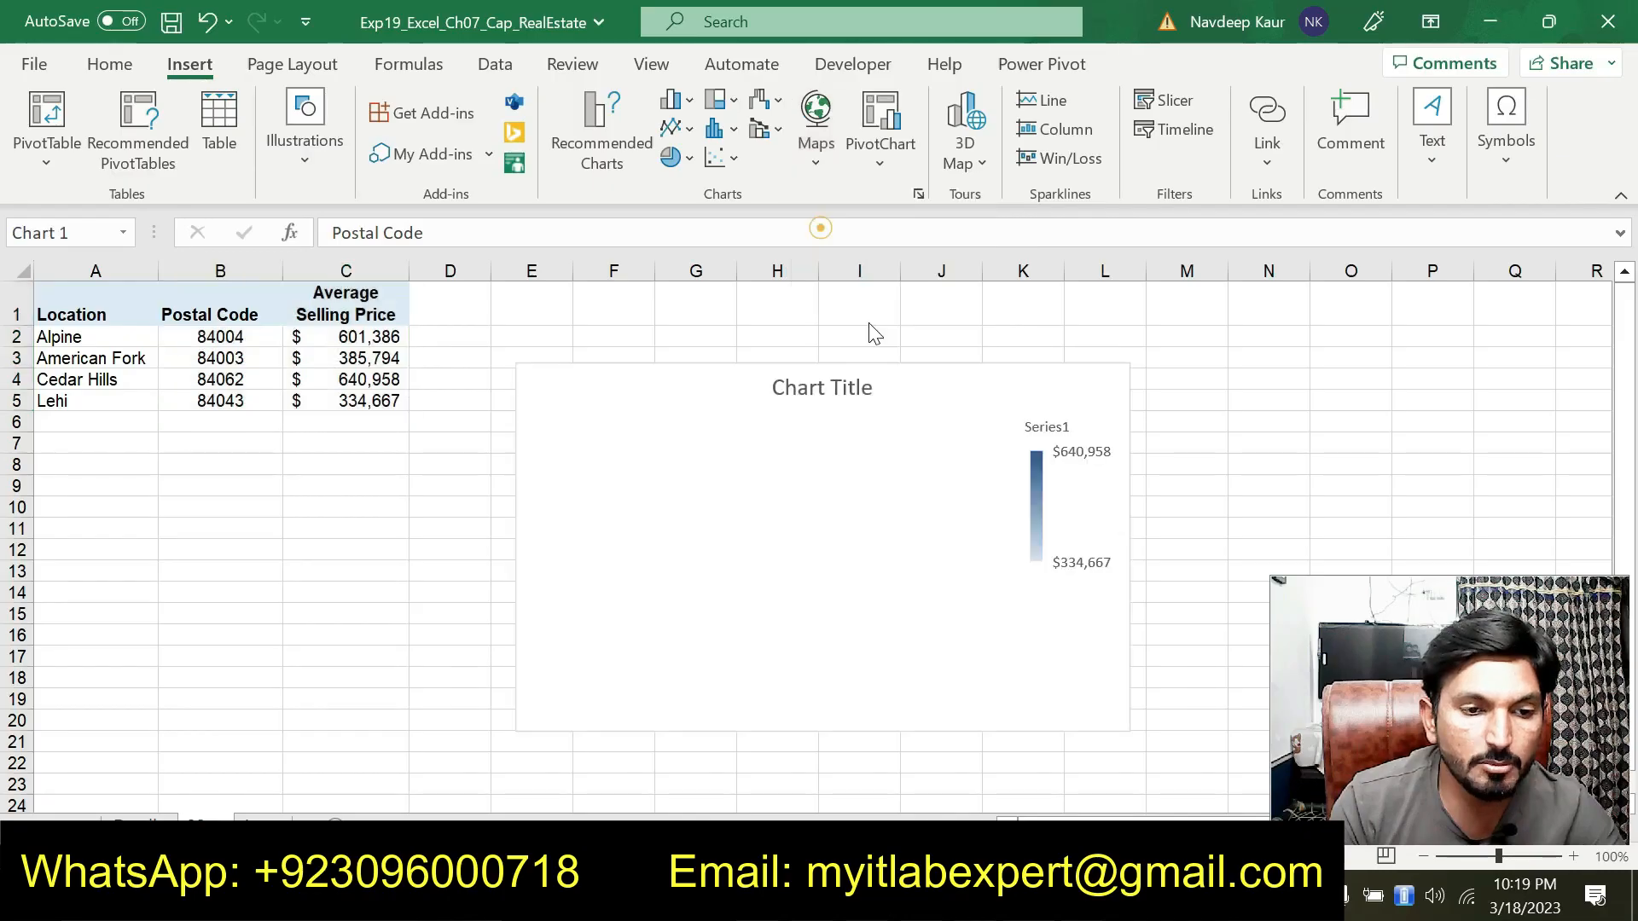
Cut the map chart and paste it at cell A7
key("alt+Tab")
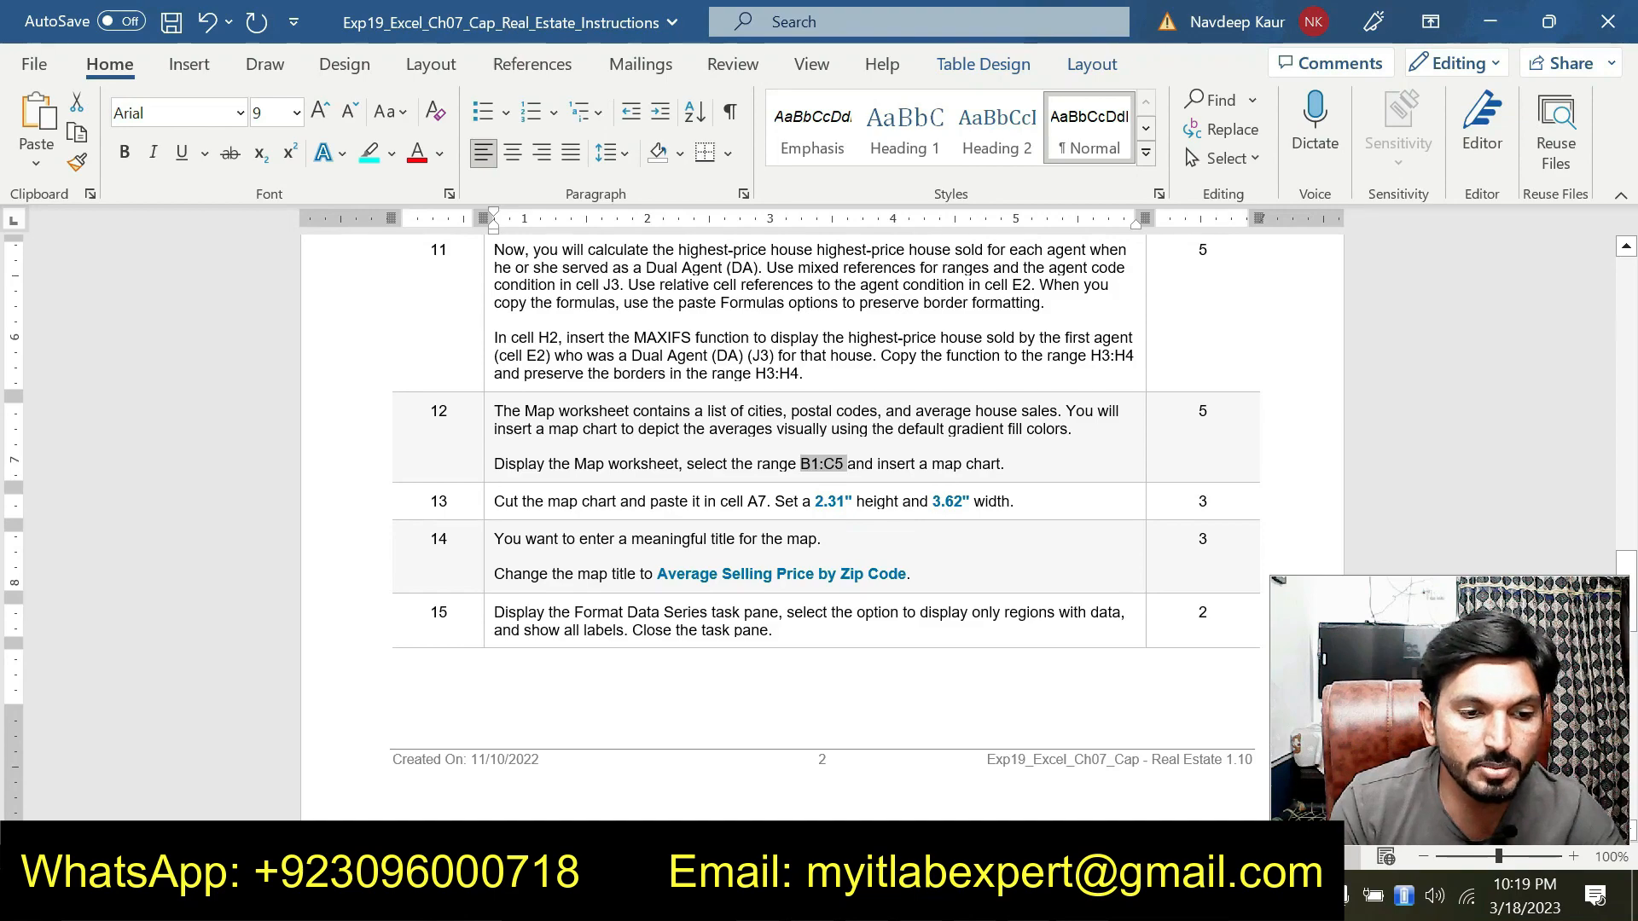
key("alt+Tab")
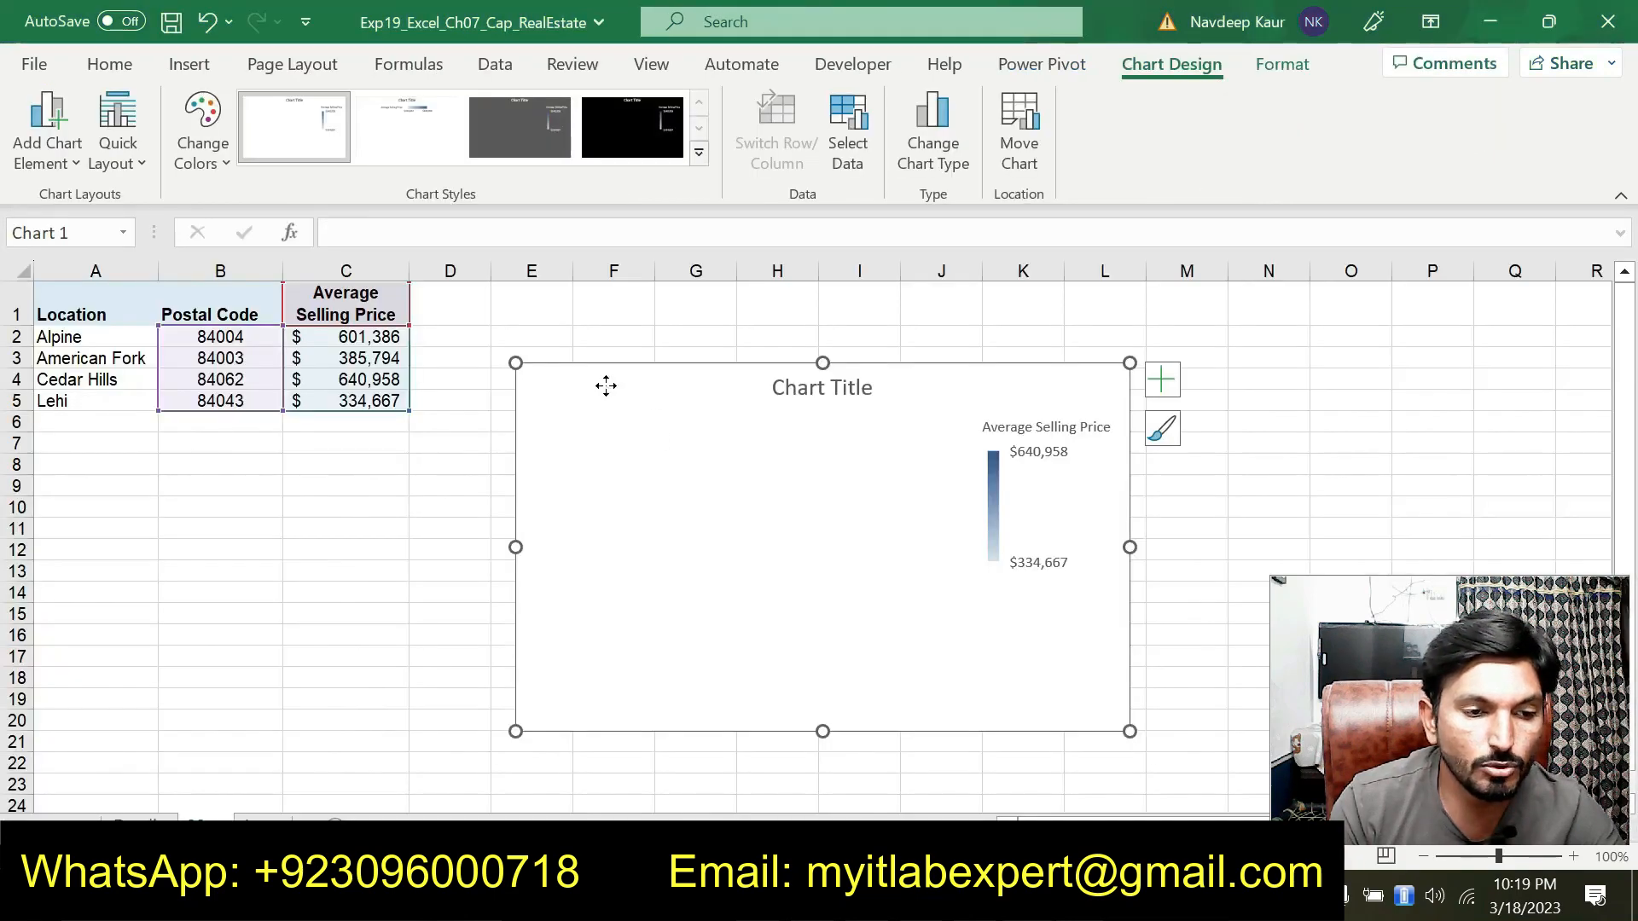
right_click(620, 401)
left_click(698, 156)
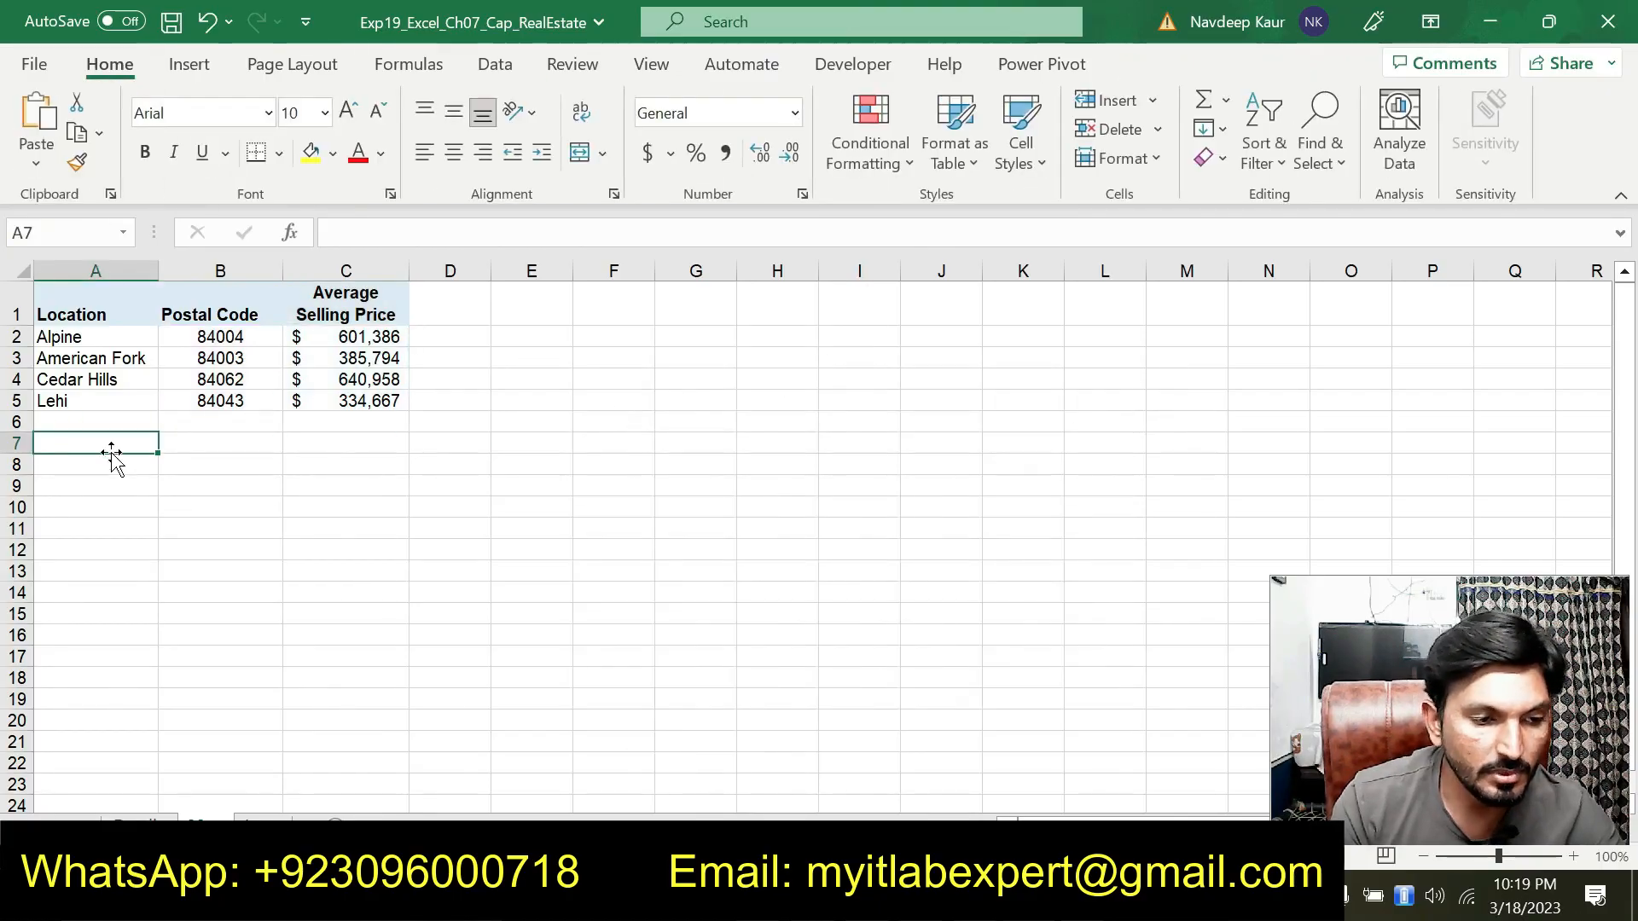
left_click(38, 121)
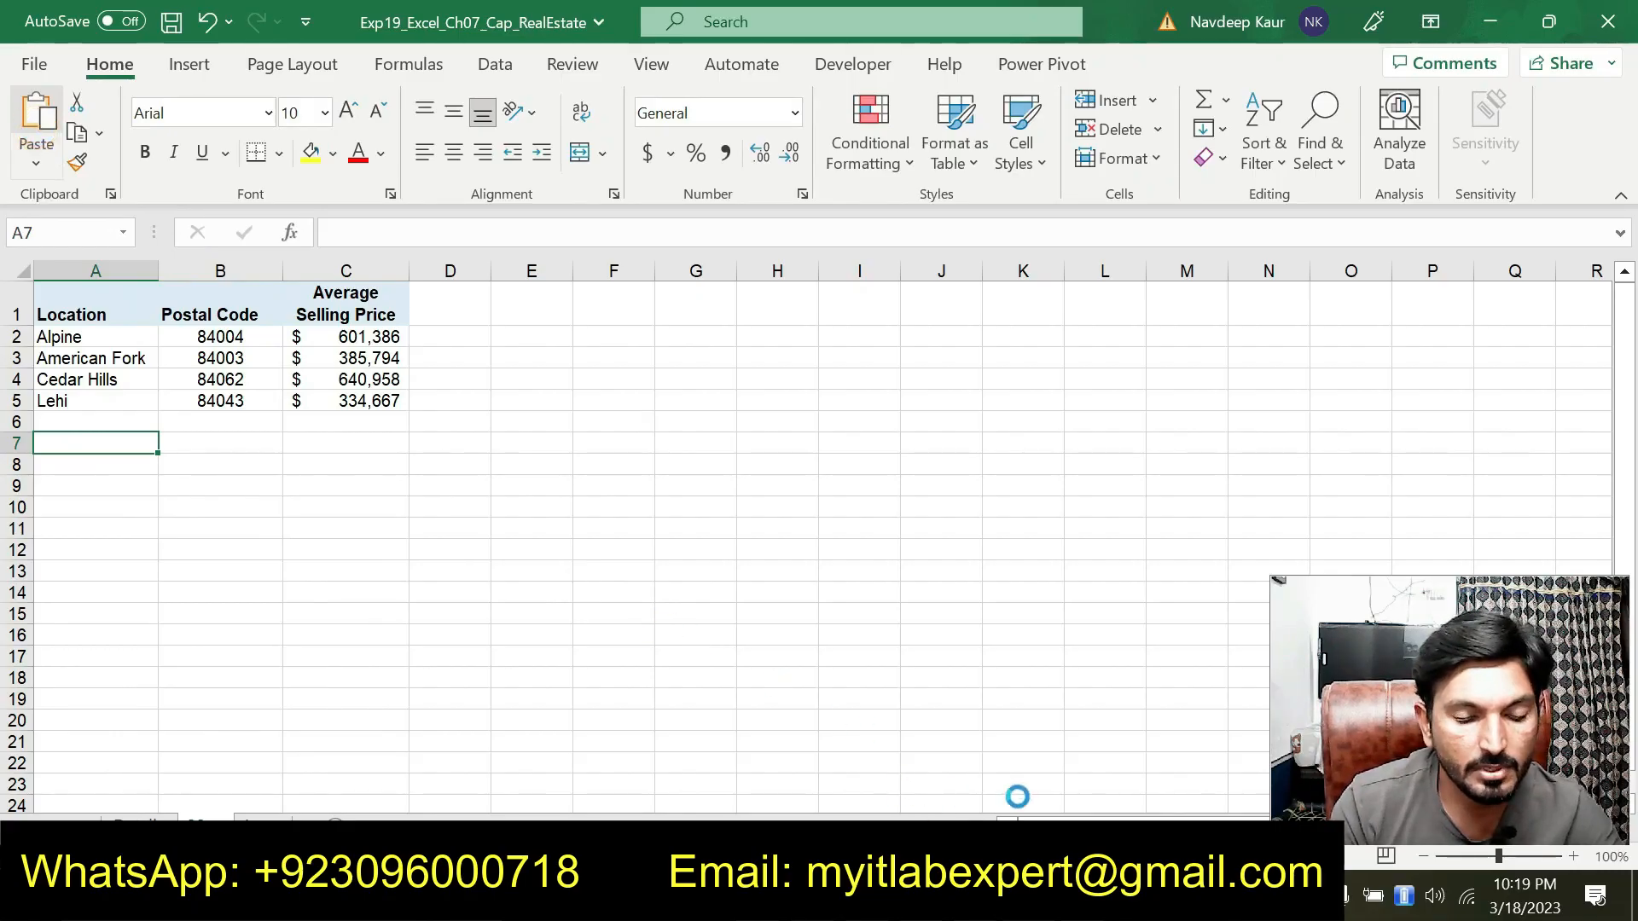
left_click(1046, 895)
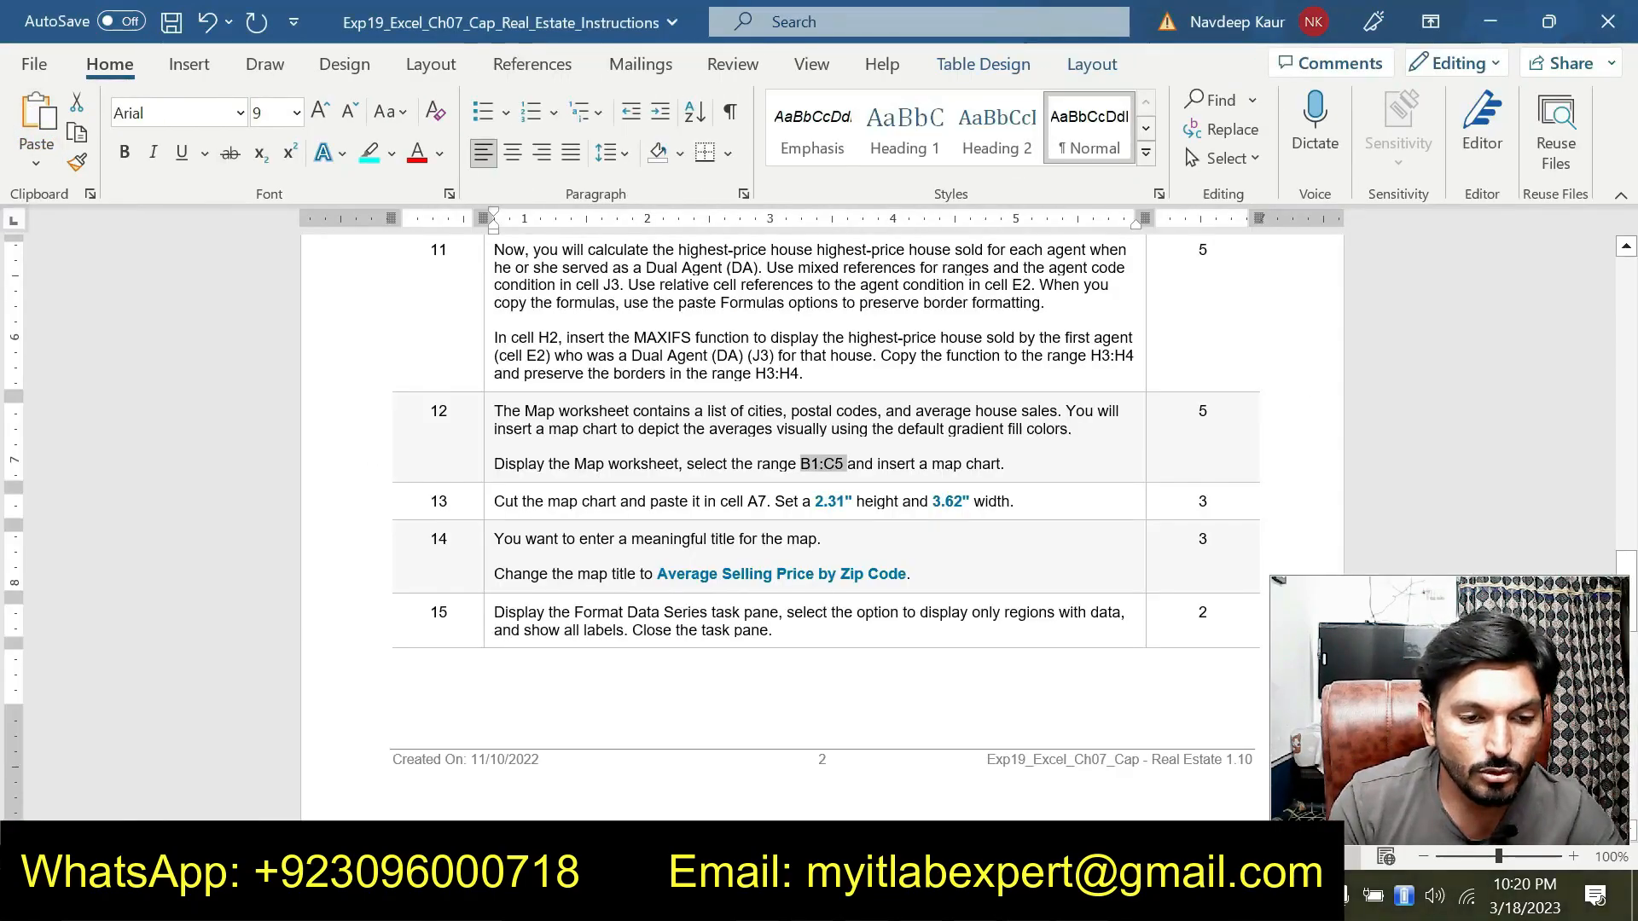
Set the map chart's height to 2.31" and its width to 3.62"
double_click(828, 501)
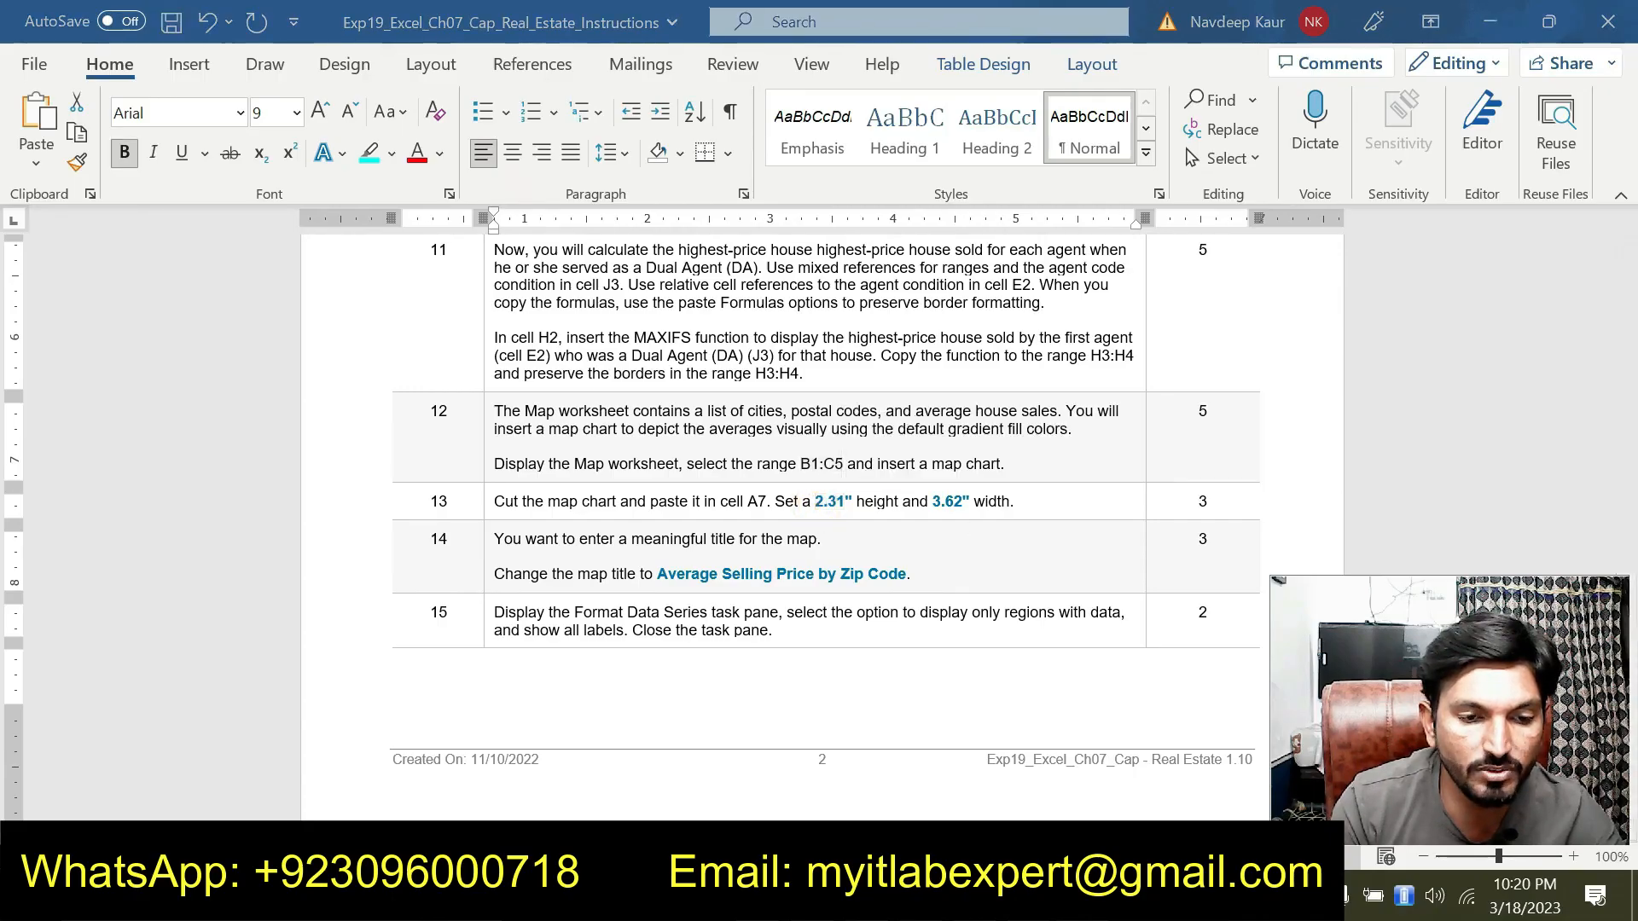
key("alt+Tab")
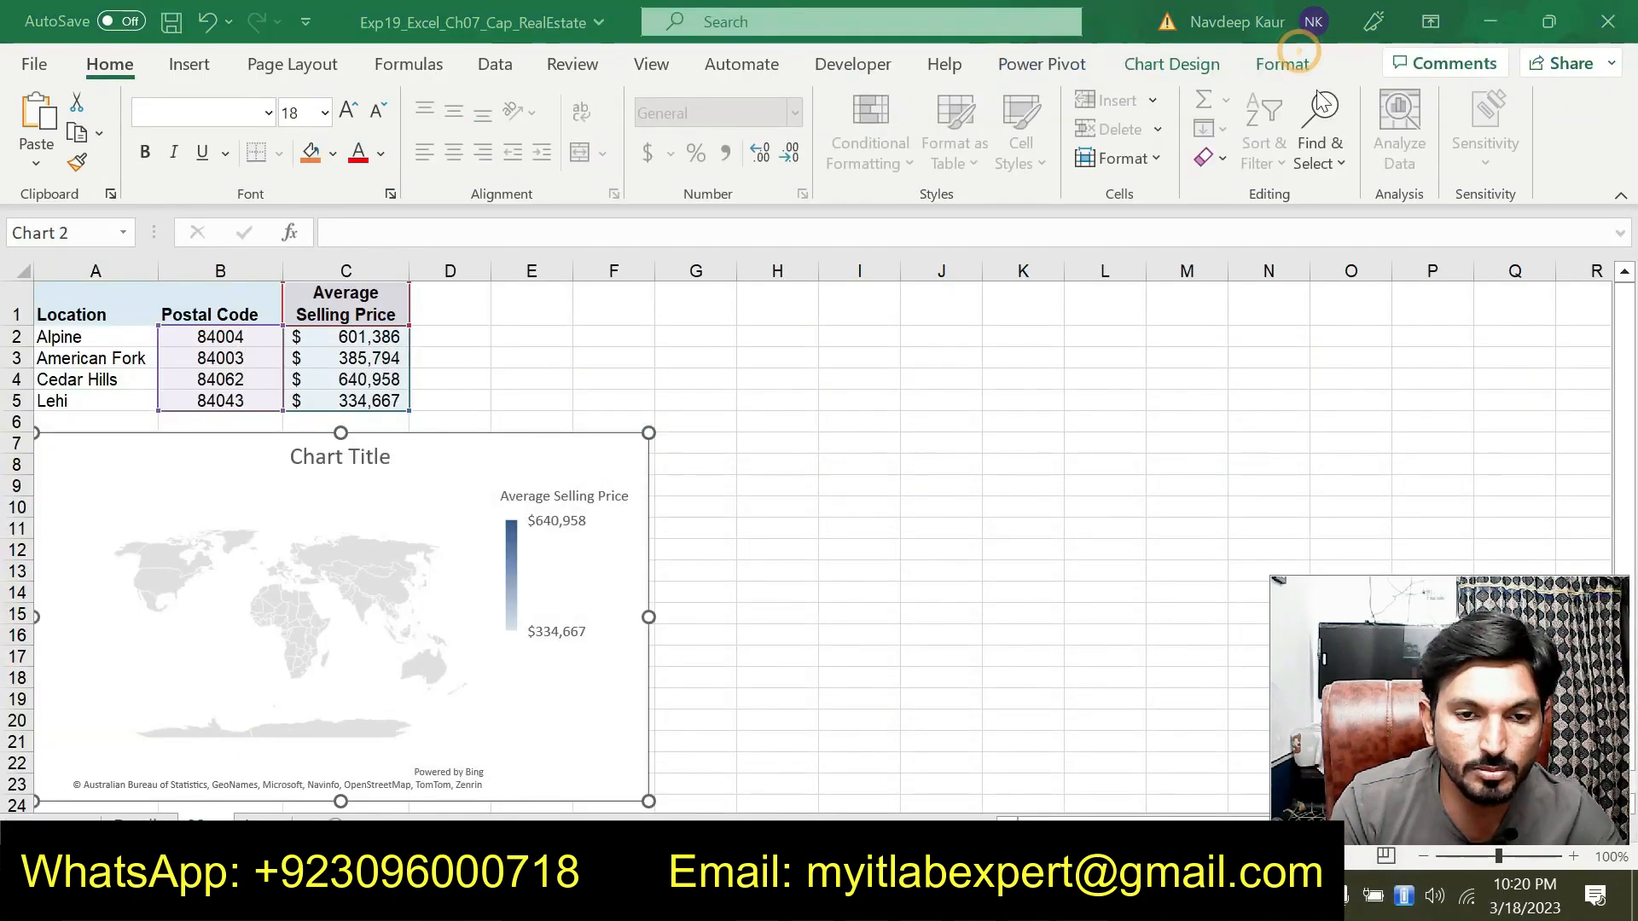
left_click(1284, 64)
left_click(1507, 110)
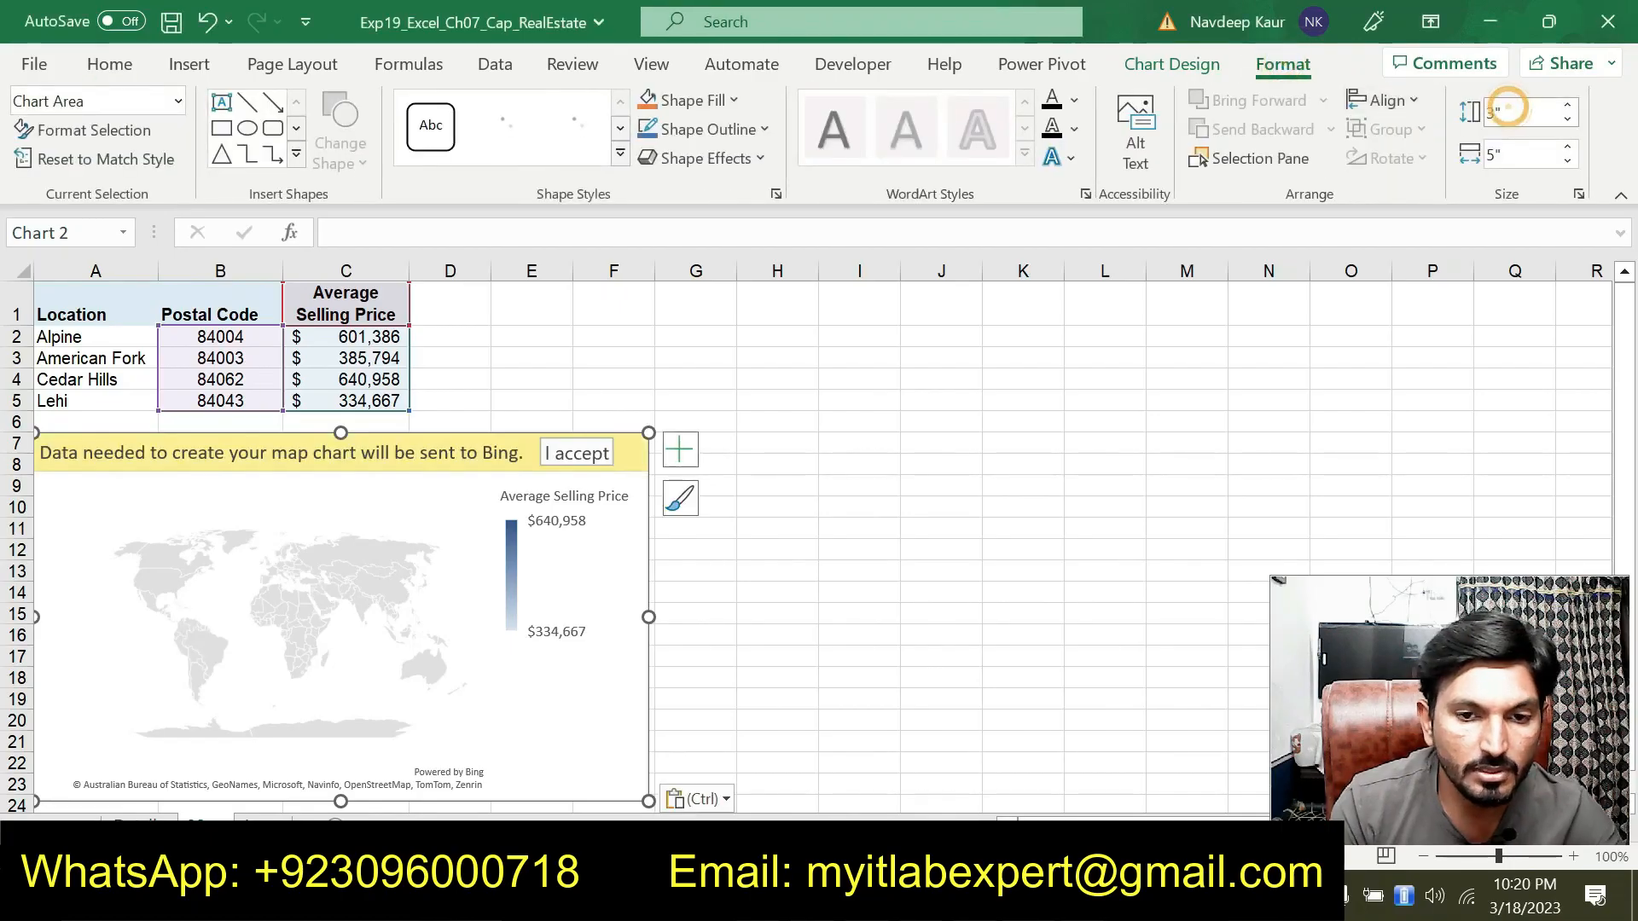
left_click(1511, 114)
type("2.31")
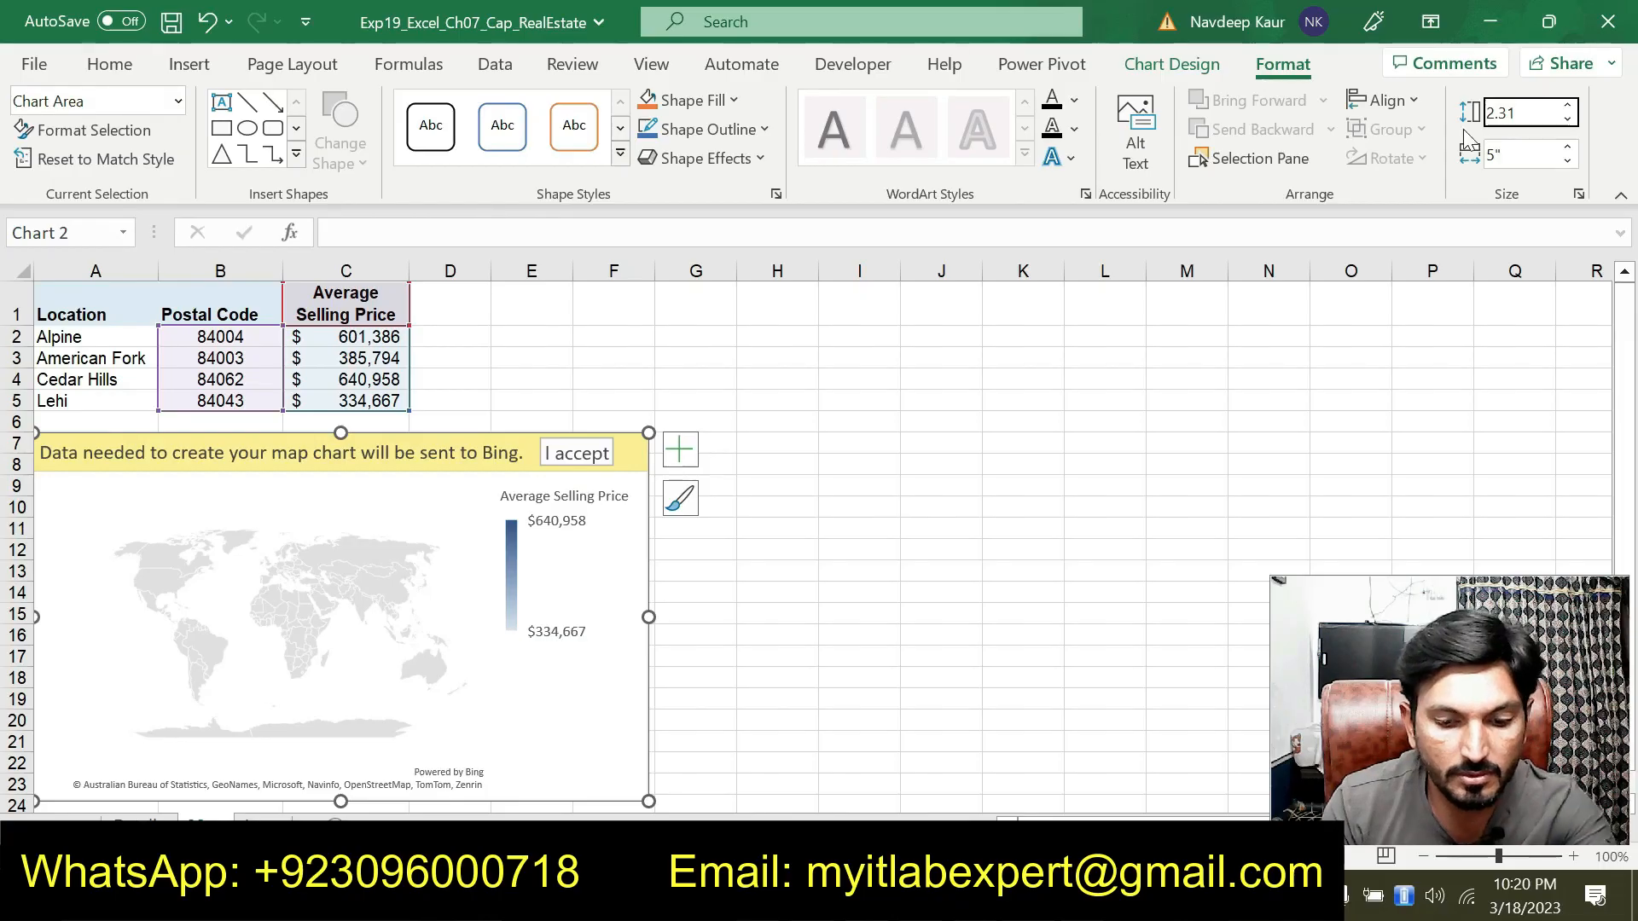
key("Return")
key("alt+Tab")
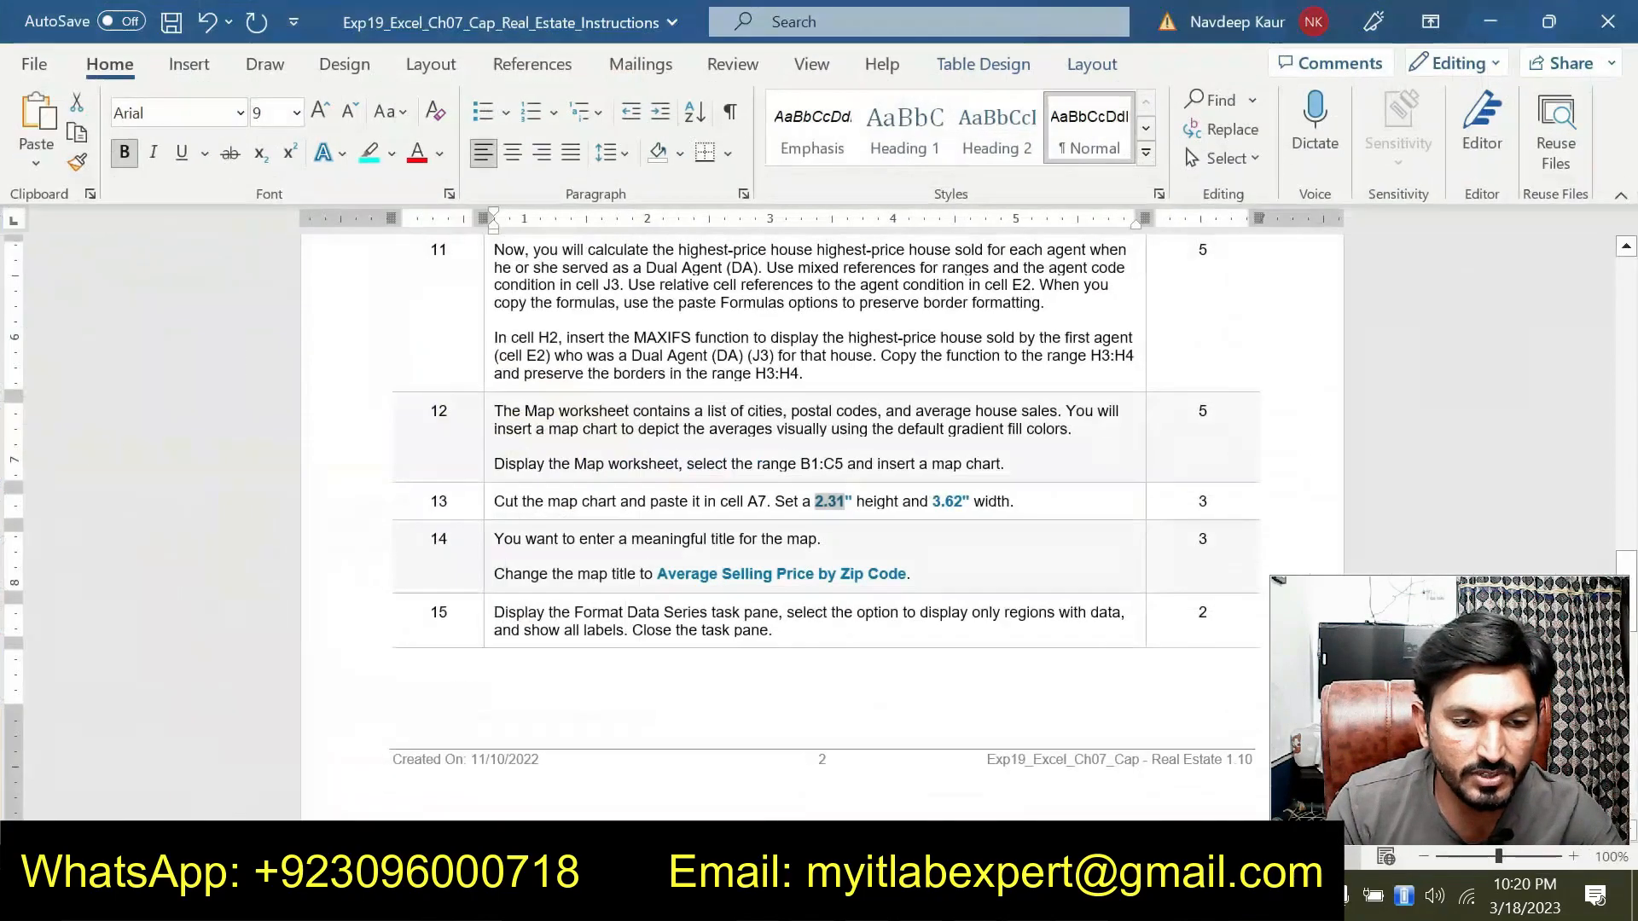
key("alt+Tab")
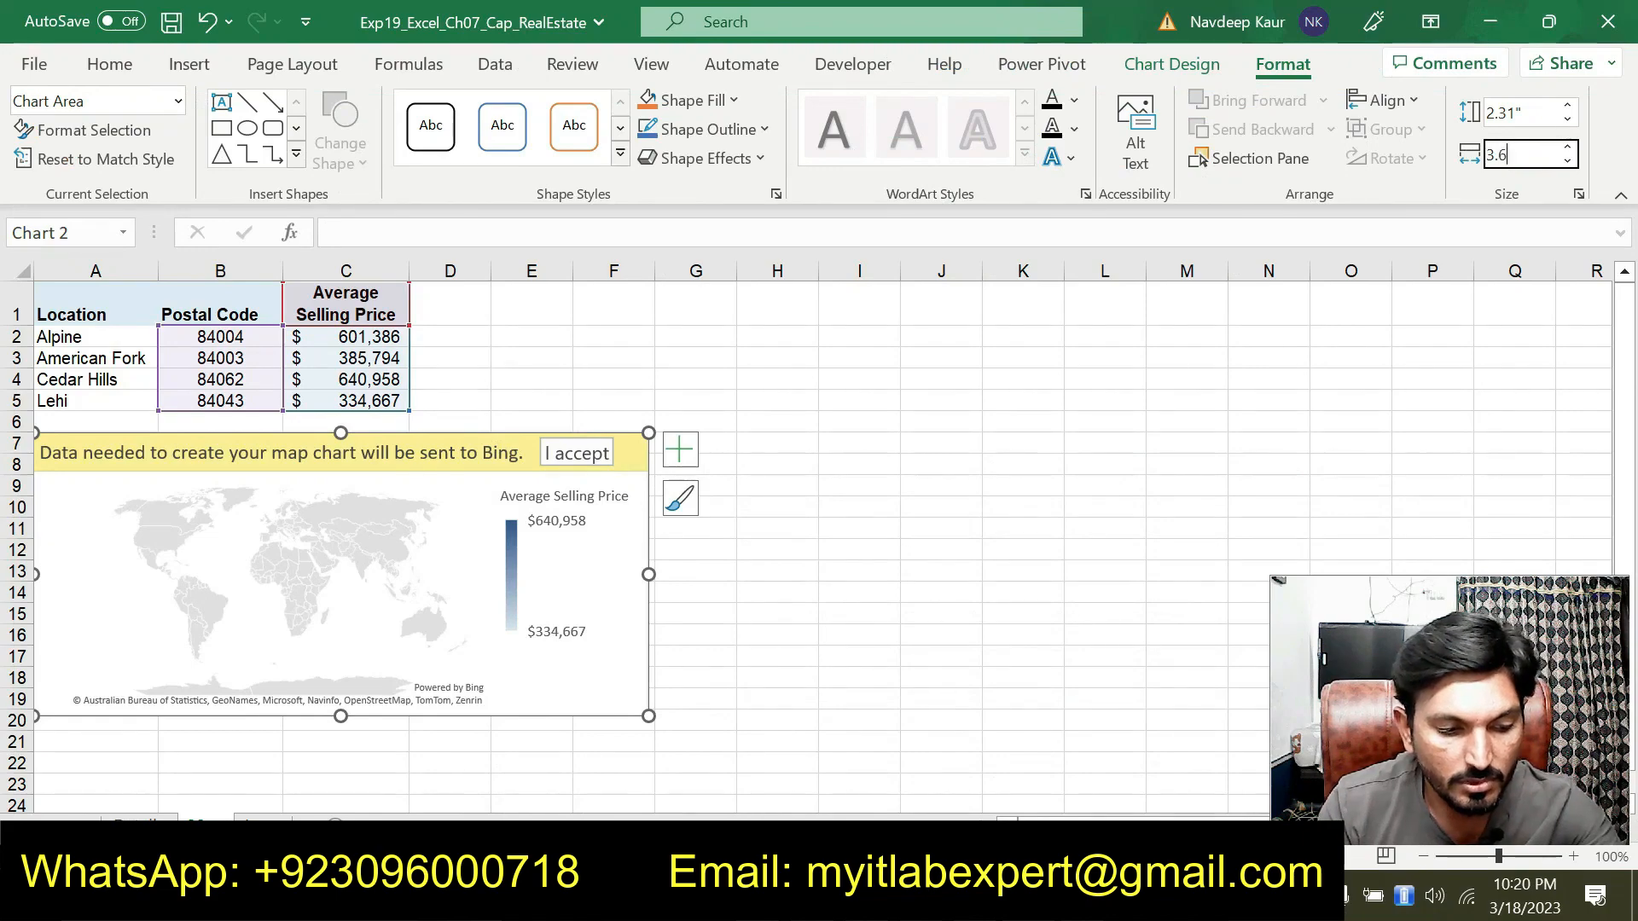
key("Return")
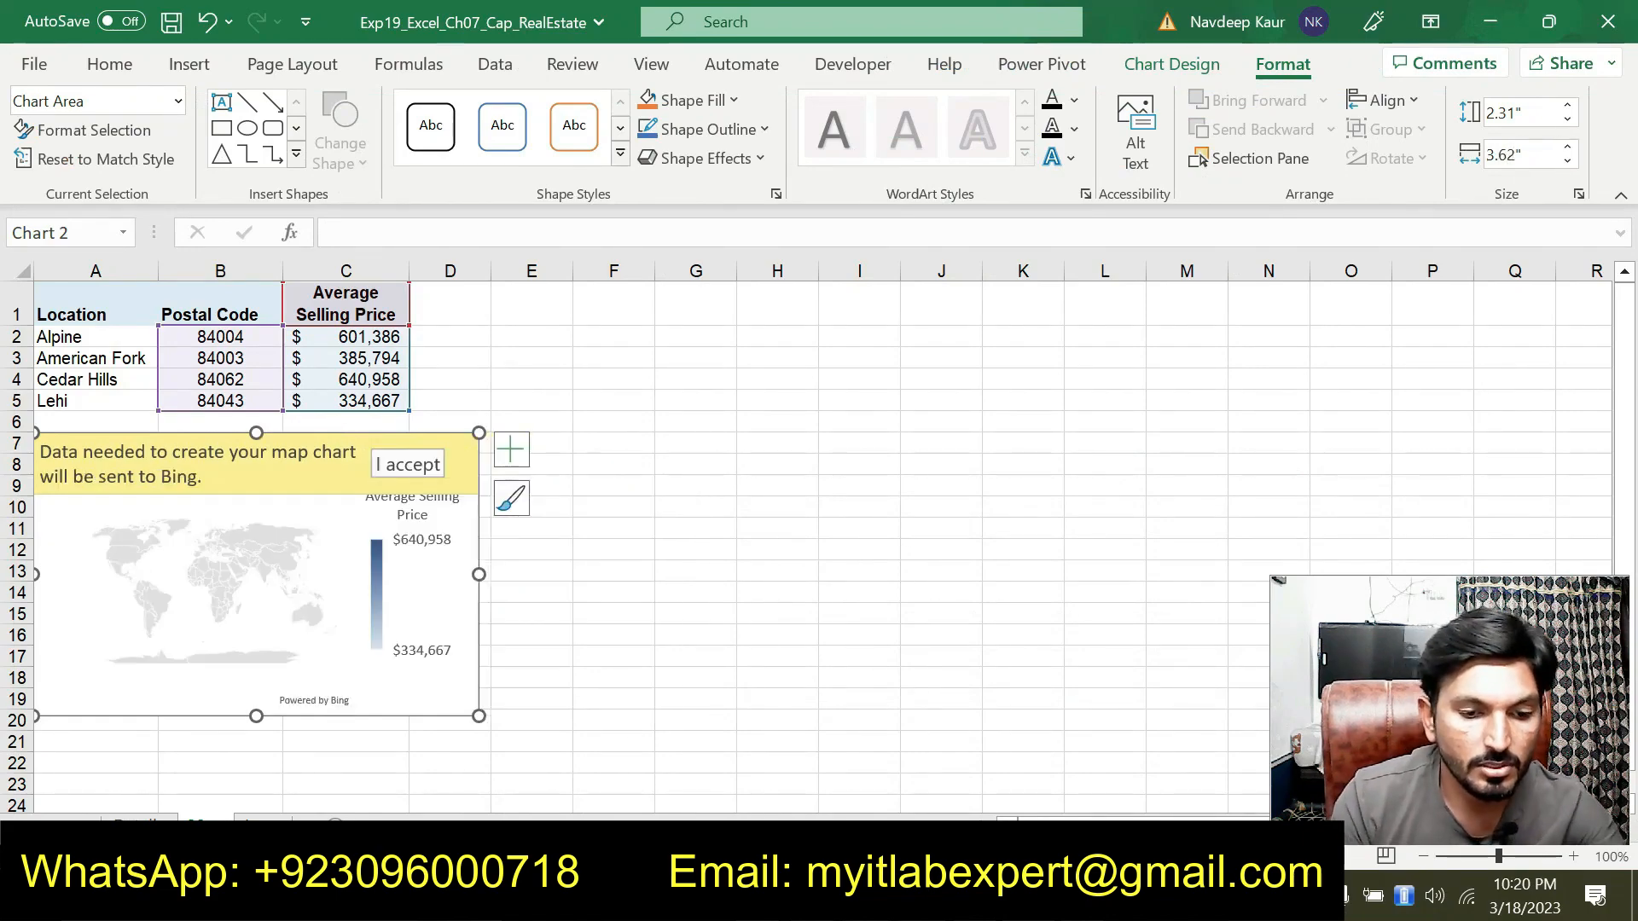
Accept sending map data to Bing and change the chart title to Average Selling Price by Zip Code
key("alt+Tab")
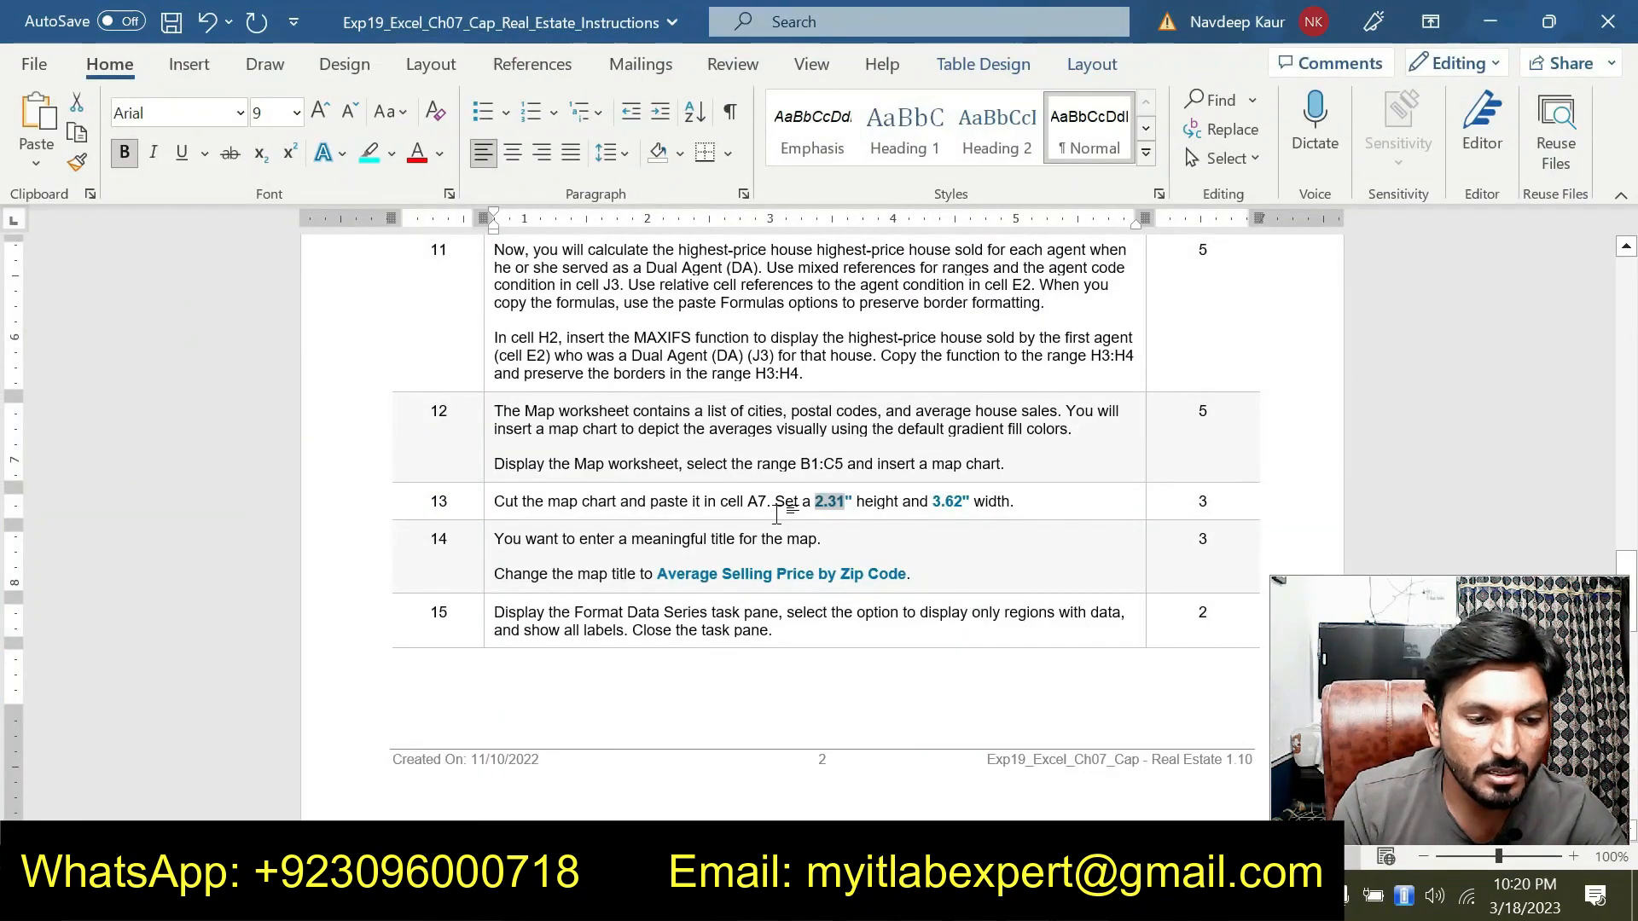
scroll(776, 511, "down", 5)
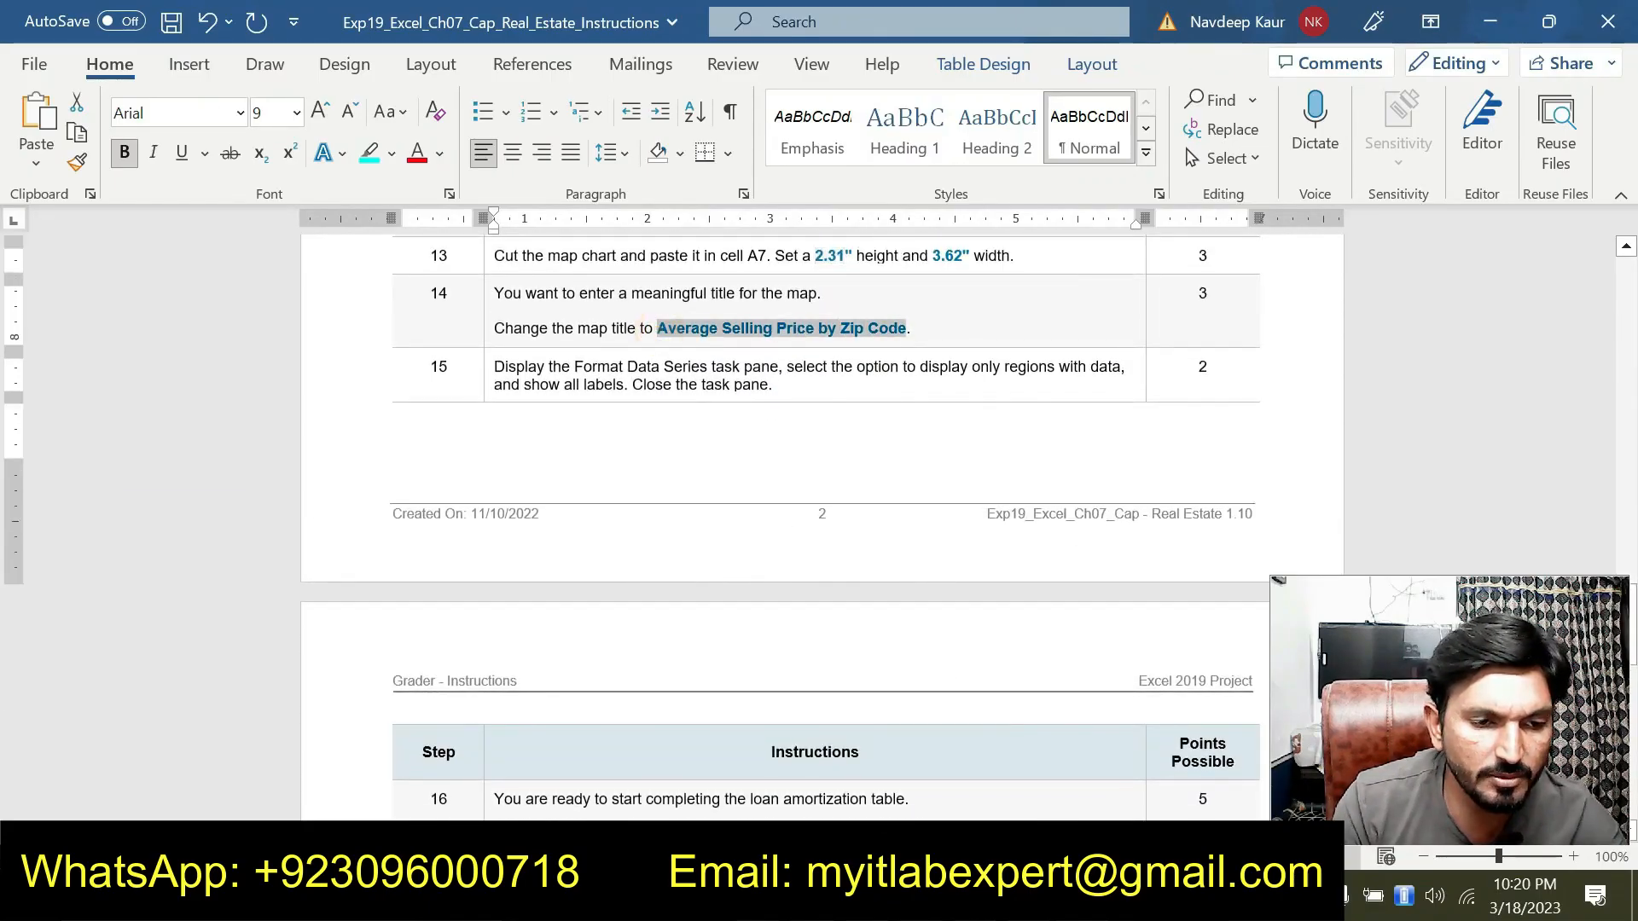
key("alt+Tab")
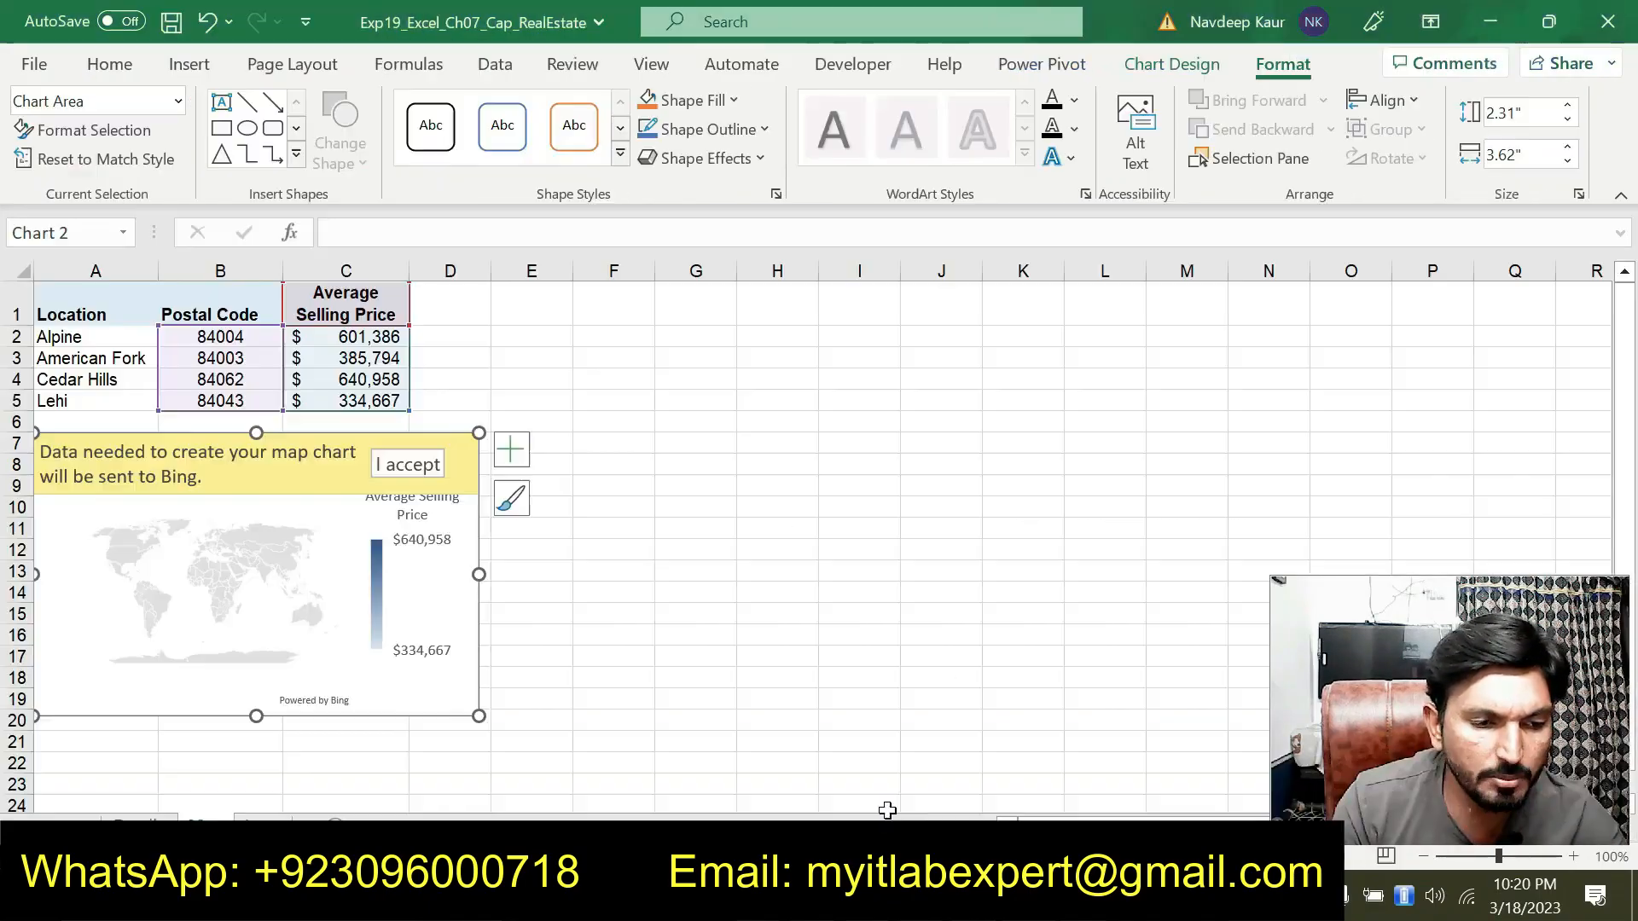
left_click(407, 468)
double_click(269, 457)
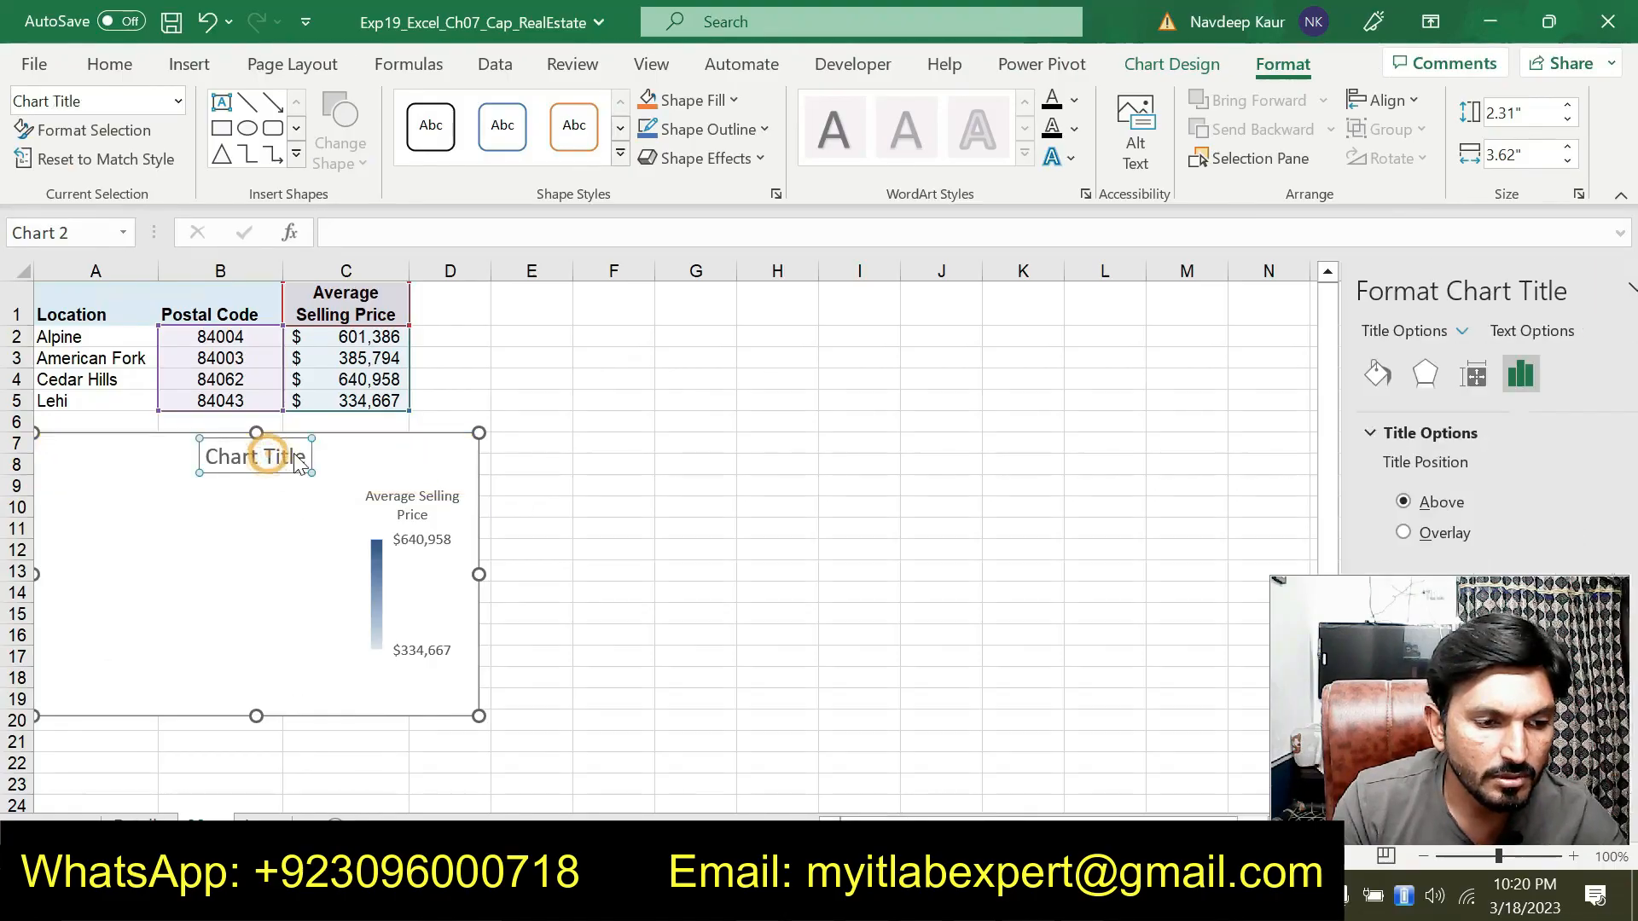
double_click(293, 454)
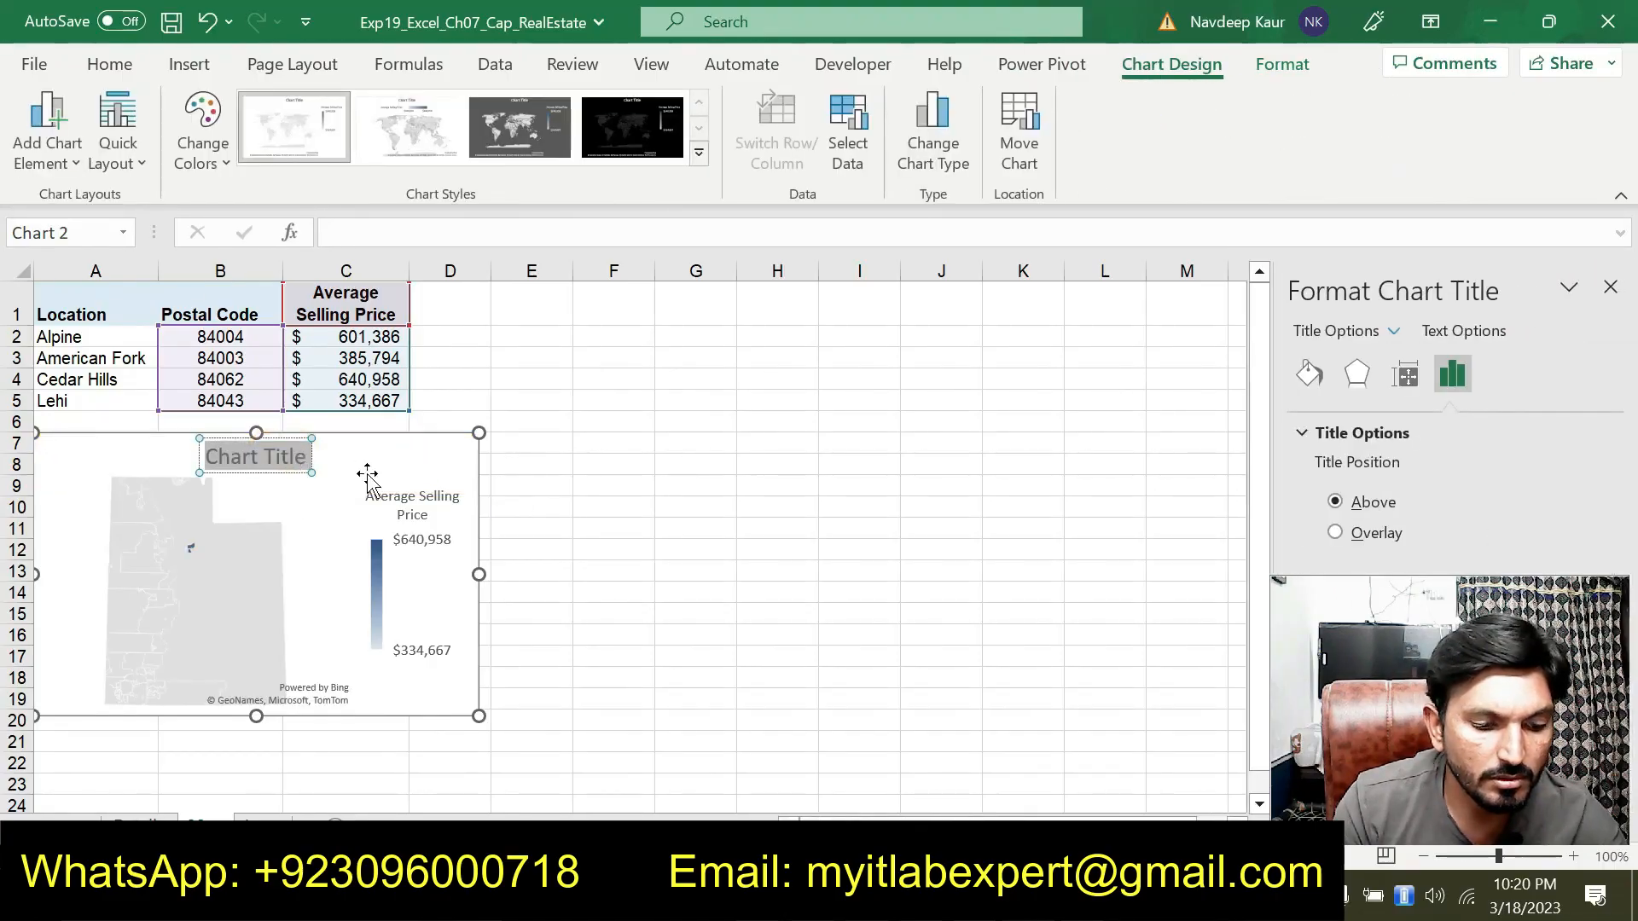
key("ctrl+v")
left_click(493, 503)
left_click(529, 563)
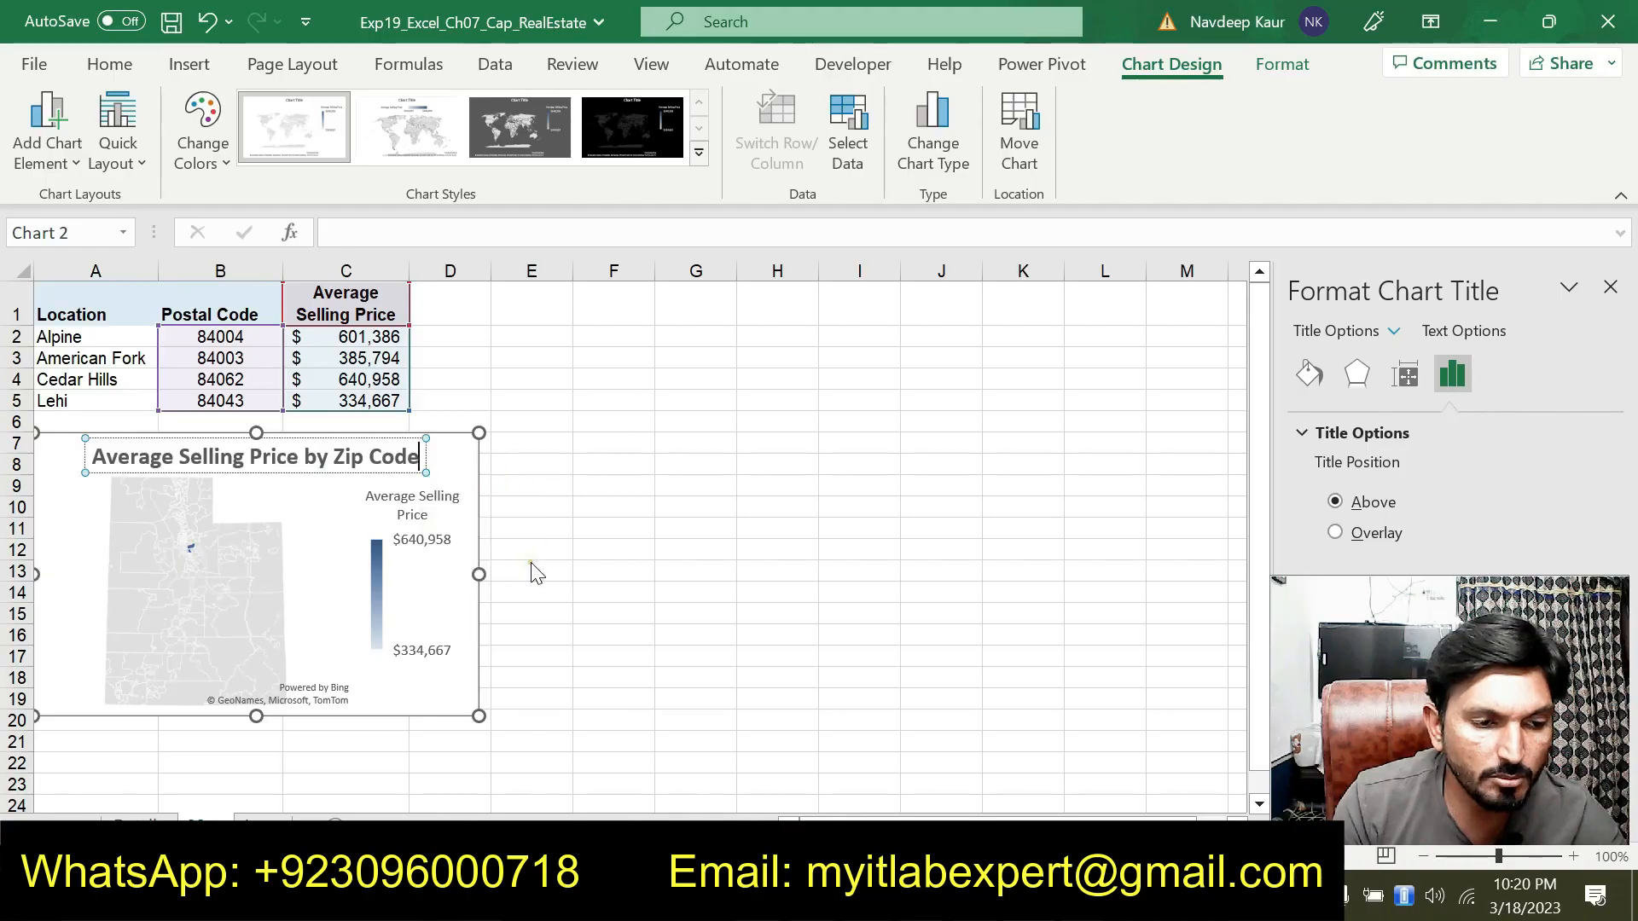
In the instructions document, highlight the step 15 instructions about the Format Data Series task pane
key("alt+Tab")
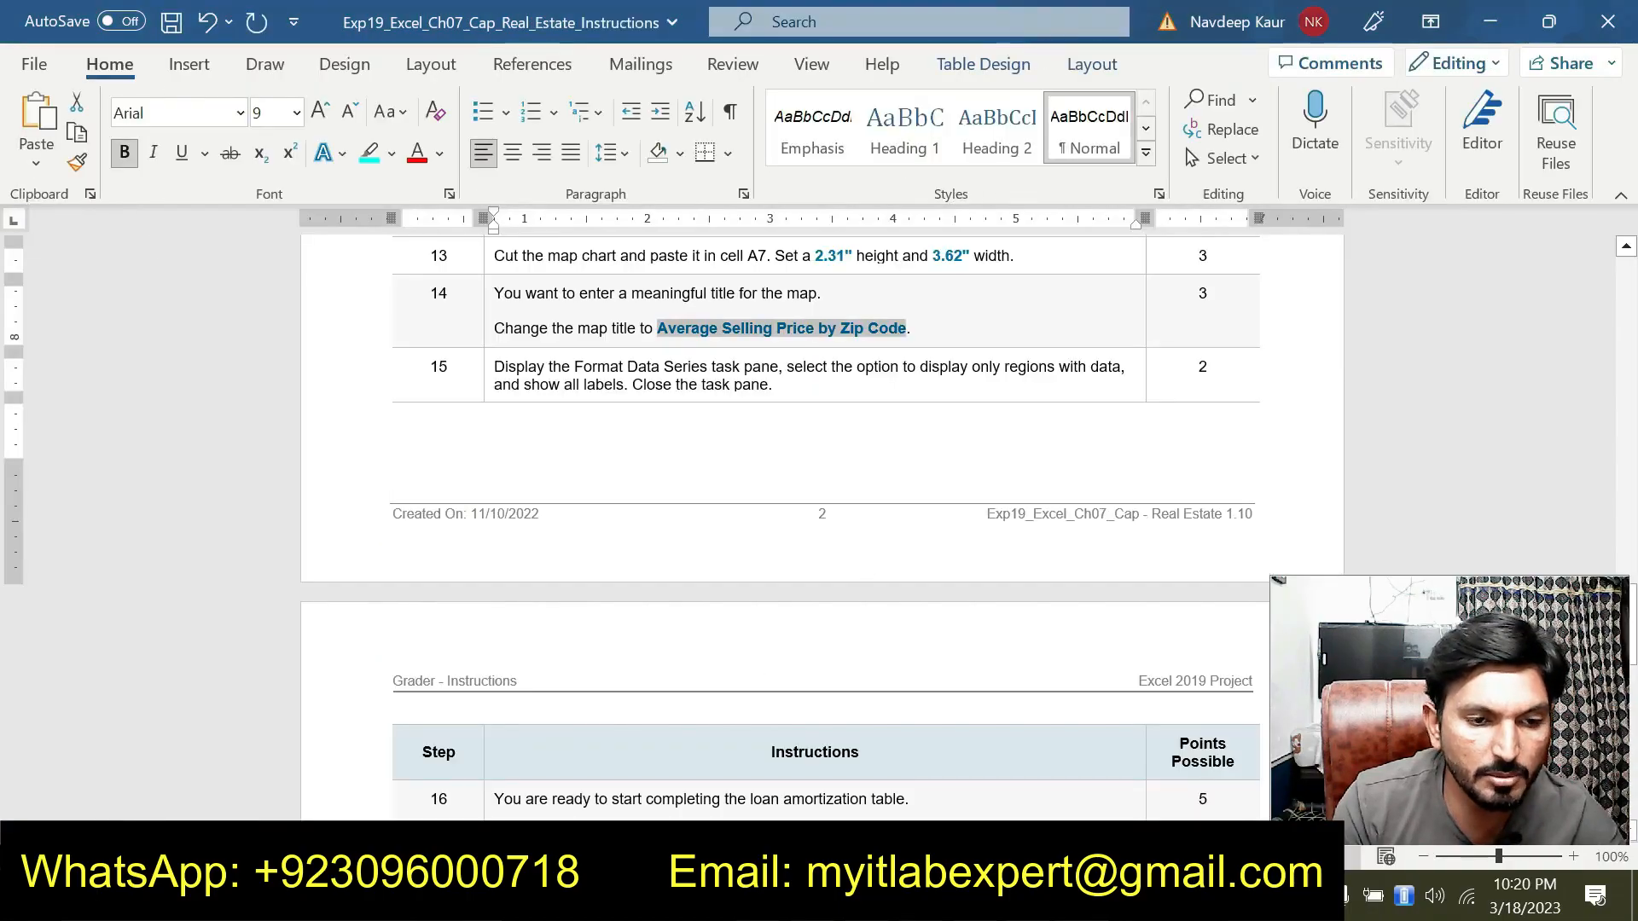
left_click_drag(911, 328, 496, 324)
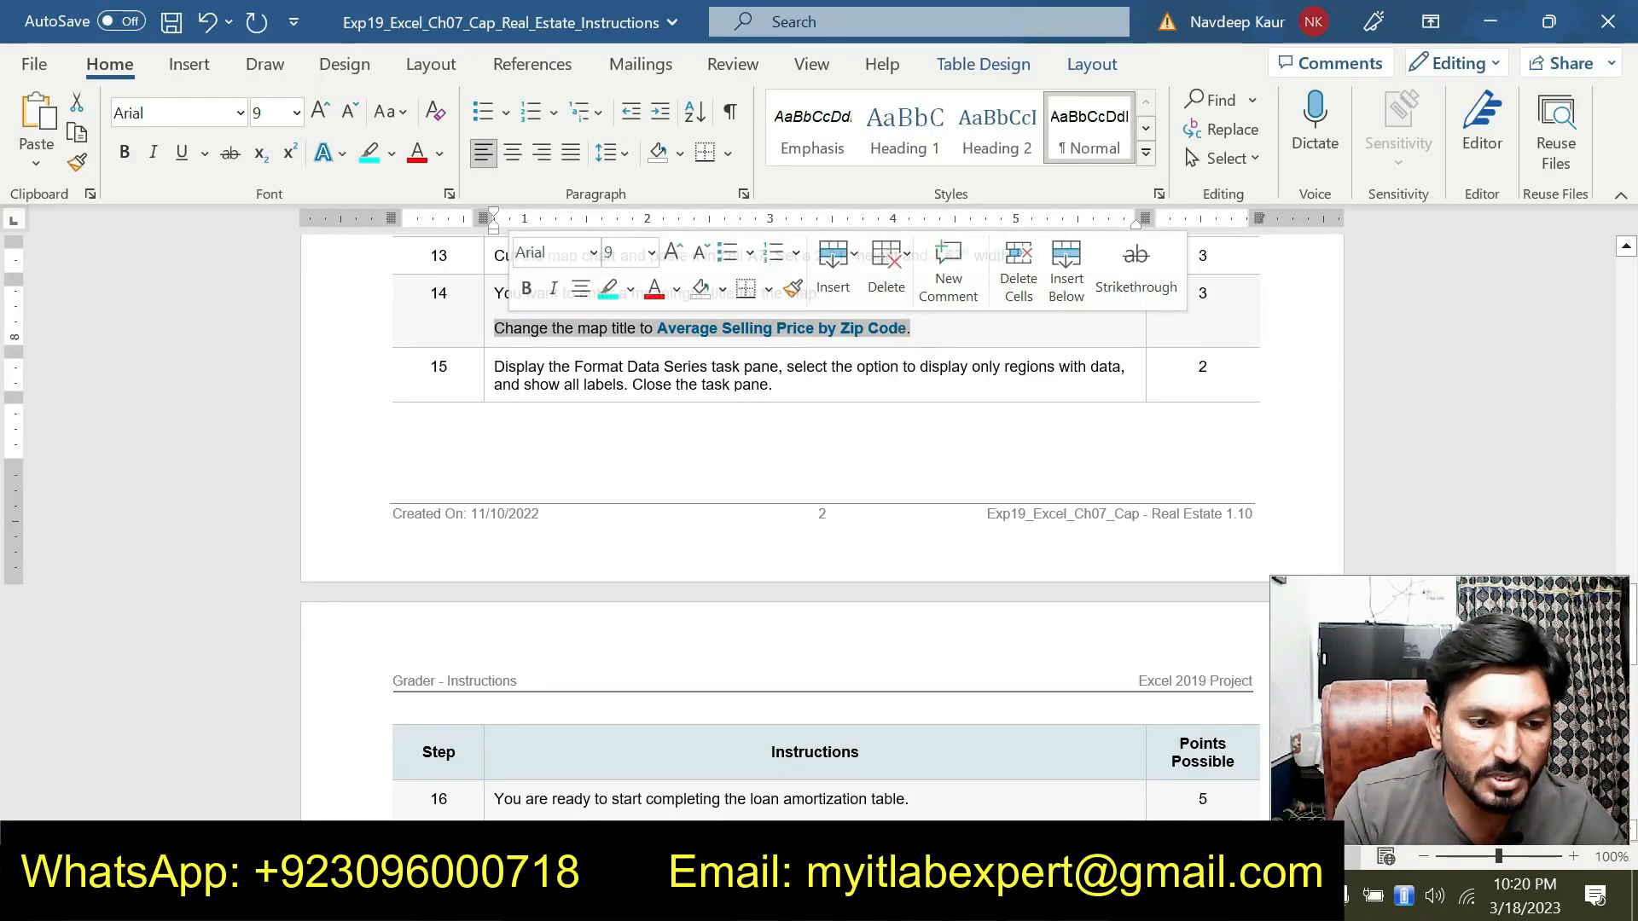
scroll(771, 427, "down", 10)
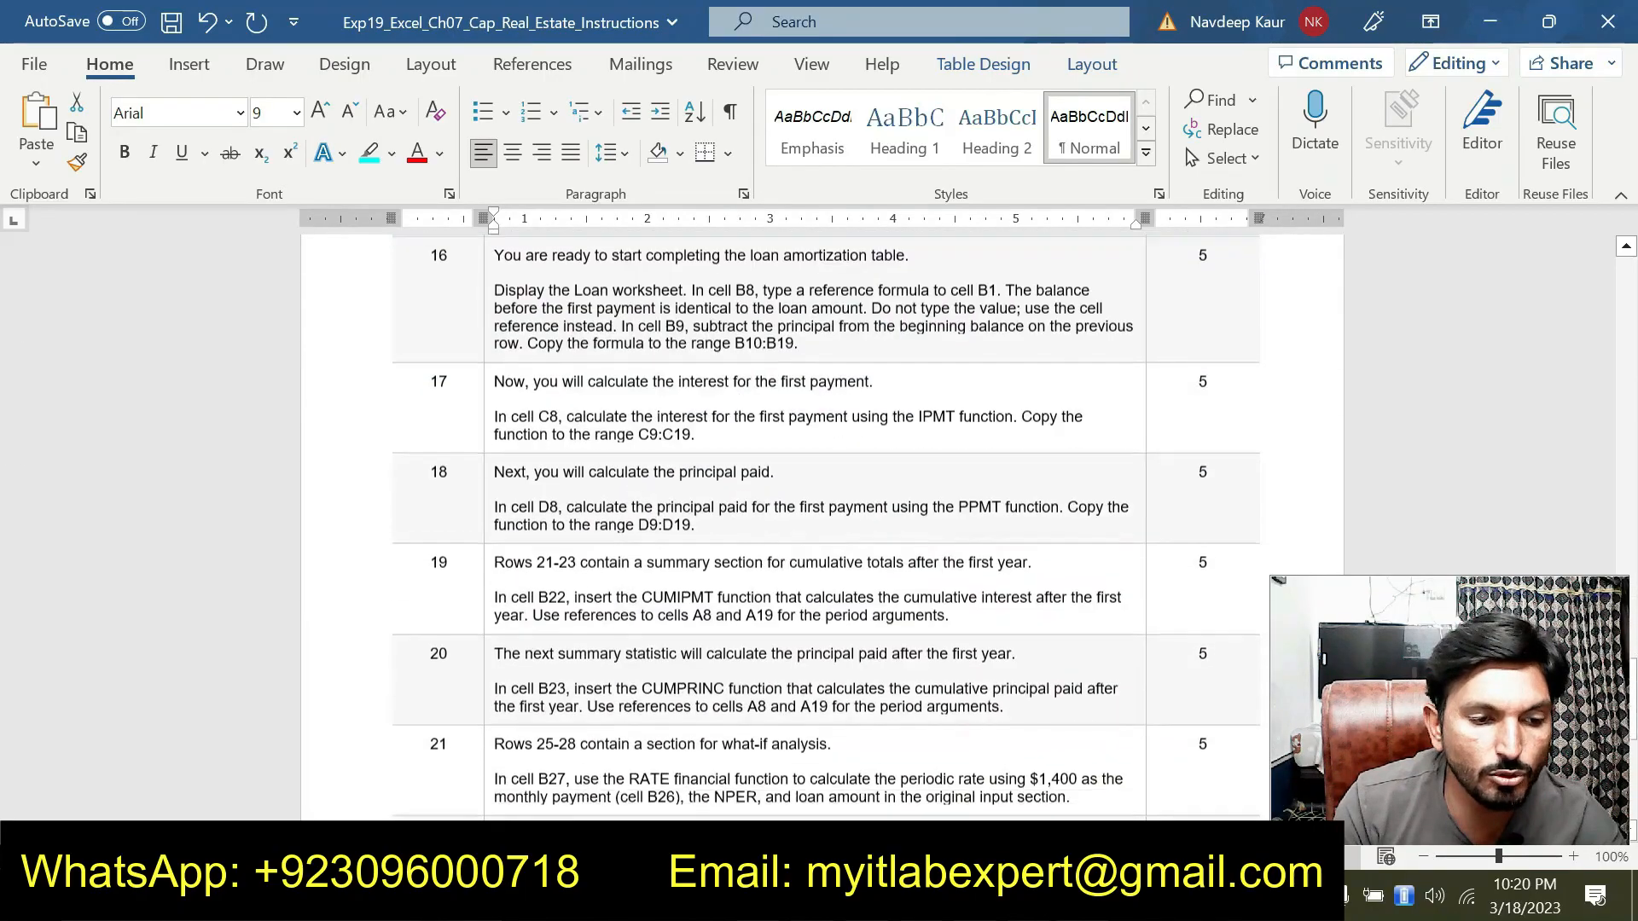
scroll(771, 428, "up", 10)
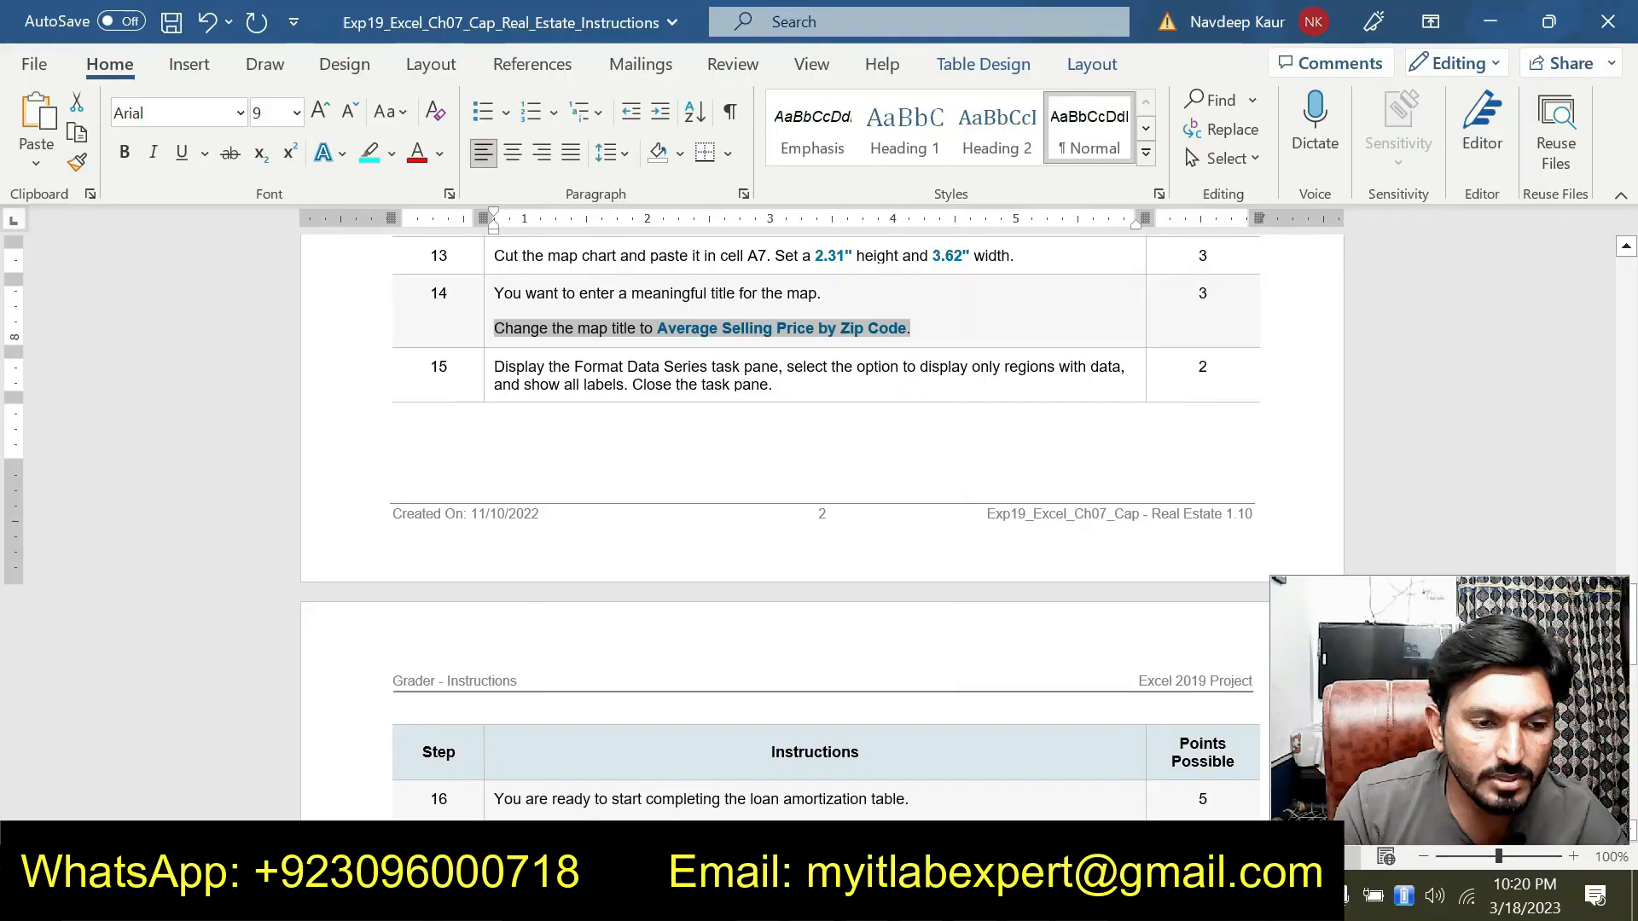
left_click_drag(772, 387, 503, 367)
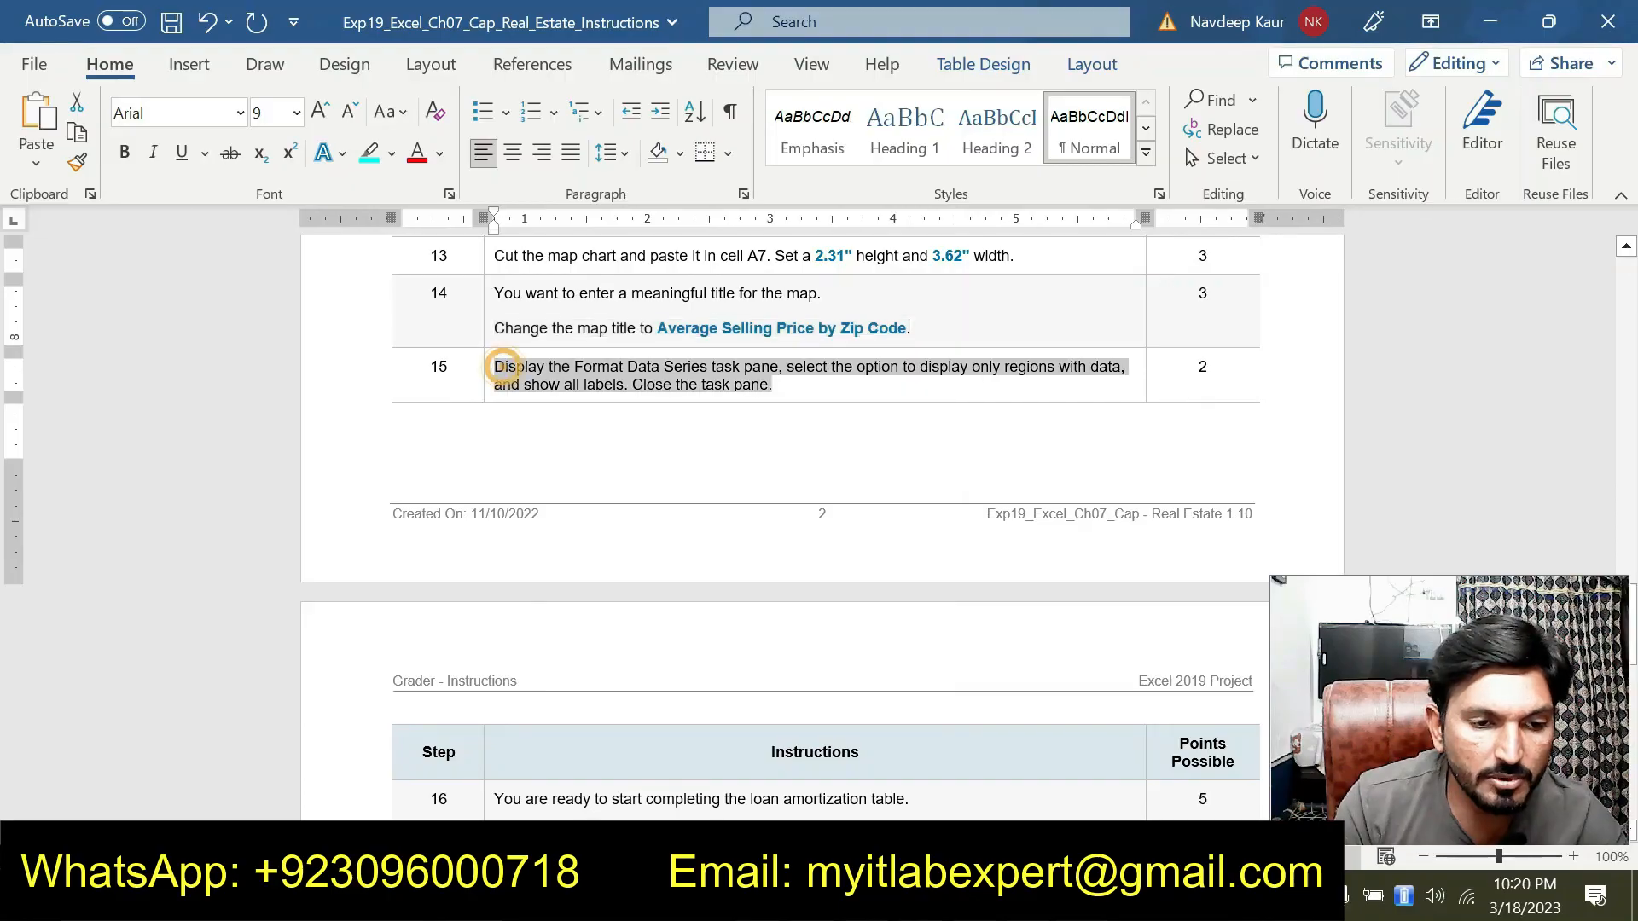
left_click(379, 155)
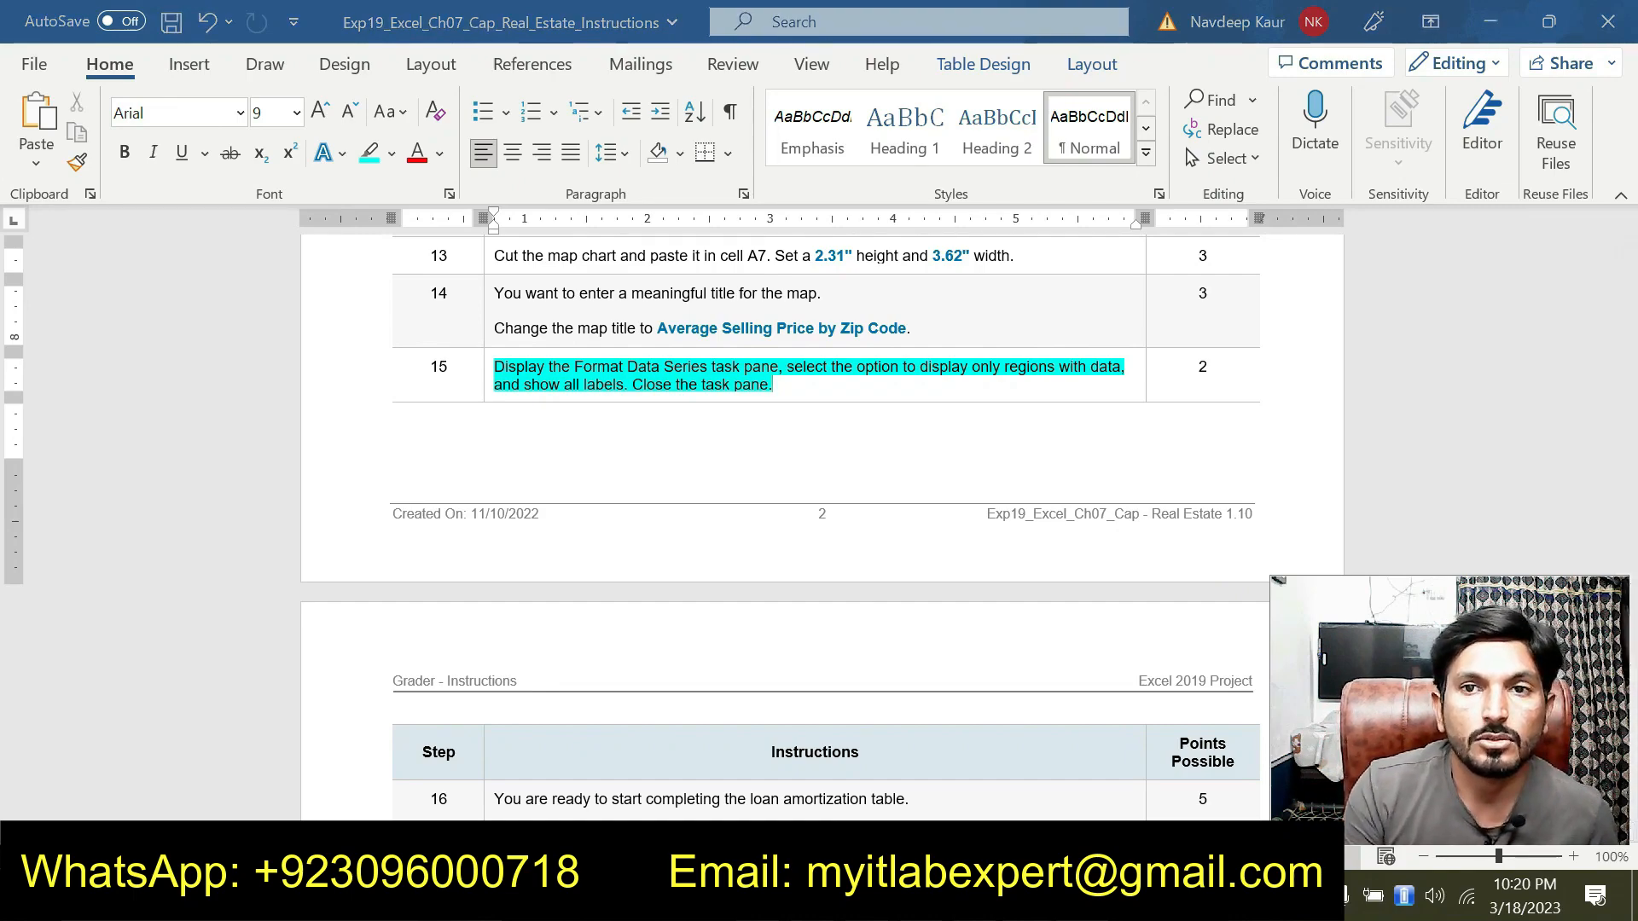
Open the Format Data Series task pane for the map's data series
key("alt+Tab")
right_click(312, 621)
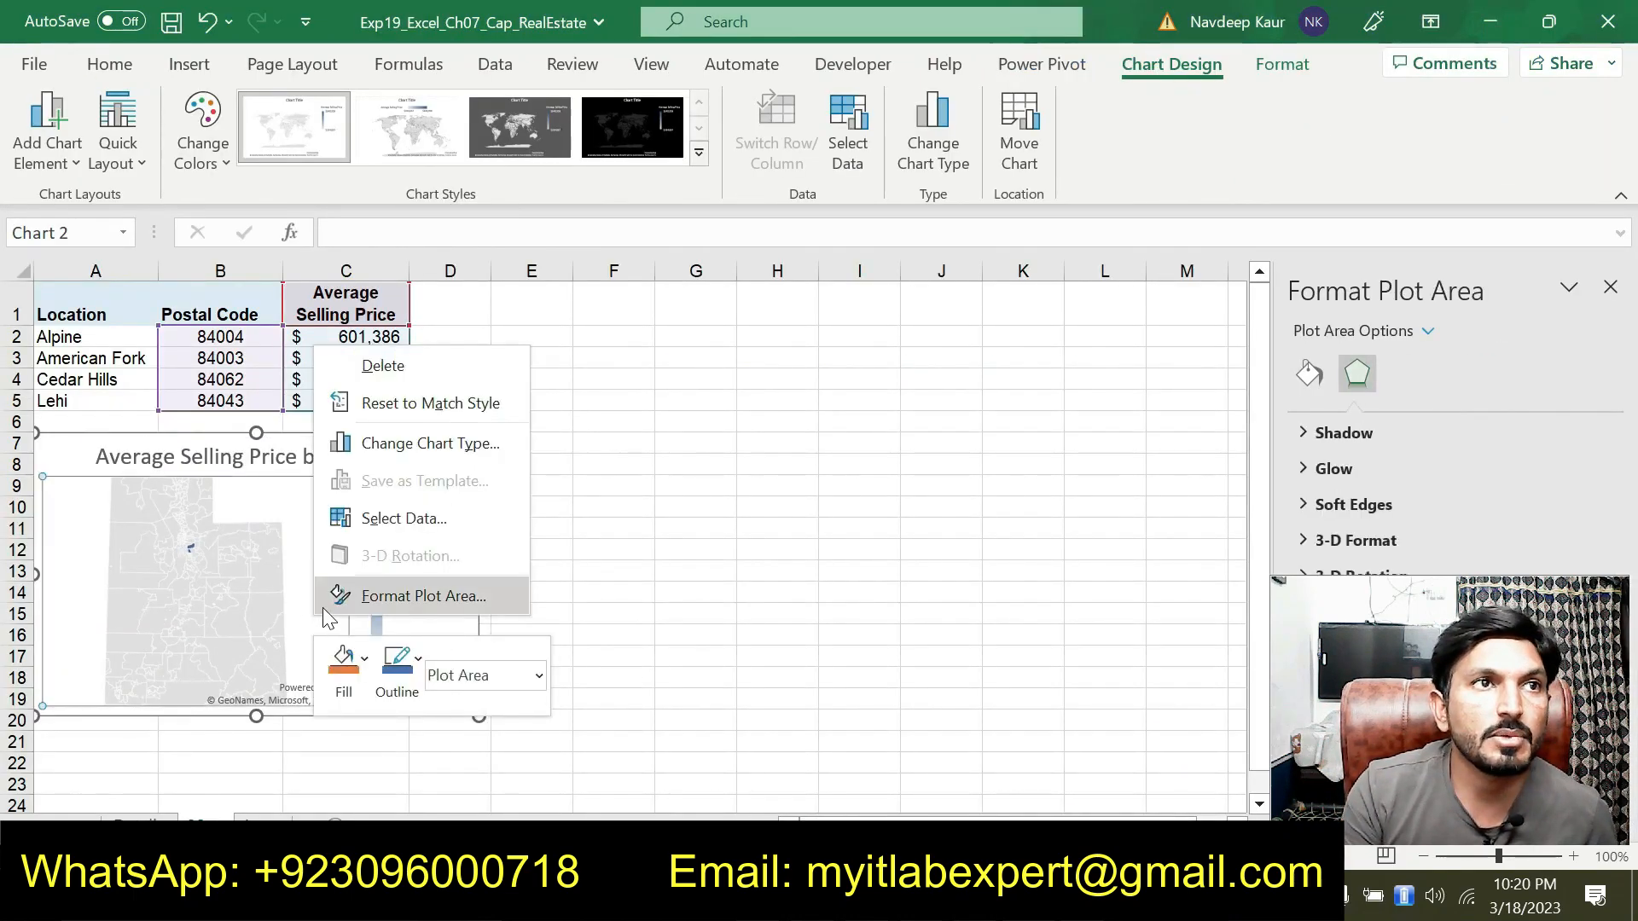
right_click(282, 490)
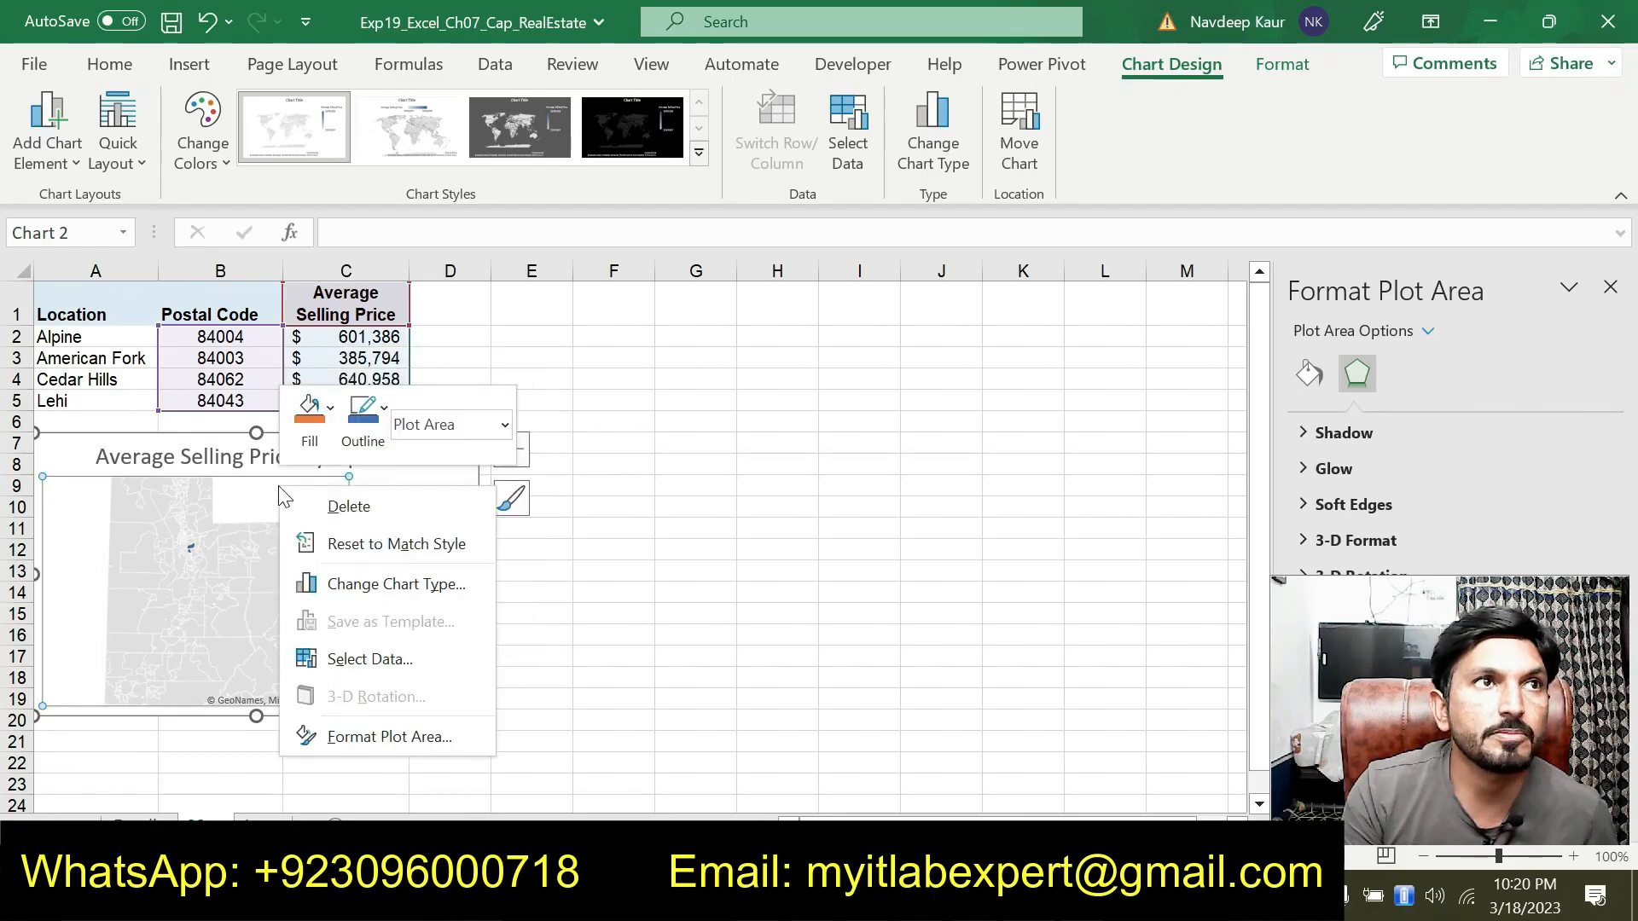
right_click(216, 719)
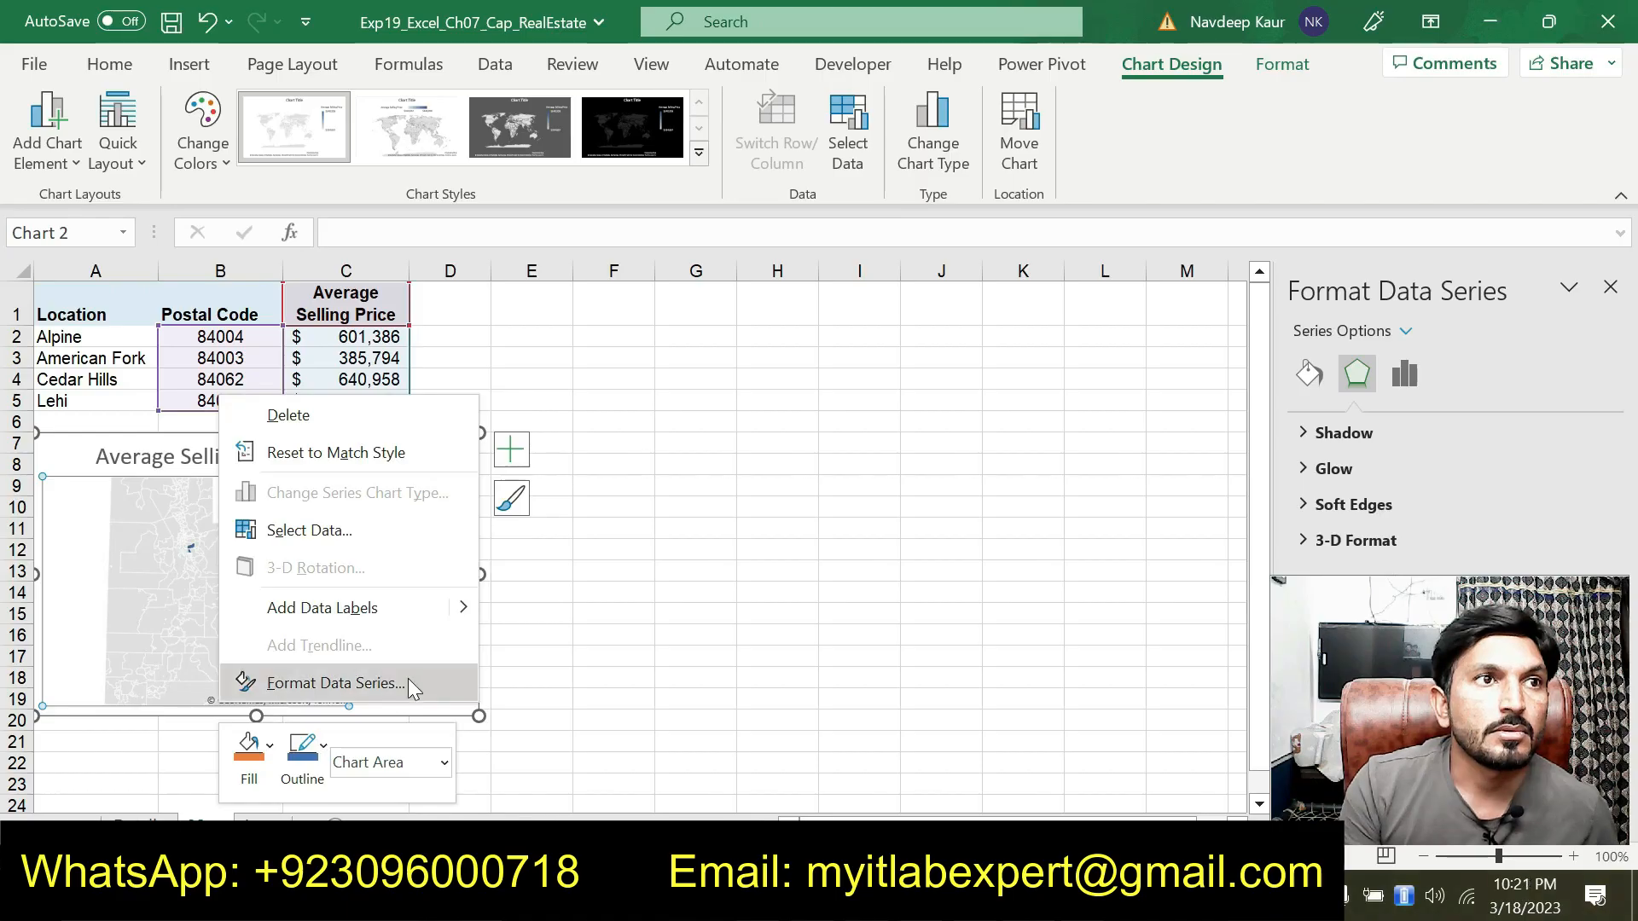
left_click(408, 683)
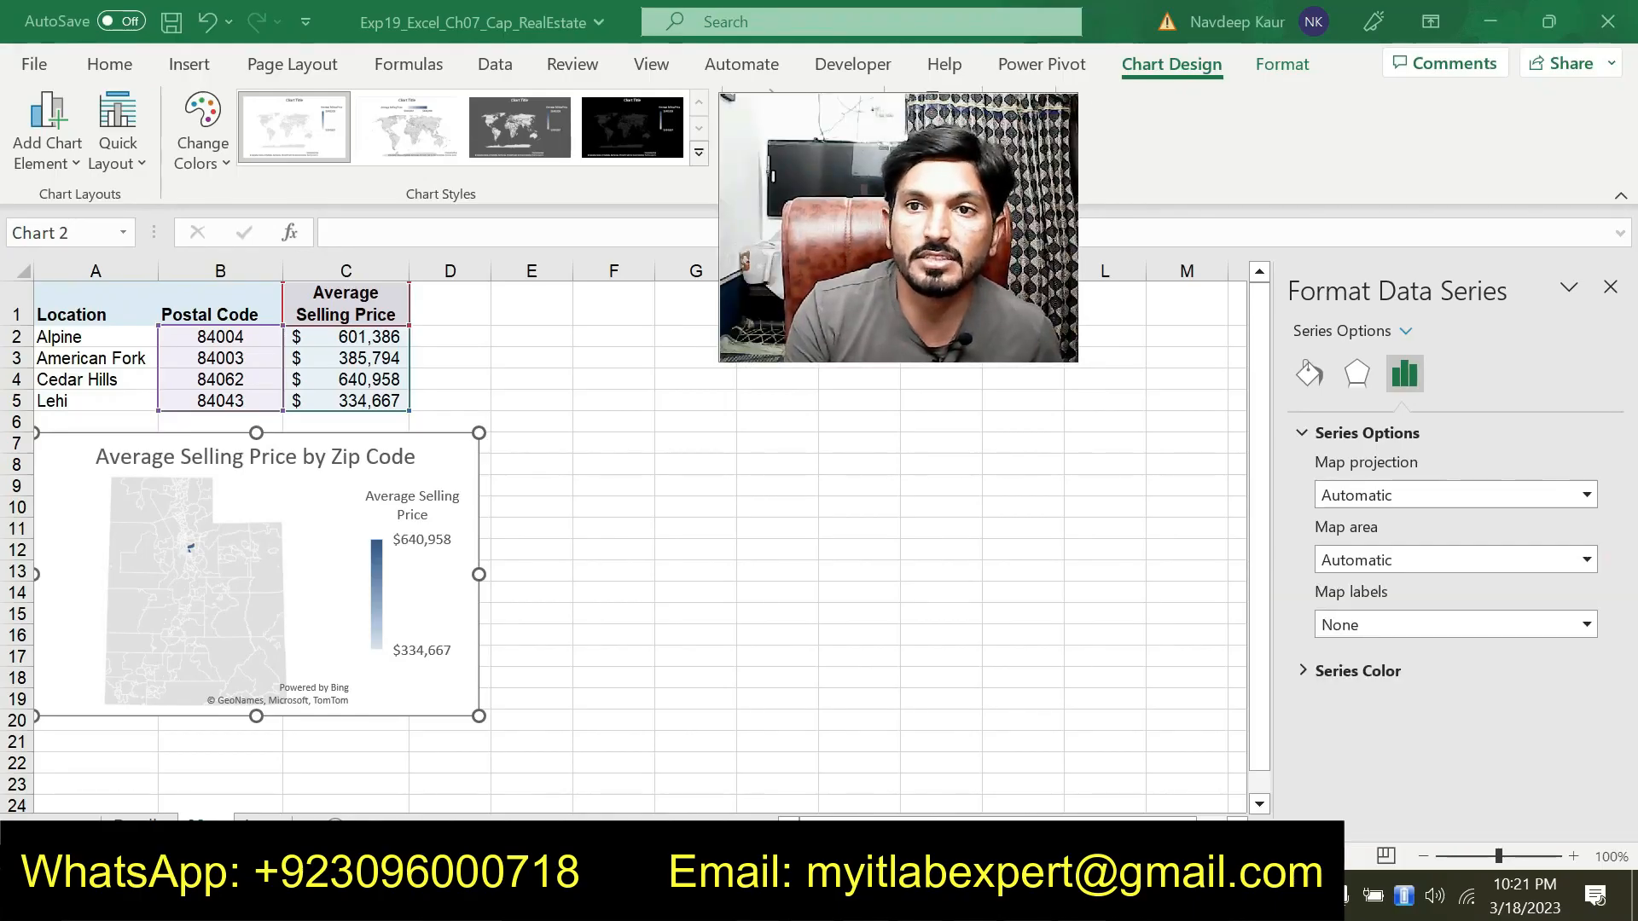
Check the step 15 instructions, then set the map series to display only regions with data
key("alt+Tab")
scroll(629, 637, "up", 2)
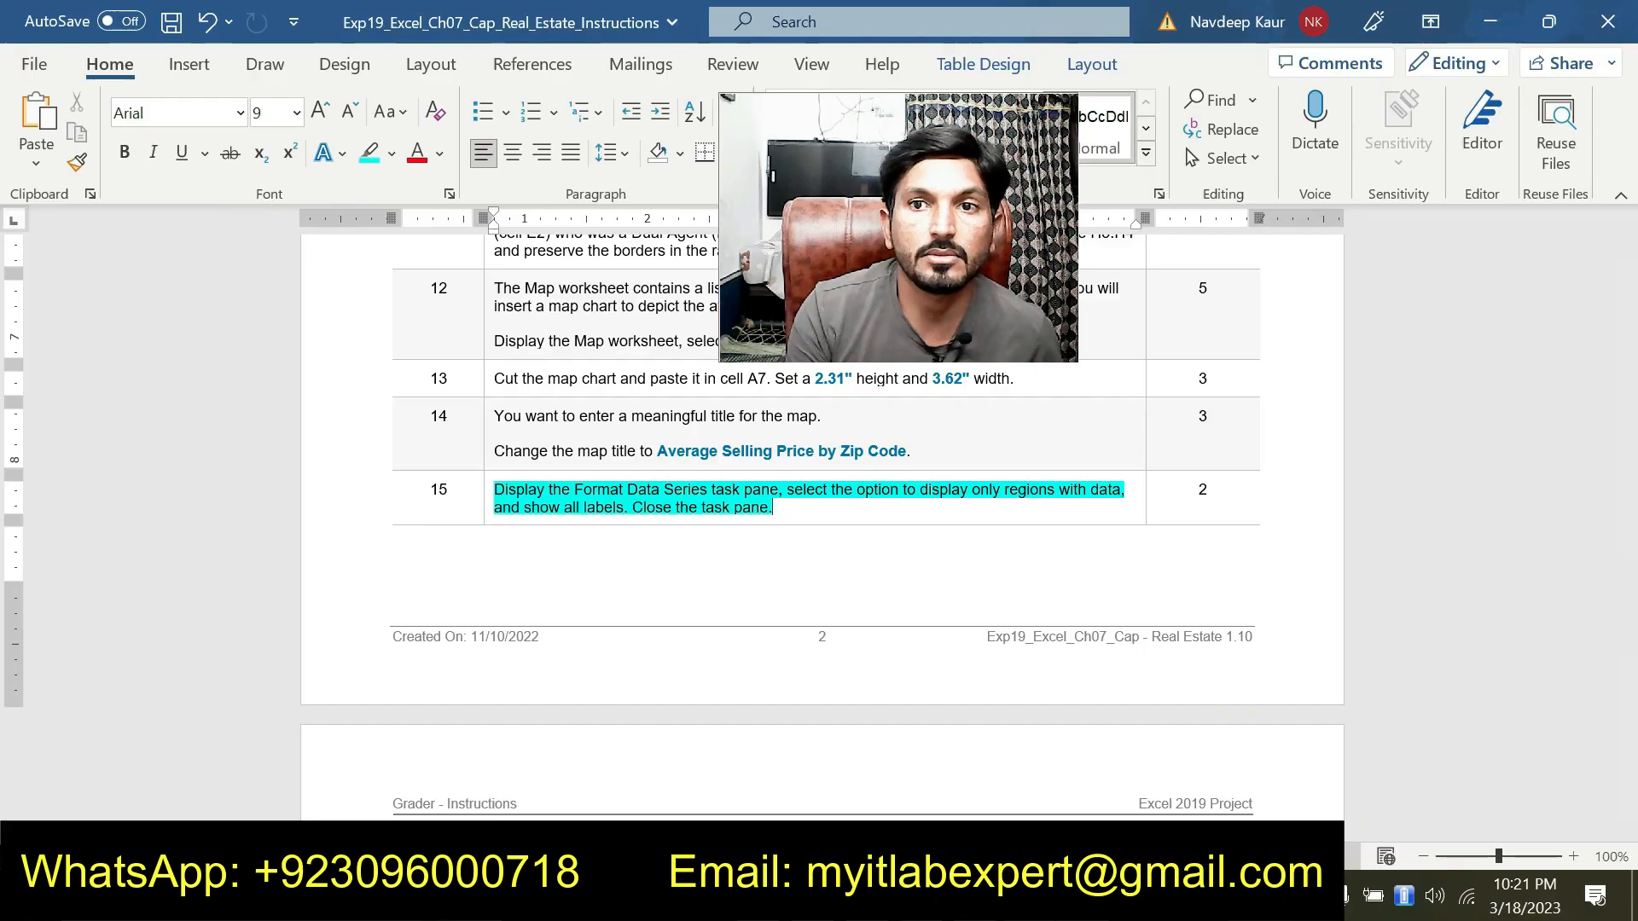
key("alt+Tab")
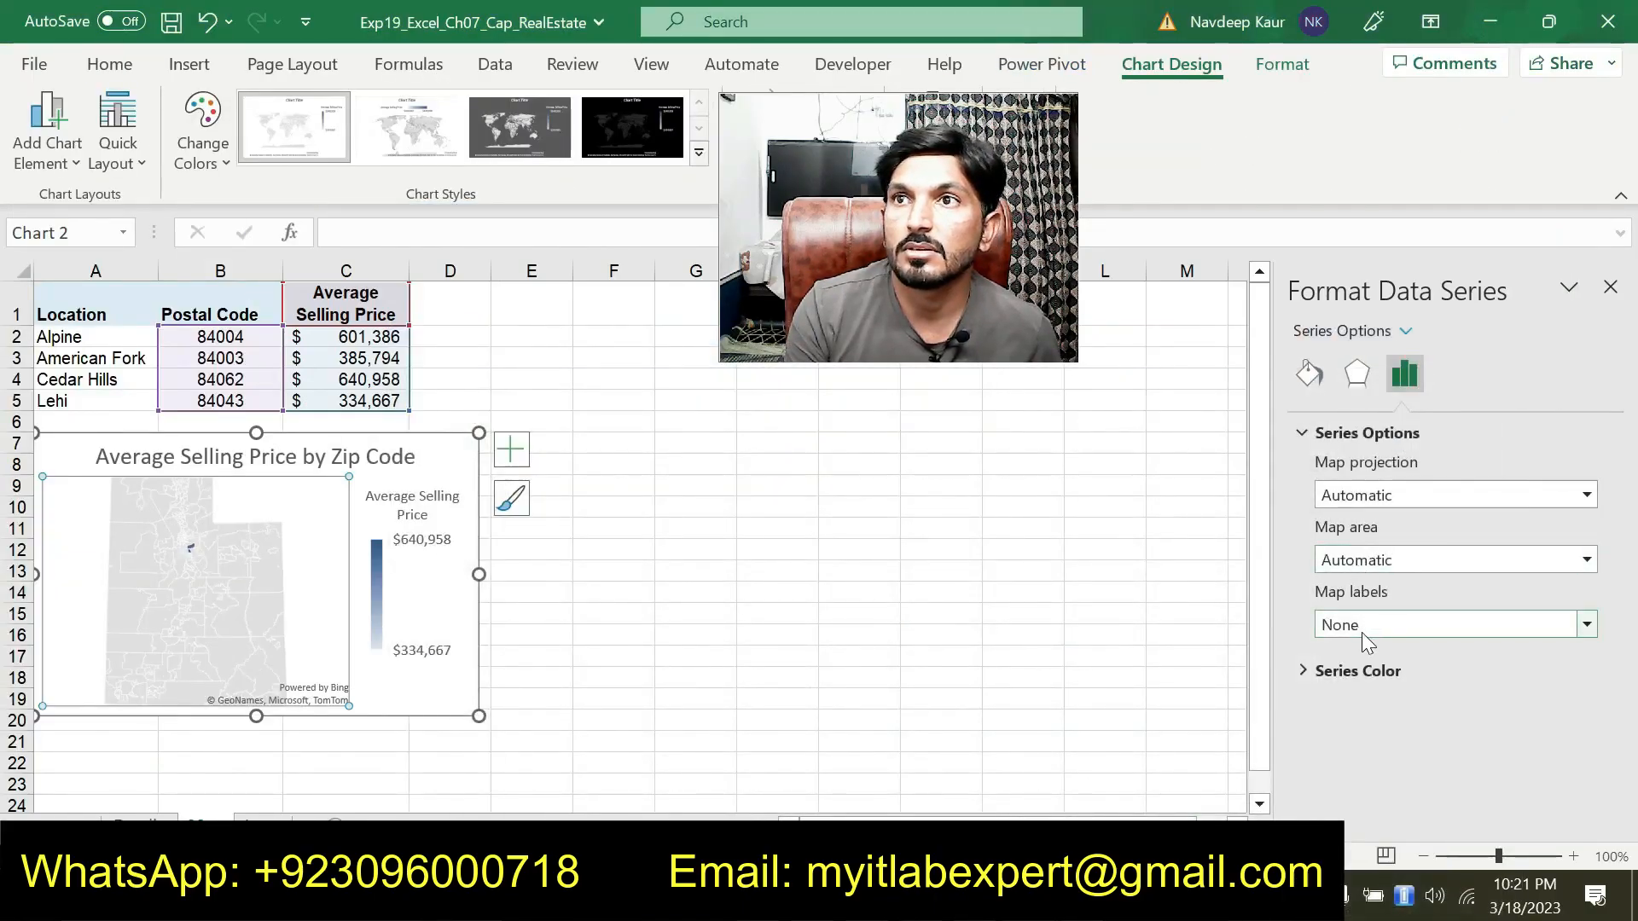
left_click(1379, 497)
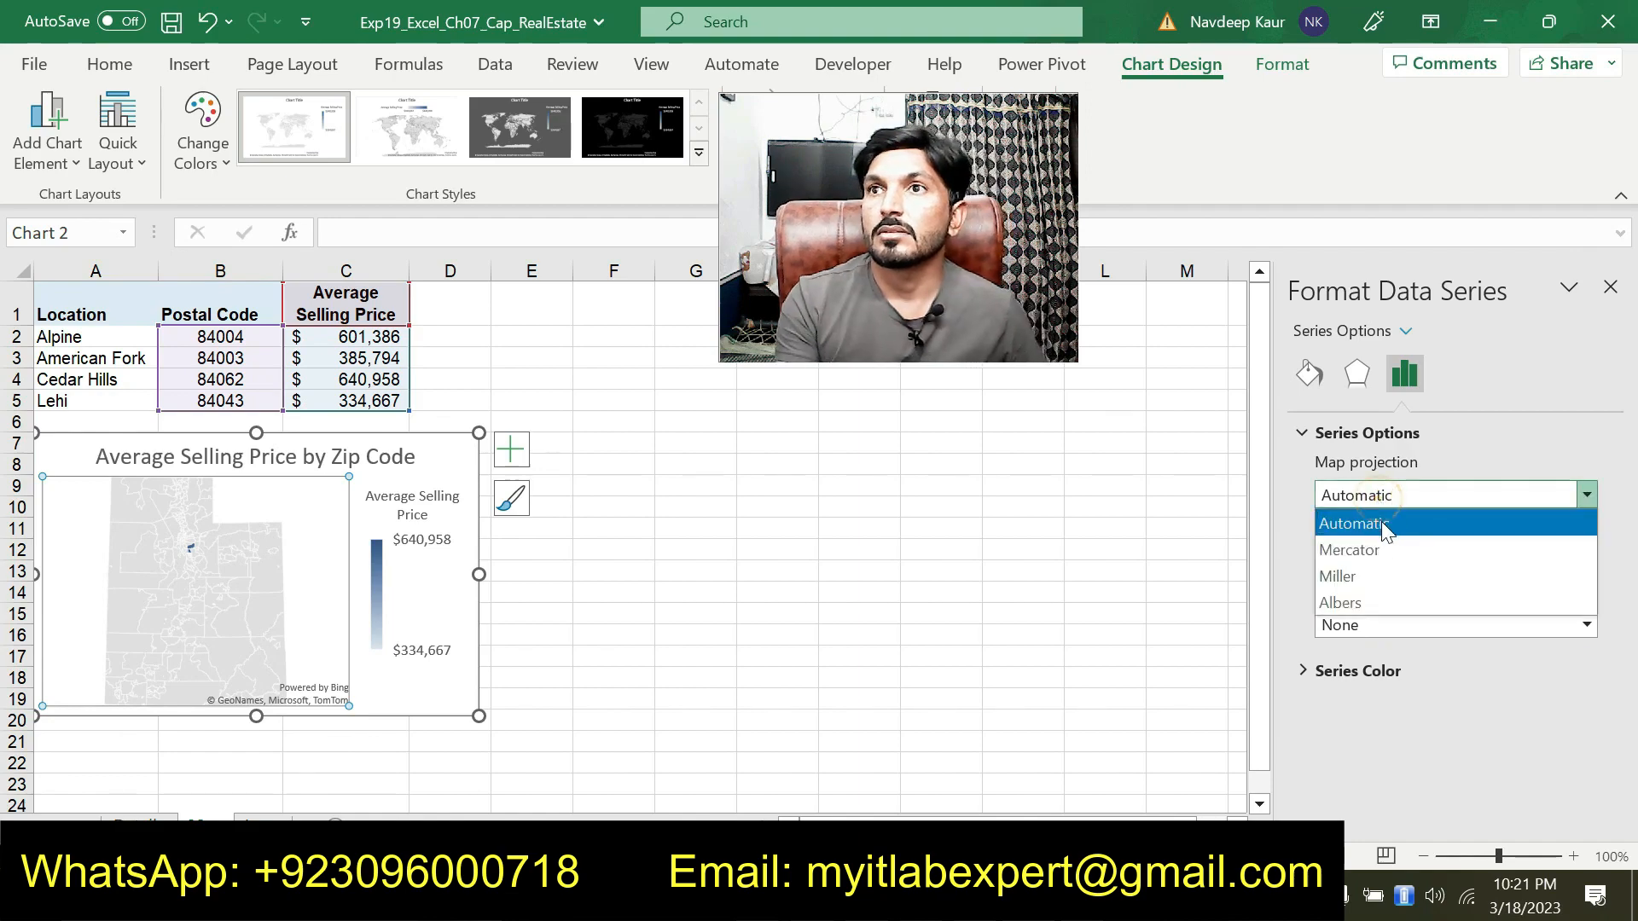
left_click(1377, 497)
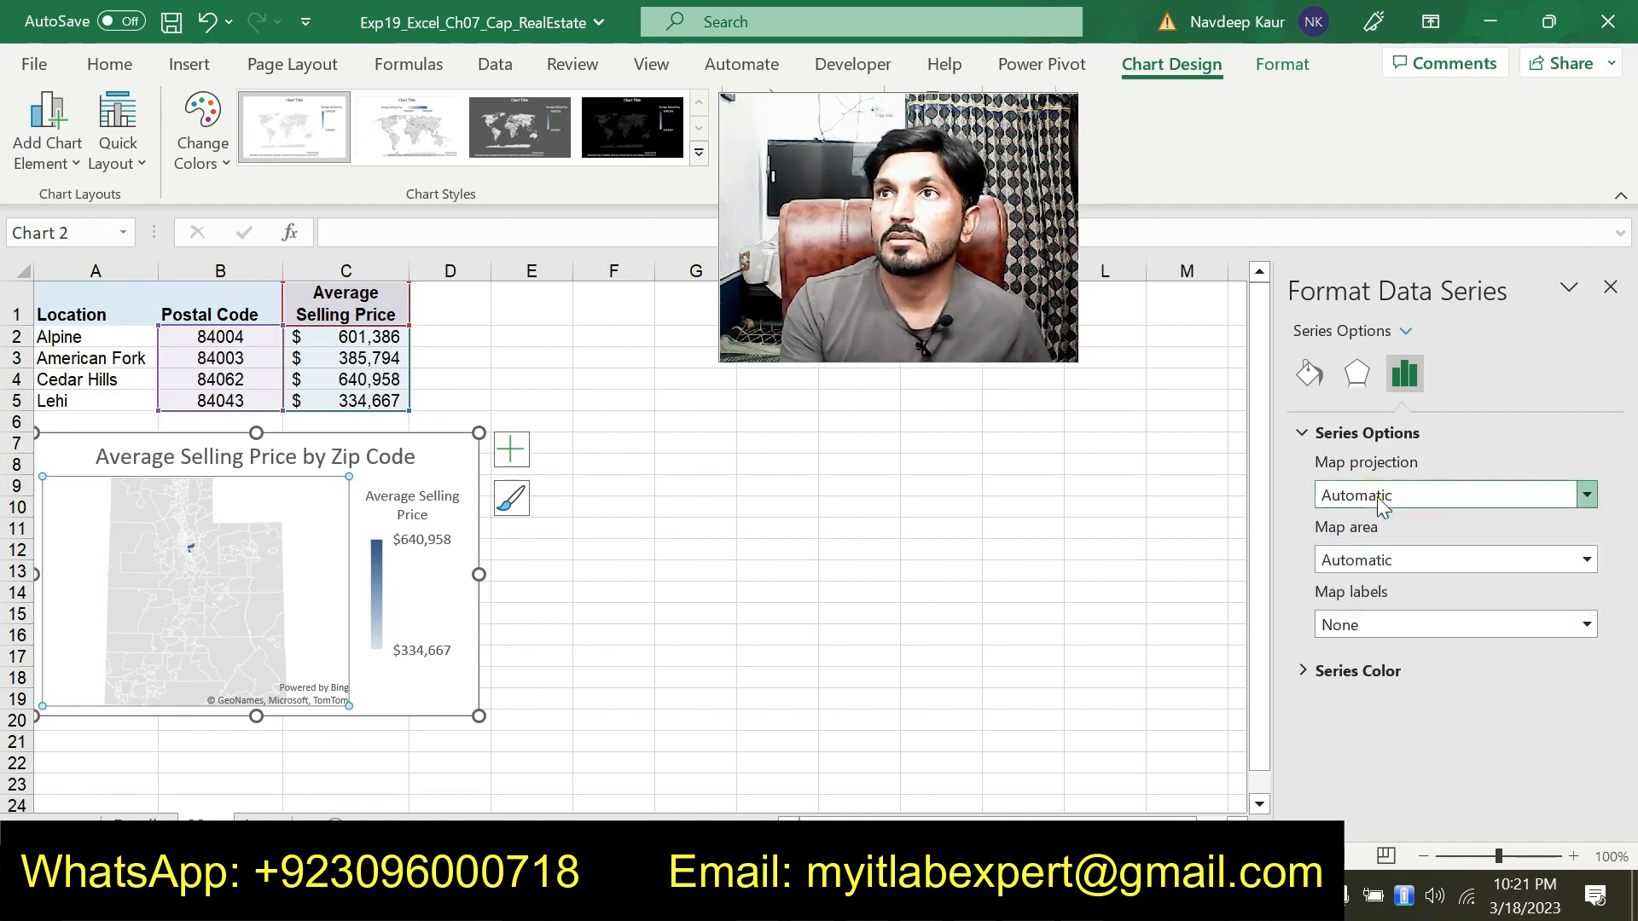
left_click(1375, 560)
left_click(1374, 616)
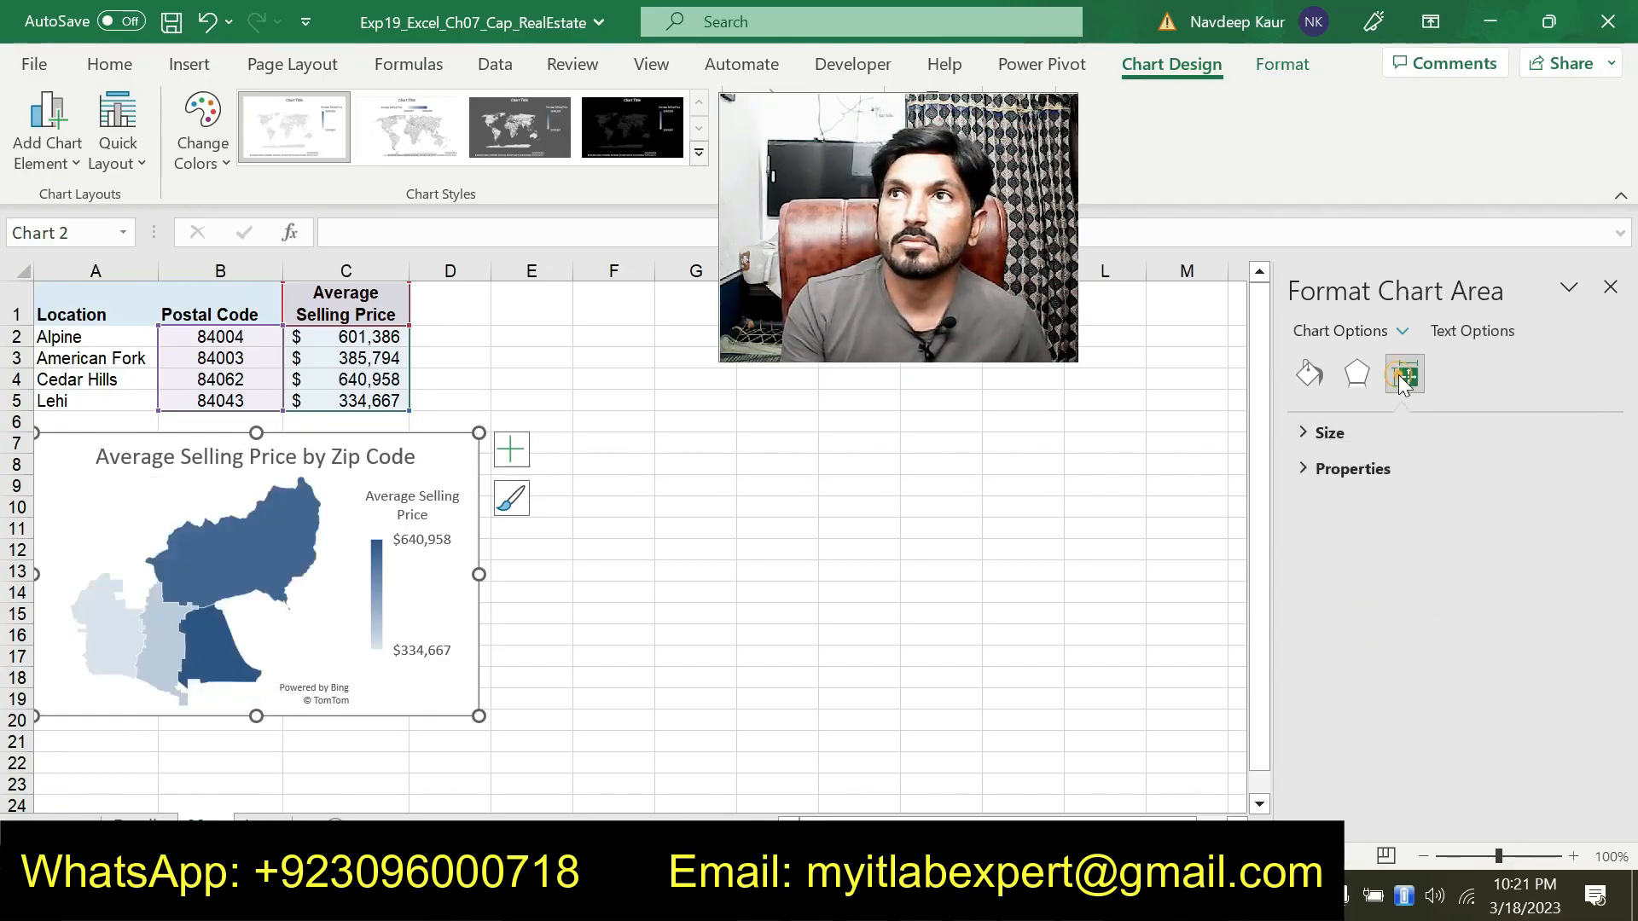
Inspect the chart area's size and properties settings, then close the task pane
left_click(1304, 471)
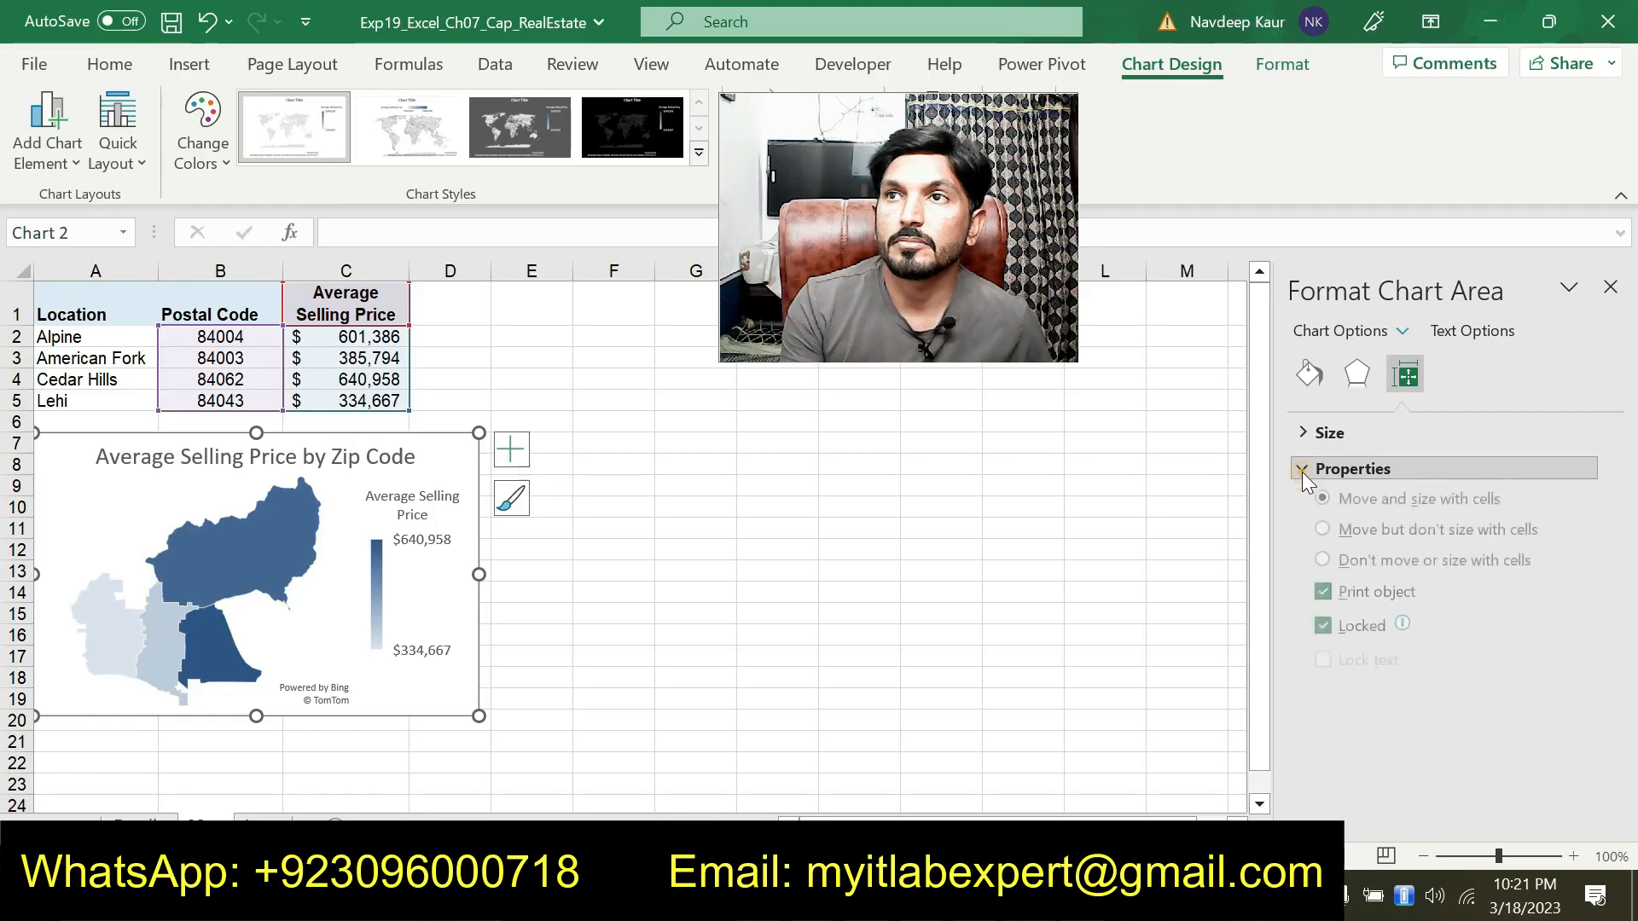
left_click(1302, 473)
left_click(1307, 430)
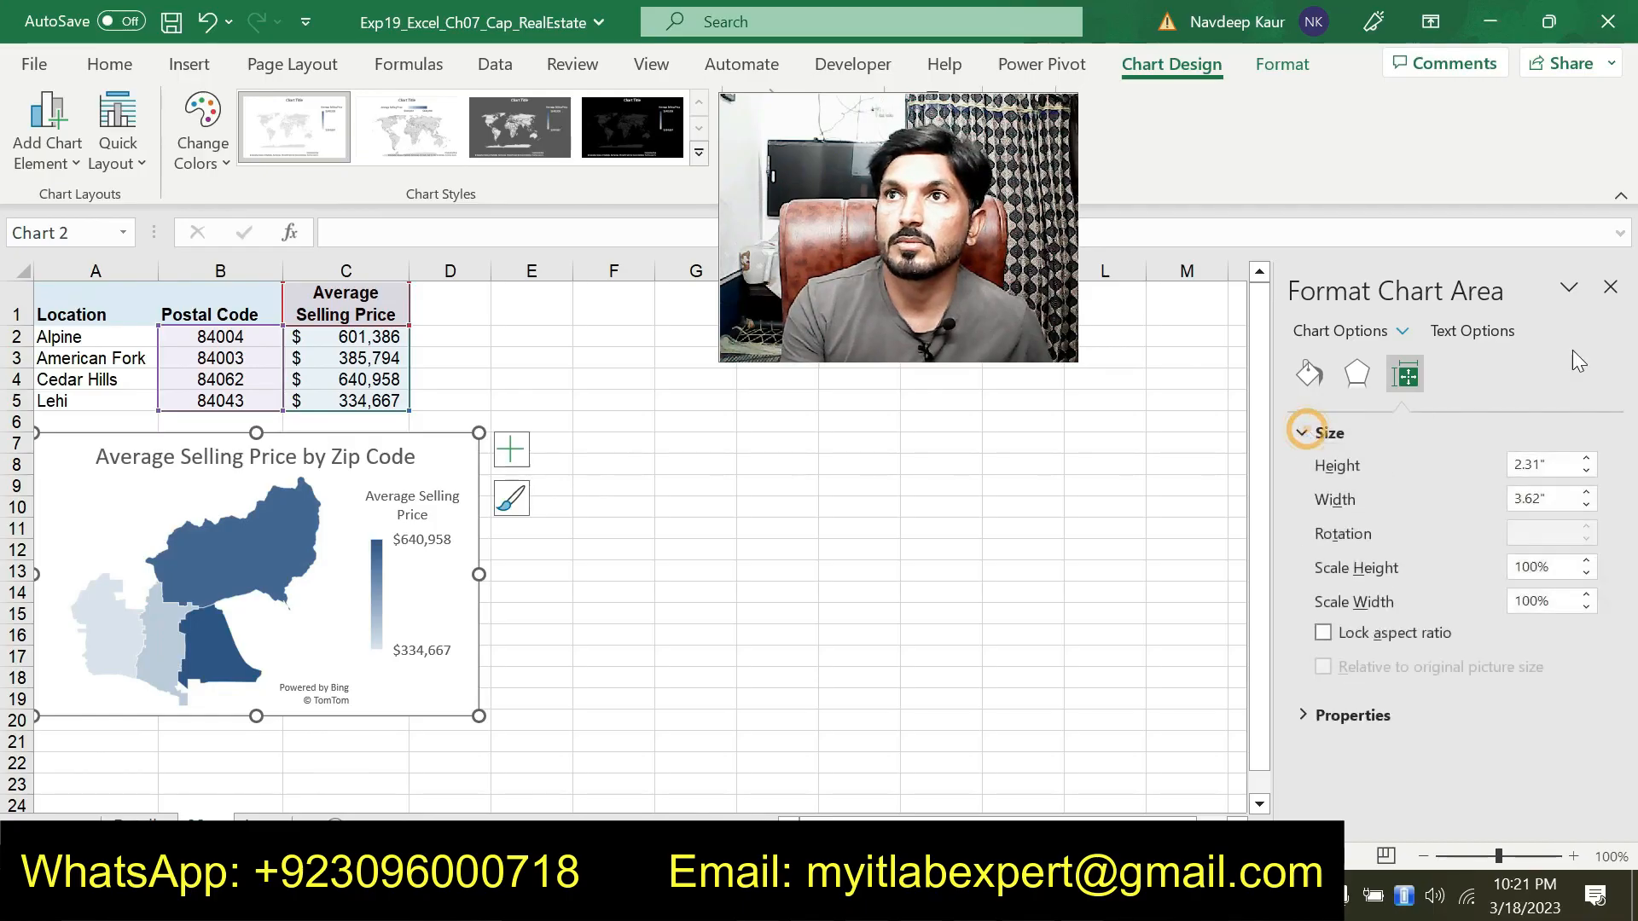
right_click(412, 587)
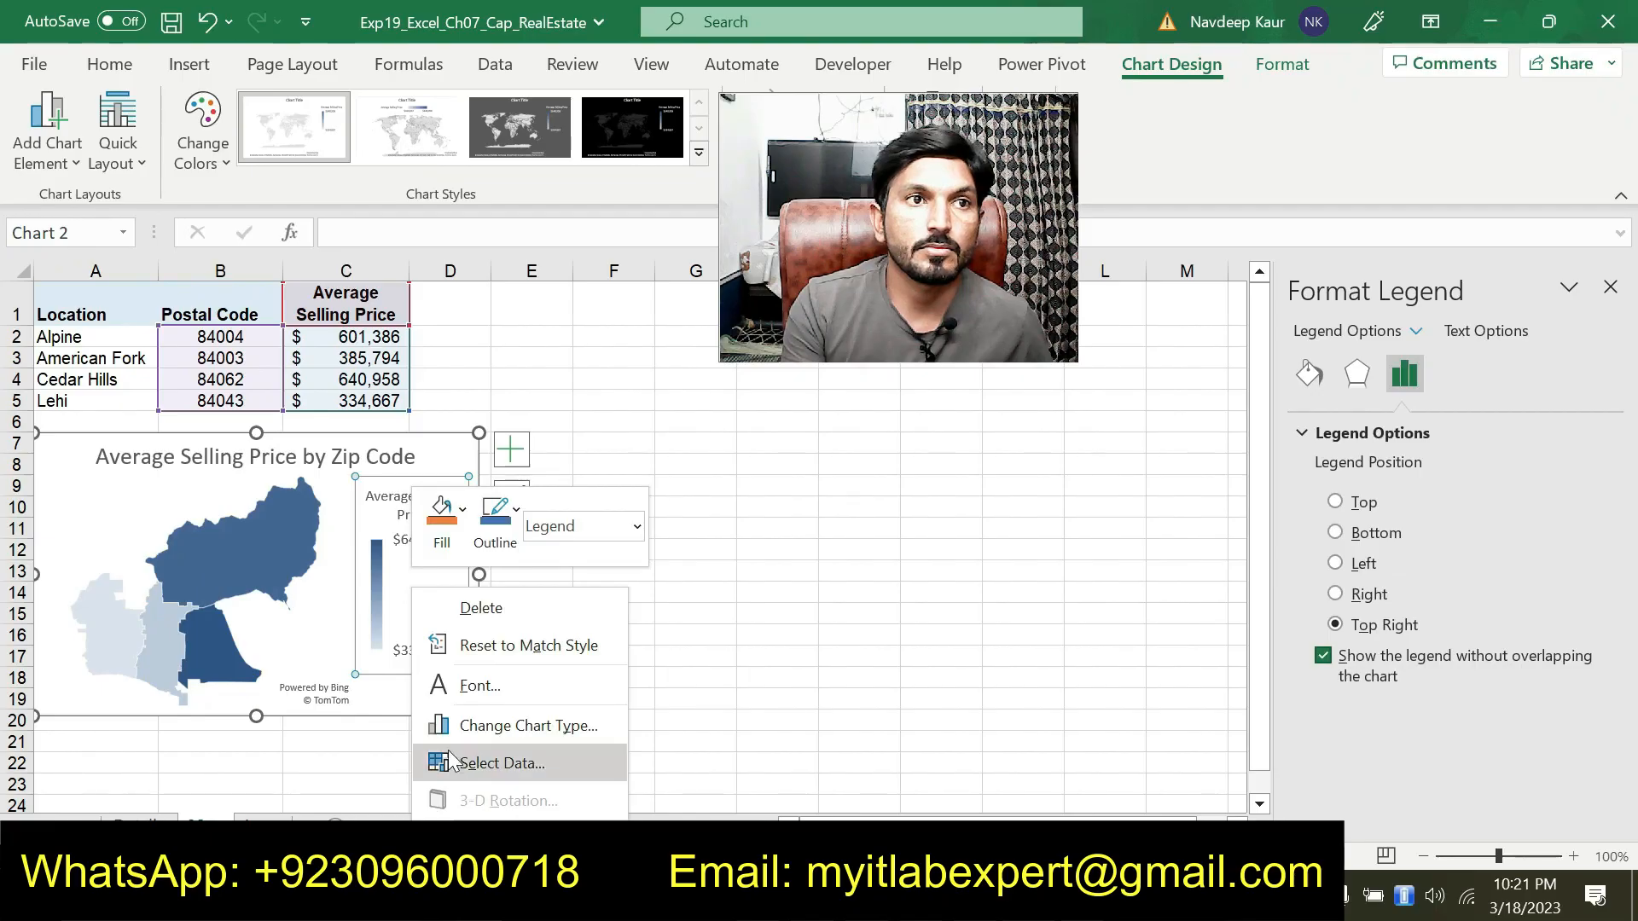
right_click(306, 650)
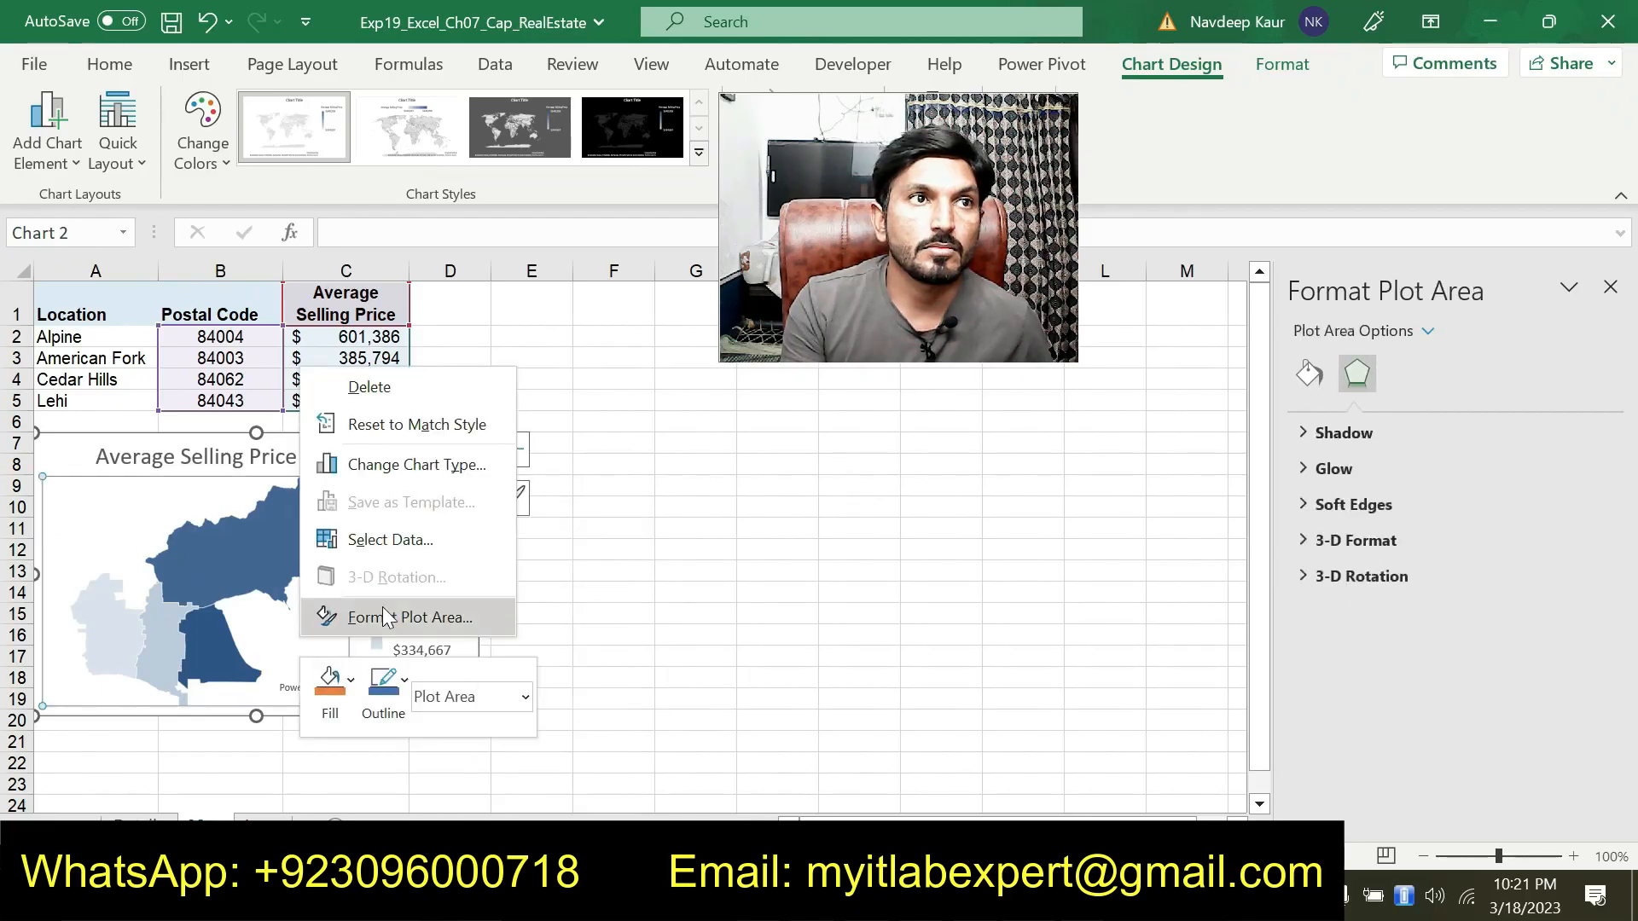
left_click(1150, 699)
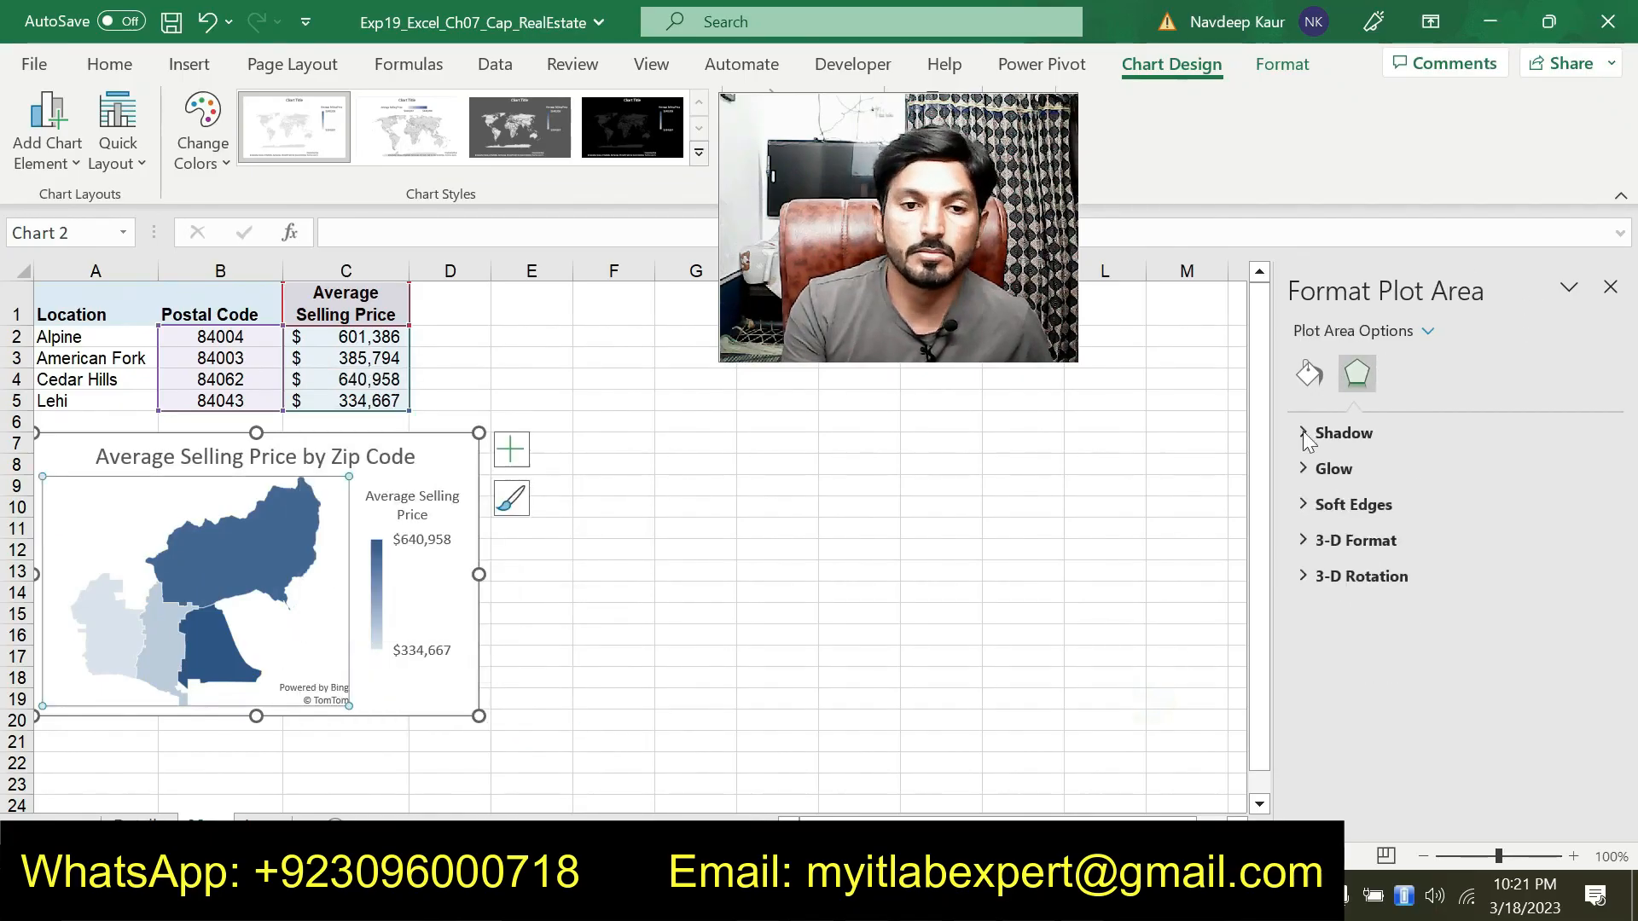
left_click(1610, 289)
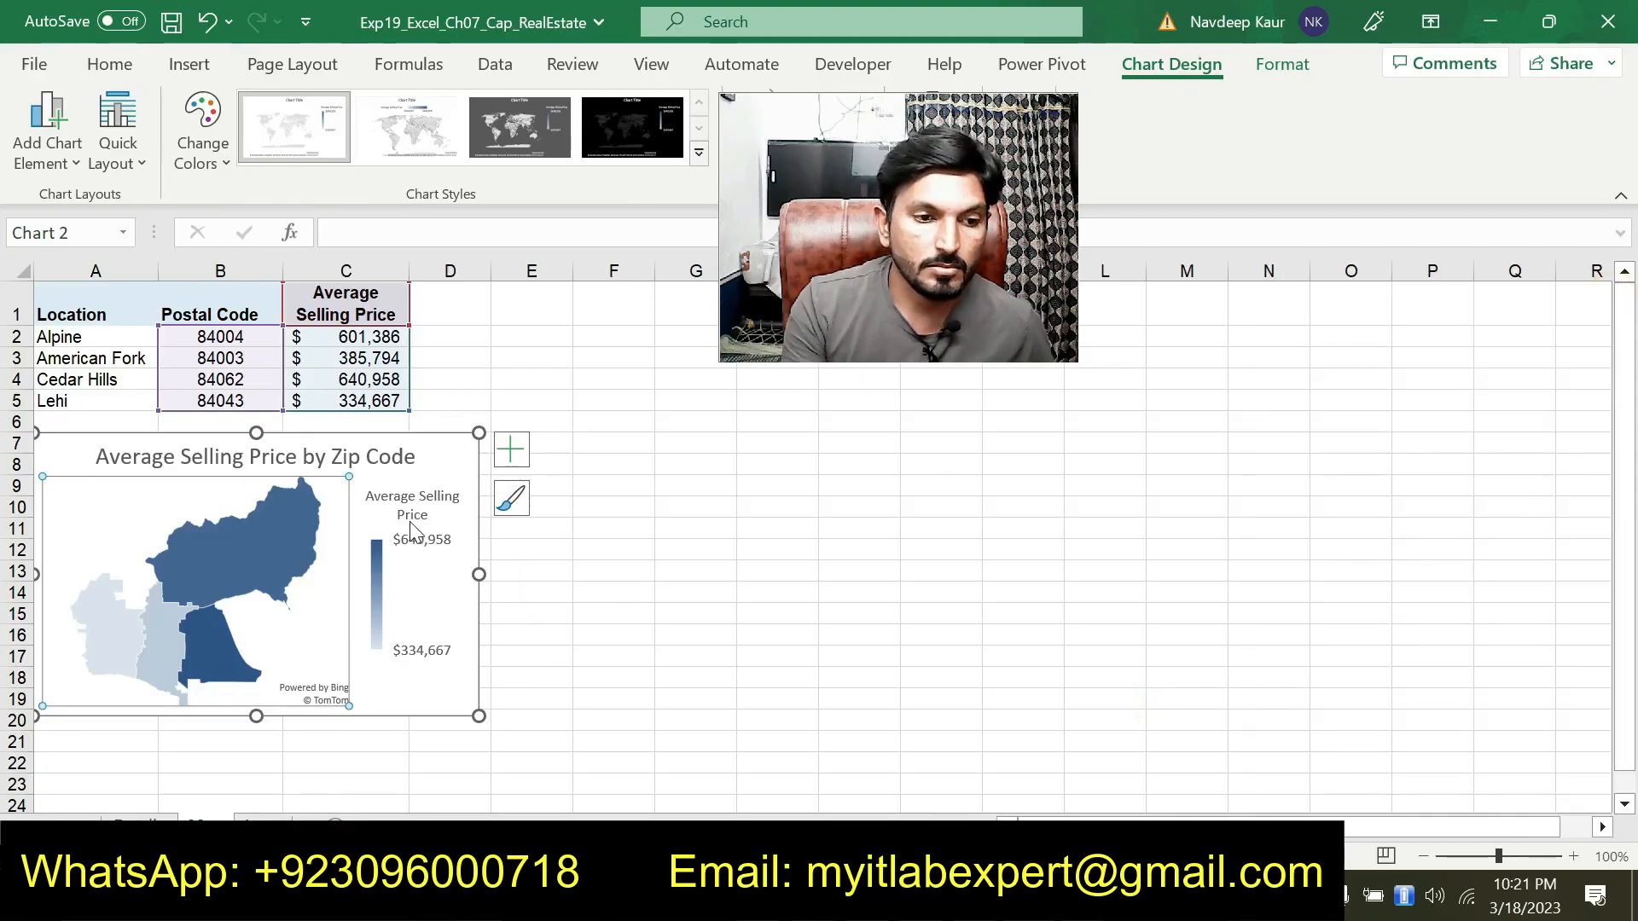
Read through the remaining steps in the instructions document
right_click(376, 504)
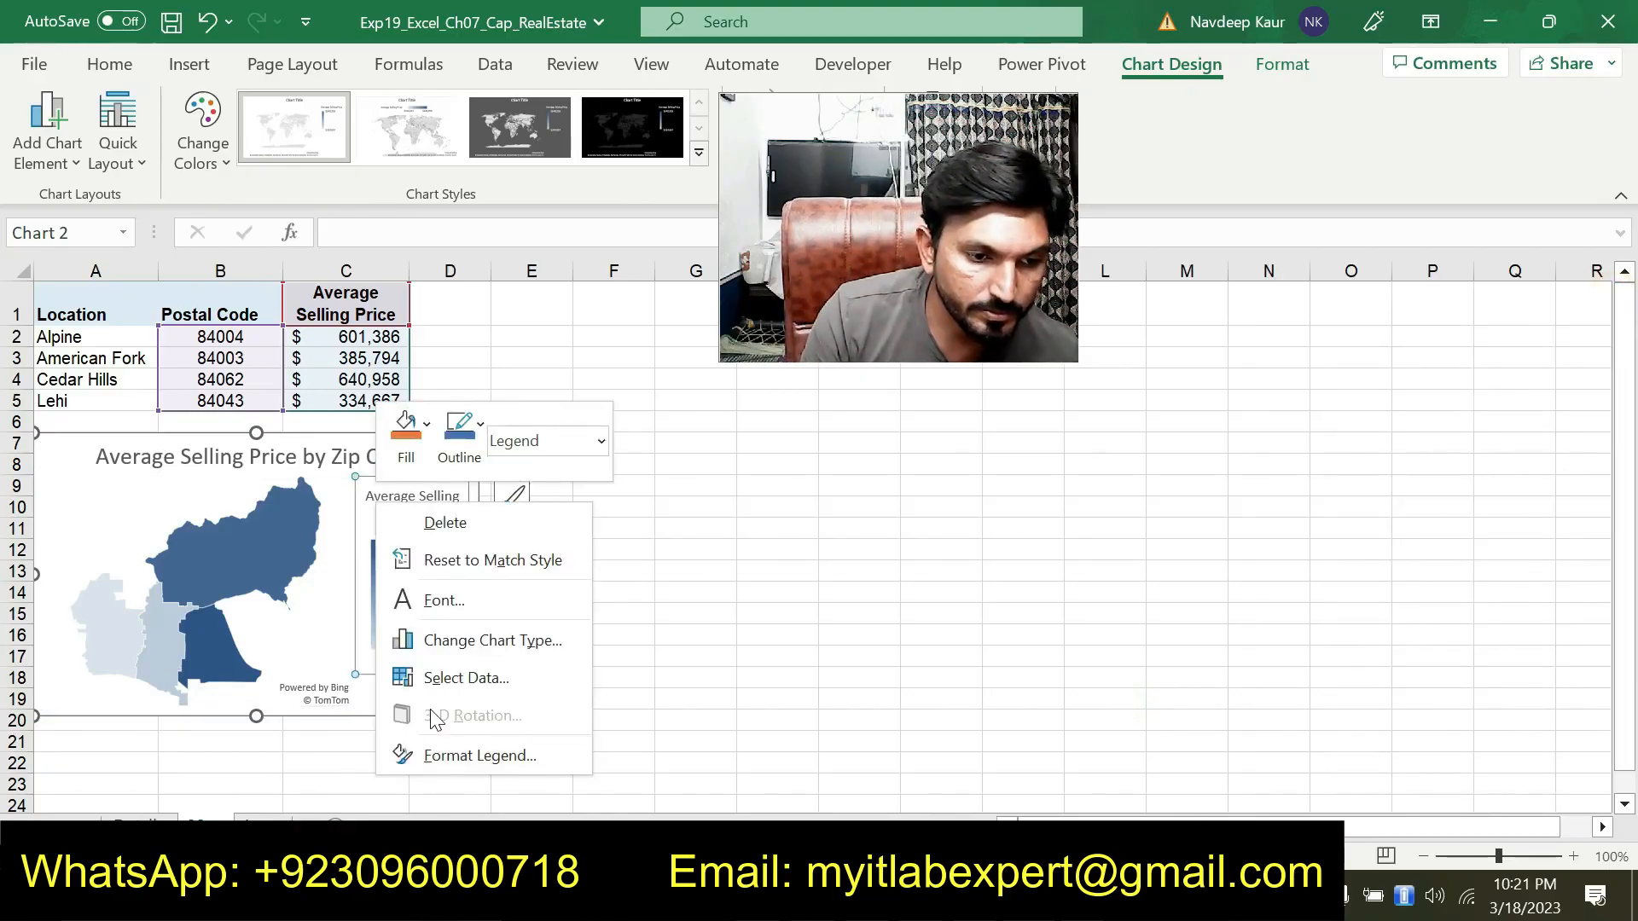
left_click(683, 896)
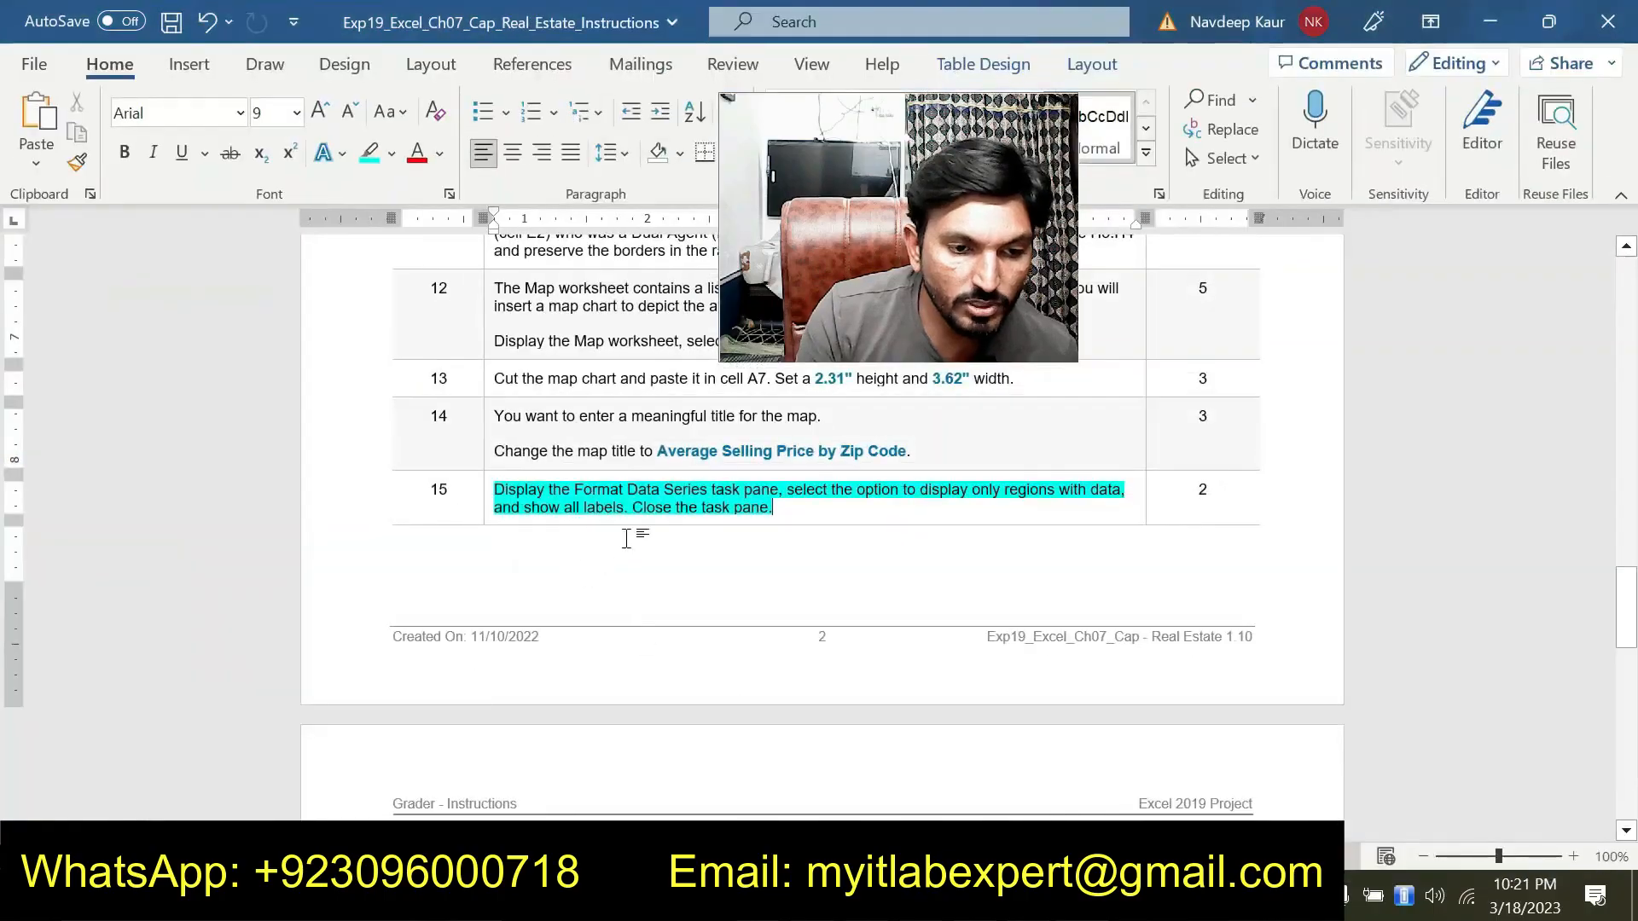
scroll(651, 534, "down", 5)
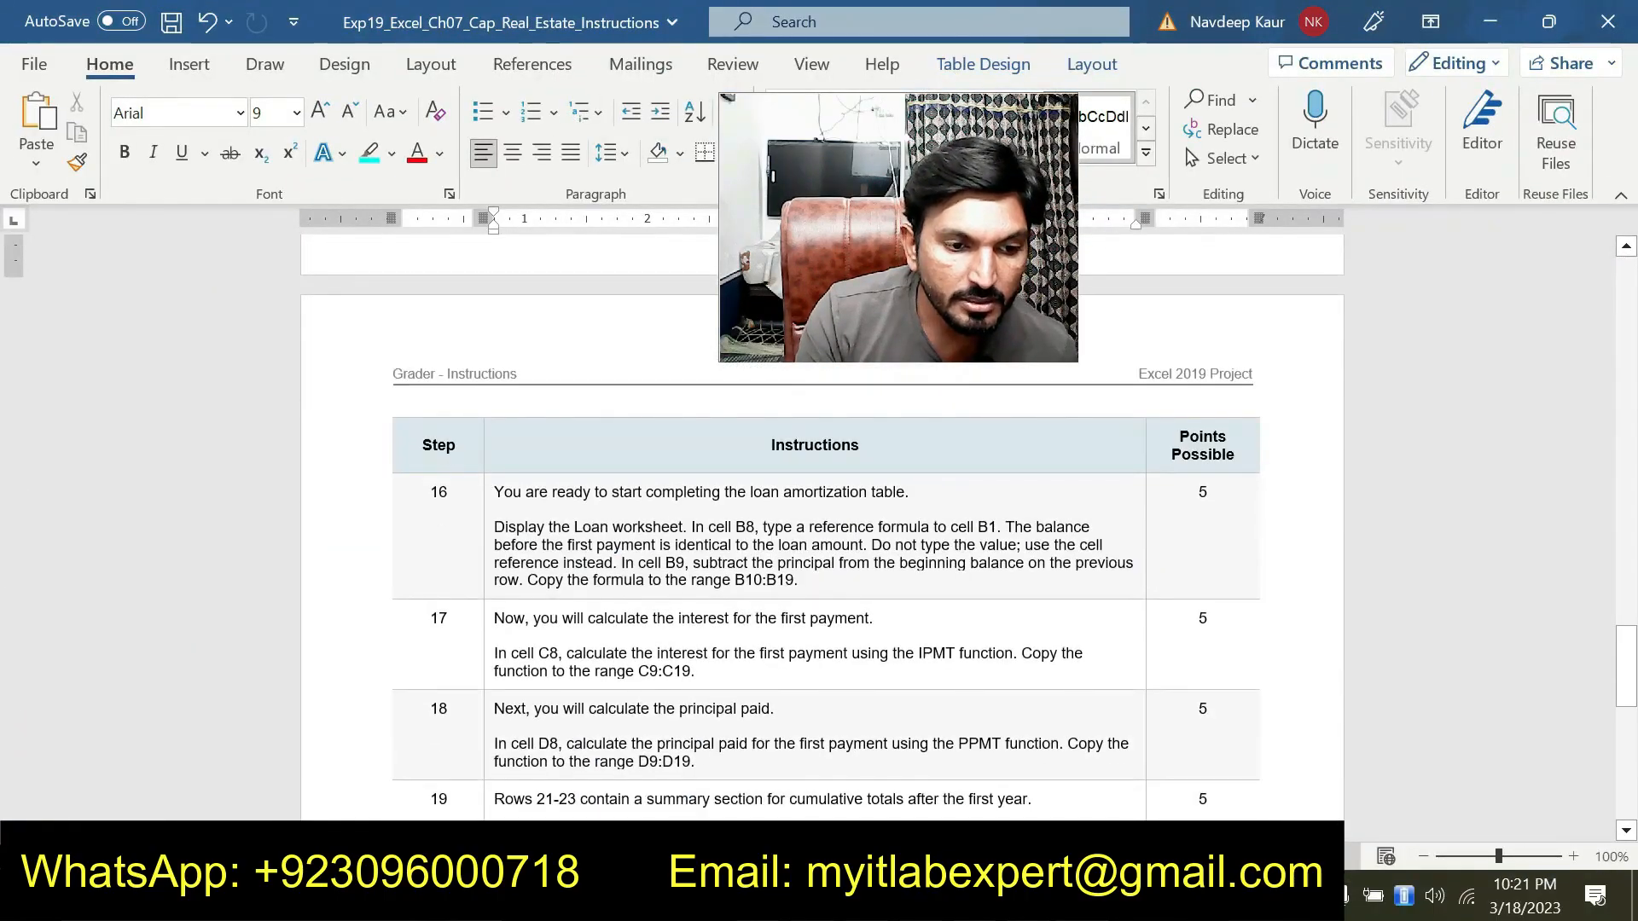
scroll(783, 529, "down", 8)
scroll(783, 529, "up", 10)
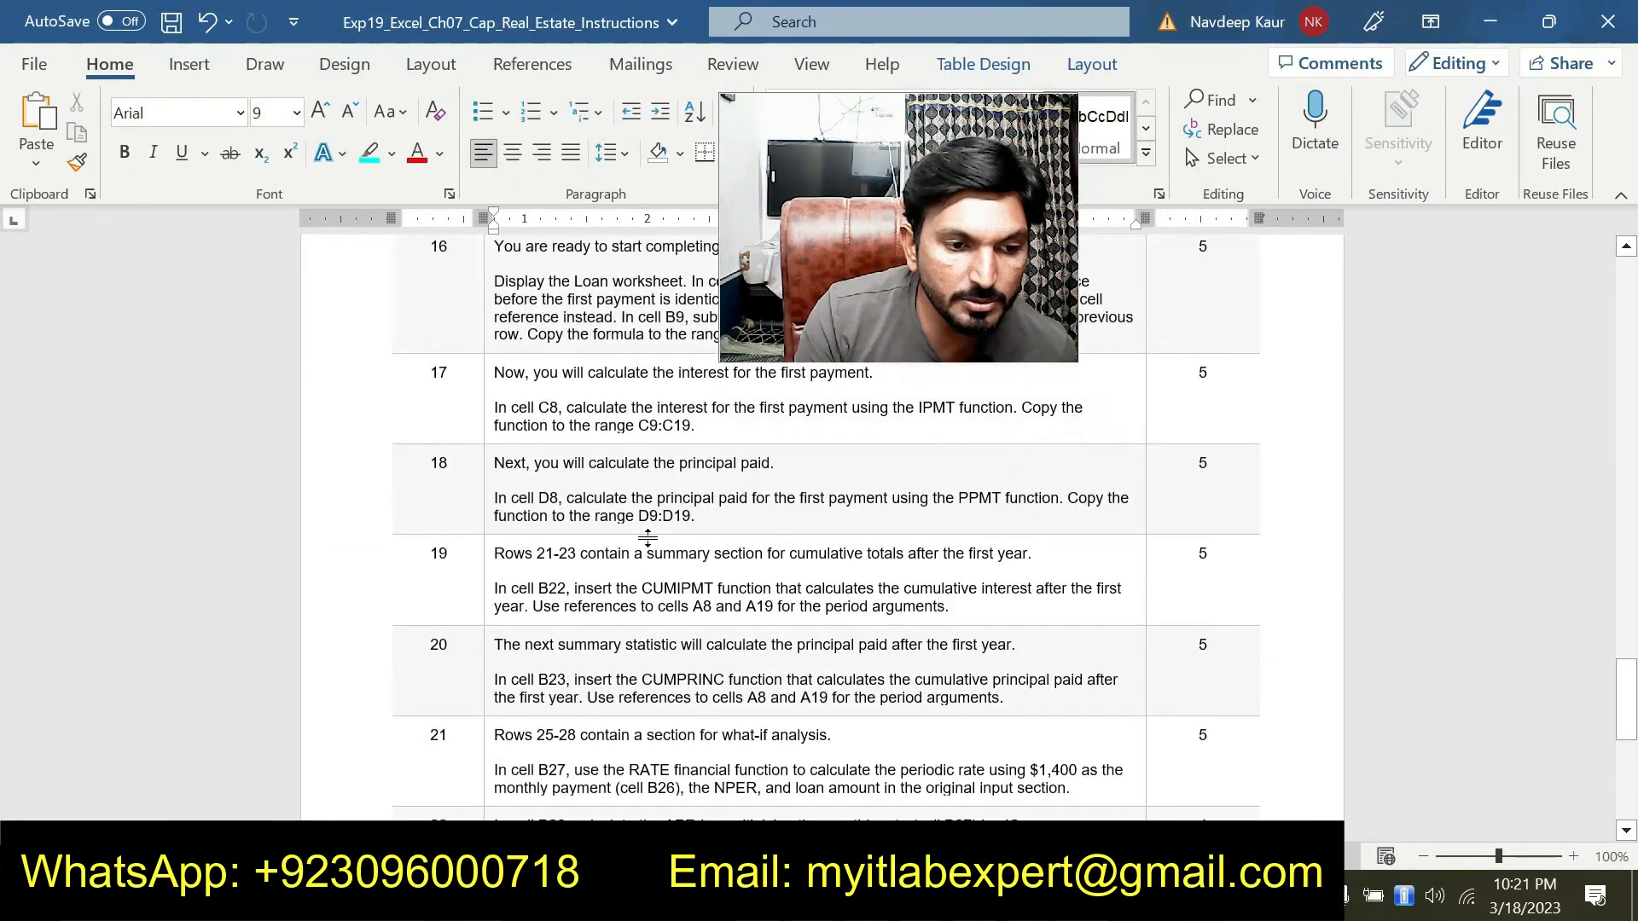
scroll(896, 695, "up", 5)
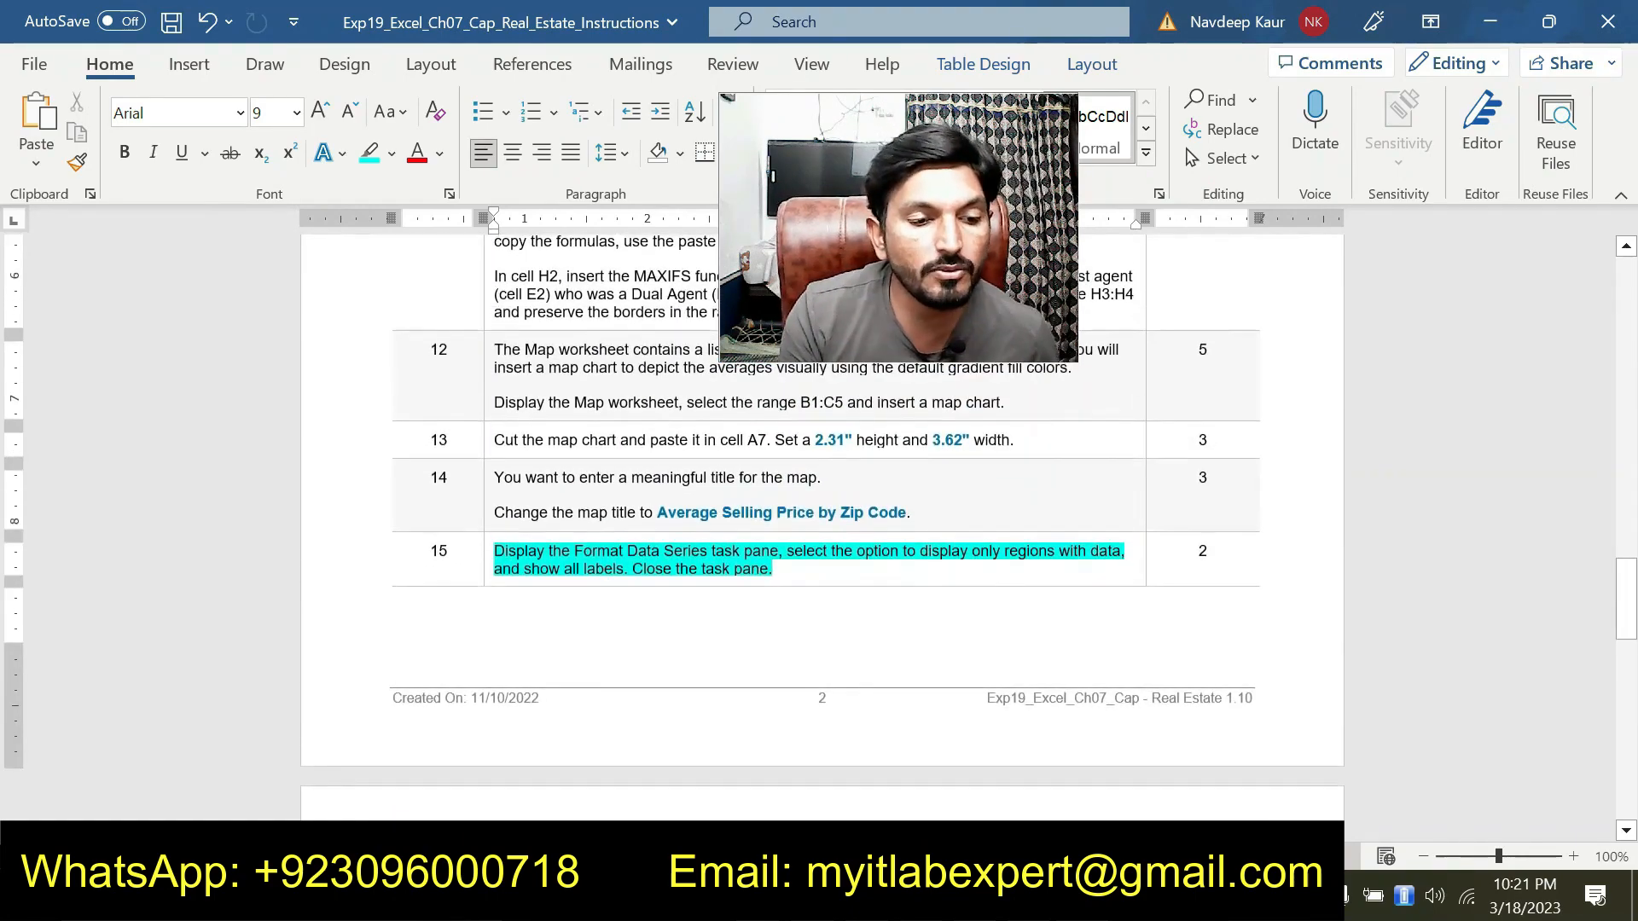
scroll(720, 669, "down", 4)
scroll(720, 669, "up", 3)
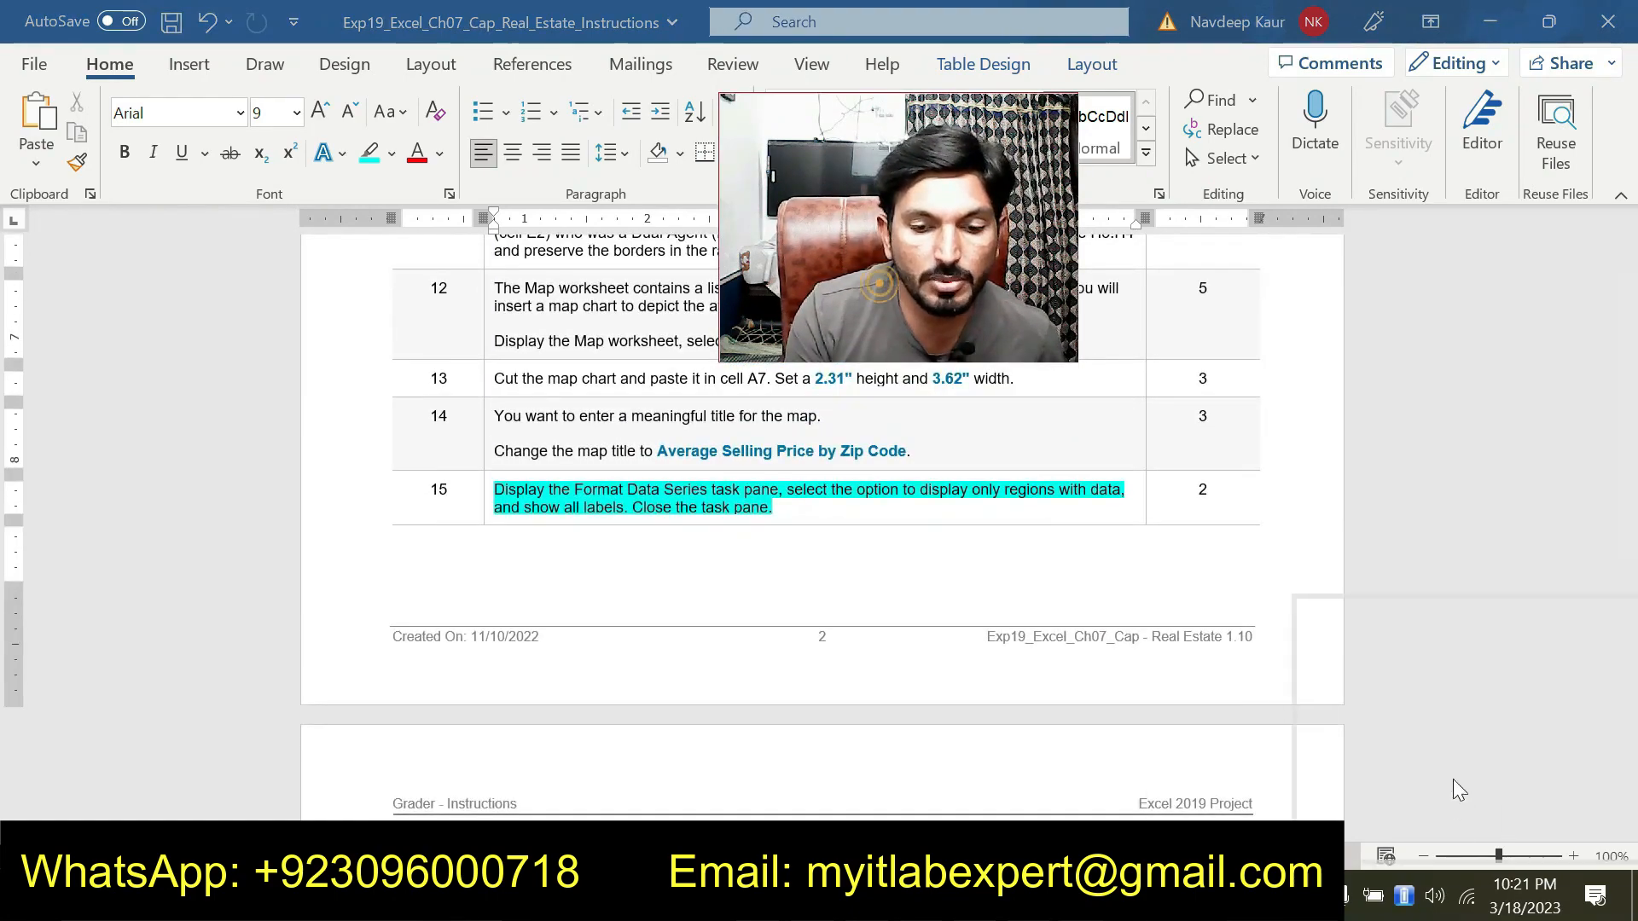
left_click(795, 502)
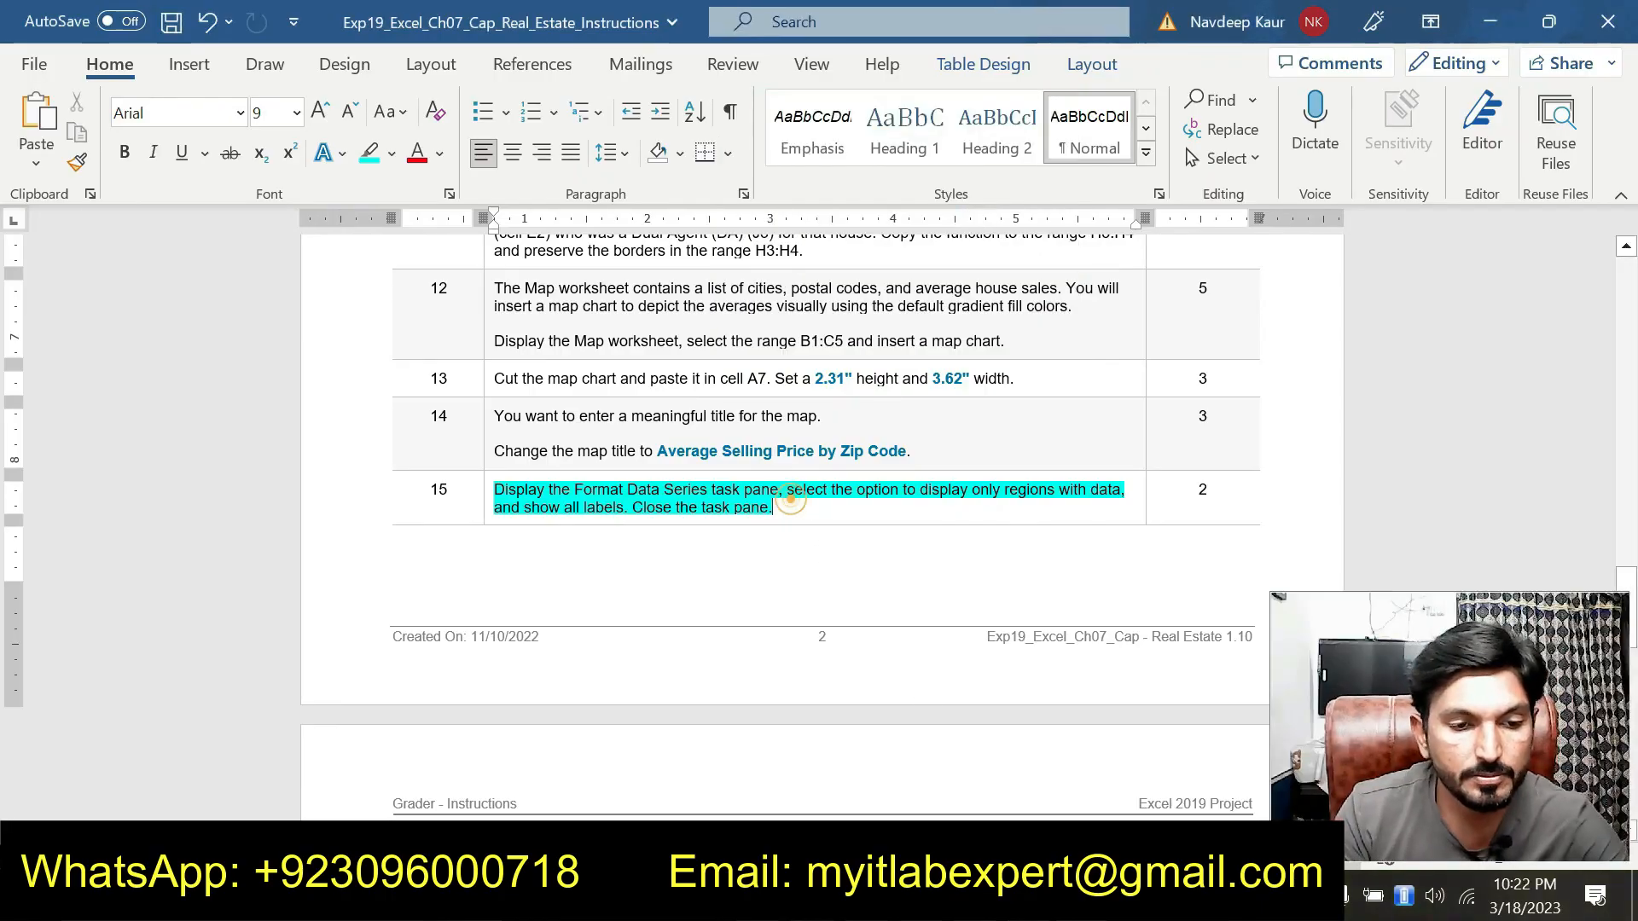
Browse the completed worksheets one by one, then return to the instructions document
key("alt+Tab")
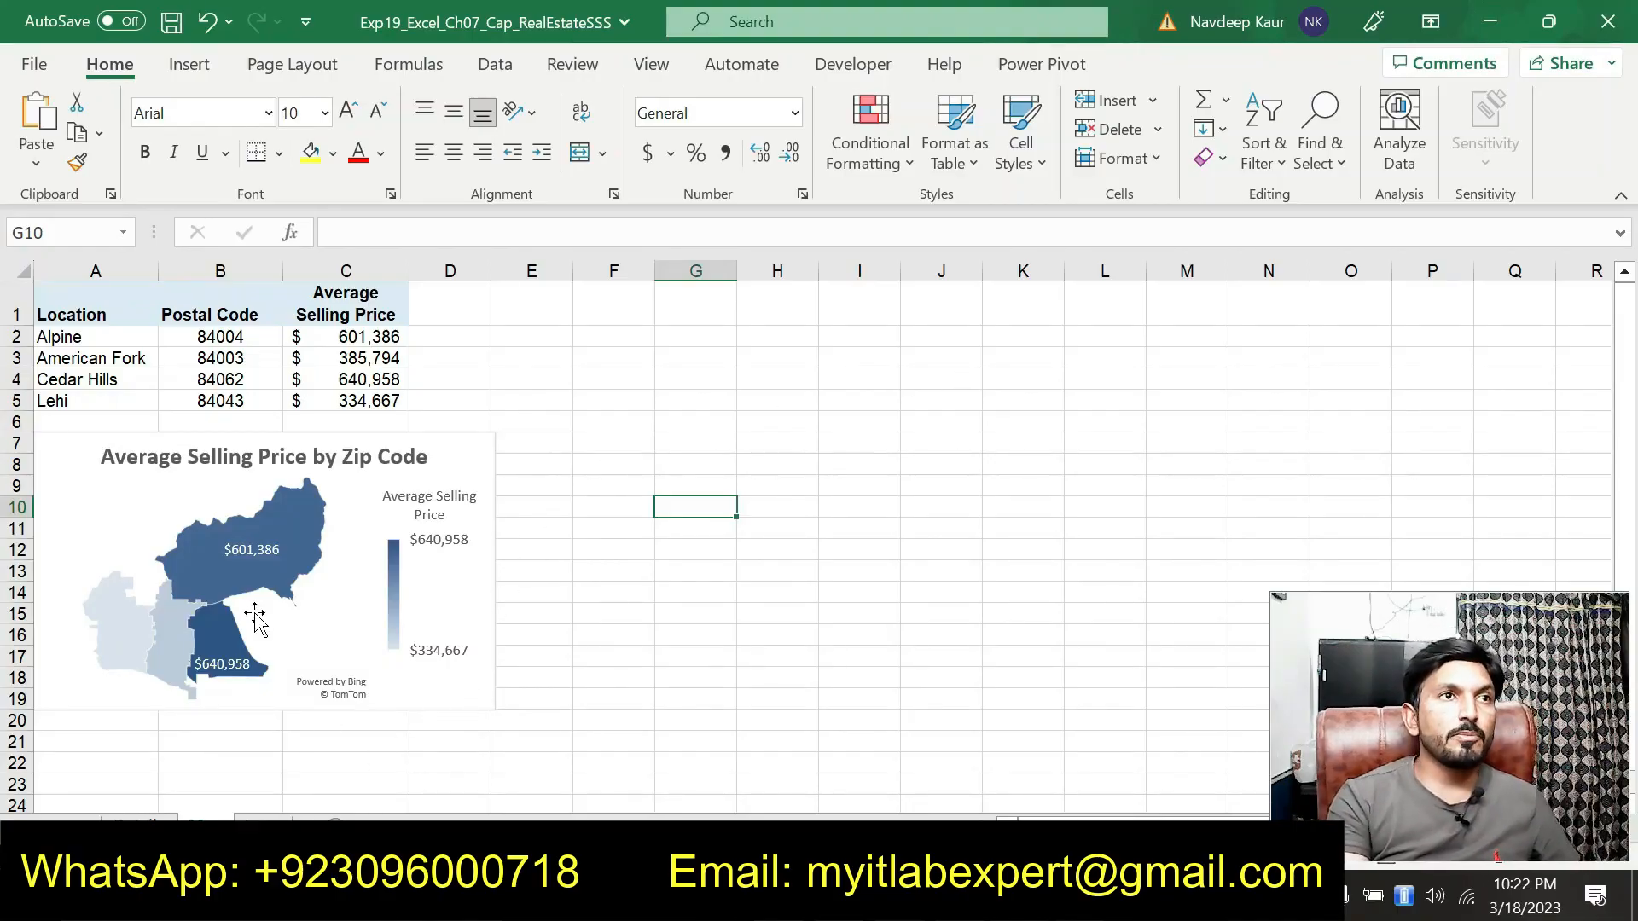
left_click(263, 826)
scroll(659, 605, "down", 4)
scroll(658, 603, "up", 5)
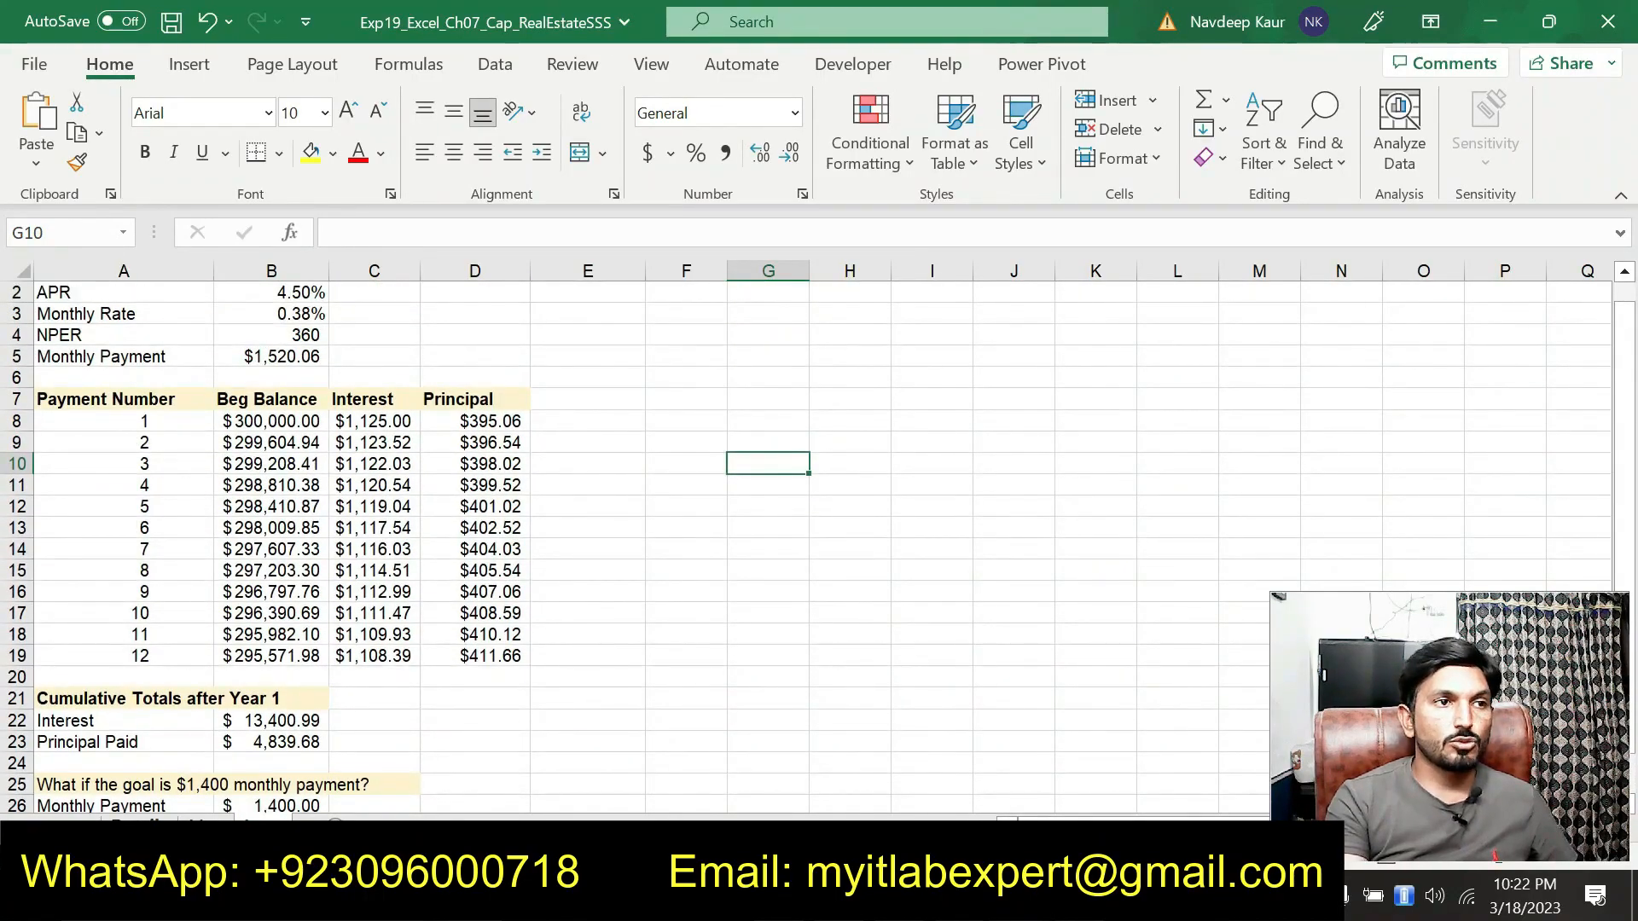
left_click(144, 826)
scroll(699, 597, "down", 2)
scroll(700, 596, "up", 1)
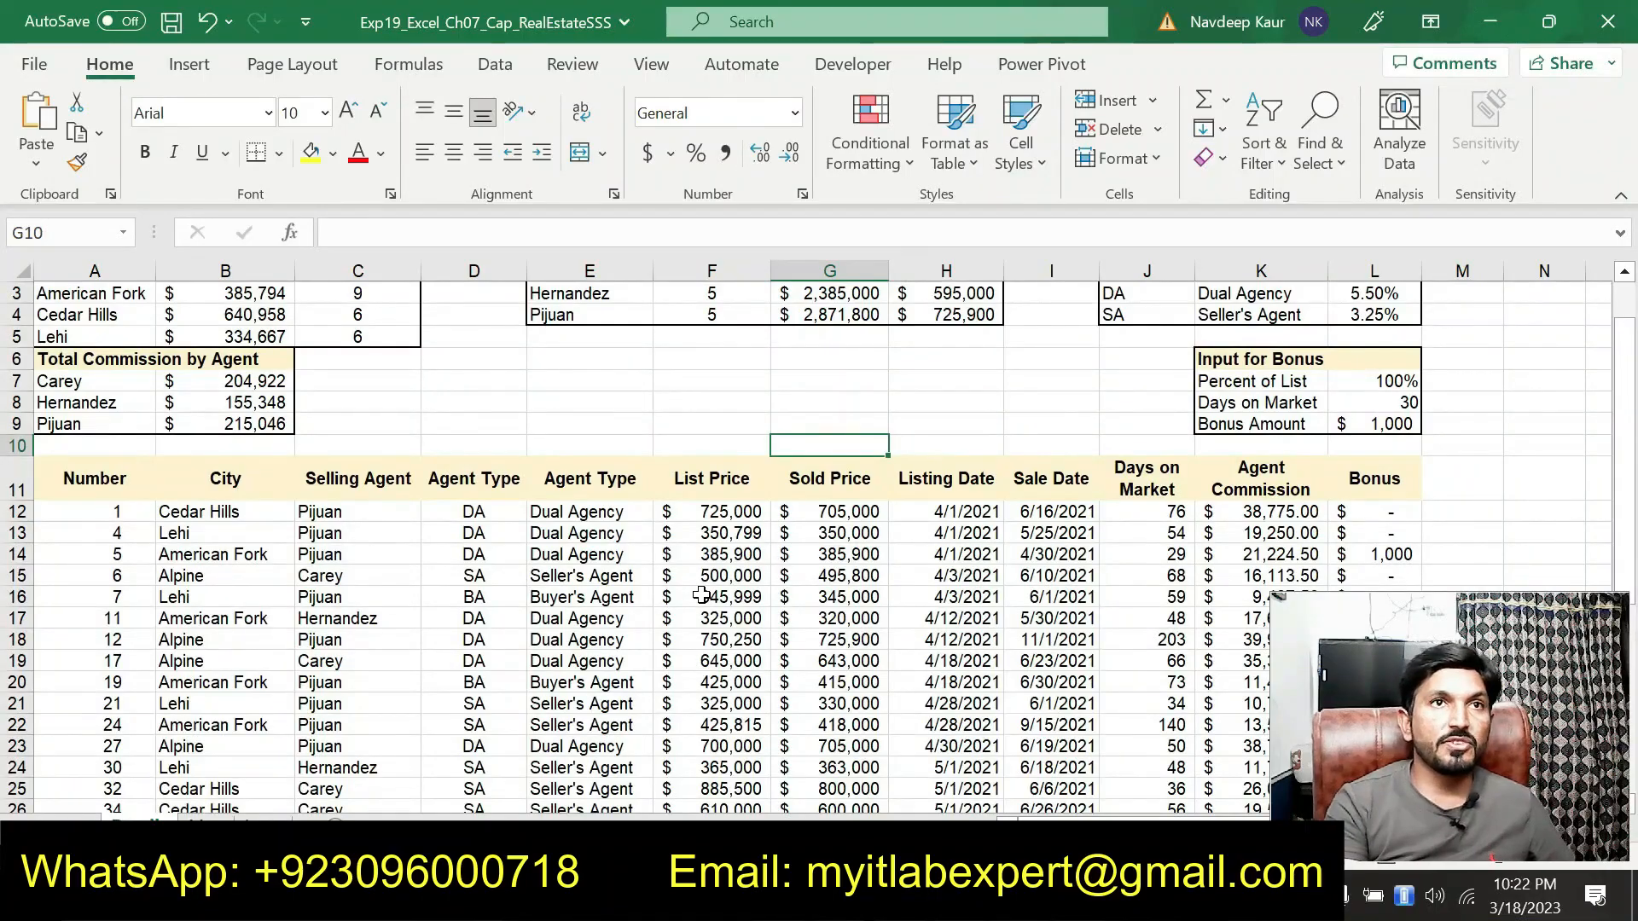
scroll(701, 595, "up", 1)
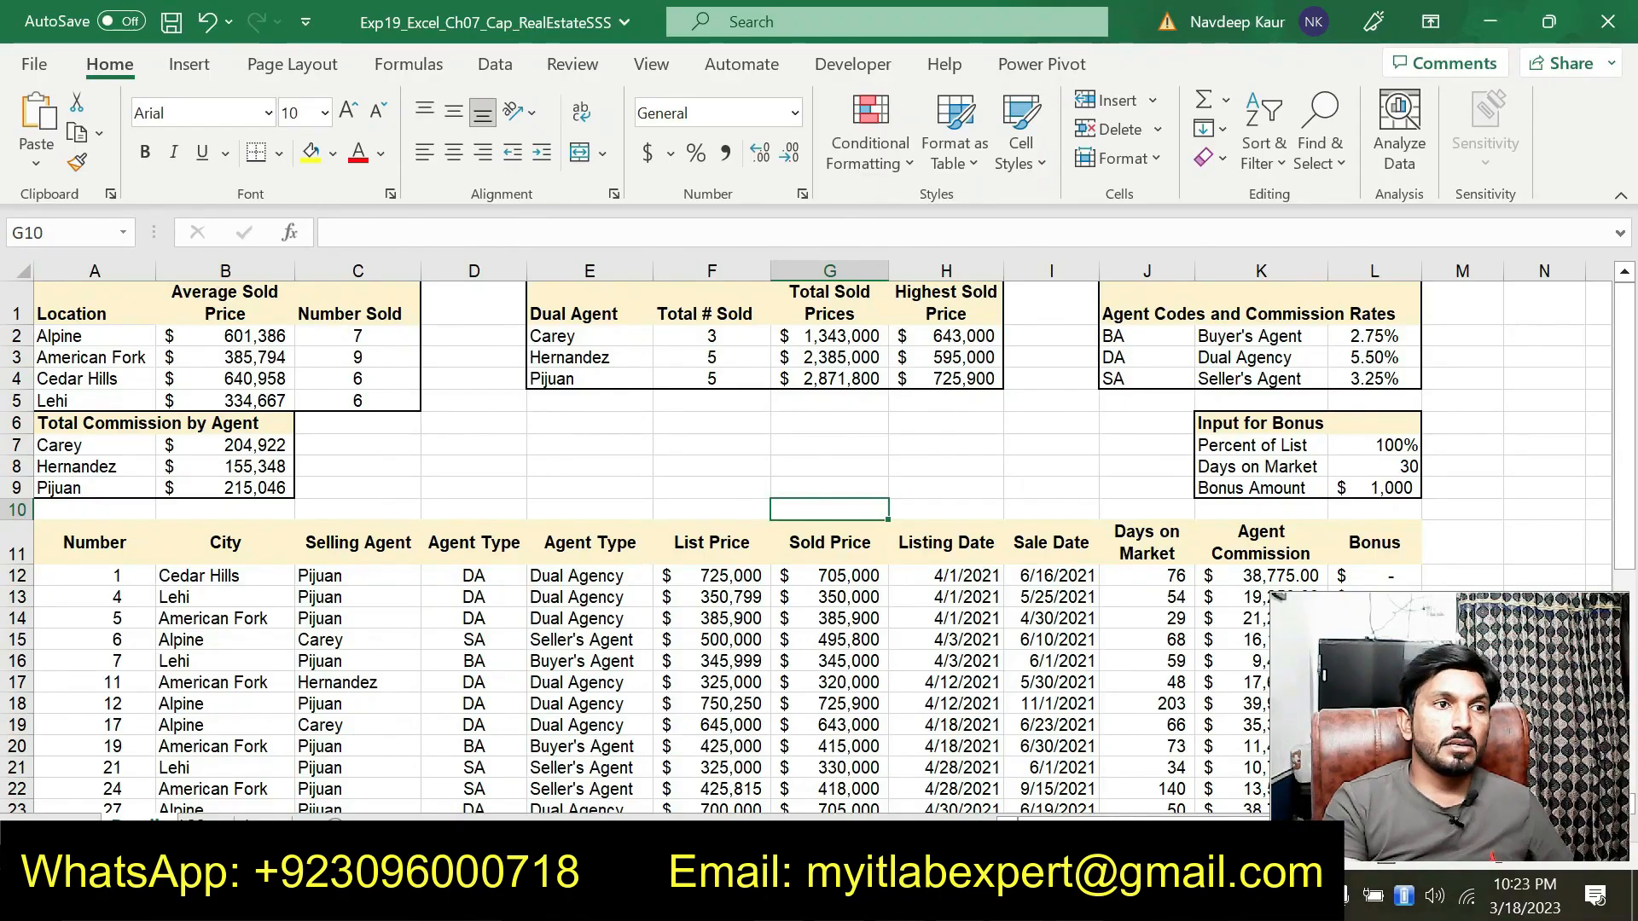
left_click(210, 824)
left_click(262, 822)
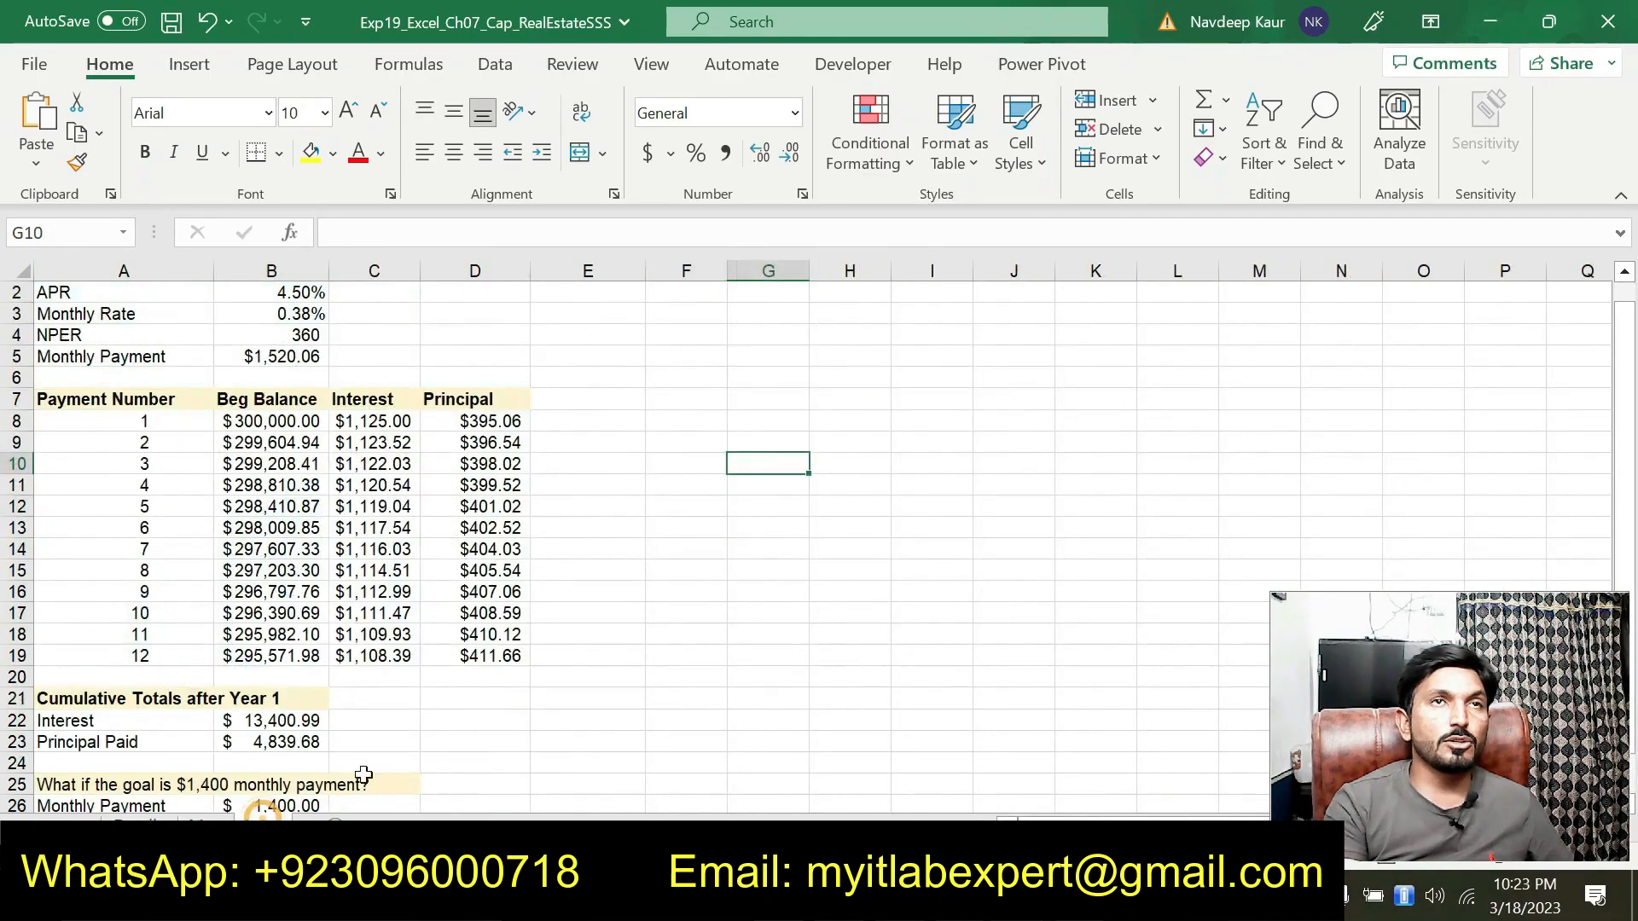
scroll(650, 653, "up", 1)
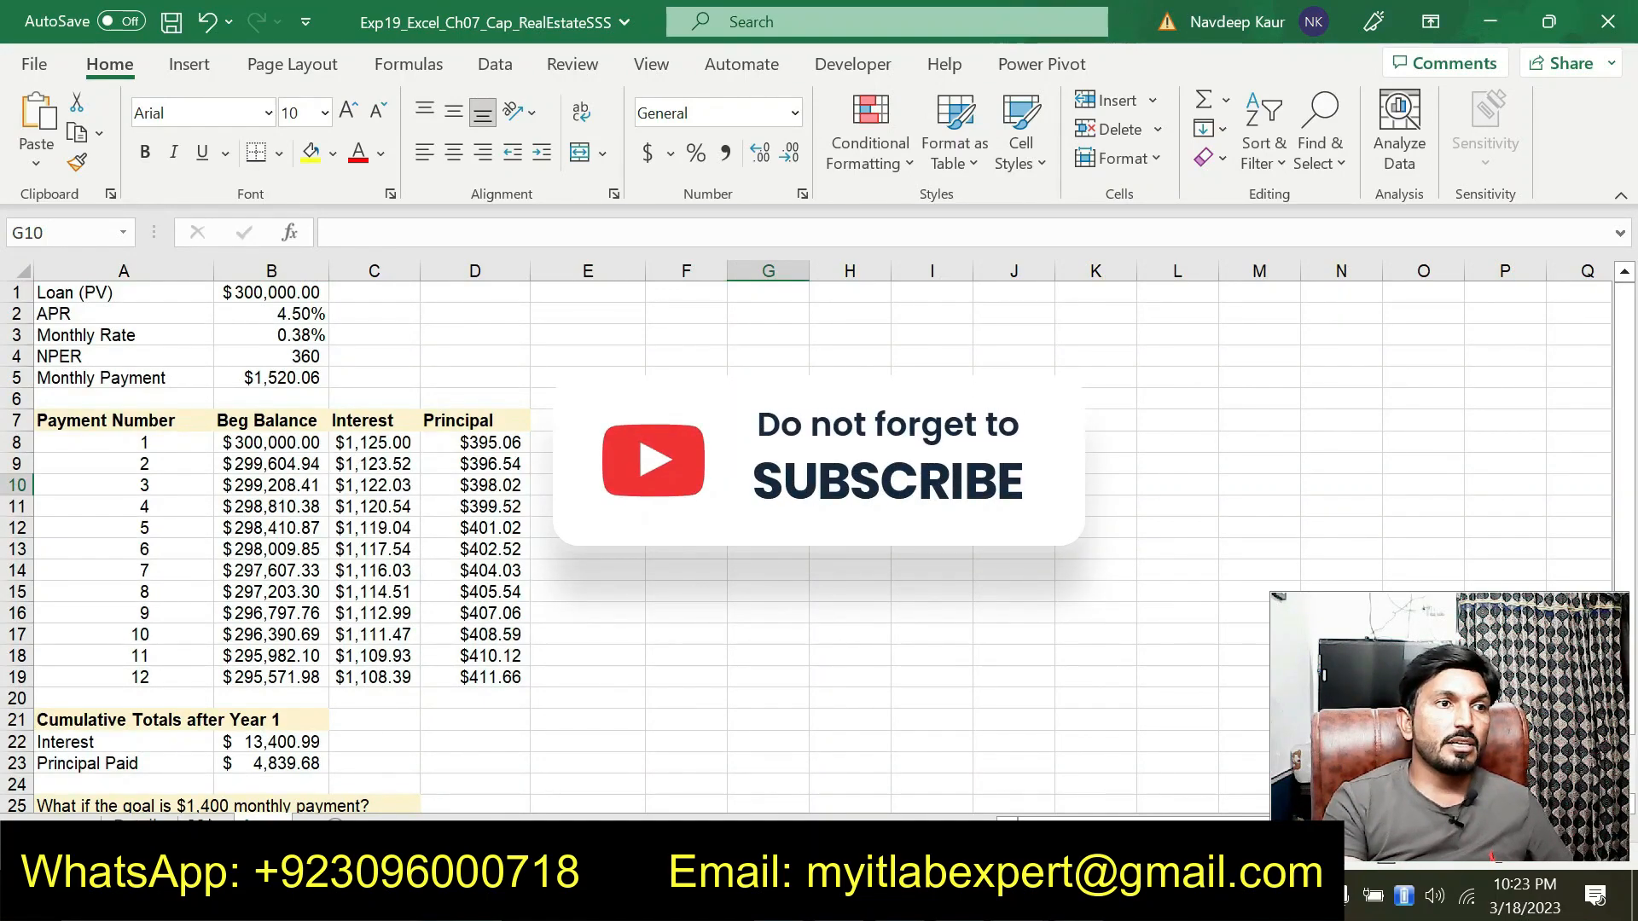
left_click(208, 819)
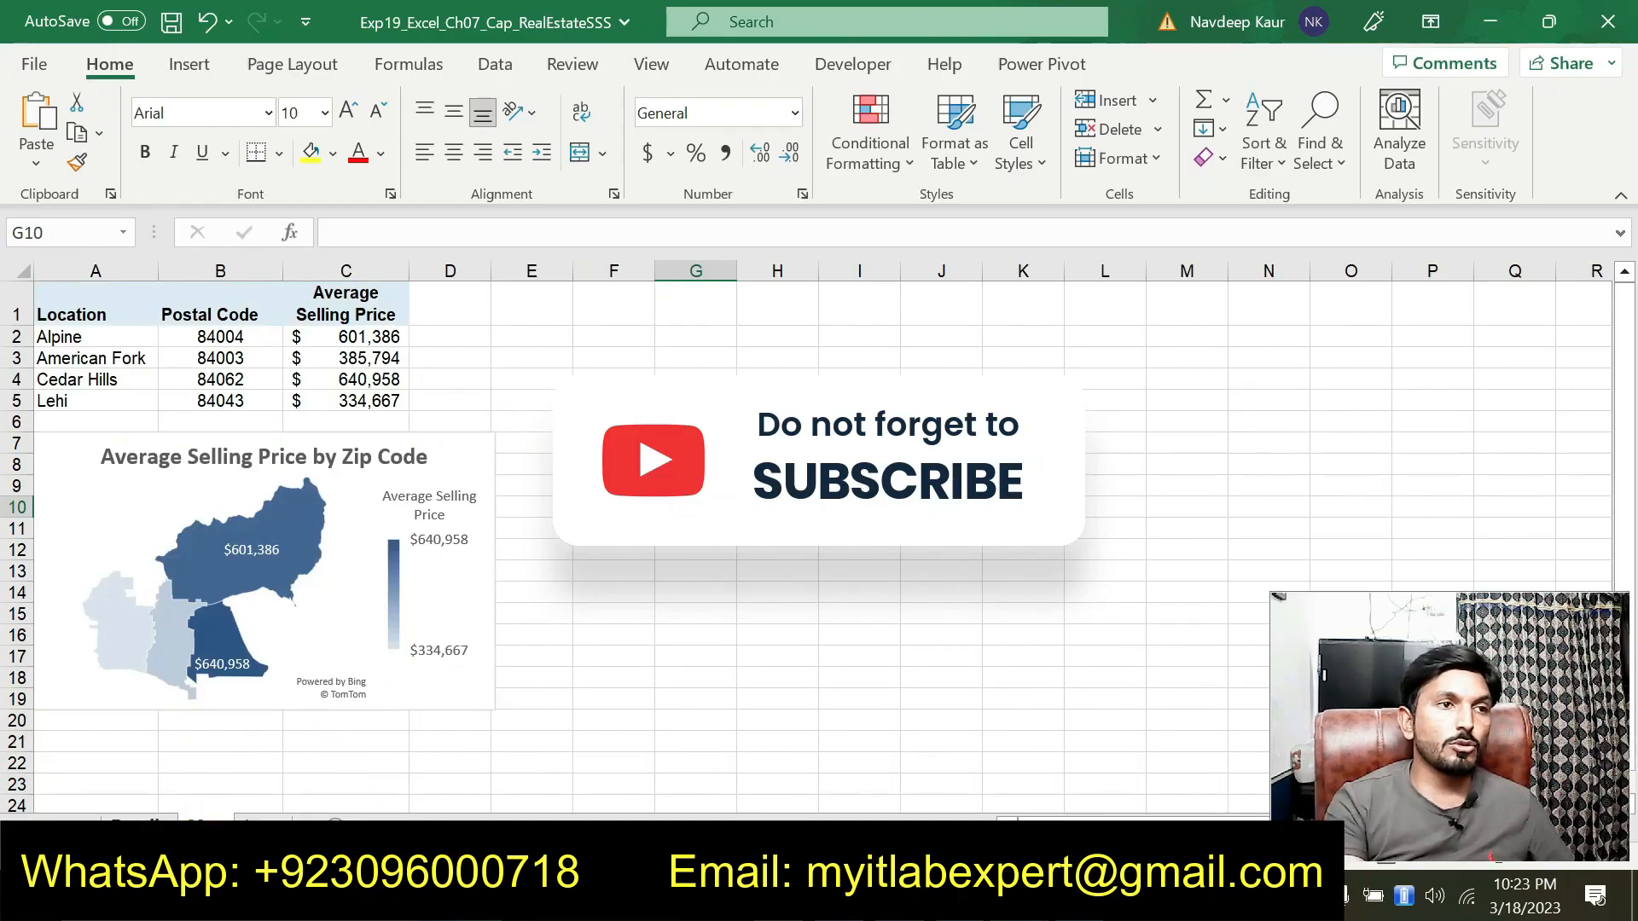
left_click(145, 824)
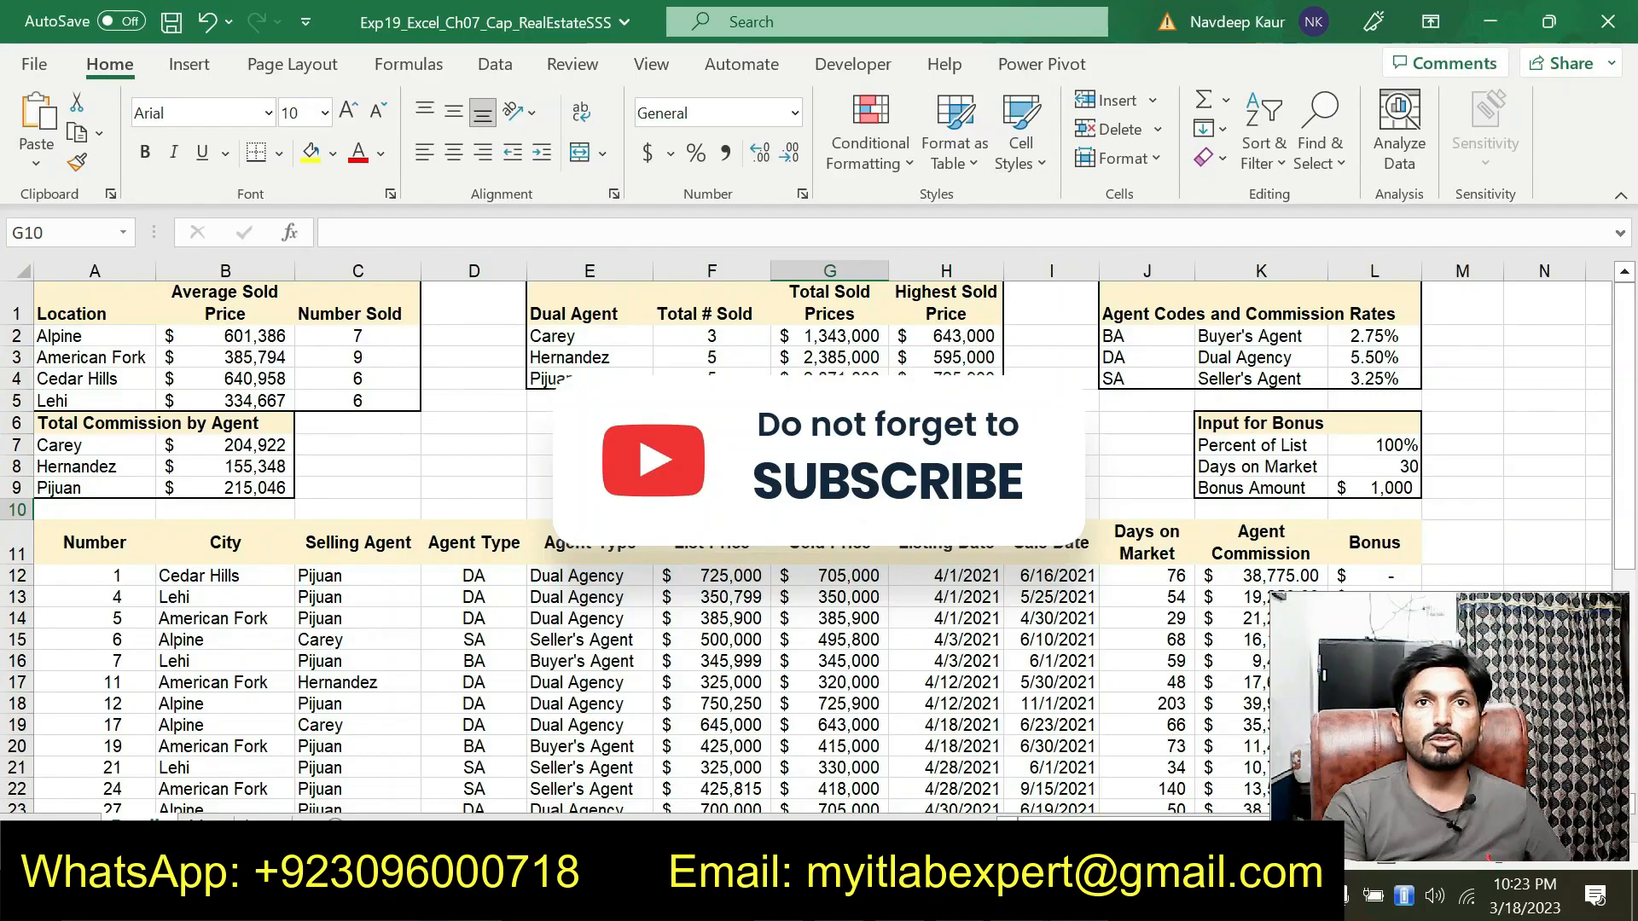
left_click(1086, 896)
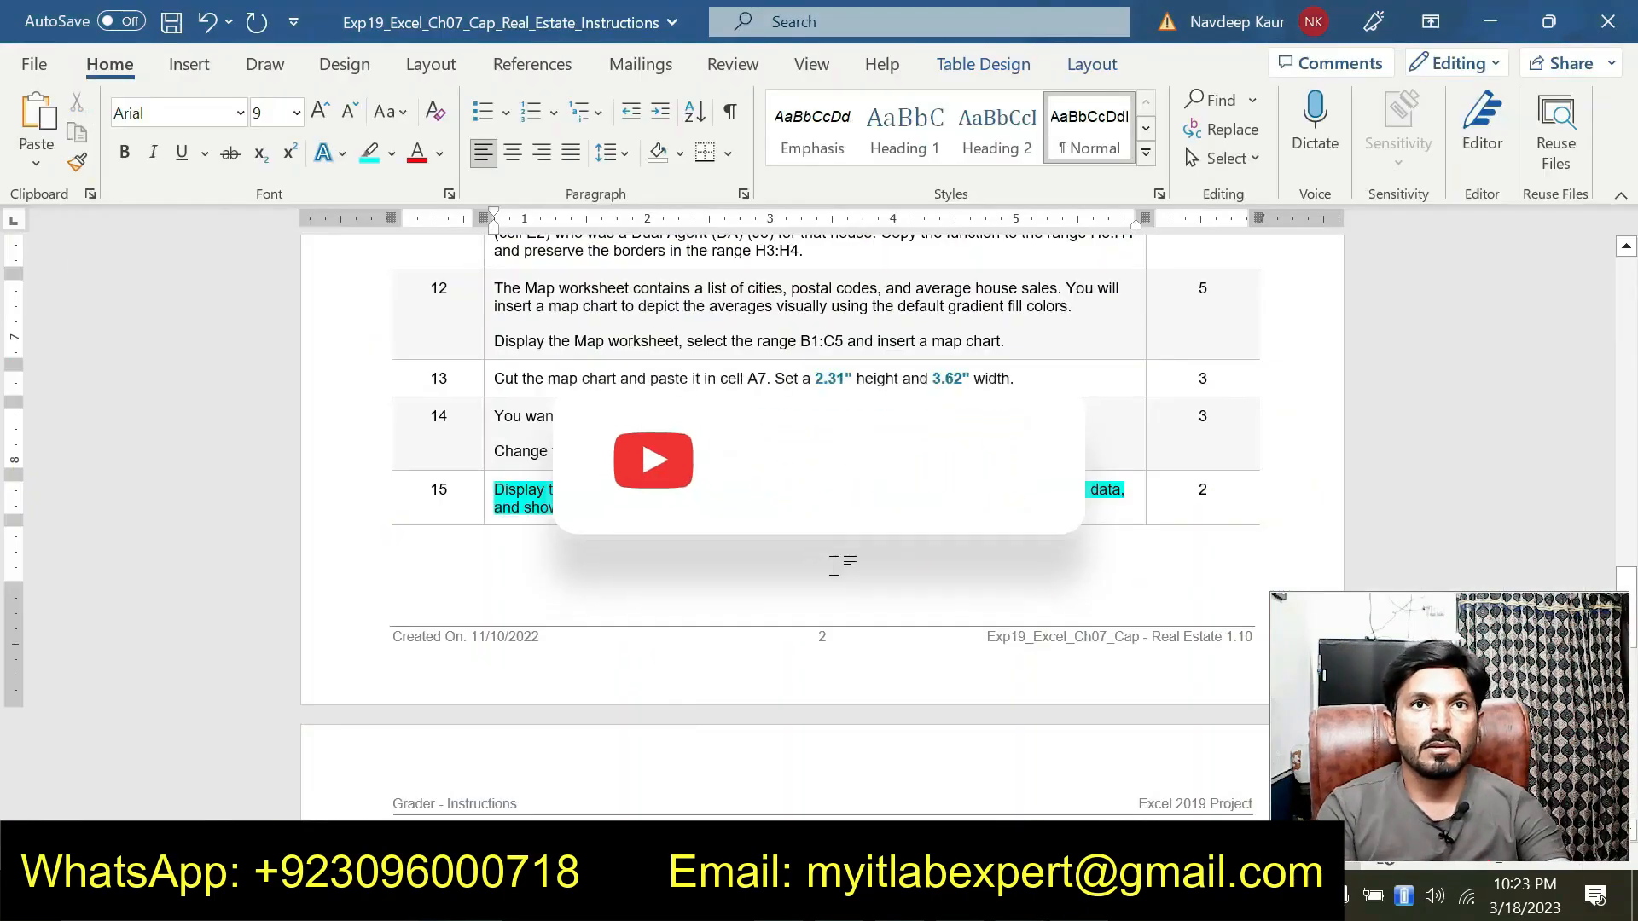